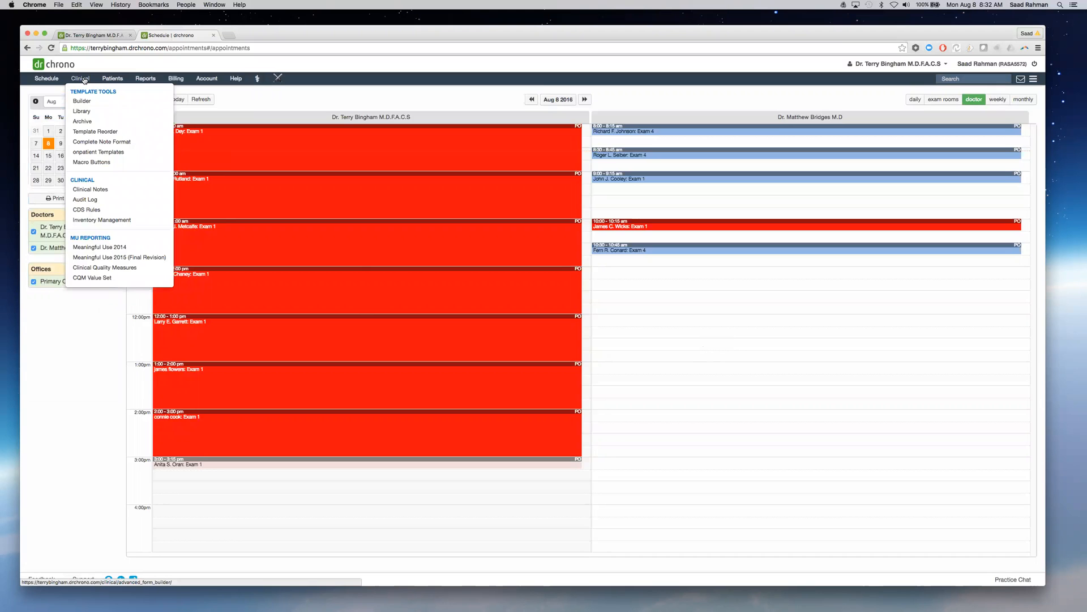
# Open the clinical template library
pyautogui.scroll(5, 84, 80)
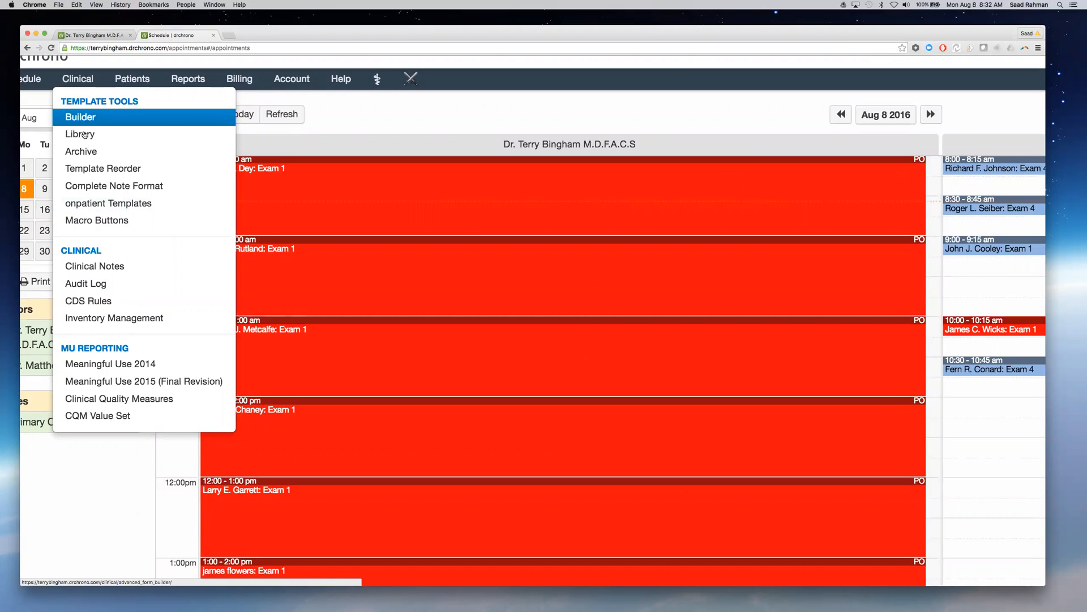
pyautogui.click(85, 138)
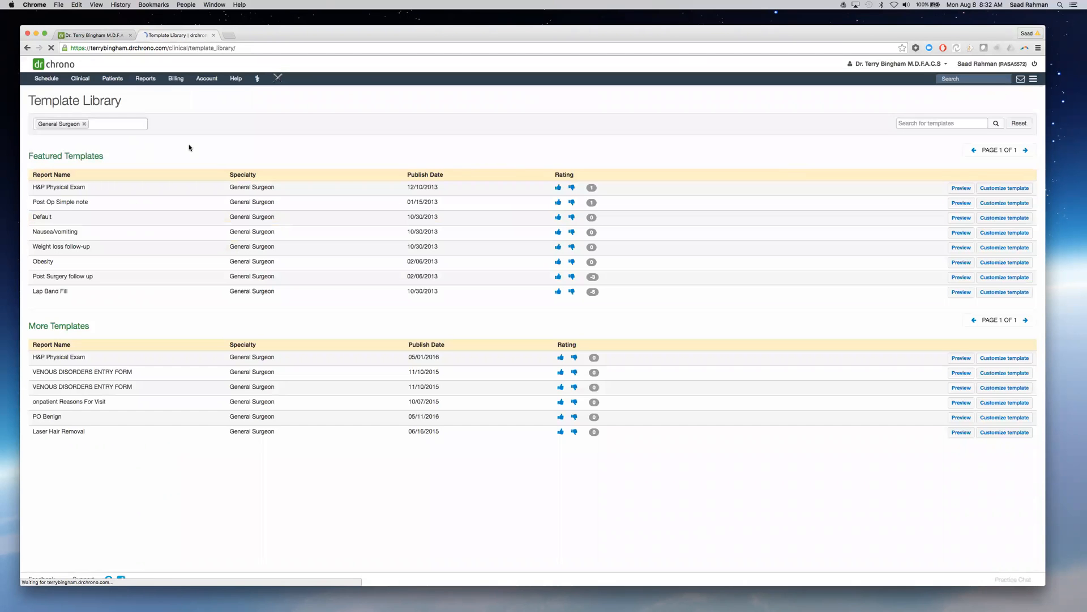
pyautogui.scroll(5, 185, 142)
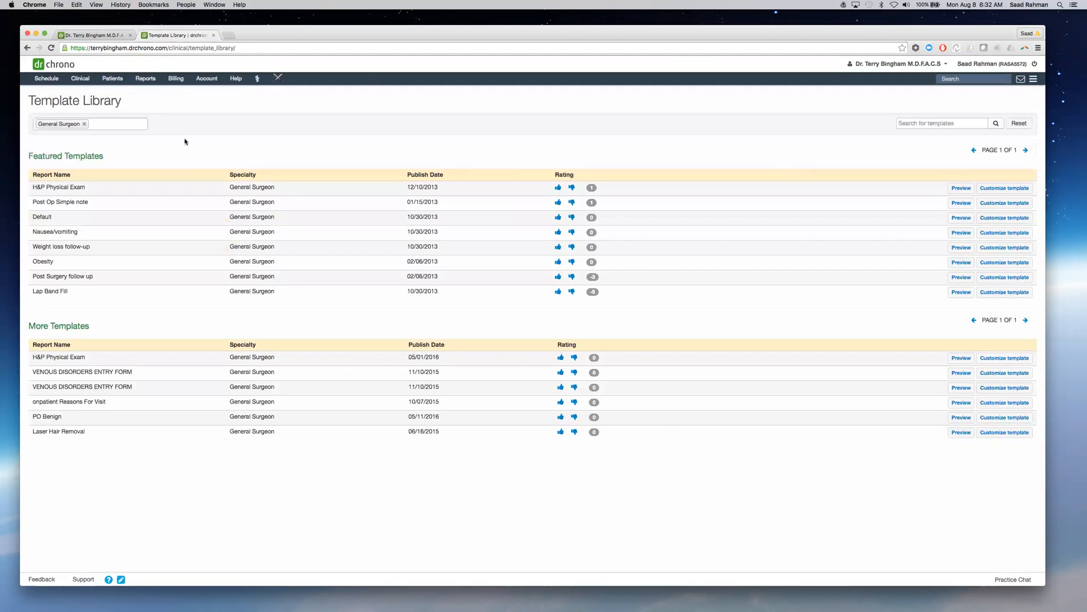
# Review the General Surgeon templates listed under Featured Templates and More Templates
pyautogui.scroll(3, 184, 142)
pyautogui.hscroll(-3, 185, 141)
pyautogui.scroll(1, 185, 141)
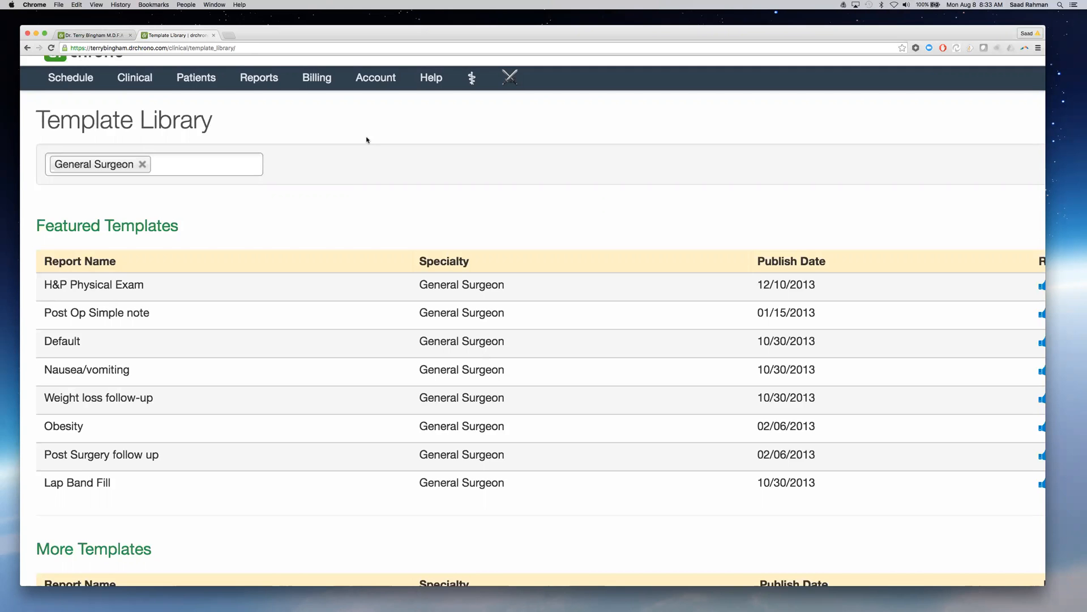
pyautogui.hscroll(2, 389, 199)
pyautogui.hscroll(-2, 390, 199)
pyautogui.scroll(-1, 391, 198)
pyautogui.scroll(-5, 391, 199)
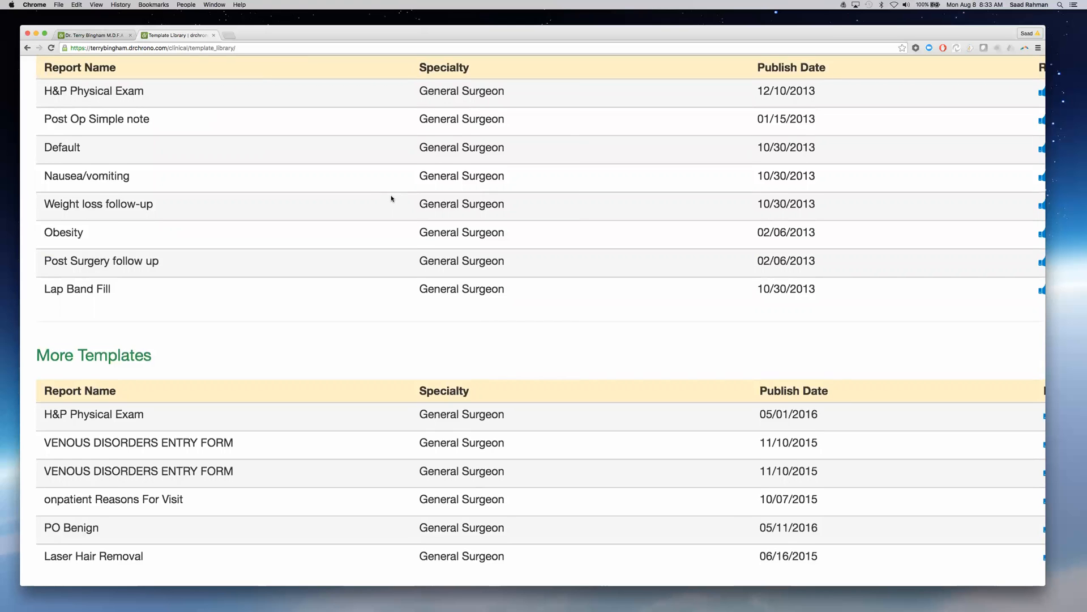
pyautogui.scroll(5, 391, 199)
pyautogui.scroll(2, 391, 198)
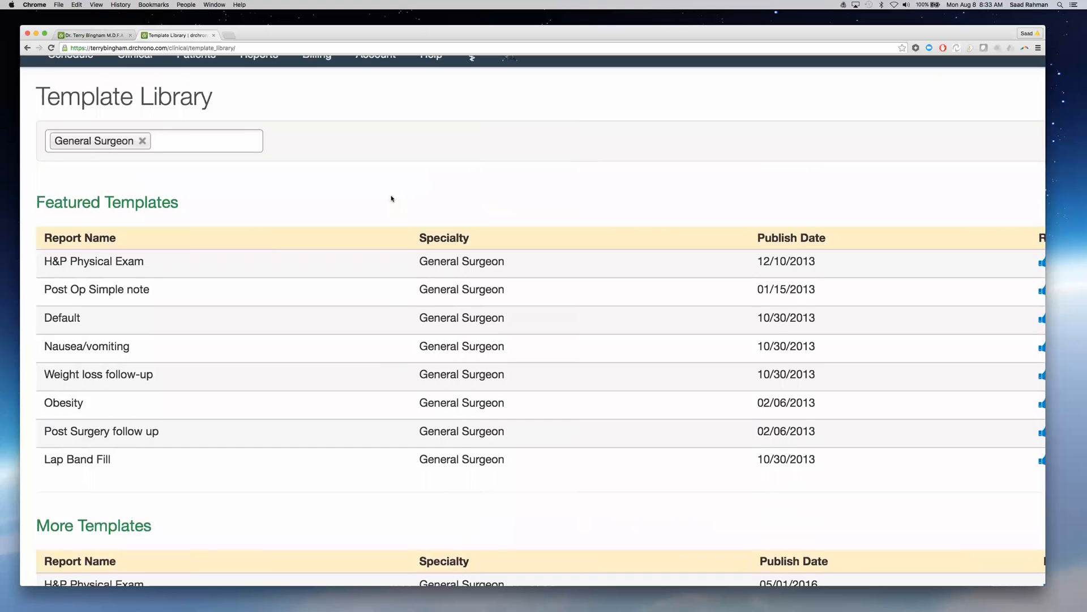
# Reload the template library and preview the H&P Physical Exam template under Featured Templates, closing the preview when done
pyautogui.moveTo(126, 101)
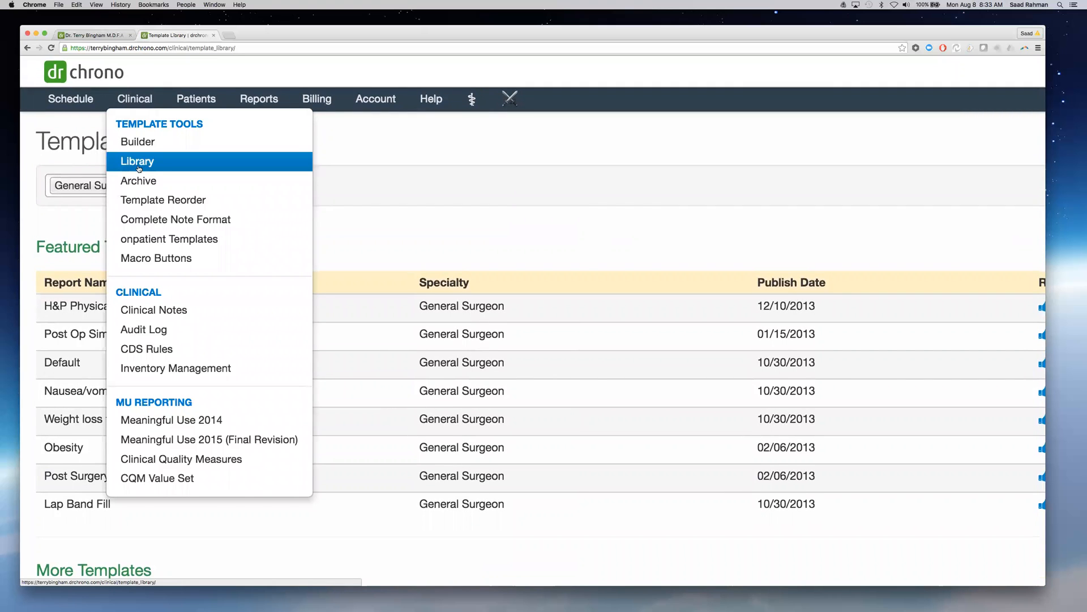
pyautogui.click(138, 164)
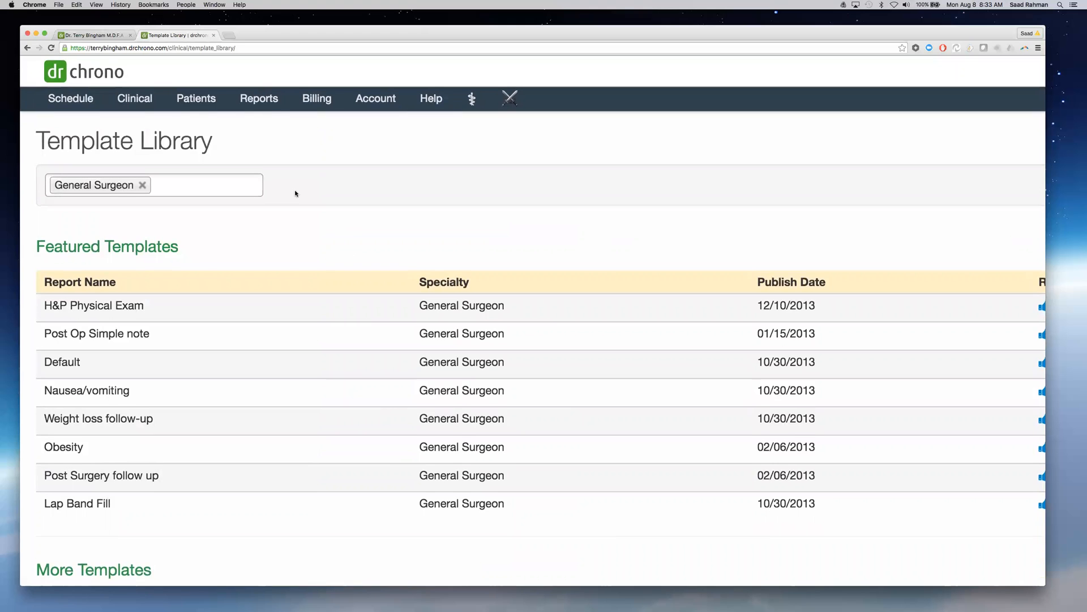
pyautogui.scroll(-1, 295, 194)
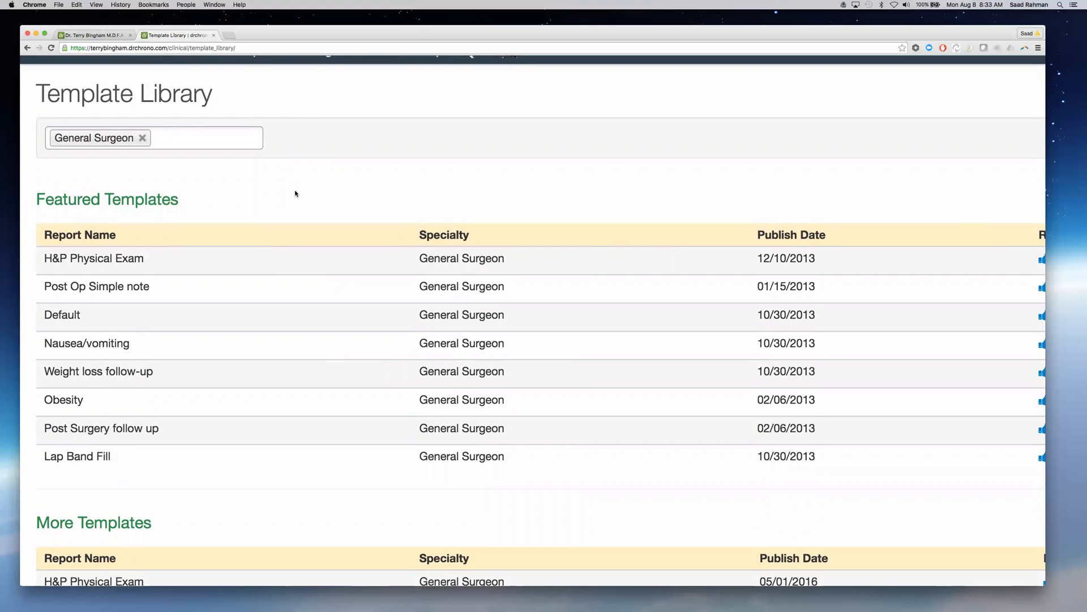
pyautogui.hscroll(15, 313, 197)
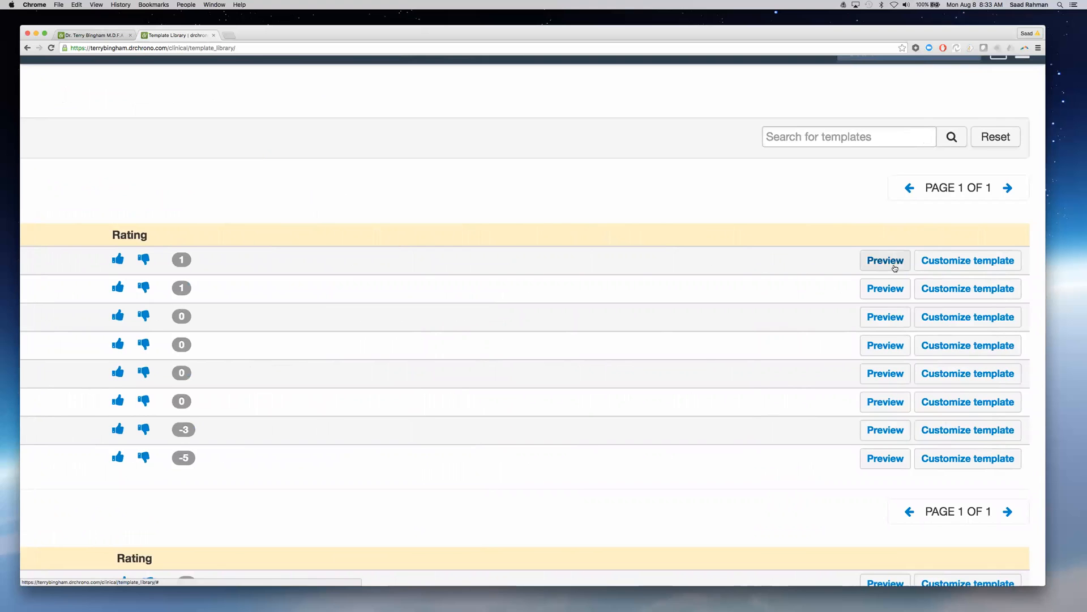
pyautogui.scroll(1, 405, 216)
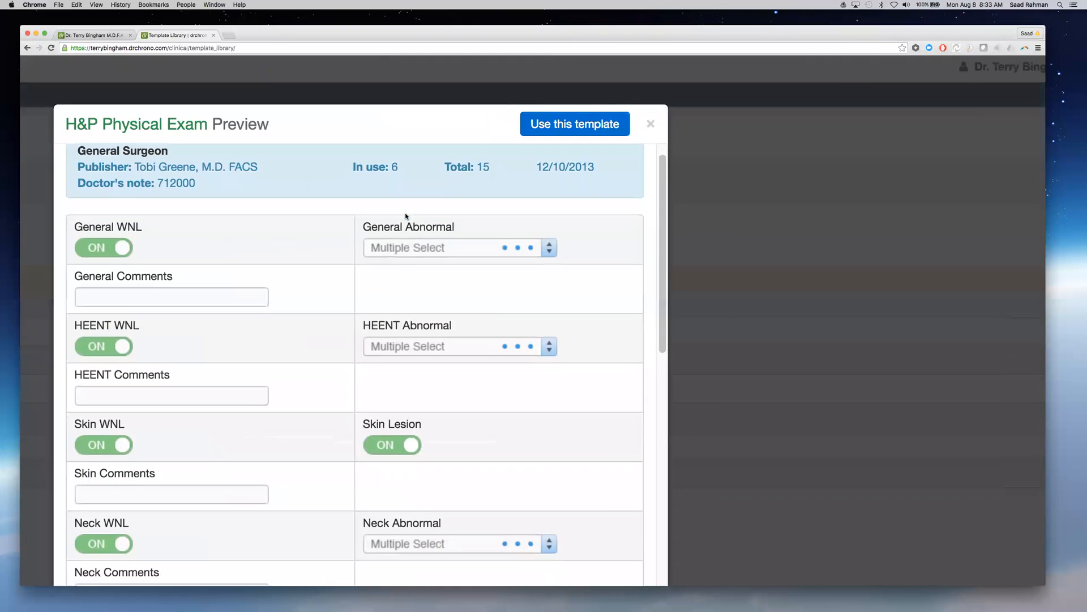
pyautogui.scroll(-1, 405, 216)
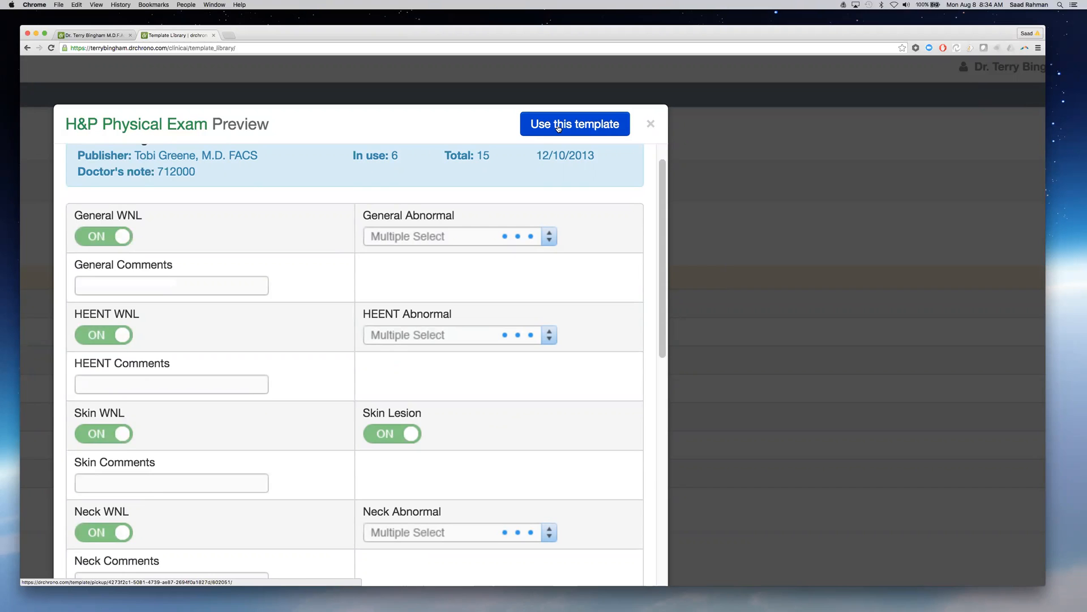
pyautogui.click(651, 124)
# Preview the H&P Physical Exam template published 05/01/2016 under More Templates, examine its fields, and close the preview
pyautogui.hscroll(5, 682, 309)
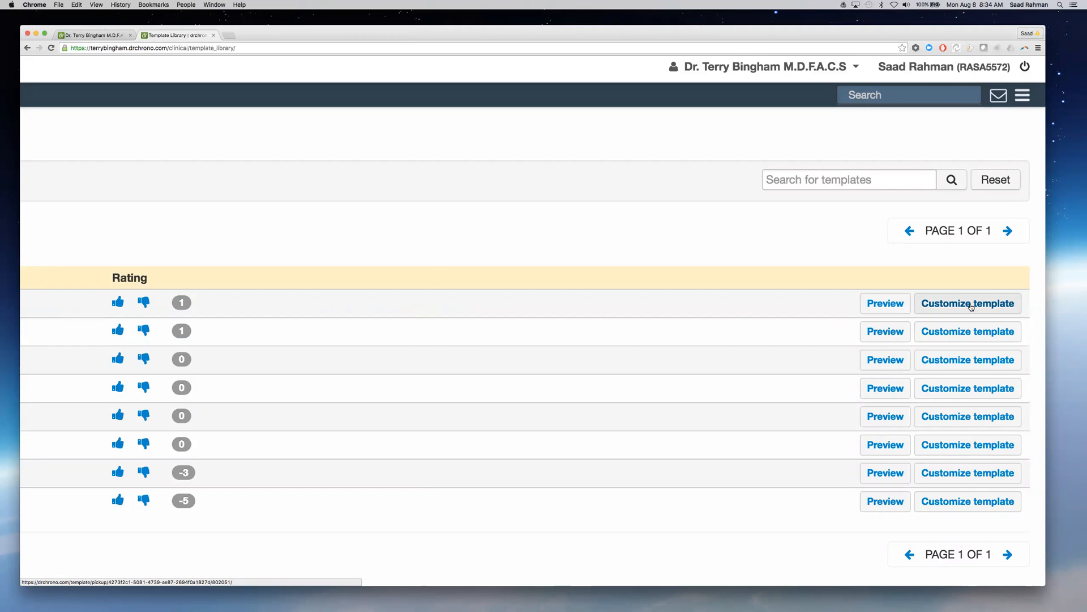
pyautogui.scroll(-5, 877, 214)
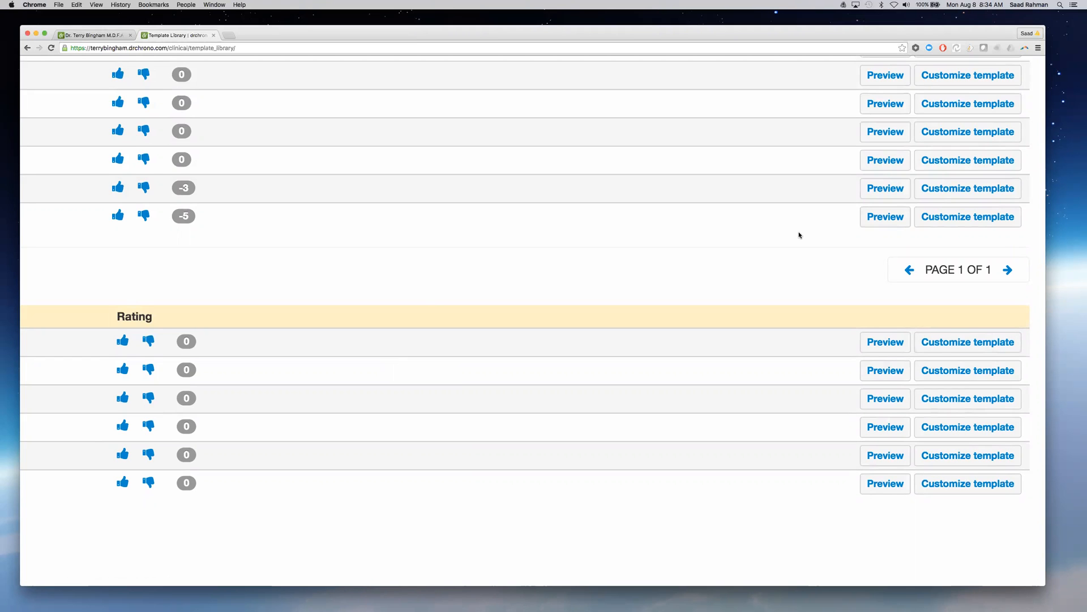
pyautogui.click(886, 344)
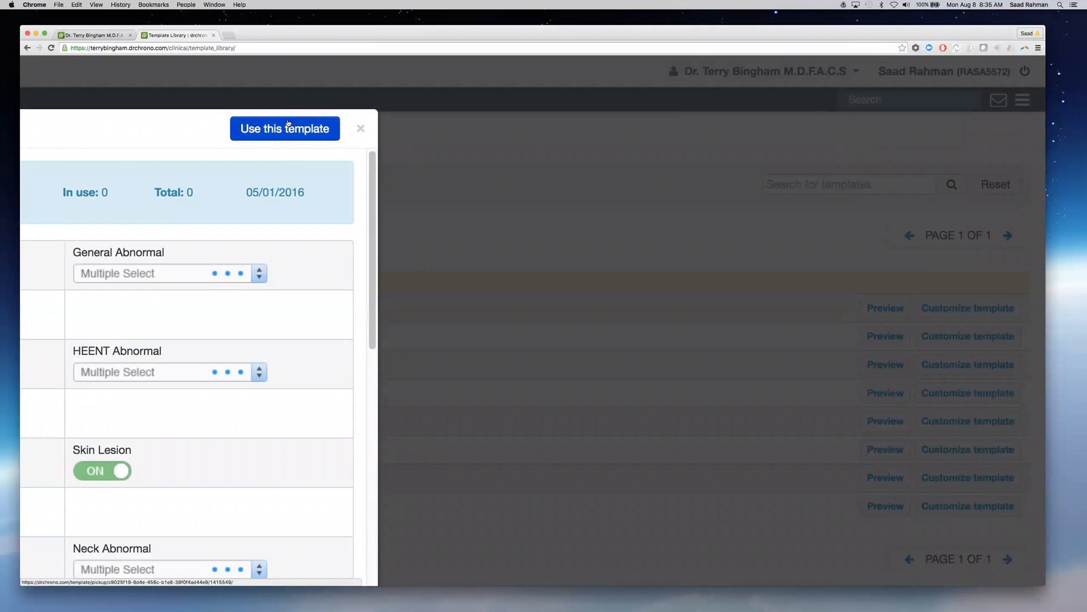
pyautogui.hscroll(-5, 288, 122)
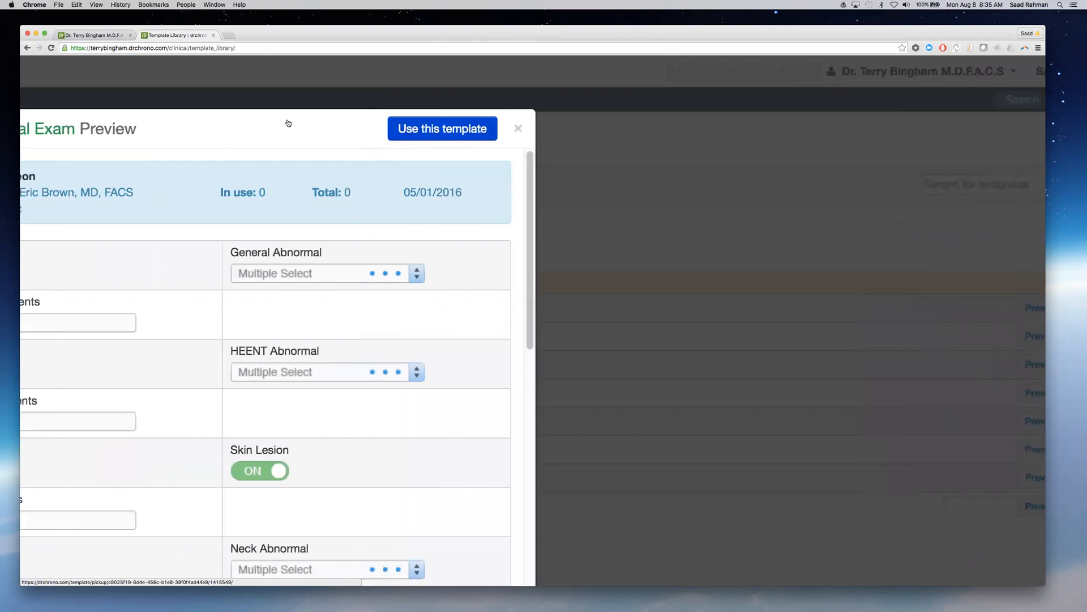
pyautogui.hscroll(-2, 288, 123)
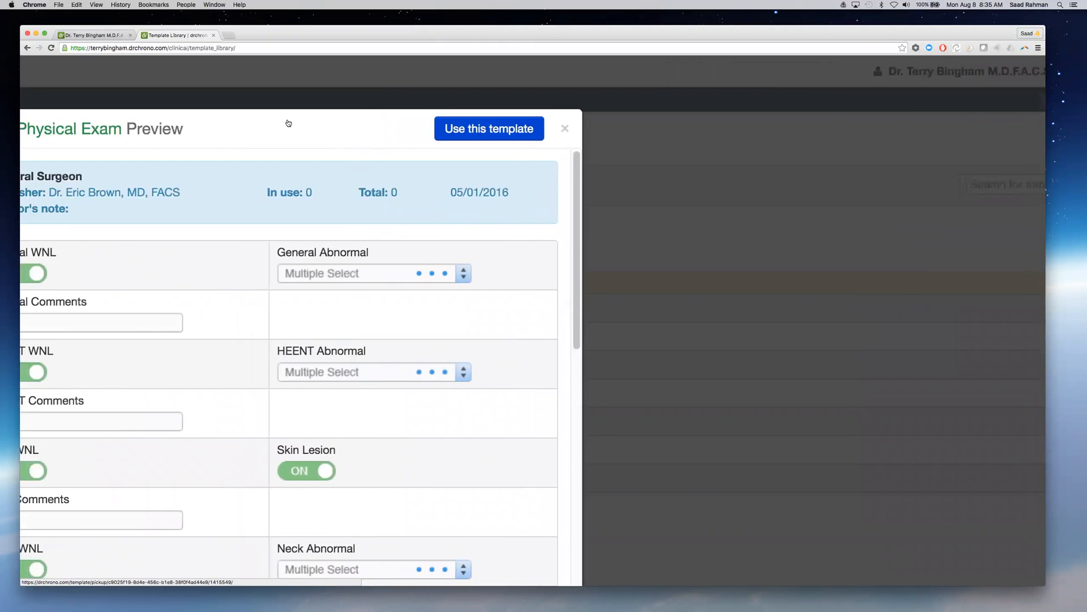
pyautogui.hscroll(7, 638, 177)
pyautogui.scroll(-6, 848, 413)
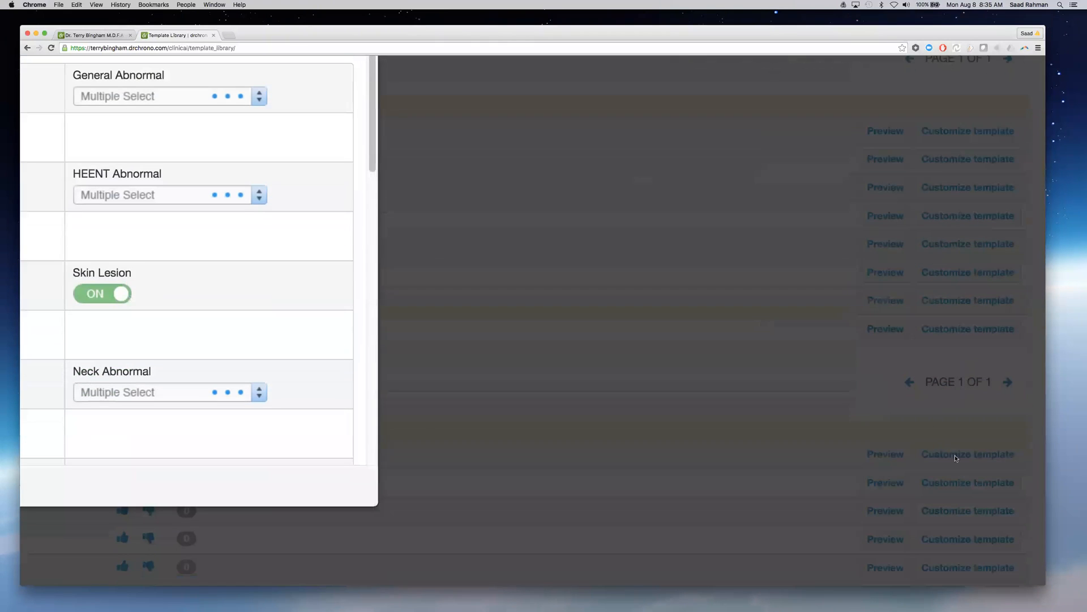
pyautogui.scroll(3, 590, 441)
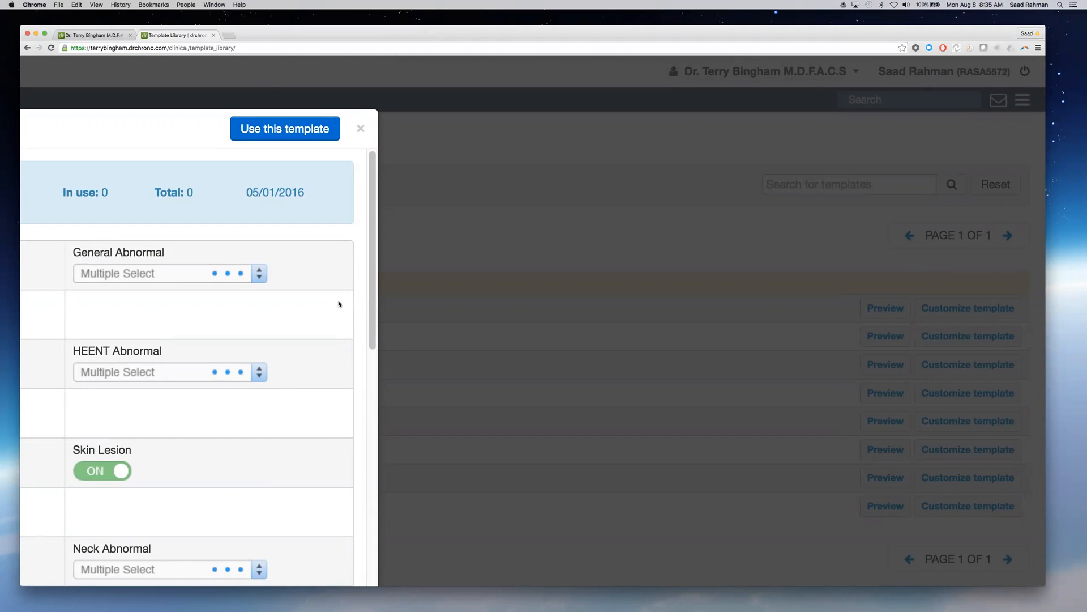
pyautogui.hscroll(-5, 339, 304)
pyautogui.scroll(-1, 338, 304)
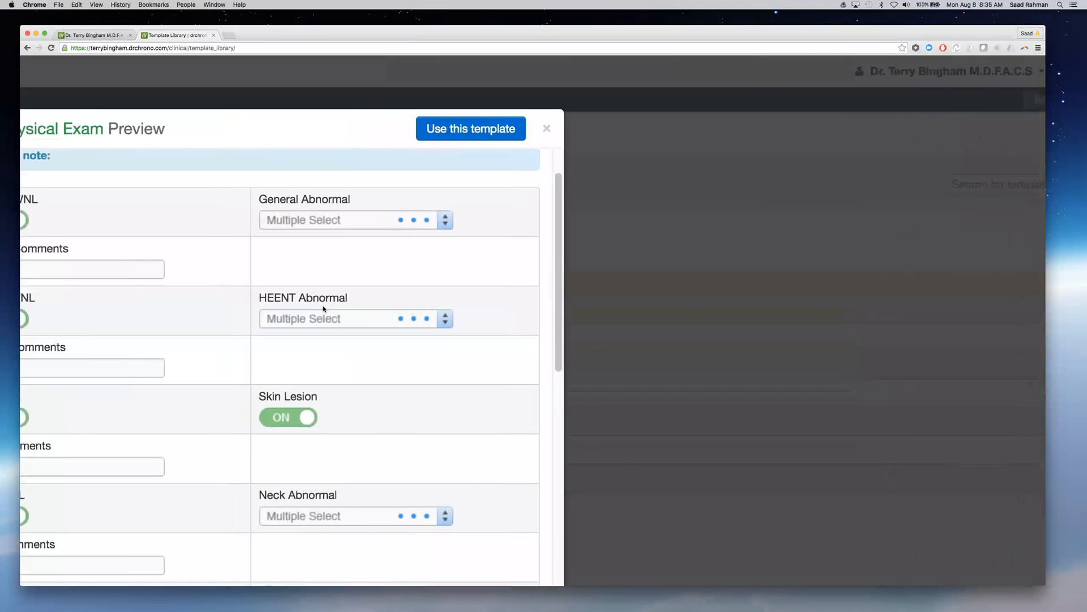
pyautogui.hscroll(-1, 324, 309)
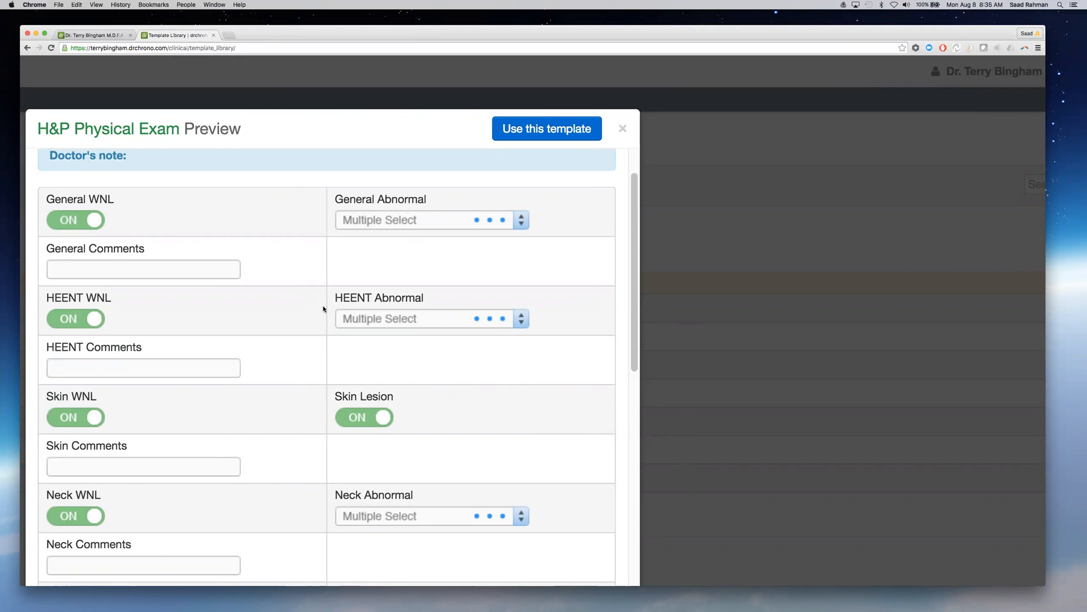
pyautogui.click(621, 128)
# Open the onpatient Templates page from the clinical tools
pyautogui.hscroll(-10, 263, 142)
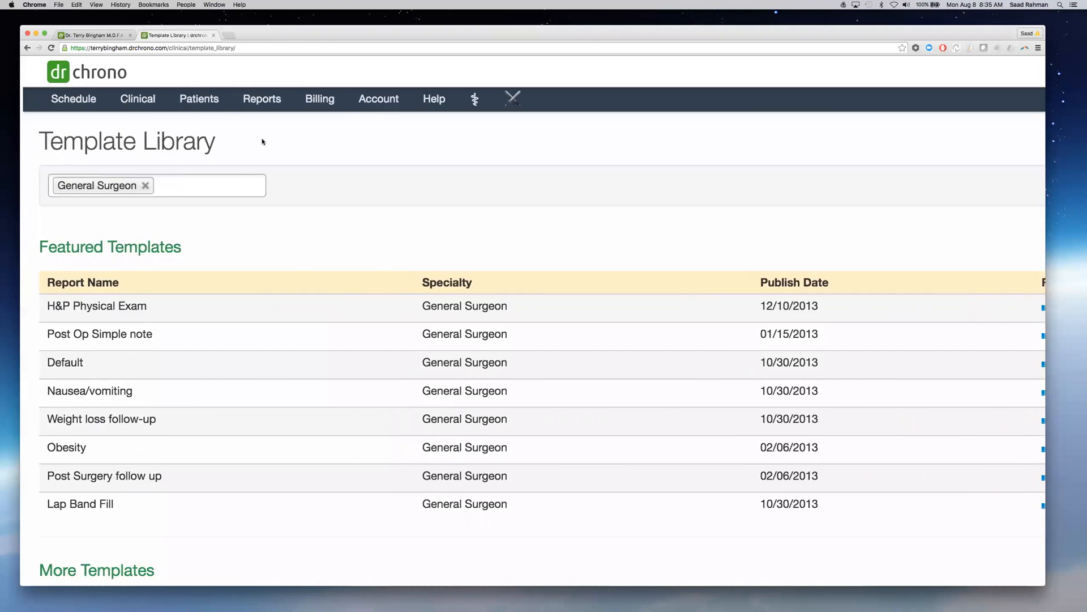
pyautogui.hscroll(10, 344, 120)
pyautogui.click(905, 108)
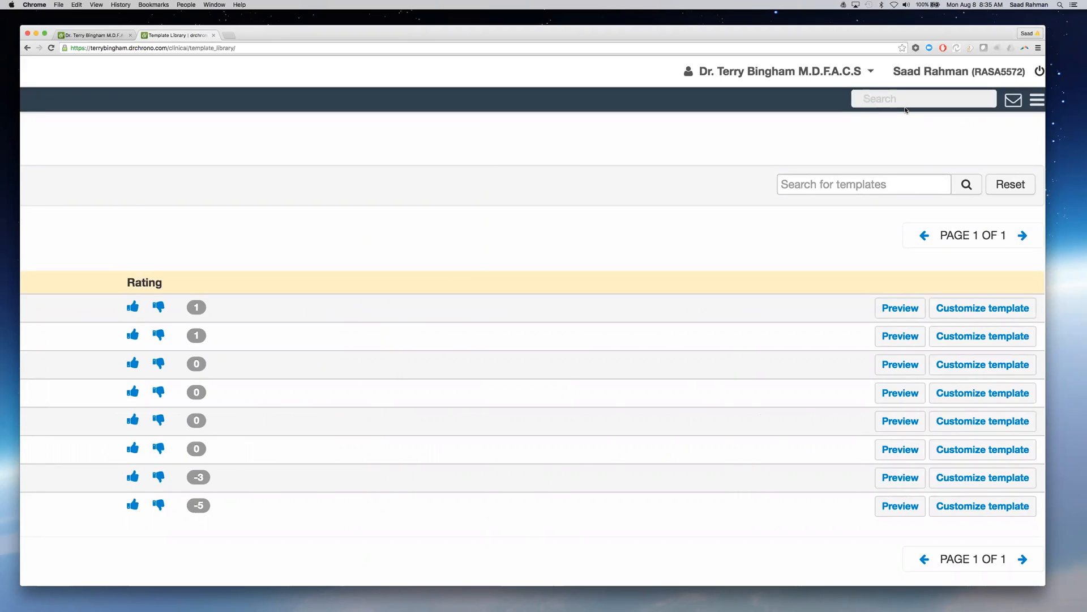
pyautogui.hscroll(-10, 357, 138)
pyautogui.click(135, 99)
pyautogui.click(192, 238)
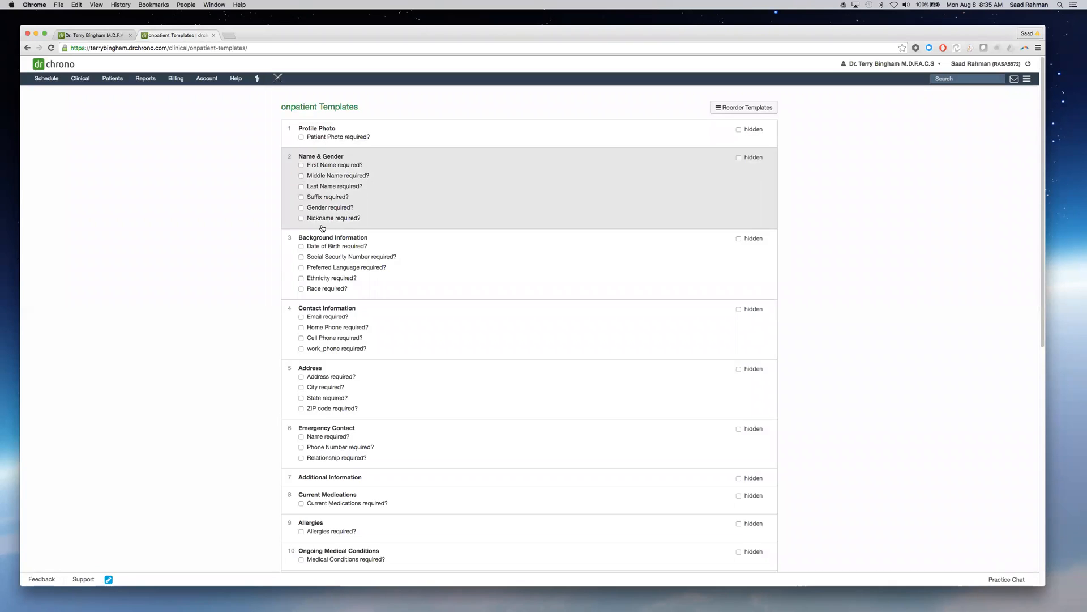
pyautogui.click(945, 78)
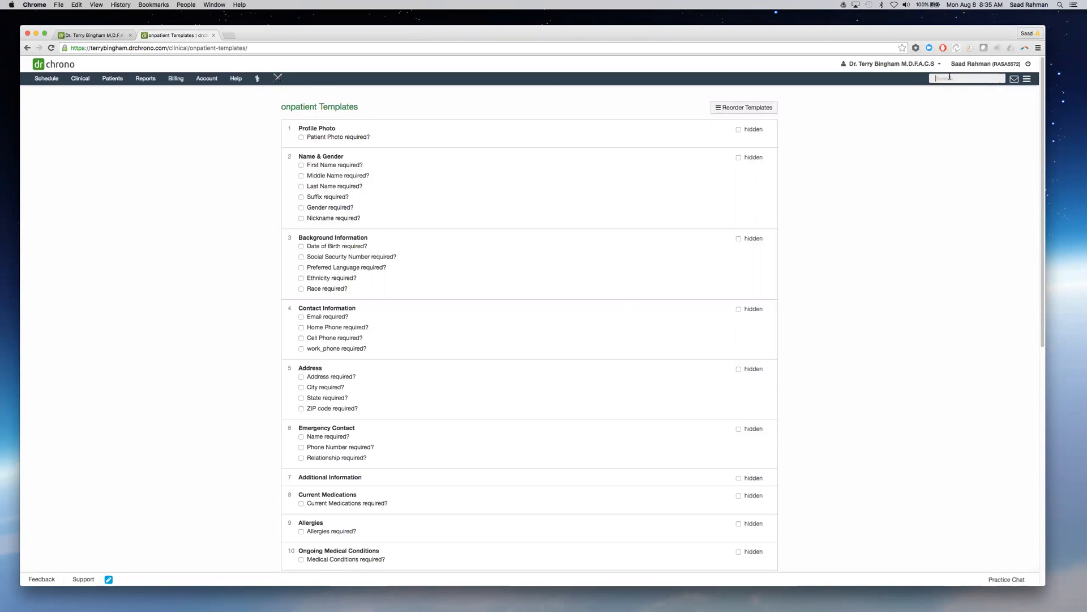
pyautogui.write('dani')
pyautogui.press('BackSpace')
pyautogui.press('BackSpace')
pyautogui.press('BackSpace')
pyautogui.press('BackSpace')
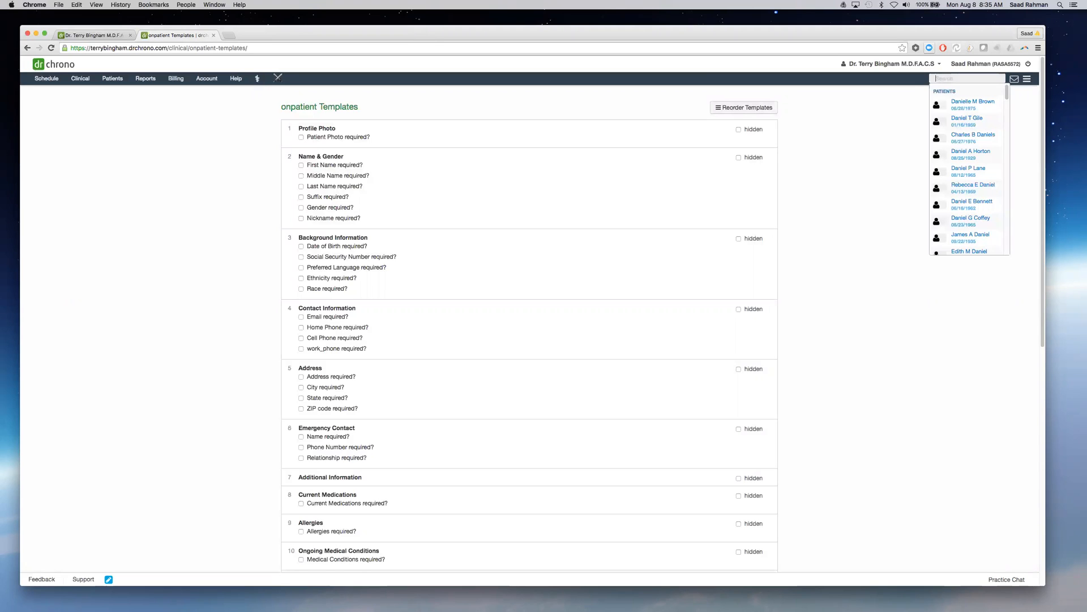
# Open the patient chart from the 9:00 AM appointment in the first doctor's schedule column, and enlarge the chart window
pyautogui.moveTo(46, 79)
pyautogui.click(48, 101)
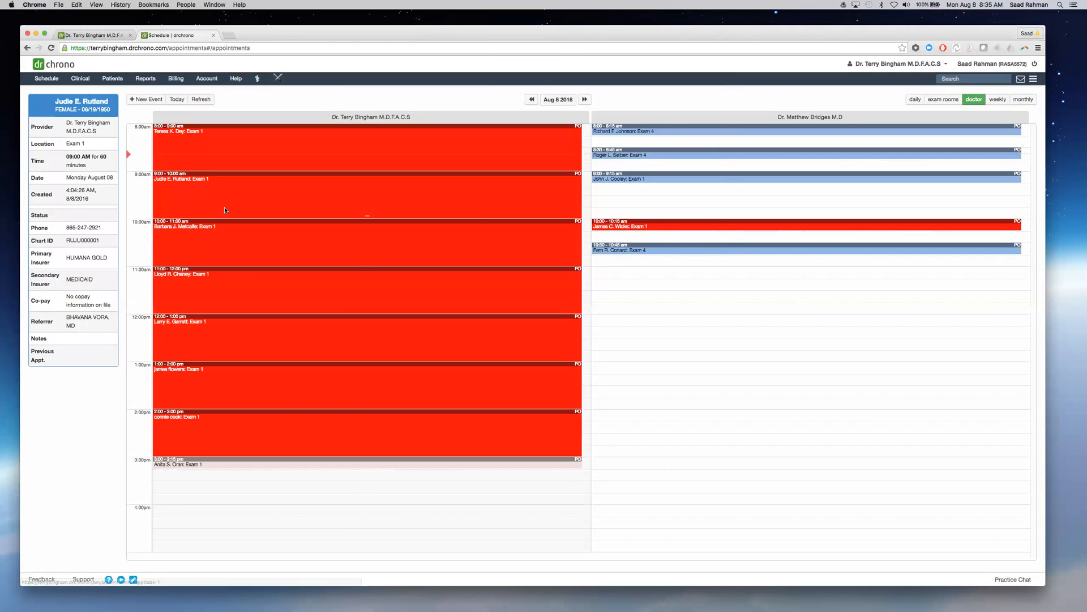
pyautogui.click(225, 210)
pyautogui.click(500, 150)
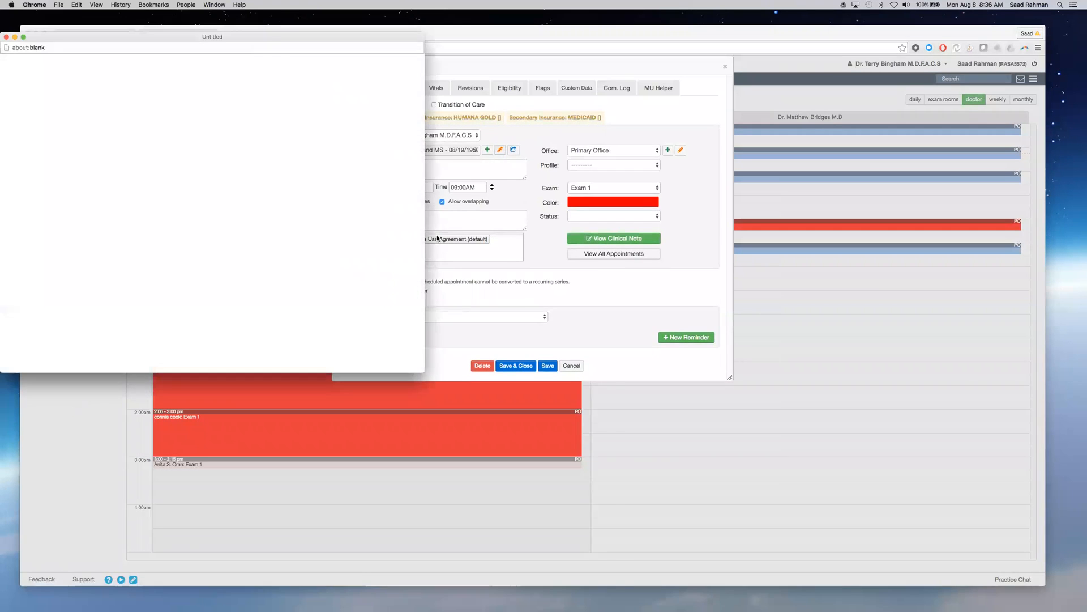
pyautogui.moveTo(433, 372); pyautogui.dragTo(1002, 576)
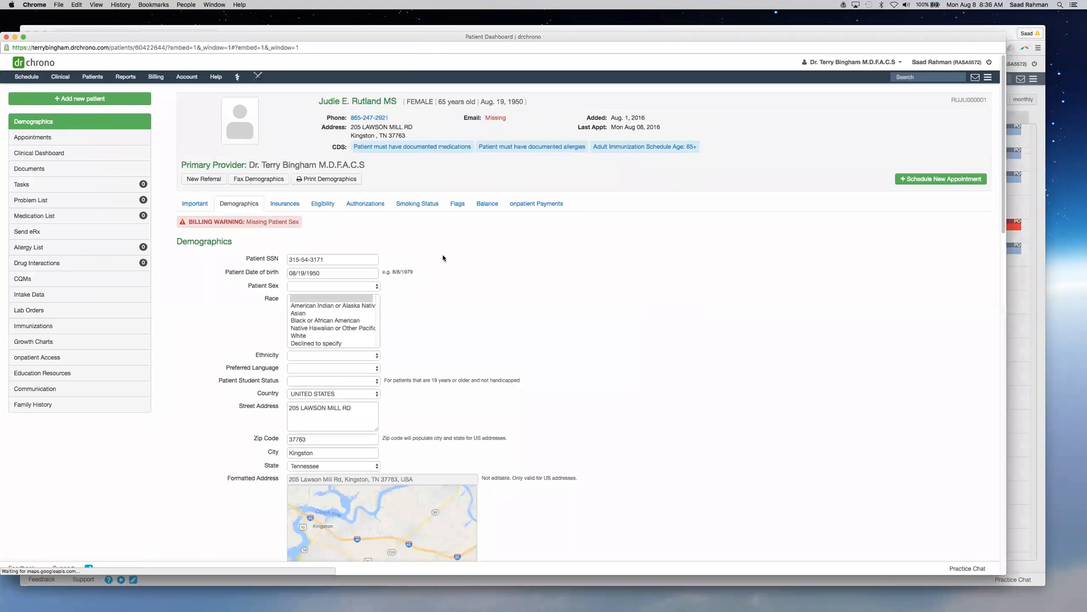
# Examine the patient's Demographics page, from personal details and address to the referring doctor, ordering doctor, responsible party and employer sections
pyautogui.scroll(-7, 453, 256)
pyautogui.scroll(-6, 558, 257)
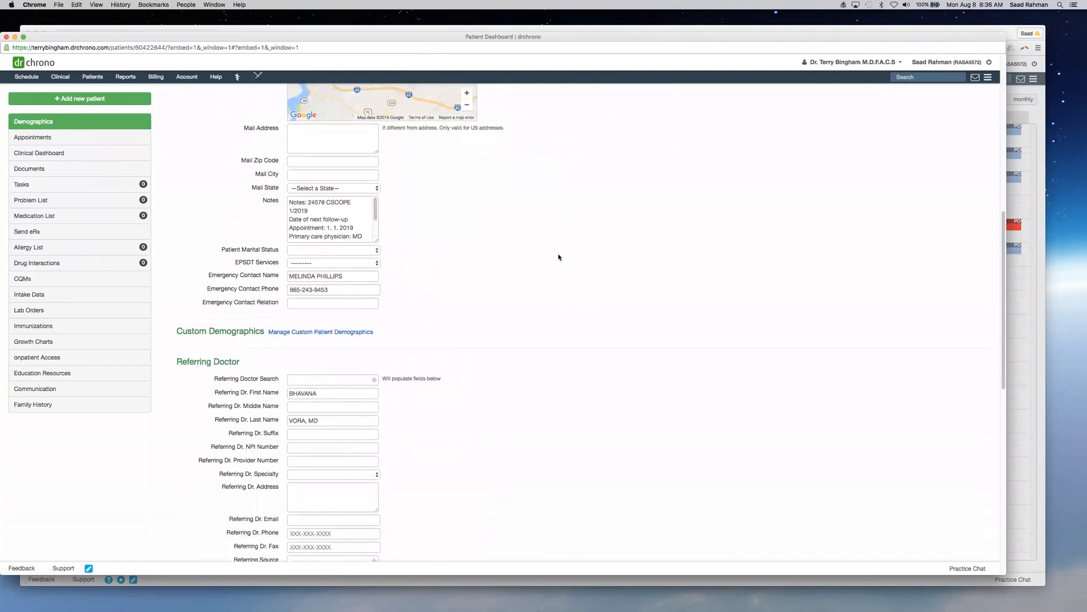
pyautogui.scroll(-5, 558, 257)
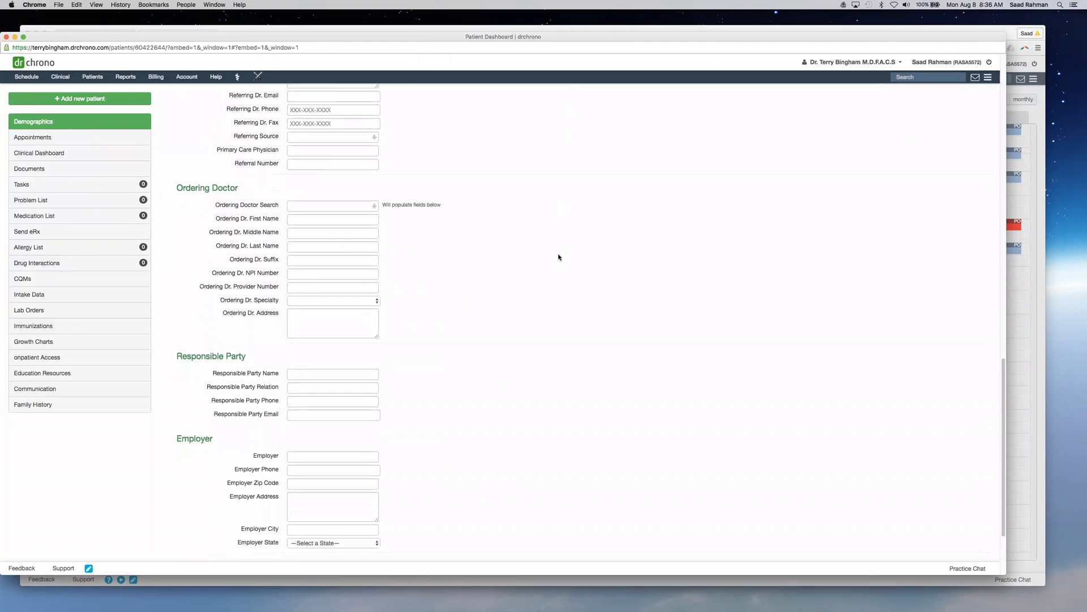
pyautogui.scroll(5, 558, 257)
pyautogui.scroll(13, 558, 257)
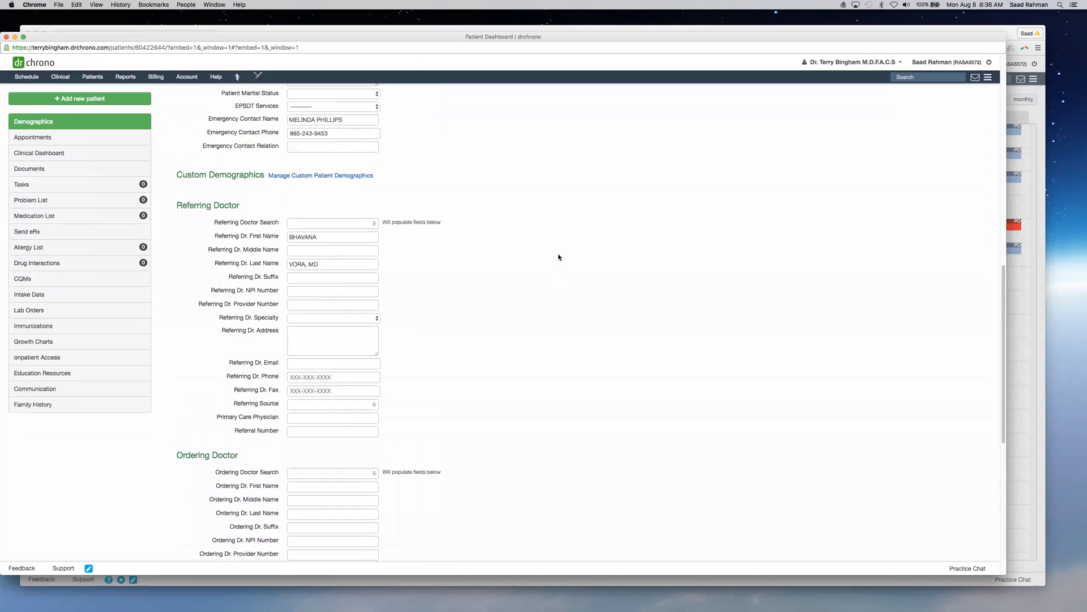
pyautogui.scroll(3, 559, 258)
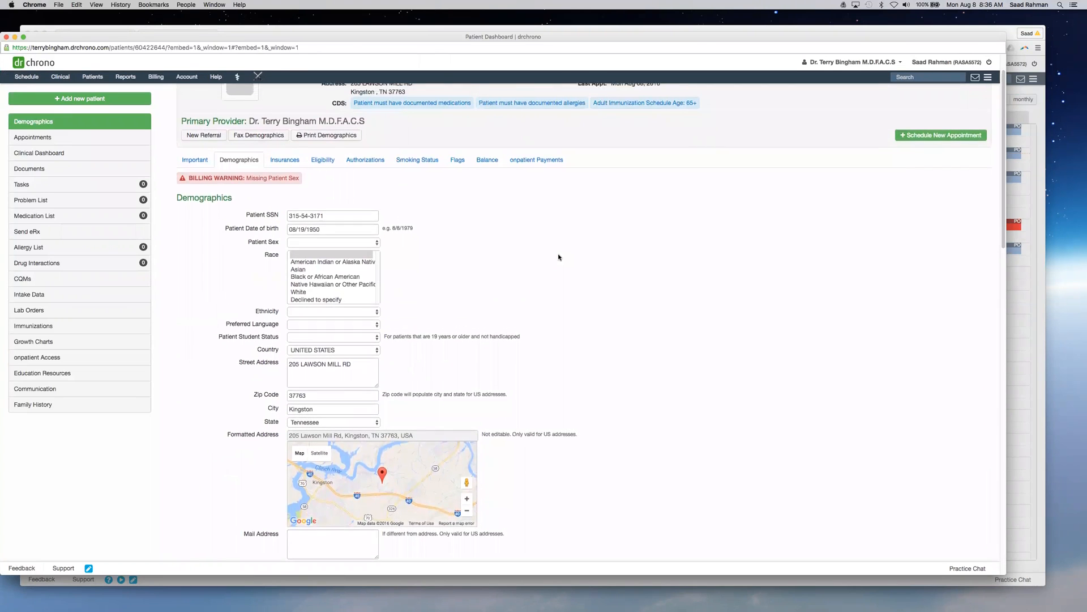
pyautogui.scroll(2, 558, 257)
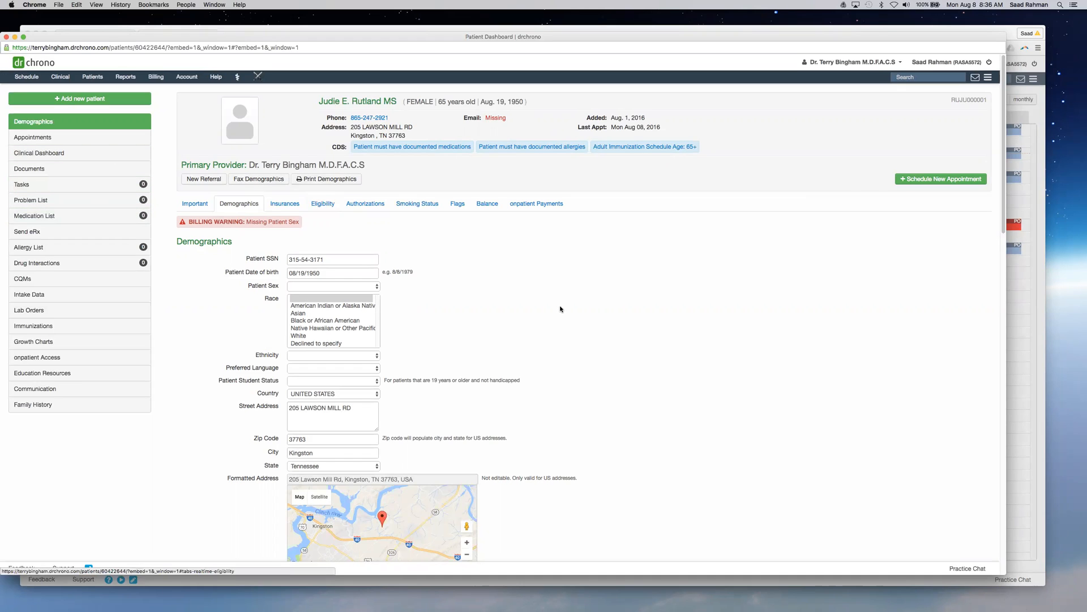
pyautogui.scroll(-3, 689, 267)
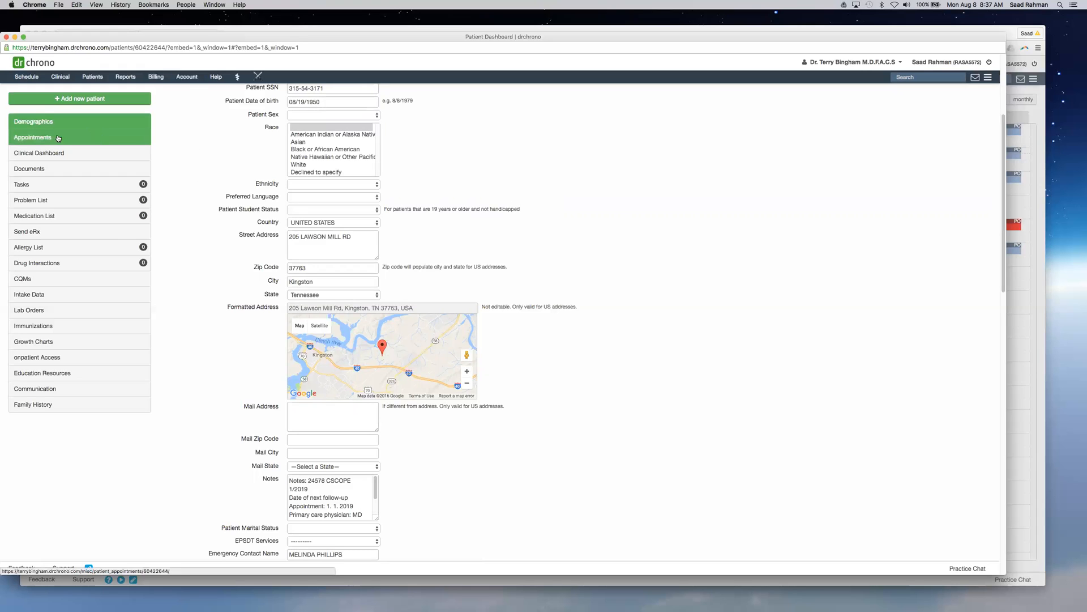
# Open the patient's Appointments page, view the clinical note of the Aug 08, 2016 9:00 AM visit, and close the note
pyautogui.click(29, 141)
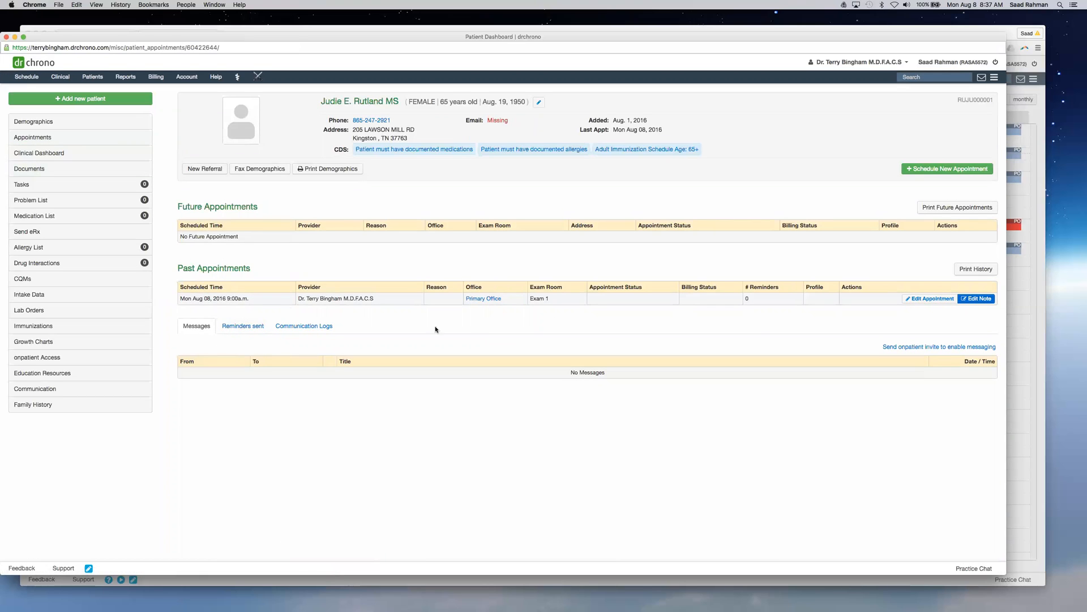
pyautogui.click(974, 300)
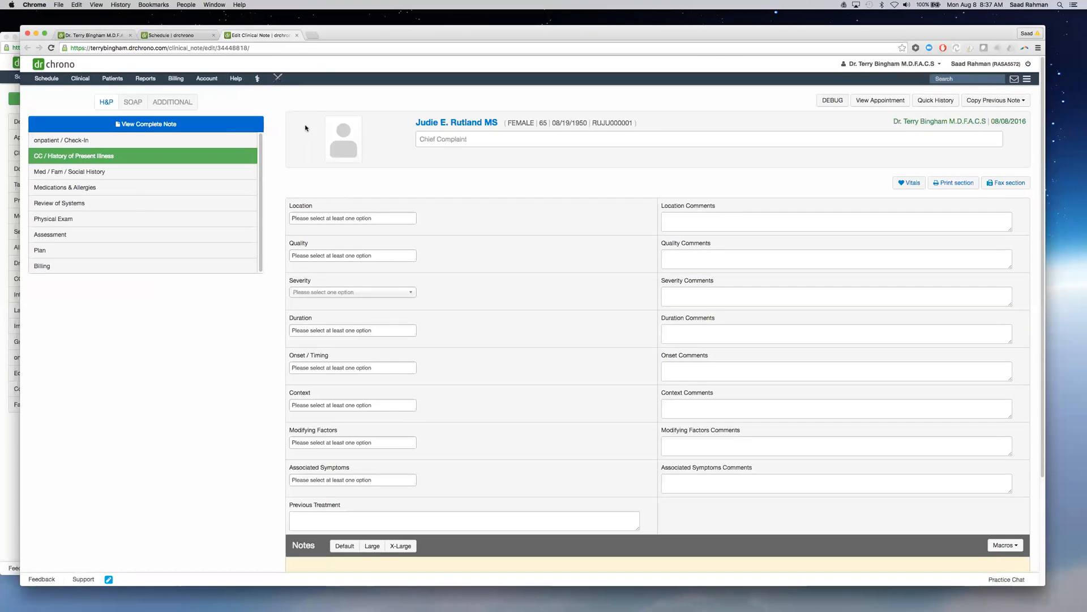
pyautogui.click(297, 35)
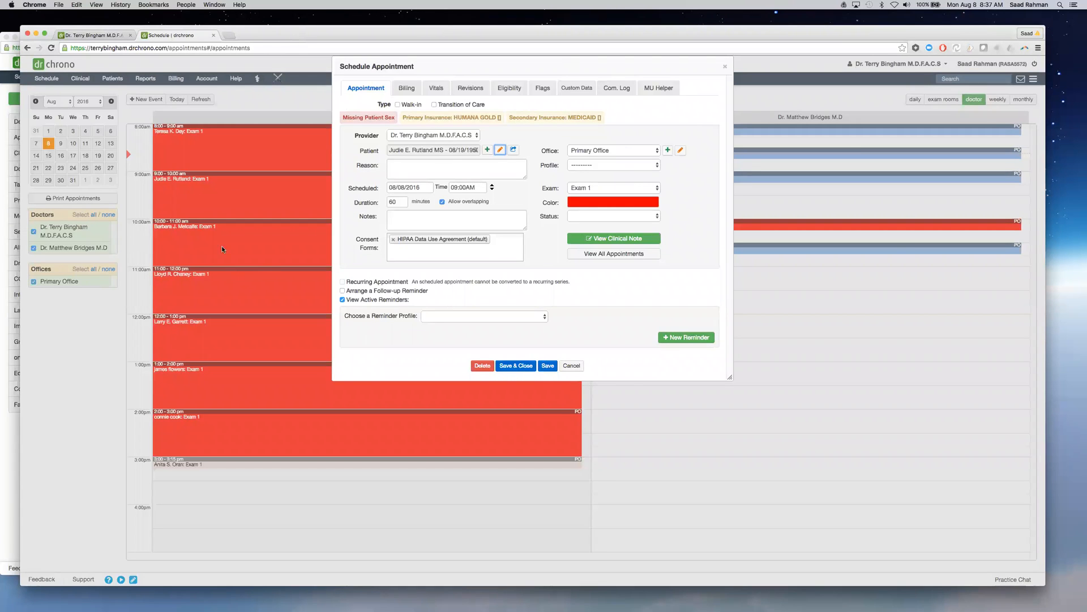
# Reopen the patient's chart from the appointment, view the Appointments page again, and close both the chart window and the appointment dialog
pyautogui.click(500, 150)
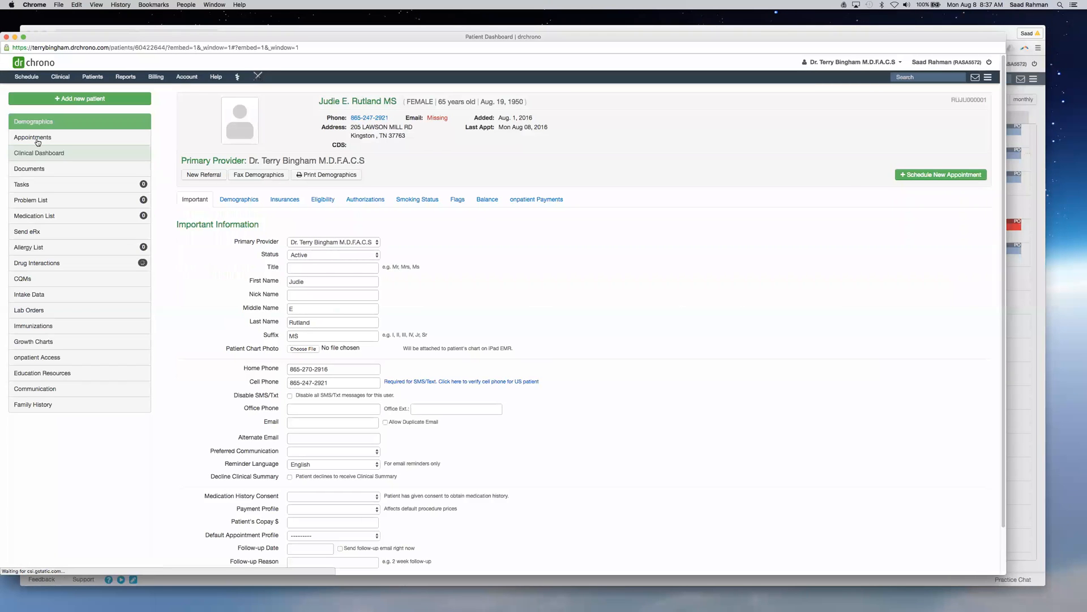
pyautogui.click(38, 138)
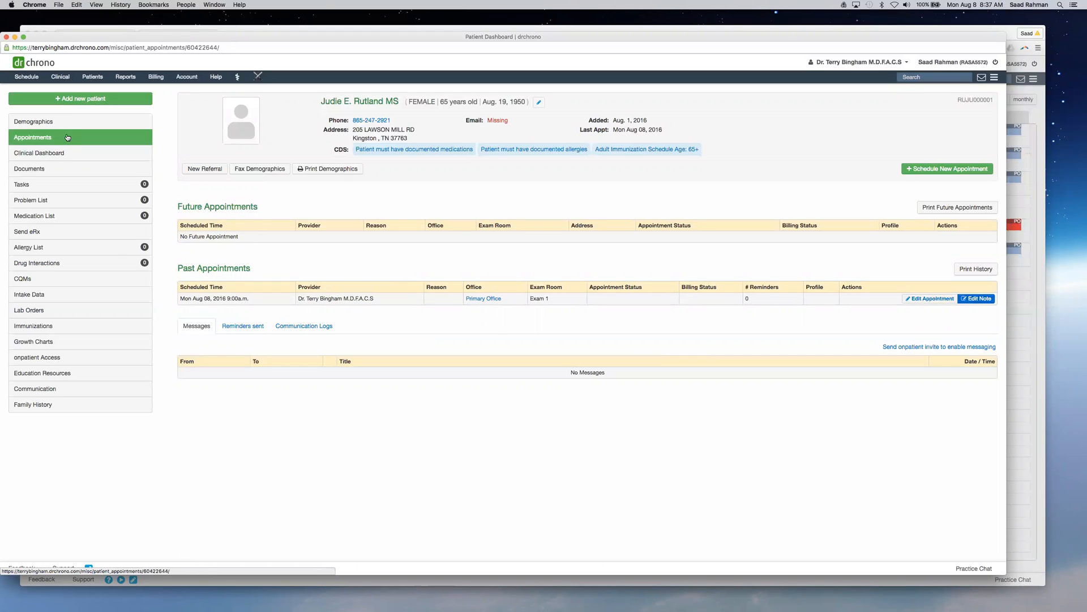
pyautogui.click(6, 37)
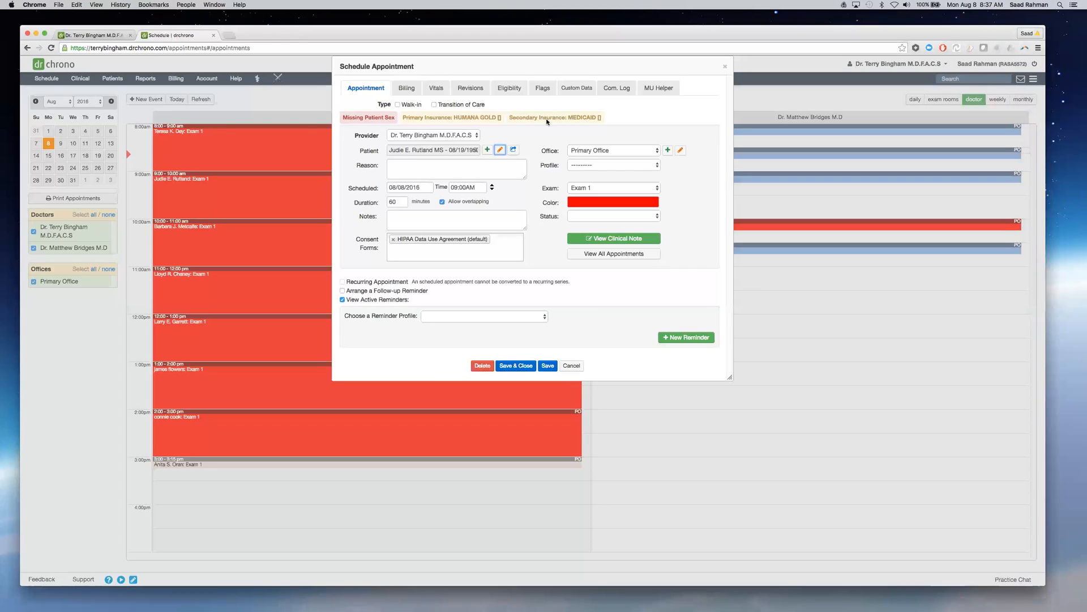
pyautogui.click(725, 66)
# Open the Template Library from the clinical tools, check the doctor's specialty on the CRM profile page, and return to the library
pyautogui.moveTo(88, 81)
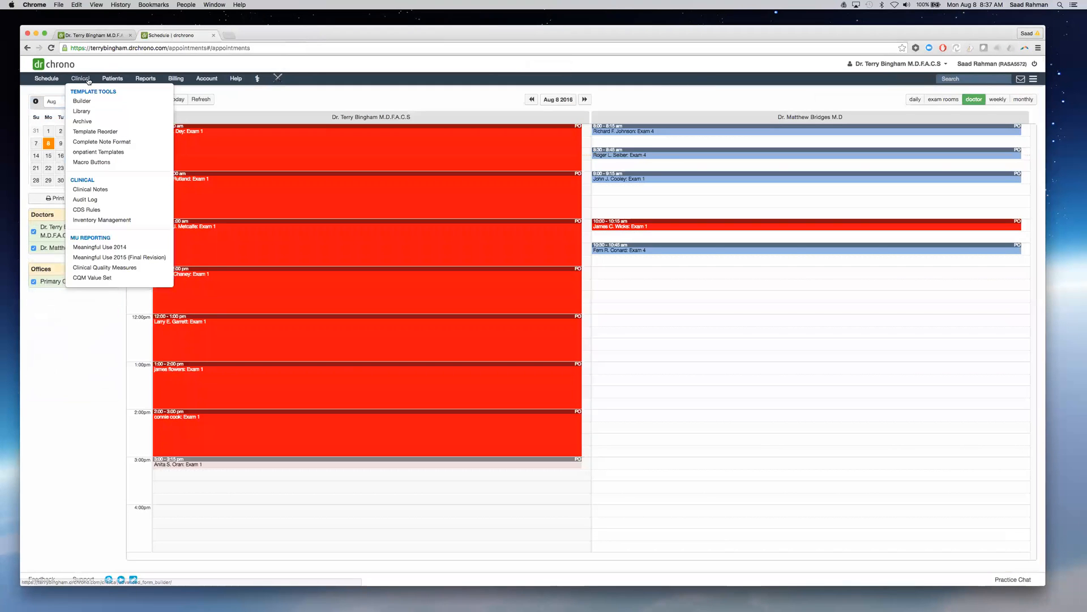
pyautogui.click(90, 112)
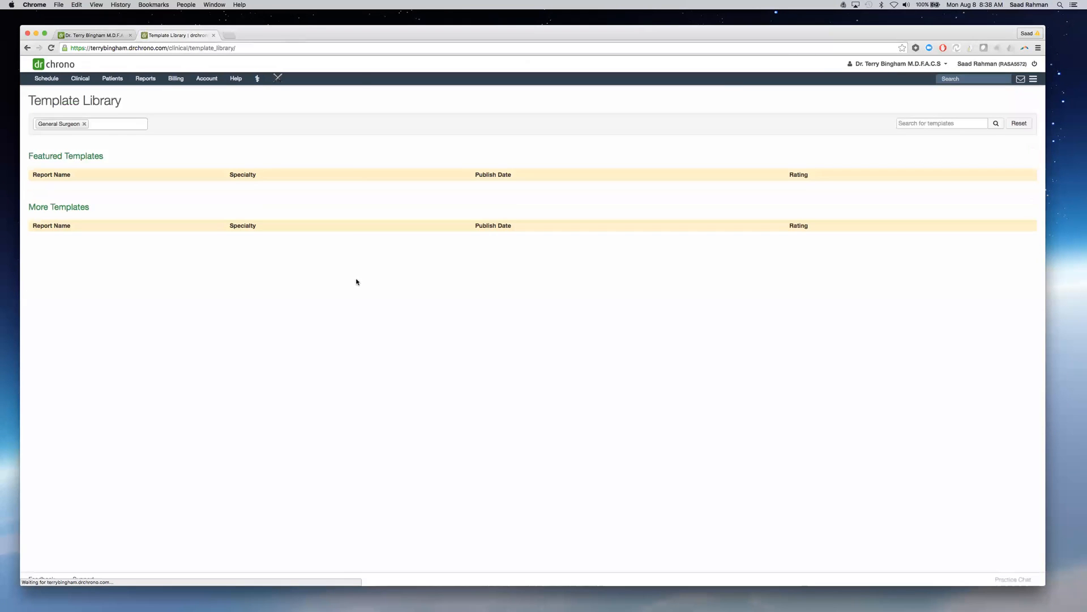
pyautogui.scroll(4, 357, 282)
pyautogui.hscroll(-3, 357, 282)
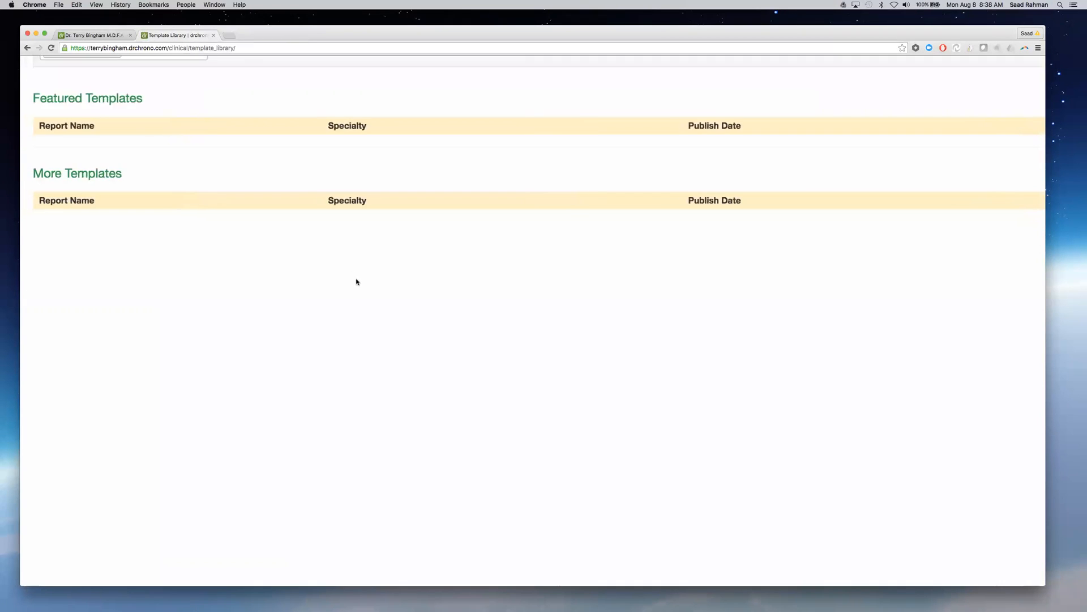
pyautogui.scroll(2, 357, 282)
pyautogui.scroll(2, 373, 267)
pyautogui.scroll(-5, 300, 250)
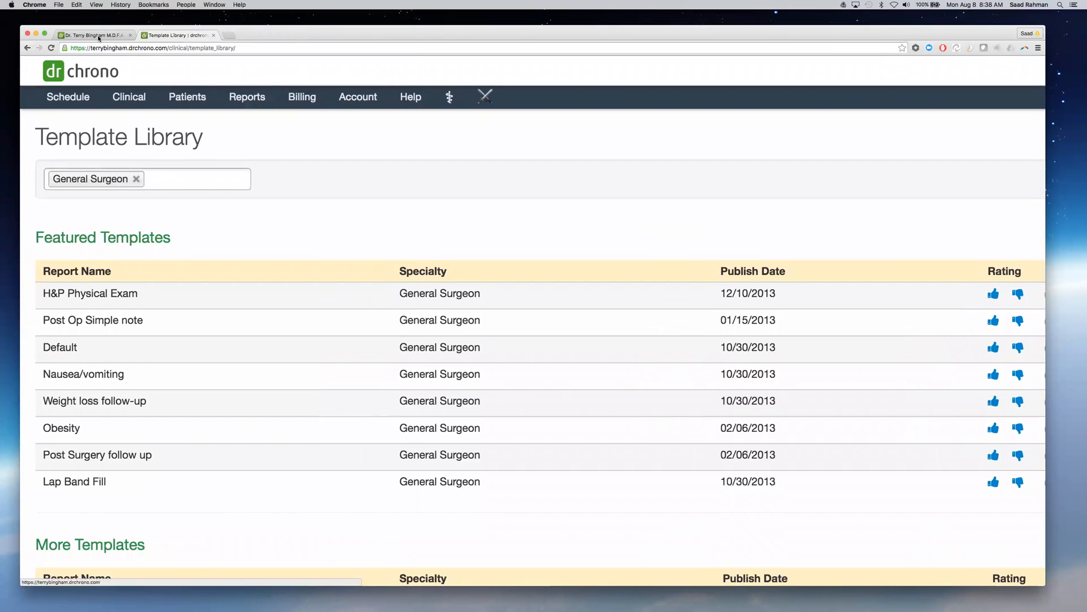
pyautogui.hotkey('ctrl', 'shift', 'Tab')
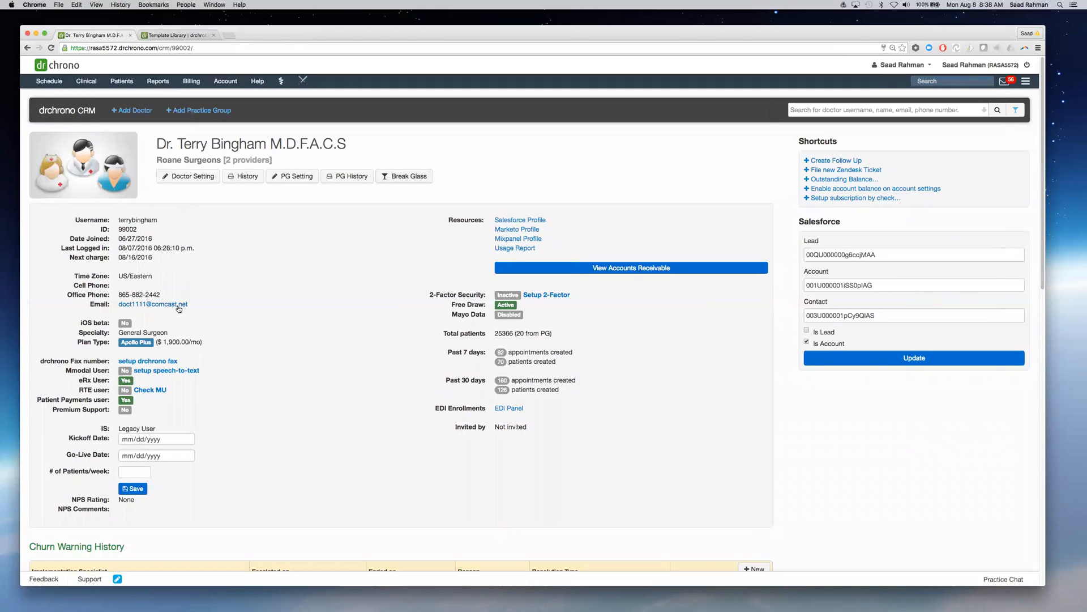
pyautogui.click(175, 34)
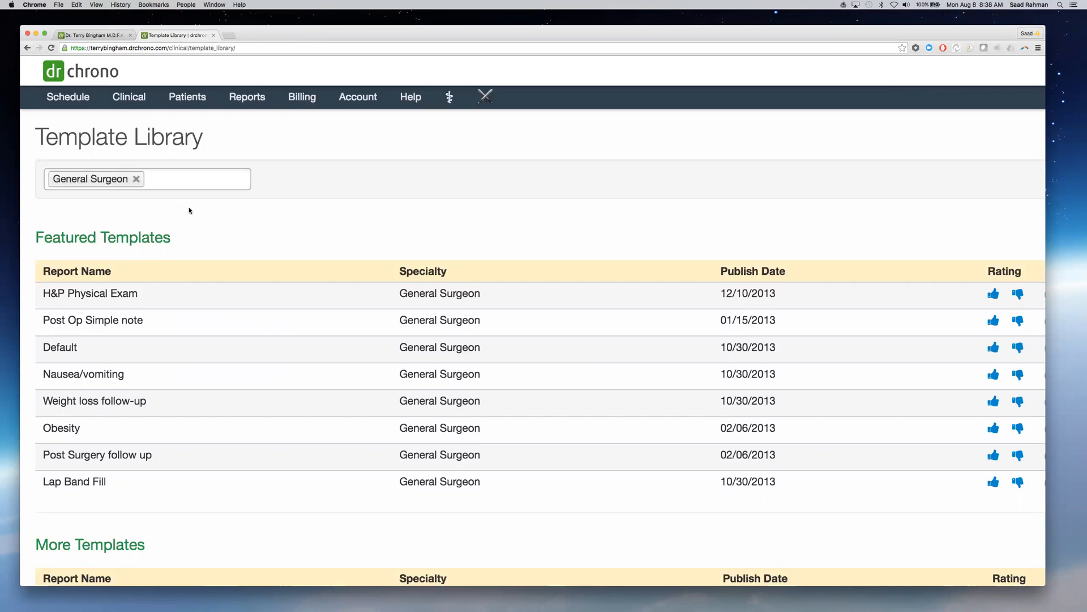
# Remove the General Surgeon specialty filter from the Template Library, browse the available specialties, and close the list without choosing one
pyautogui.click(137, 178)
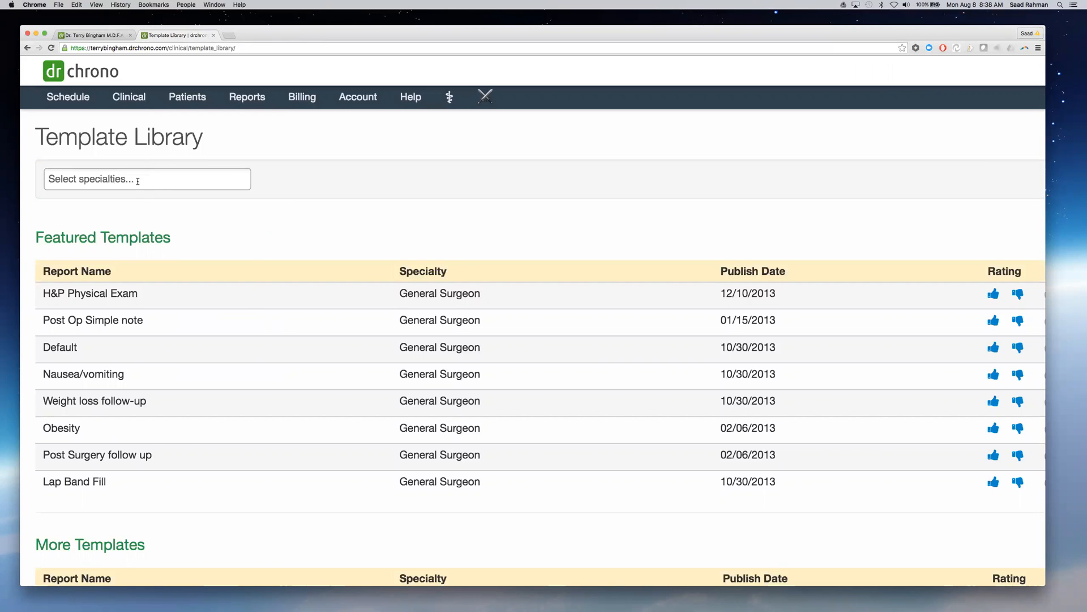
pyautogui.click(136, 178)
pyautogui.scroll(-5, 144, 220)
pyautogui.scroll(-1, 144, 221)
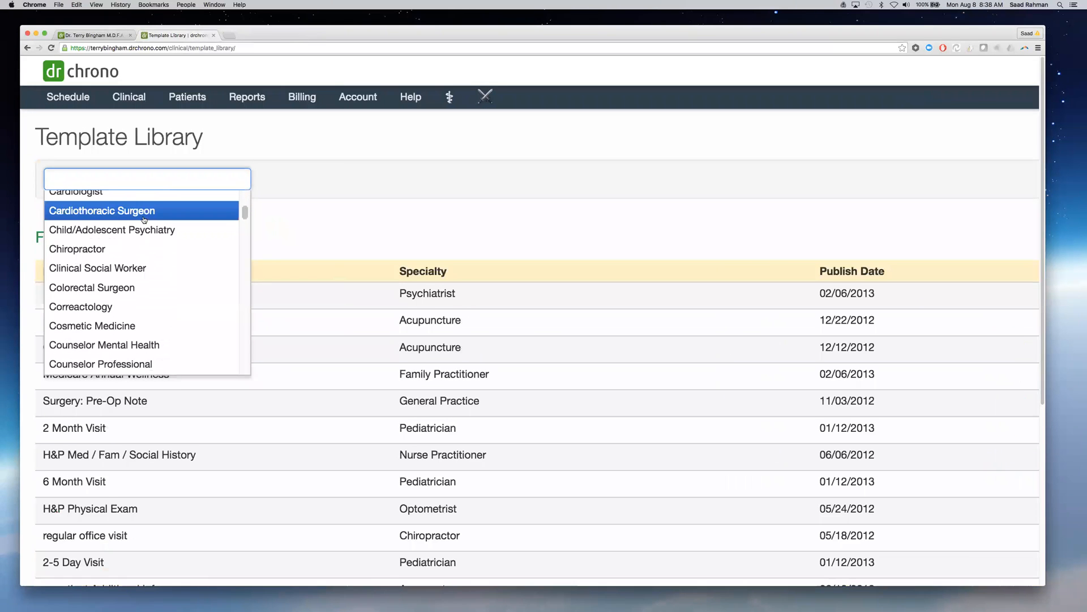
pyautogui.scroll(-10, 144, 220)
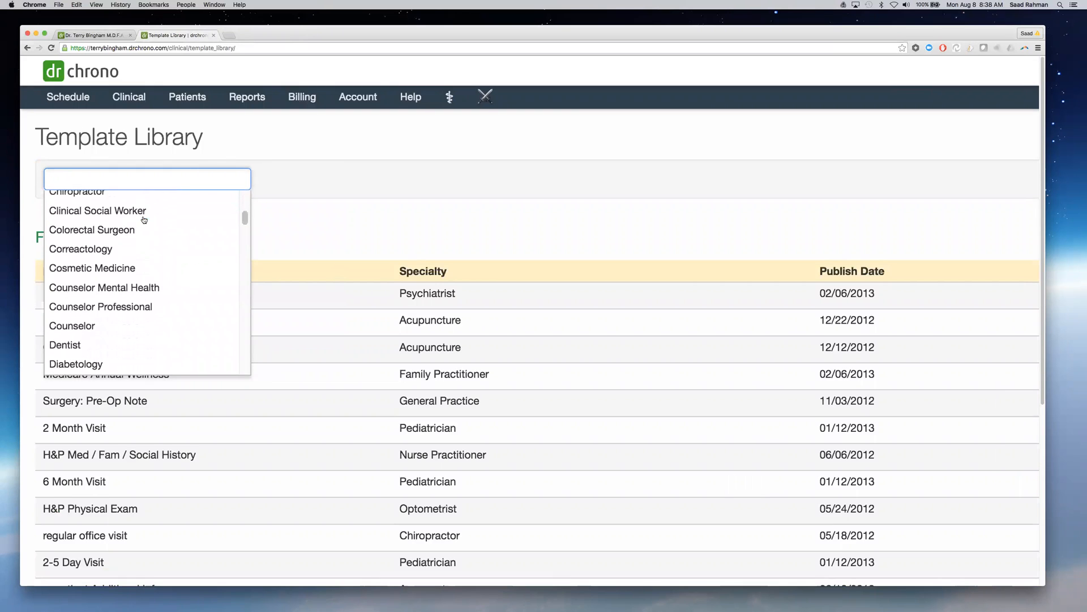
pyautogui.scroll(-5, 144, 220)
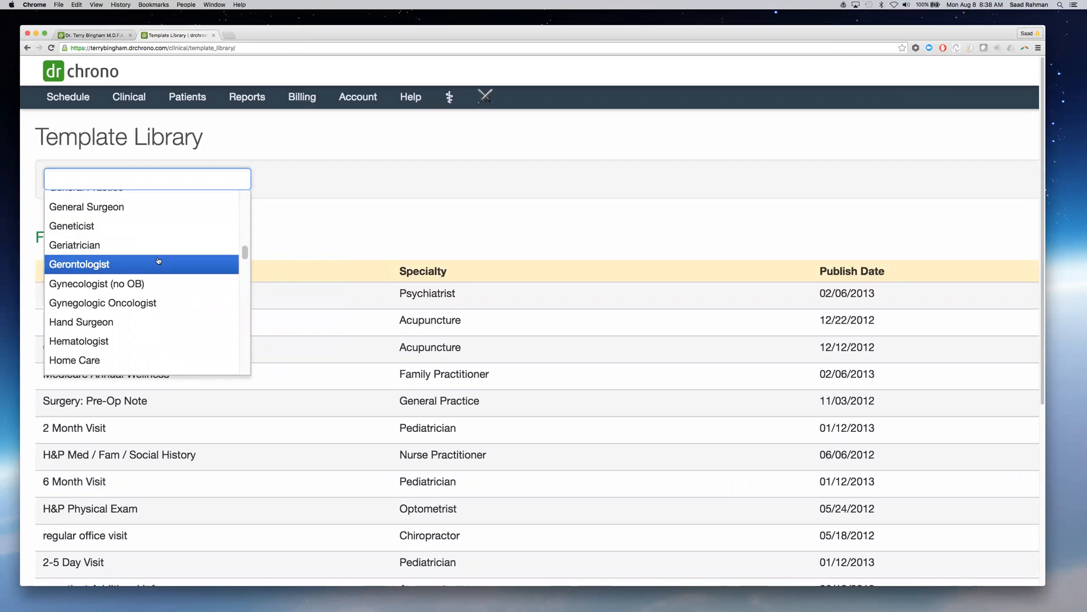
pyautogui.scroll(-2, 158, 259)
pyautogui.scroll(-6, 154, 261)
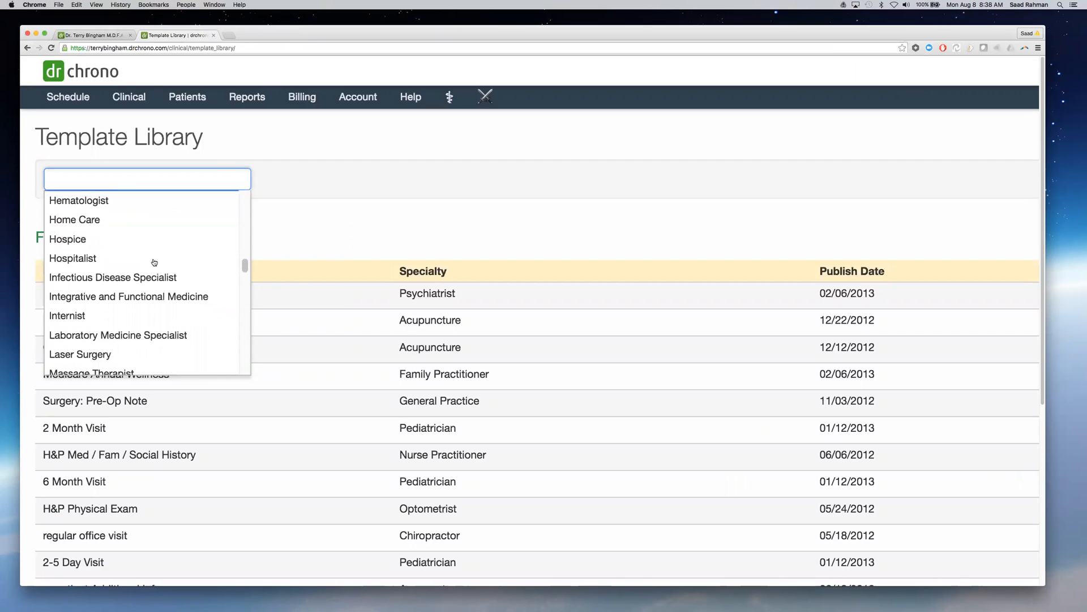
pyautogui.scroll(-10, 154, 262)
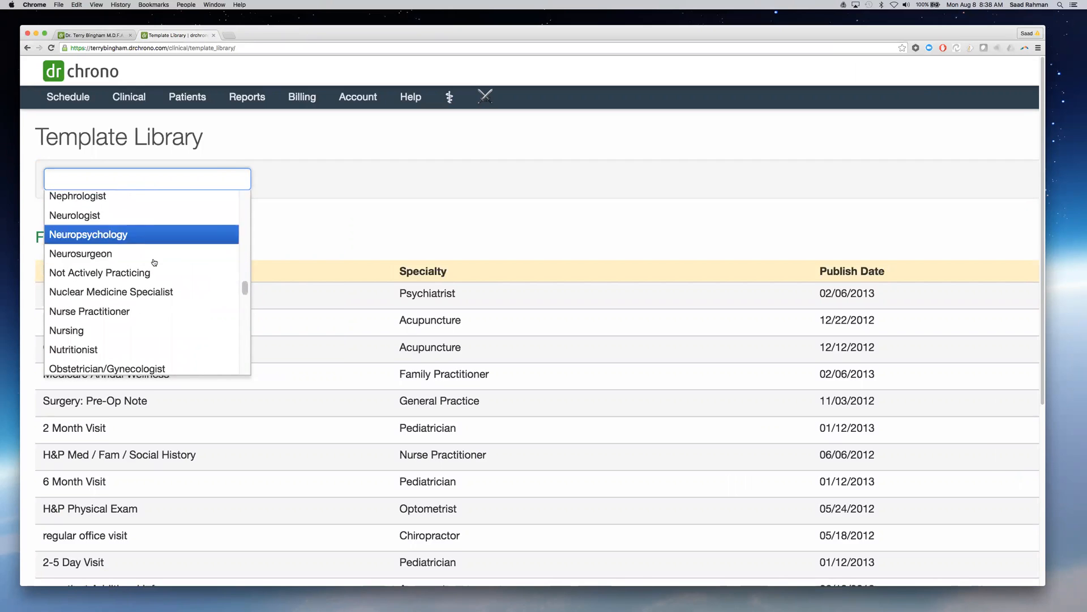
pyautogui.click(315, 223)
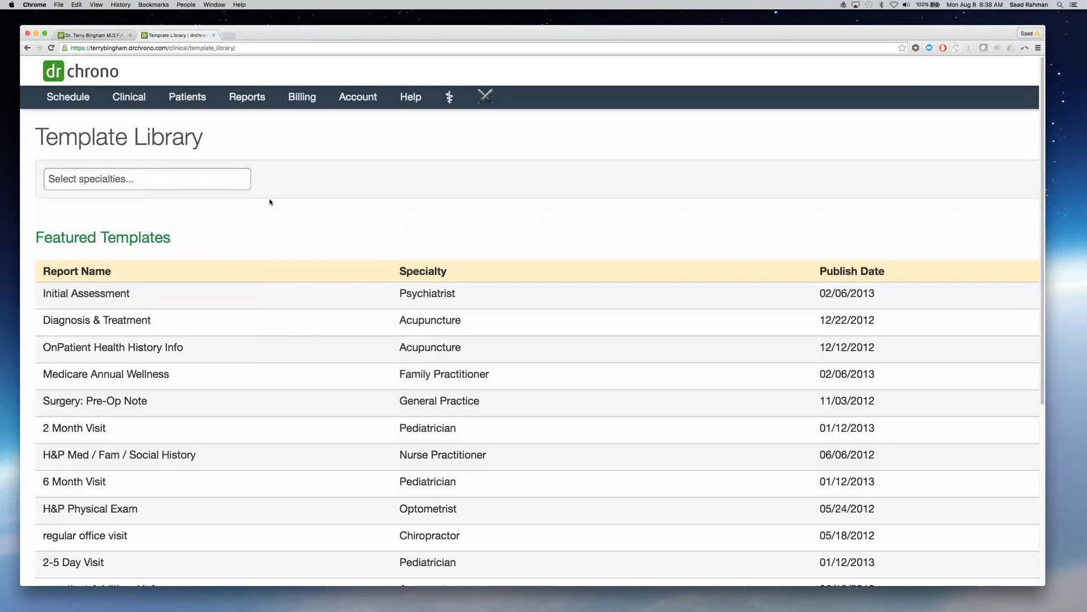
# Search the Template Library for SOAP
pyautogui.hscroll(15, 270, 201)
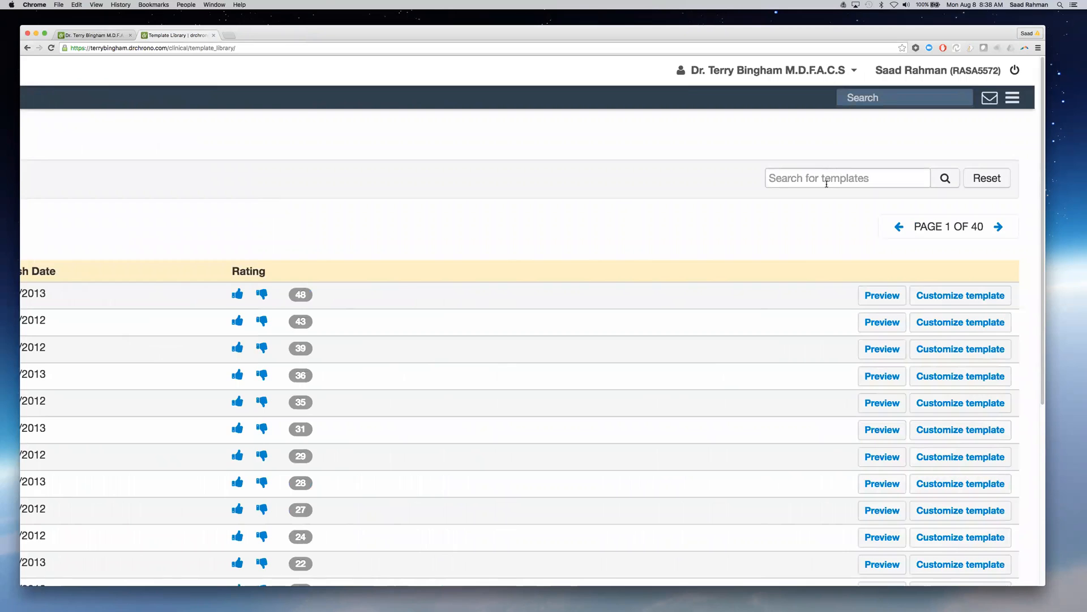
pyautogui.click(827, 176)
pyautogui.write('SOAP')
pyautogui.press('Tab')
pyautogui.press('Return')
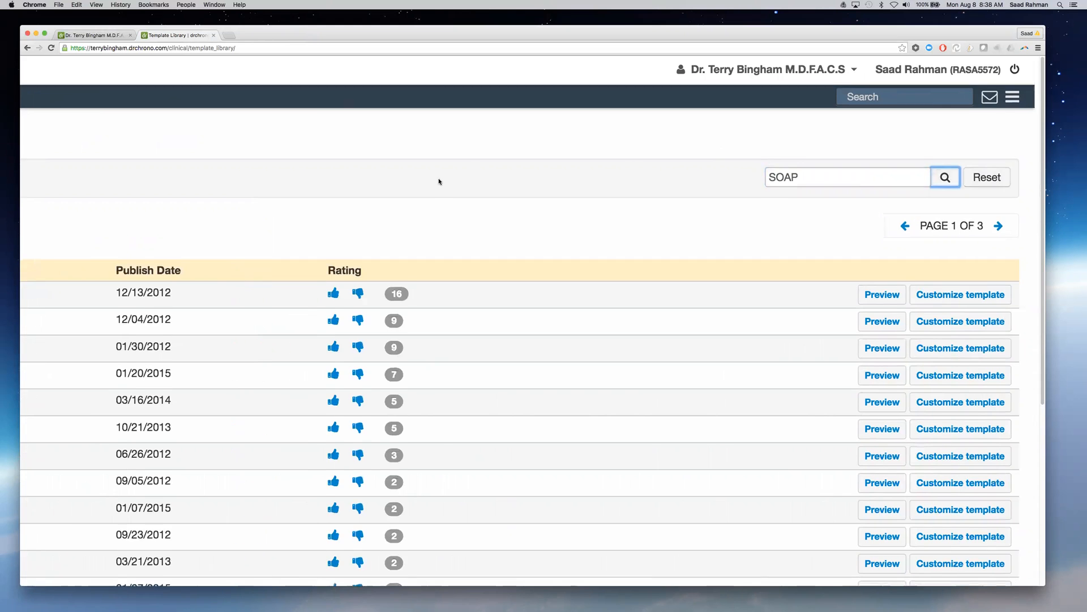
# Examine the SOAP search results under Featured Templates, including their report names, specialties and publish dates
pyautogui.scroll(-5, 440, 177)
pyautogui.hscroll(-10, 440, 178)
pyautogui.scroll(2, 439, 181)
pyautogui.hscroll(-5, 440, 181)
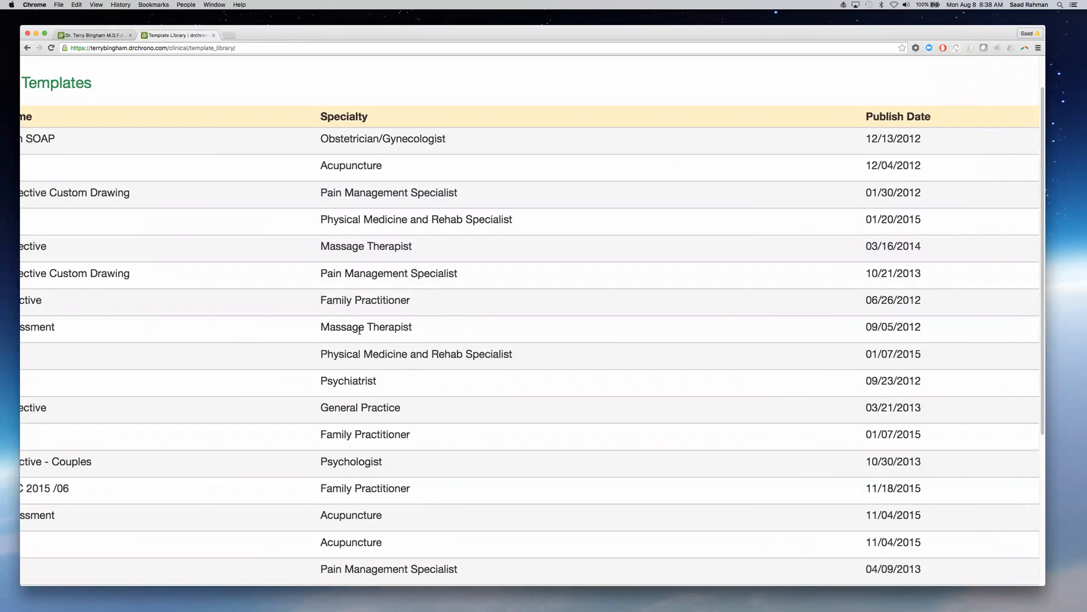
pyautogui.scroll(3, 369, 273)
pyautogui.hscroll(-5, 317, 244)
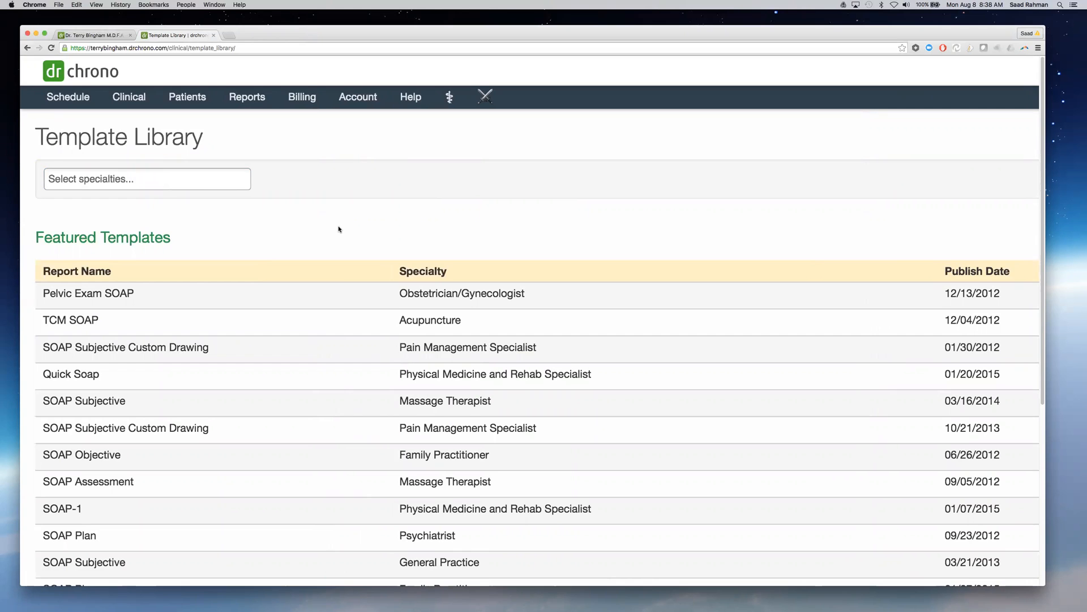
pyautogui.scroll(-5, 340, 230)
pyautogui.scroll(5, 339, 231)
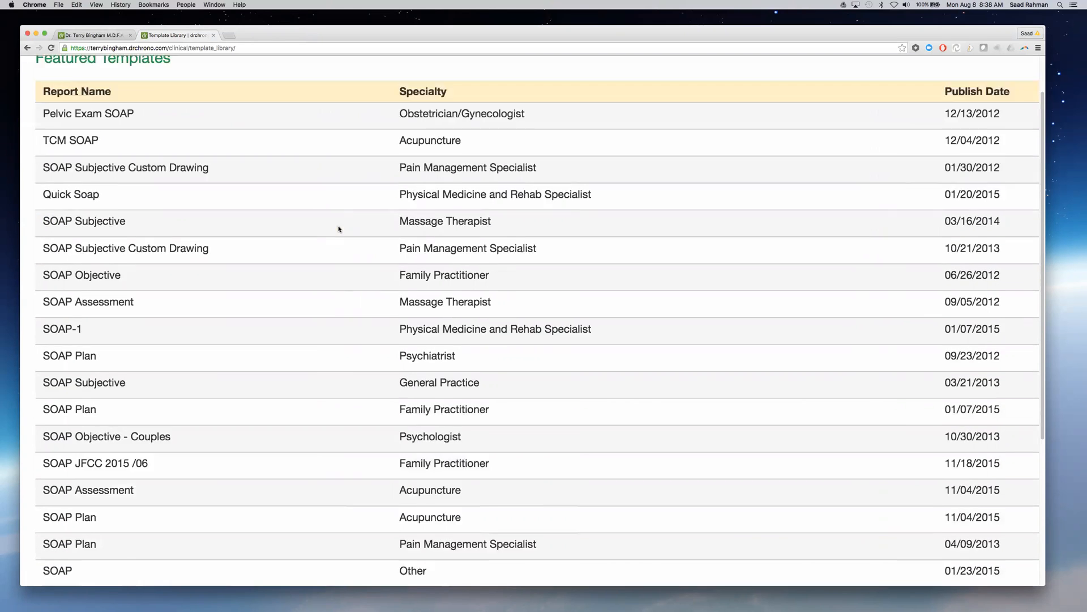
# Open the Template Builder from the clinical tools and enlarge the page so the template list and tools are readable
pyautogui.click(129, 105)
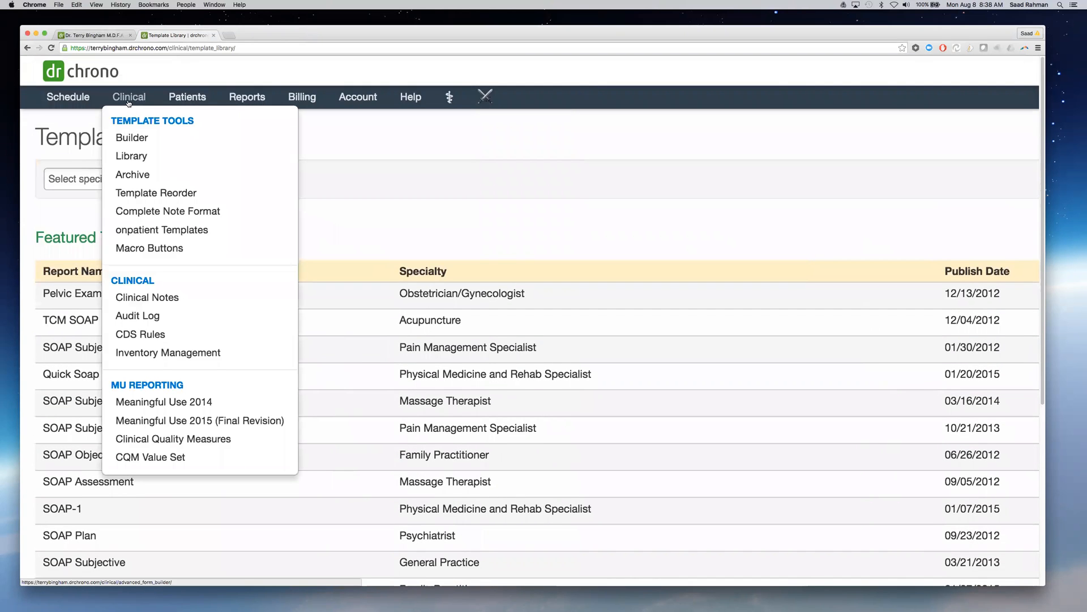
pyautogui.click(138, 144)
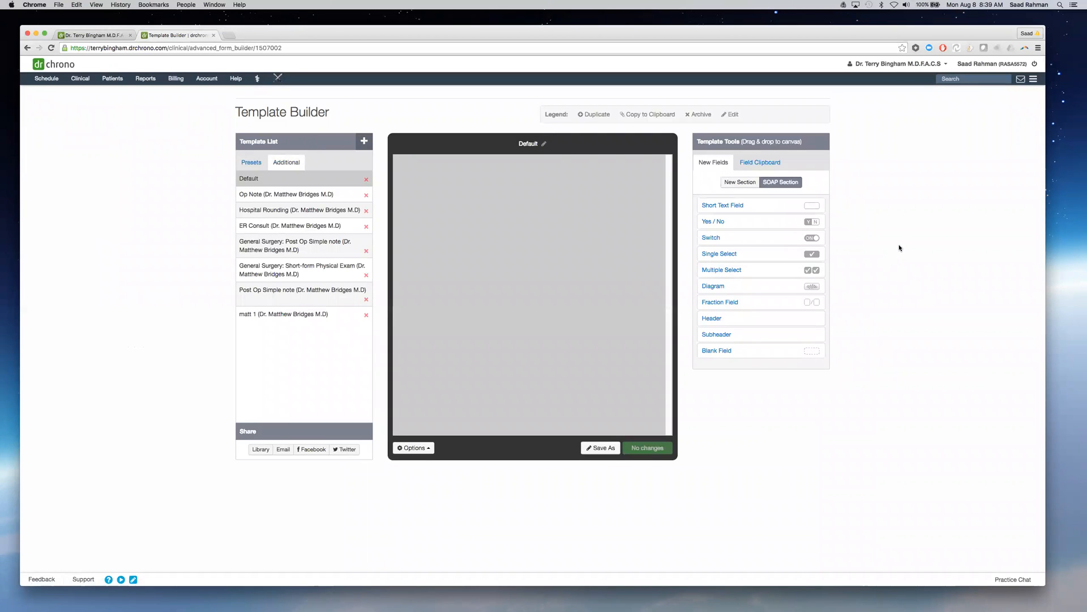
pyautogui.press('super+equal')
pyautogui.press('super+equal')
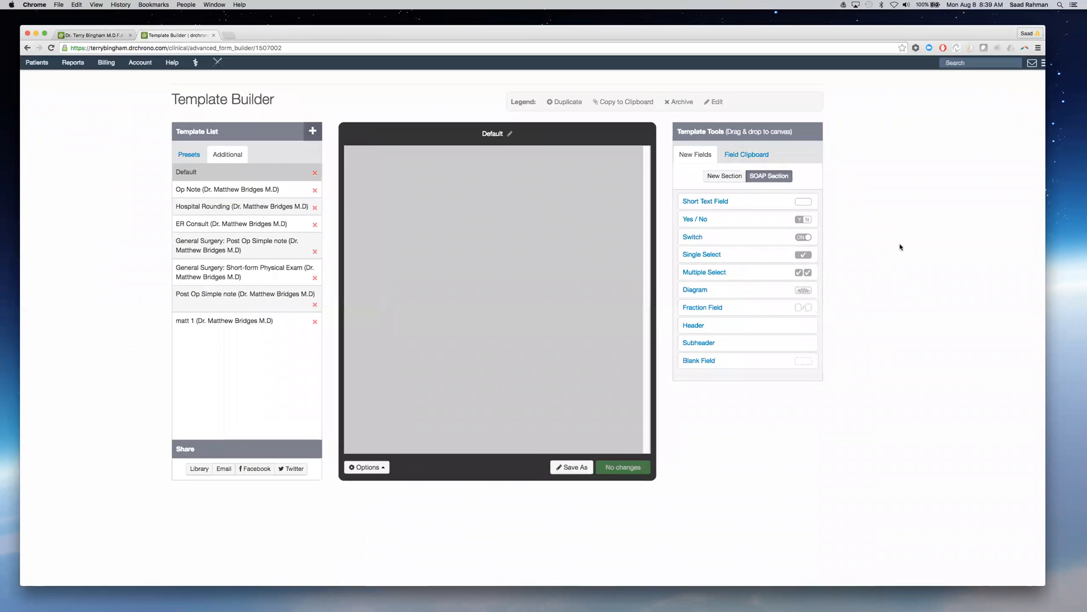
pyautogui.hscroll(-5, 901, 247)
pyautogui.scroll(1, 901, 247)
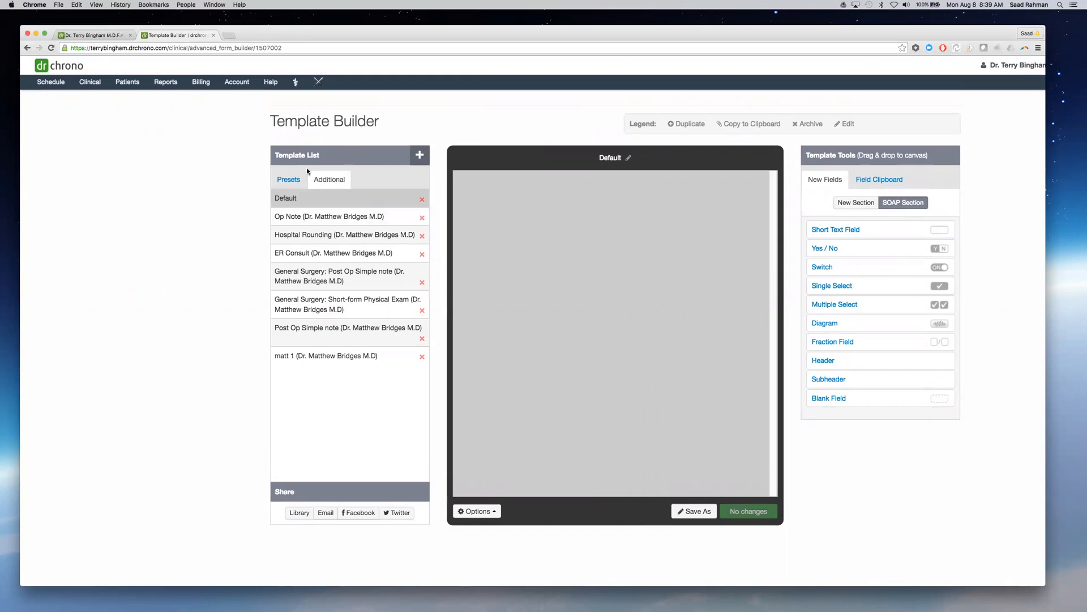
# Show the preset templates in the Template Builder, open Medications & Allergies, and examine the list of H&P, SOAP and onpatient presets
pyautogui.click(287, 186)
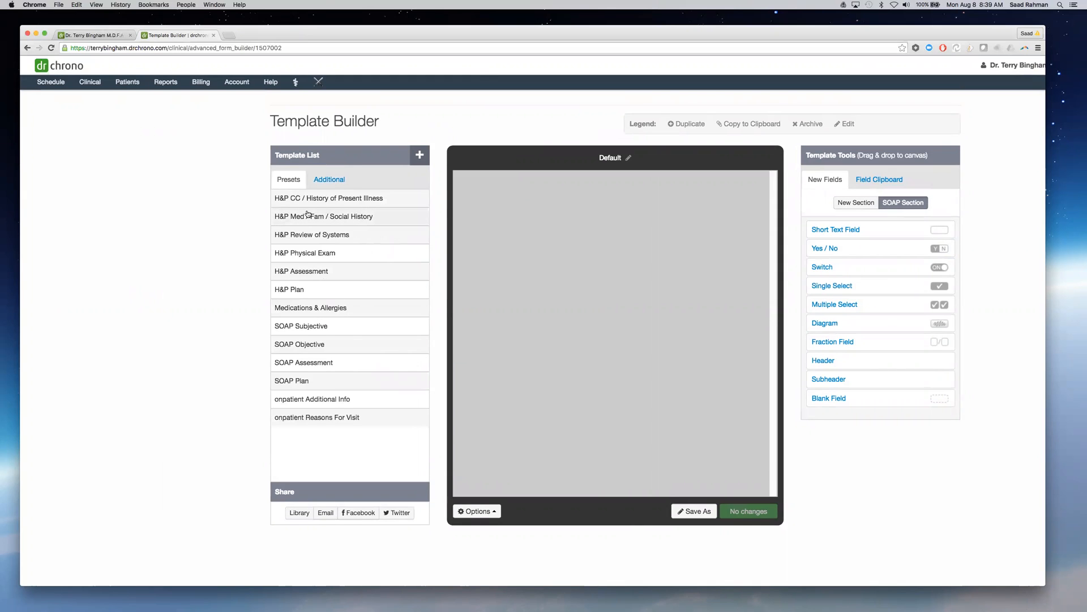
pyautogui.click(319, 308)
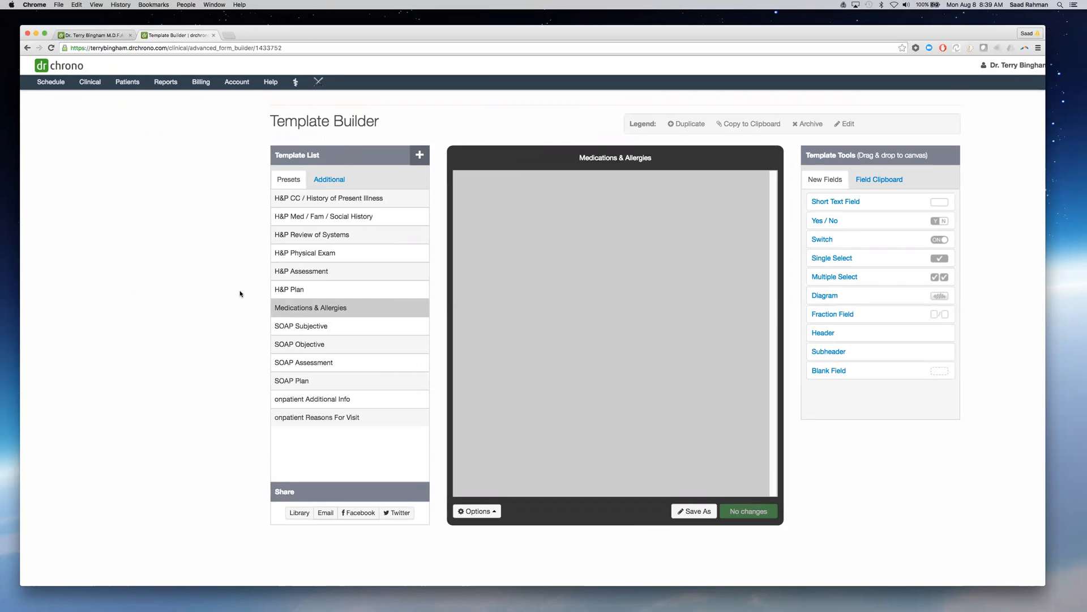
pyautogui.scroll(5, 253, 250)
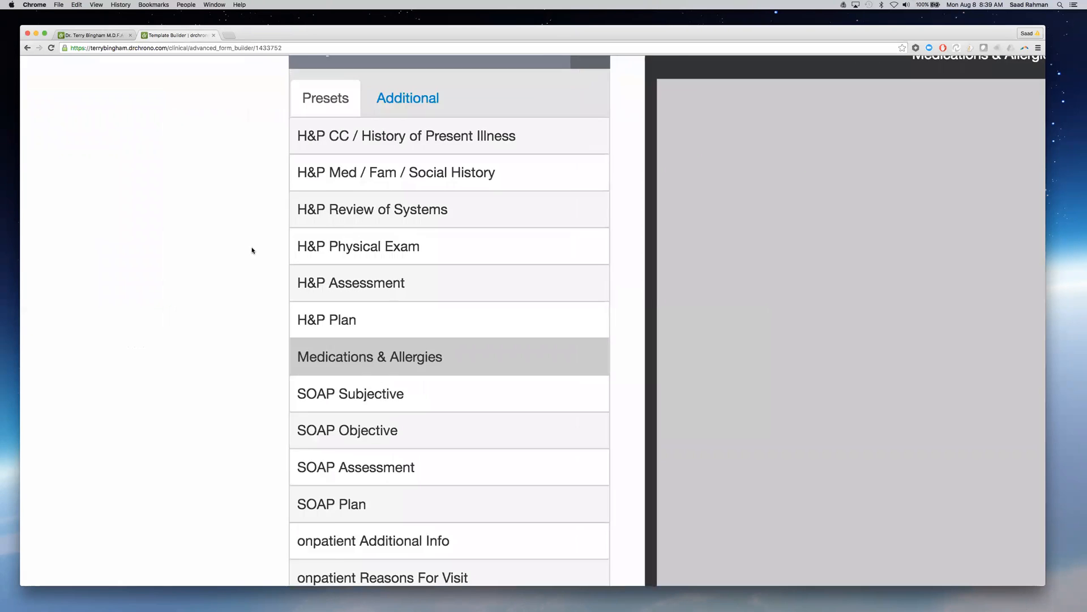
pyautogui.hscroll(2, 253, 250)
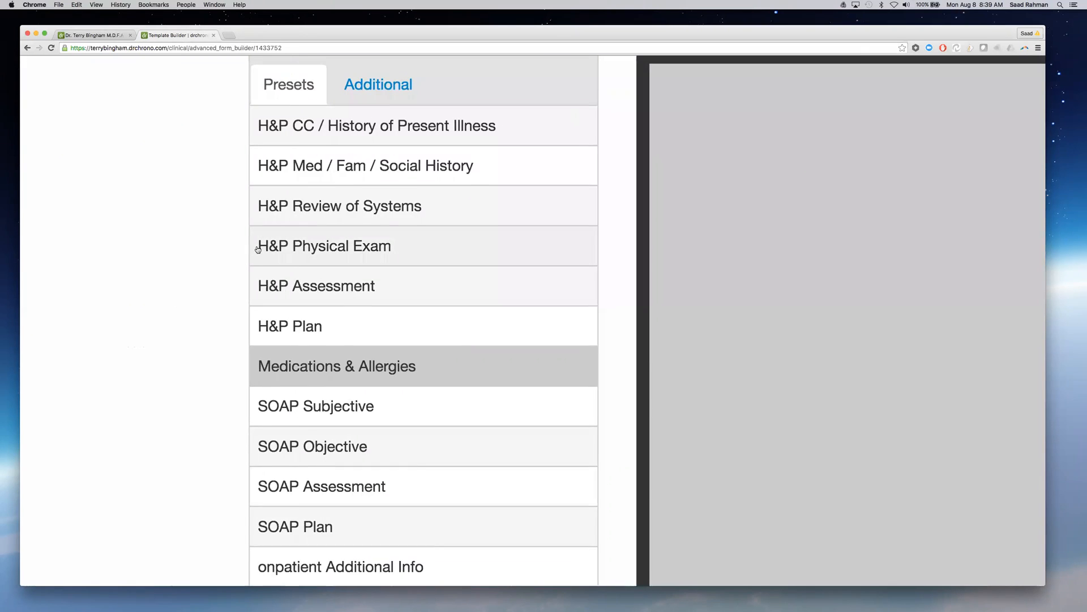
pyautogui.scroll(-5, 256, 248)
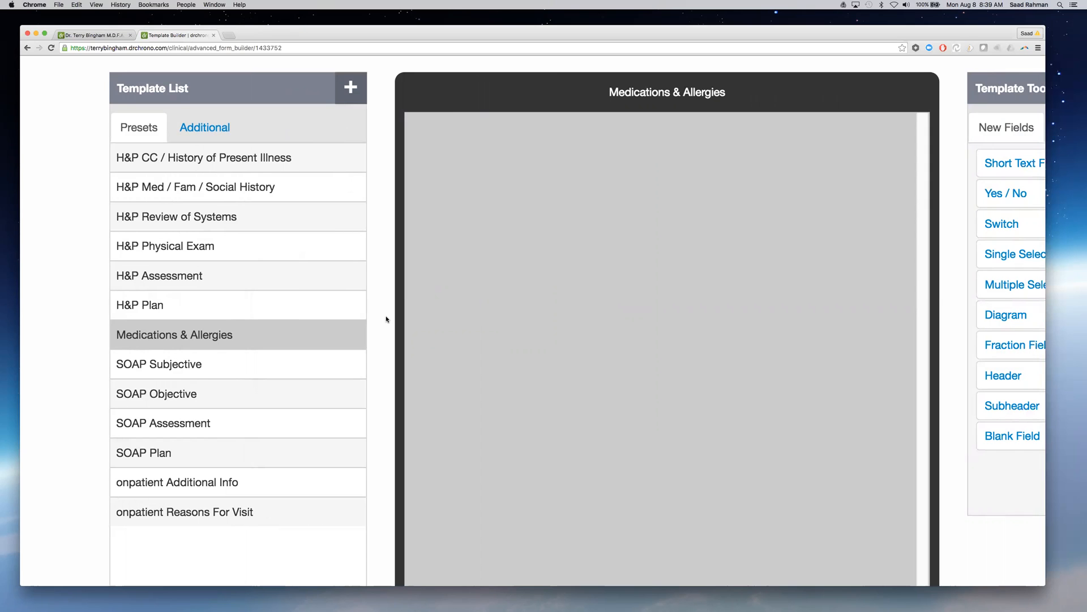
# Open the H&P CC / History of Present Illness preset in the Template Builder and examine its fields
pyautogui.click(191, 158)
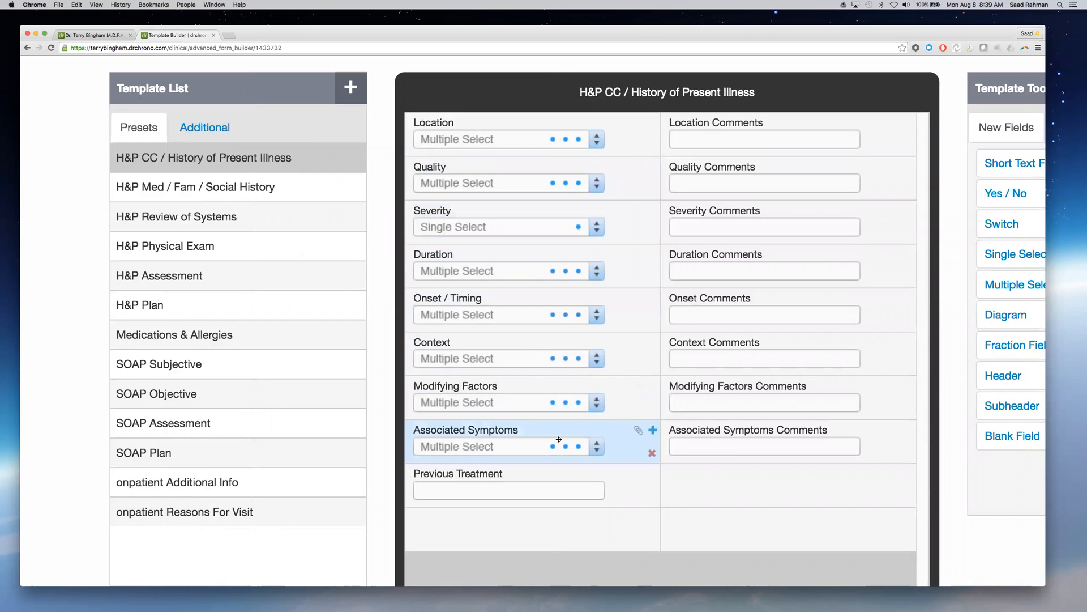
pyautogui.scroll(3, 561, 442)
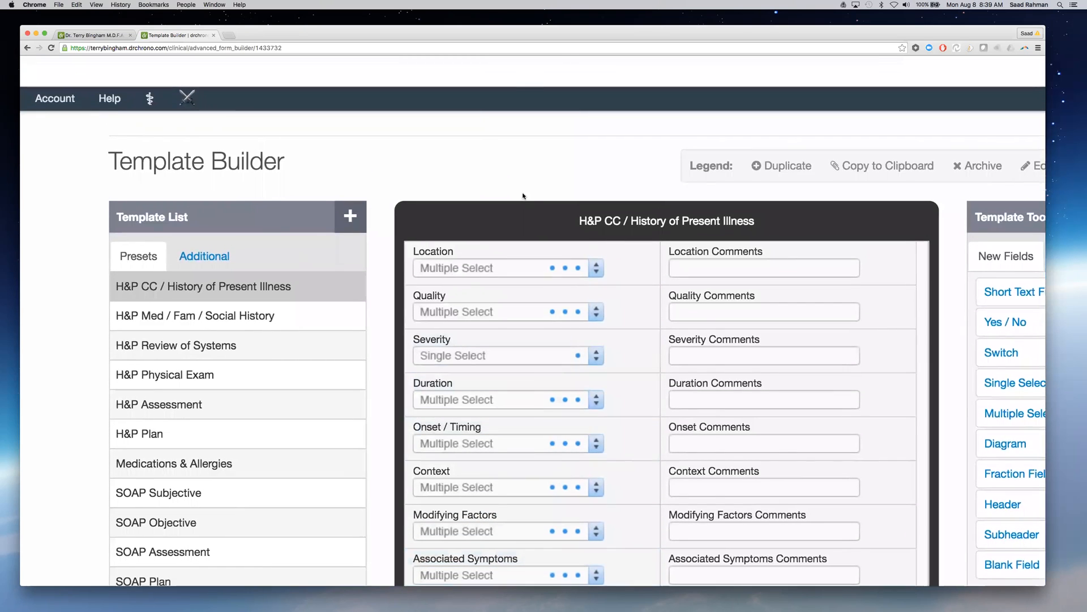
# Duplicate the Previous Treatment field in the H&P CC / History of Present Illness template
pyautogui.hscroll(5, 521, 195)
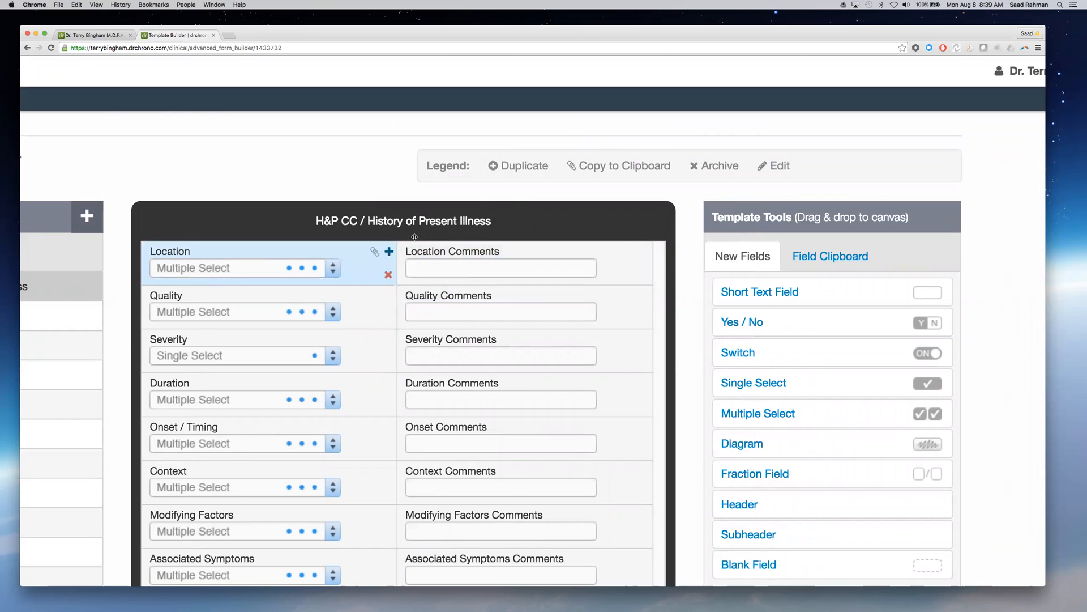
pyautogui.scroll(-5, 634, 292)
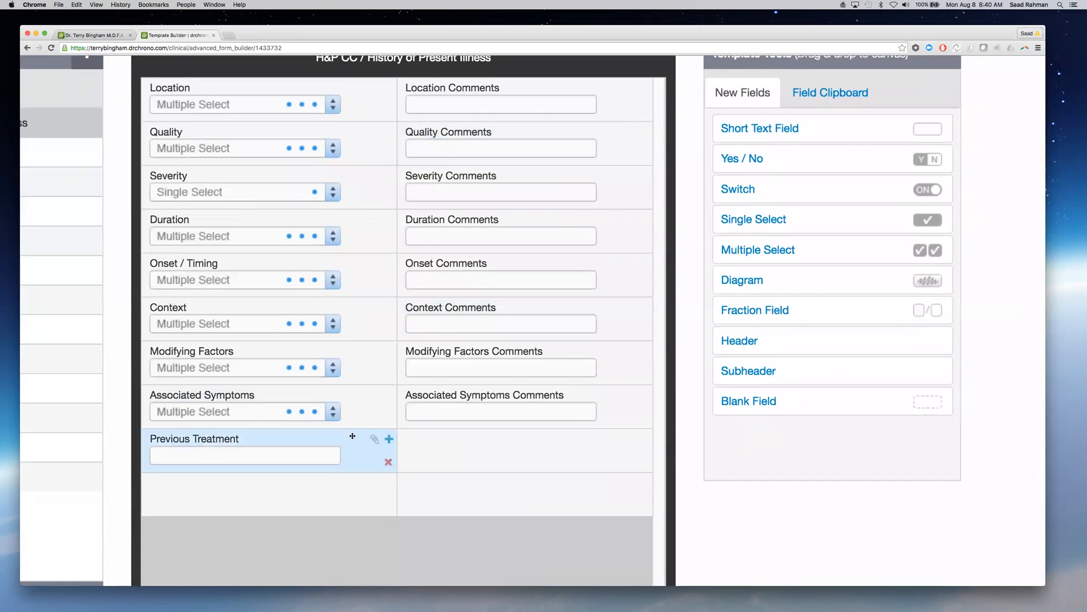
pyautogui.click(389, 442)
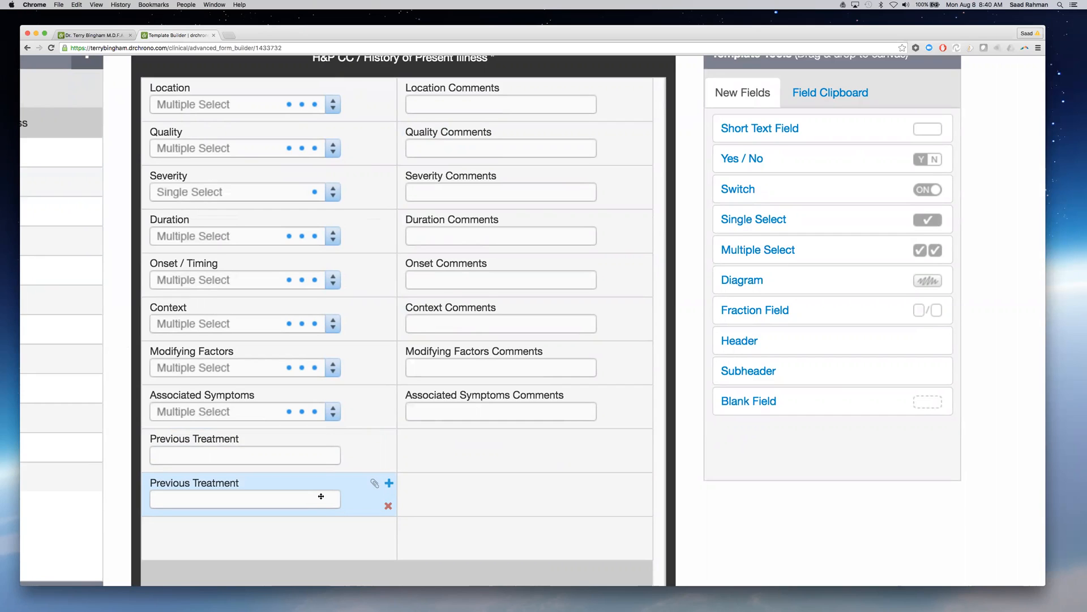
# Open the duplicated Previous Treatment field for editing, review its label and generated text options, and close it without changes
pyautogui.doubleClick(323, 480)
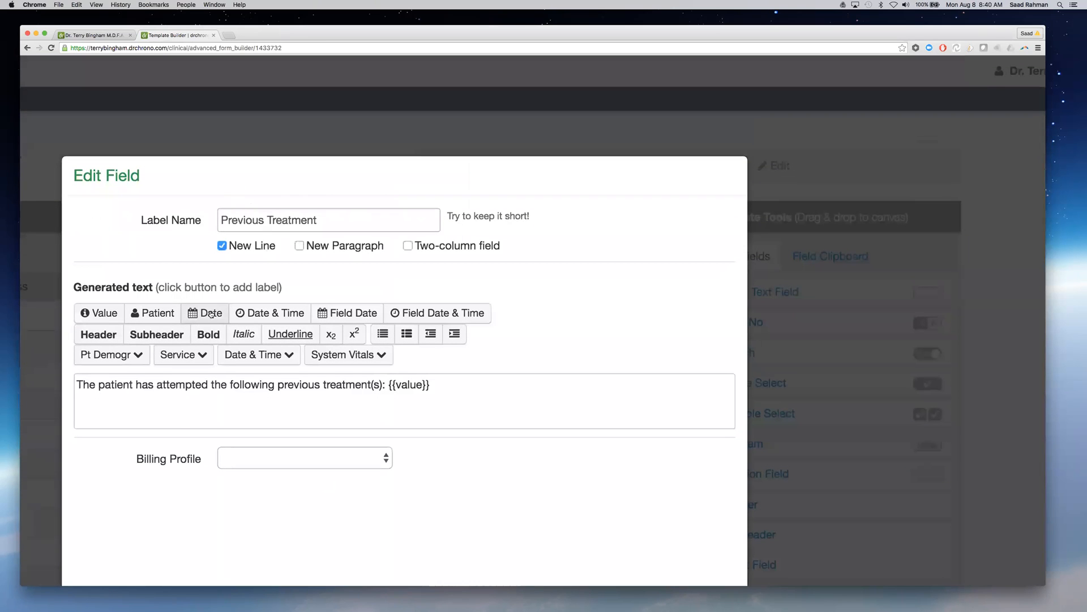
pyautogui.scroll(-3, 298, 304)
pyautogui.scroll(-5, 298, 304)
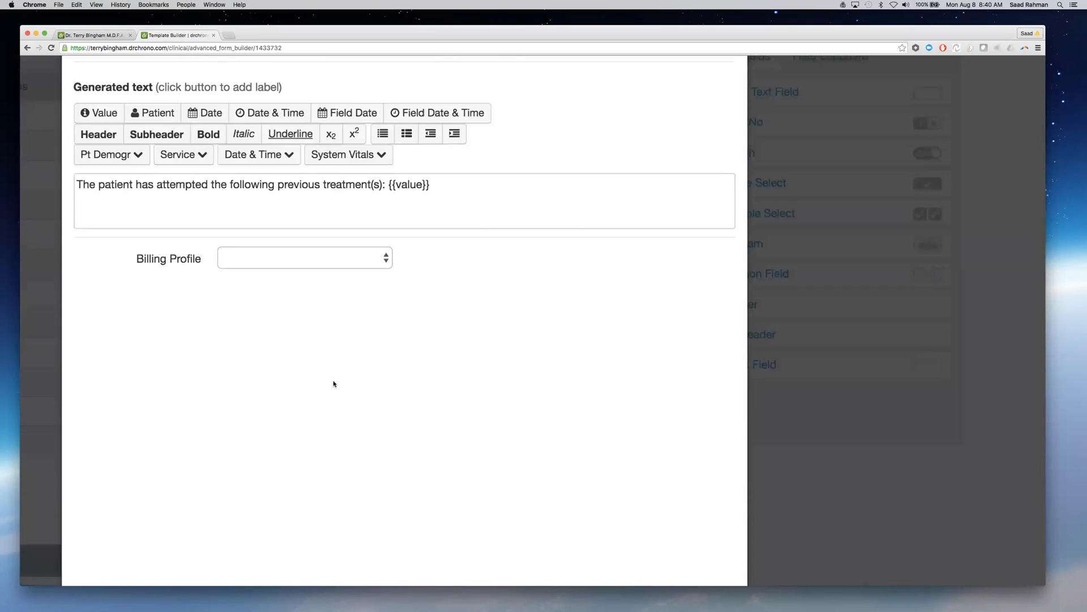
pyautogui.click(587, 474)
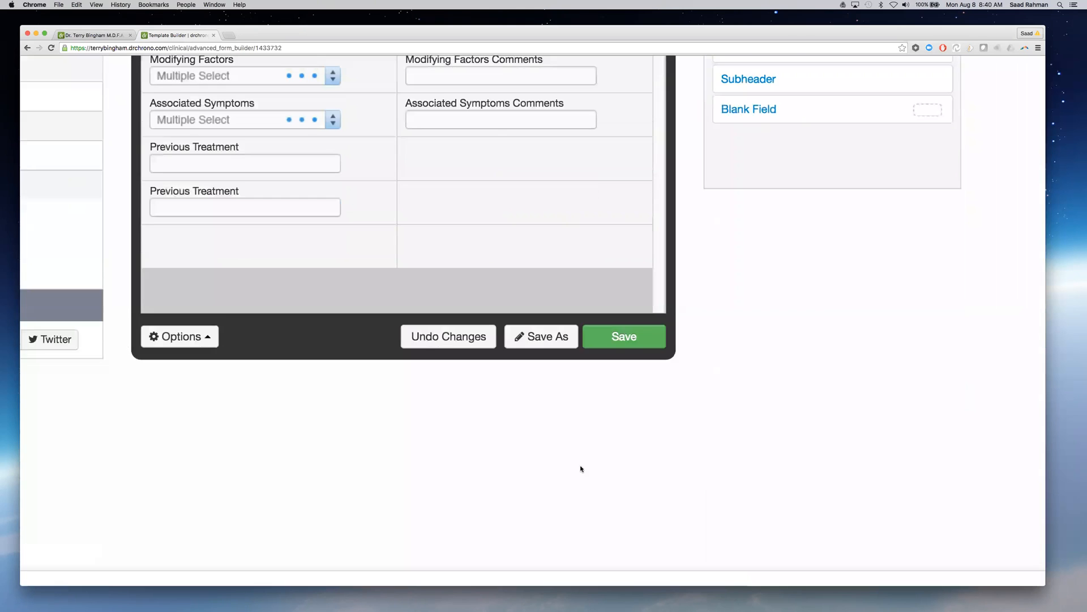
# Delete the duplicate Previous Treatment field from the H&P CC / History of Present Illness template
pyautogui.scroll(8, 582, 468)
pyautogui.scroll(-3, 461, 555)
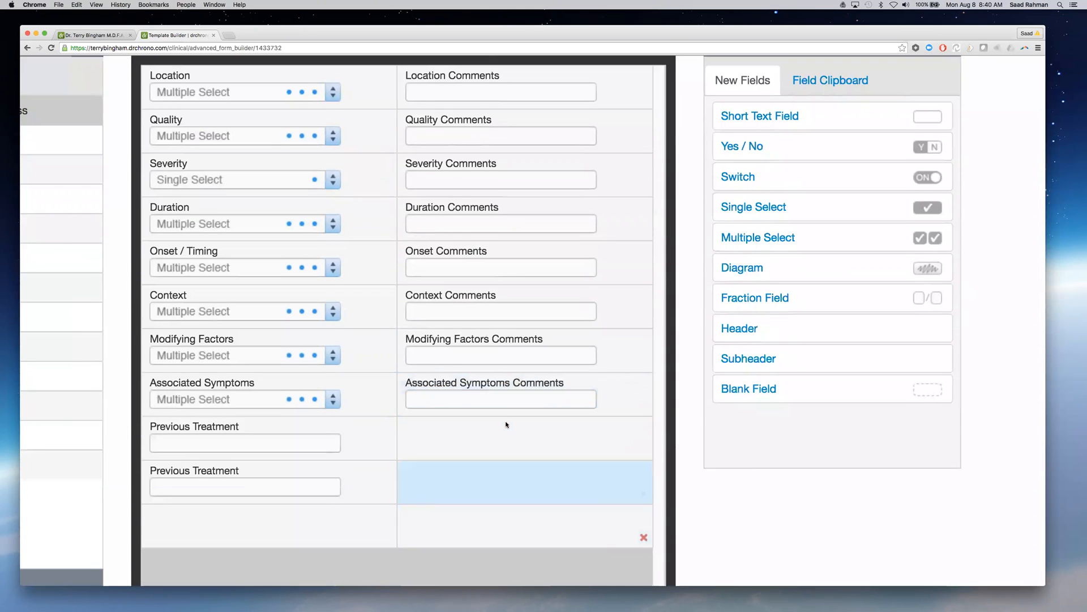
pyautogui.scroll(3, 505, 425)
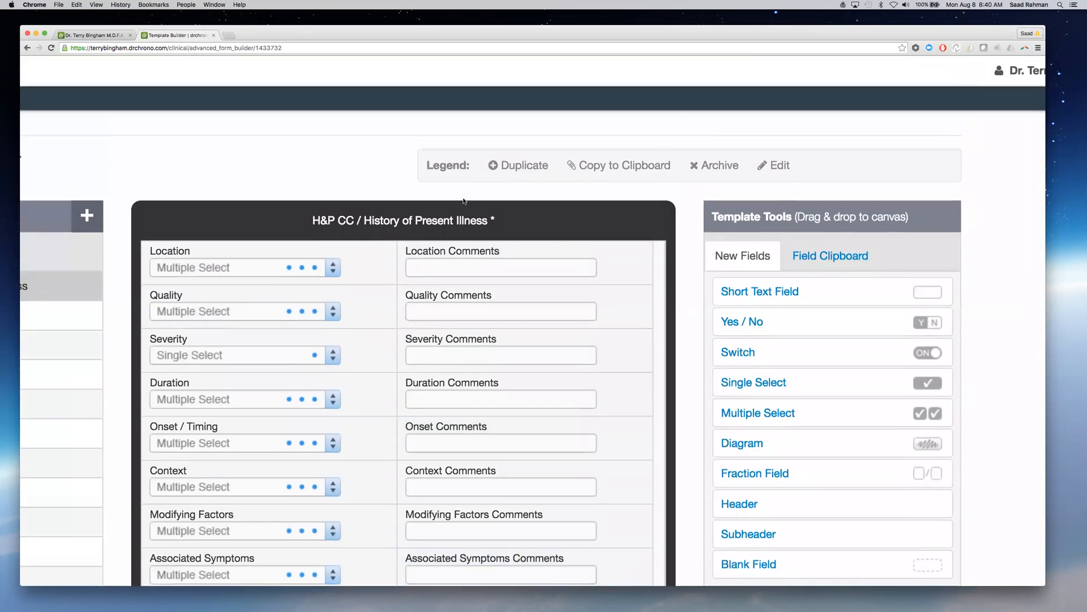
pyautogui.scroll(-5, 408, 193)
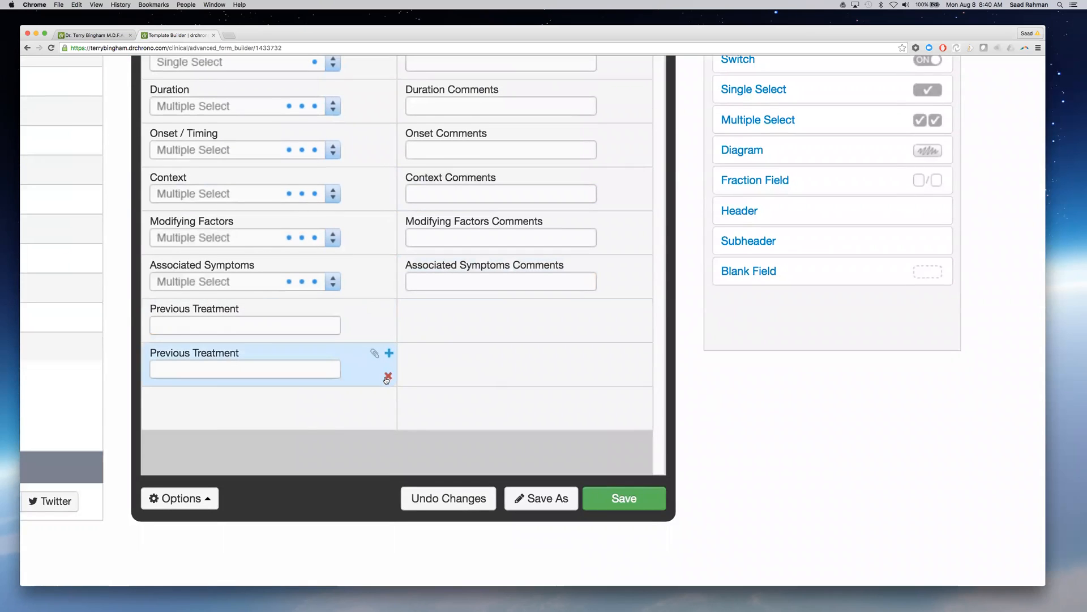
pyautogui.click(388, 376)
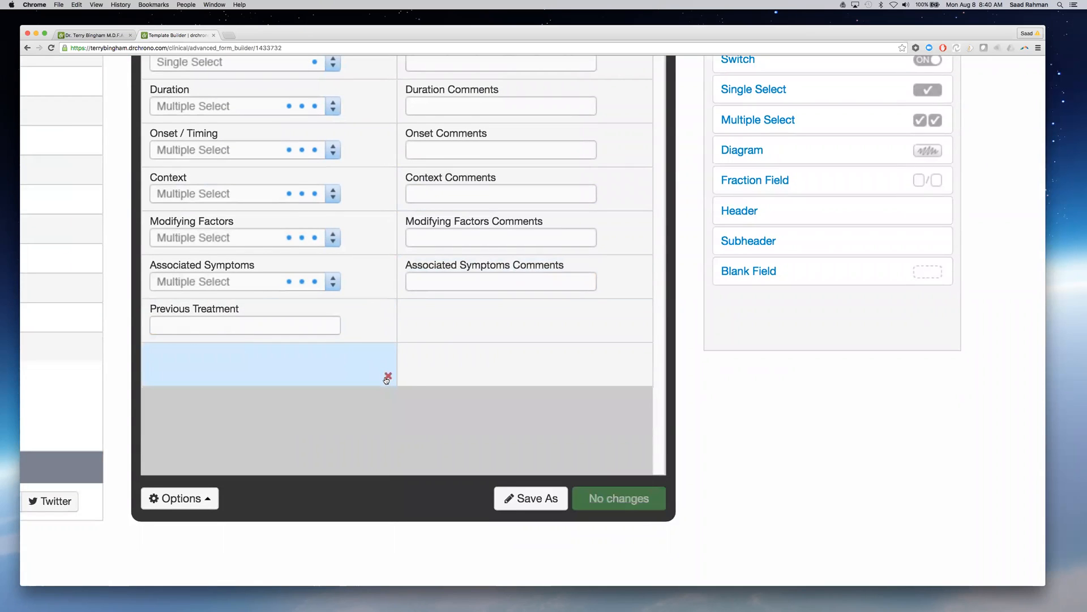
# Open the Quality Comments field for editing, review its label and generated text settings, and cancel without changes
pyautogui.scroll(5, 464, 413)
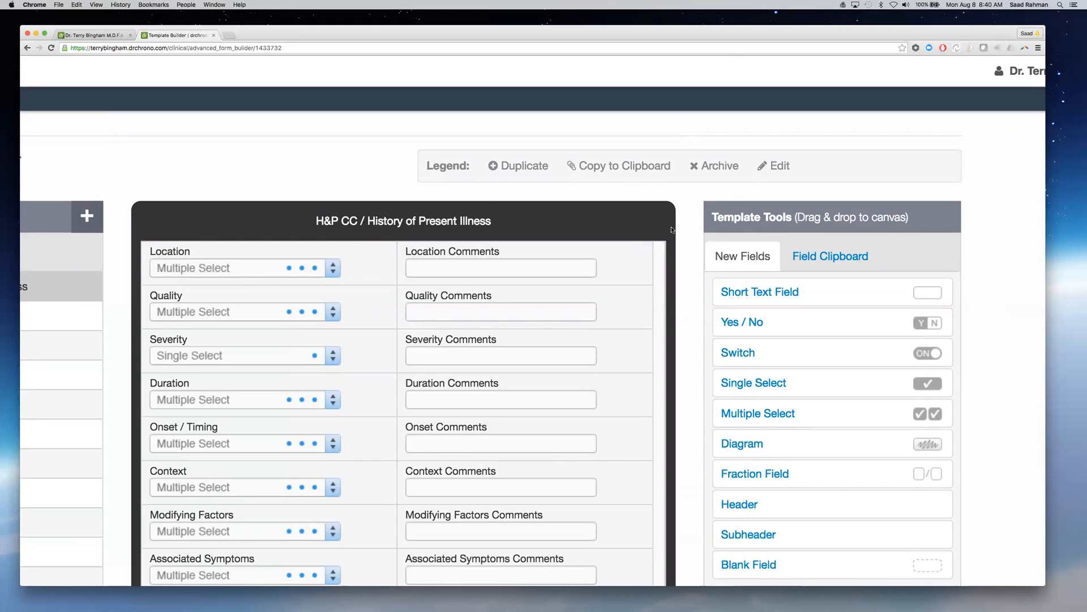
pyautogui.scroll(-5, 544, 320)
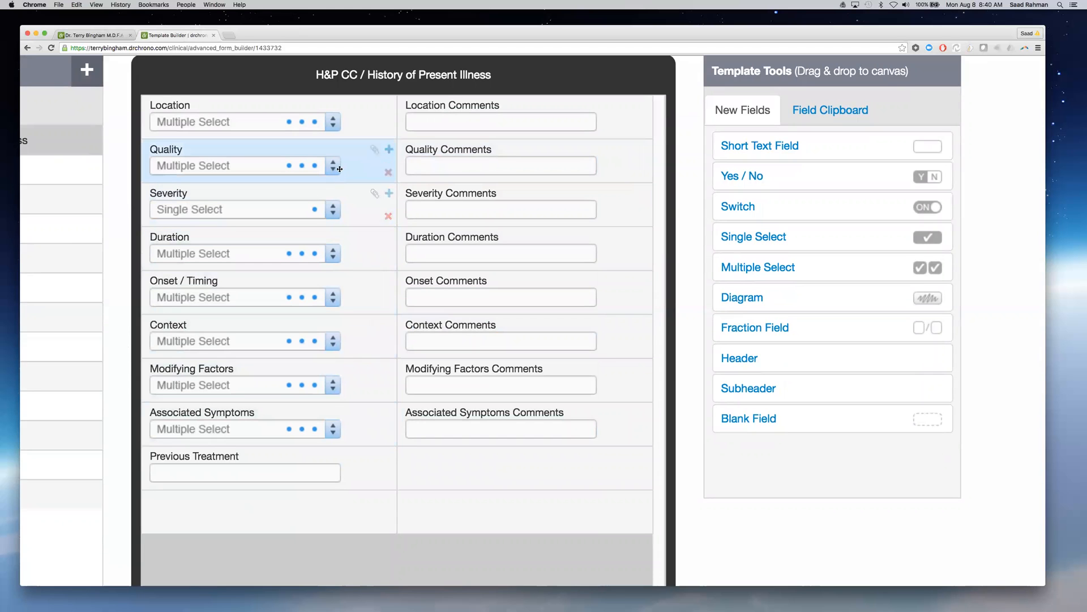
pyautogui.doubleClick(508, 150)
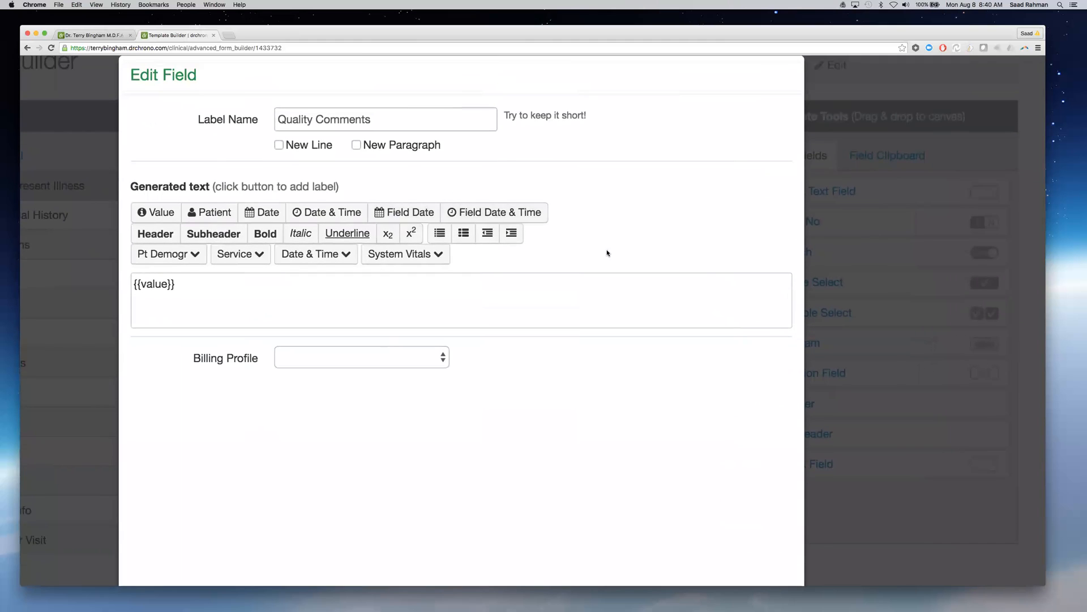
pyautogui.scroll(2, 646, 218)
pyautogui.scroll(-8, 650, 221)
pyautogui.click(657, 463)
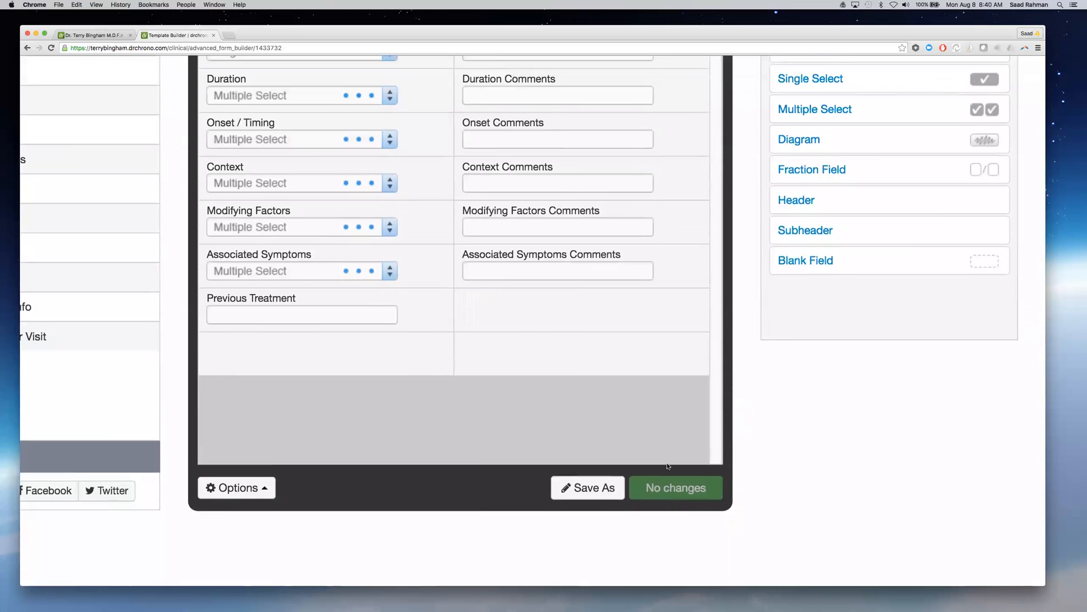
# Open the Location multiple-select field for editing, review its allowed values and generated text, and cancel without changes
pyautogui.scroll(3, 667, 466)
pyautogui.scroll(1, 667, 466)
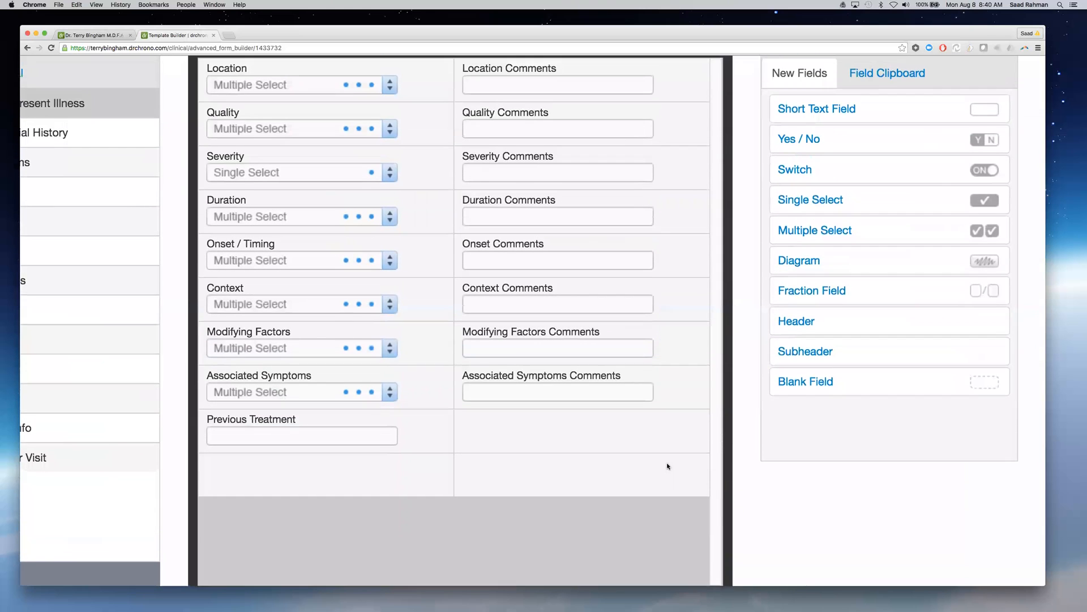
pyautogui.scroll(6, 667, 462)
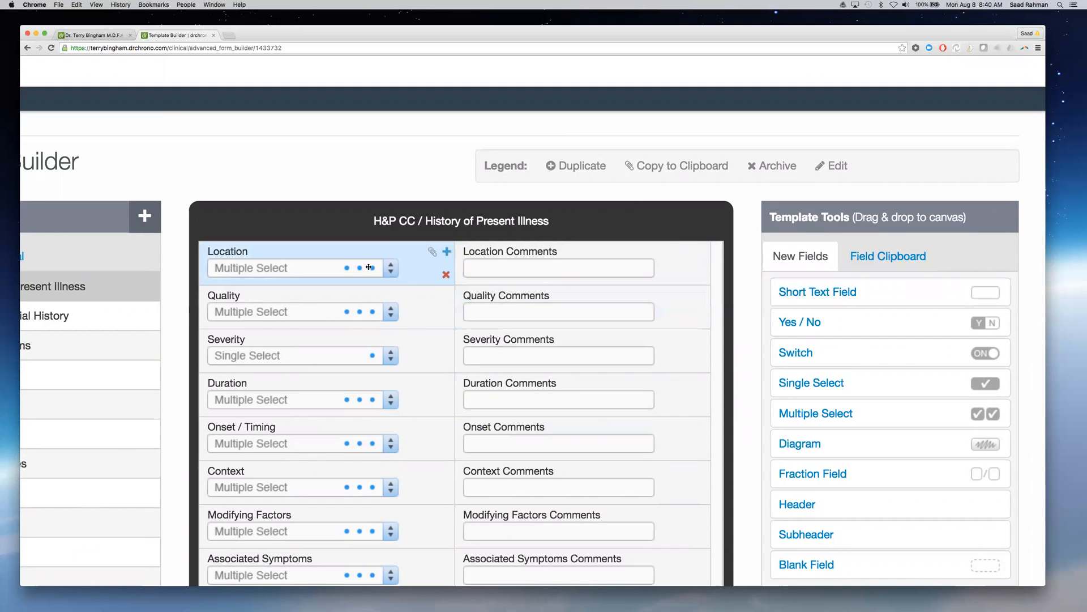
pyautogui.doubleClick(322, 256)
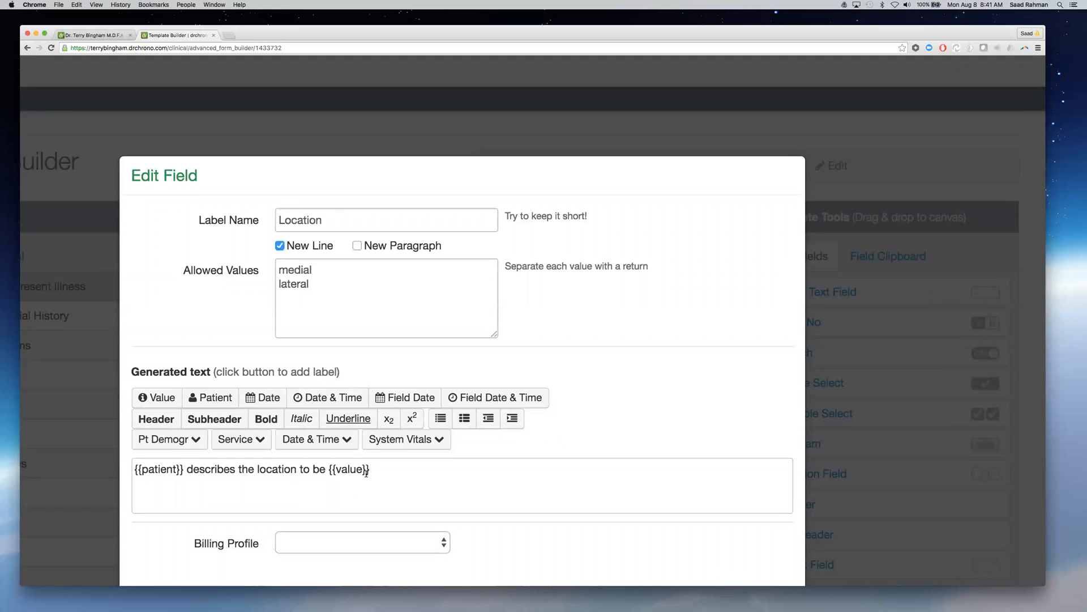
pyautogui.scroll(-10, 424, 474)
pyautogui.scroll(-3, 651, 538)
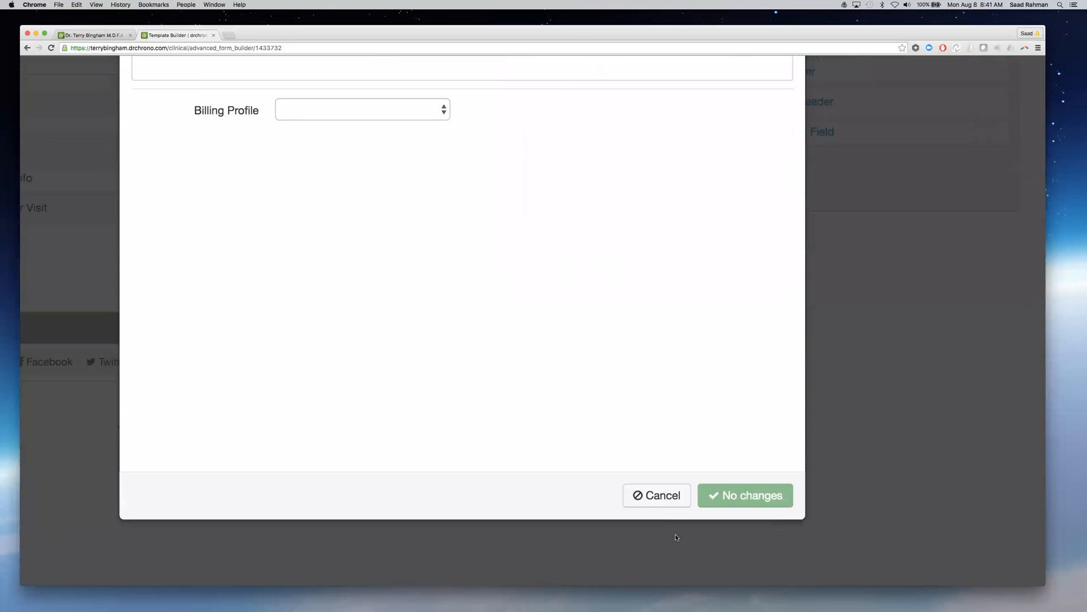
pyautogui.click(660, 495)
# Copy the Location field to the field clipboard and open the H&P Review of Systems preset
pyautogui.scroll(5, 405, 208)
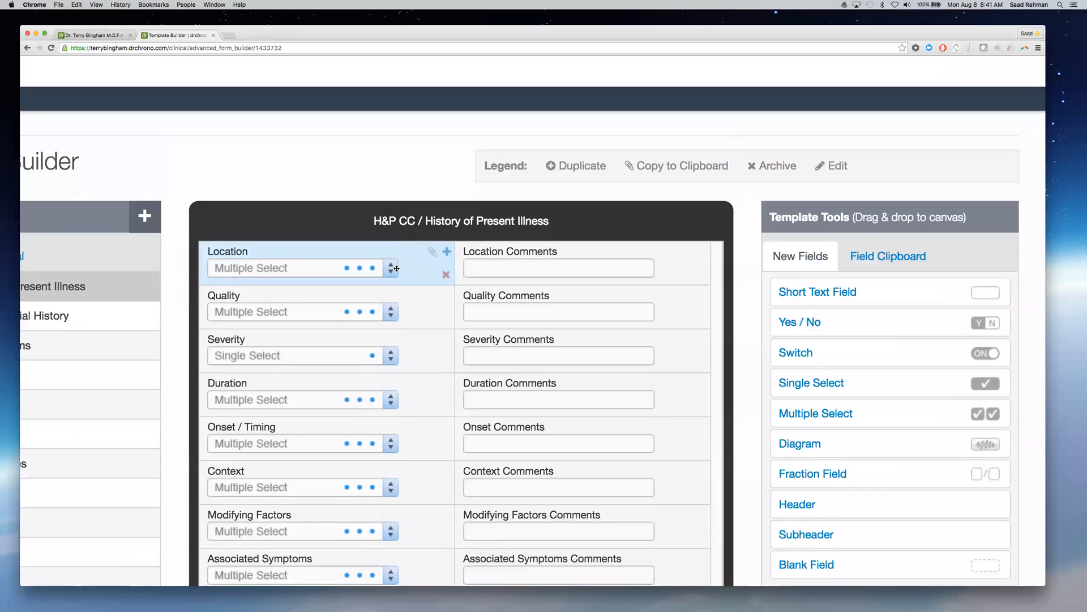
pyautogui.click(433, 251)
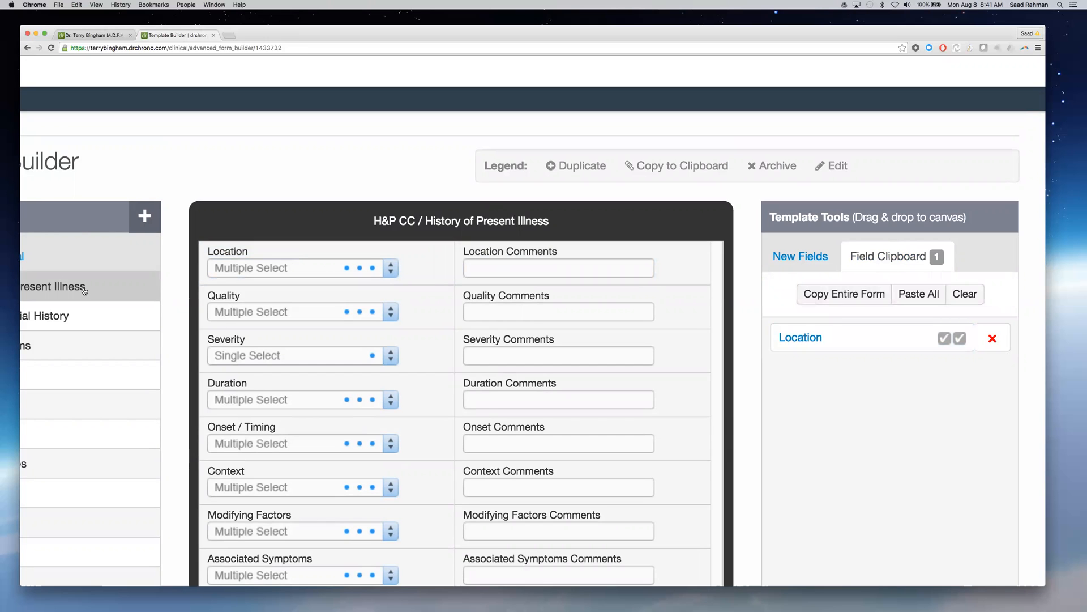
pyautogui.hscroll(-2, 141, 238)
pyautogui.scroll(-1, 136, 232)
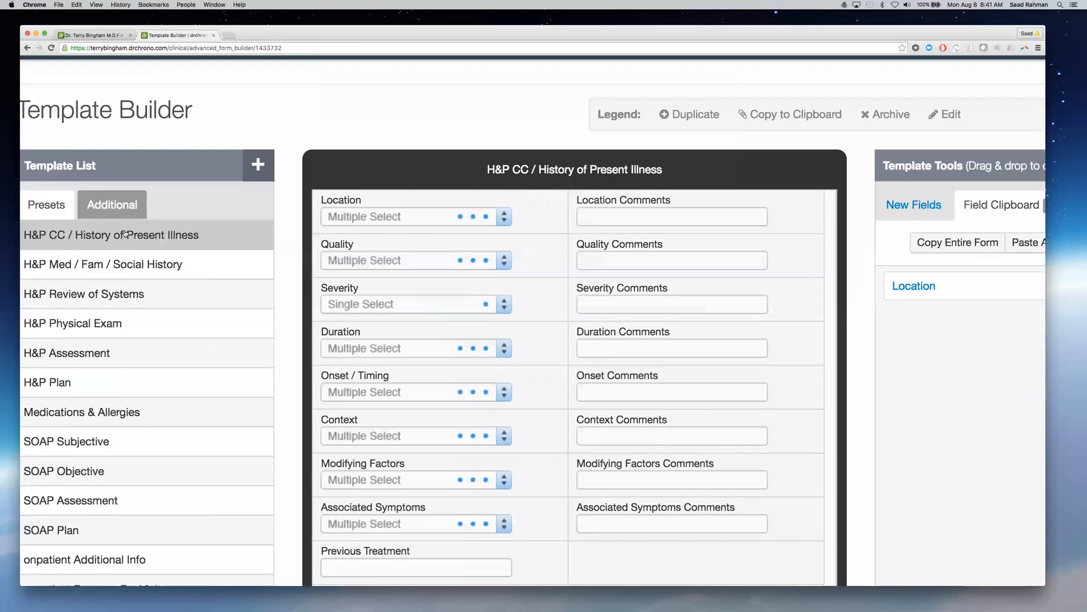
pyautogui.click(104, 293)
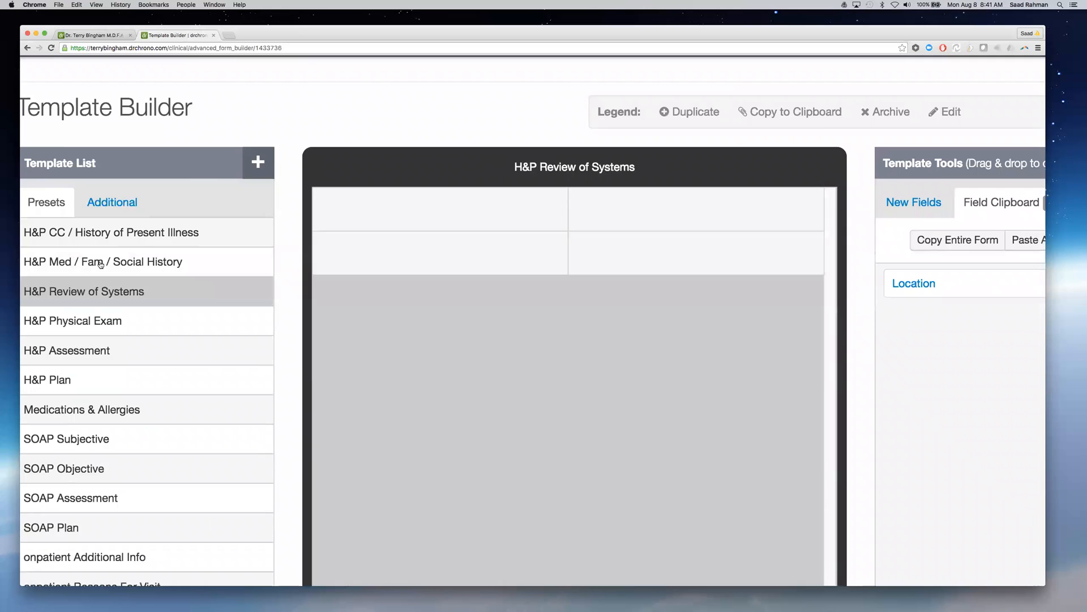
# Examine the switches, multiple-select and comment fields of the H&P Review of Systems template alongside the field clipboard
pyautogui.hscroll(3, 732, 286)
pyautogui.hscroll(1, 732, 286)
pyautogui.scroll(-10, 662, 293)
pyautogui.scroll(4, 383, 212)
pyautogui.scroll(-15, 383, 213)
pyautogui.scroll(10, 737, 164)
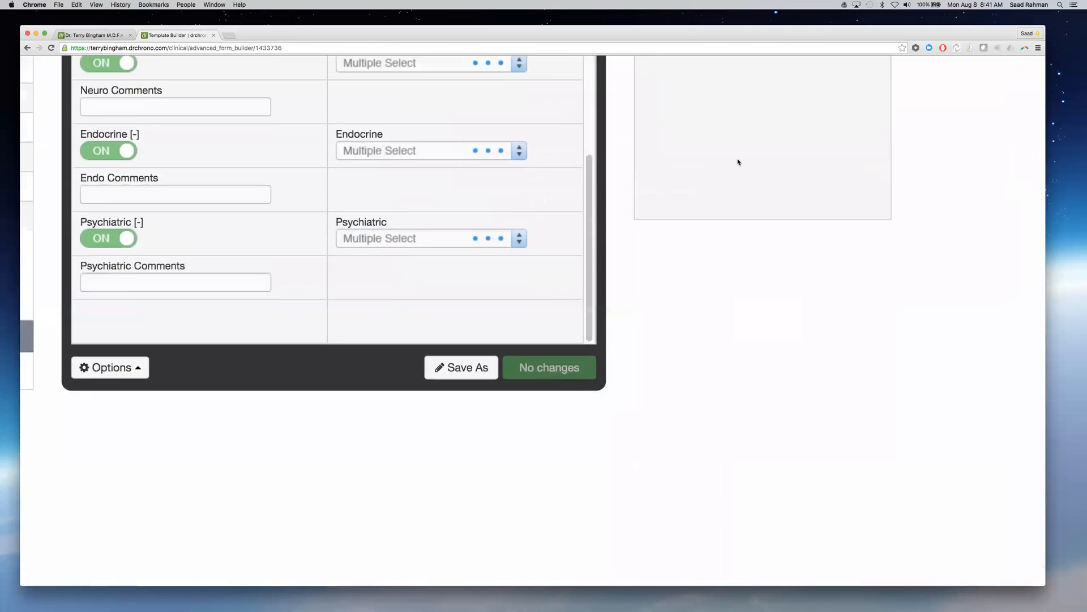
pyautogui.moveTo(729, 236); pyautogui.dragTo(777, 240)
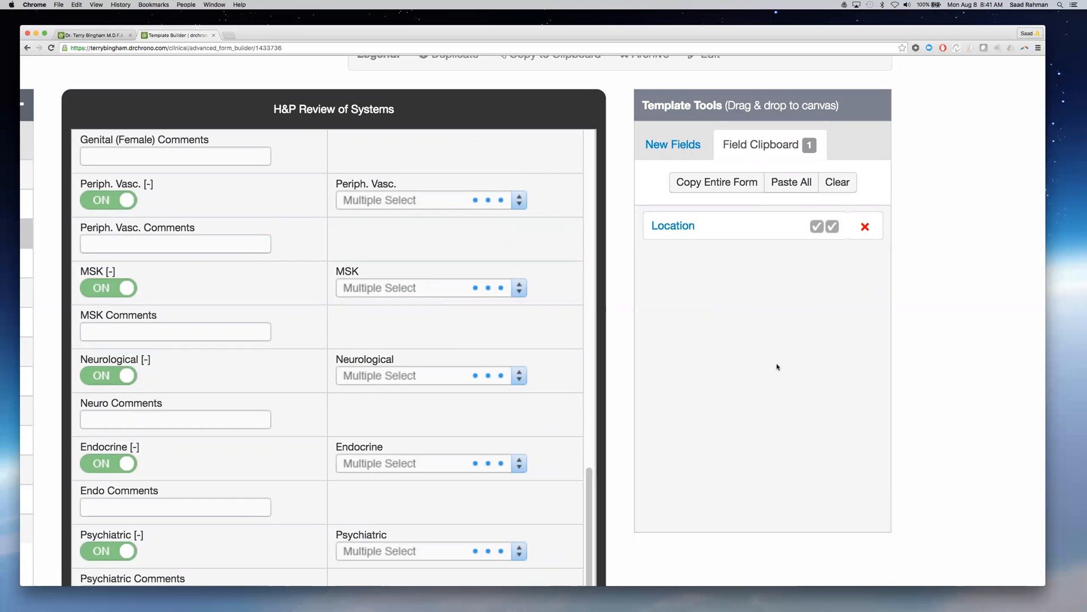
pyautogui.press('super+t')
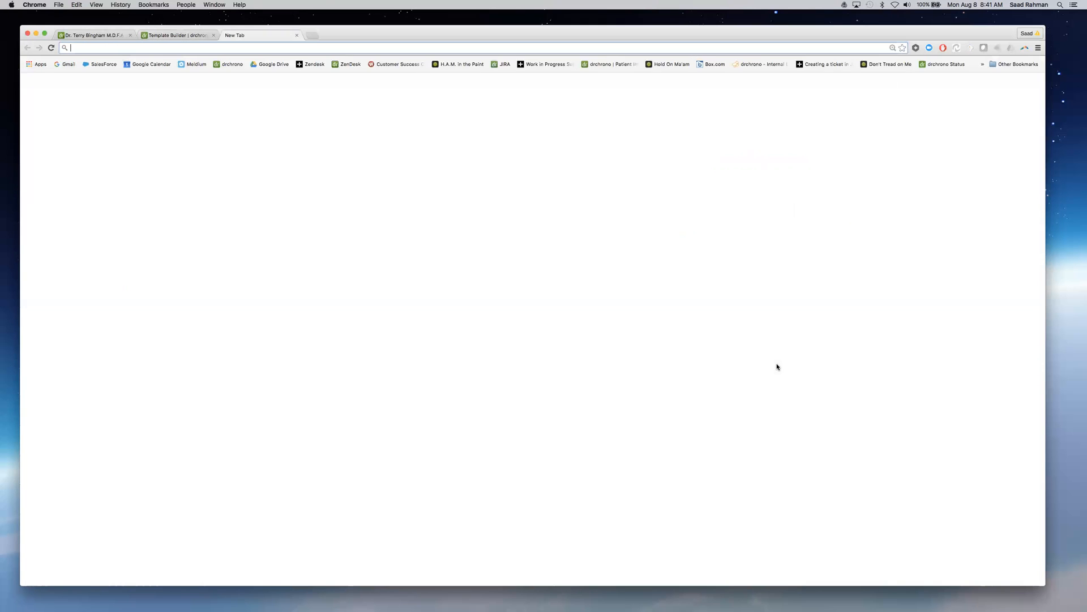
pyautogui.write('www.drchrono.uservoice.com')
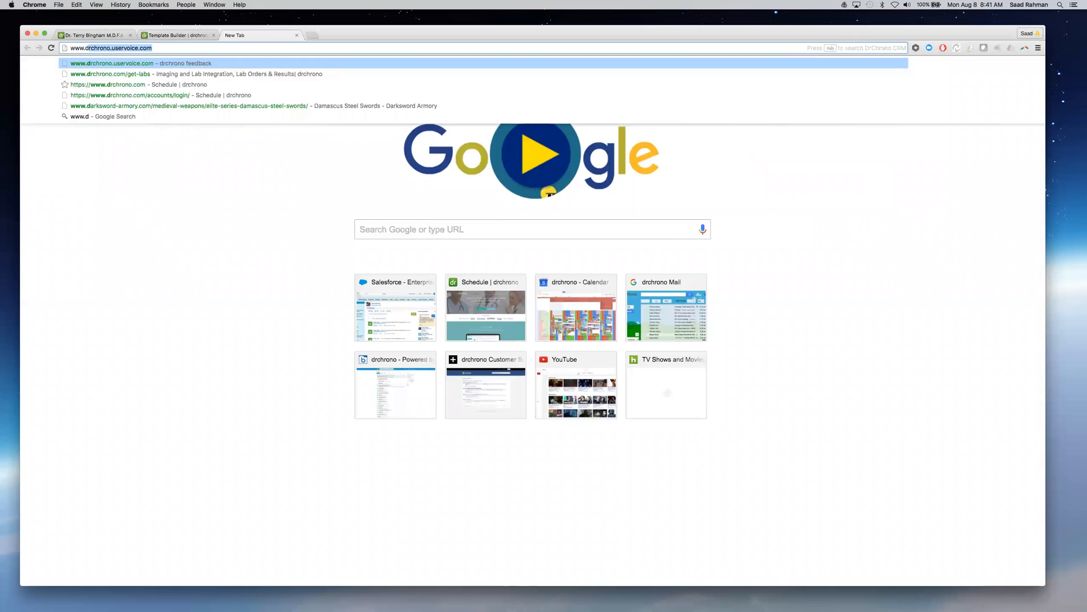
pyautogui.scroll(5, 776, 367)
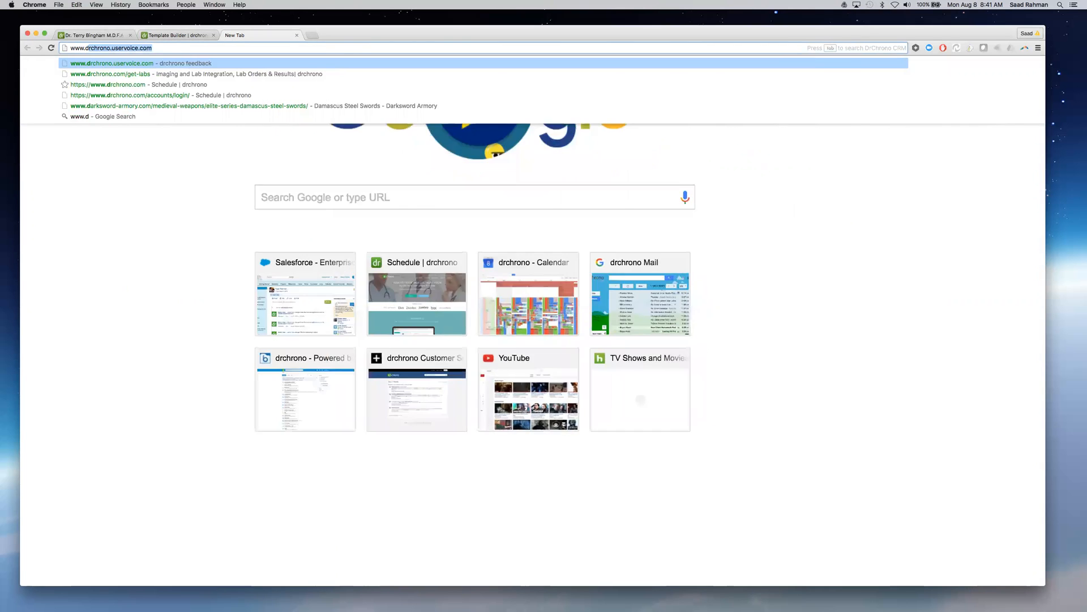
pyautogui.scroll(-3, 776, 367)
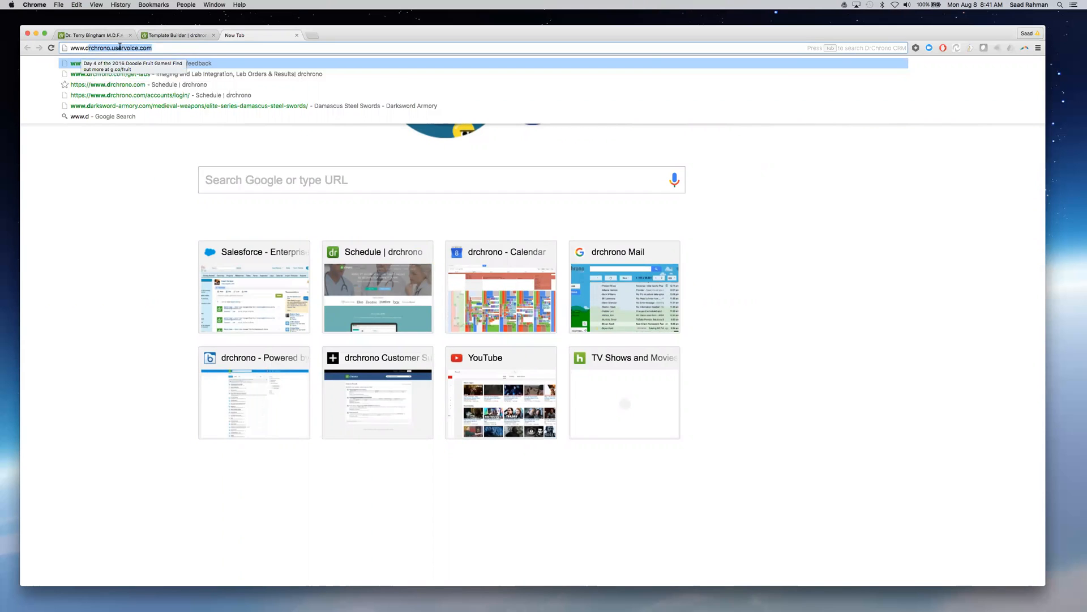
pyautogui.press('Return')
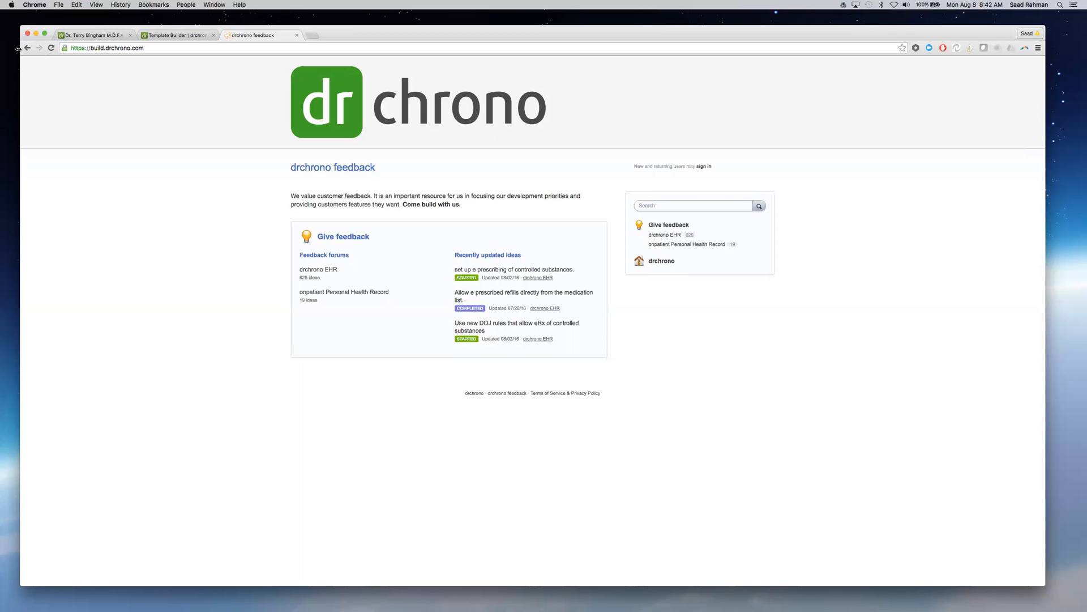
pyautogui.click(297, 35)
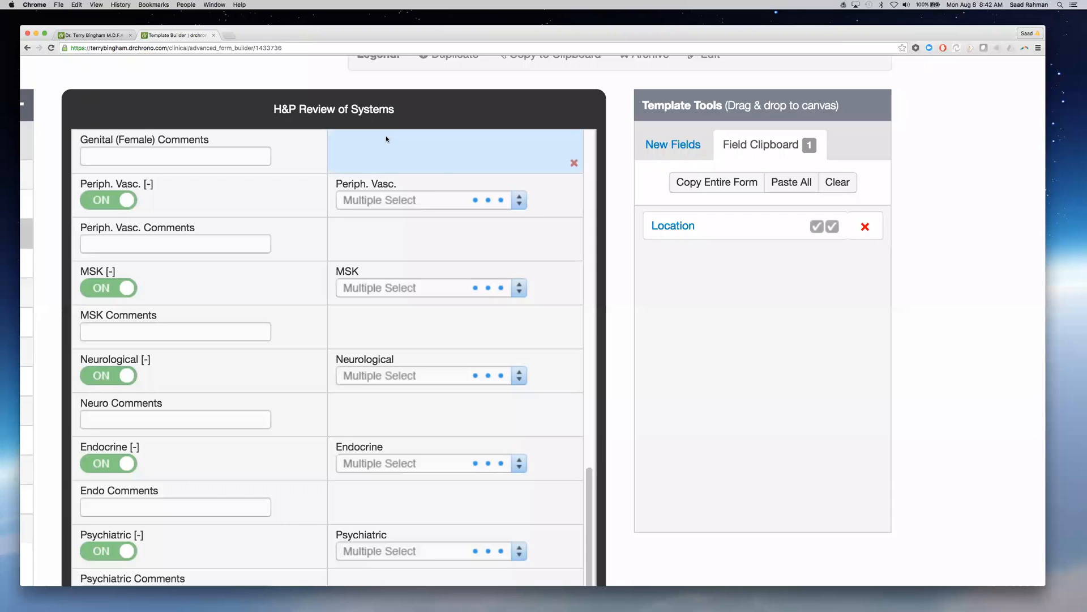
# Copy the Periph. Vasc. [-] switch from the H&P Review of Systems template to the field clipboard
pyautogui.hscroll(-5, 386, 139)
pyautogui.hscroll(-3, 387, 139)
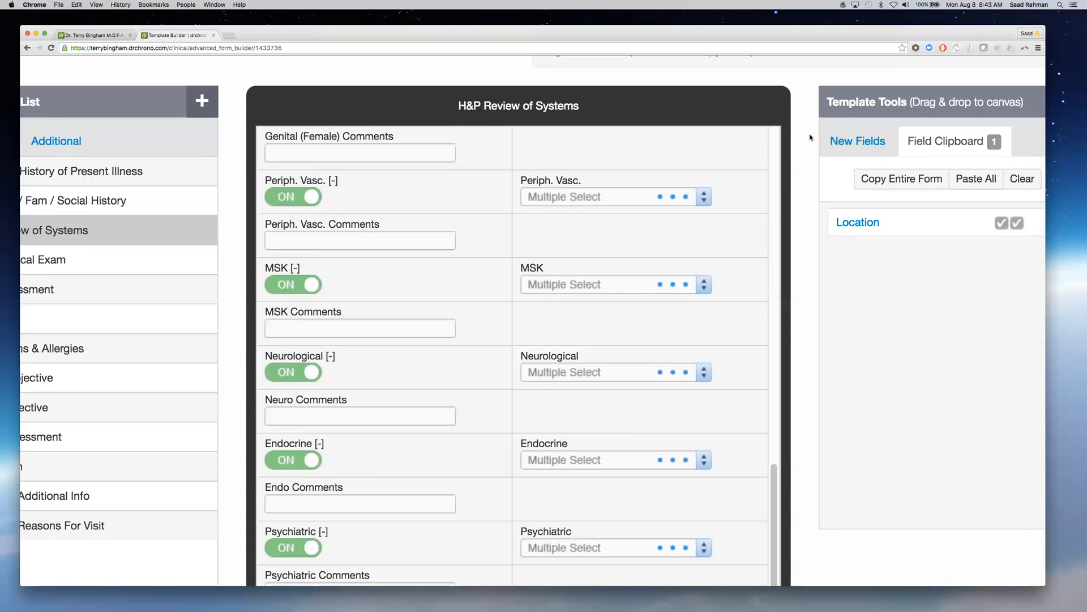
pyautogui.scroll(-3, 810, 136)
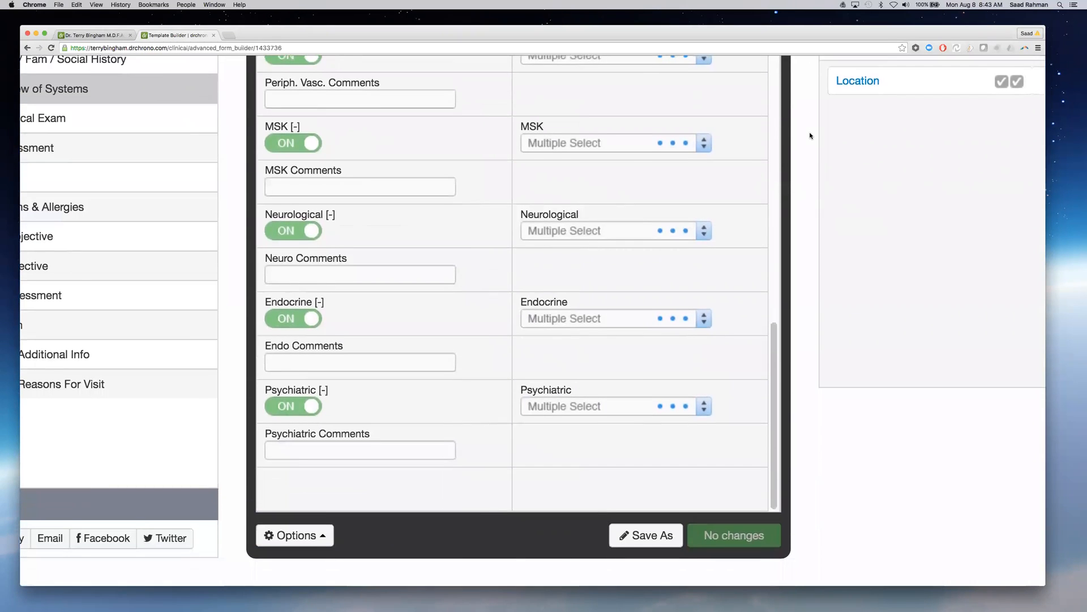
pyautogui.scroll(3, 810, 136)
pyautogui.scroll(2, 810, 136)
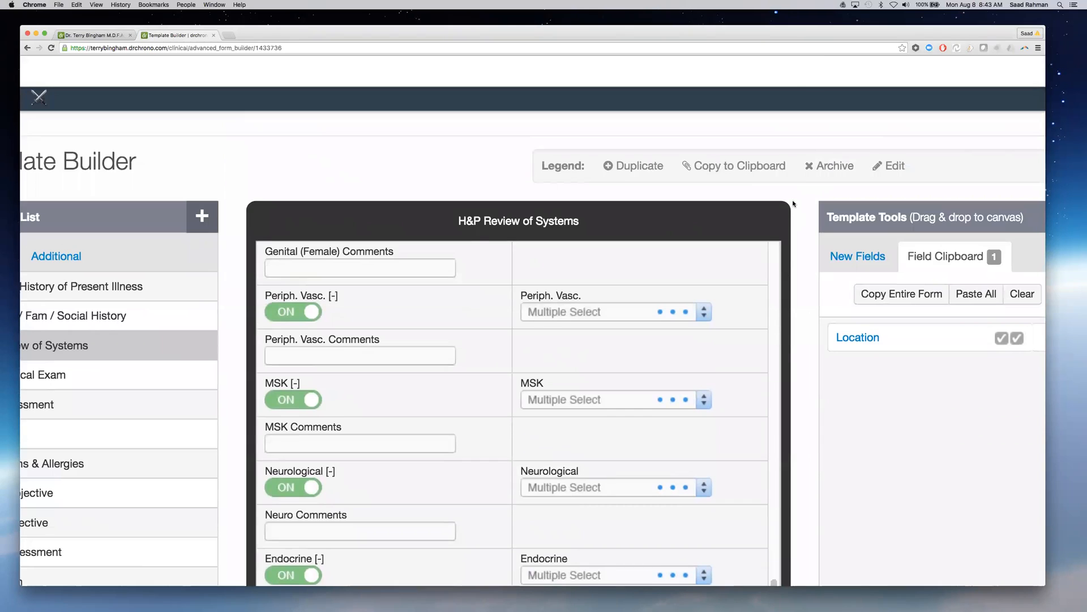
pyautogui.hscroll(3, 850, 237)
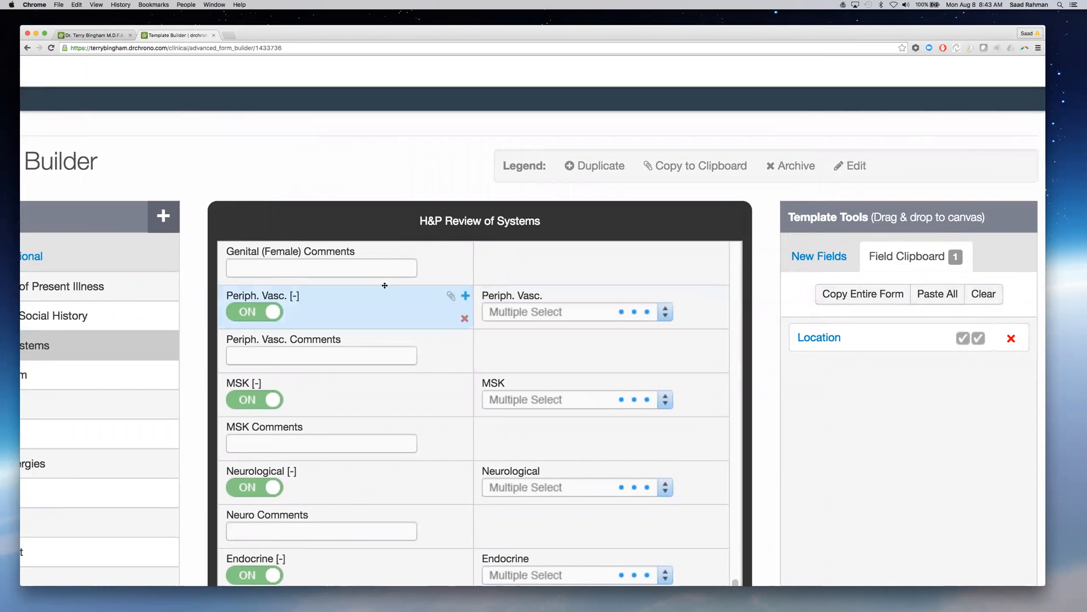
pyautogui.click(451, 296)
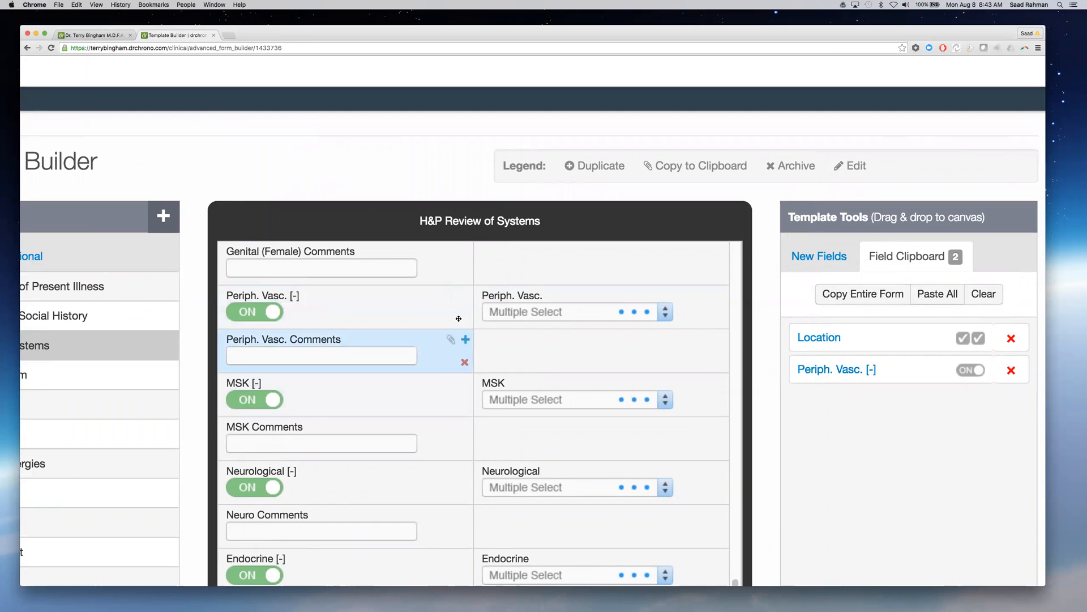
# Clear all copied fields from the field clipboard and bring the emptied clipboard back into view
pyautogui.click(975, 296)
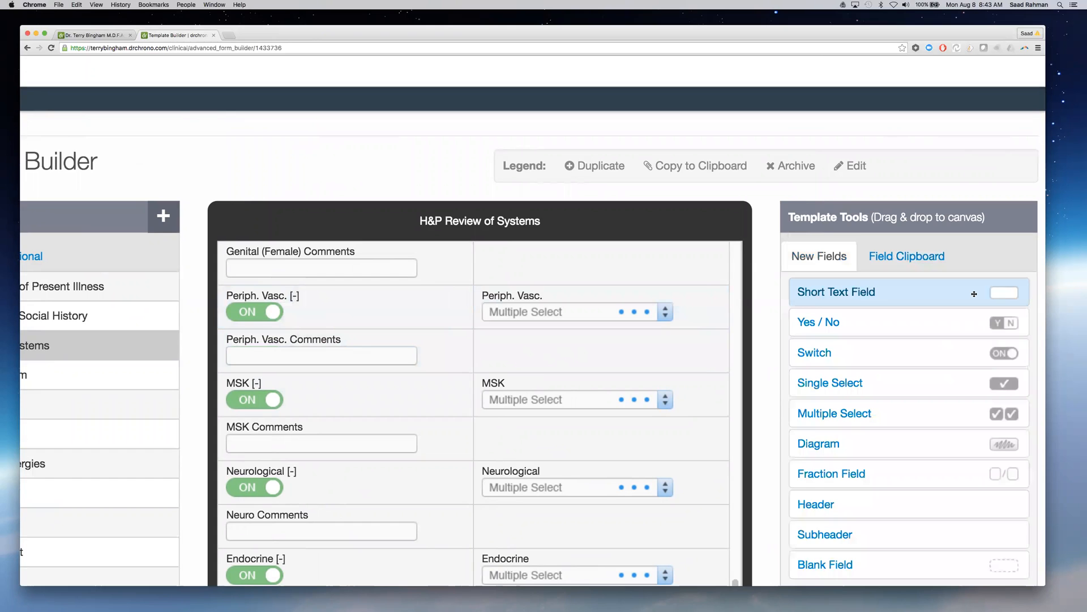
pyautogui.click(909, 256)
pyautogui.scroll(-3, 612, 327)
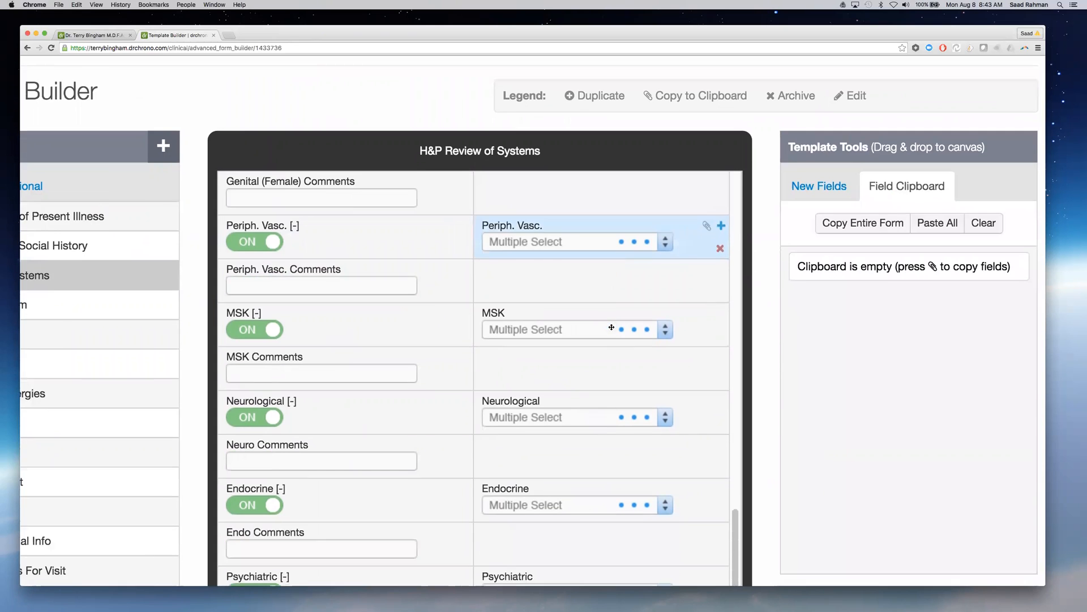
# Copy the entire H&P Review of Systems form to the field clipboard, and clear the clipboard after reviewing the copied fields
pyautogui.hscroll(-8, 612, 327)
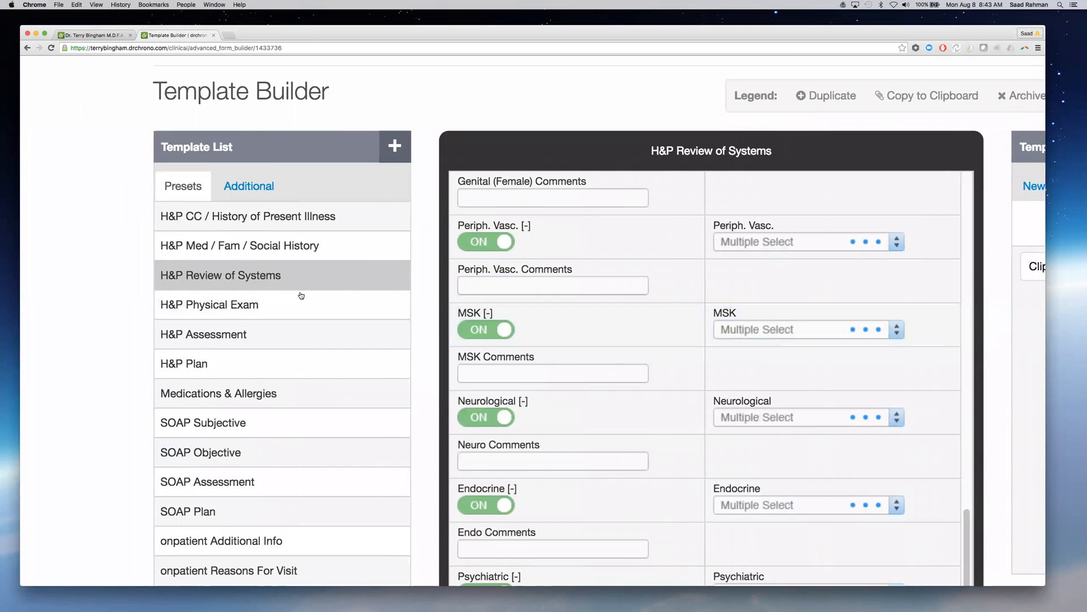
pyautogui.hscroll(15, 479, 314)
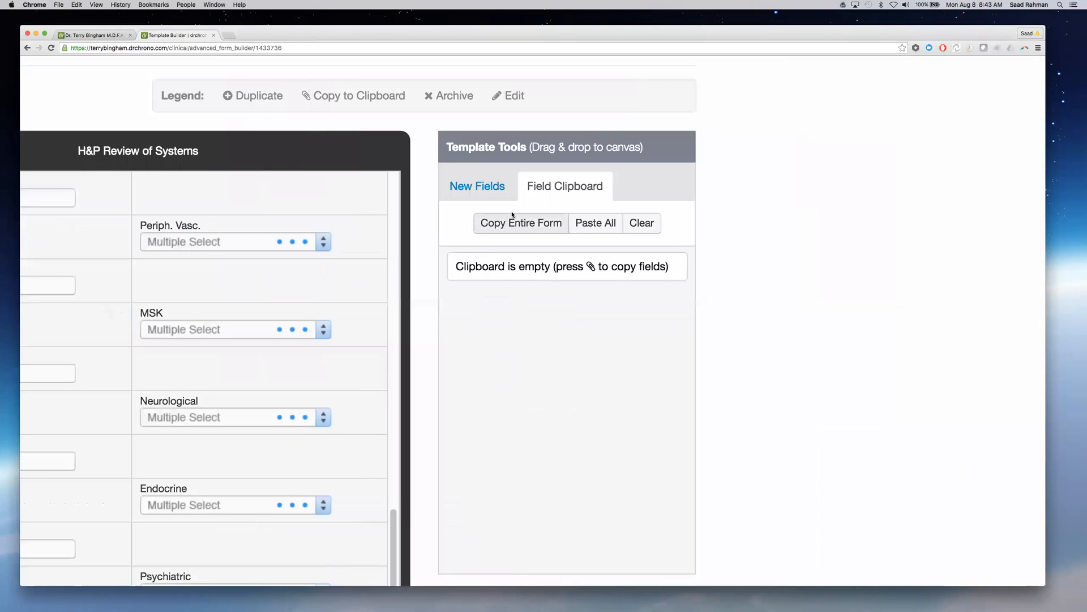
pyautogui.click(511, 225)
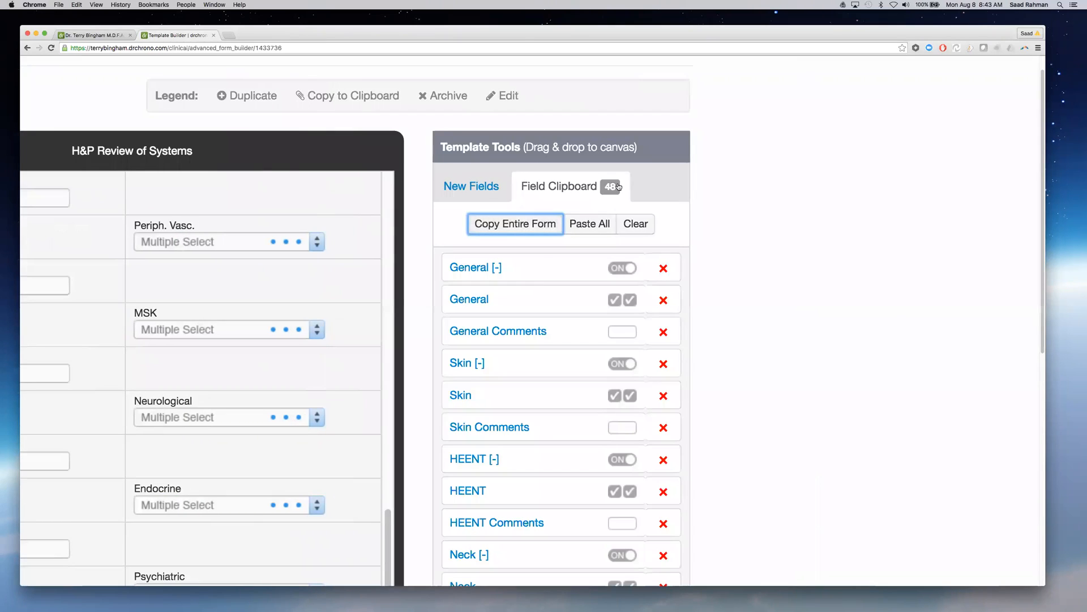
pyautogui.scroll(-5, 542, 281)
pyautogui.scroll(-10, 542, 281)
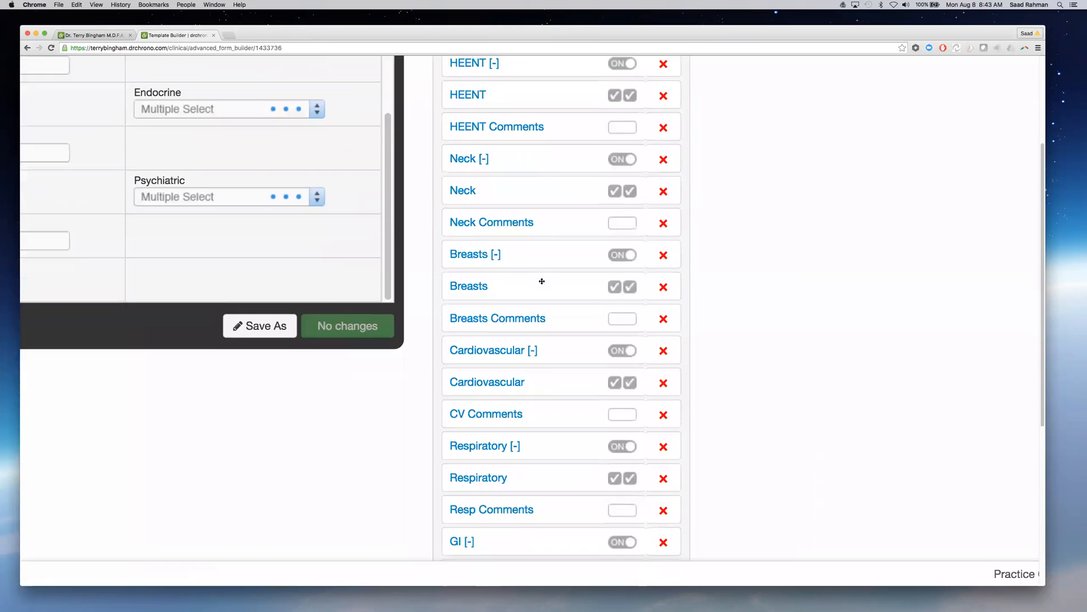
pyautogui.scroll(8, 542, 281)
pyautogui.scroll(7, 542, 283)
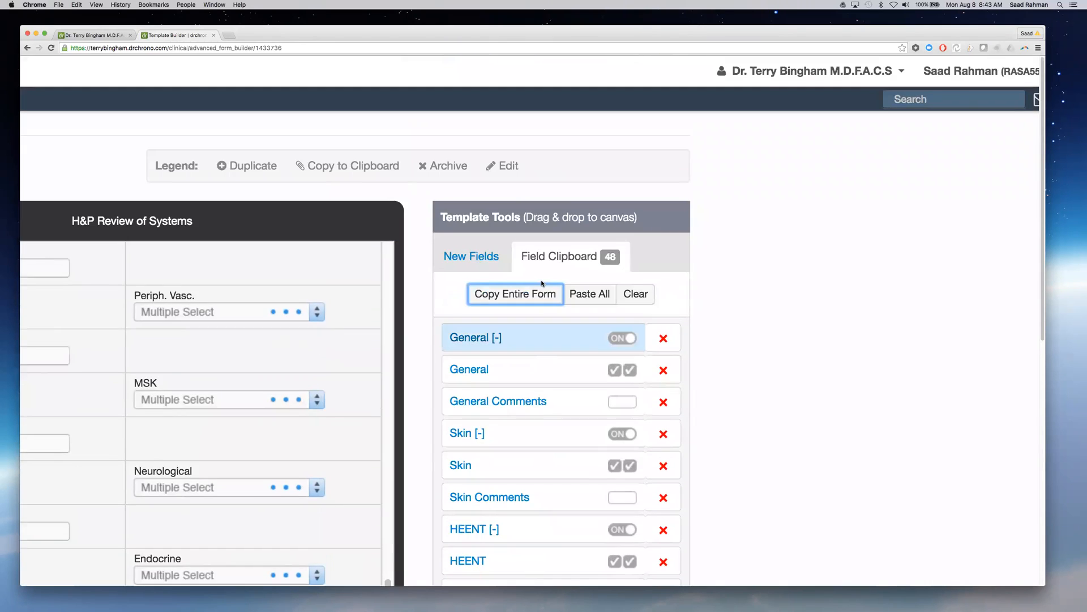
pyautogui.hscroll(-5, 623, 284)
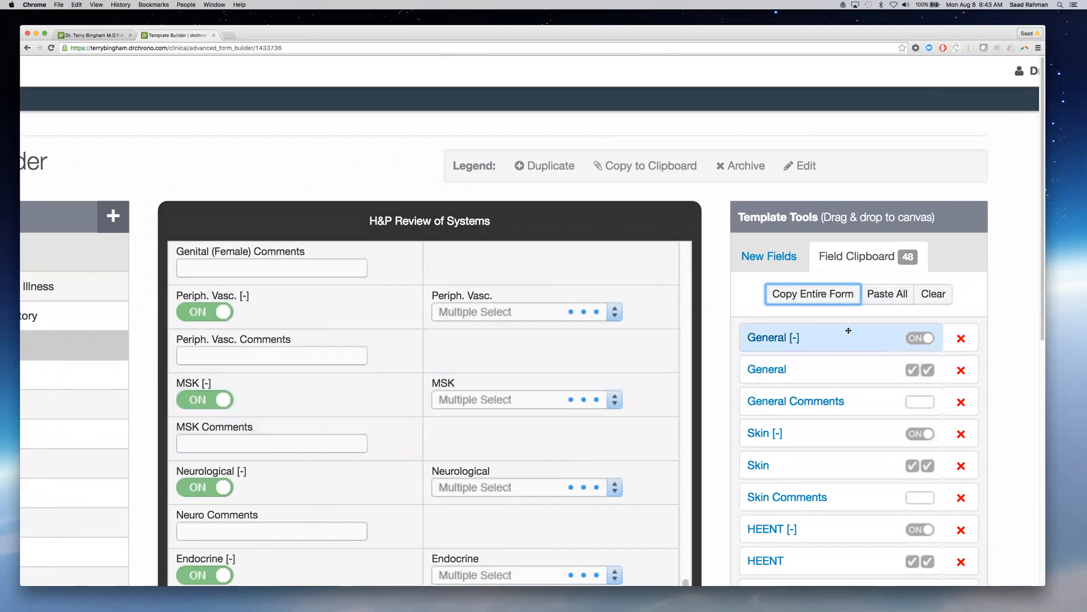
pyautogui.click(942, 301)
pyautogui.scroll(-1, 638, 248)
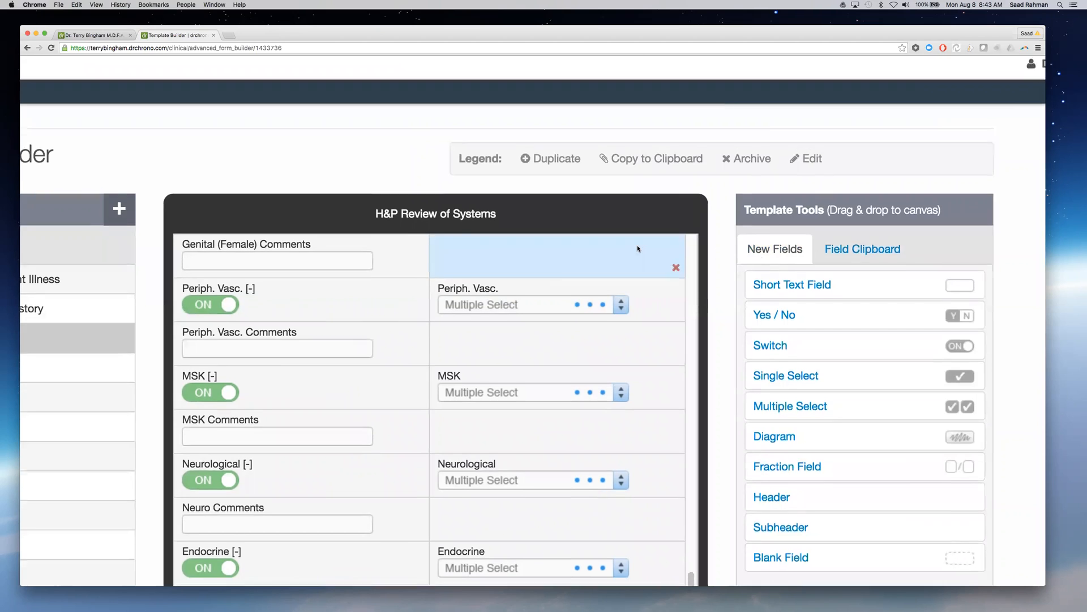
# Open the onpatient Additional Info preset and the onpatient Reasons For Visit preset in turn to review their fields
pyautogui.scroll(-5, 638, 246)
pyautogui.hscroll(-10, 638, 245)
pyautogui.scroll(2, 504, 248)
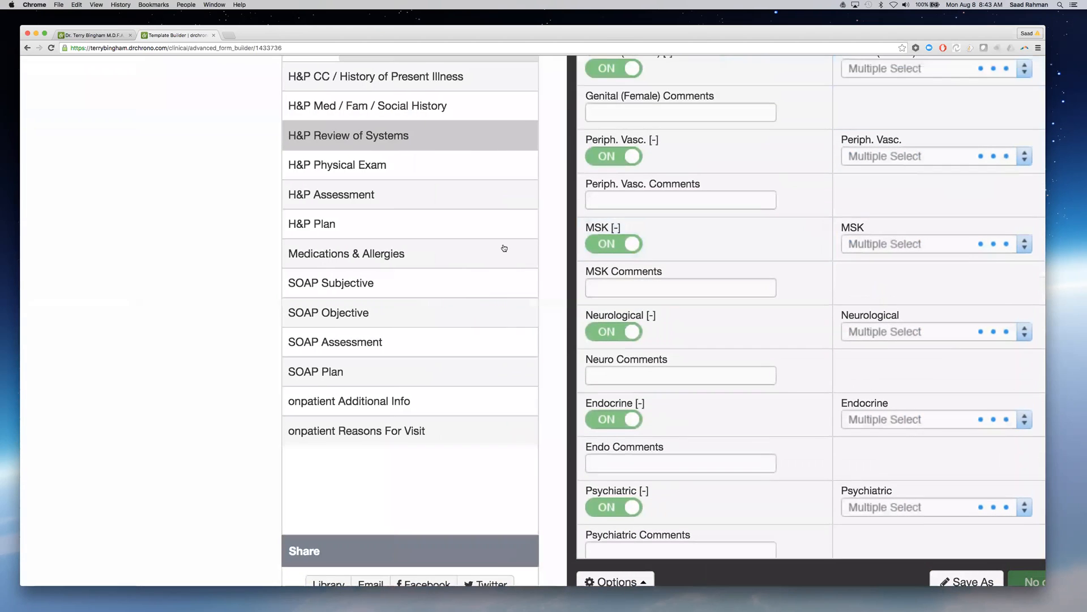
pyautogui.scroll(3, 504, 248)
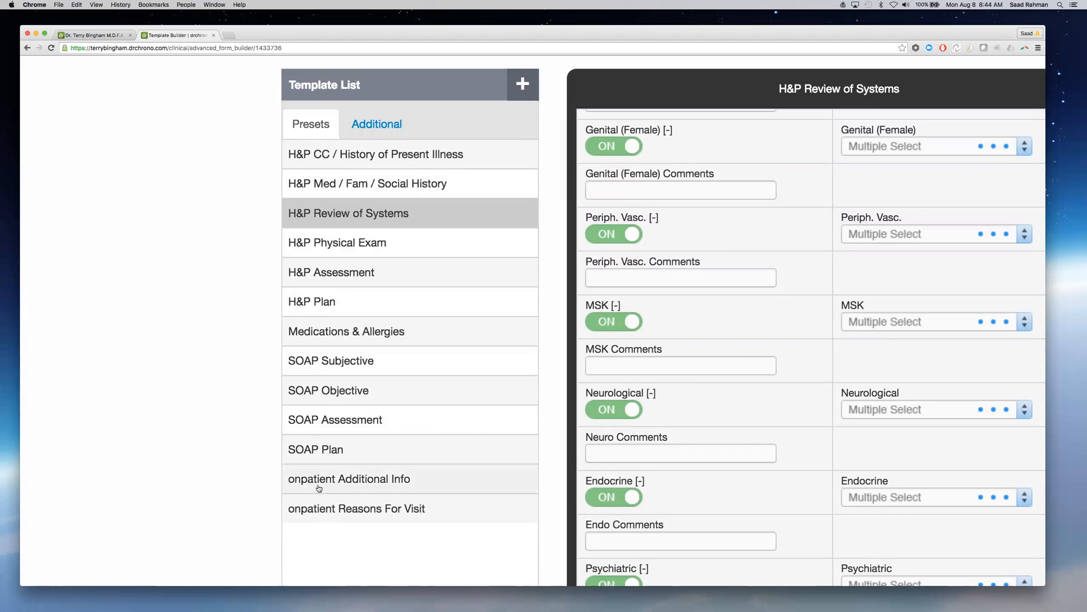
pyautogui.click(349, 489)
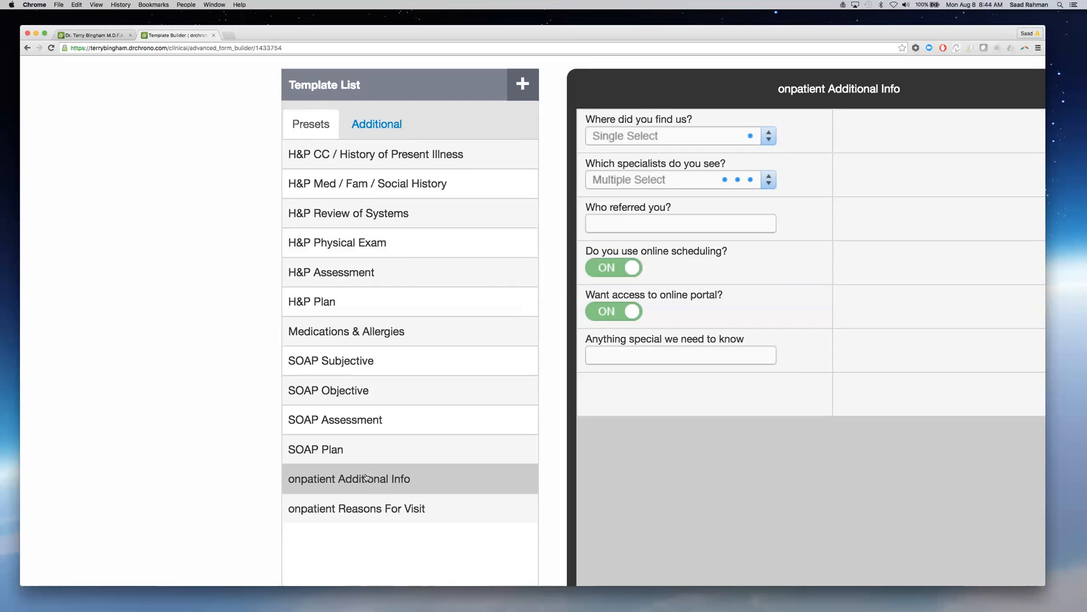
pyautogui.click(398, 507)
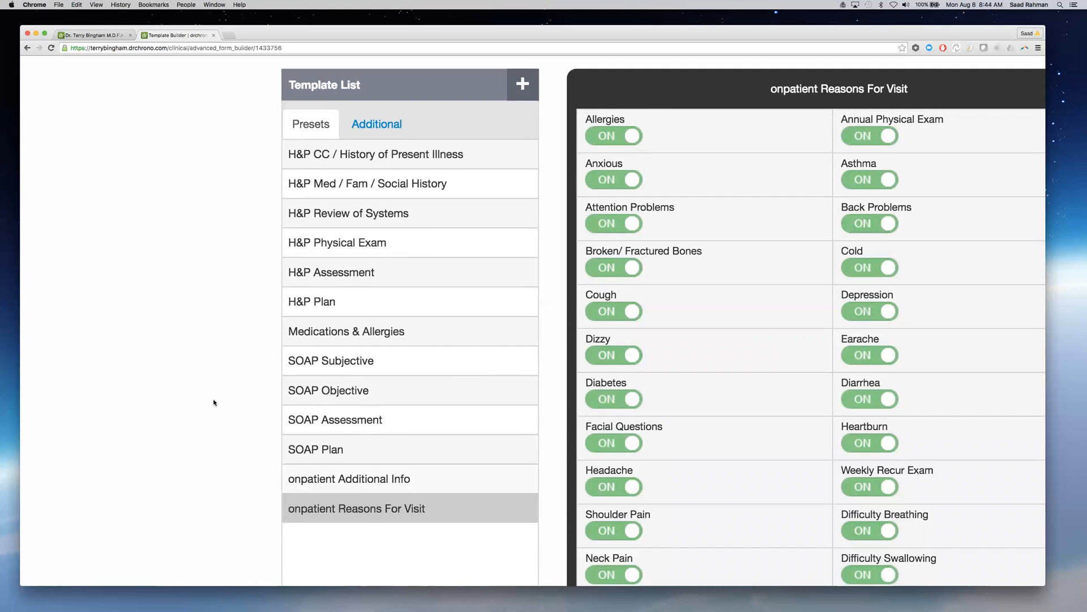
# Open the appointment schedule in a new browser tab and switch to it
pyautogui.scroll(3, 208, 377)
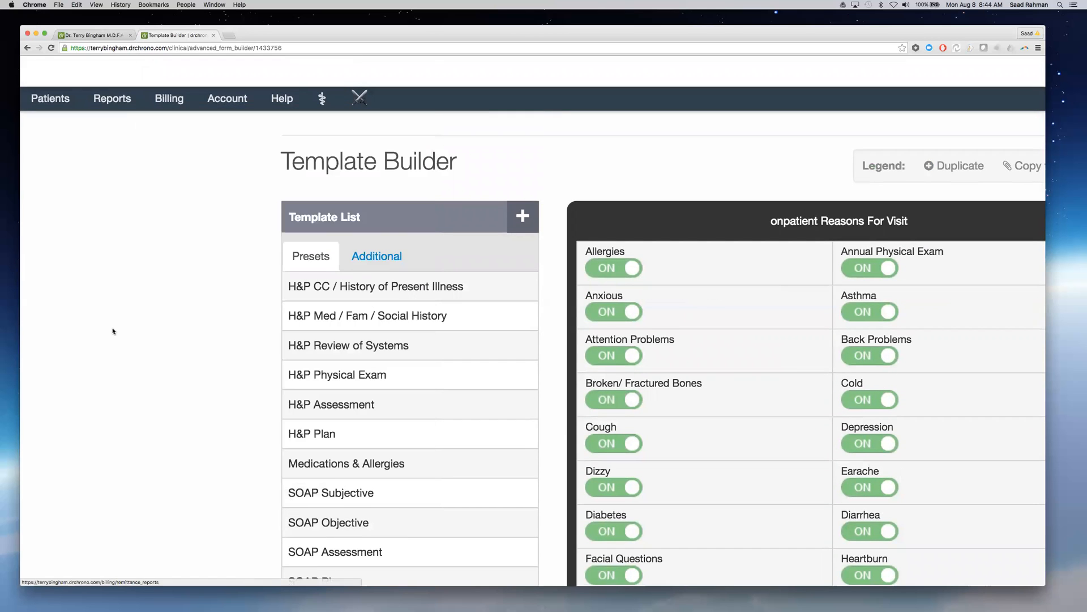
pyautogui.scroll(-3, 209, 400)
pyautogui.hscroll(-3, 209, 401)
pyautogui.scroll(3, 209, 400)
pyautogui.moveTo(126, 92)
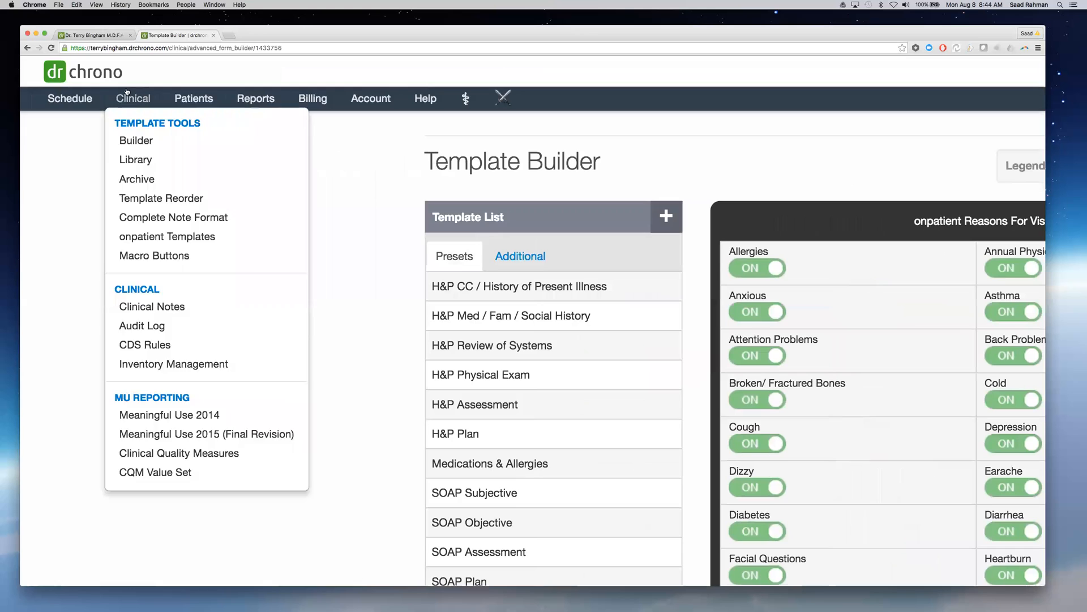
pyautogui.moveTo(68, 100)
pyautogui.rightClick(79, 135)
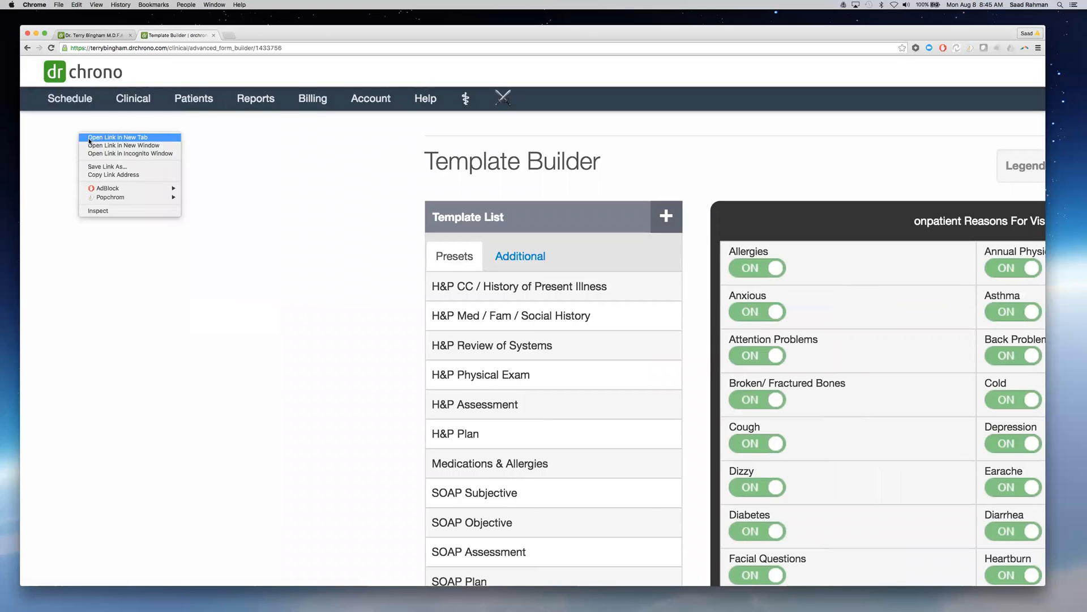
pyautogui.click(89, 138)
pyautogui.click(258, 36)
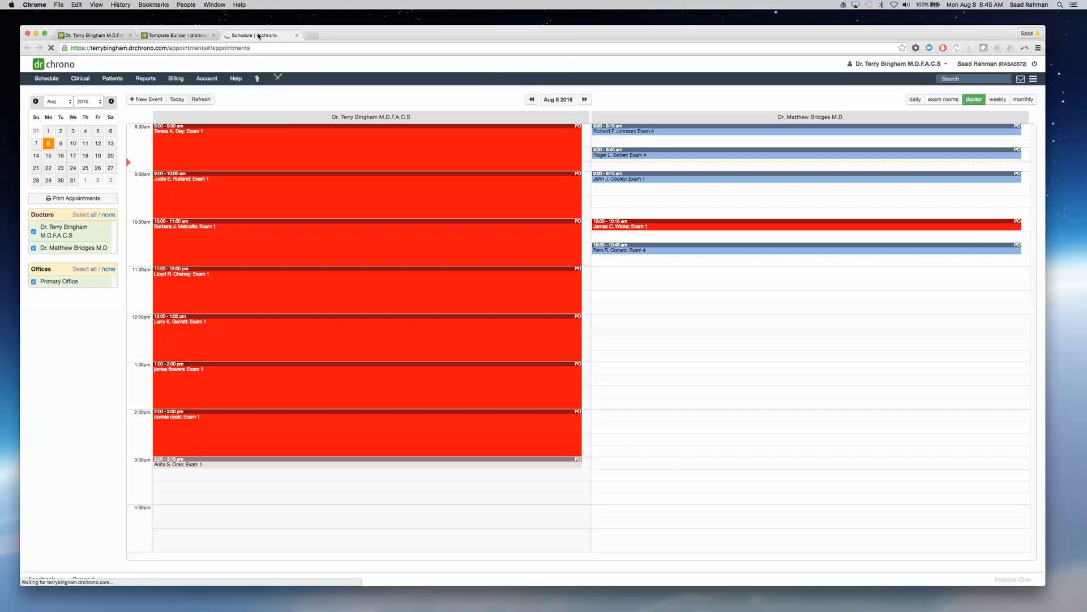
# Open the clinical note of the first doctor's 8:00 AM Exam 1 appointment and view its H&P section list
pyautogui.moveTo(325, 160)
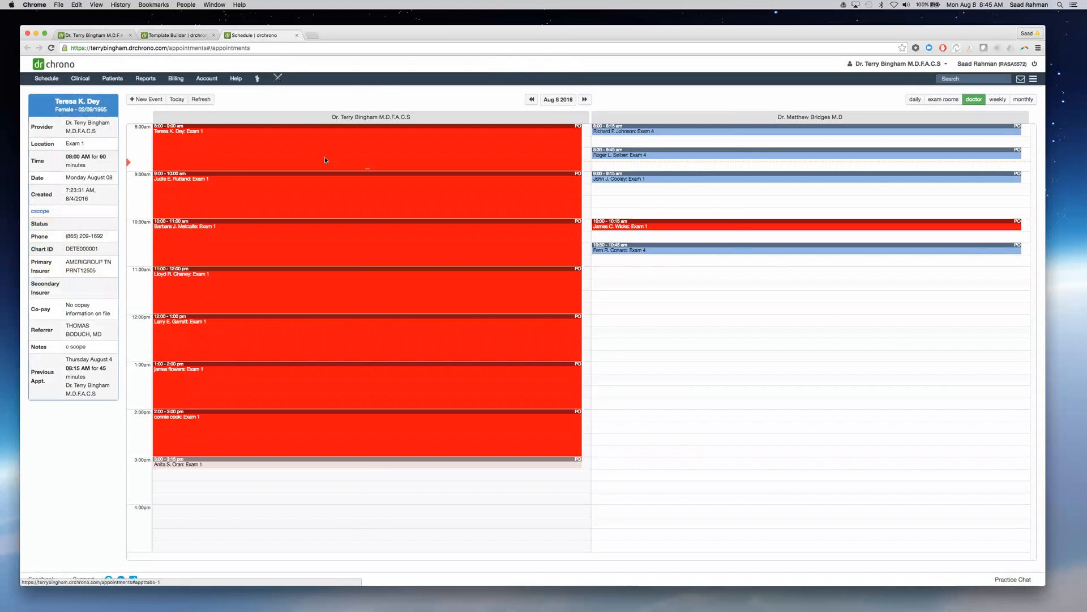
pyautogui.click(326, 161)
pyautogui.click(636, 240)
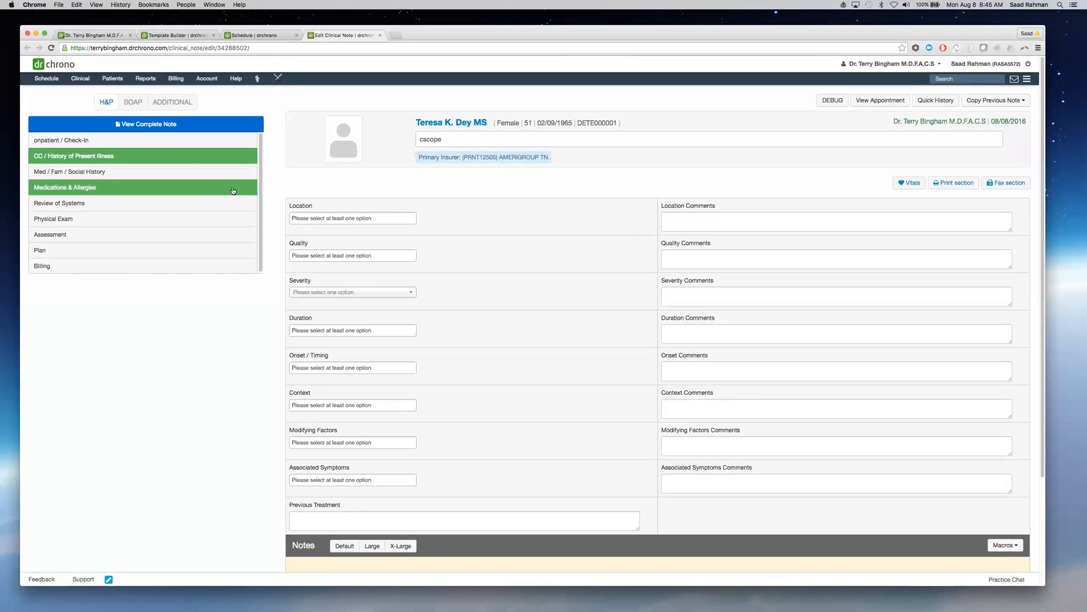
pyautogui.scroll(5, 139, 131)
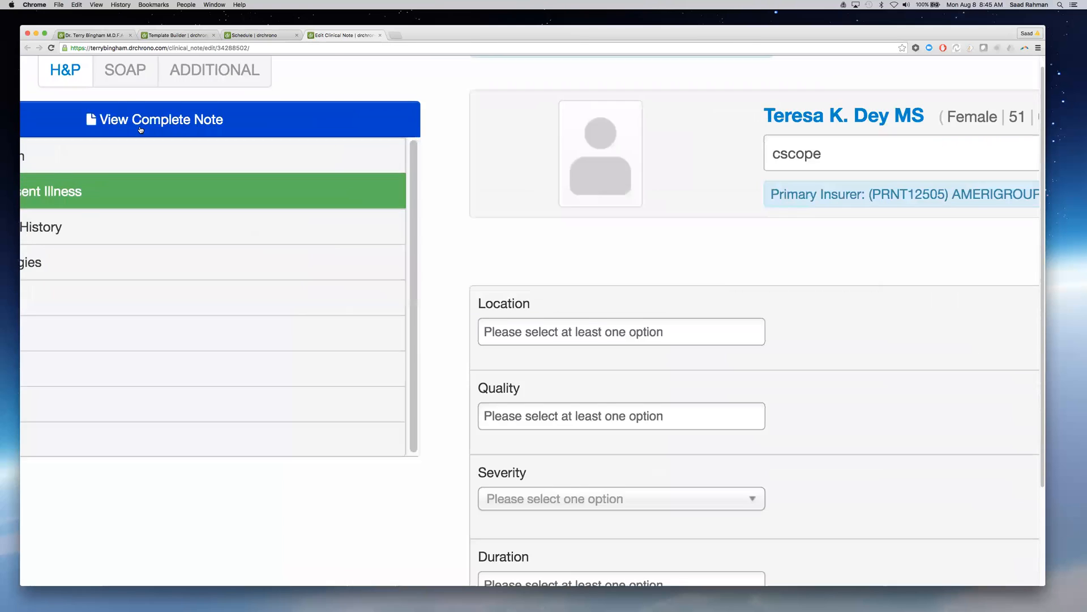
pyautogui.hscroll(-3, 139, 131)
pyautogui.scroll(2, 139, 131)
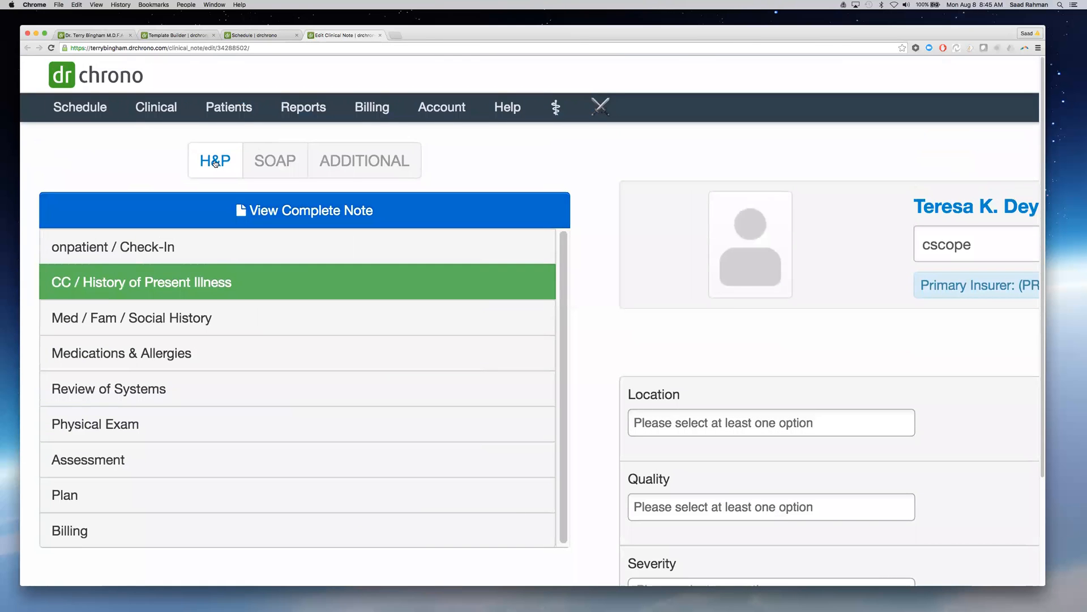
# Check the Template Builder presets against the clinical note, and open the note's onpatient / Check-In section under SOAP
pyautogui.click(178, 36)
pyautogui.scroll(-5, 340, 306)
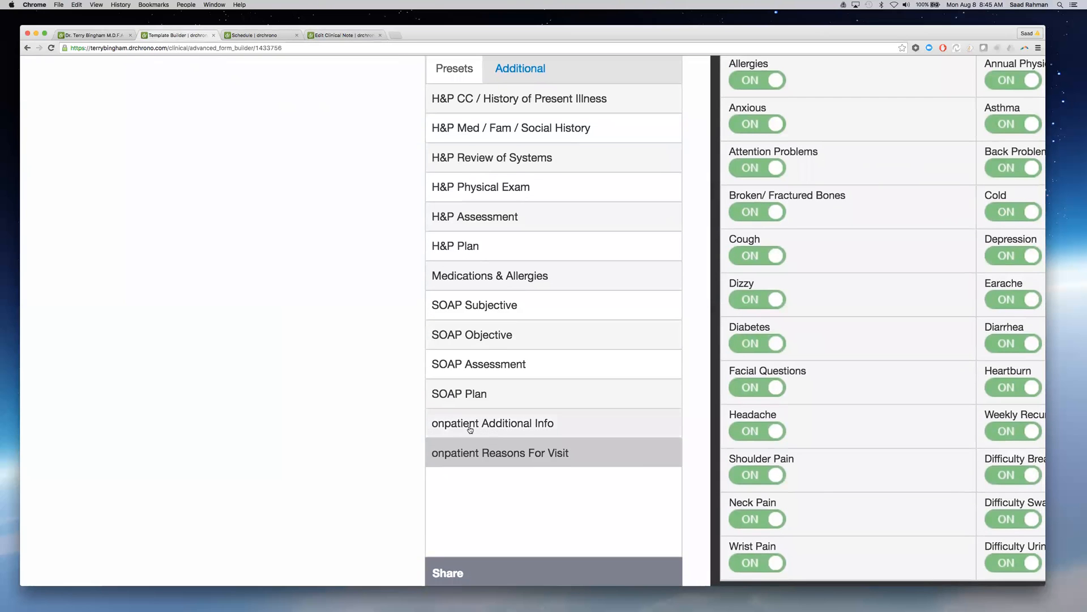
pyautogui.click(266, 35)
pyautogui.click(322, 36)
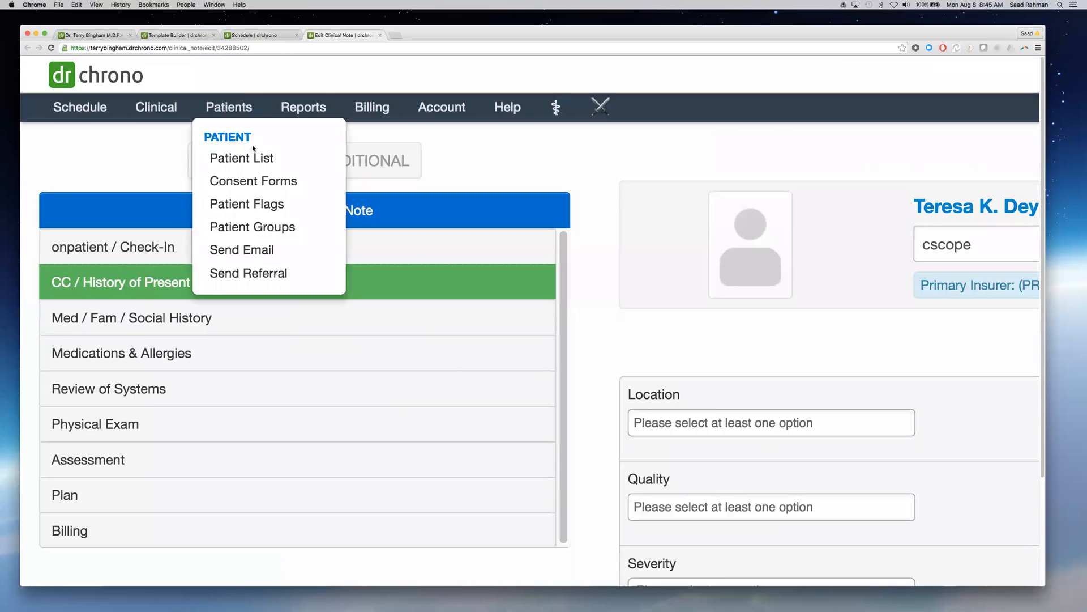
pyautogui.click(272, 162)
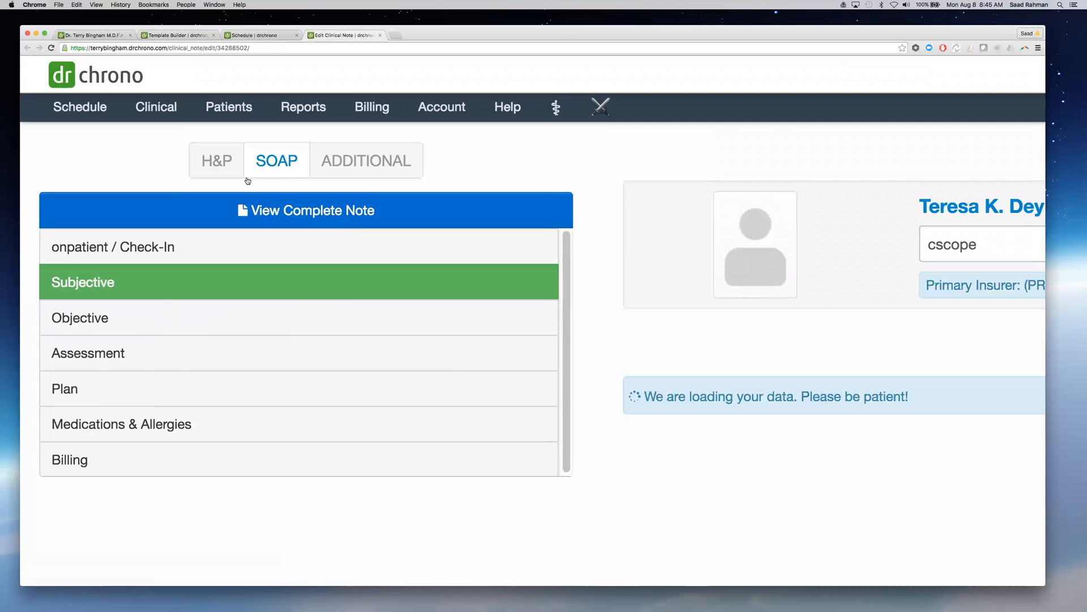
pyautogui.click(164, 257)
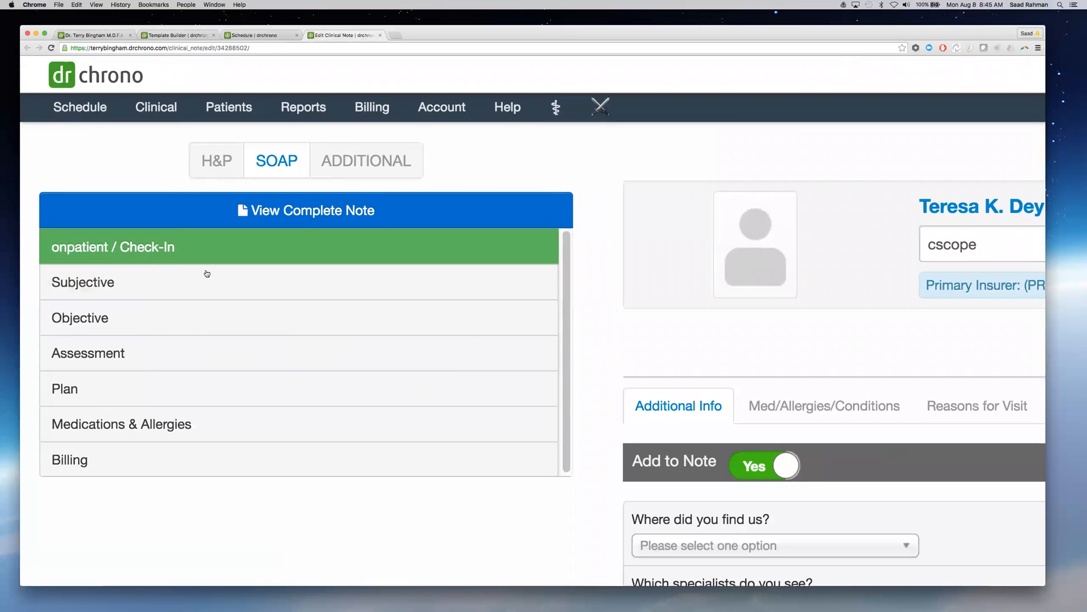
pyautogui.scroll(-2, 681, 371)
pyautogui.hscroll(3, 681, 371)
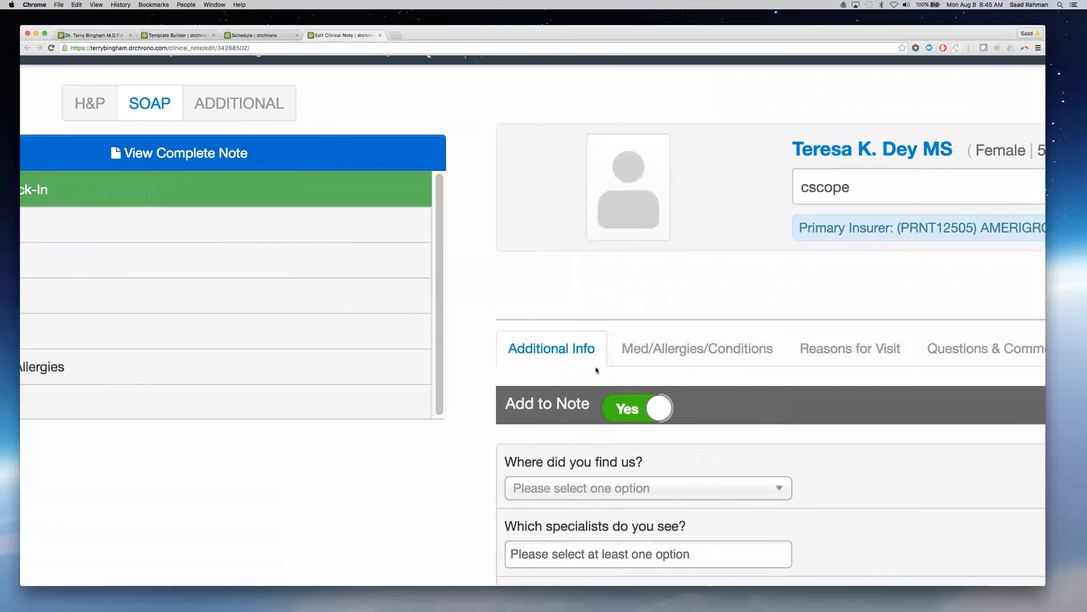
# Compare the onpatient presets in the Template Builder with the Additional Info fields of the note's onpatient / Check-In section
pyautogui.click(197, 37)
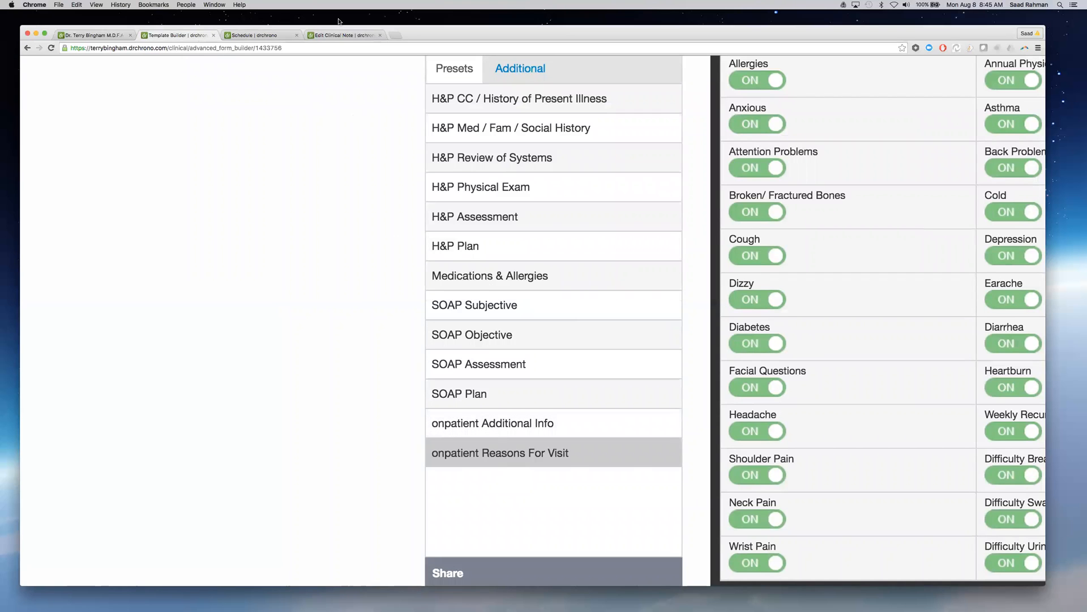
pyautogui.click(343, 35)
pyautogui.hscroll(10, 635, 301)
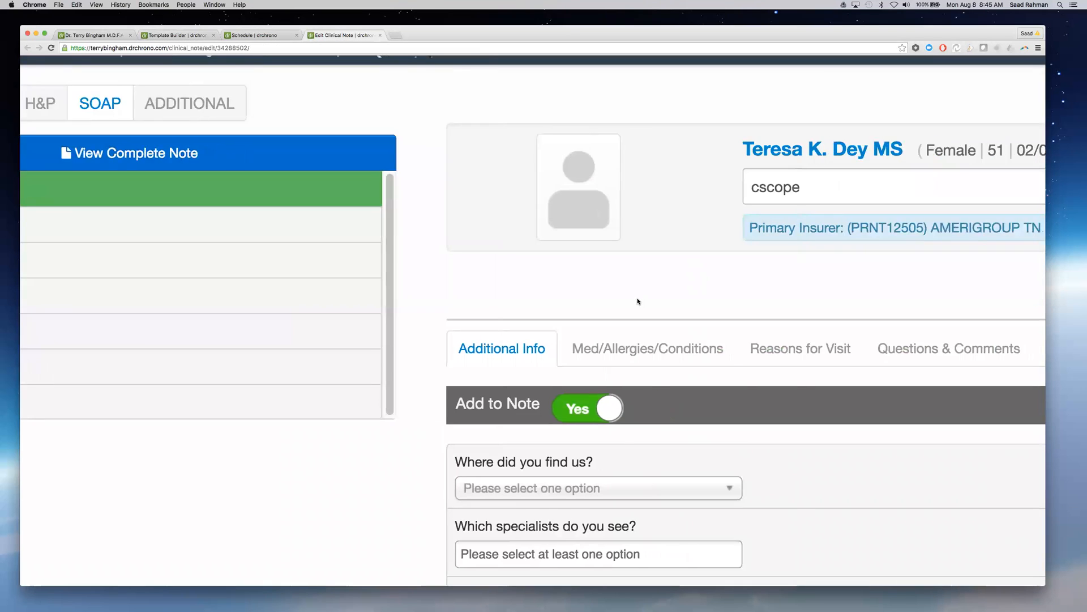
pyautogui.scroll(-5, 635, 302)
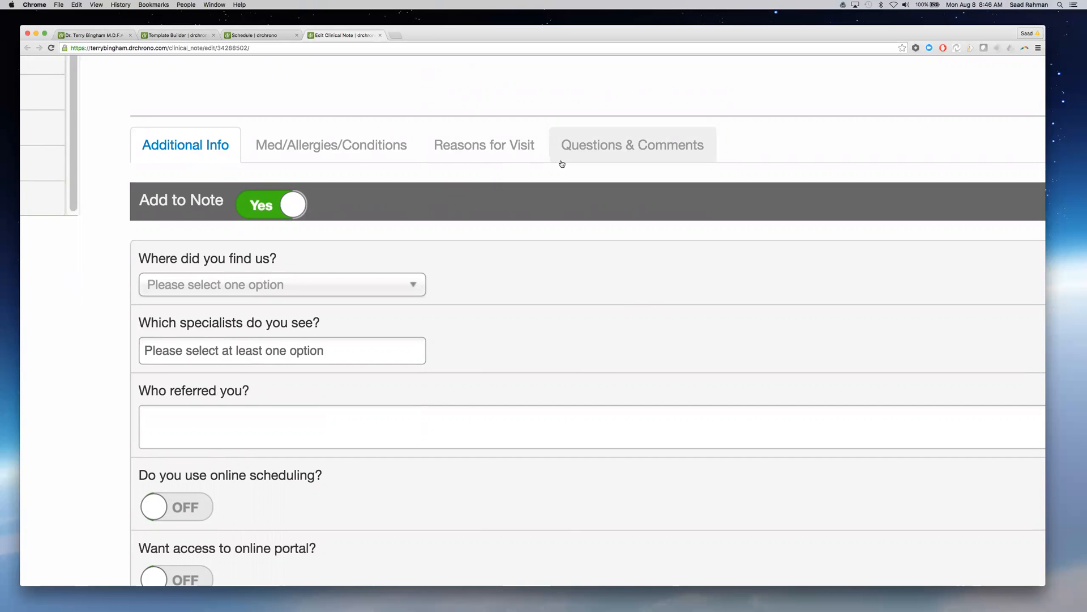
pyautogui.click(179, 36)
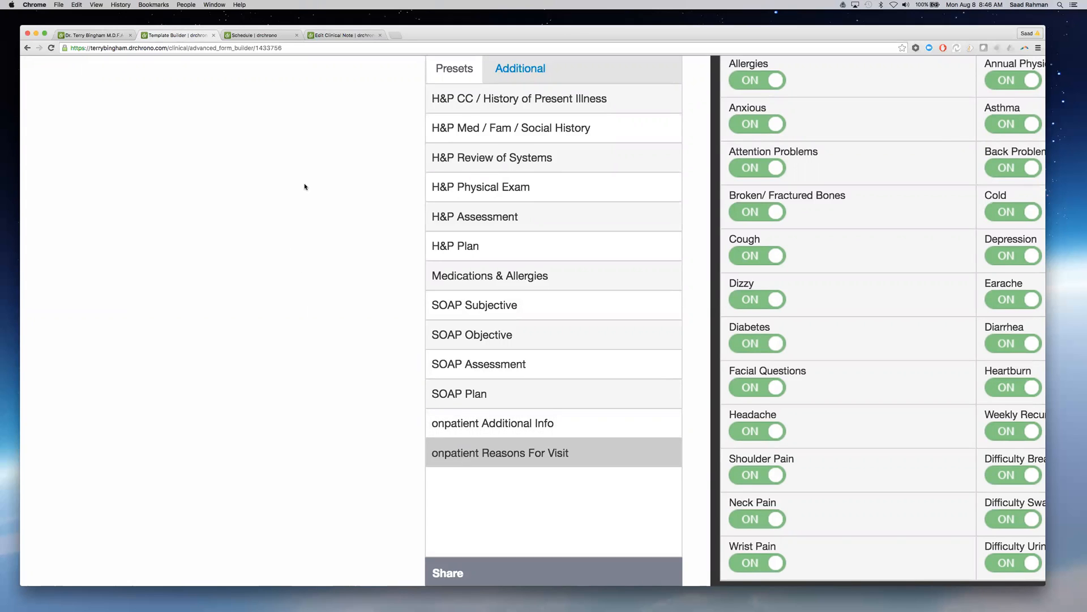
pyautogui.click(328, 35)
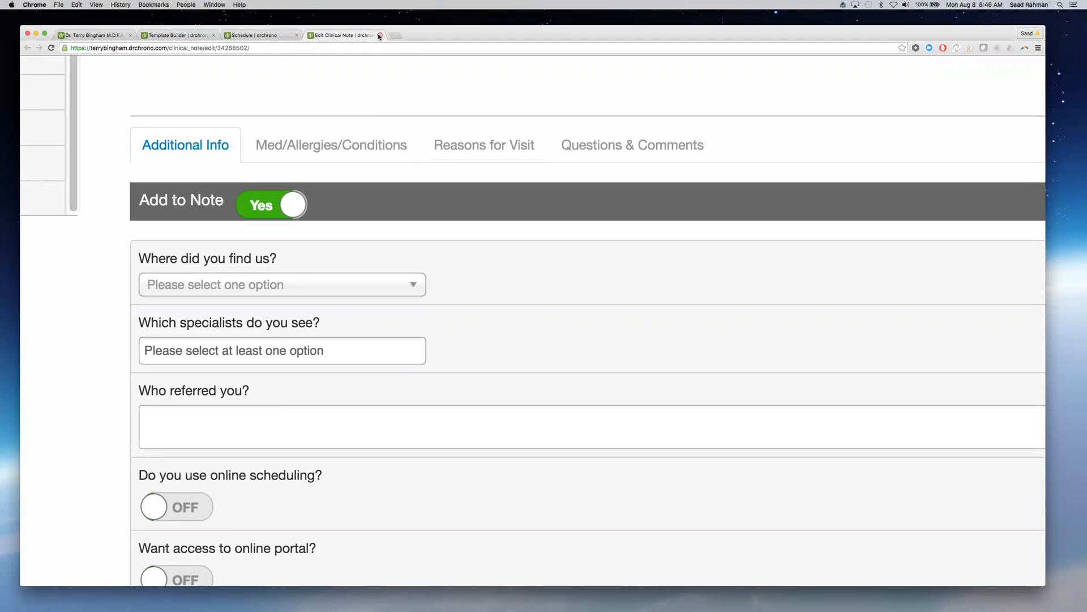
# View the check-in's Med/Allergies/Conditions and Questions & Comments pages, and close the clinical note to return to the Template Builder
pyautogui.click(351, 142)
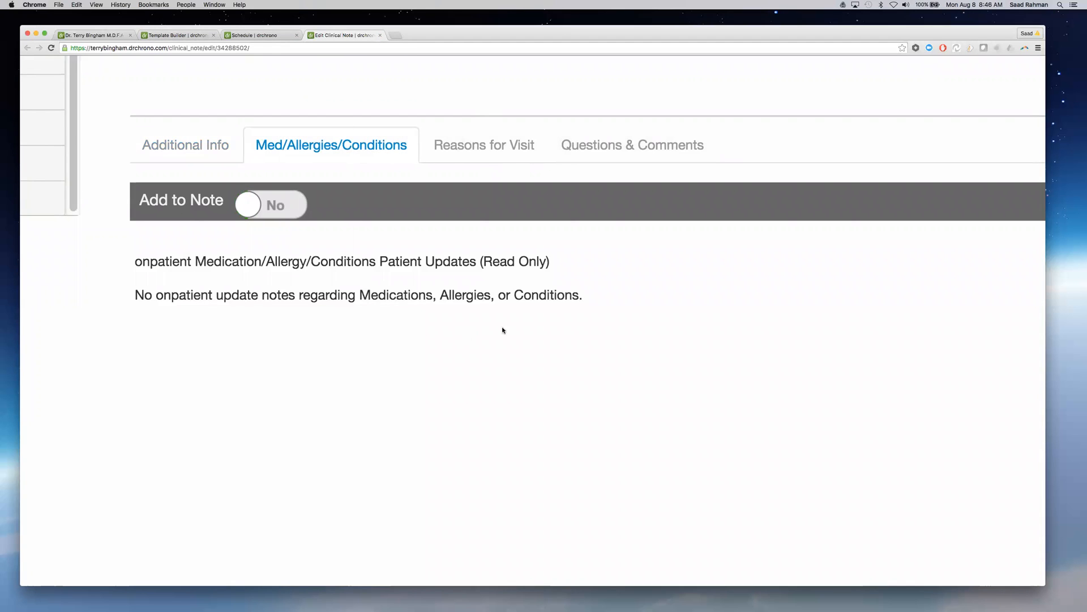
pyautogui.click(604, 158)
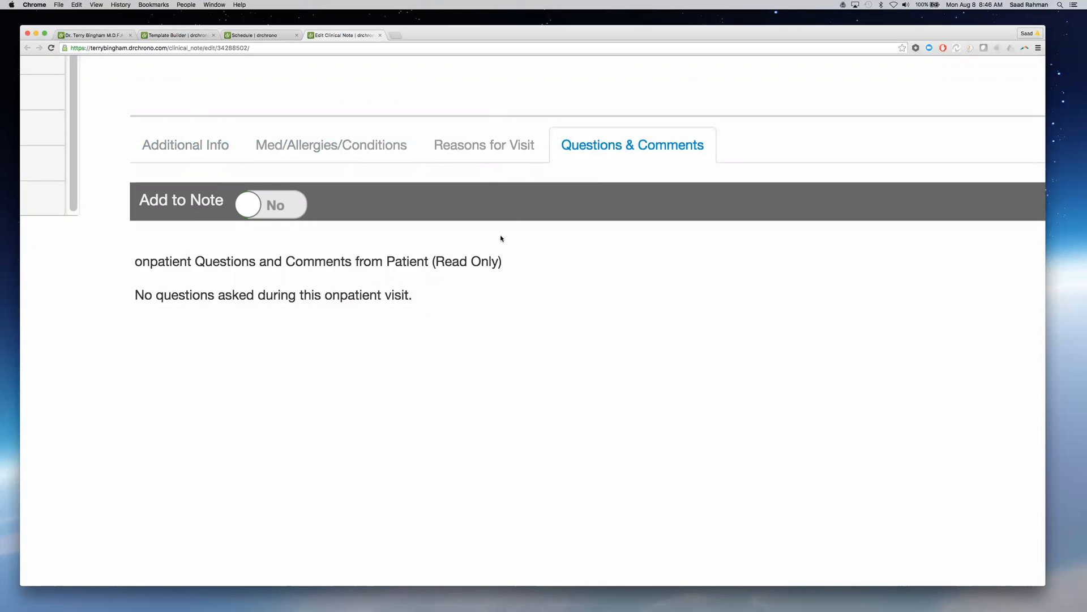
pyautogui.click(380, 36)
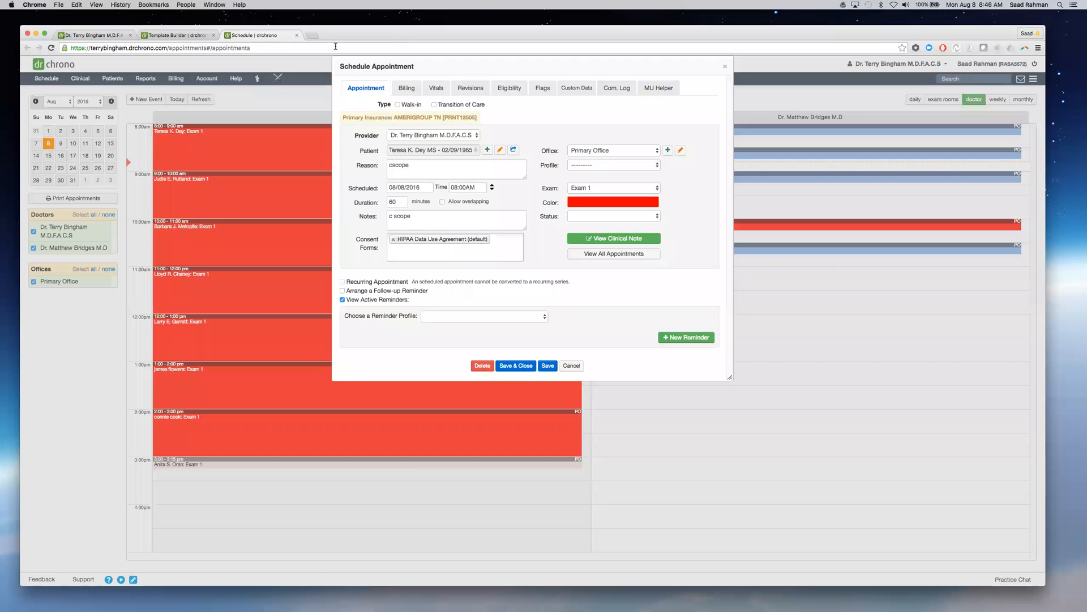
pyautogui.click(184, 34)
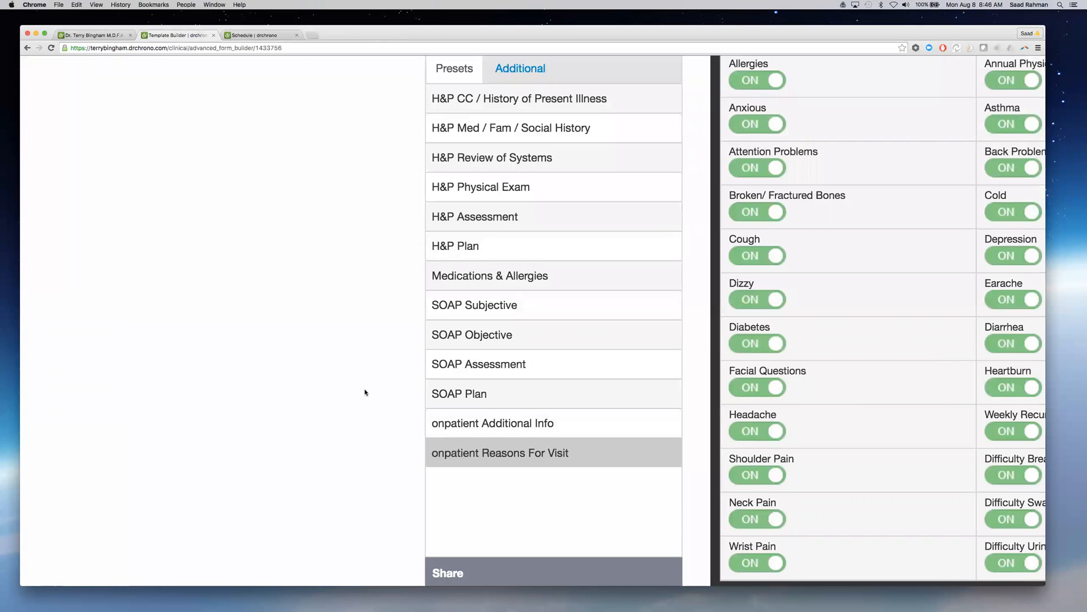
# Review the onpatient entries among the template presets and switch the Template List to the additional templates
pyautogui.scroll(2, 366, 387)
pyautogui.scroll(-3, 447, 390)
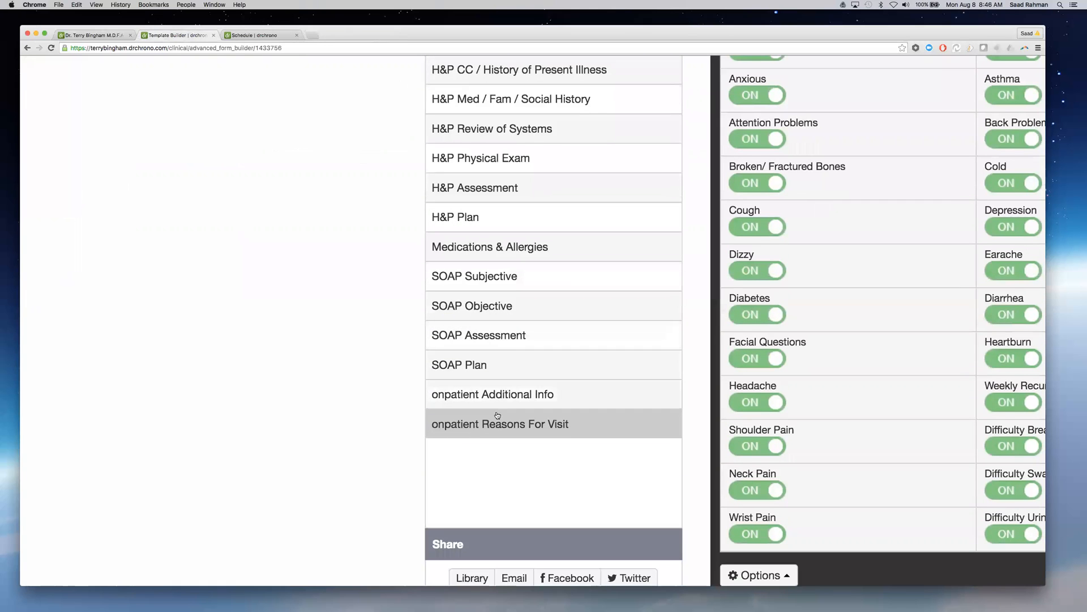
pyautogui.hscroll(5, 530, 401)
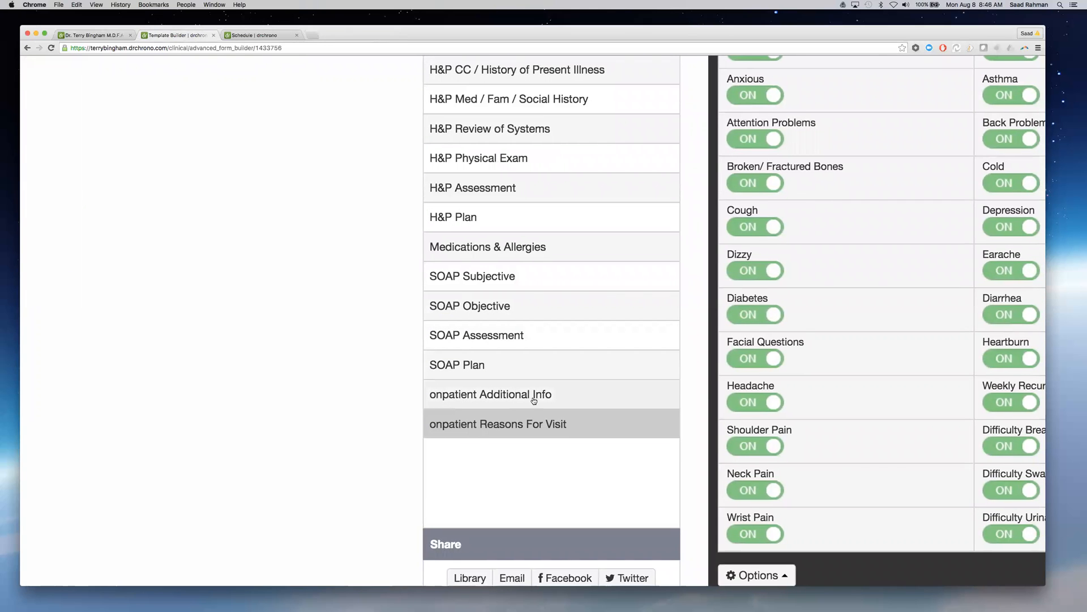
pyautogui.scroll(2, 535, 401)
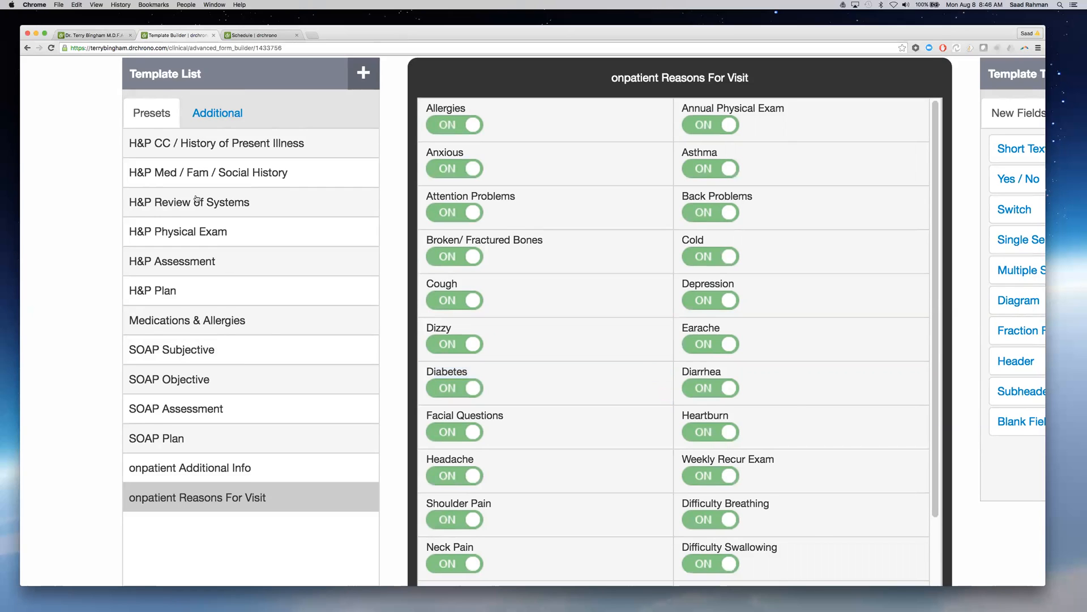
pyautogui.click(210, 121)
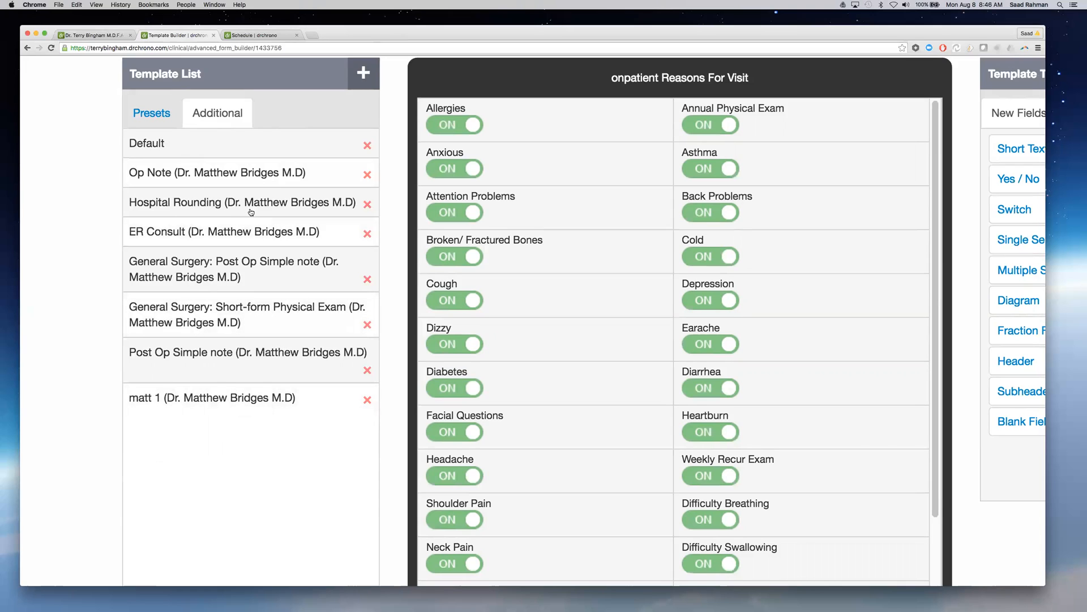
pyautogui.scroll(2, 82, 189)
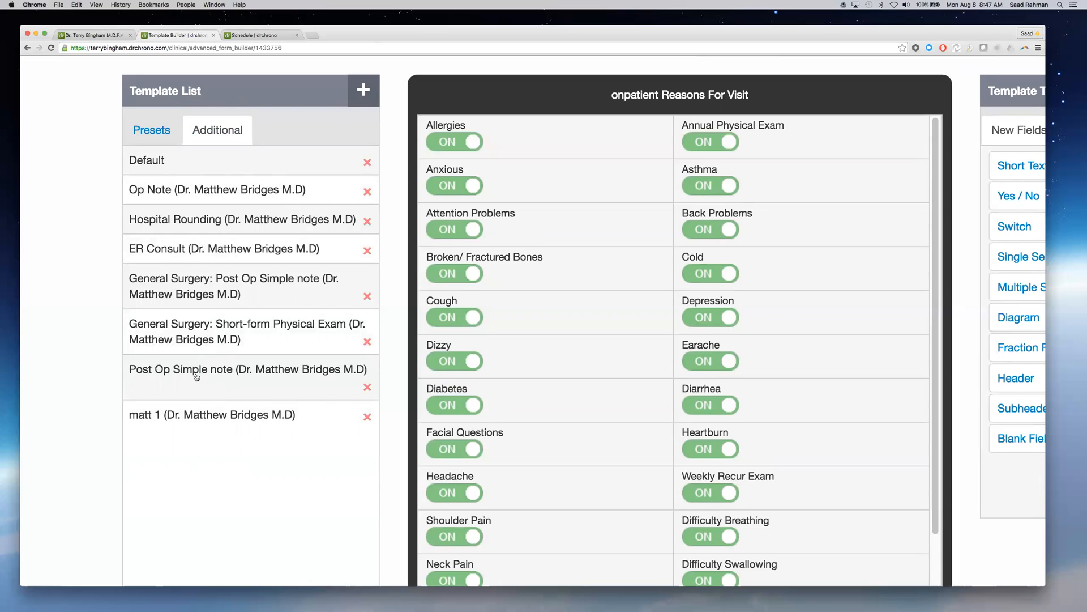
# Open the Op Note template, view the settings of its Hospital field, and close them without changes
pyautogui.click(260, 195)
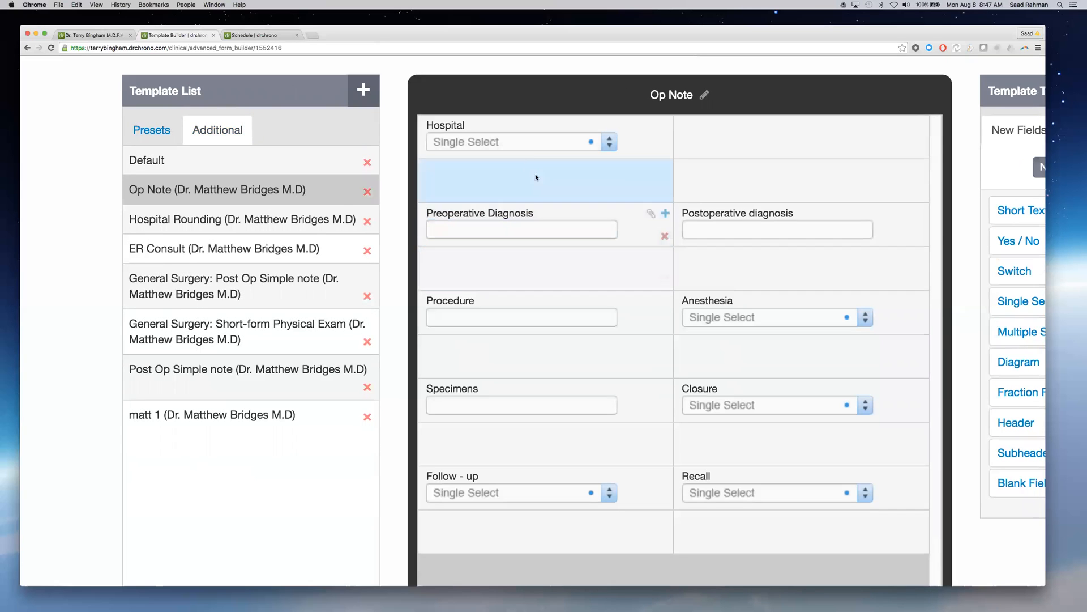
pyautogui.click(510, 122)
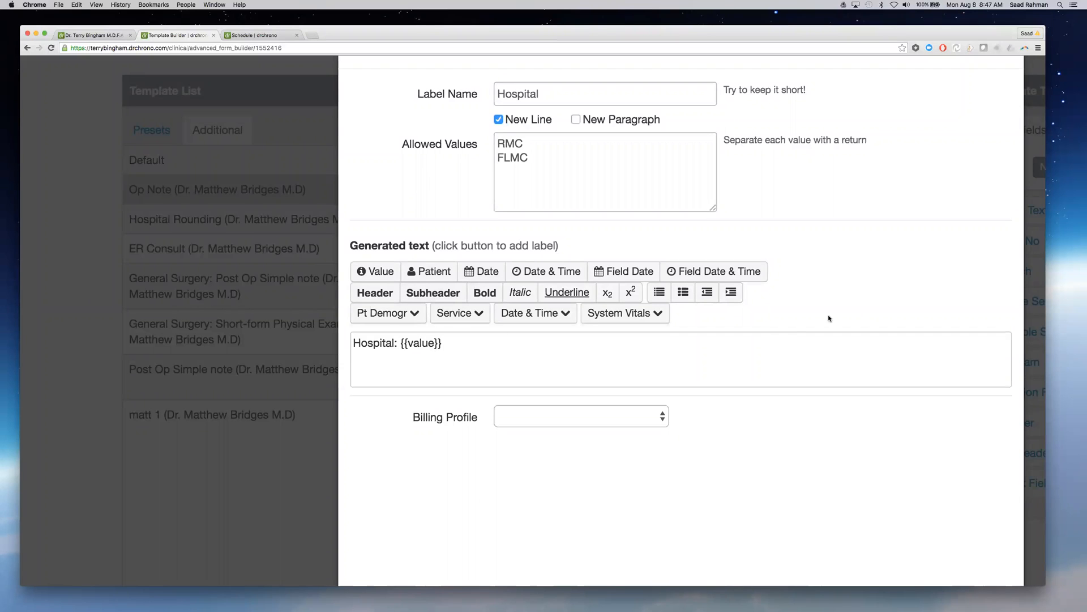
pyautogui.scroll(-6, 897, 300)
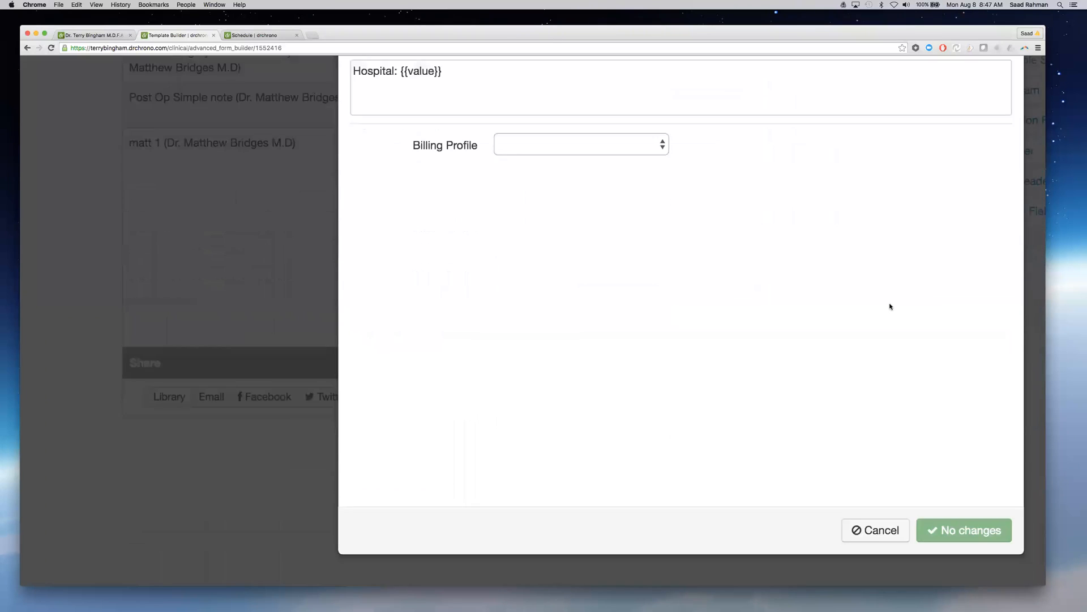
pyautogui.click(897, 467)
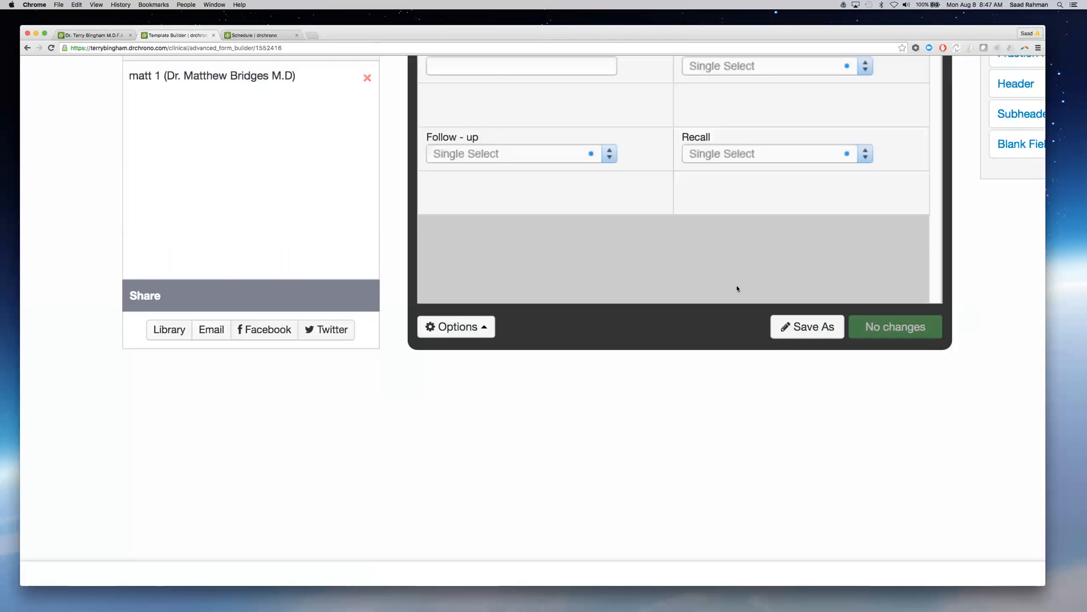
pyautogui.scroll(4, 696, 270)
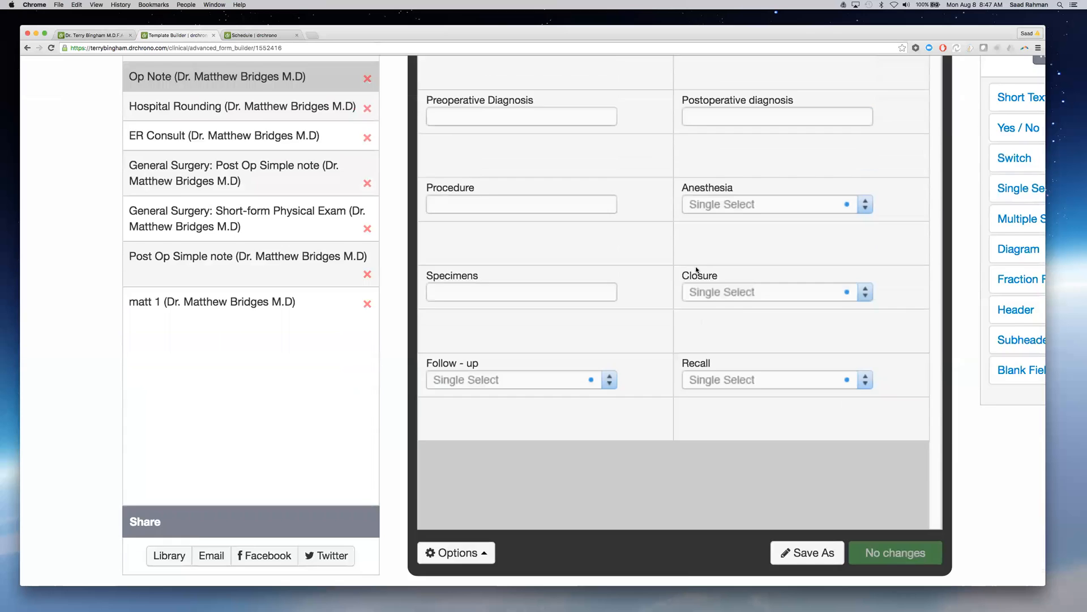
pyautogui.scroll(4, 697, 270)
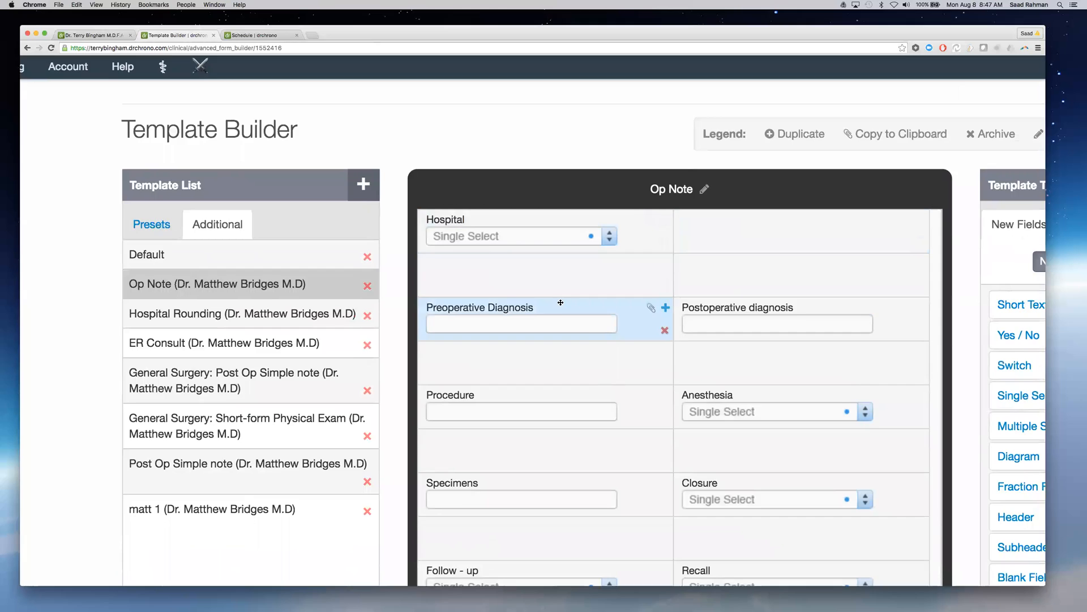
# View the Preoperative Diagnosis field's settings in the Op Note template and close them without changes
pyautogui.click(560, 303)
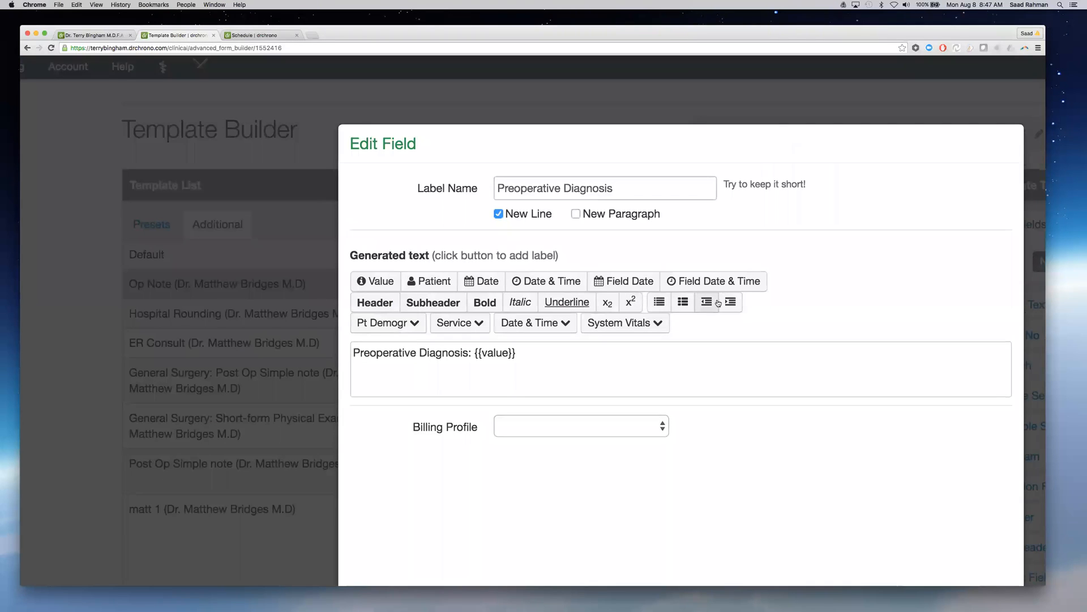
pyautogui.hscroll(5, 718, 302)
pyautogui.scroll(-2, 719, 303)
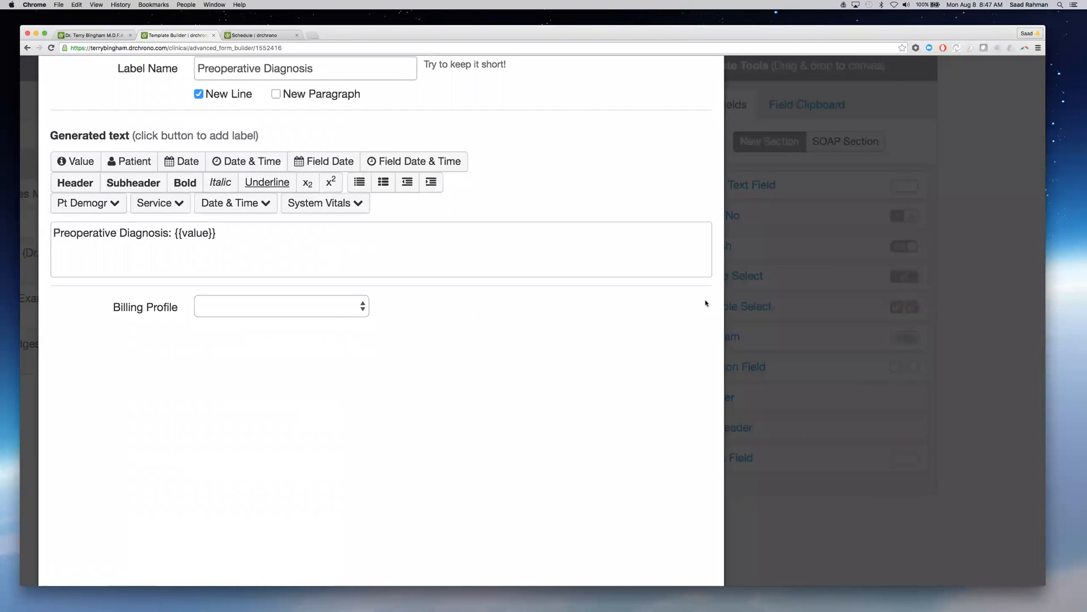
pyautogui.scroll(-5, 706, 303)
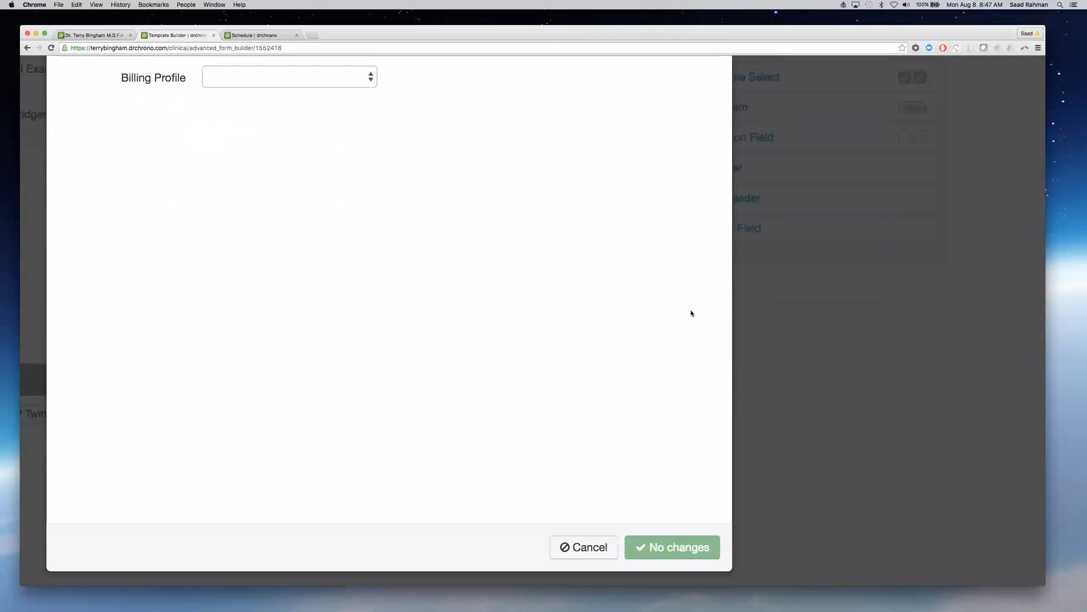
pyautogui.scroll(-2, 650, 461)
pyautogui.click(607, 498)
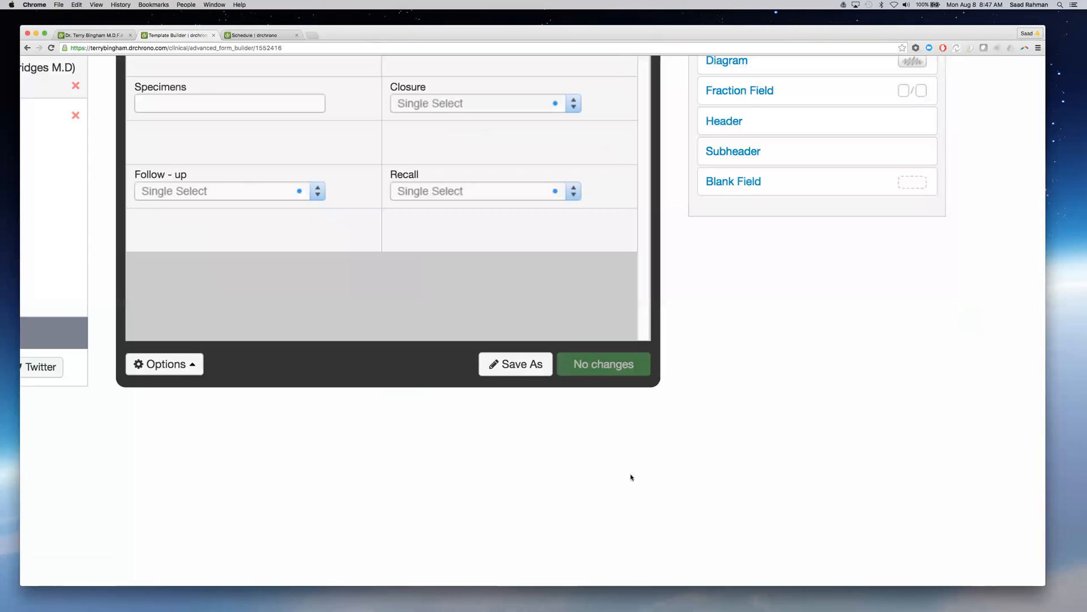
pyautogui.hscroll(-3, 631, 476)
pyautogui.scroll(5, 631, 477)
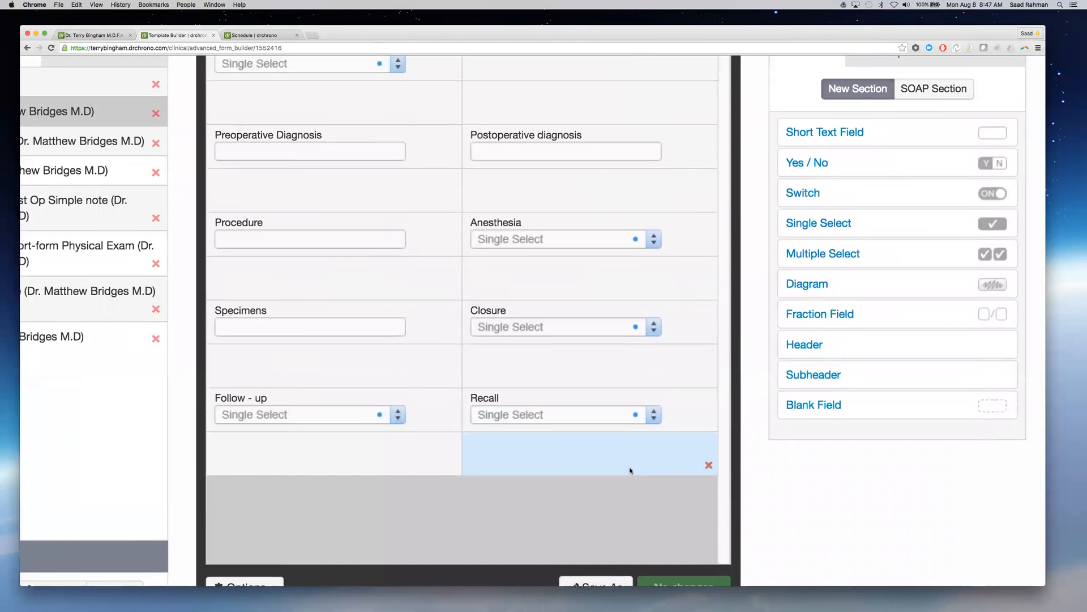
pyautogui.hscroll(-6, 630, 470)
pyautogui.scroll(2, 631, 470)
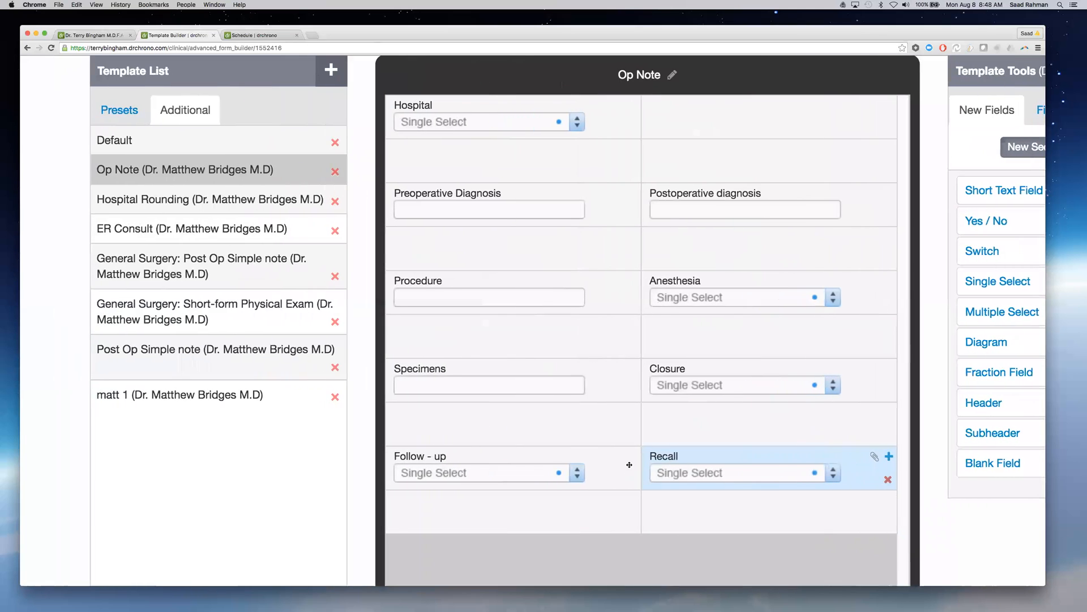
pyautogui.hscroll(-1, 629, 465)
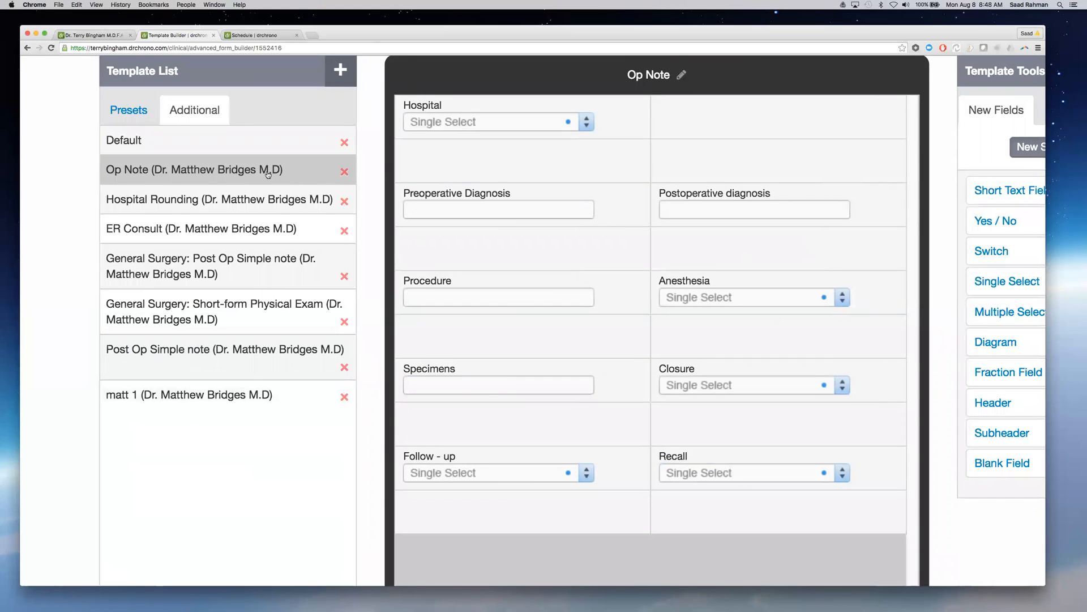
# Open the Template Archive in a new browser tab, view the restorable templates, and close that tab
pyautogui.scroll(5, 266, 175)
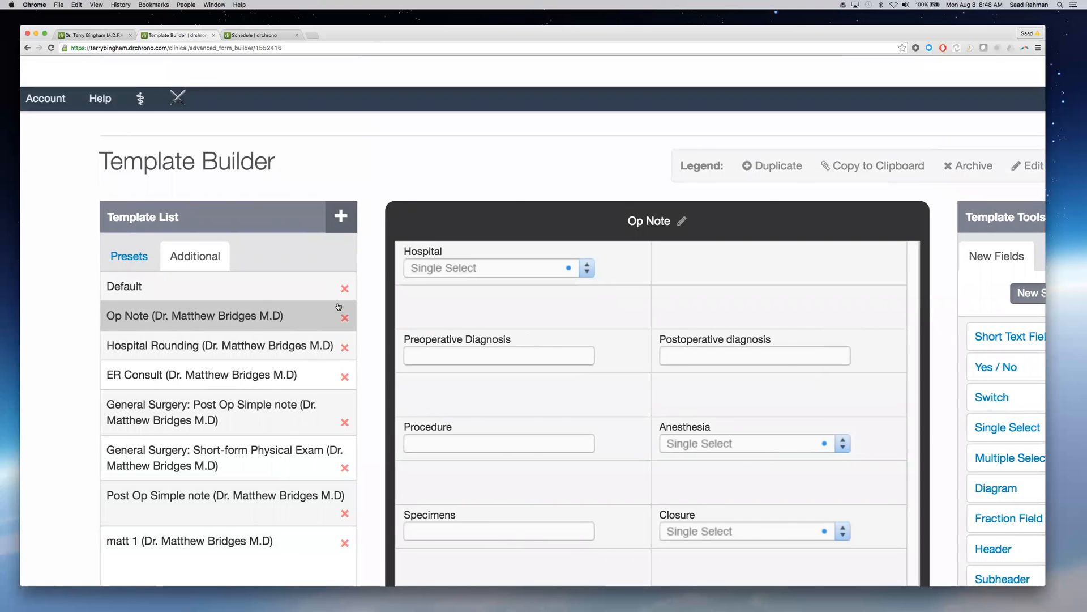
pyautogui.hscroll(-10, 339, 304)
pyautogui.moveTo(146, 99)
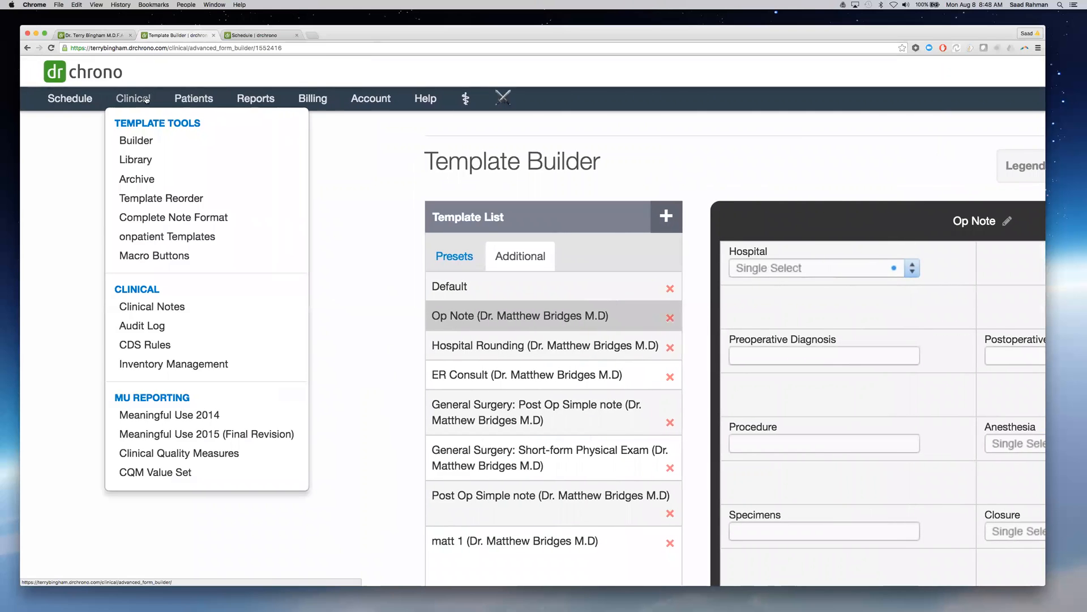
pyautogui.rightClick(146, 175)
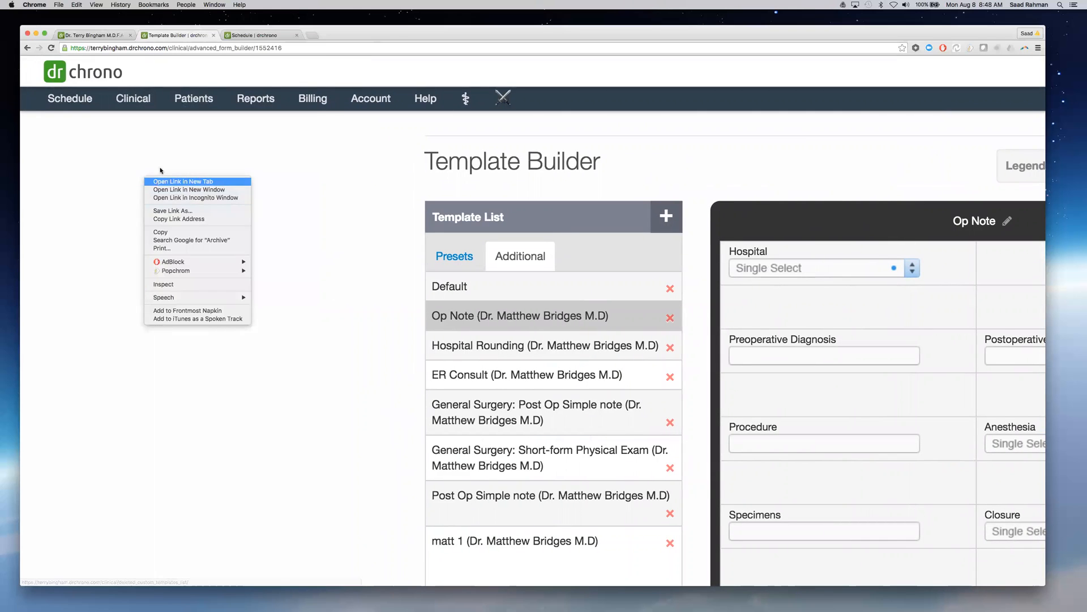
pyautogui.click(163, 181)
pyautogui.click(261, 36)
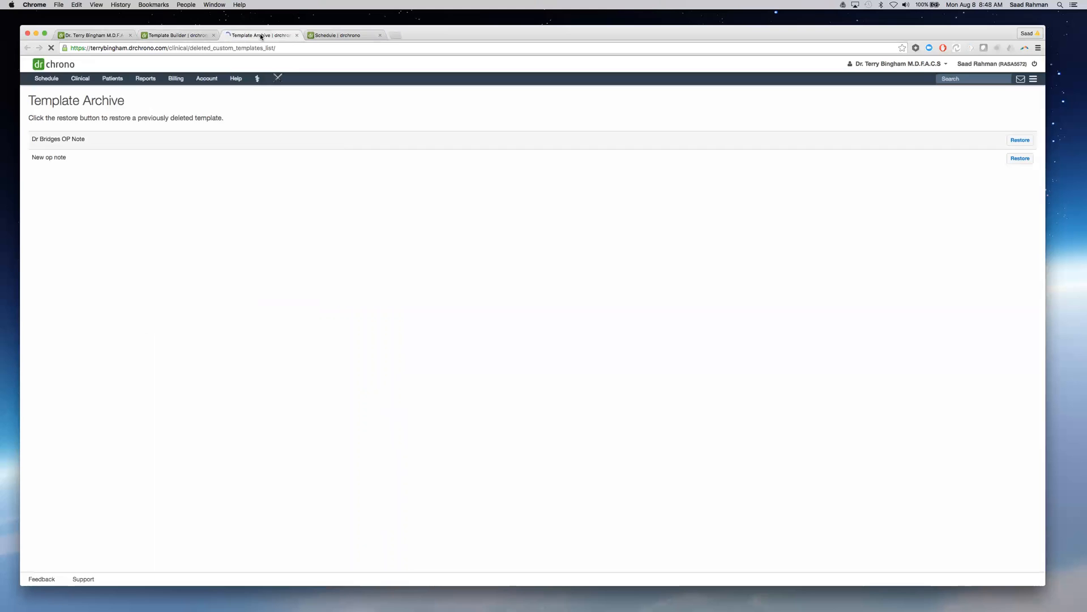
pyautogui.moveTo(277, 77)
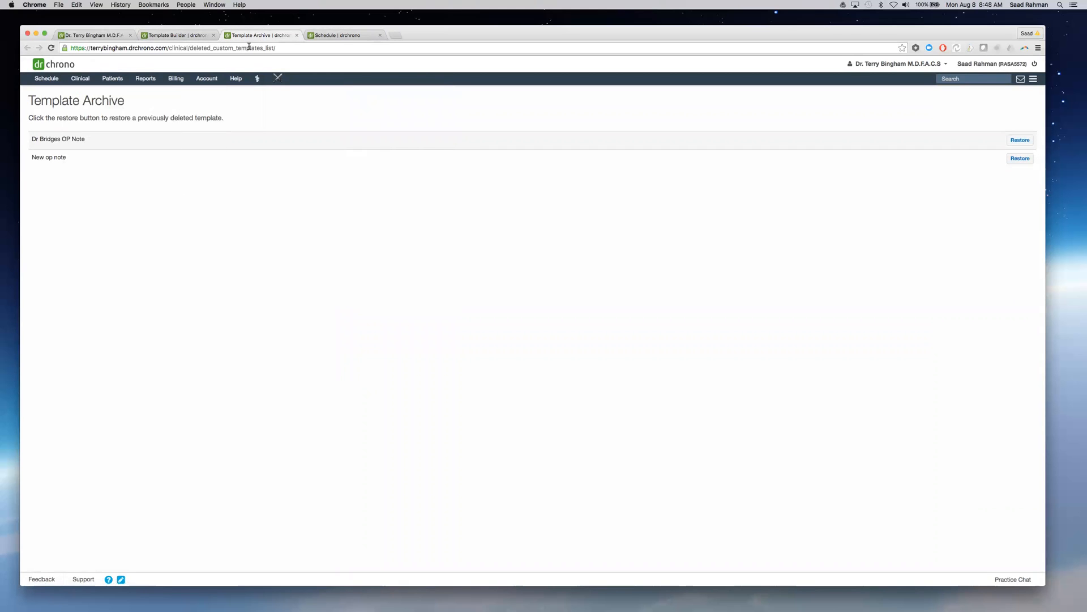
pyautogui.click(297, 35)
# Examine the additional templates and the Op Note layout, including its field grid, Share choices and save options
pyautogui.moveTo(371, 98)
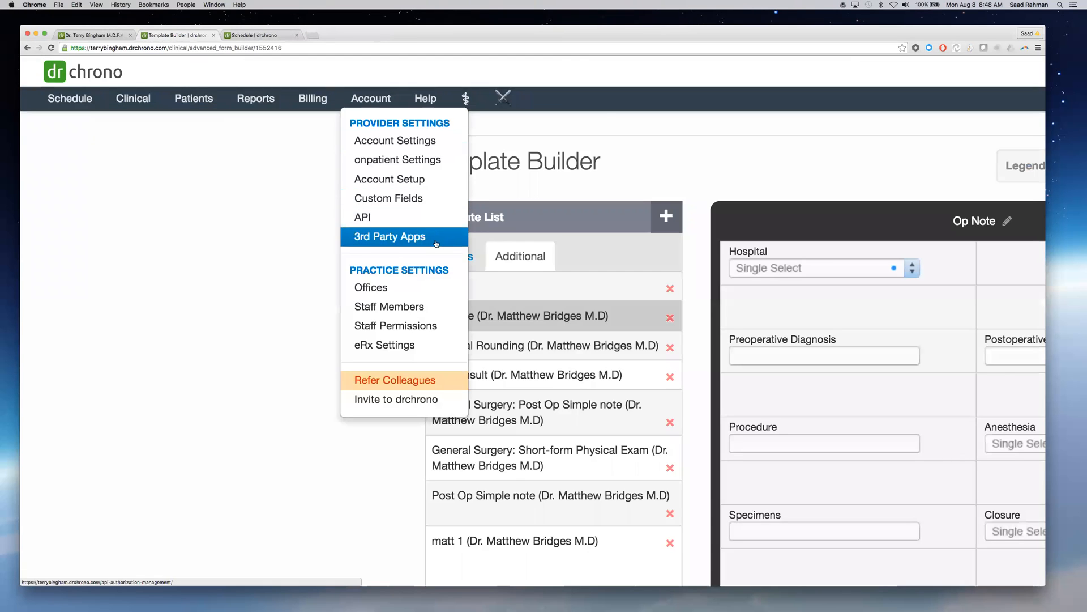
pyautogui.scroll(-5, 333, 332)
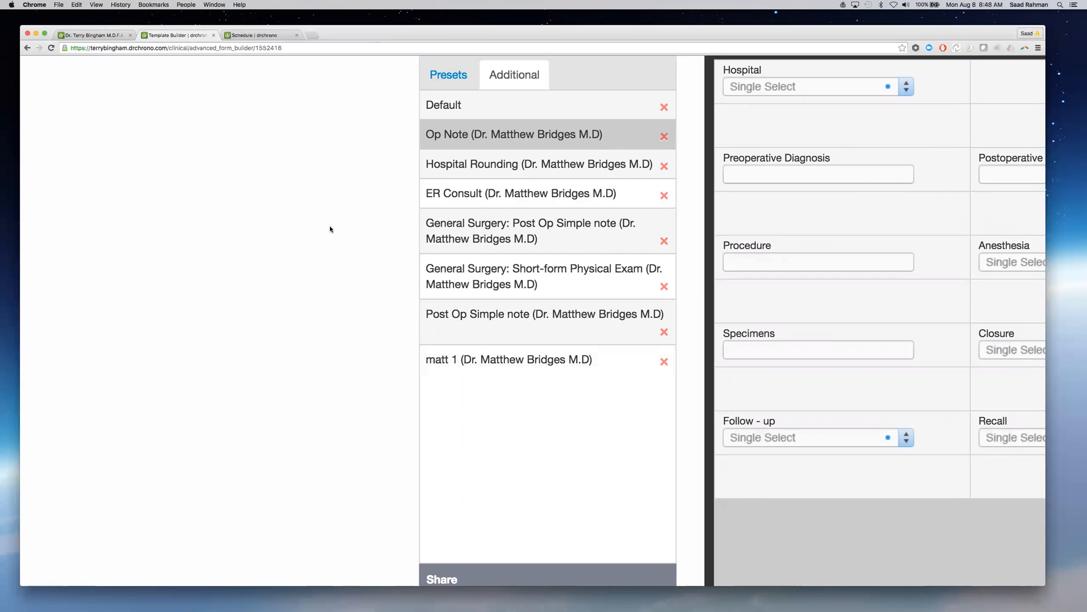
pyautogui.scroll(-2, 333, 227)
pyautogui.scroll(-6, 333, 227)
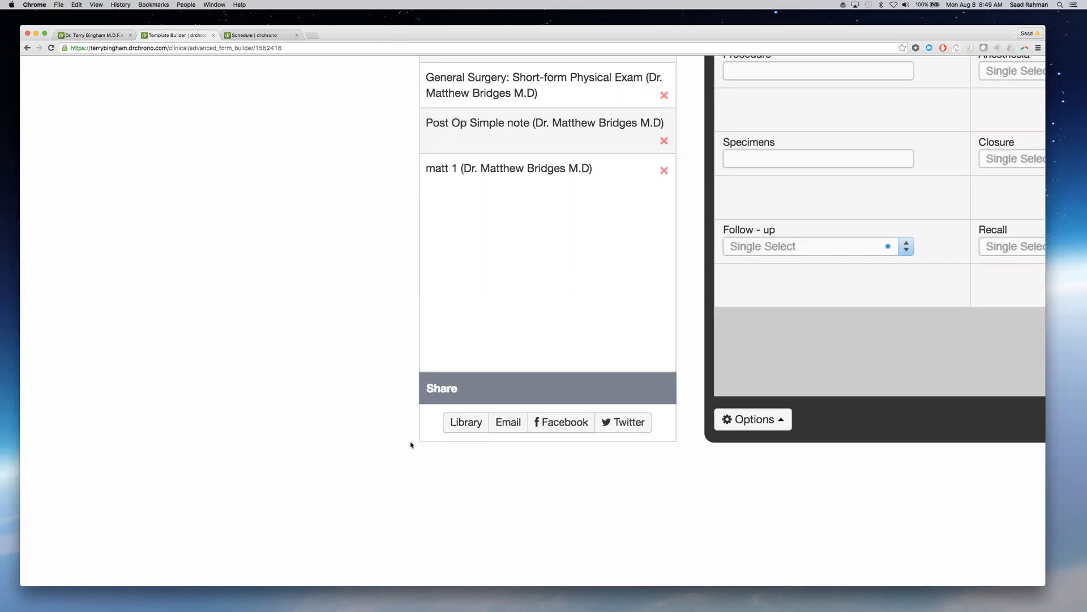
pyautogui.scroll(7, 180, 161)
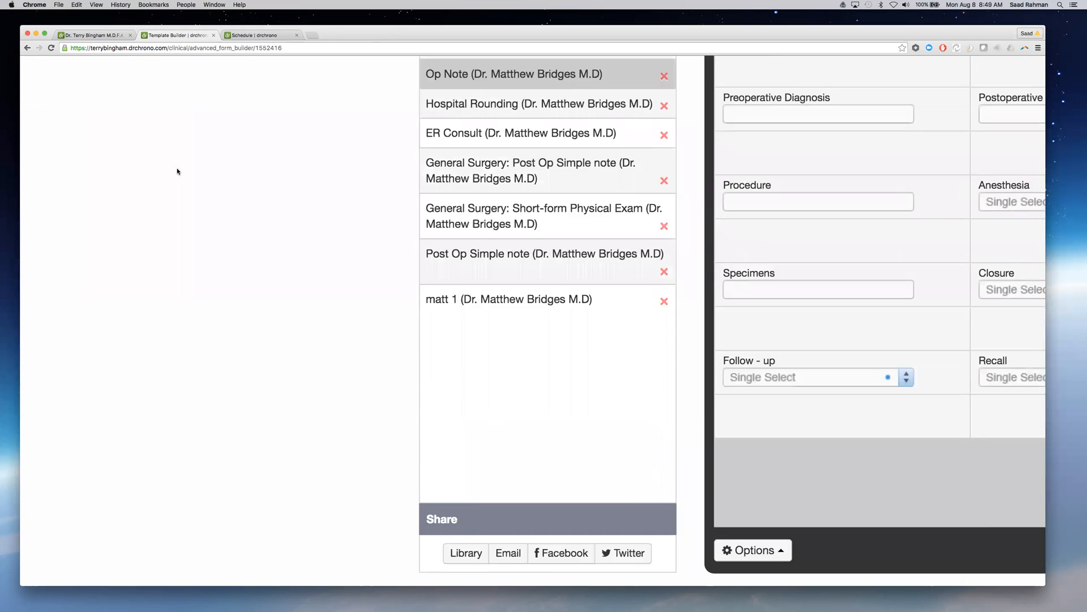
pyautogui.moveTo(136, 102)
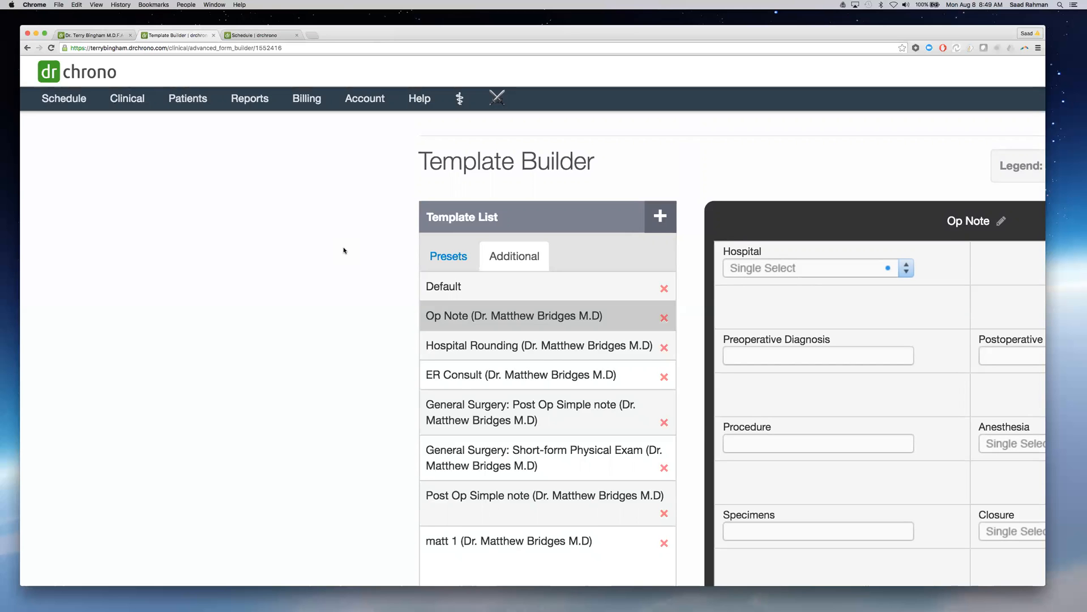
pyautogui.scroll(-10, 343, 251)
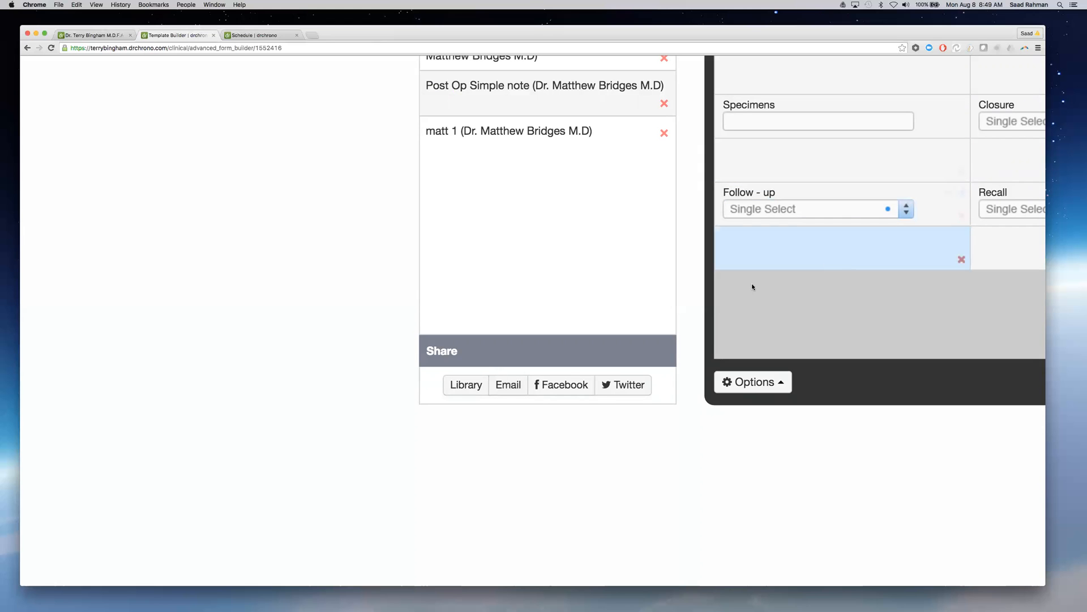
pyautogui.hscroll(5, 775, 317)
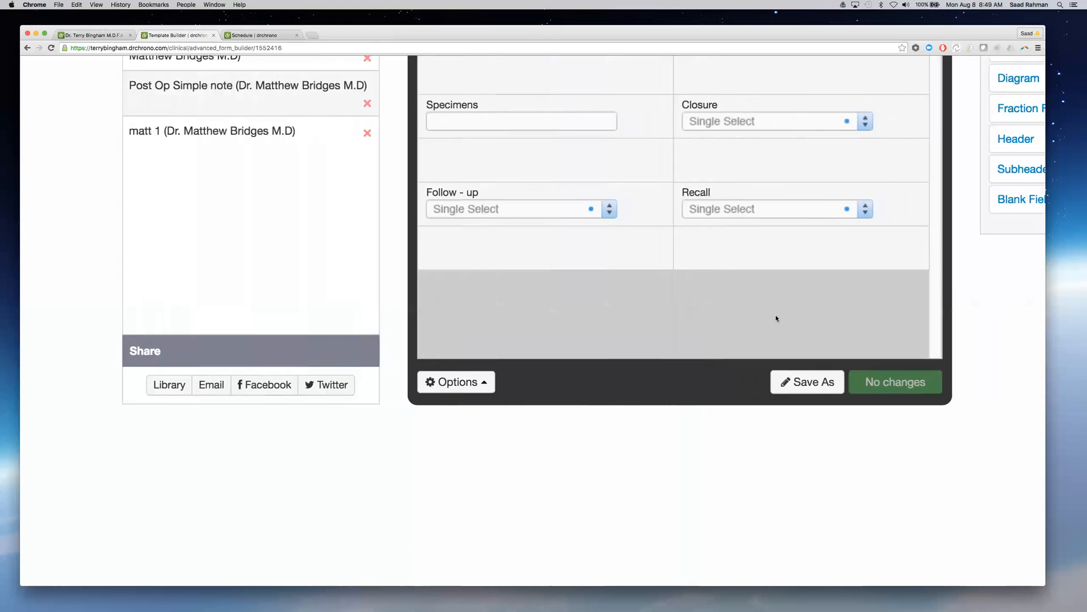
pyautogui.scroll(10, 776, 318)
pyautogui.scroll(-2, 776, 317)
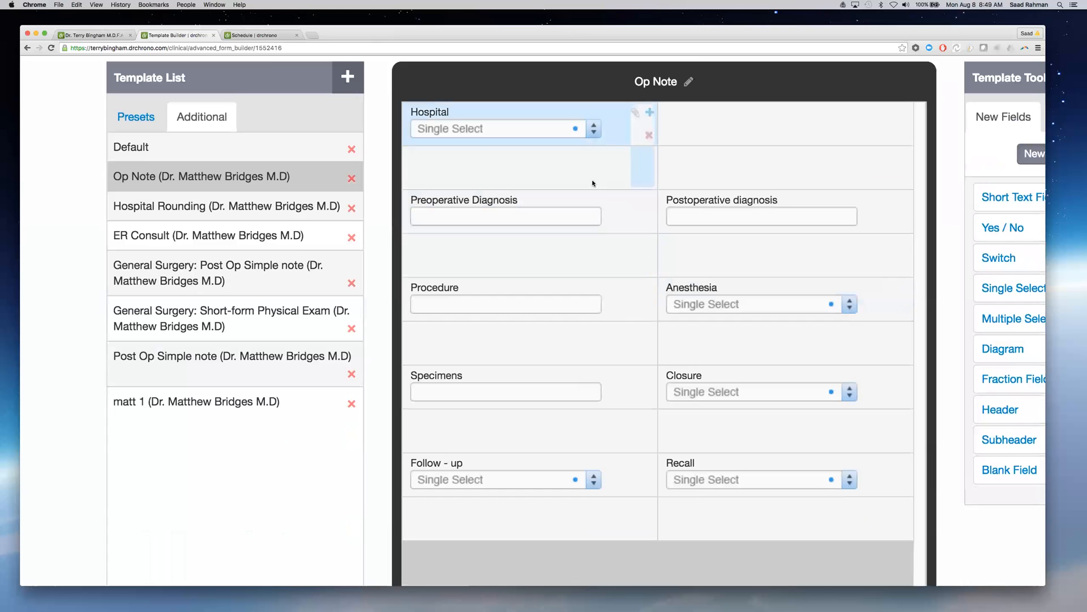
pyautogui.scroll(3, 694, 245)
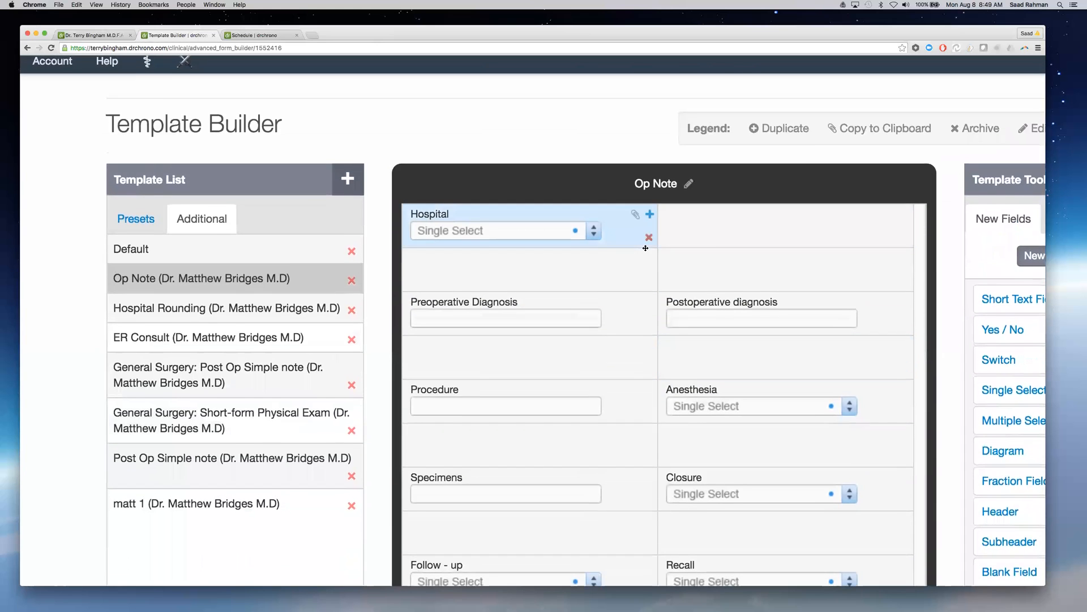
pyautogui.scroll(-10, 646, 248)
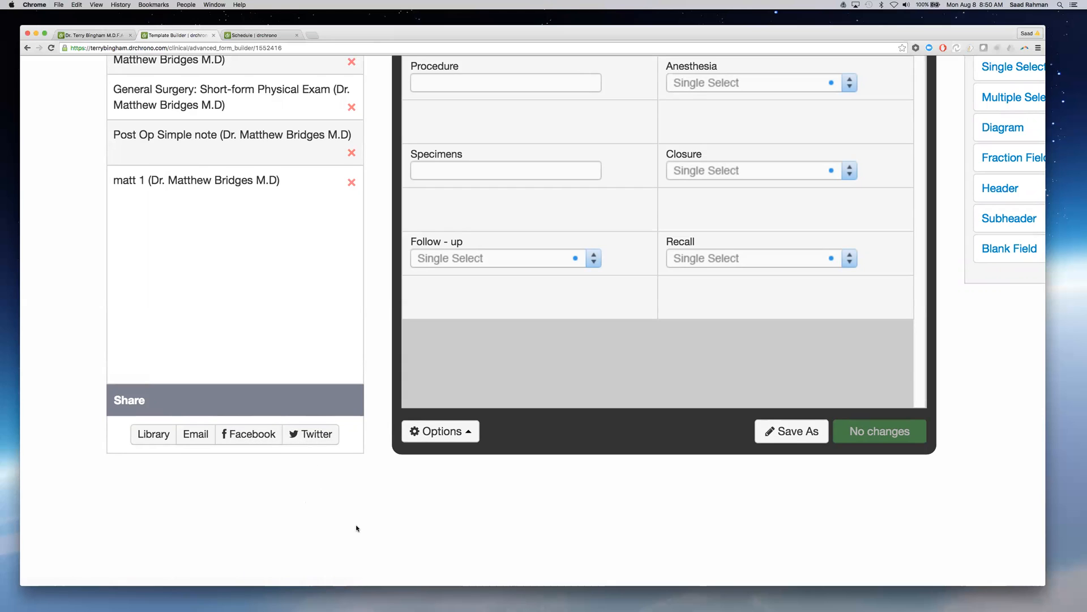
pyautogui.scroll(4, 356, 528)
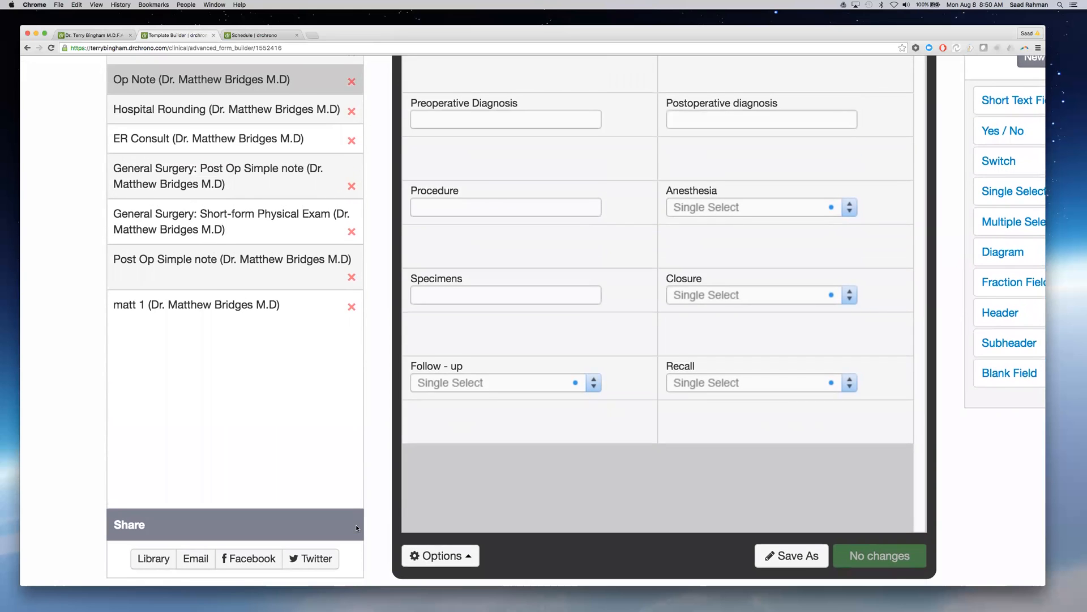
pyautogui.scroll(2, 356, 527)
pyautogui.scroll(-6, 356, 527)
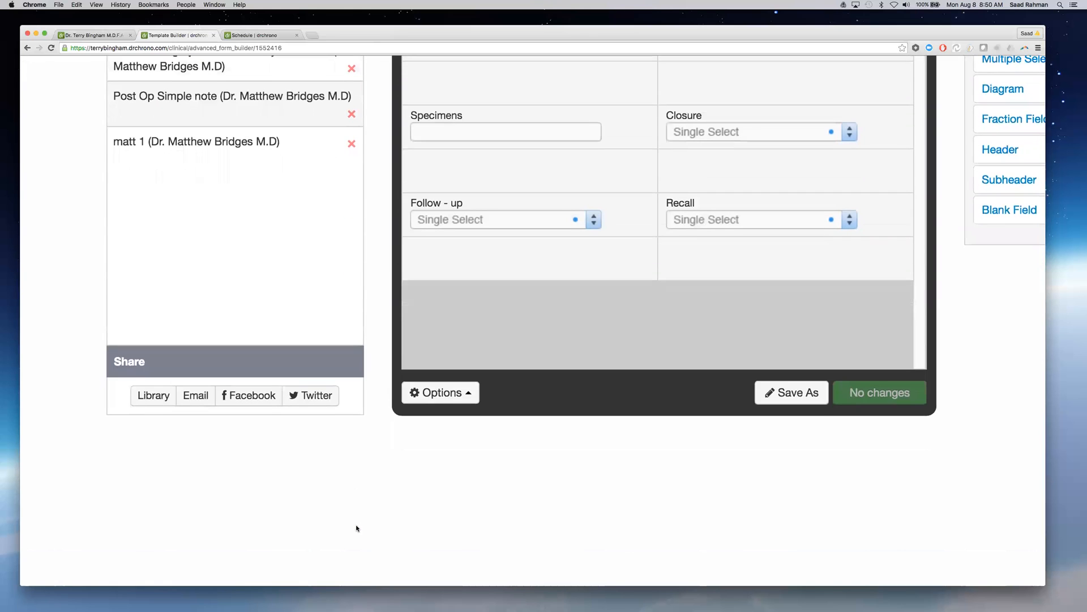
# Examine the Op Note template's field grid and the field types available for adding to it, from Short Text Field to Blank Field
pyautogui.scroll(12, 356, 528)
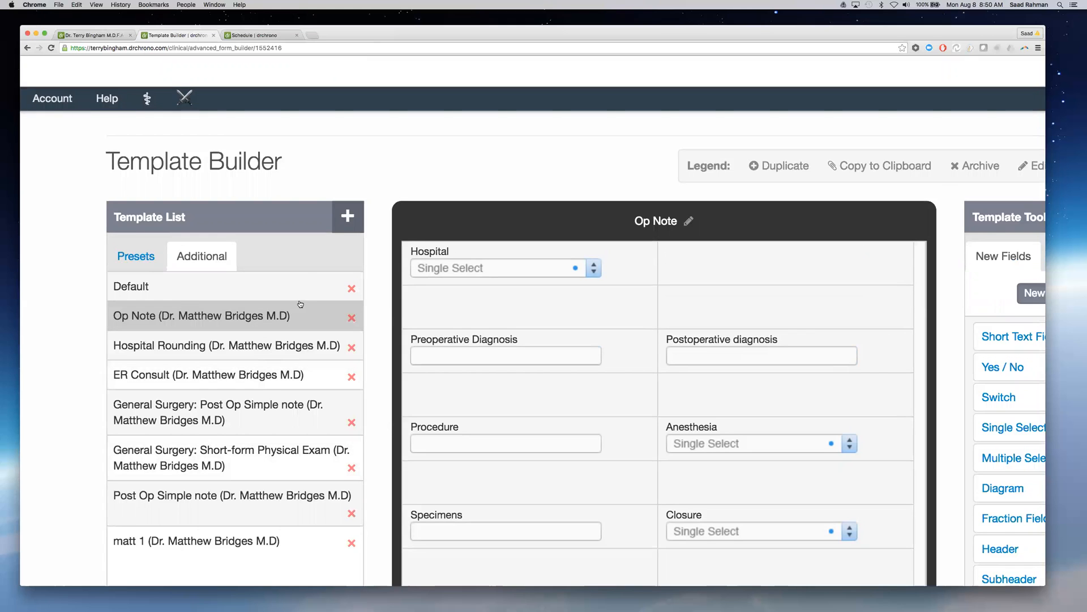
pyautogui.scroll(-5, 340, 263)
pyautogui.hscroll(8, 357, 257)
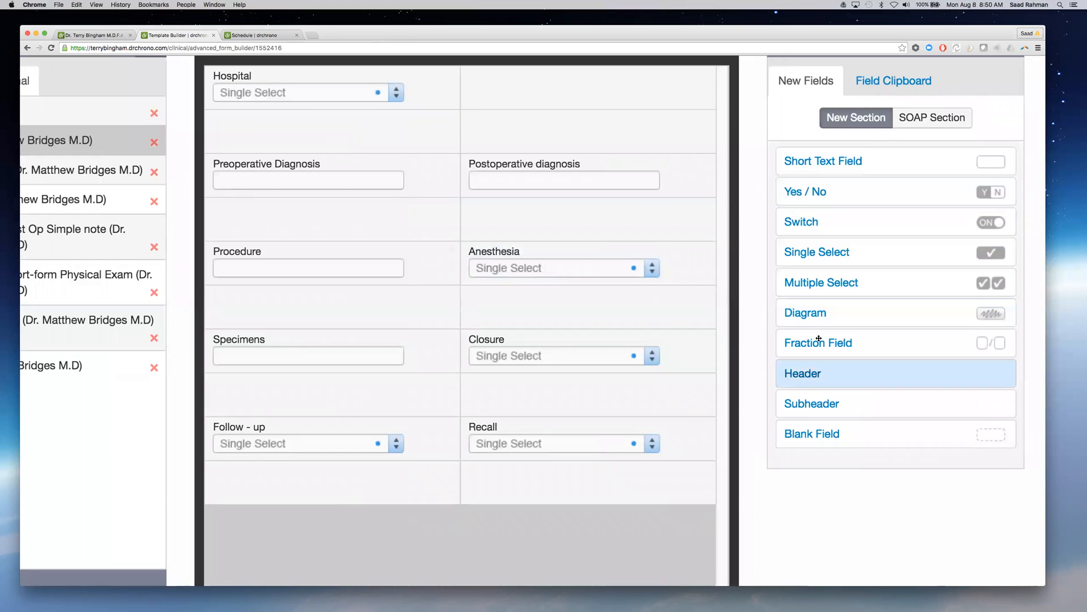
pyautogui.moveTo(801, 362); pyautogui.dragTo(621, 496)
pyautogui.hscroll(-3, 621, 495)
pyautogui.scroll(3, 621, 495)
pyautogui.hscroll(-3, 621, 496)
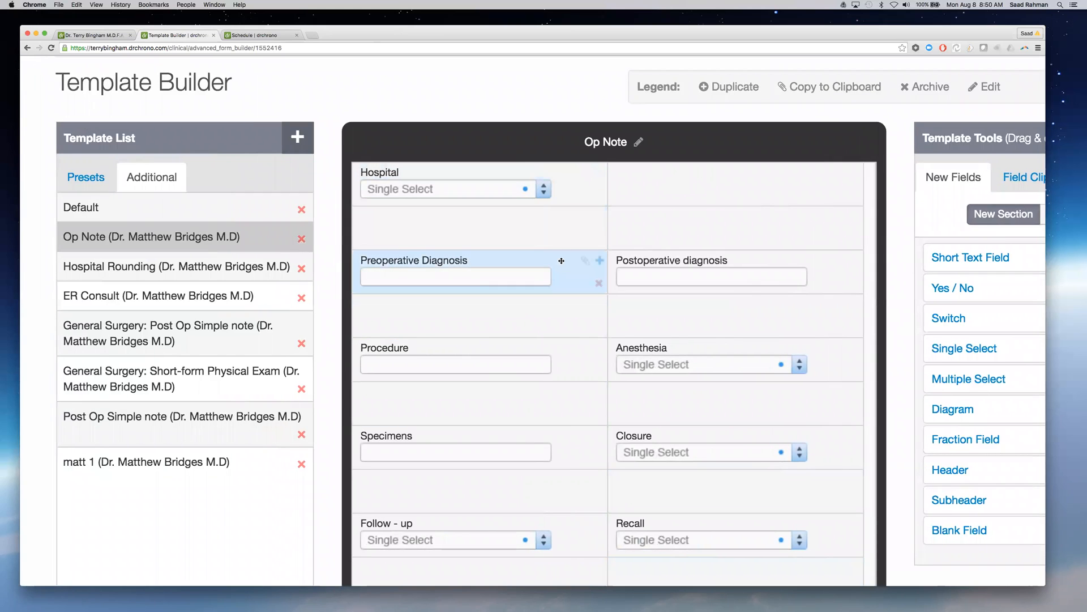
pyautogui.scroll(-3, 538, 223)
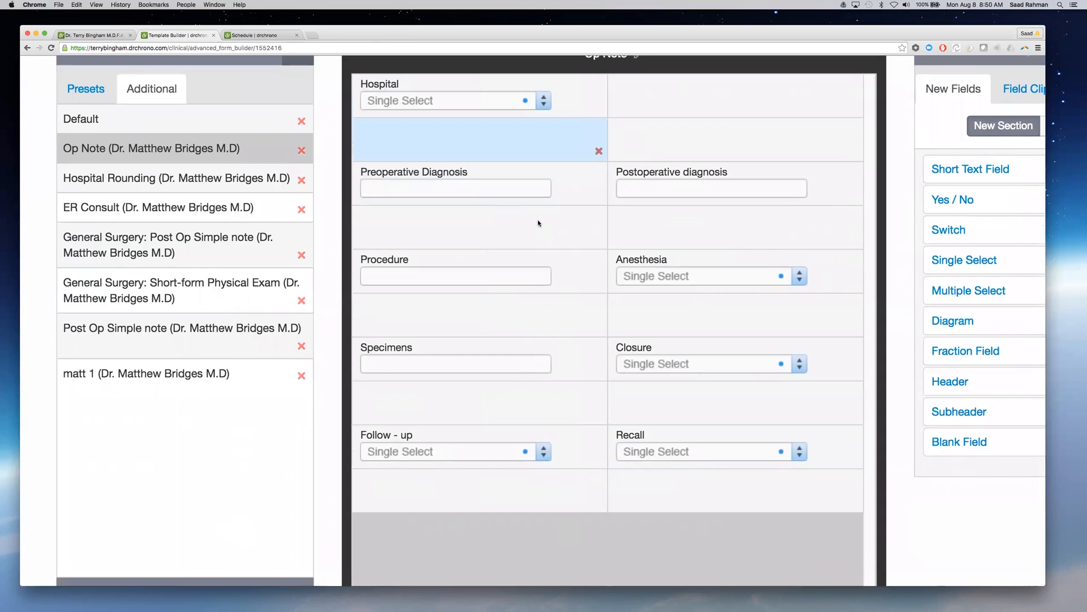
pyautogui.hscroll(2, 538, 222)
pyautogui.hscroll(1, 539, 222)
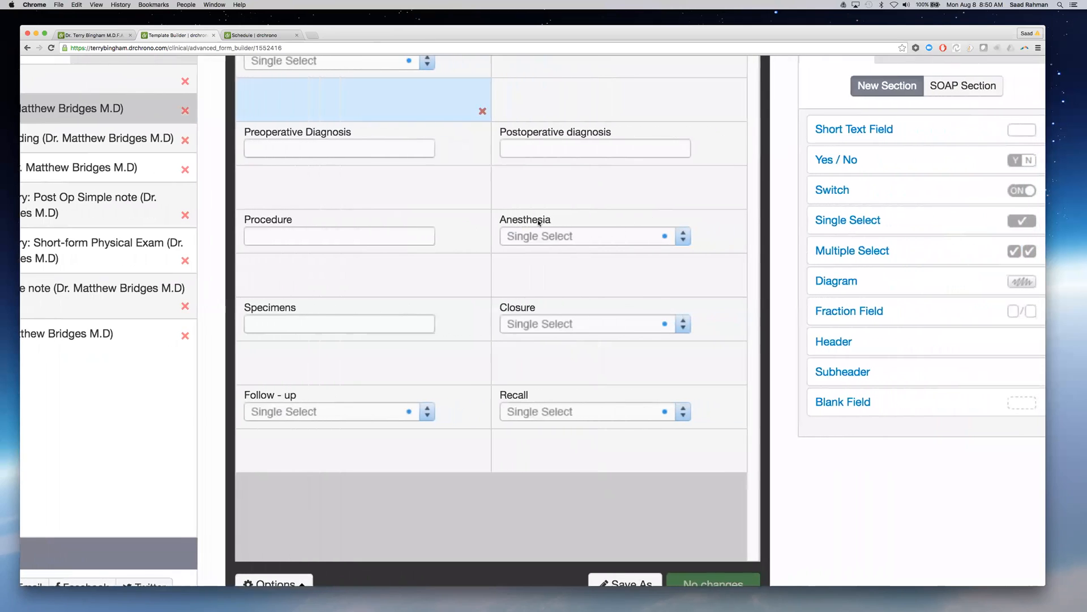
pyautogui.scroll(1, 539, 223)
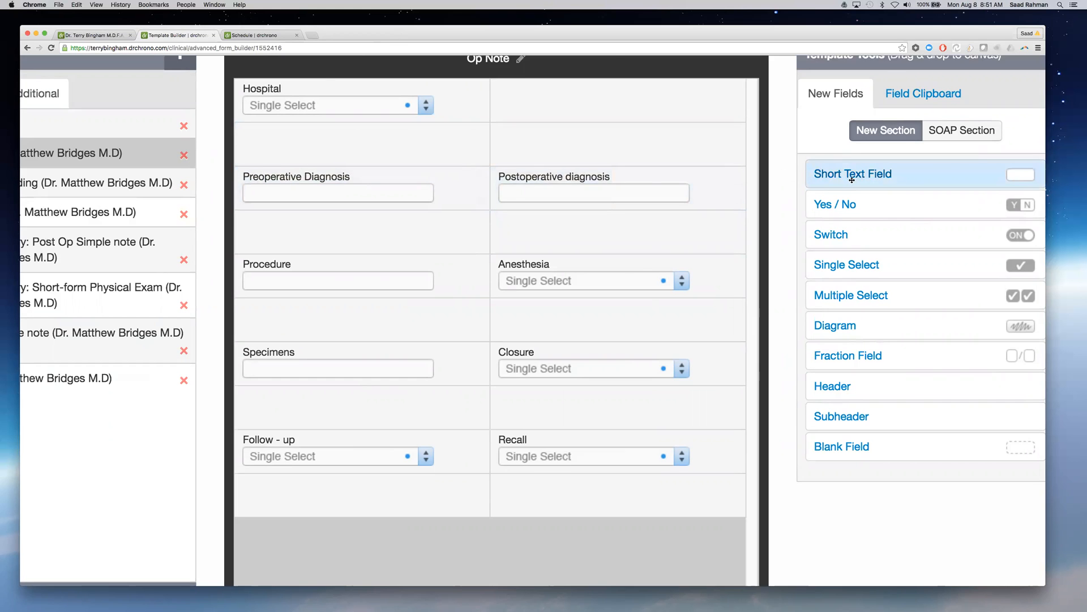
pyautogui.hscroll(-3, 809, 185)
pyautogui.hscroll(5, 850, 193)
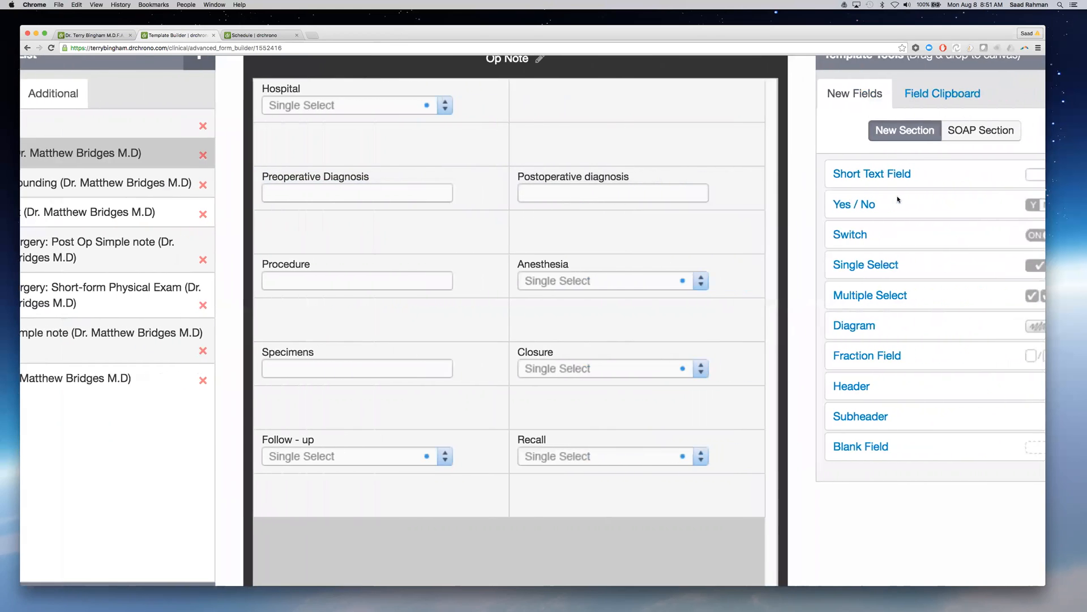
pyautogui.hscroll(1, 898, 199)
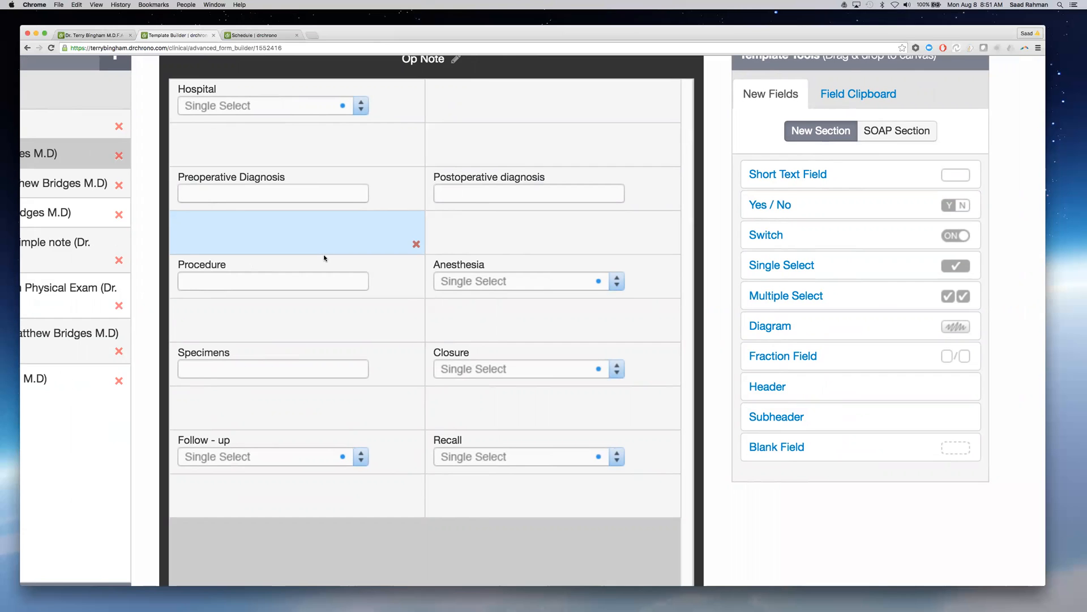
# Open the Preoperative Diagnosis field's settings and delete the {{value}} placeholder from its generated text
pyautogui.click(373, 175)
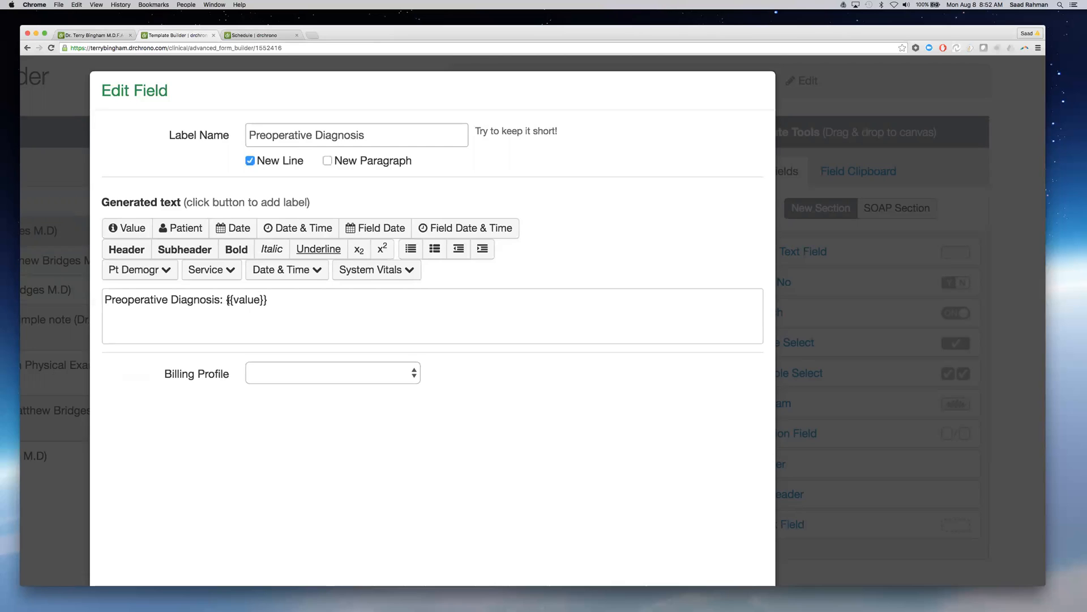
pyautogui.moveTo(224, 300); pyautogui.dragTo(267, 303)
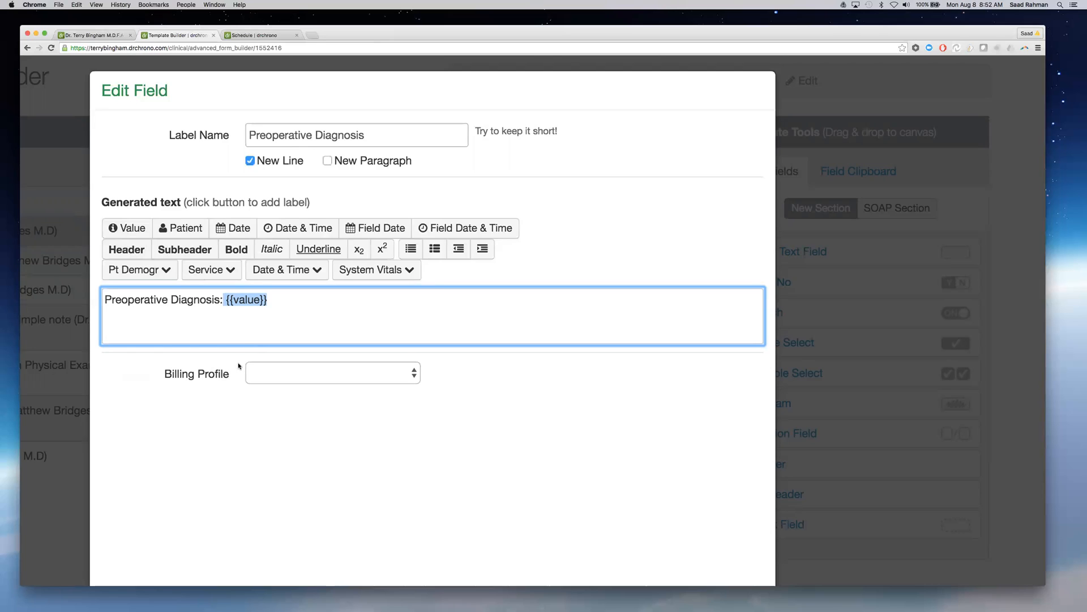
pyautogui.click(259, 301)
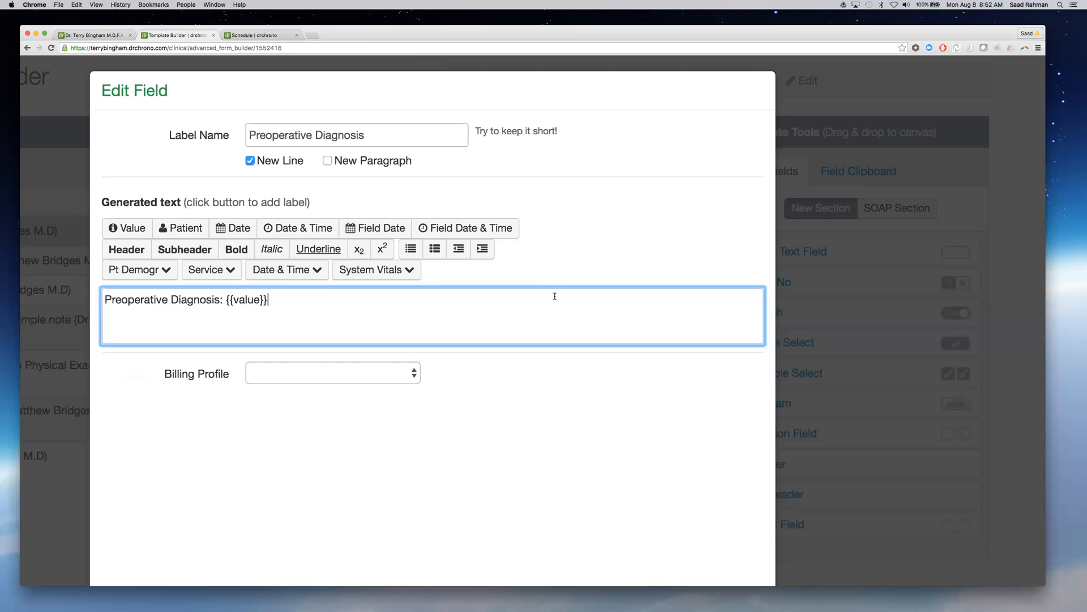
pyautogui.press('BackSpace')
pyautogui.press('BackSpace')
pyautogui.press('BackSpace')
pyautogui.press('BackSpace')
pyautogui.press('BackSpace')
pyautogui.press('BackSpace')
pyautogui.press('BackSpace')
pyautogui.press('BackSpace')
pyautogui.press('BackSpace')
pyautogui.press('BackSpace')
# Reinsert the {{value}} placeholder on the same line as the "Preoperative Diagnosis:" label in the generated text
pyautogui.scroll(-10, 517, 429)
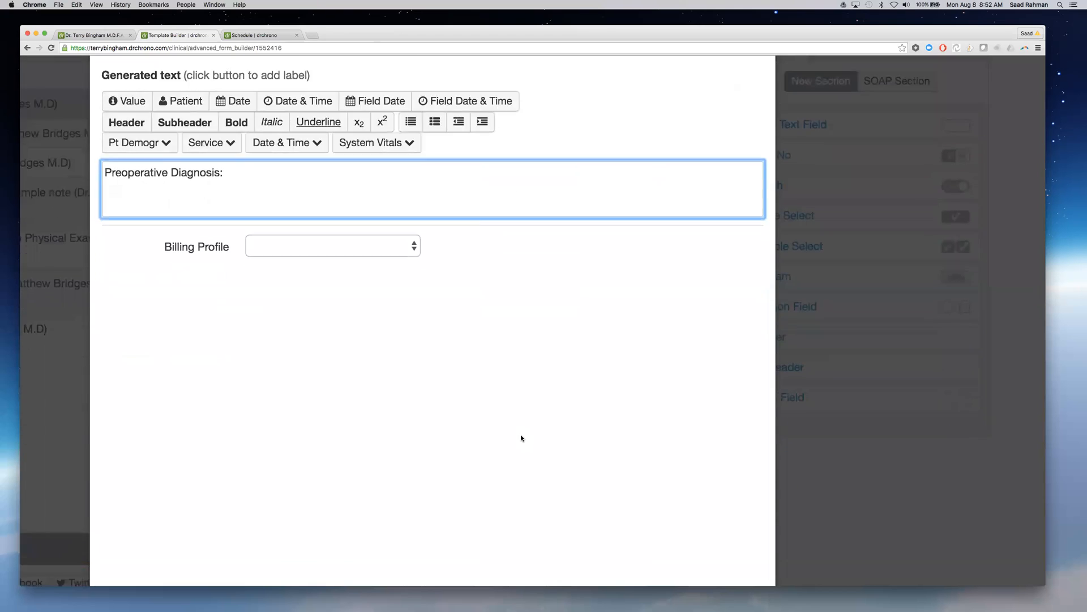
pyautogui.scroll(8, 508, 349)
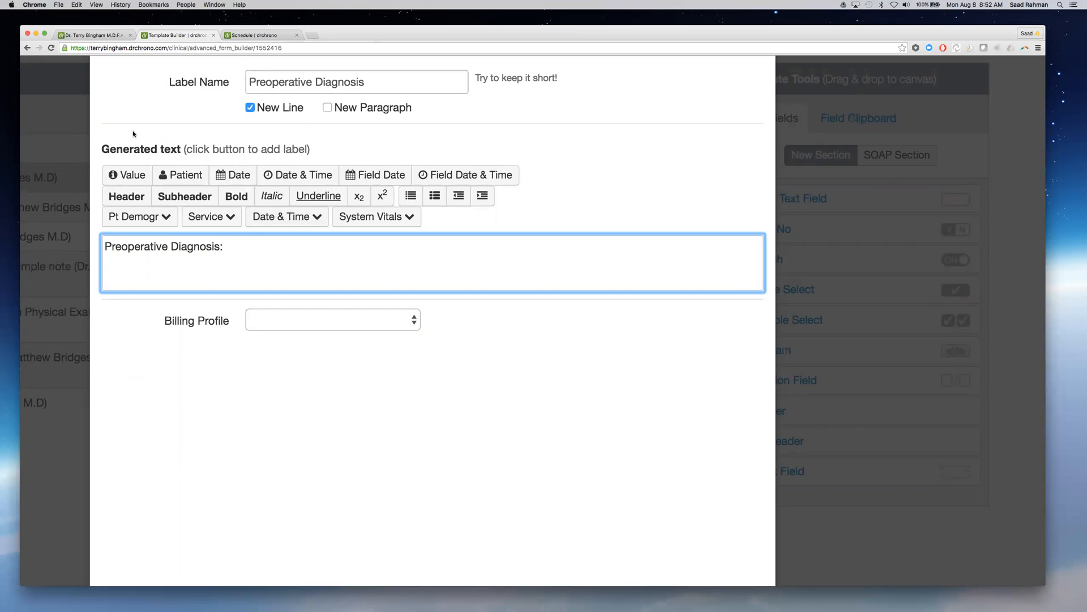
pyautogui.click(127, 172)
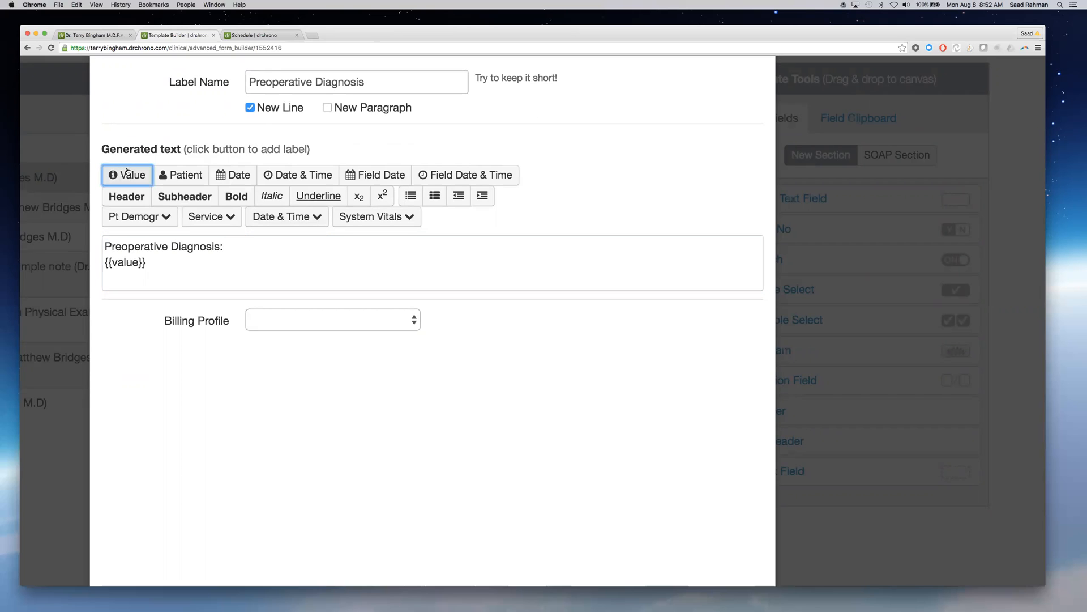
pyautogui.click(105, 261)
pyautogui.press('BackSpace')
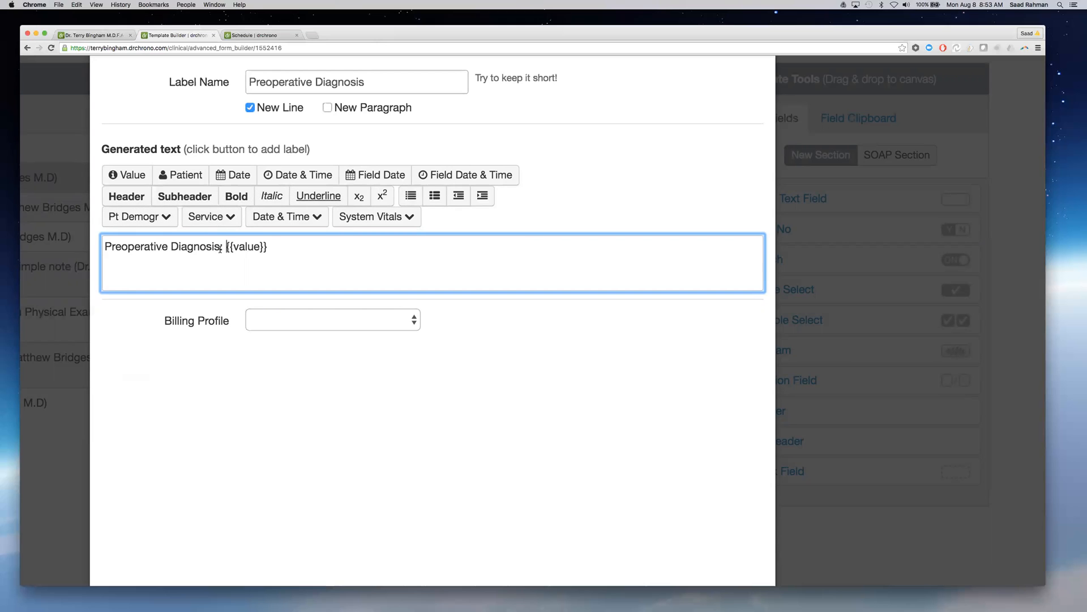
# Make the "Preoperative Diagnosis" label in the generated text bold, and remove the bold formatting again
pyautogui.moveTo(221, 248); pyautogui.dragTo(100, 245)
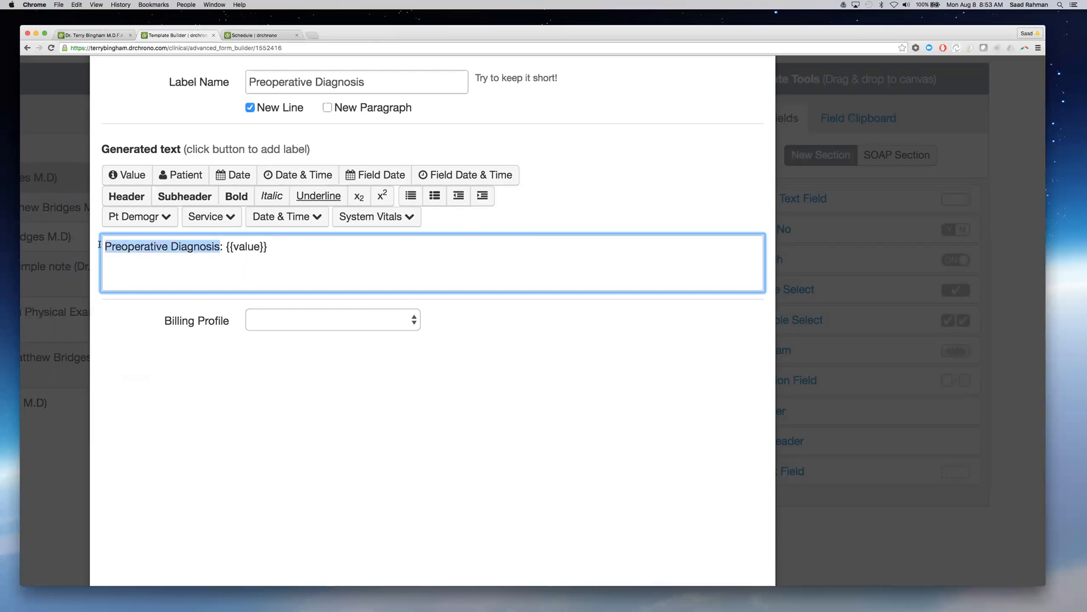
pyautogui.click(236, 196)
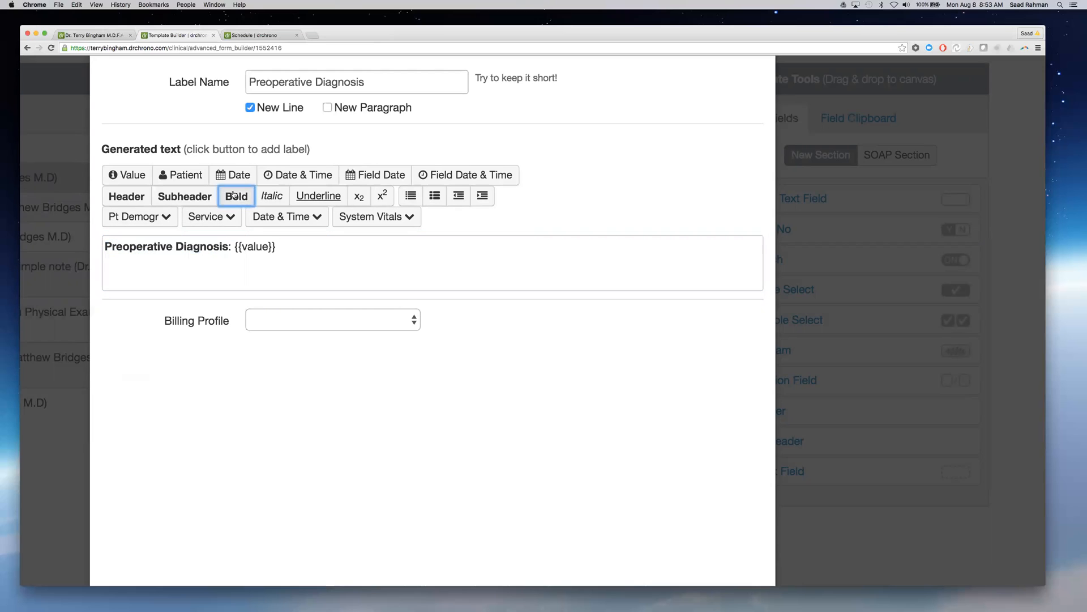
pyautogui.click(282, 266)
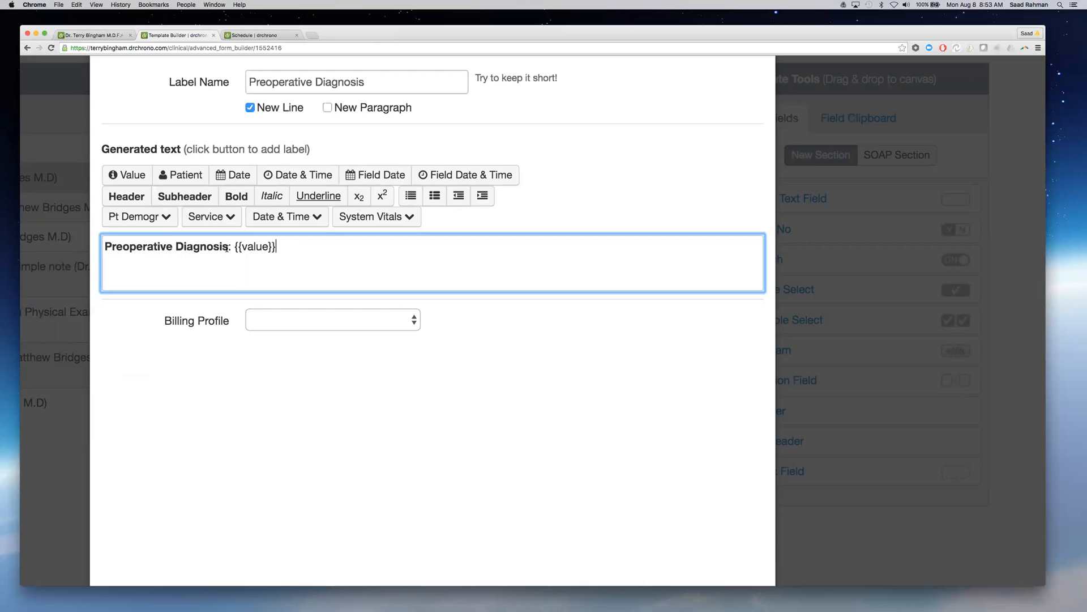
pyautogui.moveTo(229, 246); pyautogui.dragTo(105, 242)
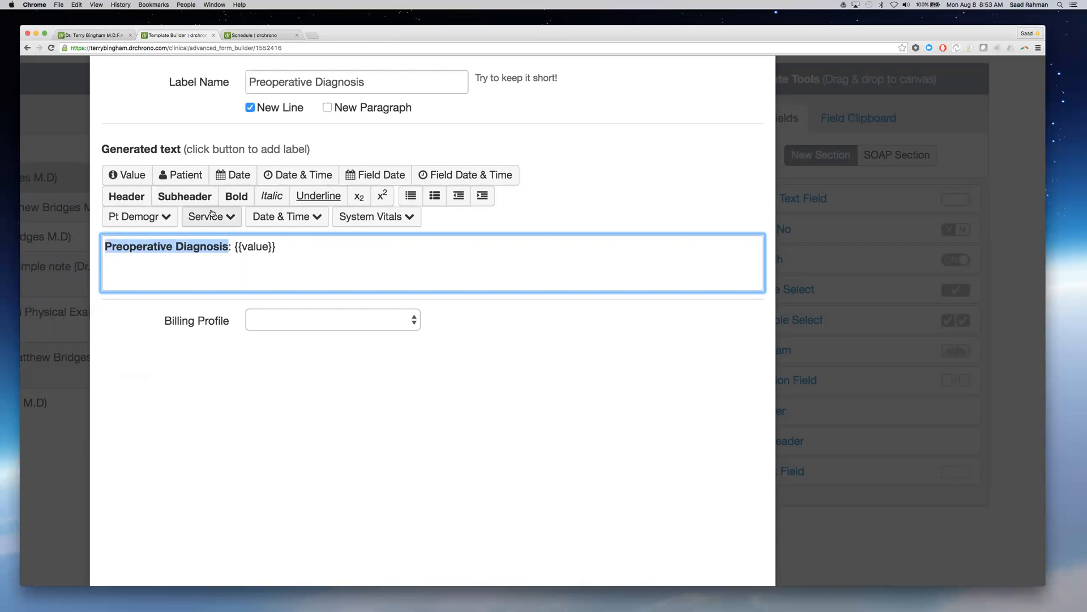
pyautogui.click(236, 198)
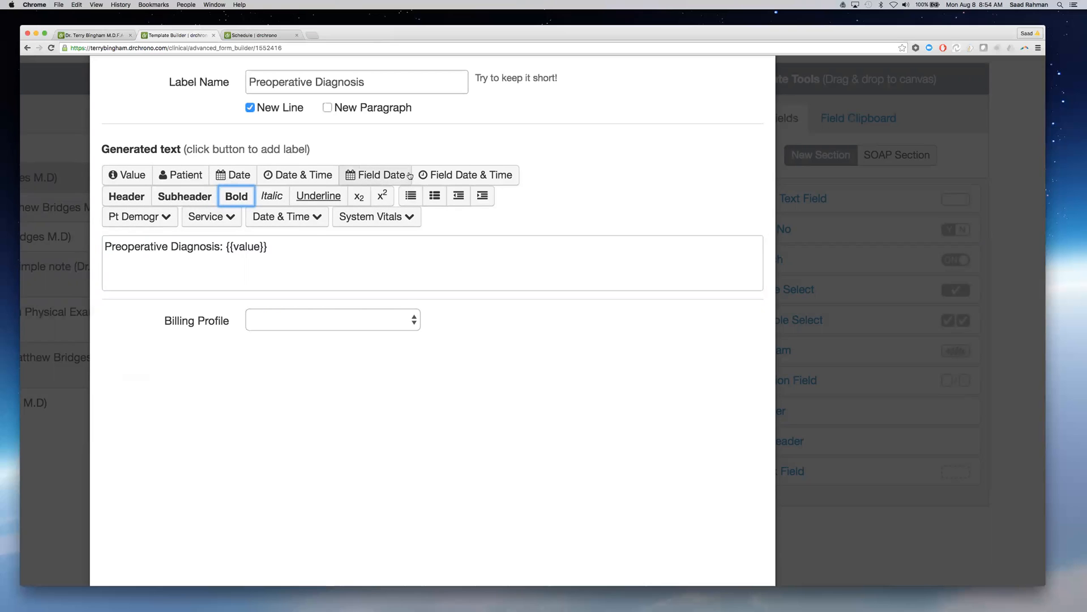
# View the patient demographics, service, and date and time placeholder lists, and close the Preoperative Diagnosis field without saving
pyautogui.click(160, 220)
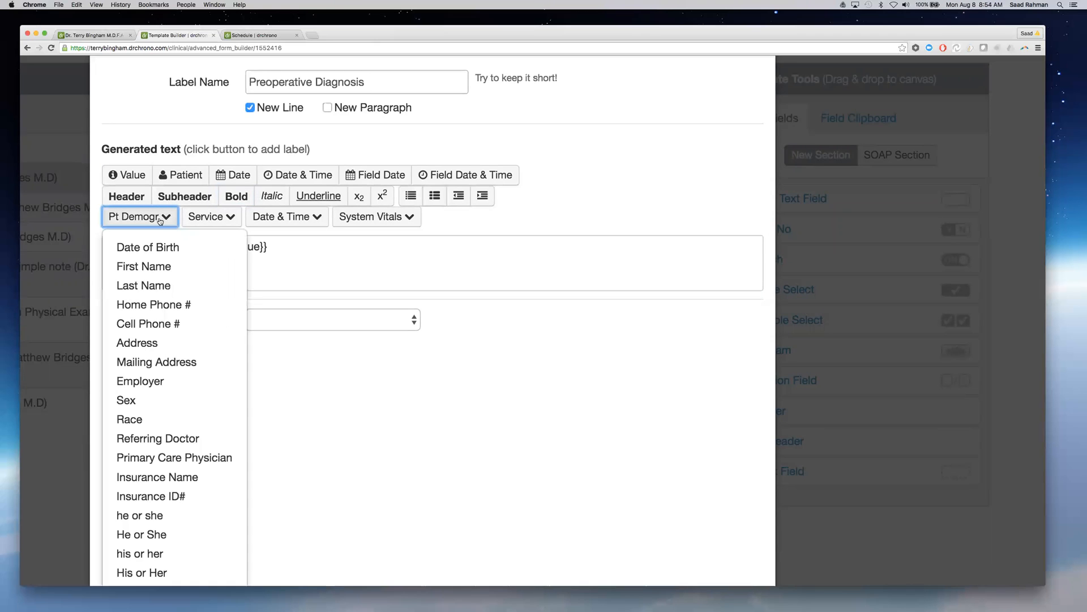
pyautogui.scroll(-3, 159, 266)
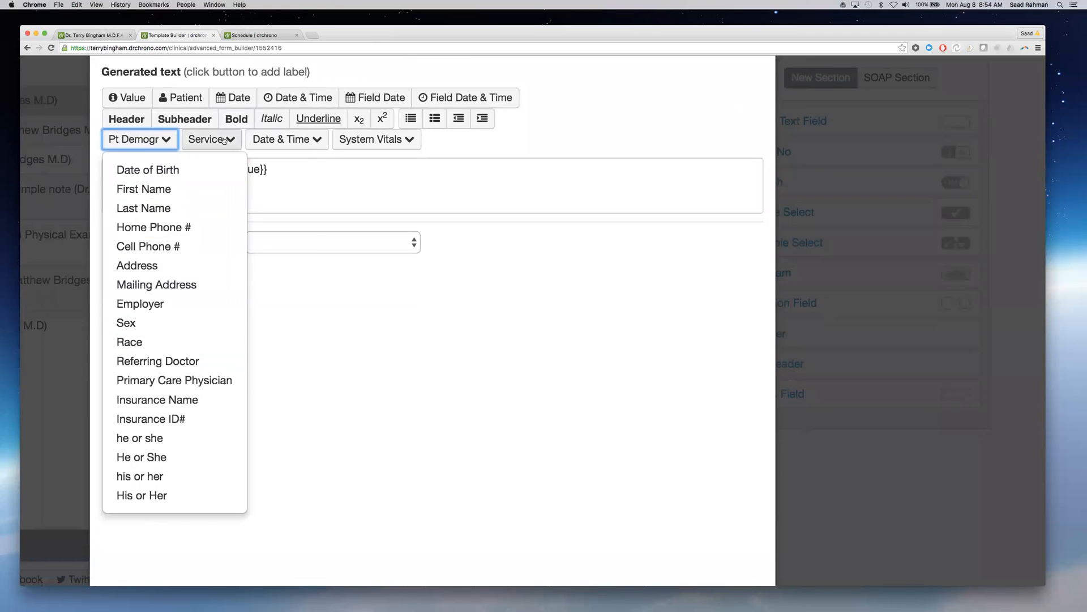
pyautogui.click(225, 140)
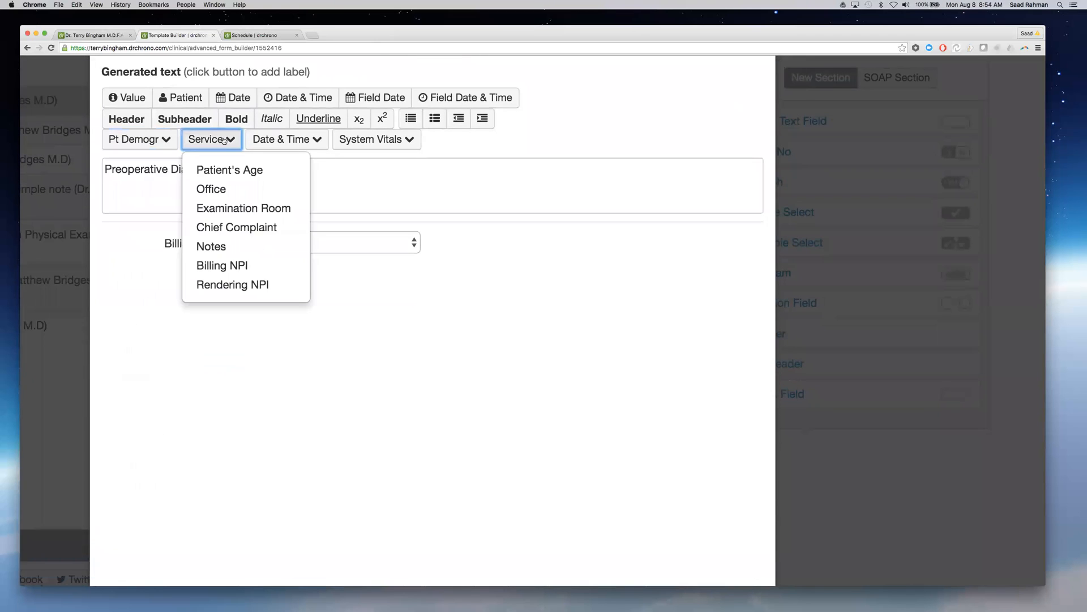
pyautogui.click(276, 137)
pyautogui.rightClick(520, 286)
pyautogui.click(487, 311)
pyautogui.click(487, 311)
pyautogui.scroll(3, 488, 311)
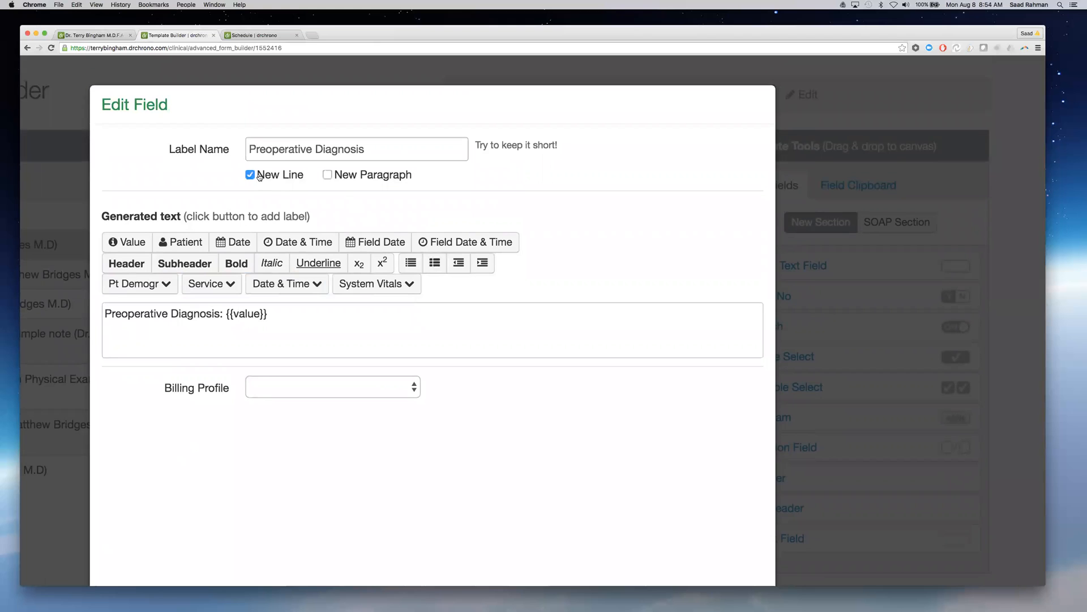
pyautogui.scroll(-5, 583, 487)
pyautogui.scroll(-5, 623, 536)
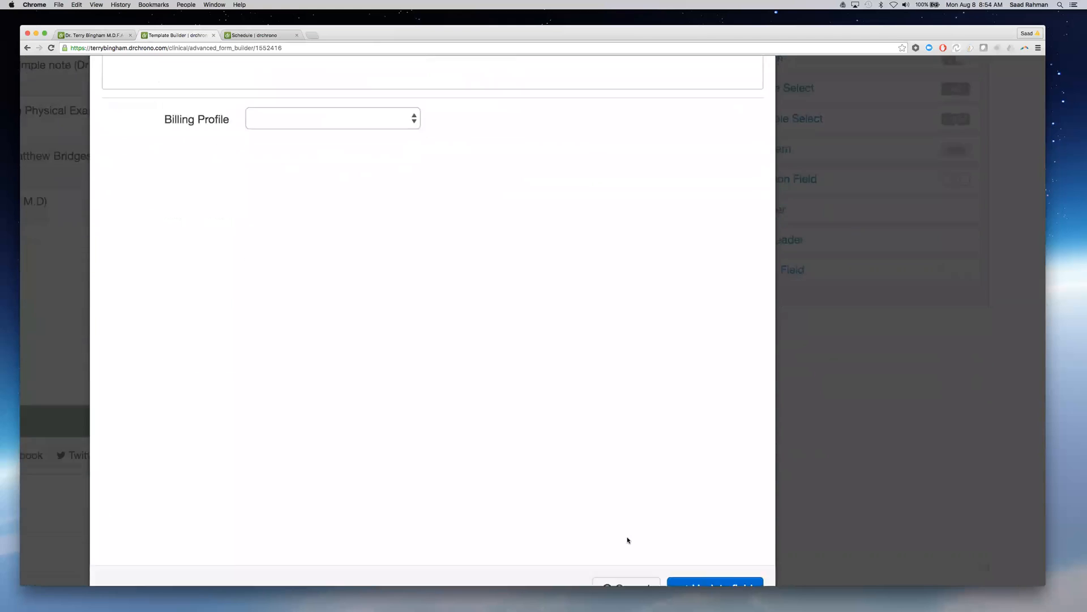
pyautogui.click(654, 477)
pyautogui.scroll(10, 566, 328)
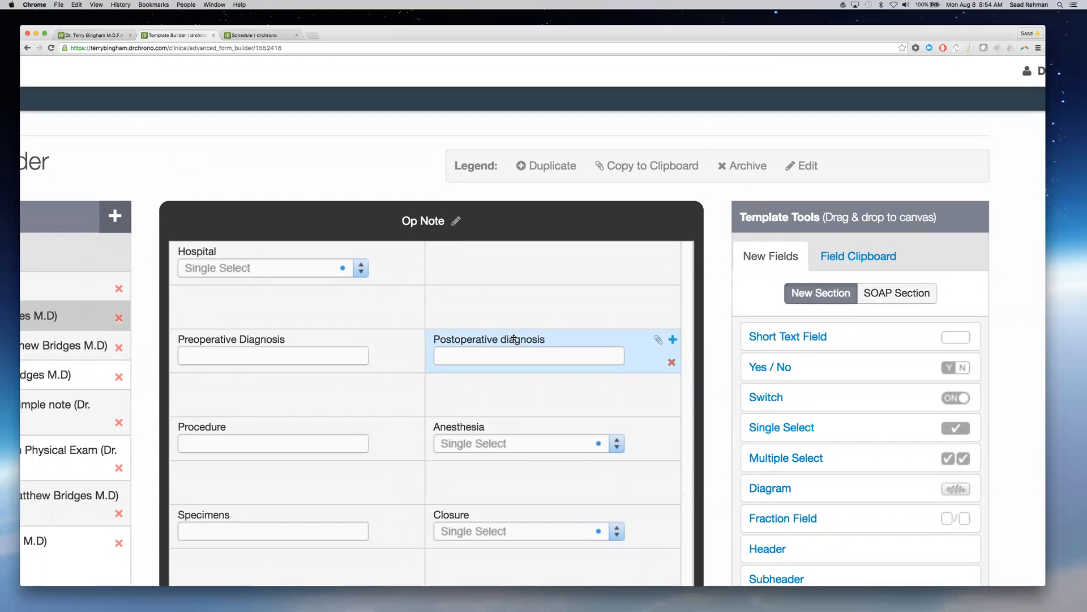
# Turn off New Line for the Postoperative diagnosis field and cancel the edit
pyautogui.doubleClick(514, 338)
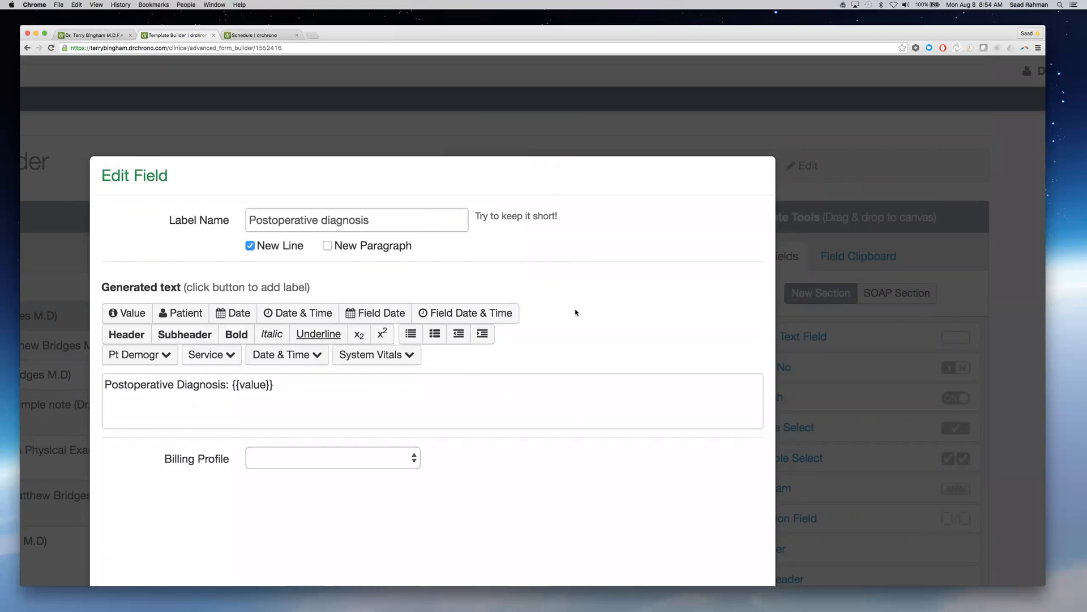
pyautogui.scroll(-3, 576, 312)
pyautogui.click(250, 106)
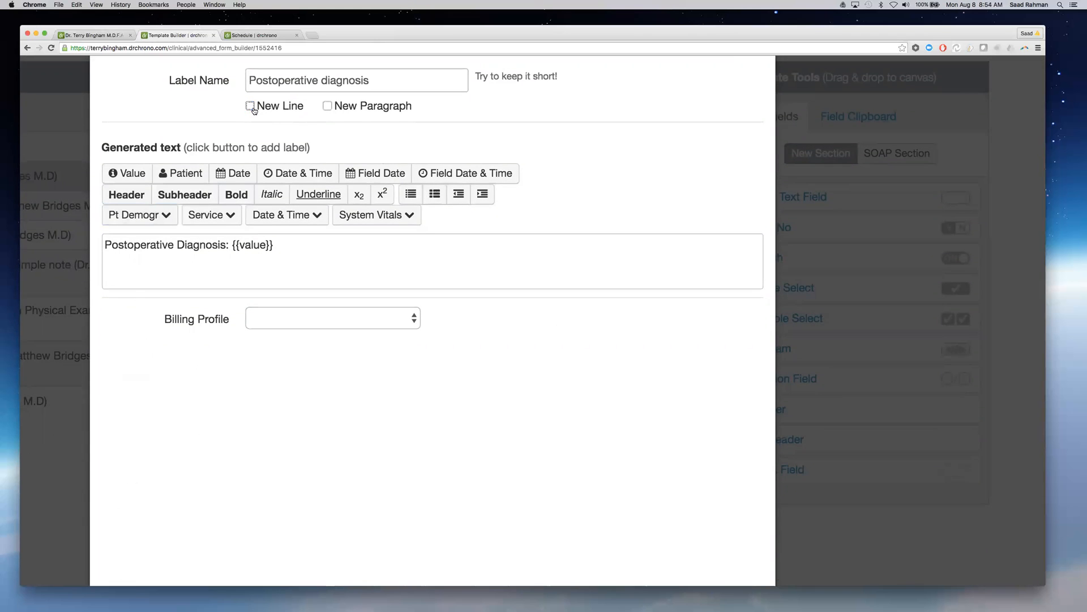
pyautogui.scroll(-7, 488, 208)
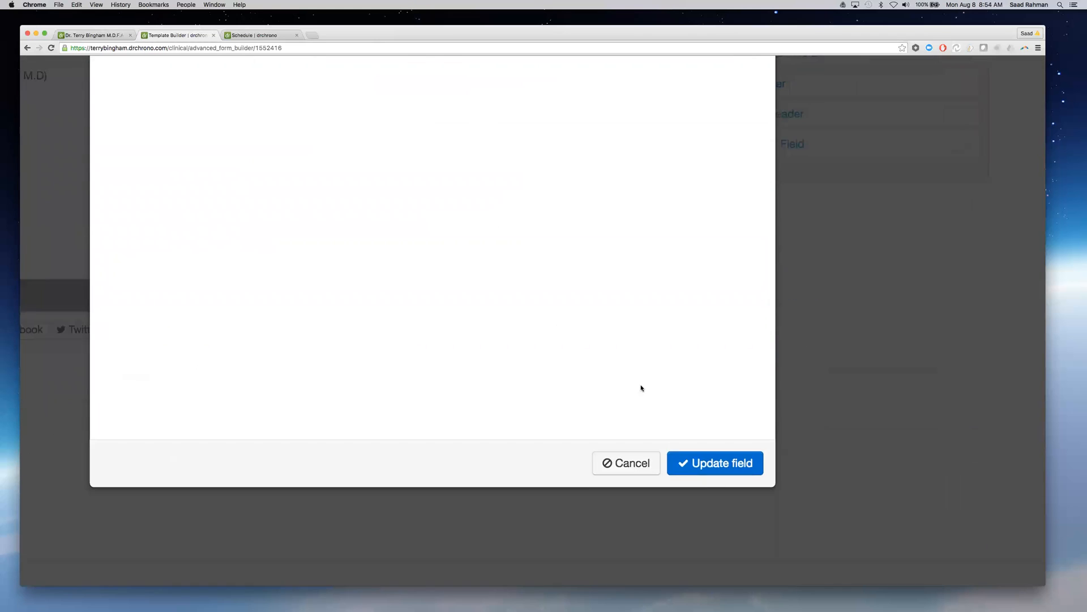
pyautogui.click(625, 462)
pyautogui.scroll(5, 376, 138)
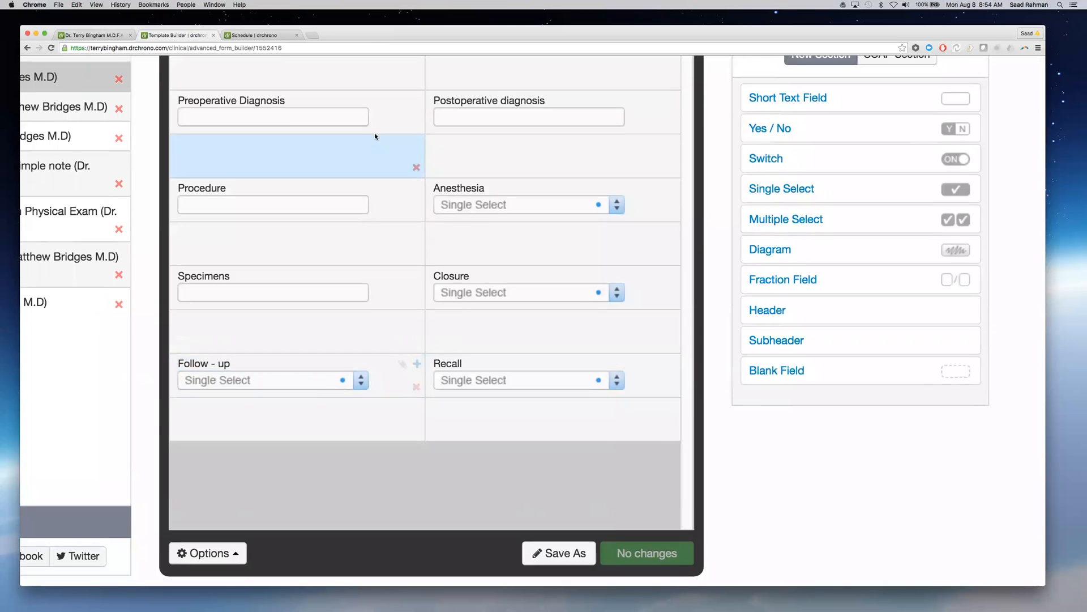
# Review the Preoperative Diagnosis field's settings down to its Billing Profile and close them without changes
pyautogui.scroll(1, 375, 137)
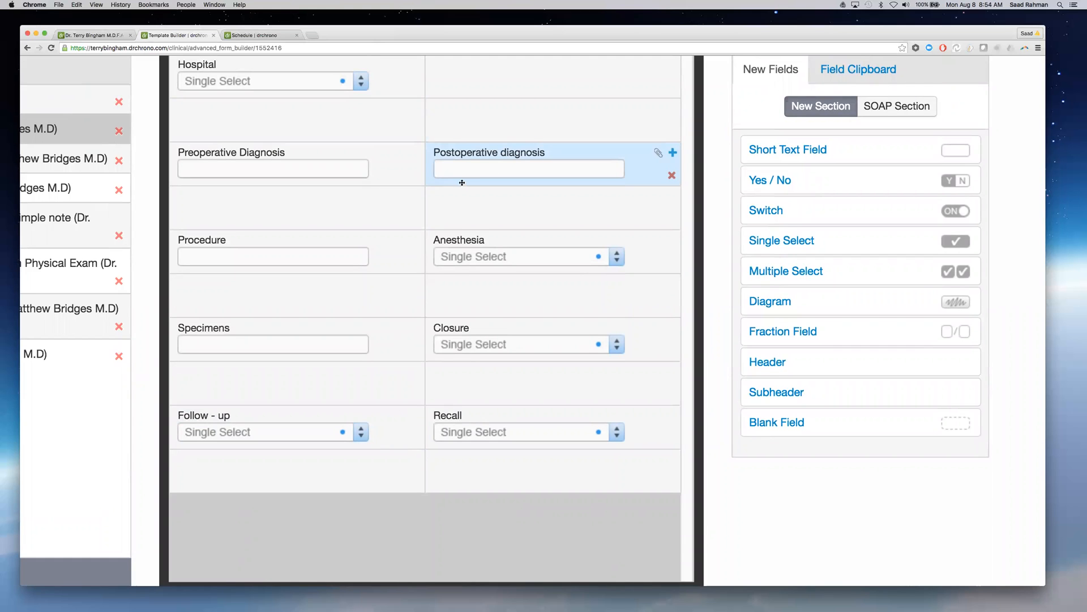
pyautogui.click(297, 153)
pyautogui.scroll(-5, 612, 458)
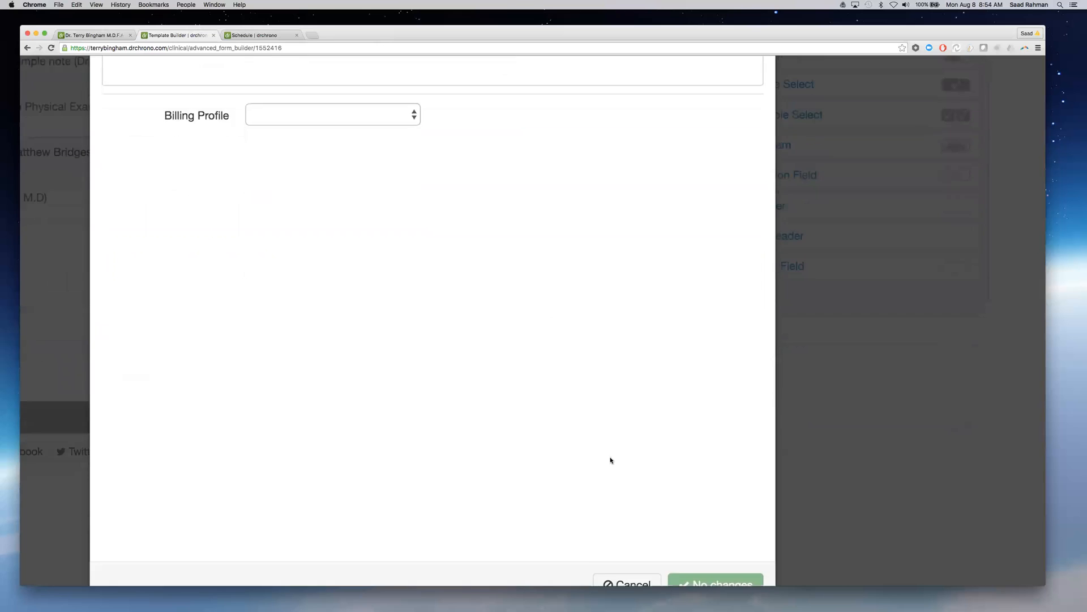
pyautogui.click(625, 503)
pyautogui.scroll(8, 623, 511)
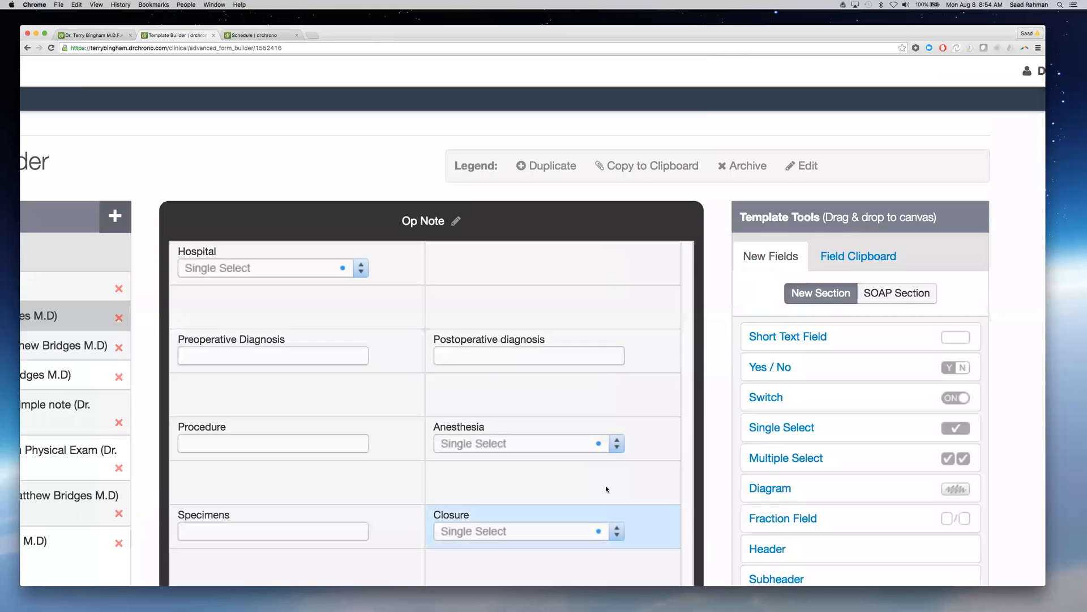
# Open the Postoperative diagnosis field's settings and view its Billing Profile options
pyautogui.click(545, 333)
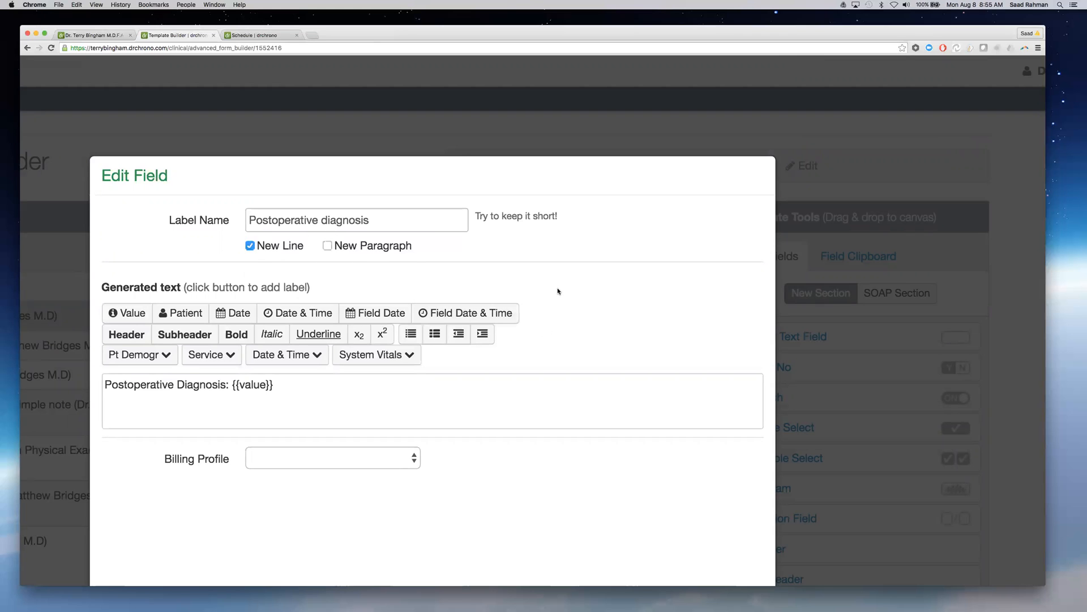
pyautogui.scroll(-5, 558, 291)
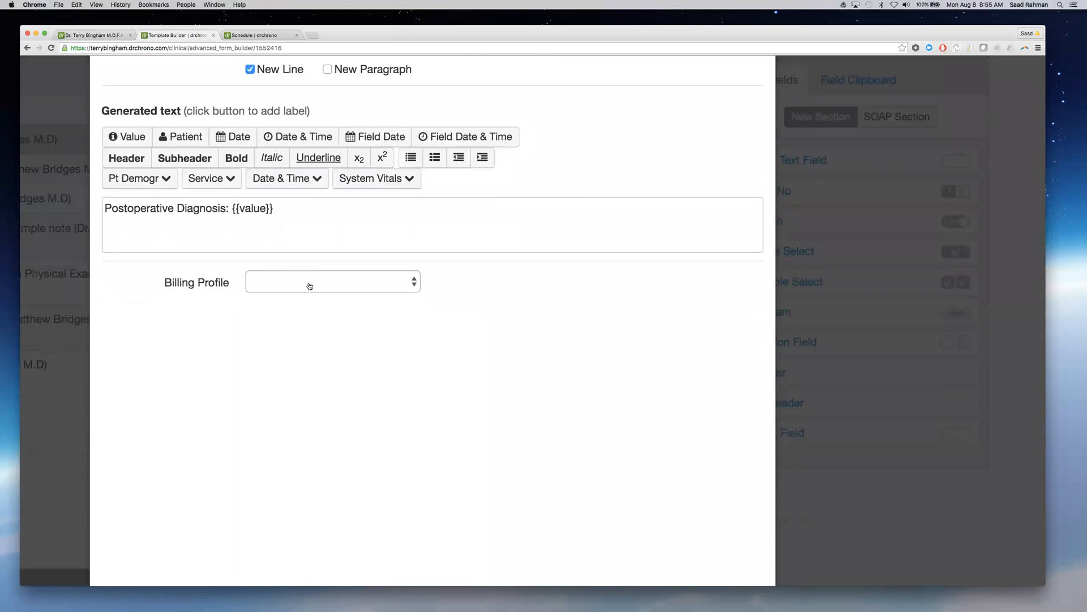
pyautogui.click(383, 285)
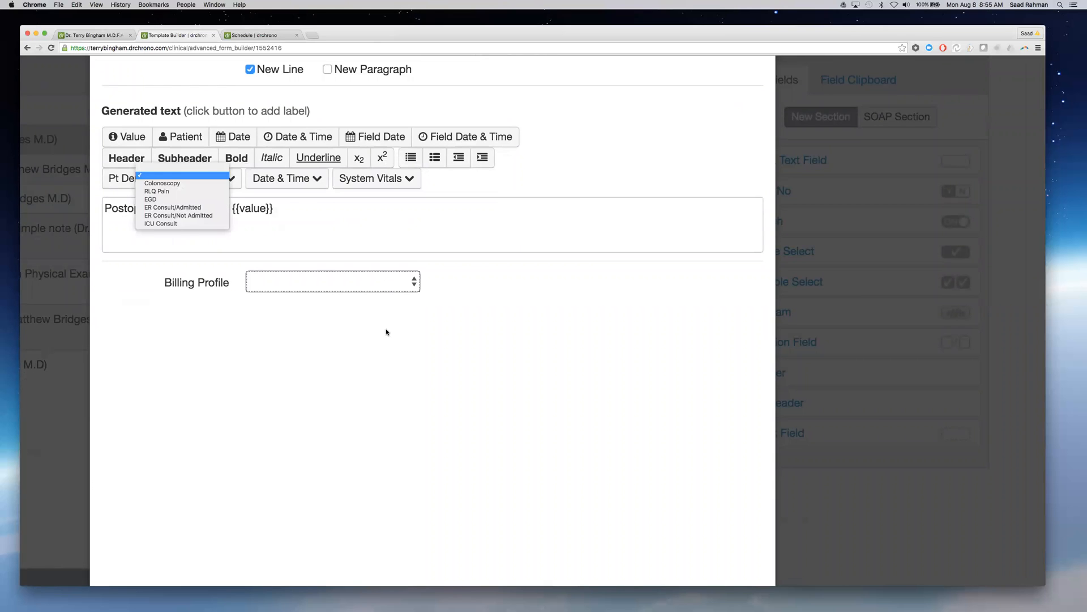
# Open the clinical note from the 8:00 AM colonoscopy appointment in the schedule and go to its Billing section
pyautogui.click(270, 37)
pyautogui.click(266, 36)
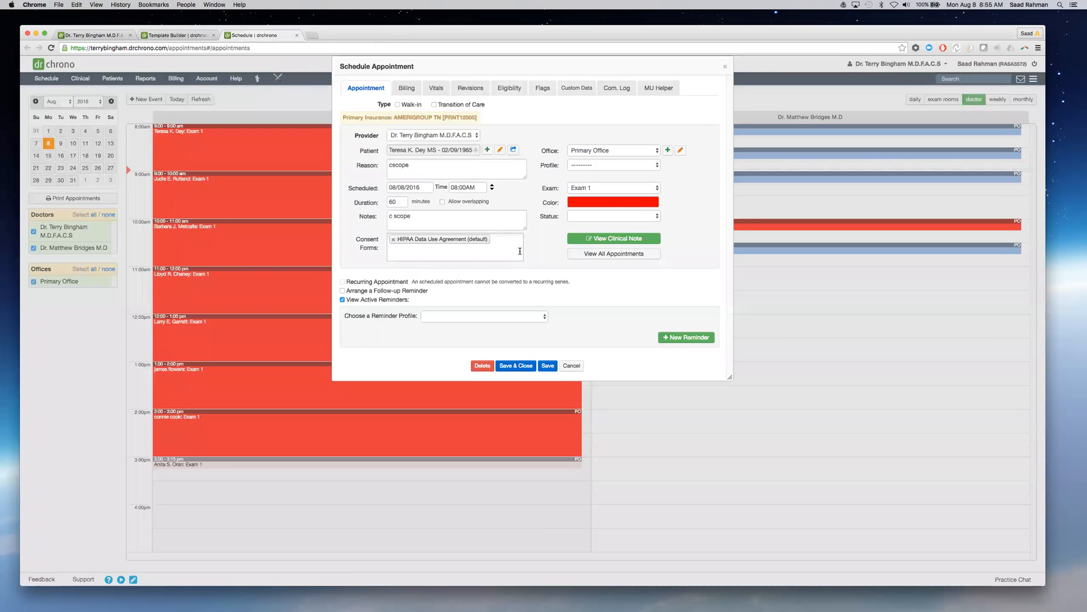
pyautogui.click(638, 240)
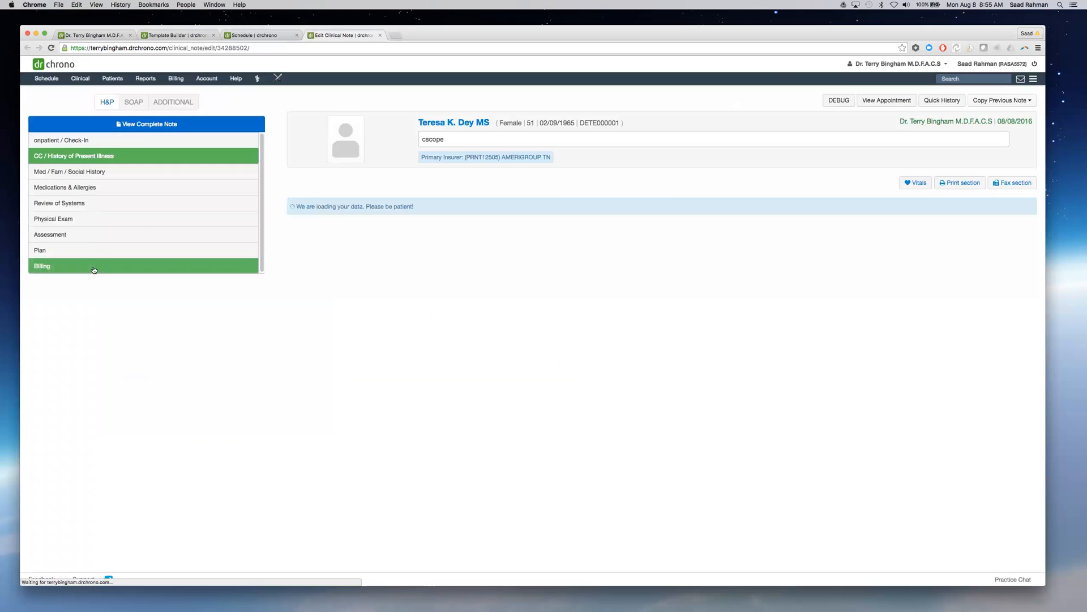
pyautogui.click(95, 270)
pyautogui.scroll(5, 388, 394)
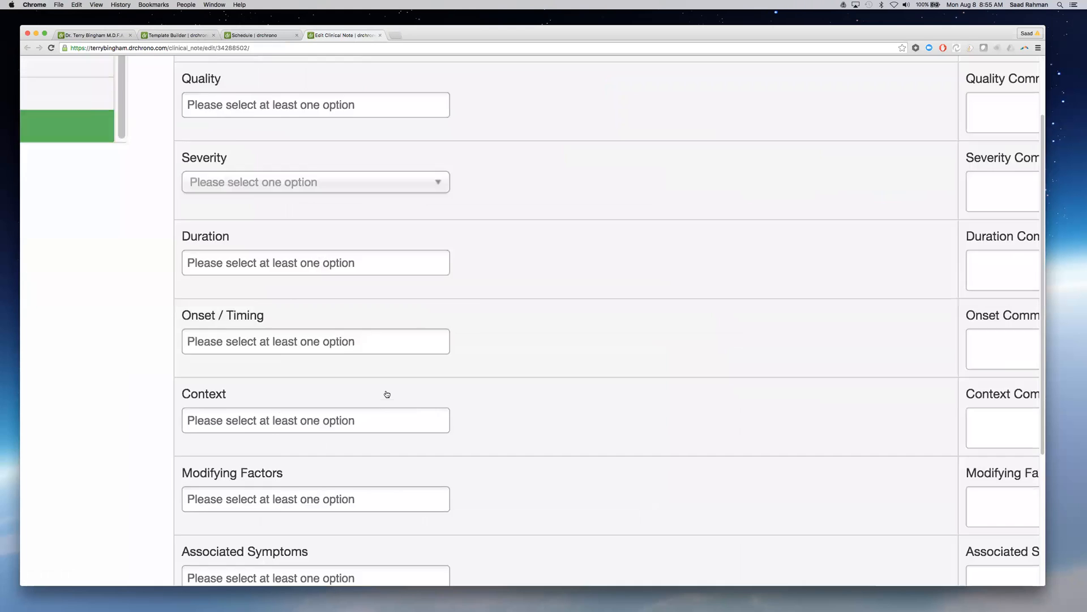
# View the Billing Profiles available in the clinical note, and close the note
pyautogui.scroll(3, 388, 395)
pyautogui.scroll(4, 387, 394)
pyautogui.hscroll(15, 387, 394)
pyautogui.scroll(7, 388, 394)
pyautogui.hscroll(3, 388, 395)
pyautogui.scroll(-1, 387, 394)
pyautogui.click(388, 396)
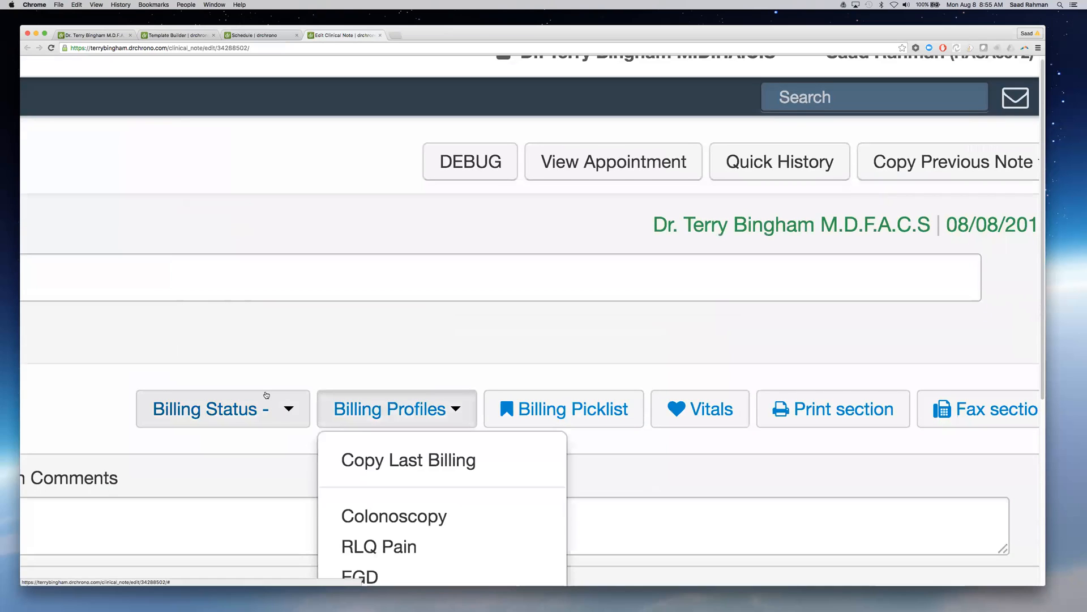
pyautogui.scroll(-5, 266, 394)
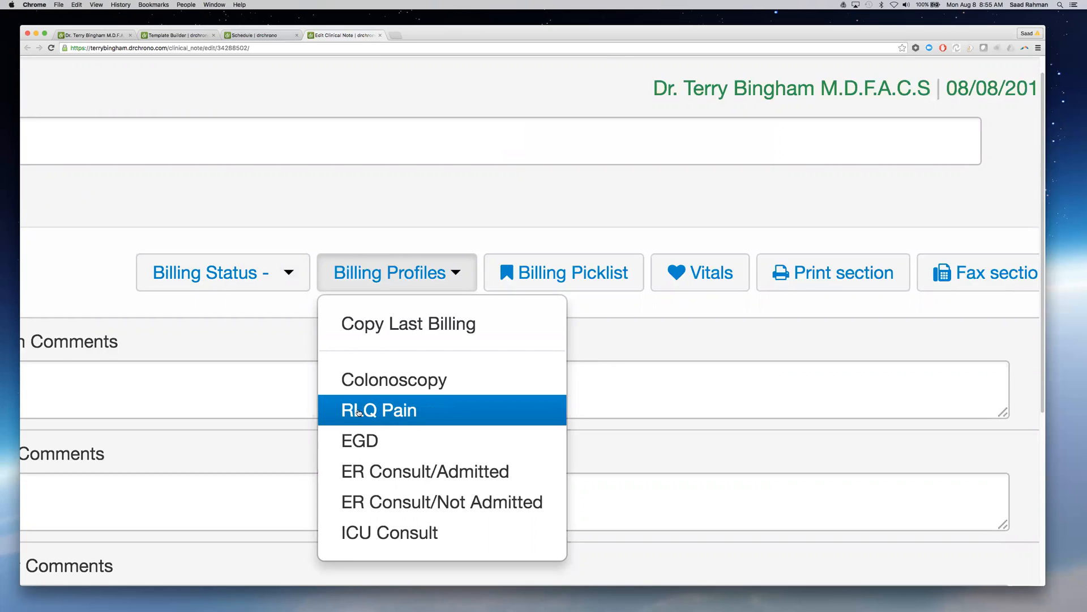
pyautogui.click(380, 35)
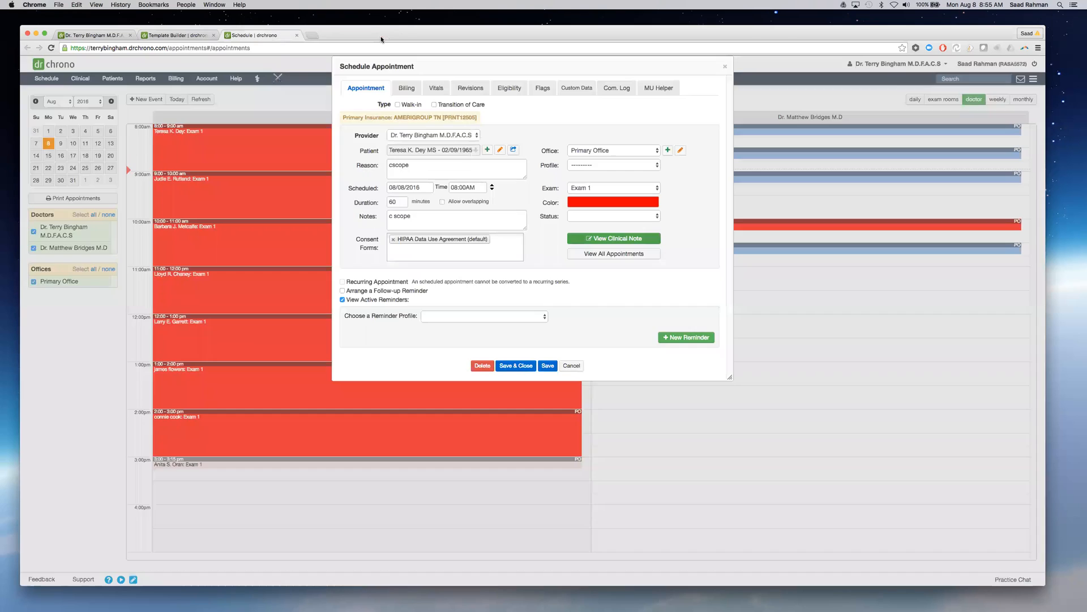
# Back in the Template Builder, set the Postoperative diagnosis field's Billing Profile to RLQ Pain, clear it again, and cancel the edit
pyautogui.click(185, 35)
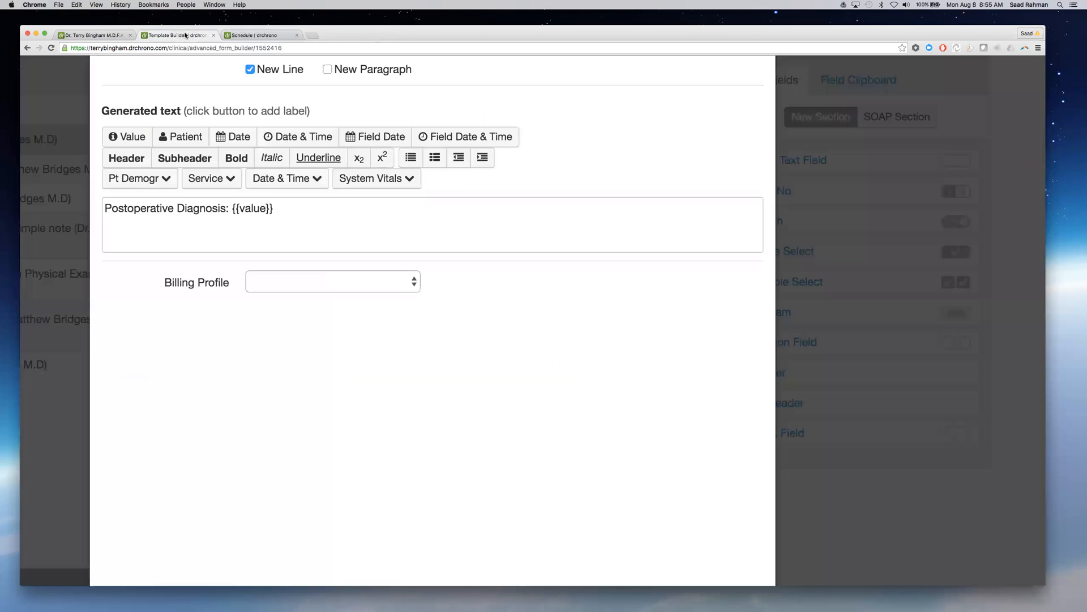
pyautogui.click(368, 284)
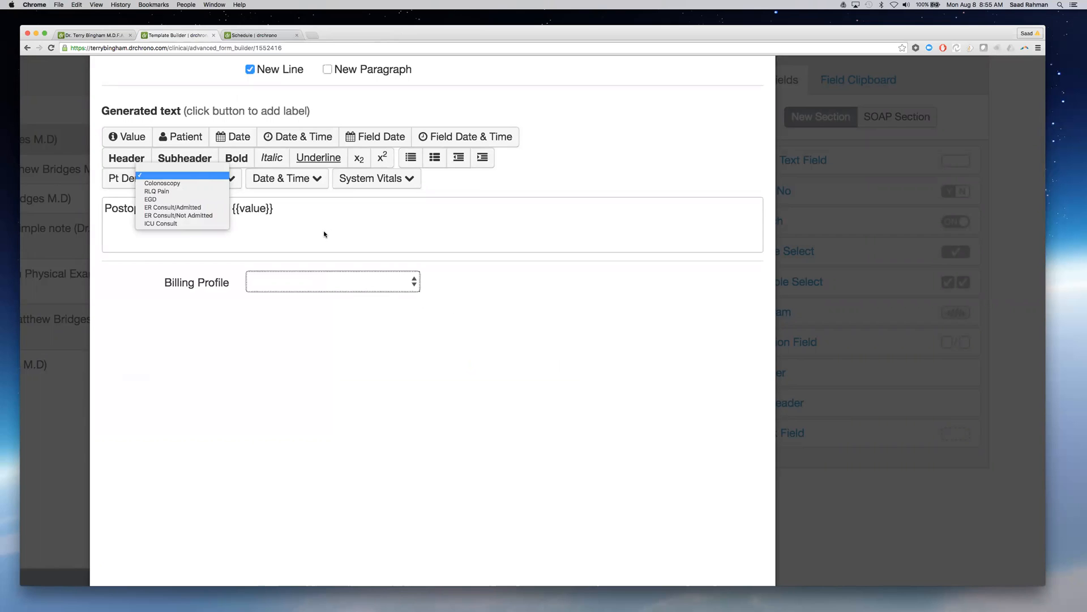
pyautogui.click(174, 192)
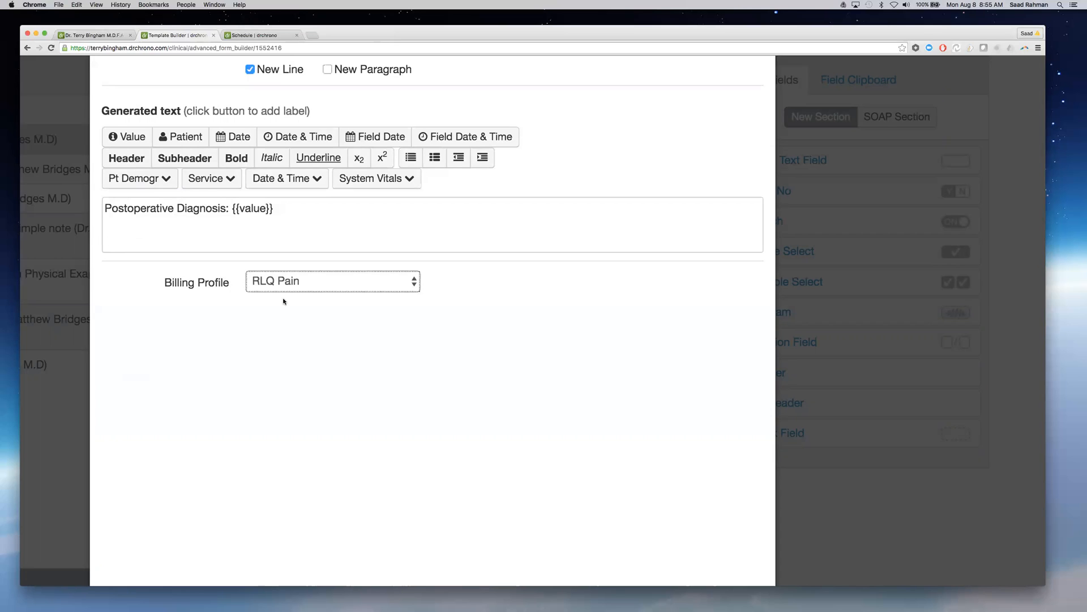
pyautogui.click(303, 290)
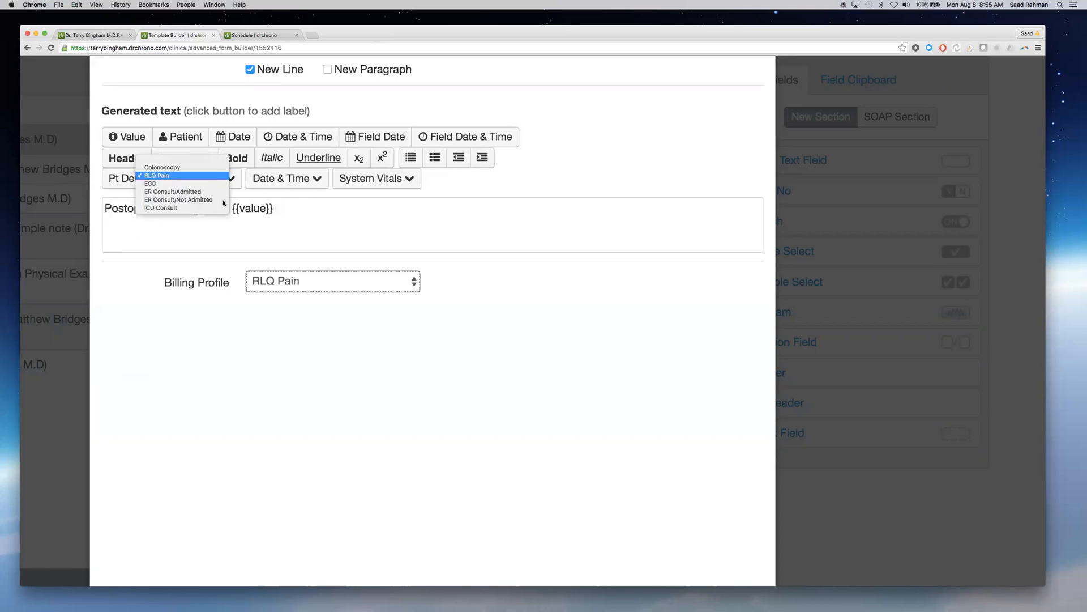
pyautogui.click(188, 158)
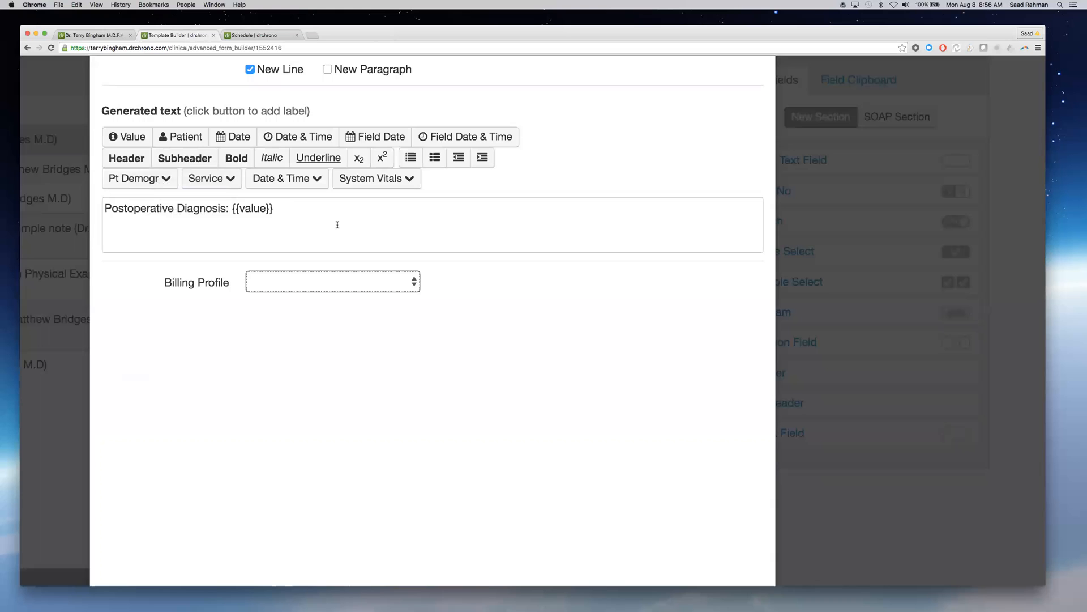
pyautogui.scroll(-3, 590, 289)
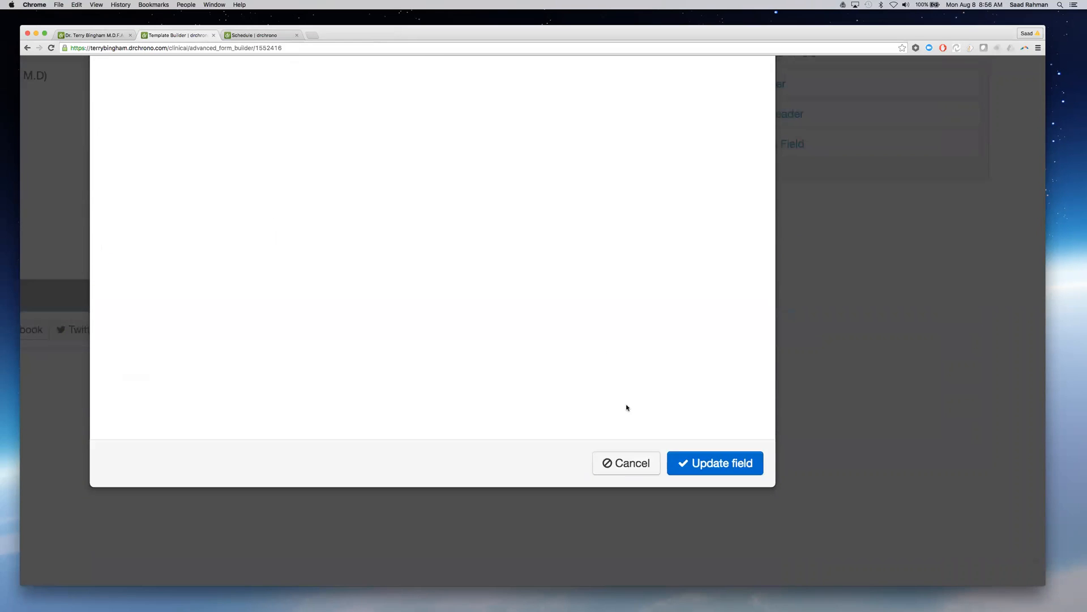
pyautogui.click(631, 461)
pyautogui.scroll(10, 465, 296)
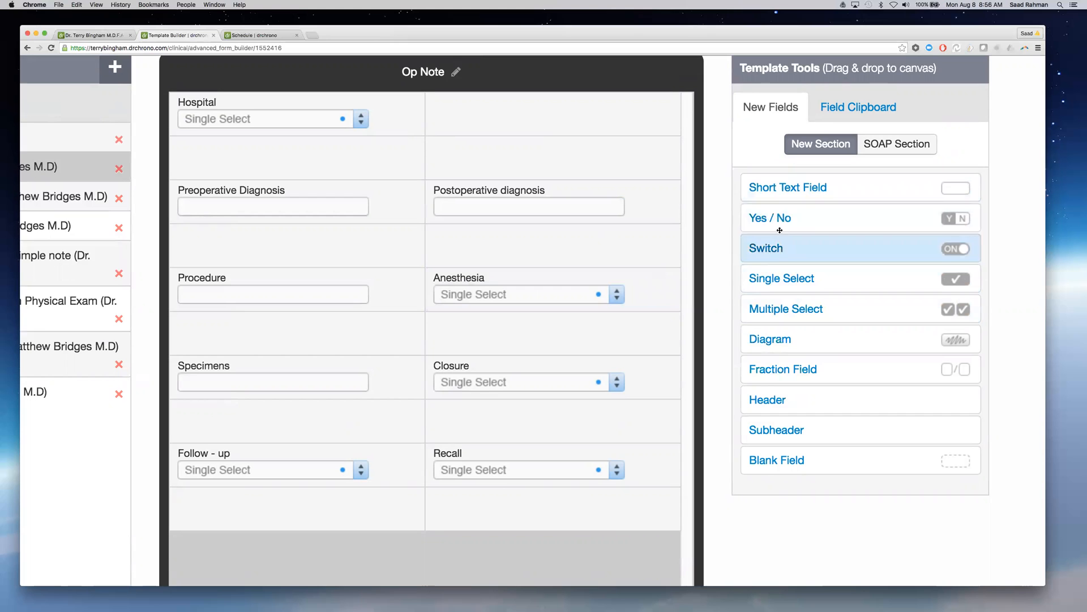
# Browse the additional templates Hospital Rounding, ER Consult, and General Surgery: Post Op Simple note and Short-form Physical Exam
pyautogui.hscroll(-2, 153, 236)
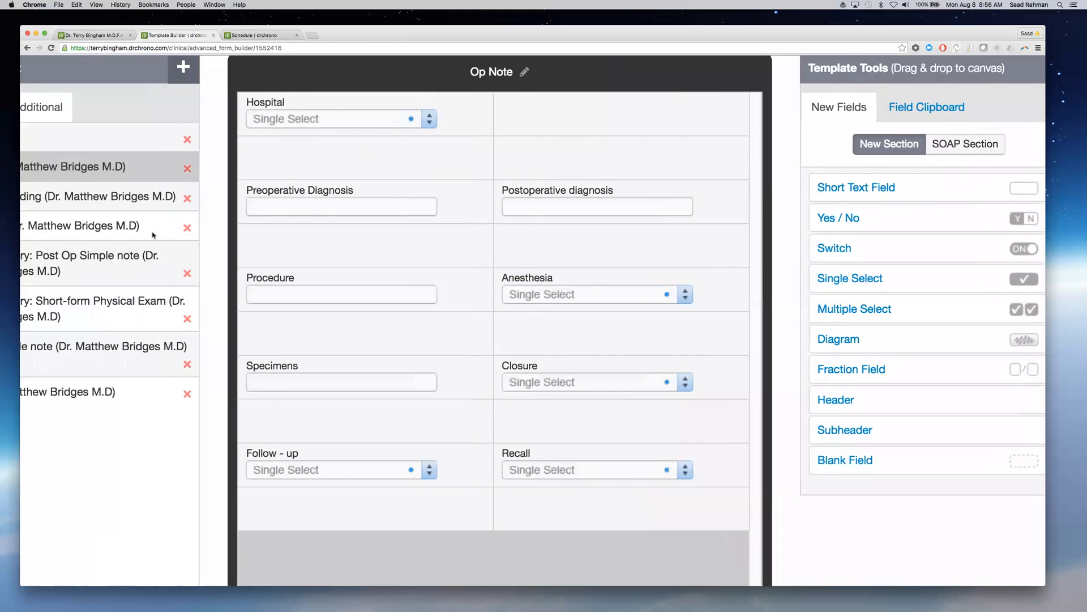
pyautogui.click(138, 206)
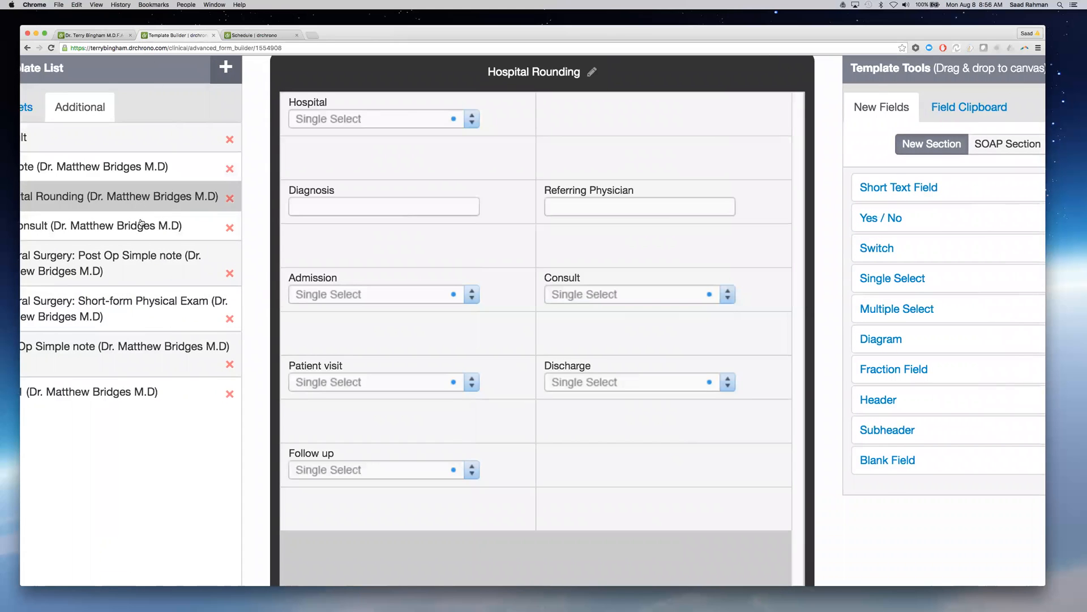
pyautogui.click(142, 226)
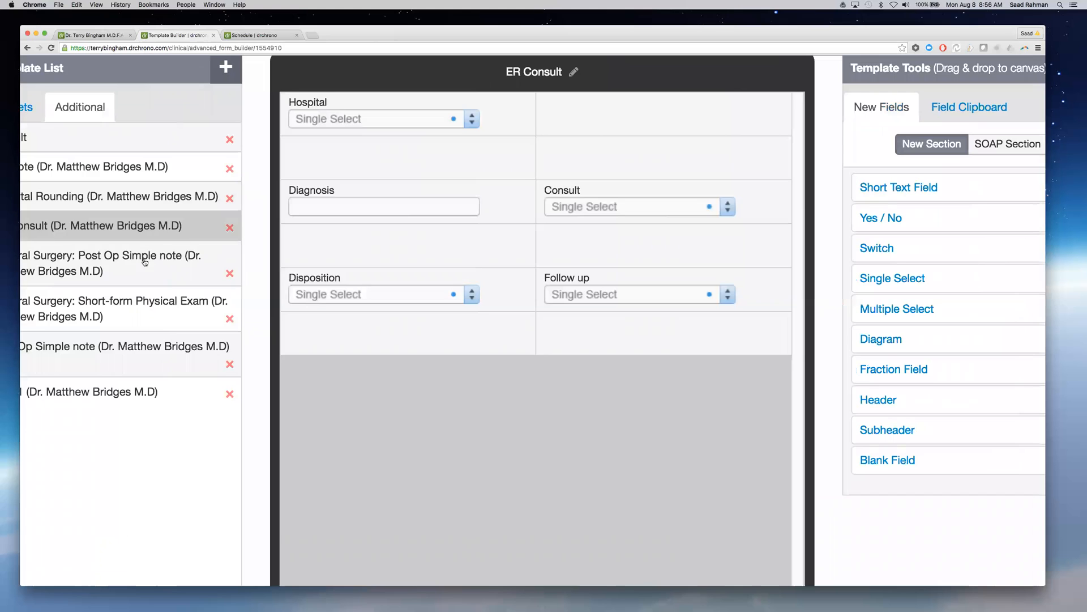
pyautogui.click(145, 260)
pyautogui.click(149, 308)
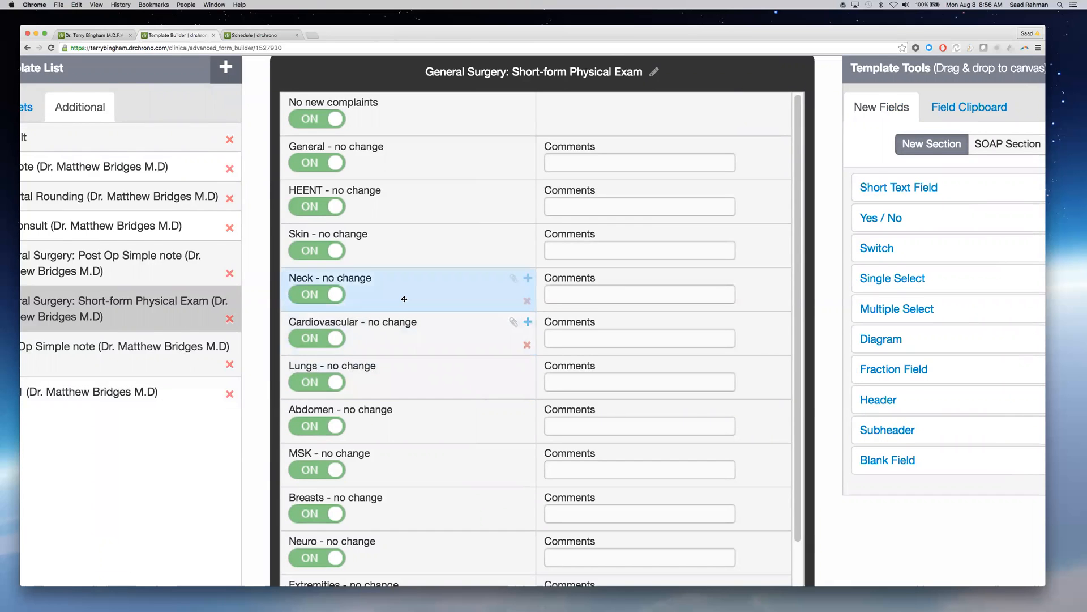
pyautogui.scroll(-5, 404, 298)
pyautogui.scroll(10, 401, 306)
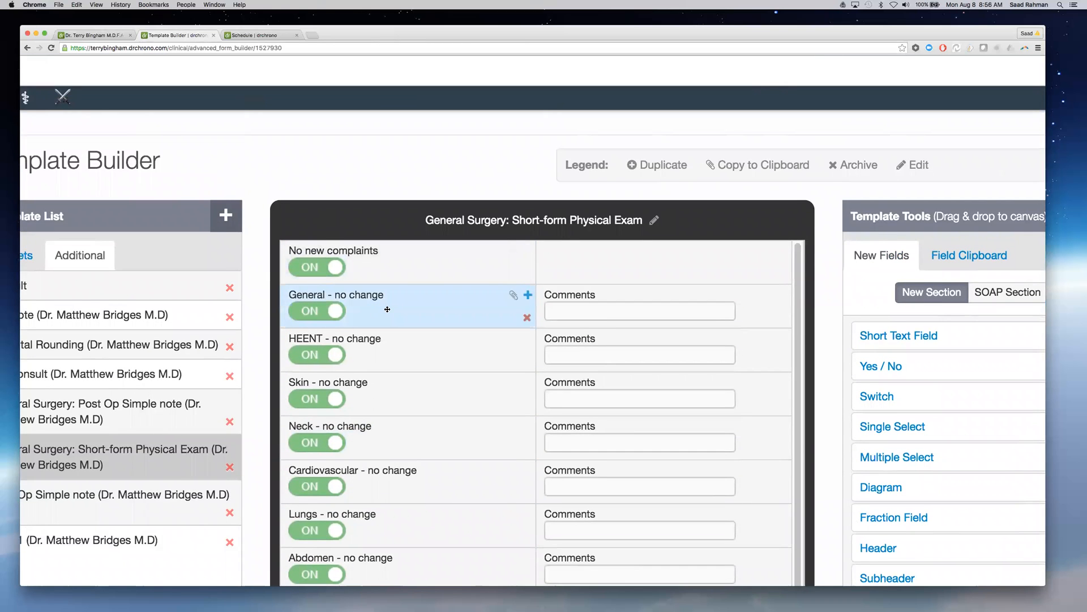
# Review the label, line options, generated text and Billing Profile of the "Extremities - no change" switch, and close it without changes
pyautogui.hscroll(3, 387, 309)
pyautogui.scroll(-3, 387, 310)
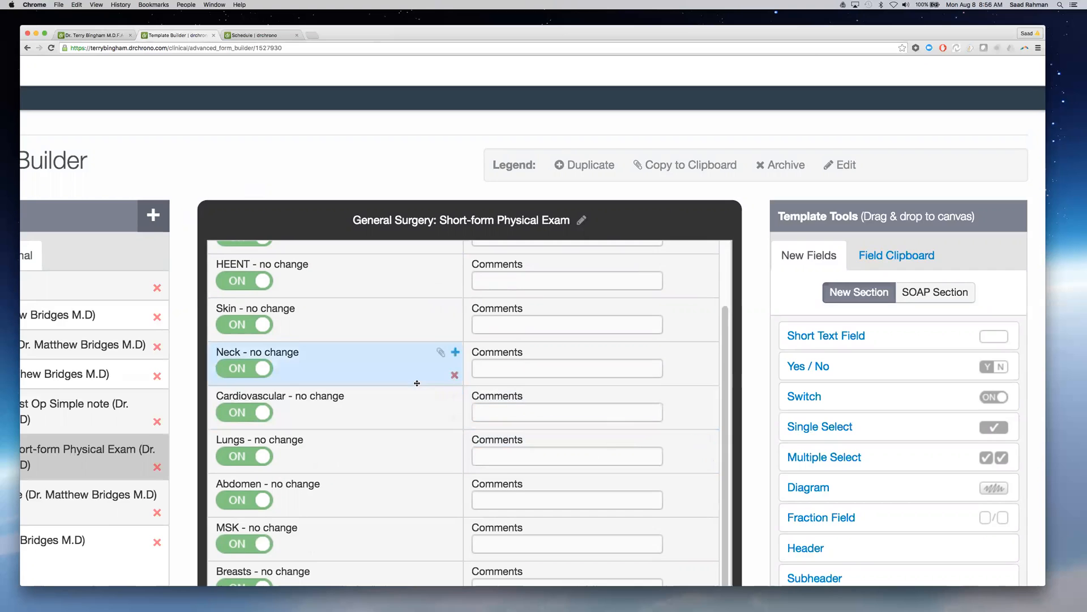
pyautogui.scroll(-5, 417, 384)
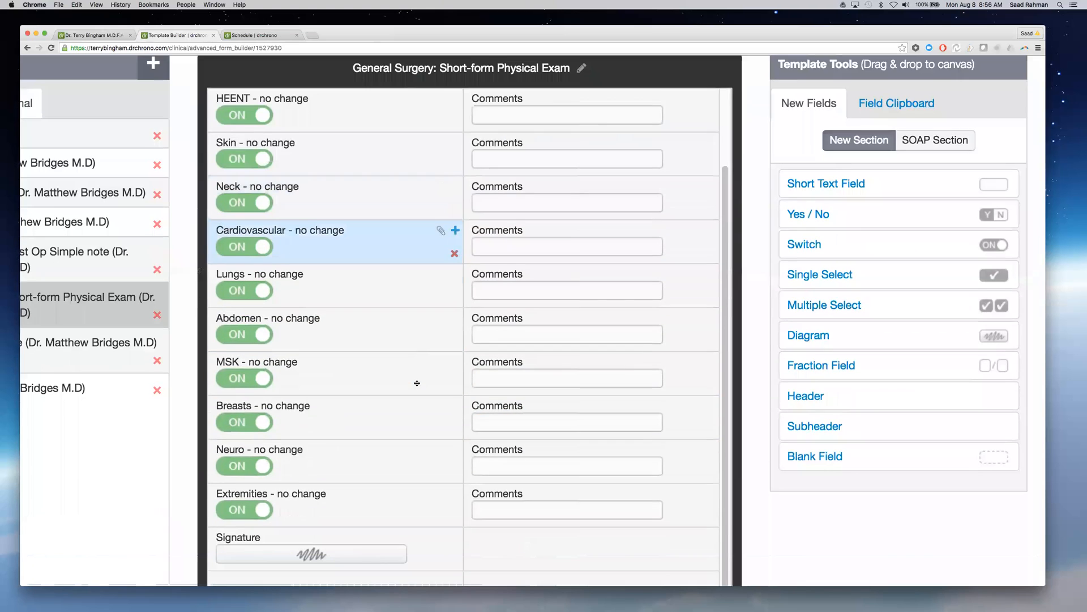
pyautogui.click(346, 503)
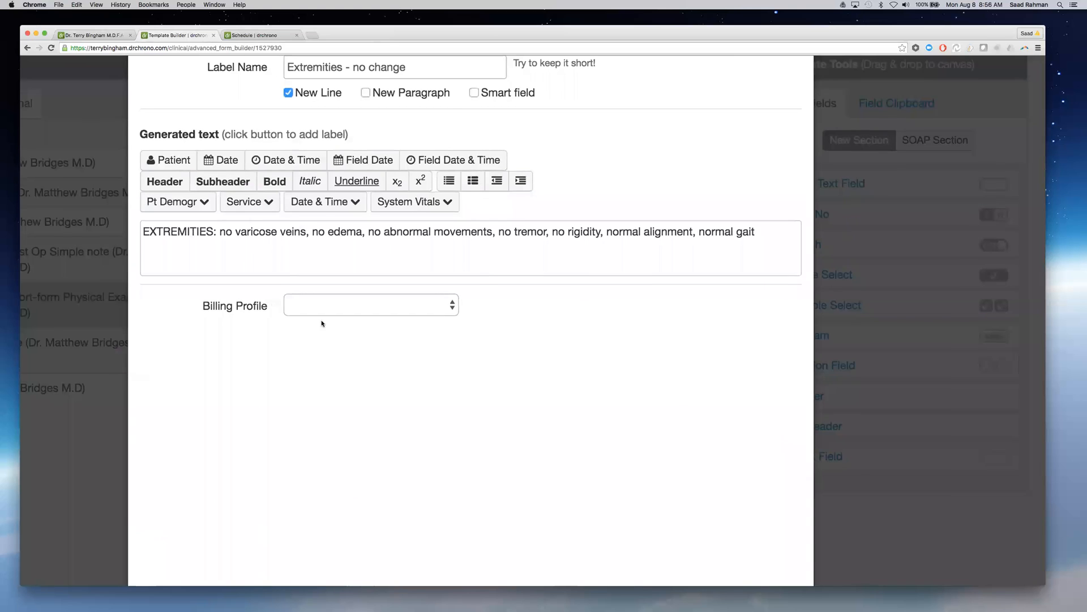
pyautogui.scroll(4, 323, 324)
pyautogui.scroll(1, 322, 323)
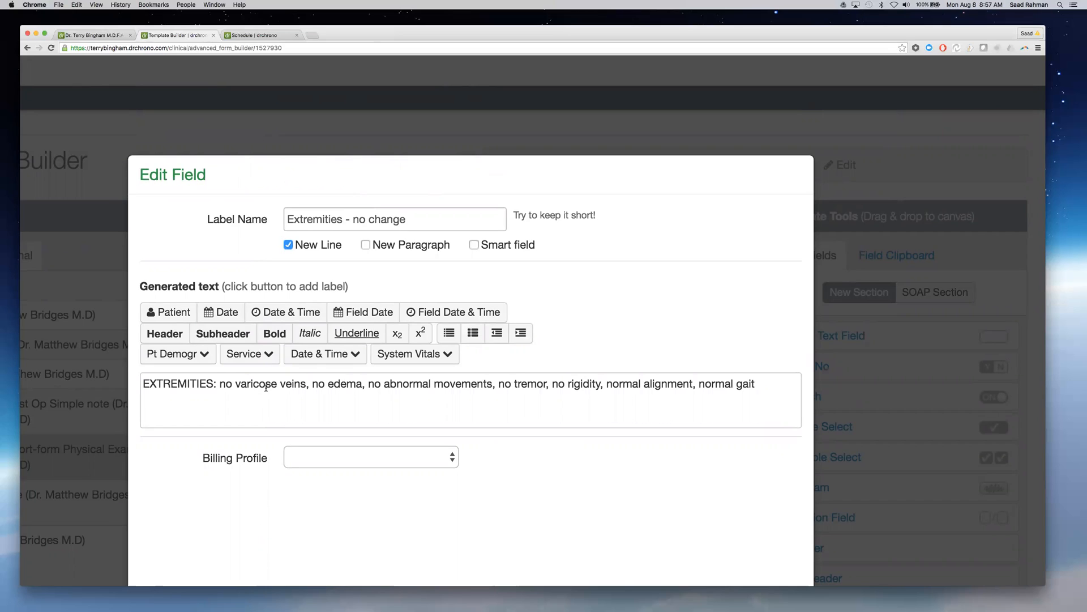
pyautogui.scroll(-7, 468, 458)
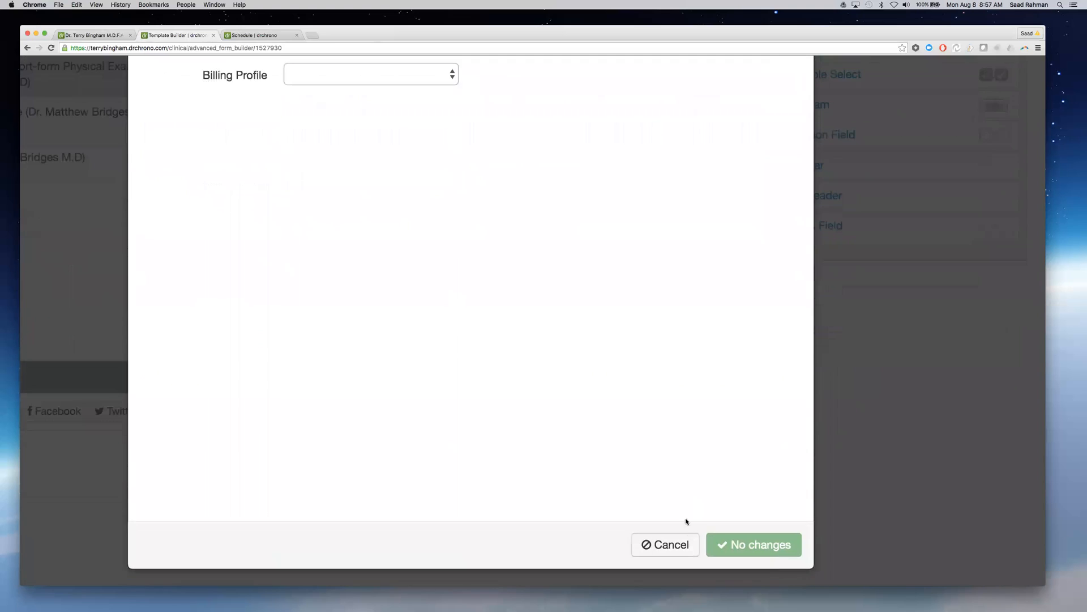
pyautogui.scroll(7, 621, 376)
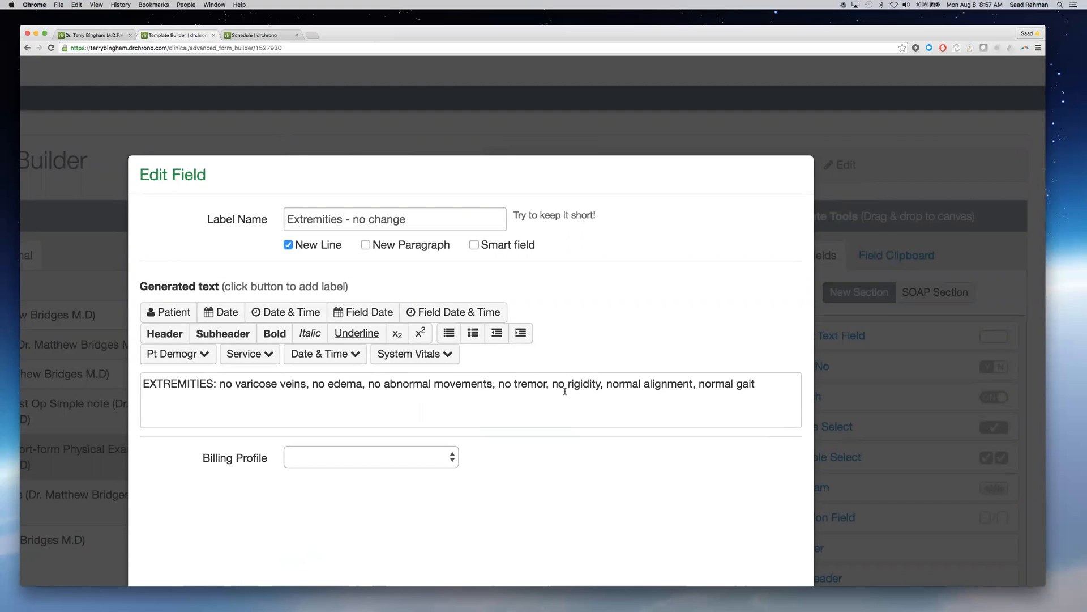
pyautogui.scroll(-4, 563, 389)
pyautogui.scroll(3, 481, 169)
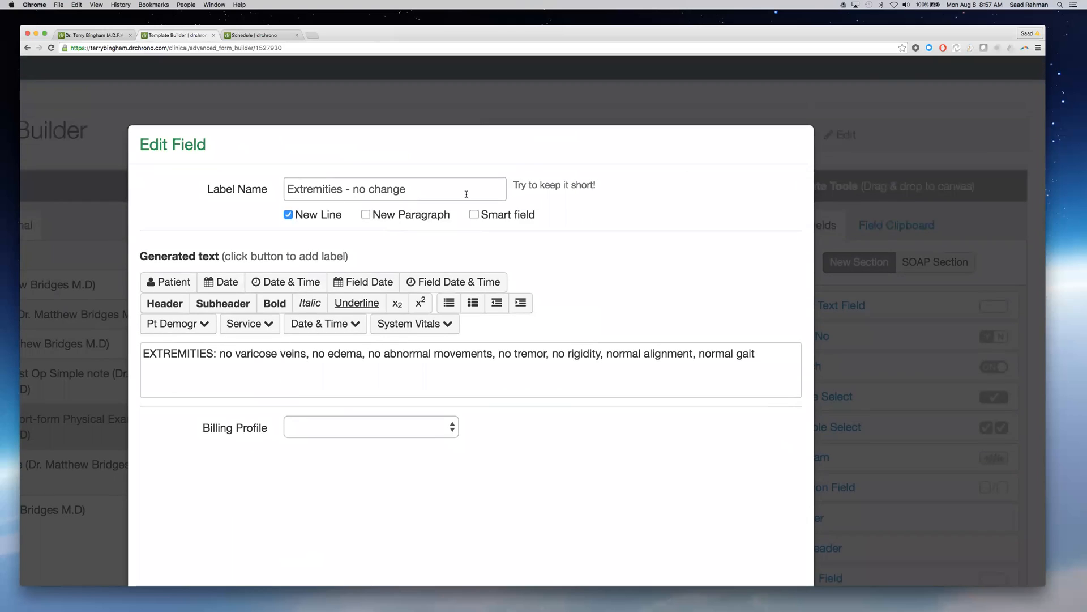
pyautogui.scroll(-8, 541, 211)
pyautogui.scroll(-5, 581, 380)
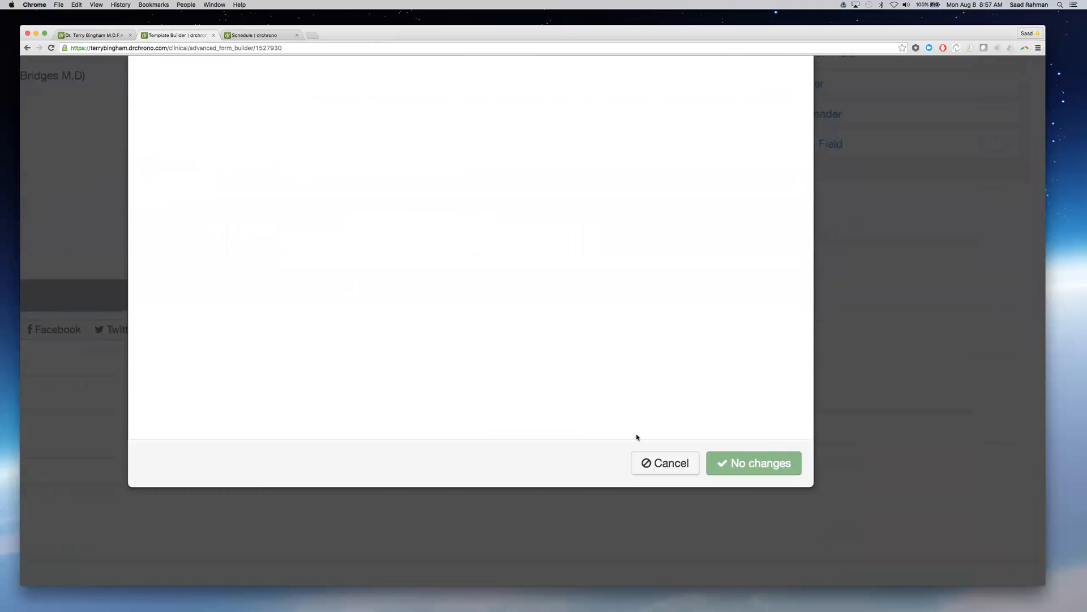
pyautogui.click(667, 463)
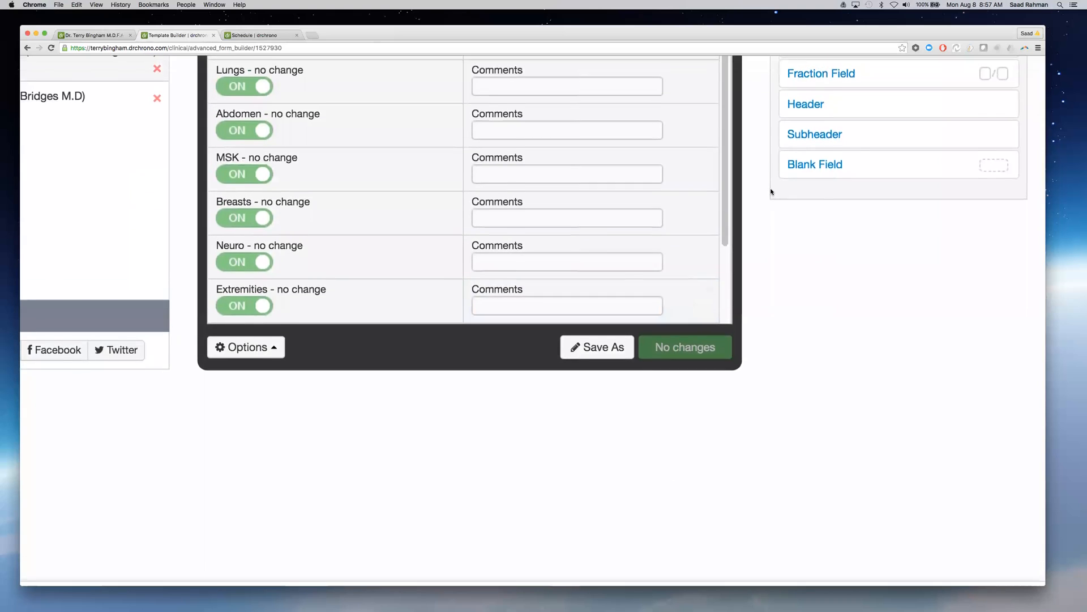
pyautogui.scroll(5, 736, 255)
pyautogui.moveTo(844, 194); pyautogui.dragTo(264, 340)
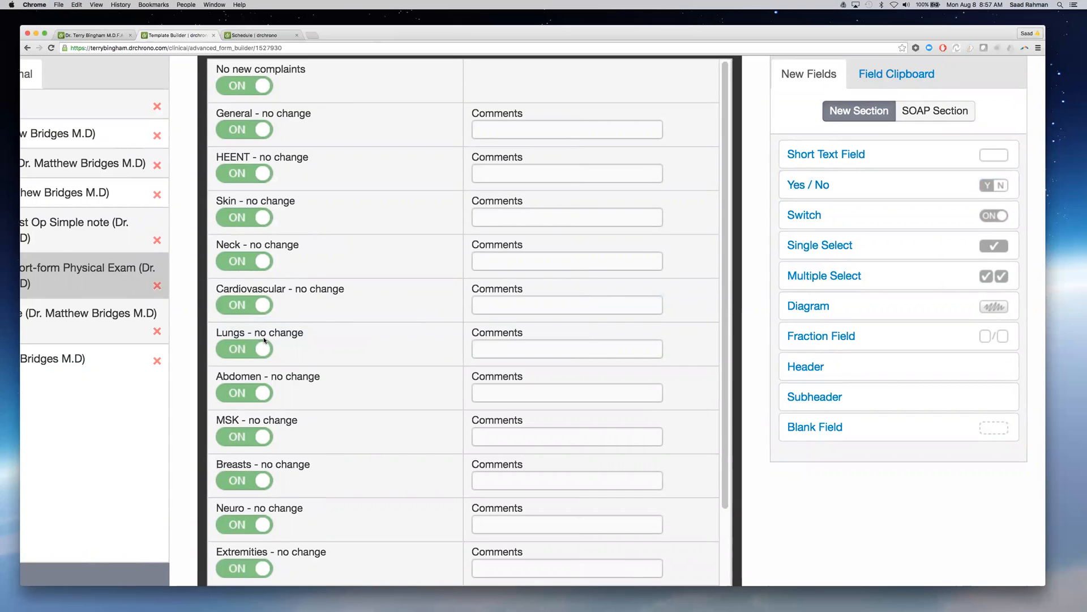
pyautogui.scroll(-3, 264, 341)
pyautogui.scroll(2, 519, 376)
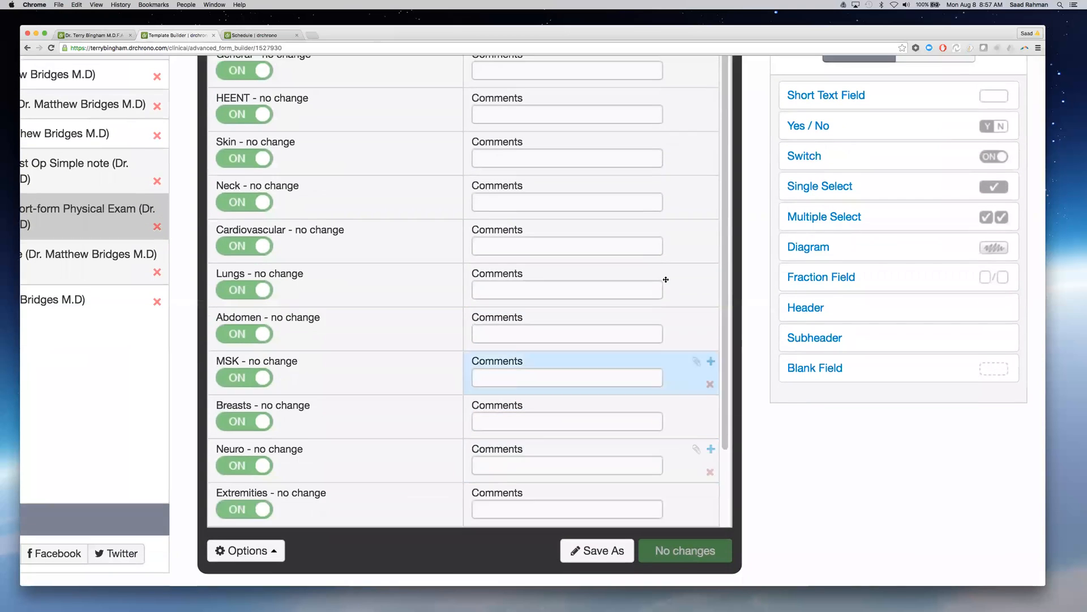
pyautogui.moveTo(832, 136); pyautogui.dragTo(243, 171)
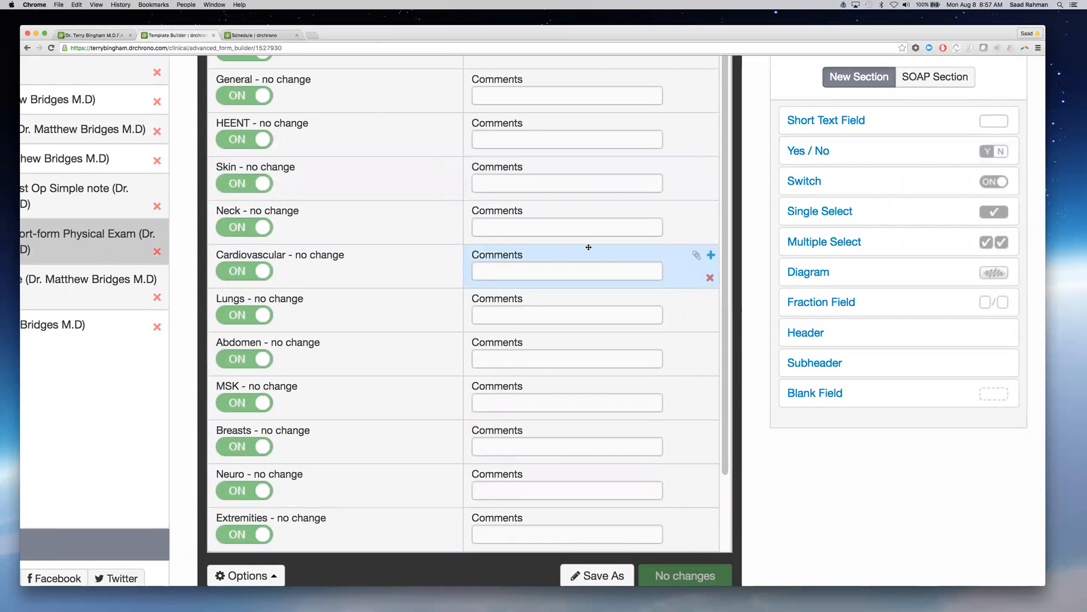
# Open drchrono in a new browser window and go to its Template Builder
pyautogui.press('super+n')
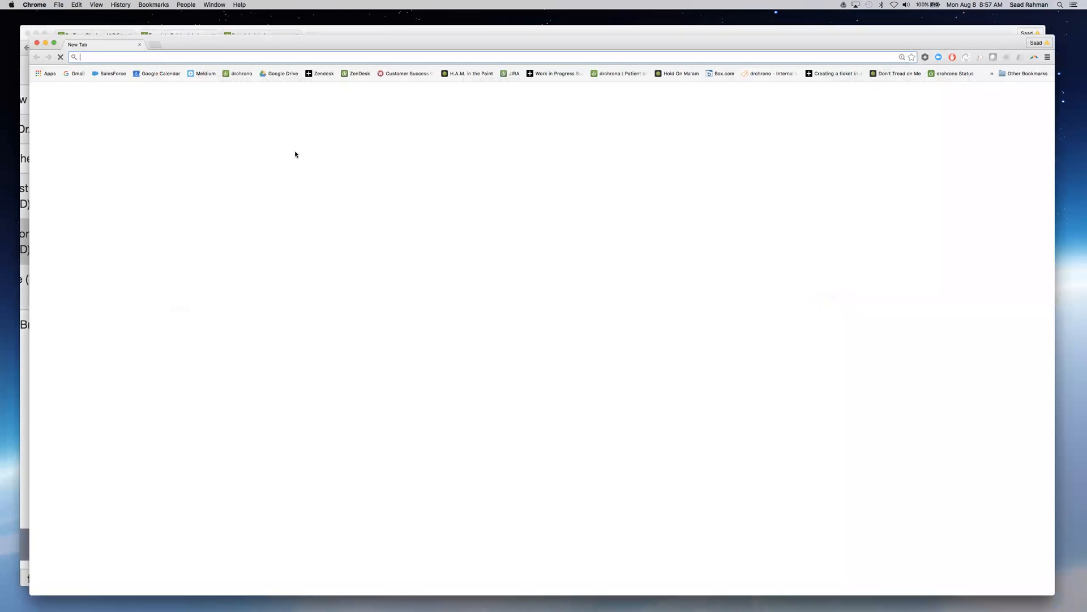
pyautogui.click(240, 74)
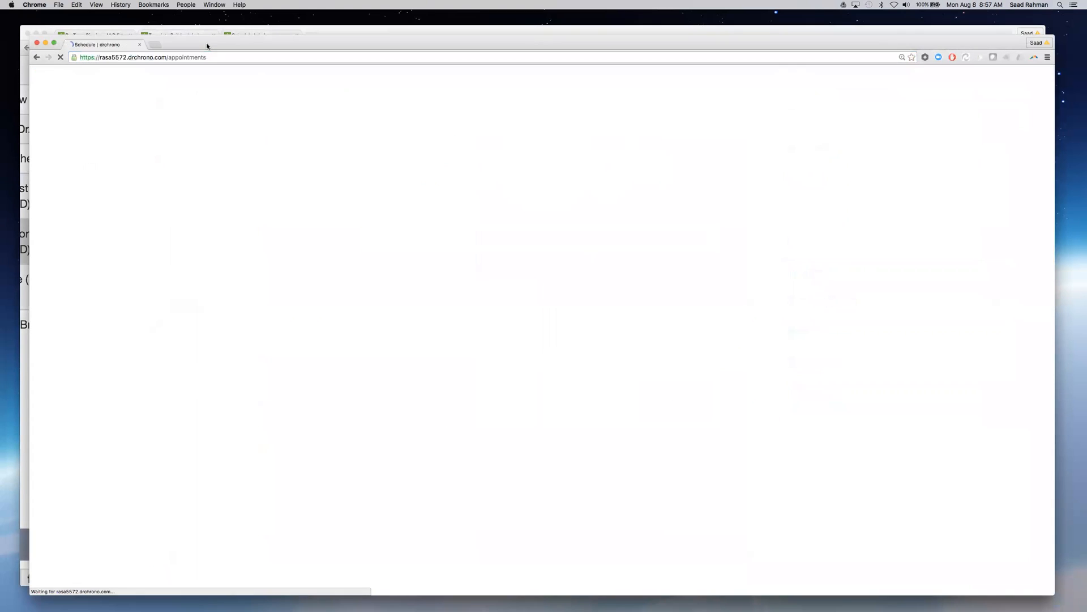
pyautogui.moveTo(206, 45); pyautogui.dragTo(189, 44)
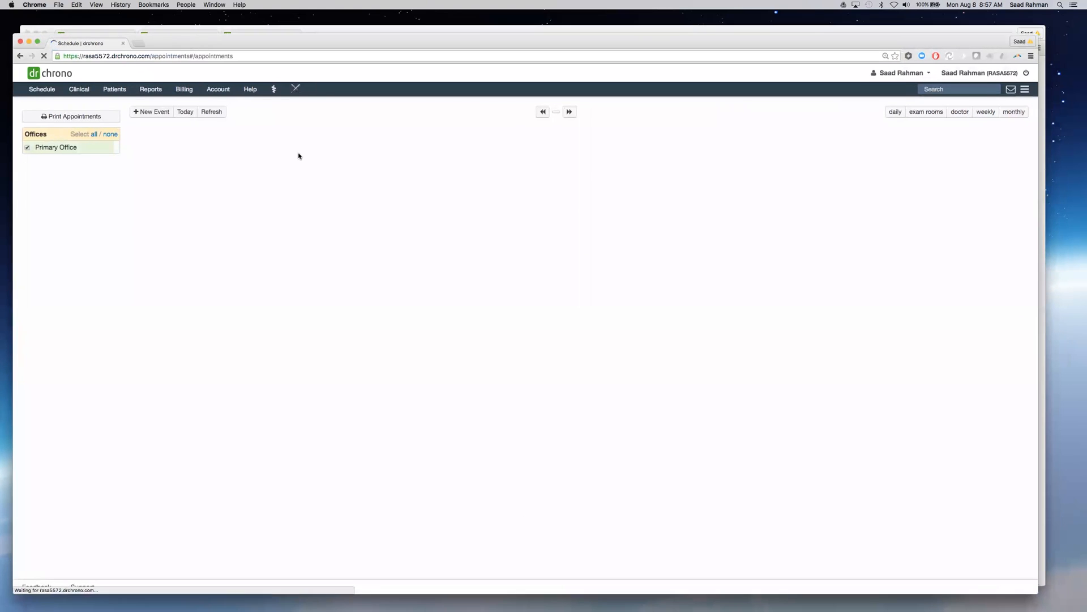
pyautogui.click(79, 89)
pyautogui.click(91, 117)
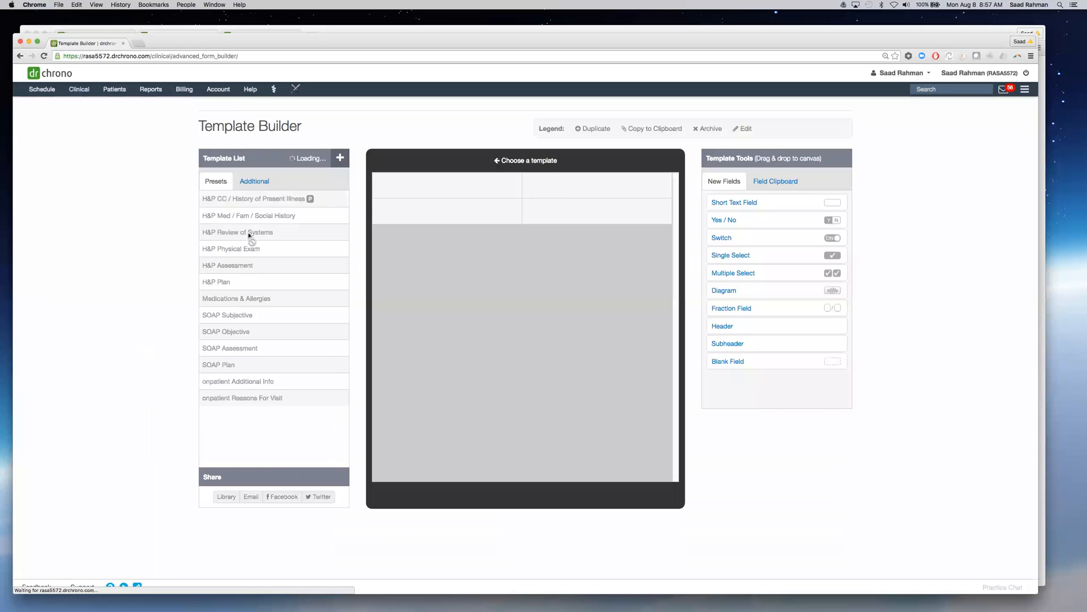
# Open the additional template Training Template MASA 6.8.16 and look through its Subjective and Objective question fields
pyautogui.click(258, 198)
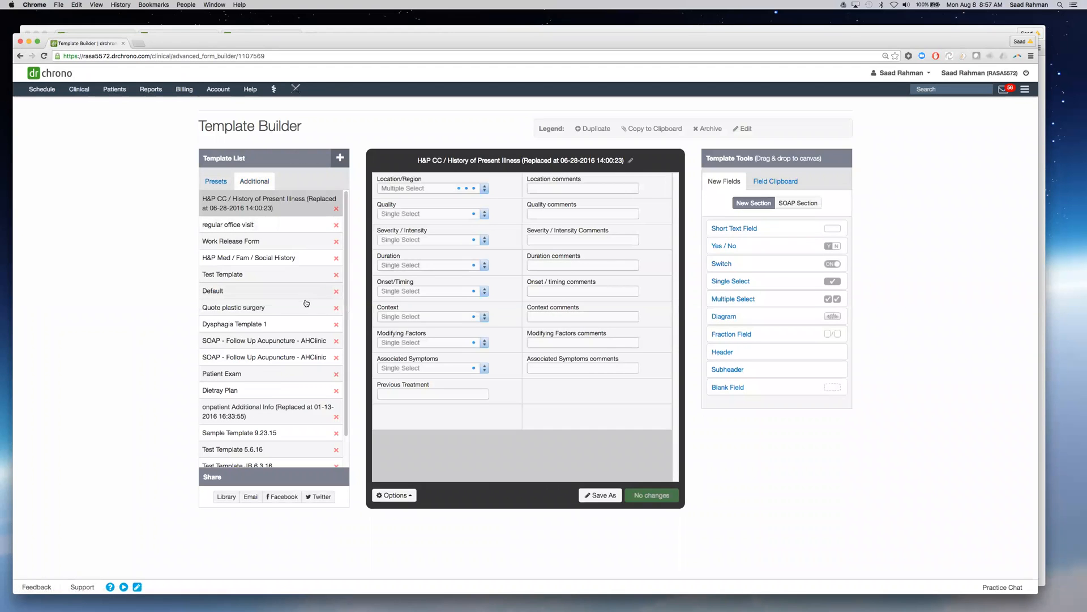
pyautogui.scroll(5, 319, 291)
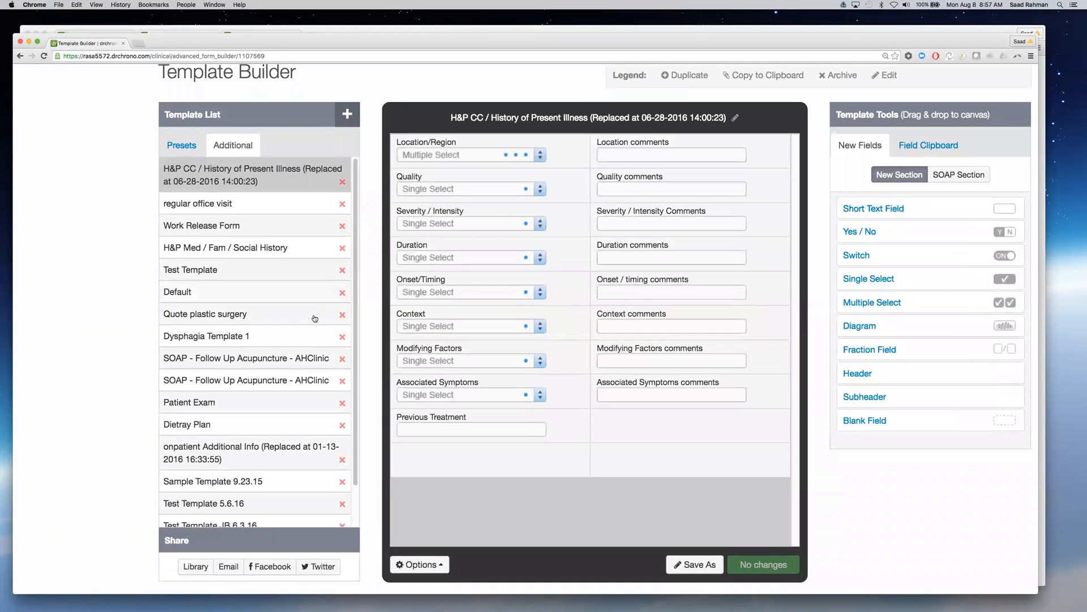
pyautogui.scroll(-3, 272, 327)
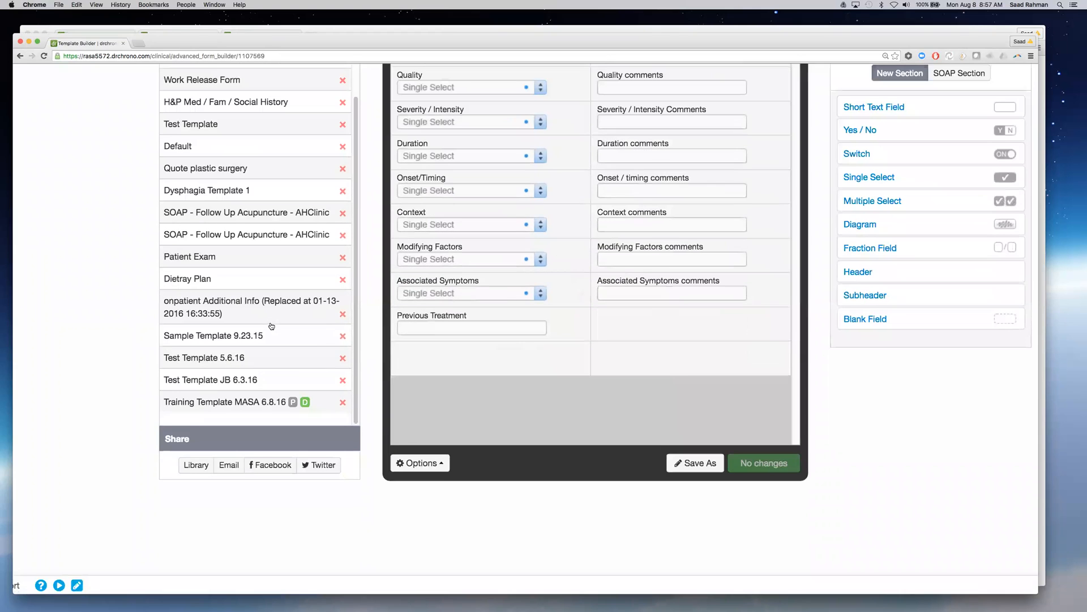
pyautogui.click(239, 402)
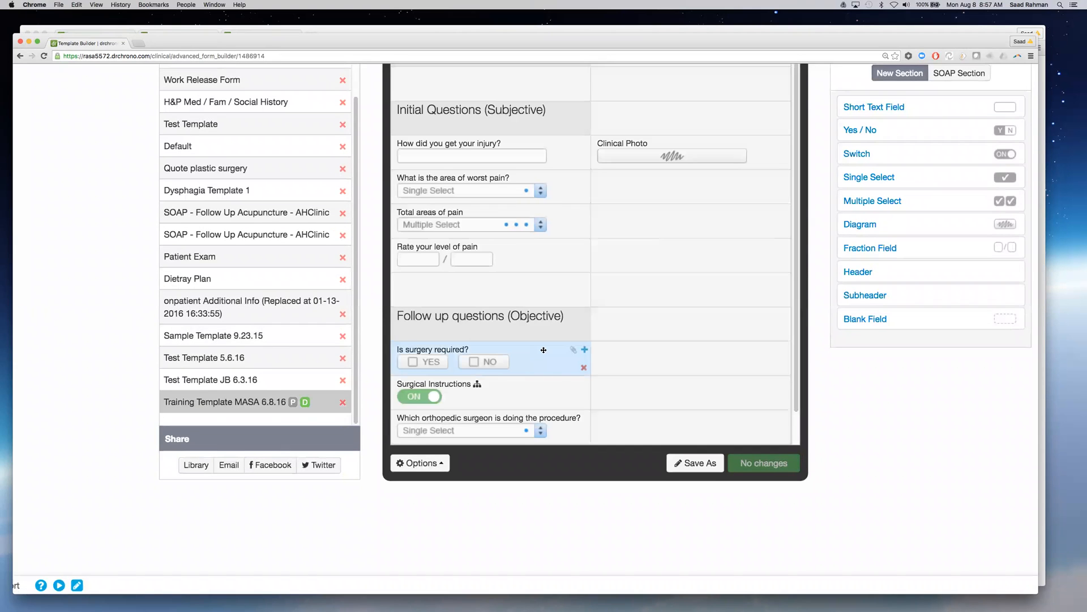
pyautogui.scroll(2, 510, 354)
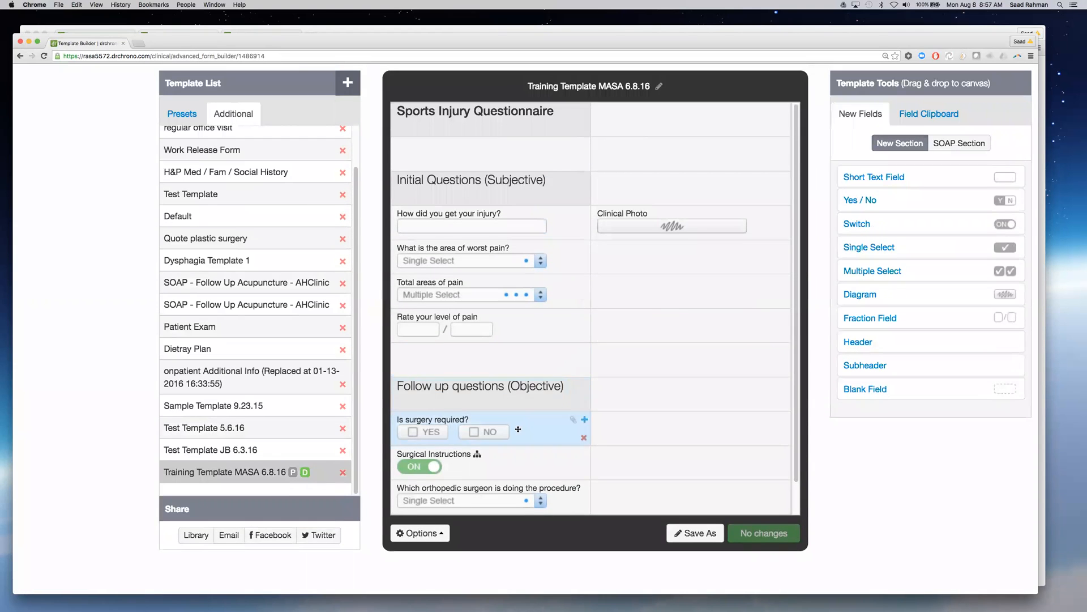
pyautogui.scroll(-3, 534, 443)
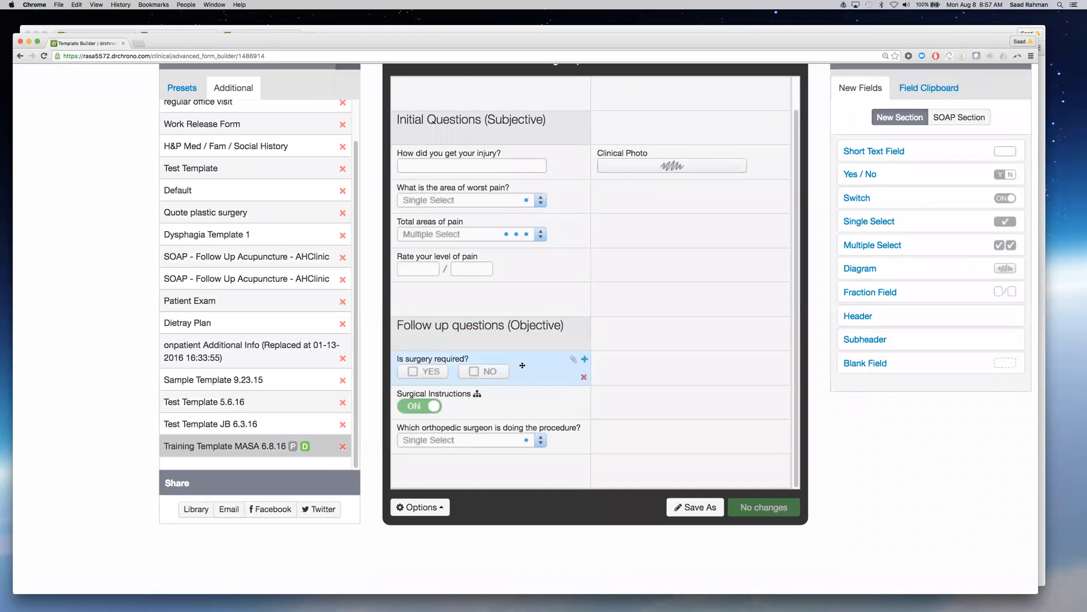
# Review the generated text and affirmative 'no' text of the "Is surgery required?" field, and close it without changes
pyautogui.click(522, 365)
pyautogui.scroll(2, 522, 365)
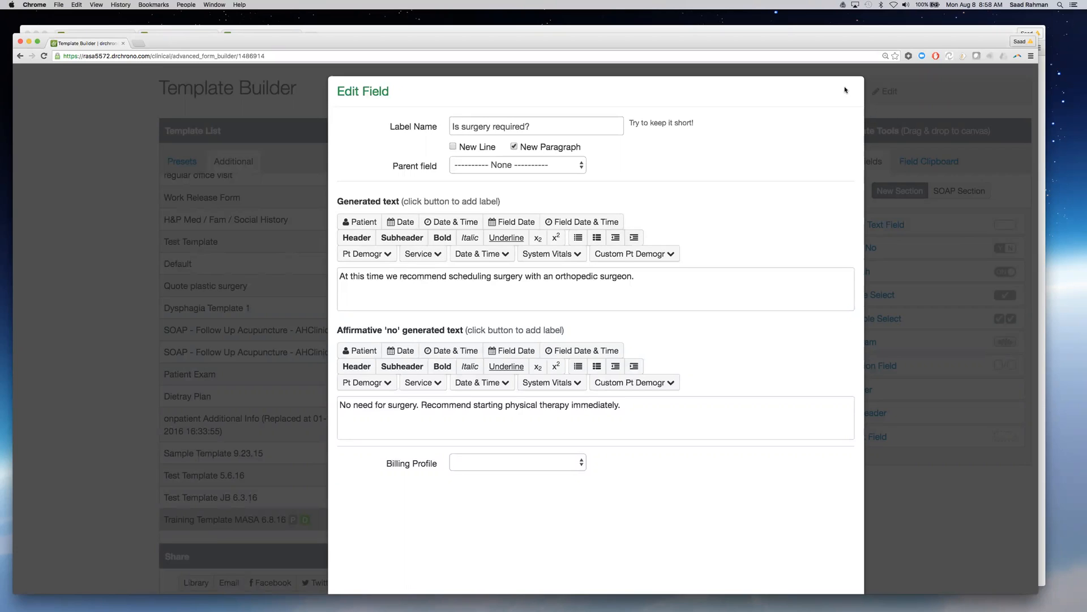
pyautogui.scroll(-3, 758, 158)
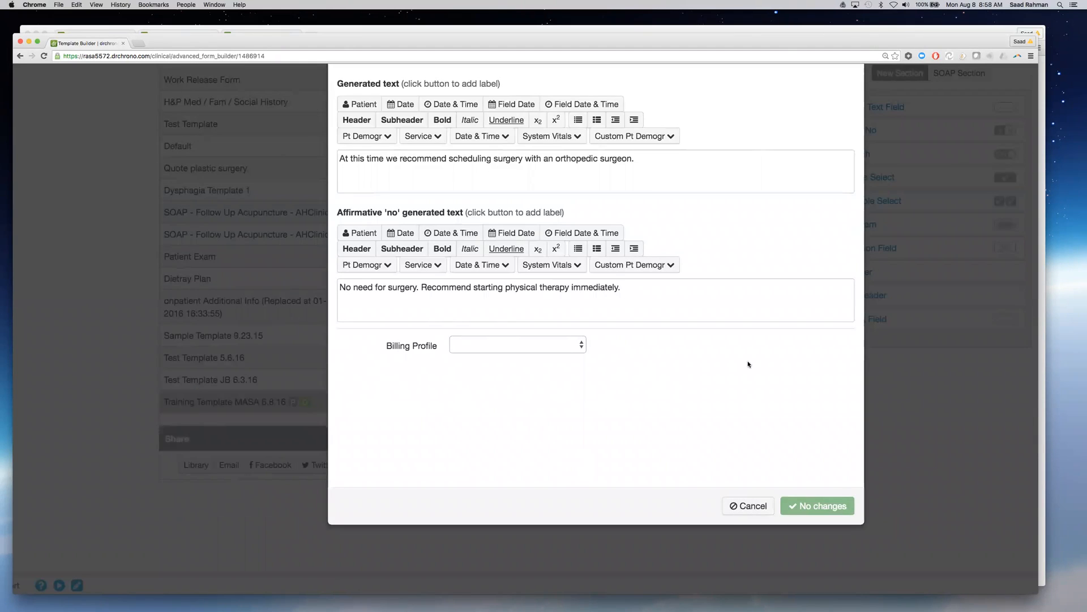
pyautogui.scroll(2, 748, 365)
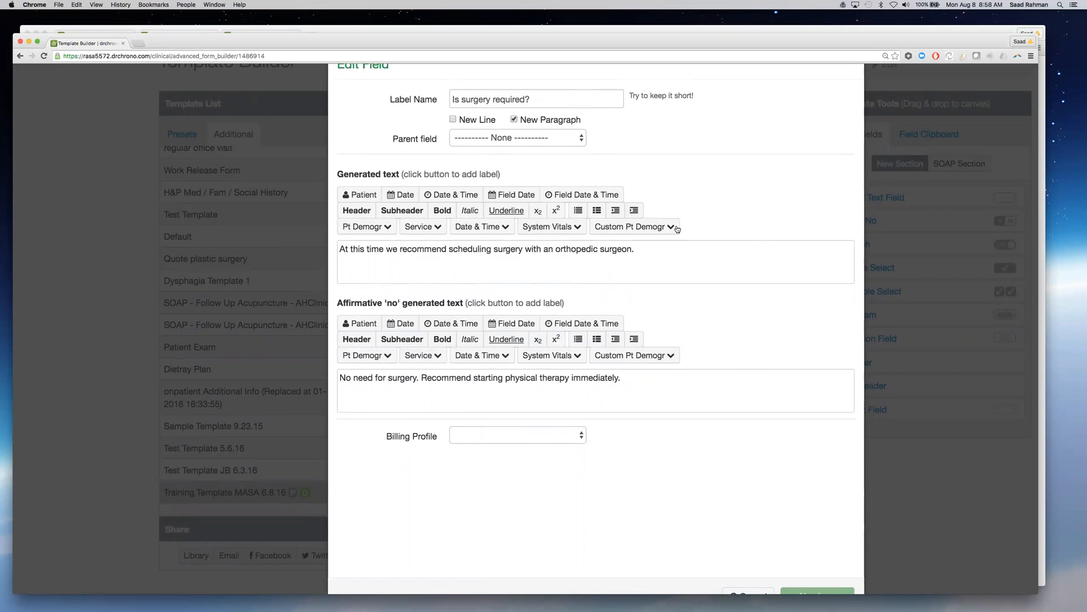
pyautogui.scroll(-1, 750, 565)
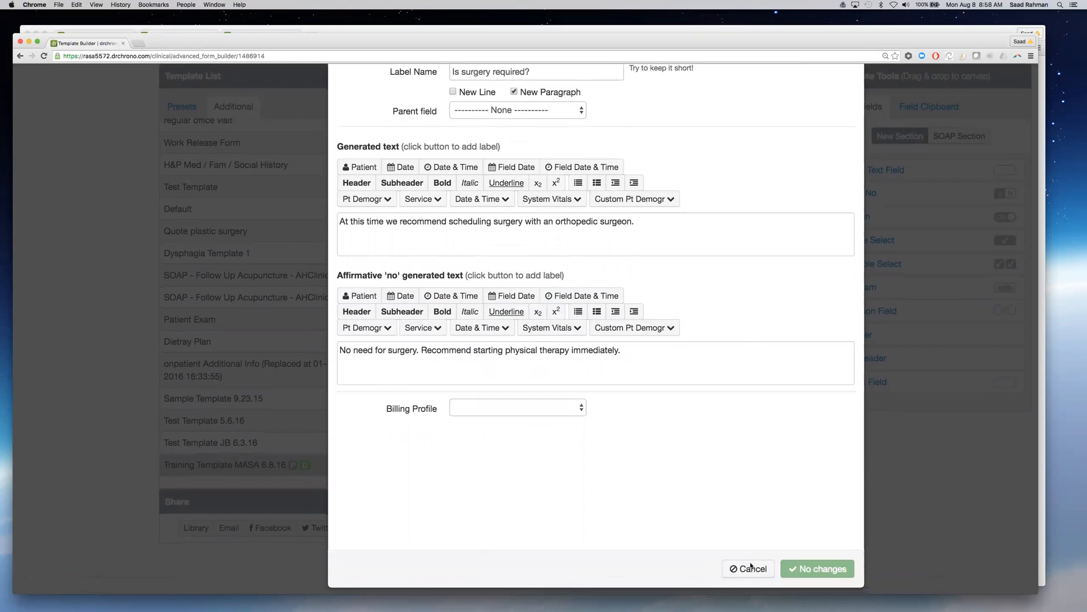
pyautogui.click(750, 566)
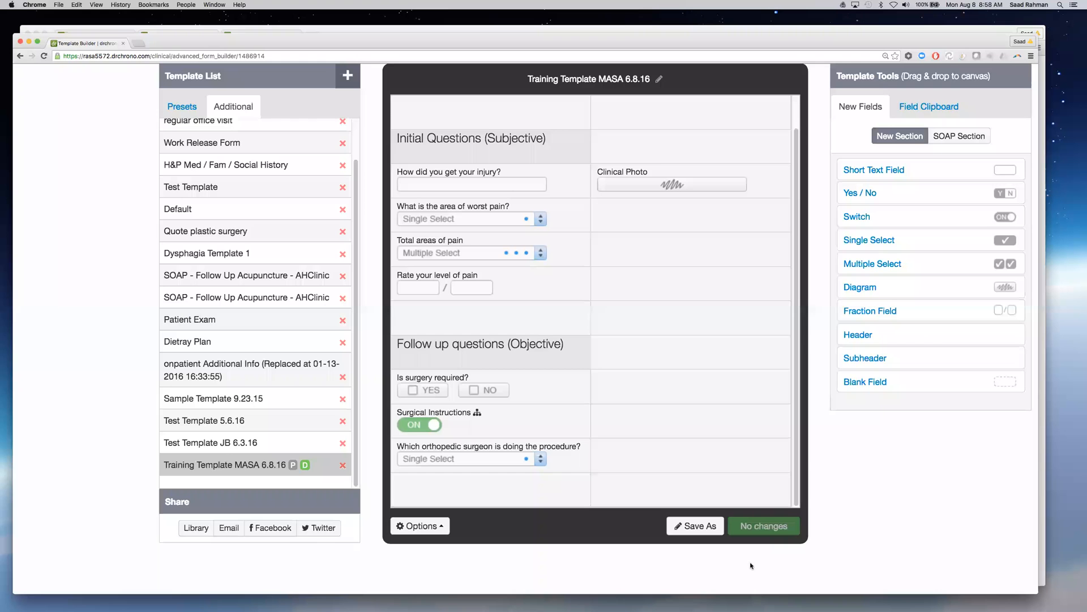
# Review the Surgical Instructions switch's generated text and Smart field option, and close it without changes
pyautogui.click(509, 420)
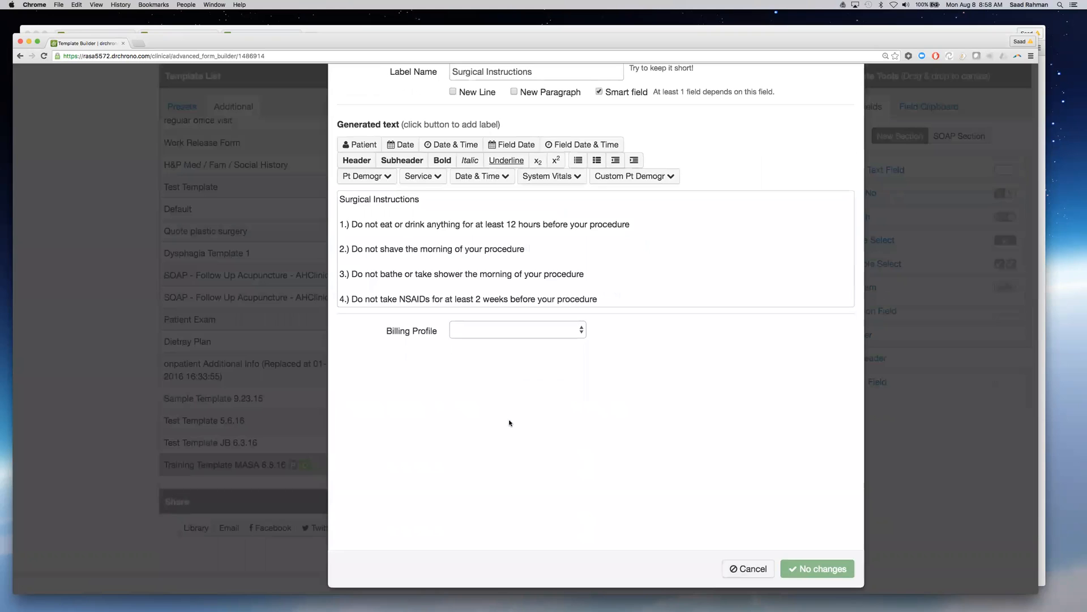
pyautogui.scroll(3, 510, 422)
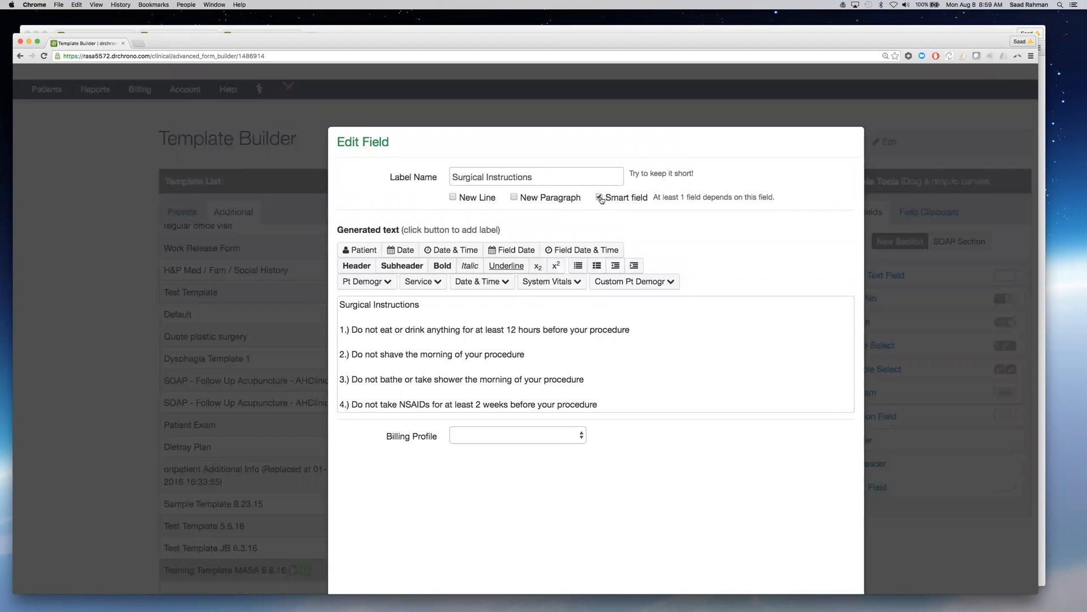
pyautogui.scroll(-4, 708, 515)
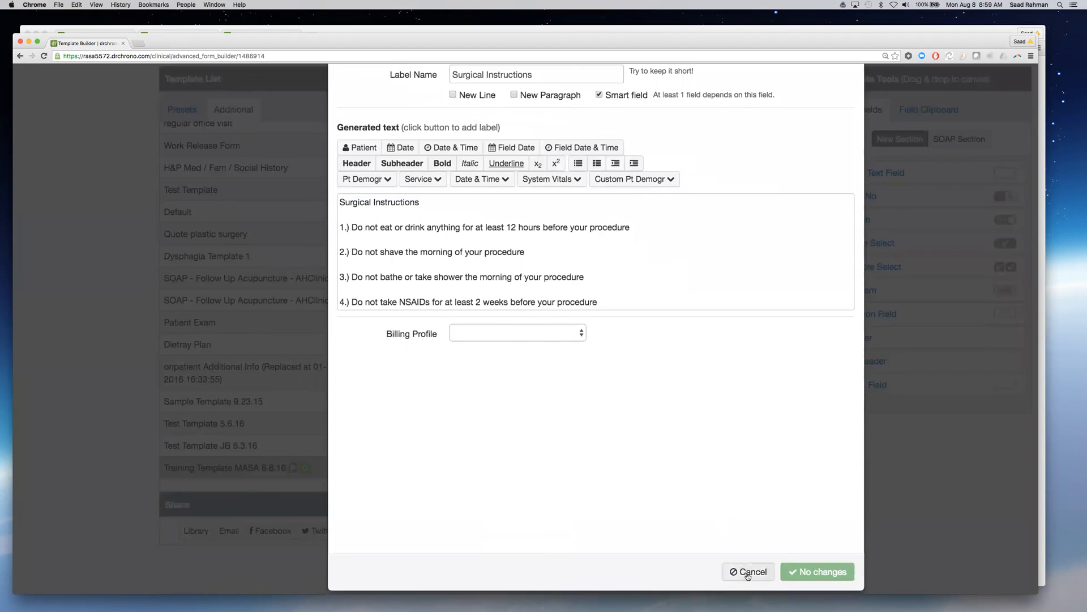
pyautogui.click(747, 572)
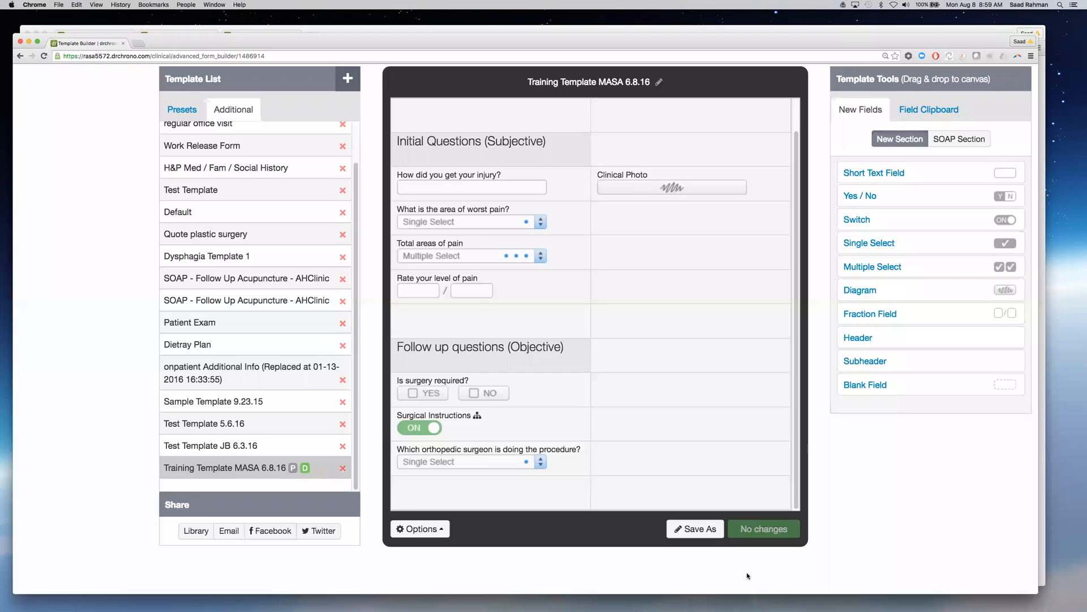
# Review the settings of the "Which orthopedic surgeon is doing the procedure?" field, and close it without changes
pyautogui.doubleClick(497, 451)
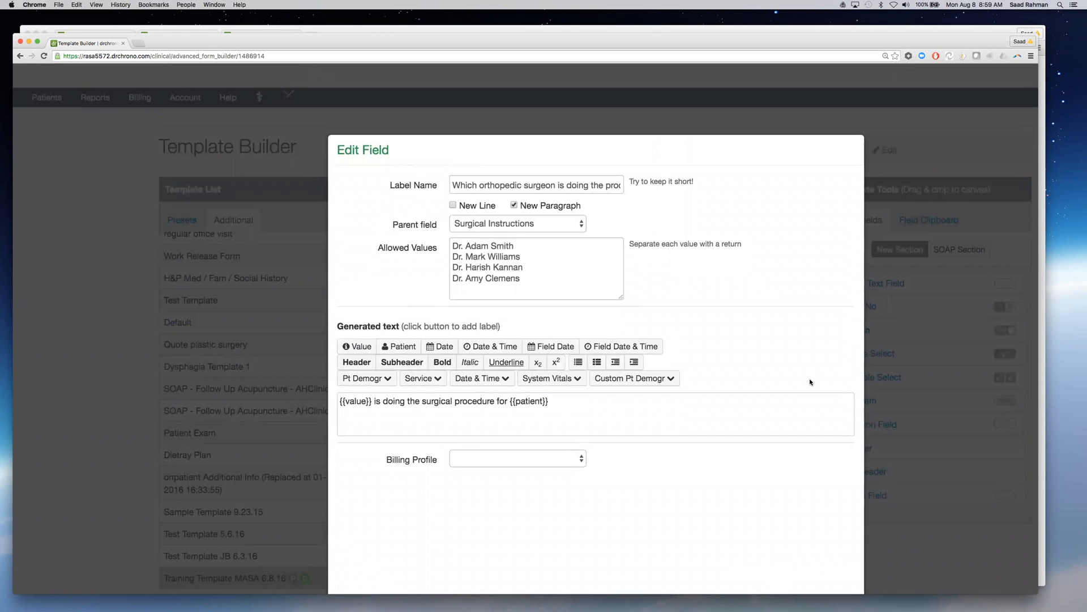
pyautogui.scroll(-5, 810, 382)
pyautogui.click(745, 504)
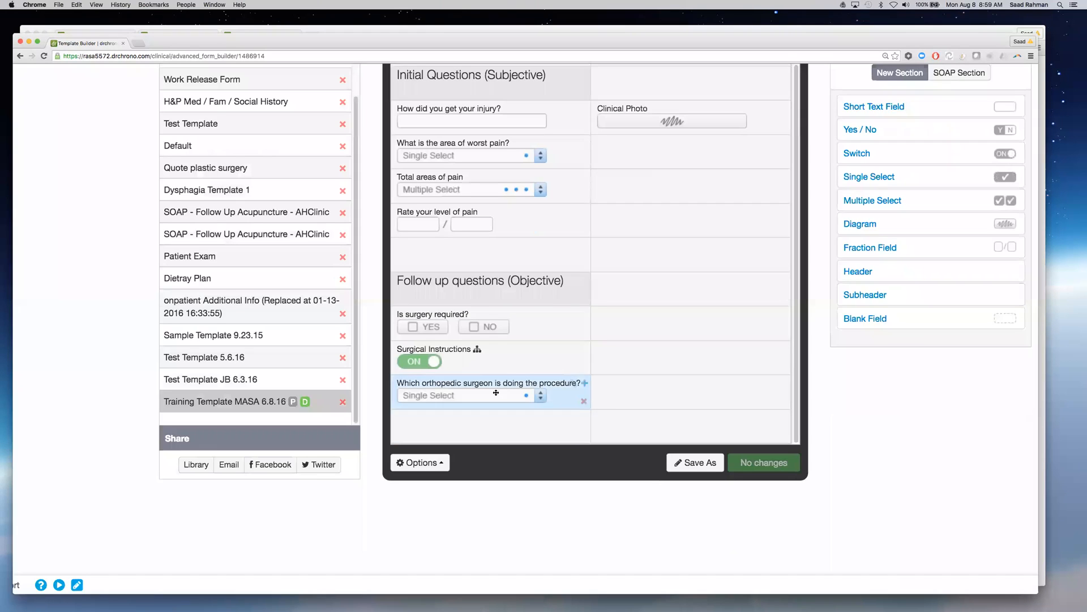
# Recheck the Smart field setting on the Surgical Instructions switch, and cancel the edit
pyautogui.doubleClick(467, 367)
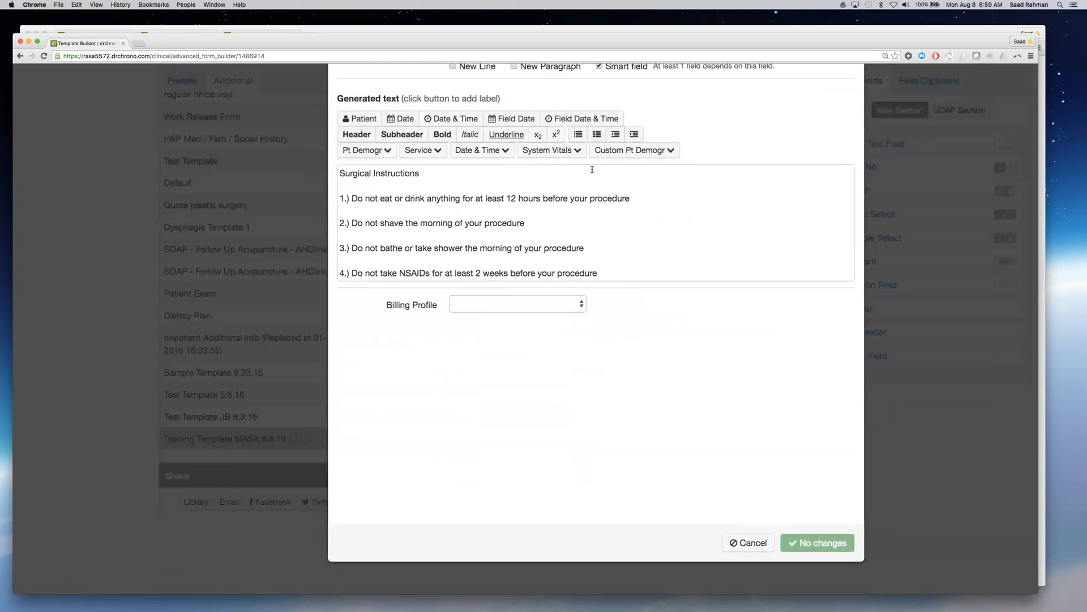
pyautogui.scroll(3, 591, 169)
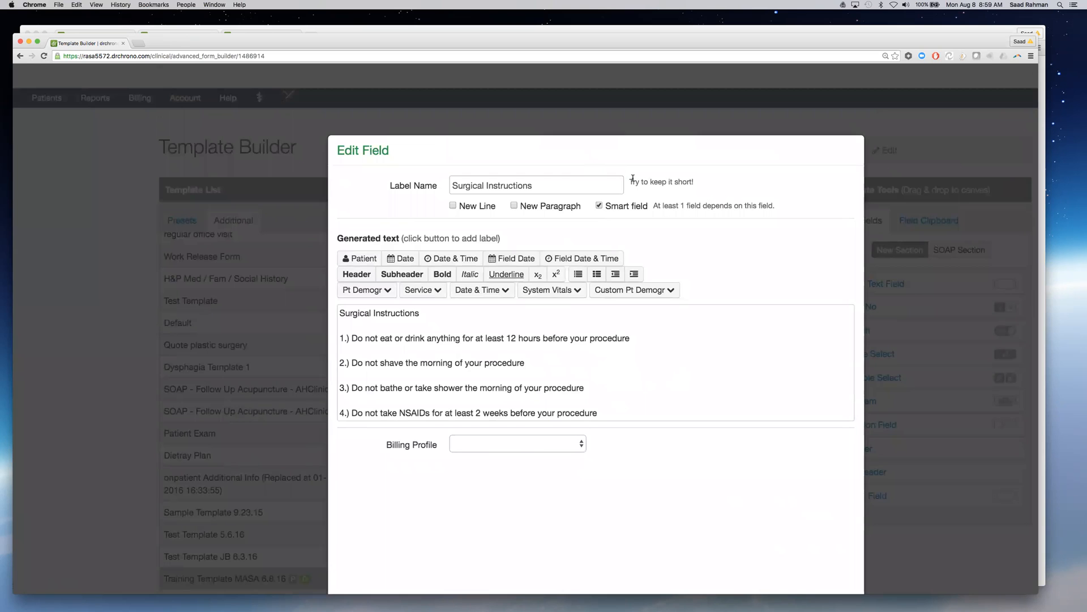
pyautogui.scroll(-3, 634, 180)
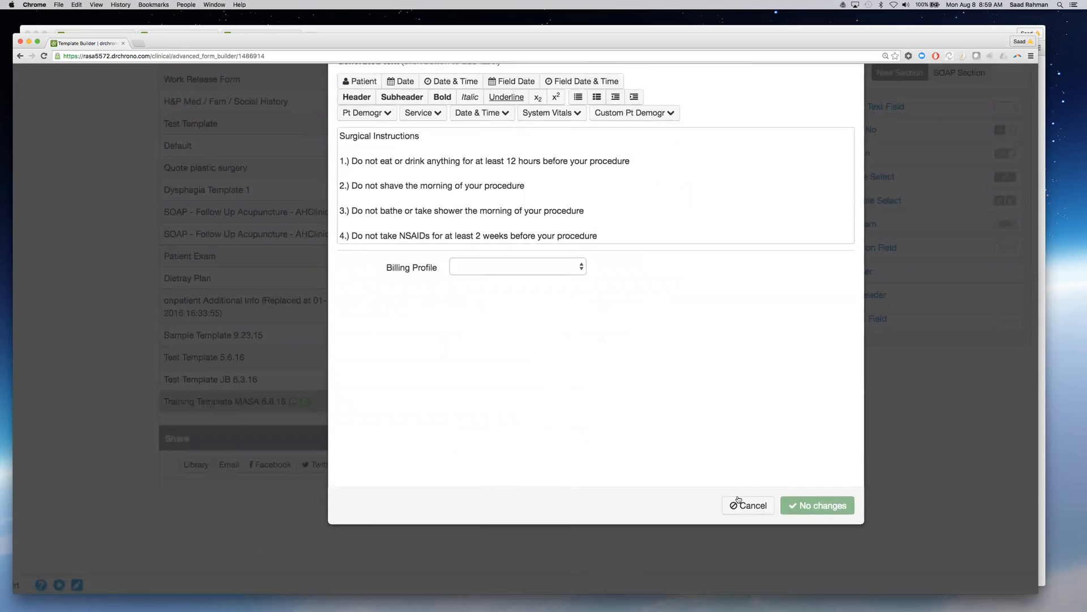
pyautogui.click(739, 504)
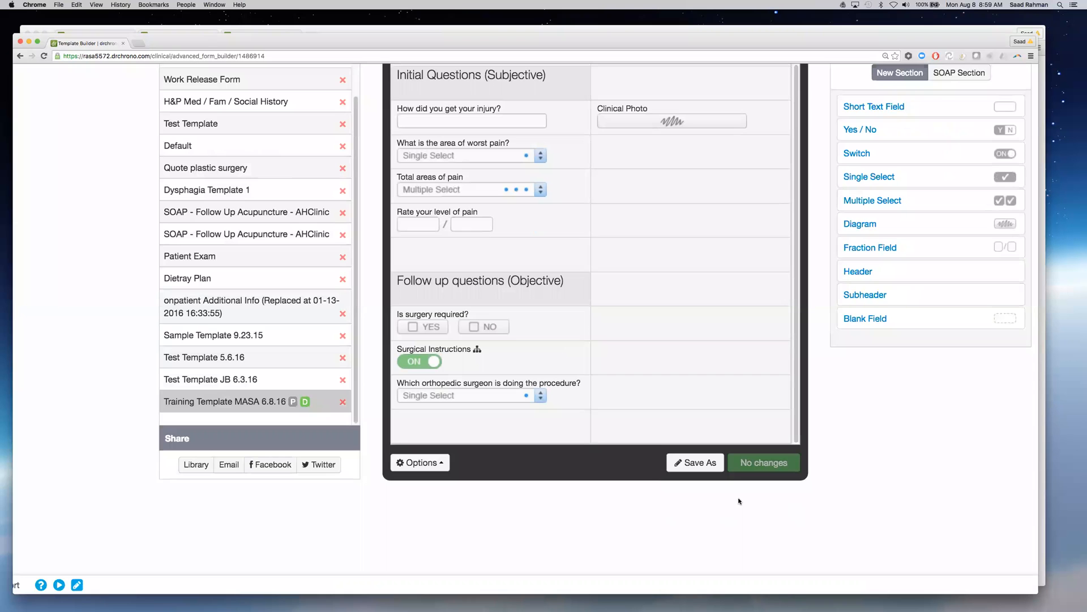
# Examine the Parent field choice, allowed values and generated text of the orthopedic surgeon field, and cancel the edit
pyautogui.click(481, 381)
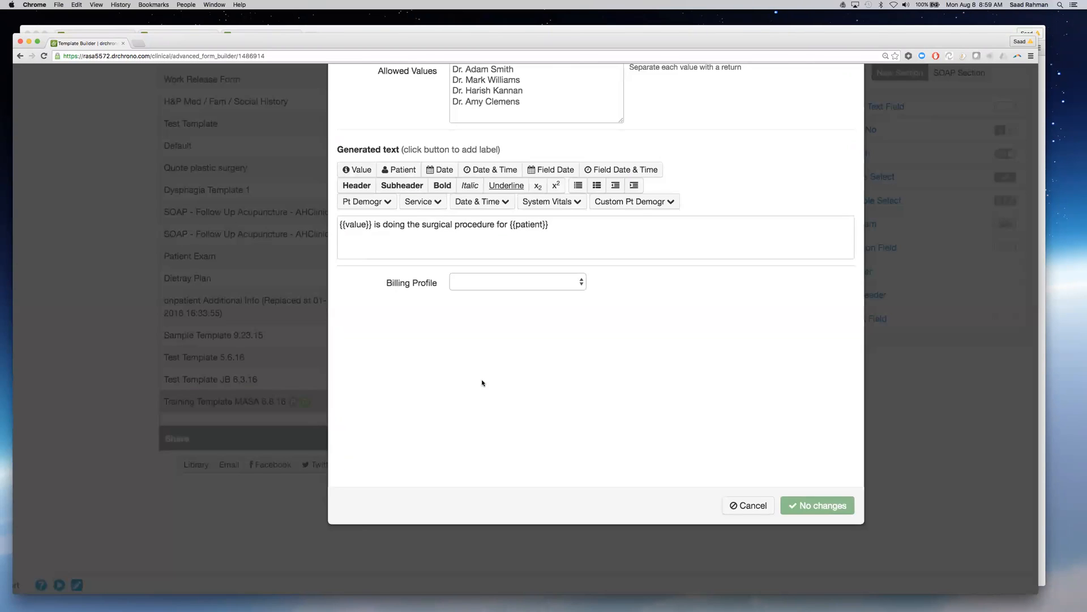
pyautogui.scroll(3, 481, 381)
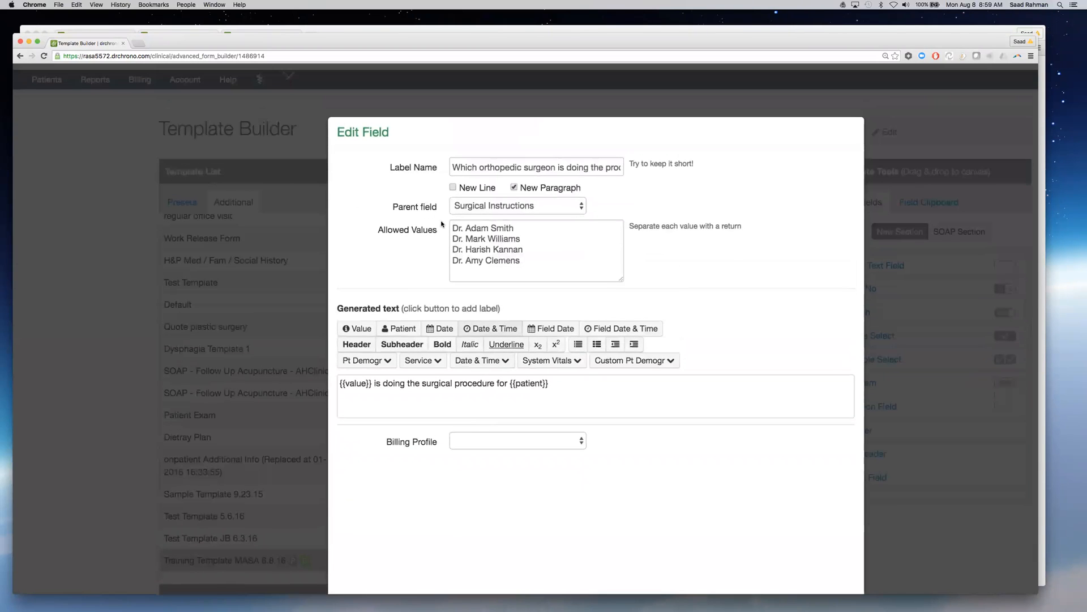
pyautogui.click(470, 210)
pyautogui.click(370, 170)
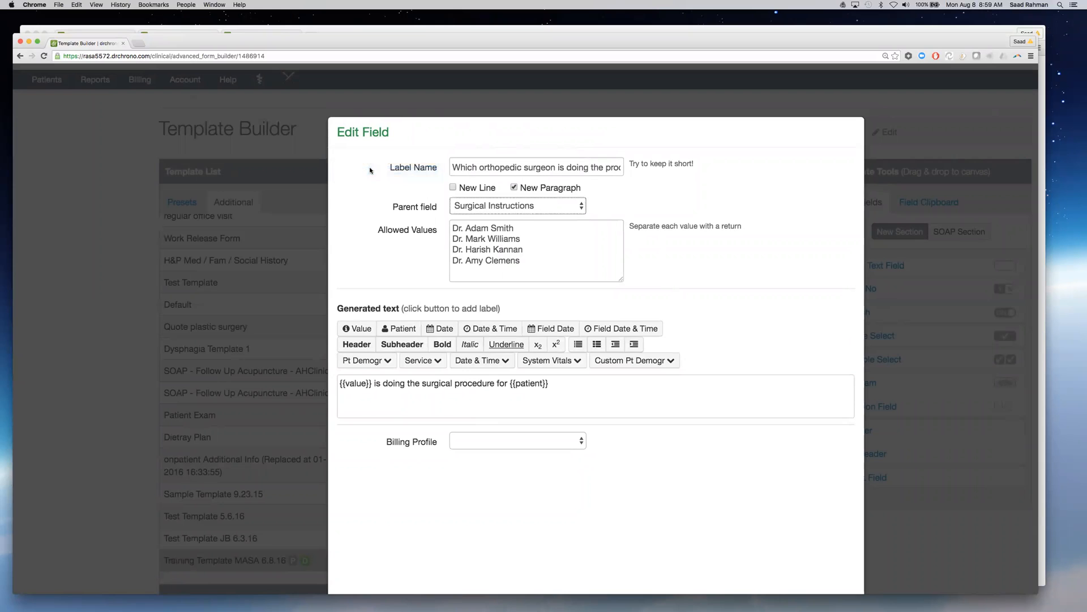
pyautogui.scroll(-5, 623, 368)
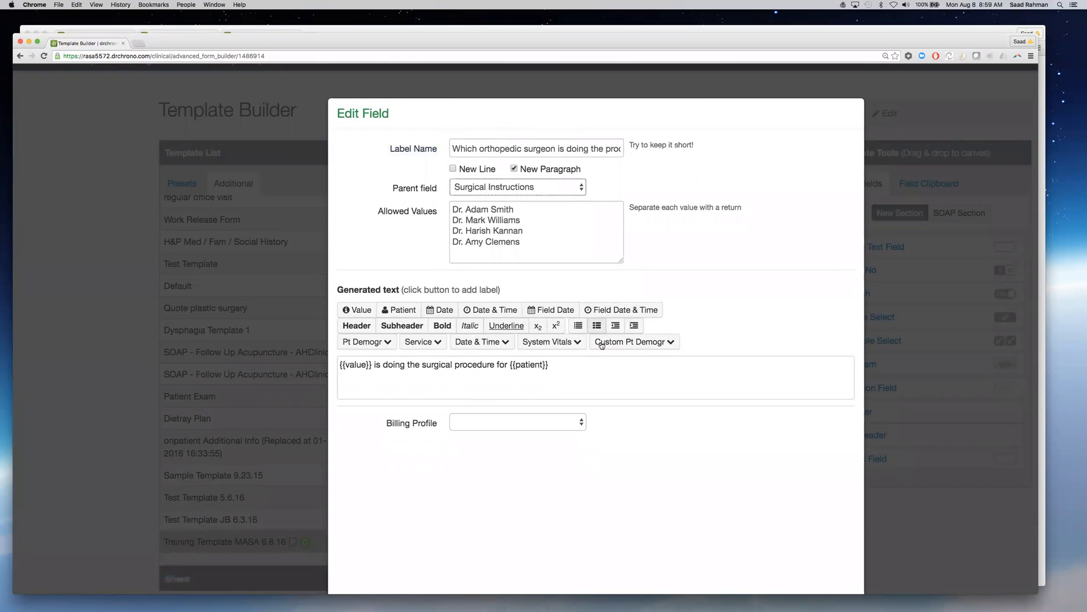
pyautogui.click(756, 510)
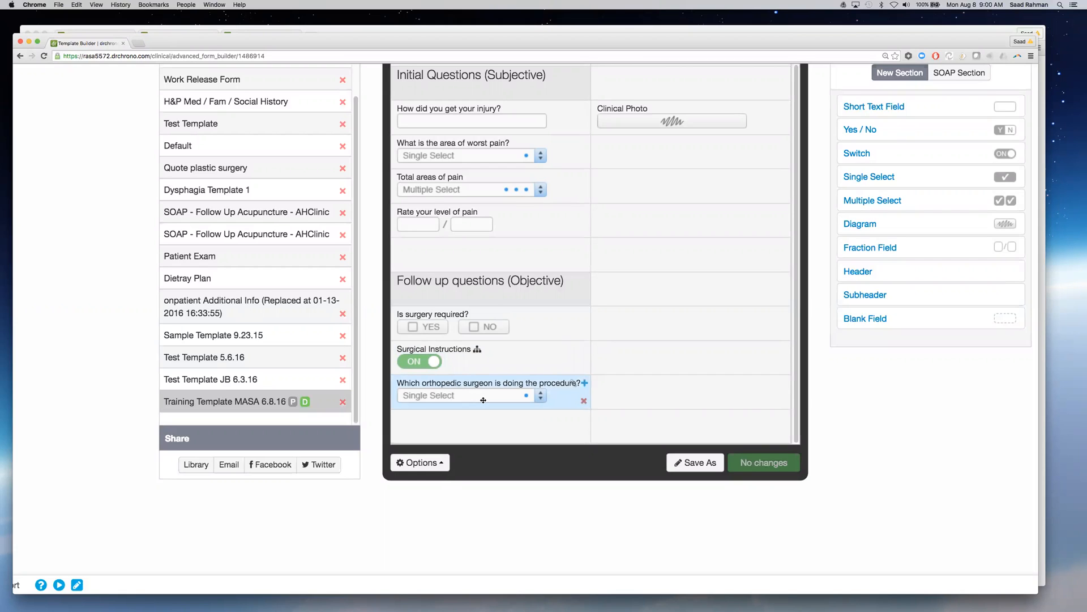
# Open the scheduling Calendar in a separate browser tab and switch to it
pyautogui.click(139, 43)
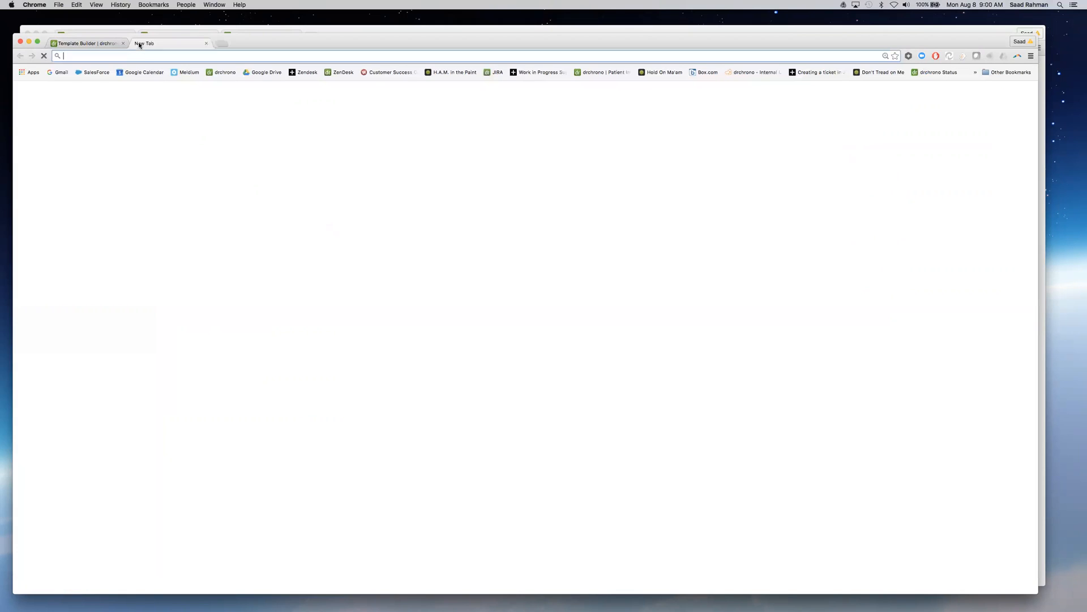
pyautogui.click(206, 44)
pyautogui.moveTo(35, 100)
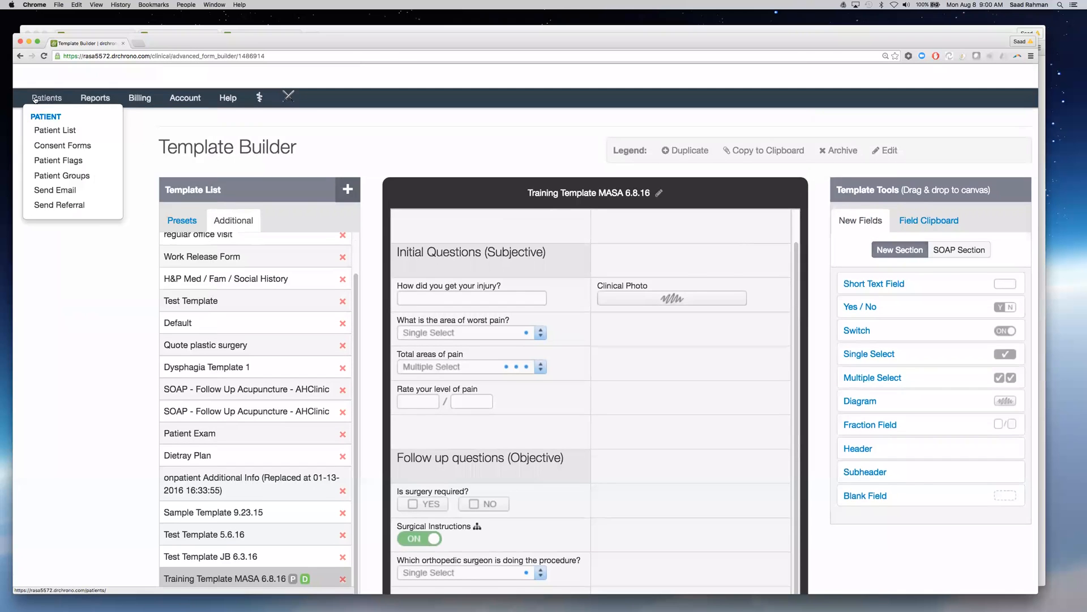
pyautogui.hscroll(-3, 35, 100)
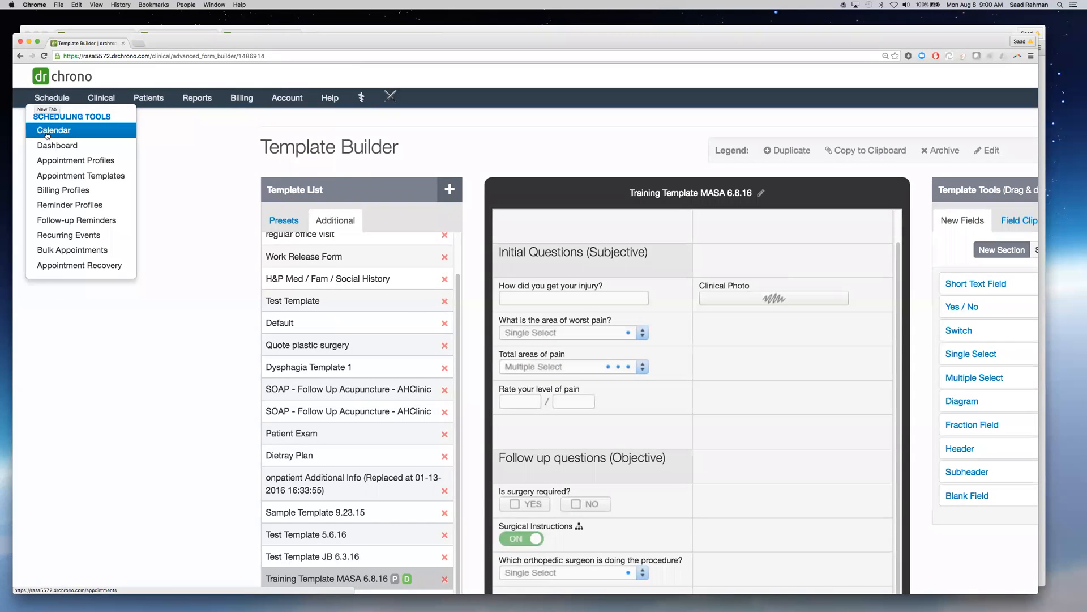
pyautogui.rightClick(49, 136)
pyautogui.click(50, 136)
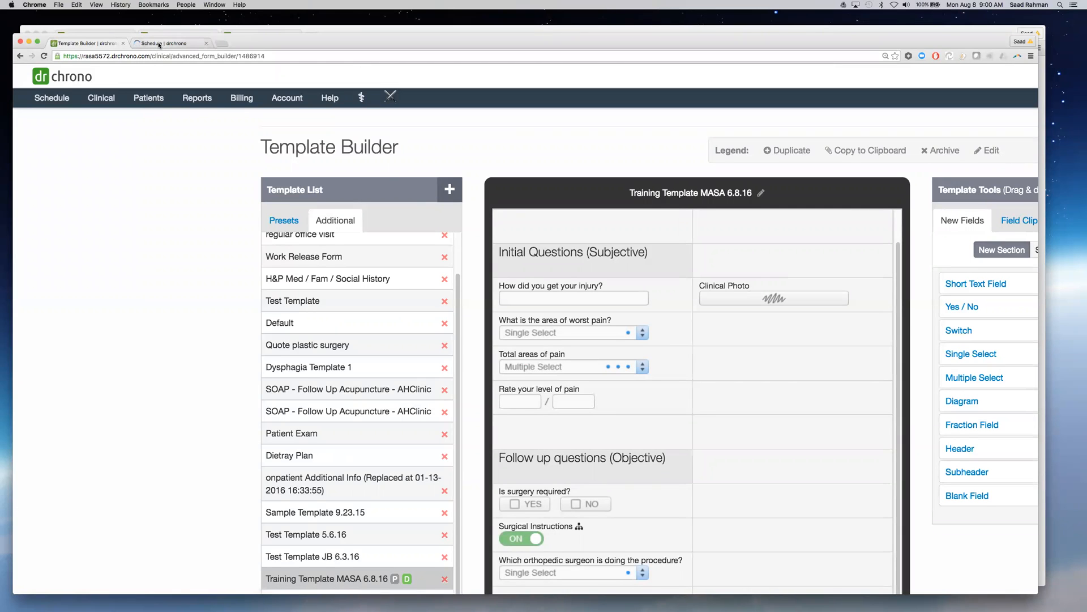
pyautogui.click(161, 44)
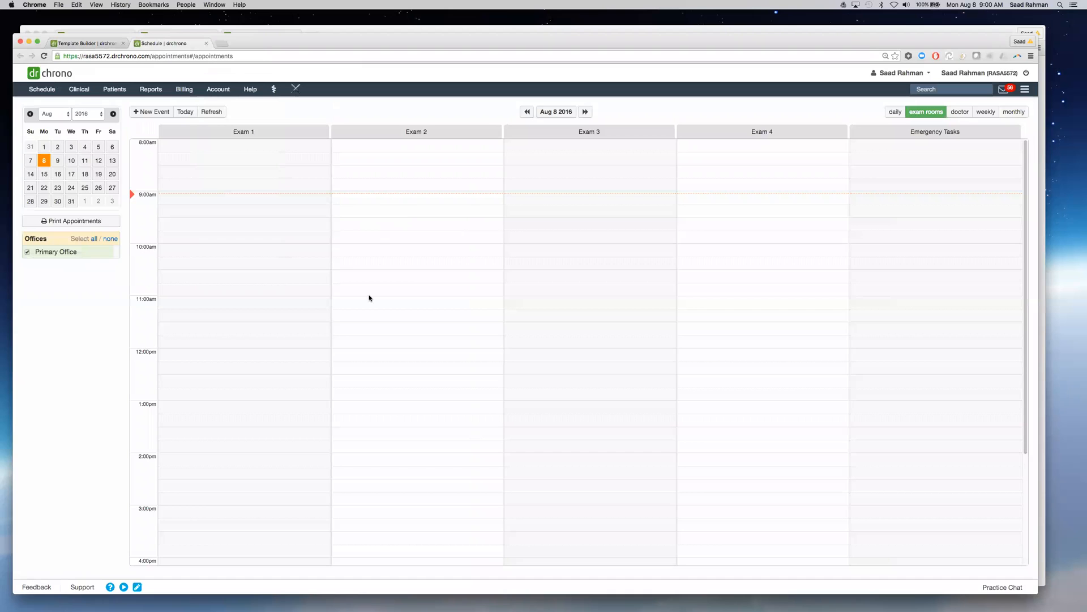
# Schedule and save a 12:00PM appointment in Exam 1 on 08/08/2016 for the sample patient
pyautogui.click(221, 362)
pyautogui.write('daniel')
pyautogui.press('Down')
pyautogui.press('Return')
pyautogui.click(539, 387)
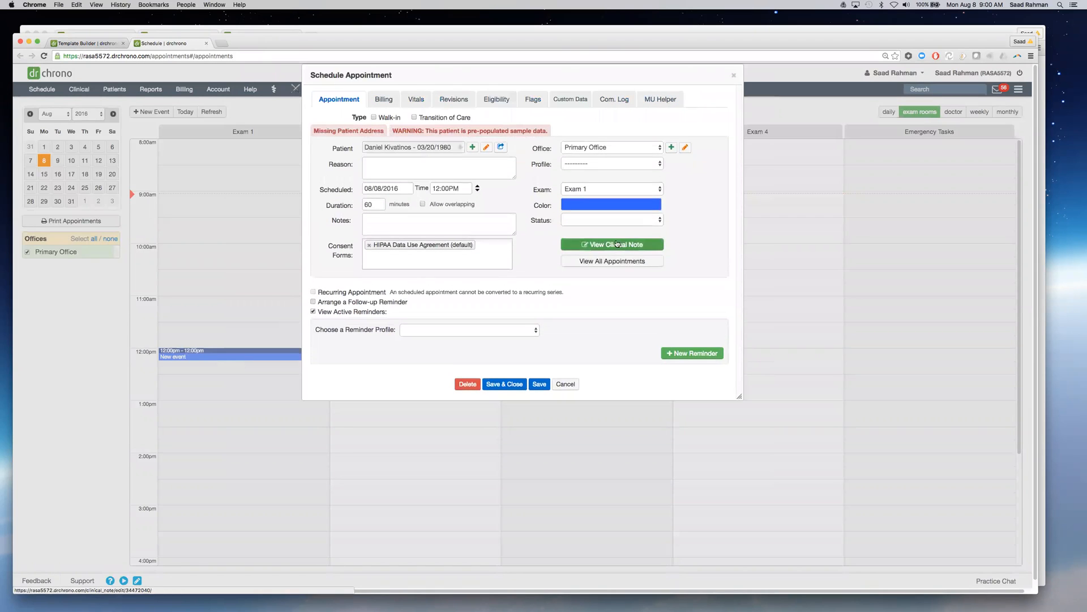
# Open the appointment's clinical note and turn off Surgical Instructions in the Training Template MASA 6.8.16 section
pyautogui.click(617, 246)
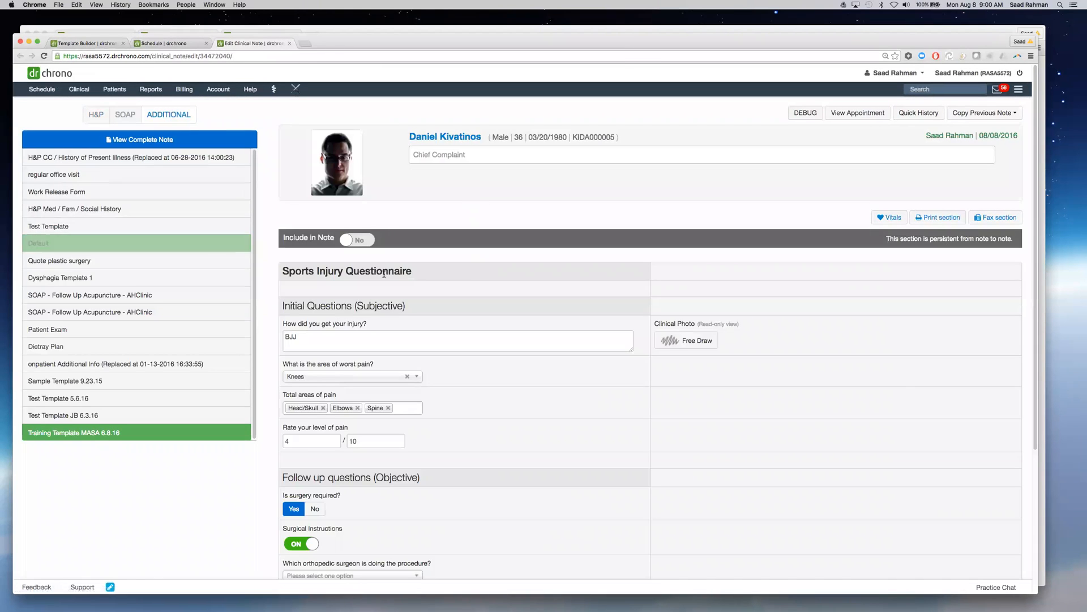
pyautogui.scroll(-2, 524, 294)
pyautogui.scroll(-3, 524, 295)
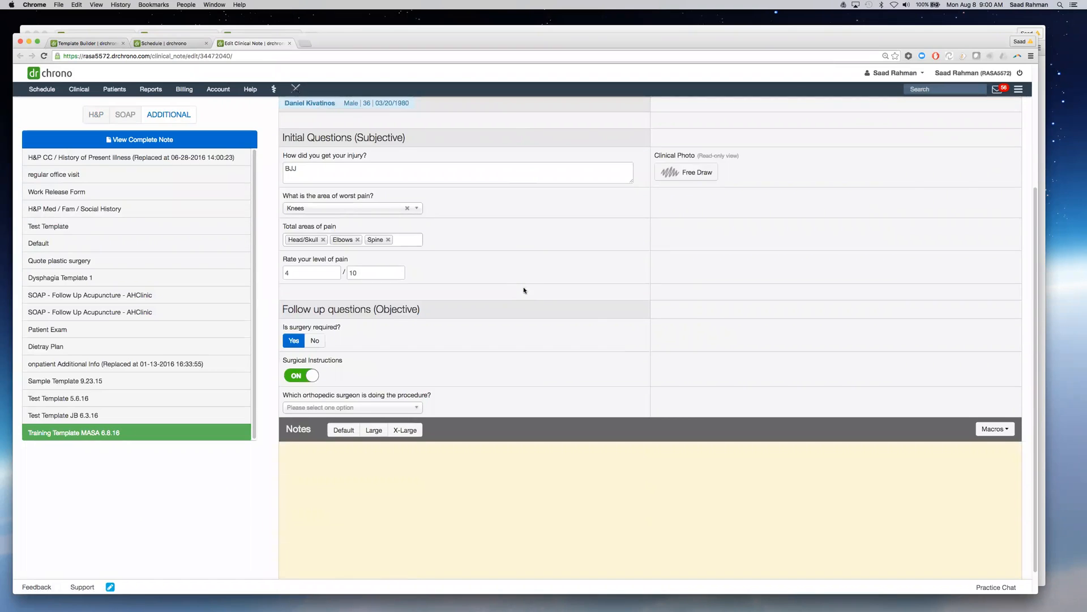
pyautogui.click(309, 375)
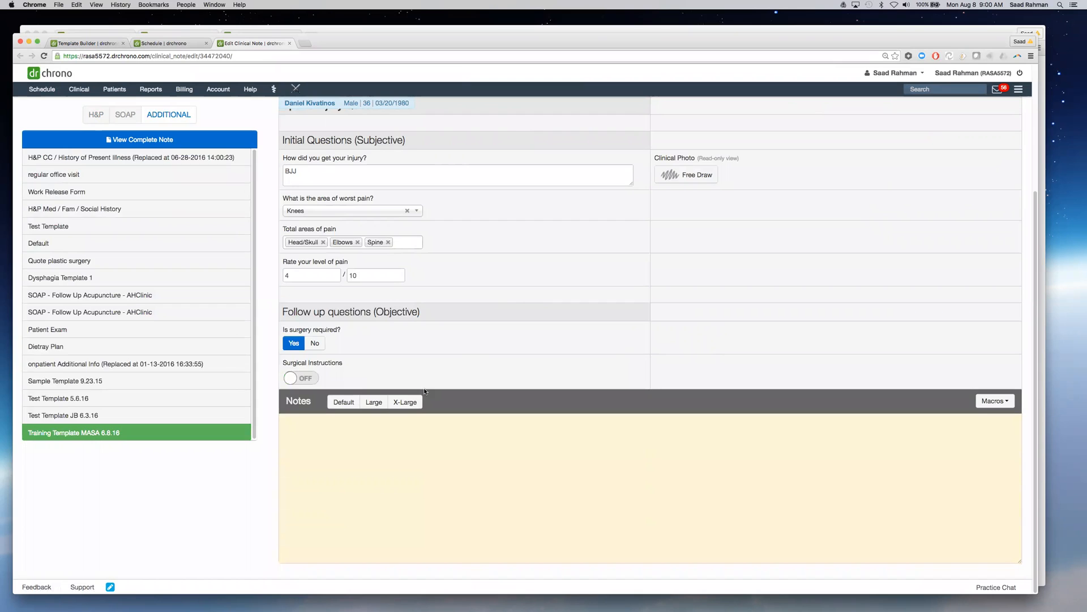
# Turn on Surgical Instructions in the clinical note and view the choices for the orthopedic surgeon doing the procedure
pyautogui.click(292, 378)
pyautogui.click(326, 409)
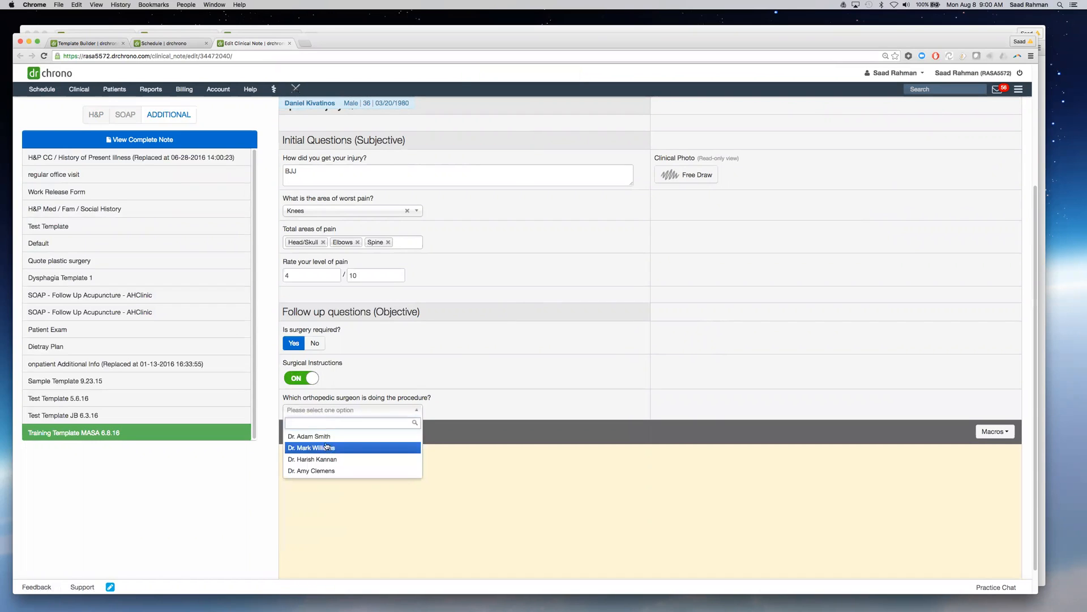
pyautogui.click(573, 344)
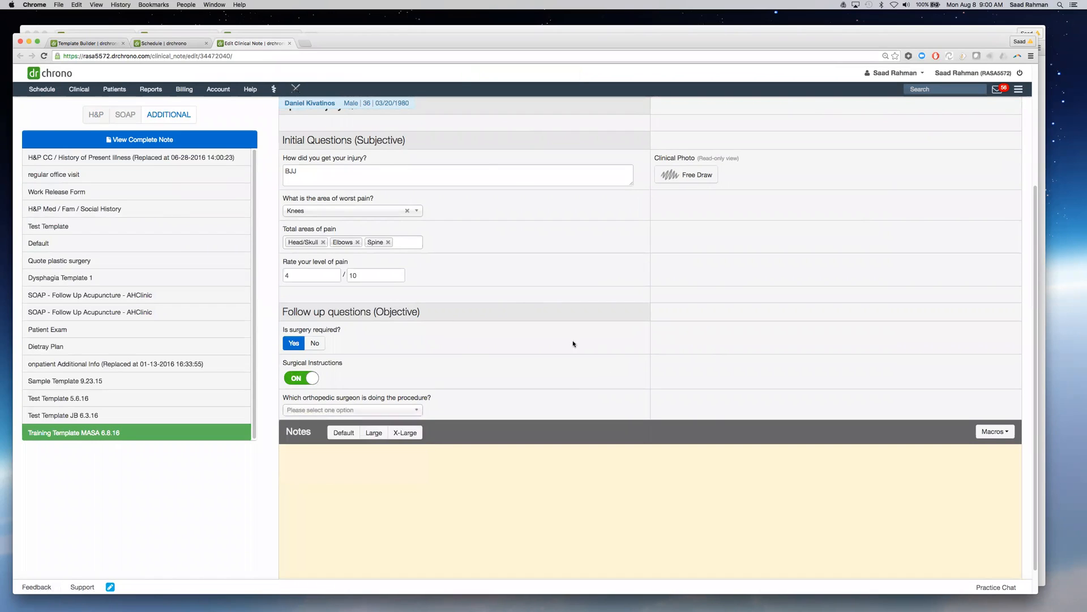
# Close the clinical note and show the list of preset templates in the Template Builder
pyautogui.click(289, 44)
pyautogui.click(106, 44)
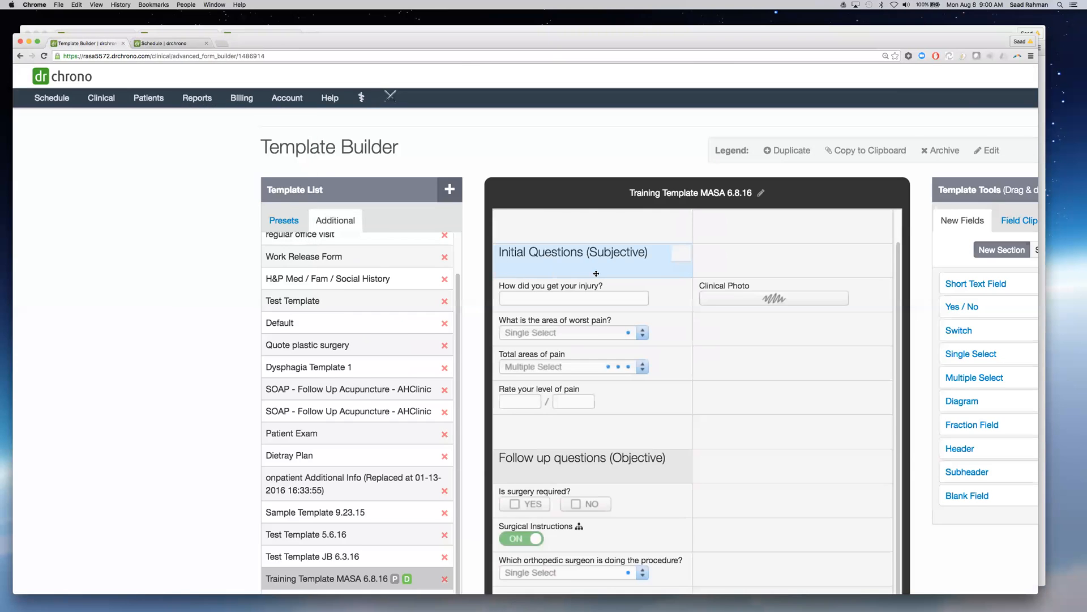
pyautogui.press('super+plus')
pyautogui.press('super+plus')
pyautogui.click(282, 219)
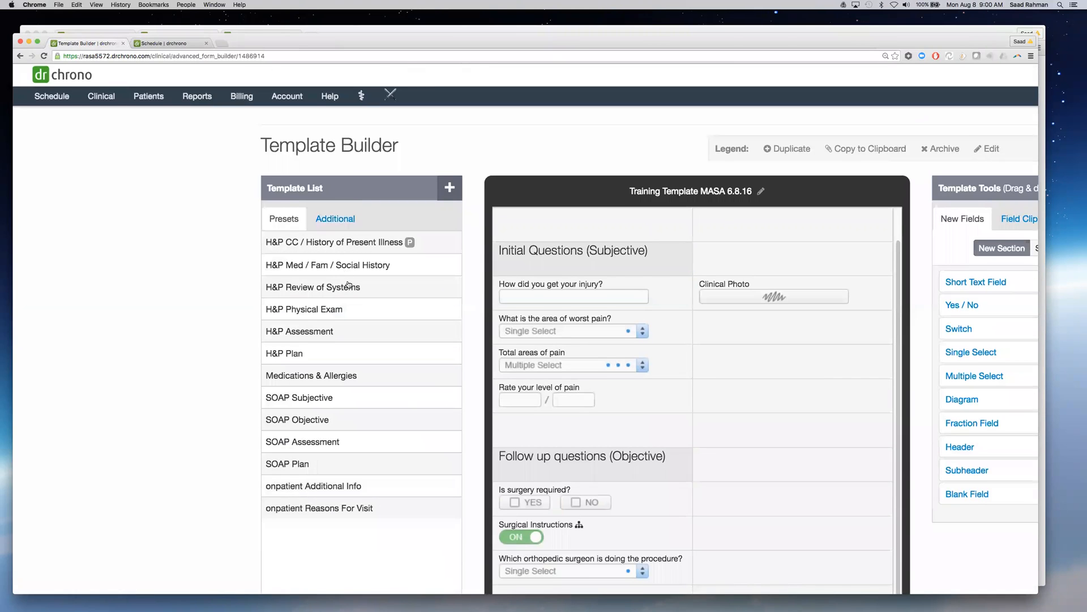
pyautogui.scroll(-3, 319, 331)
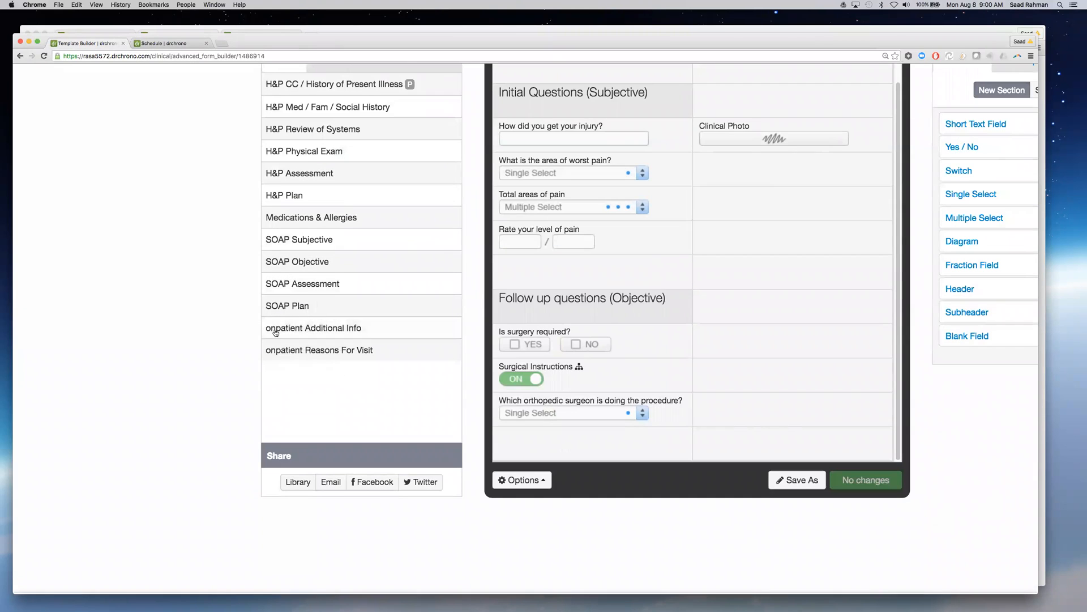
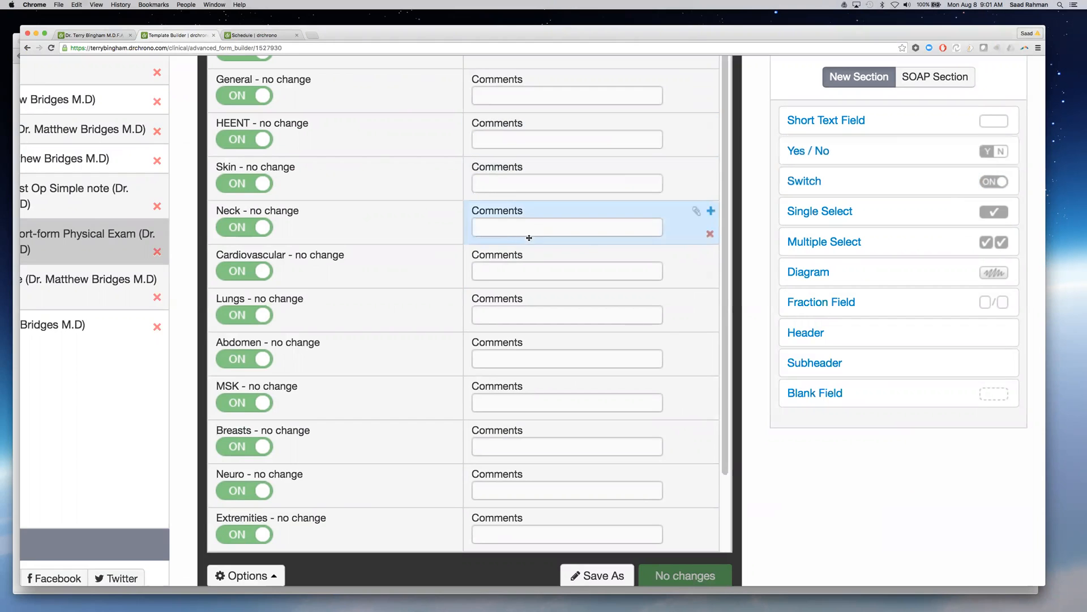
# Open the ER Consult template and add a Multiple Select field directly above the Disposition field
pyautogui.hscroll(-3, 181, 393)
pyautogui.hscroll(-2, 181, 393)
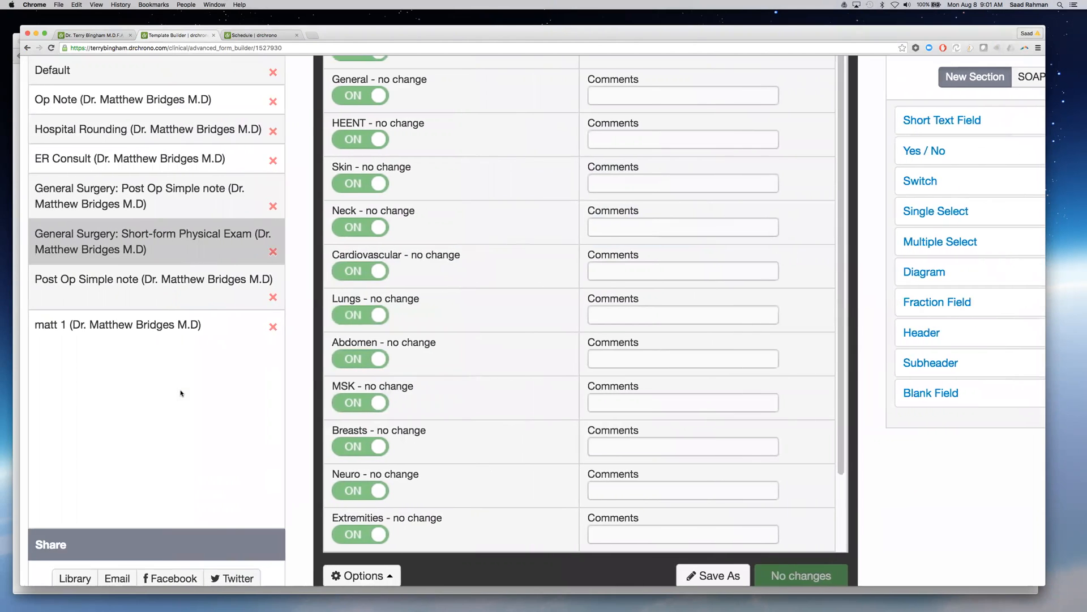
pyautogui.scroll(2, 180, 393)
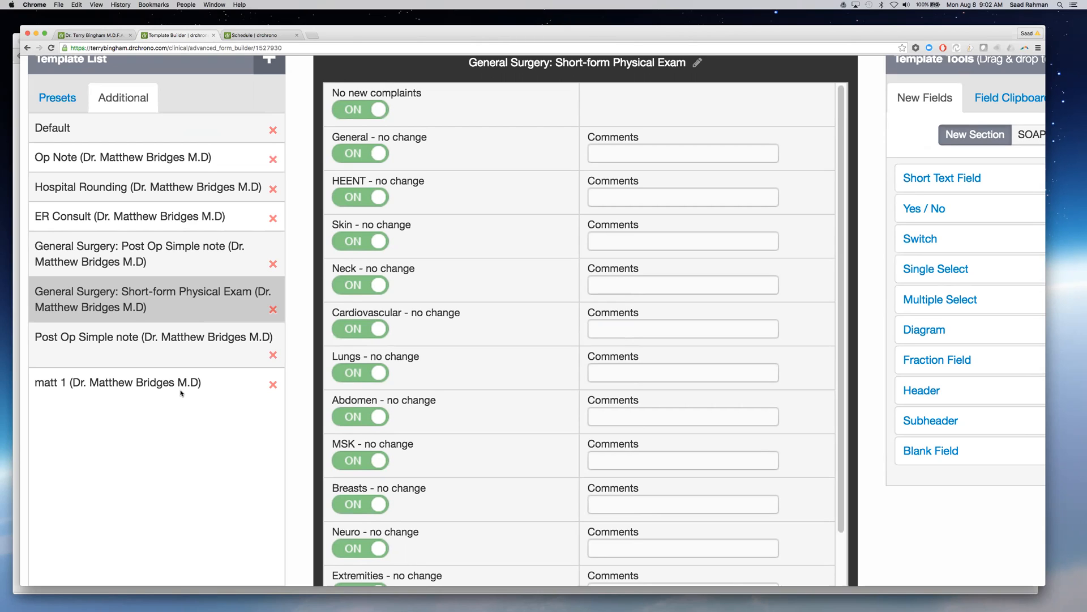
pyautogui.click(177, 217)
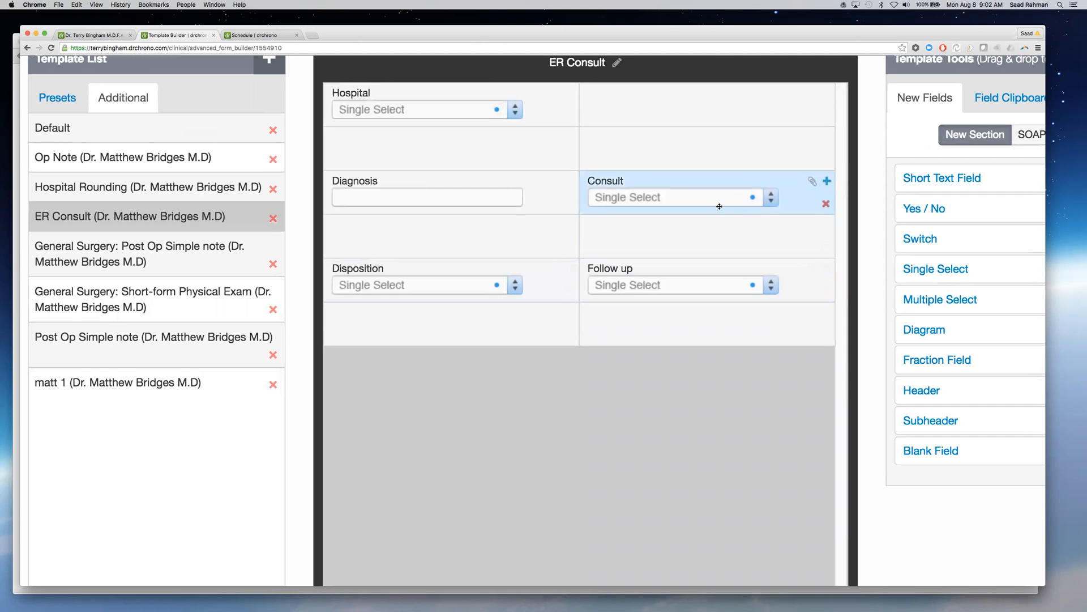
pyautogui.hscroll(3, 849, 275)
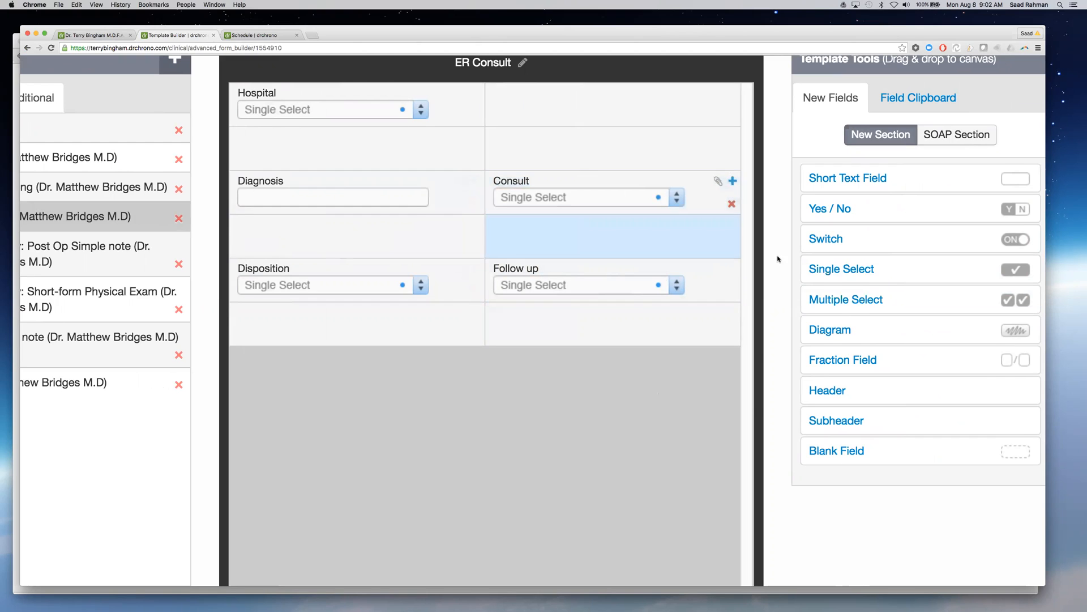
pyautogui.moveTo(862, 299); pyautogui.dragTo(576, 333)
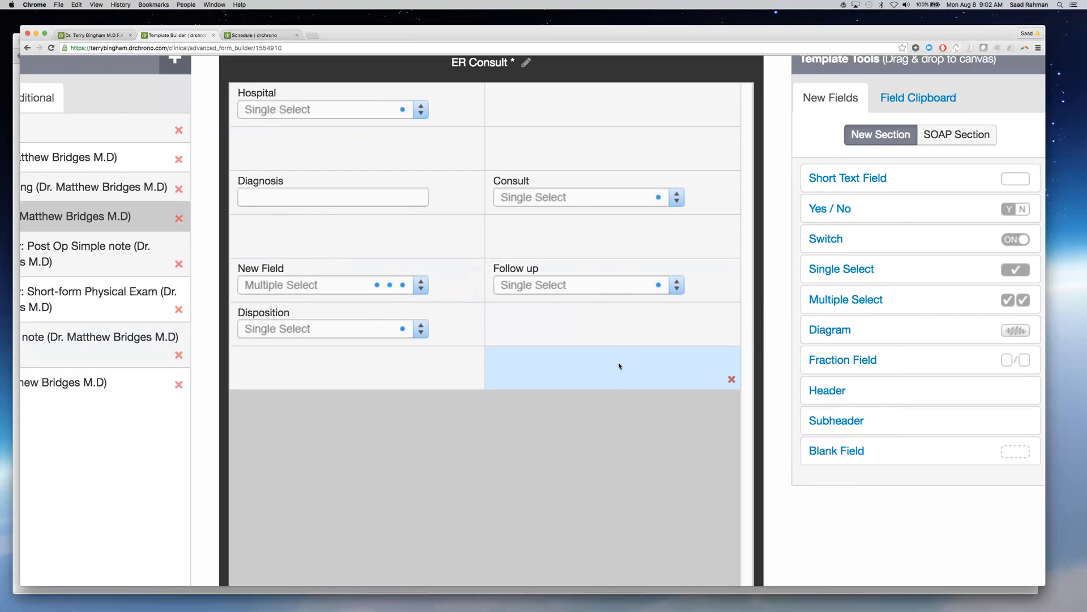
# Copy all the allowed values of the Follow up field, from This week through prn, and close its settings without changes
pyautogui.click(613, 263)
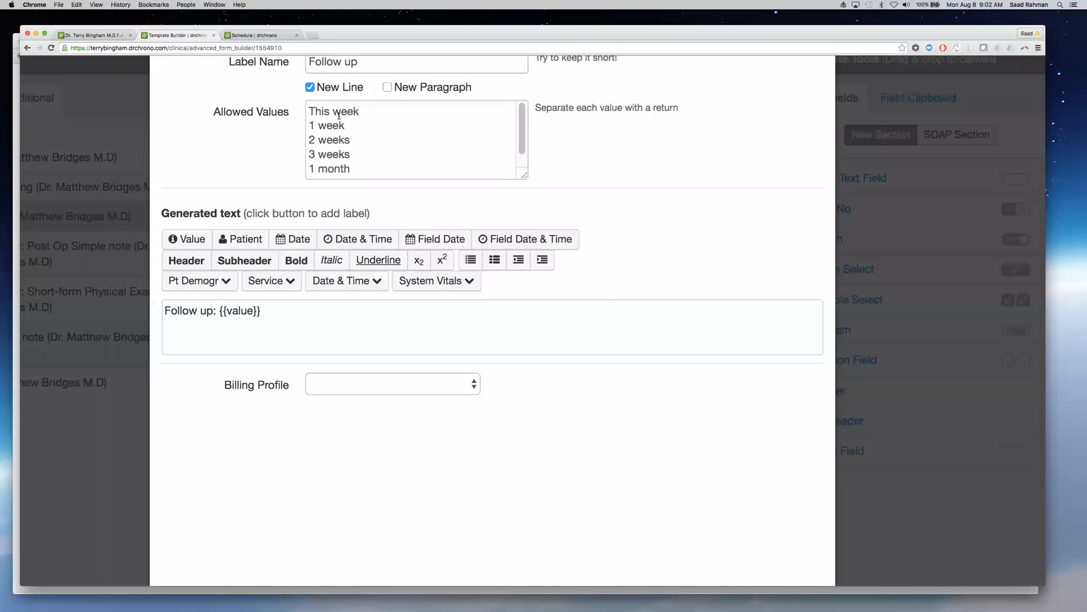
pyautogui.scroll(-2, 339, 116)
pyautogui.scroll(4, 334, 116)
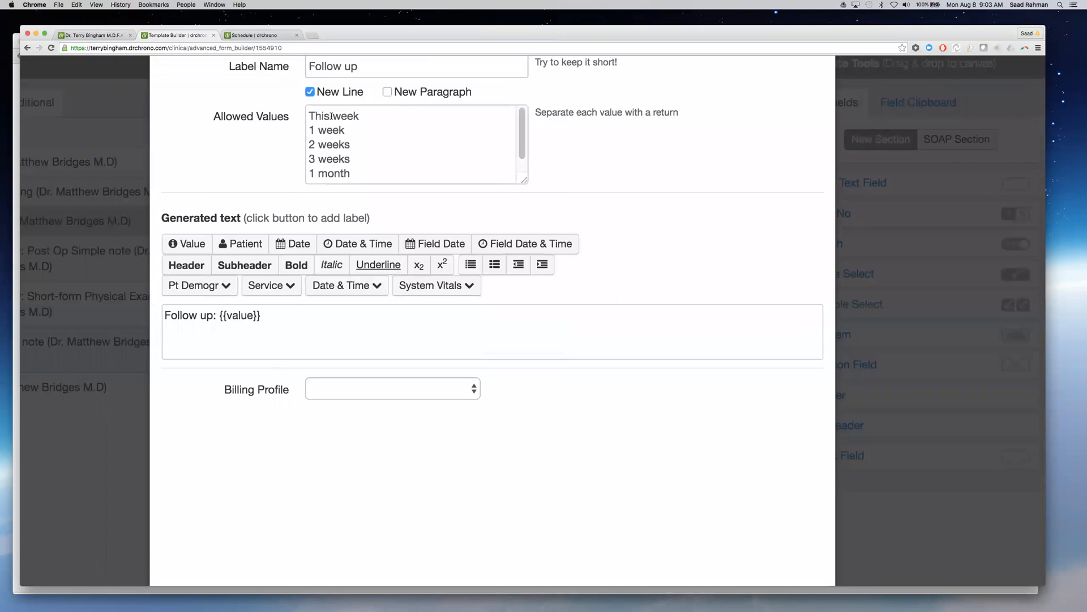
pyautogui.scroll(3, 326, 168)
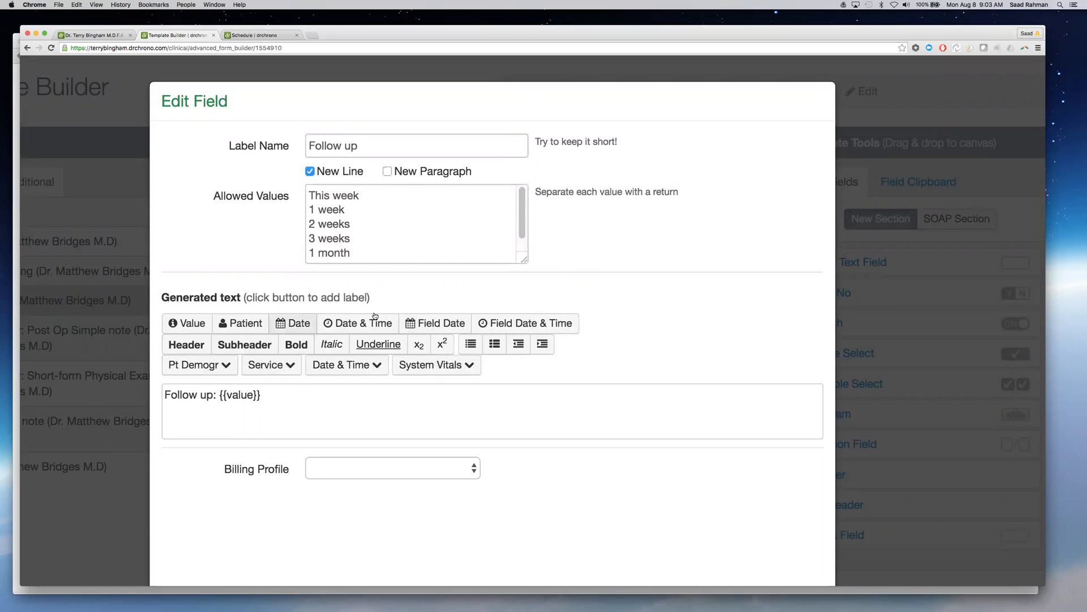
pyautogui.scroll(-2, 331, 194)
pyautogui.scroll(3, 332, 199)
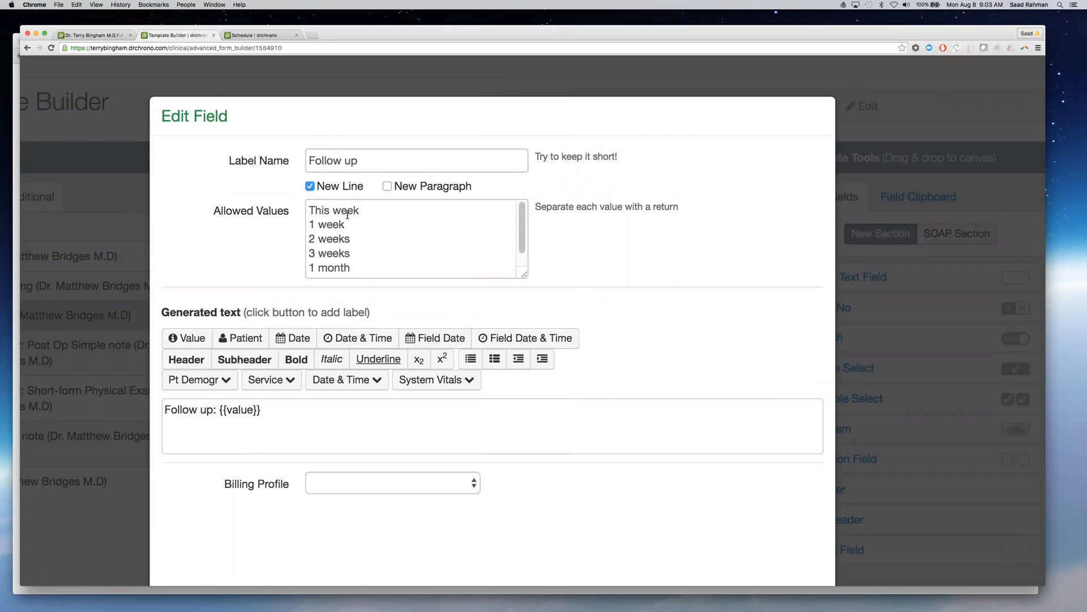
pyautogui.scroll(-3, 347, 215)
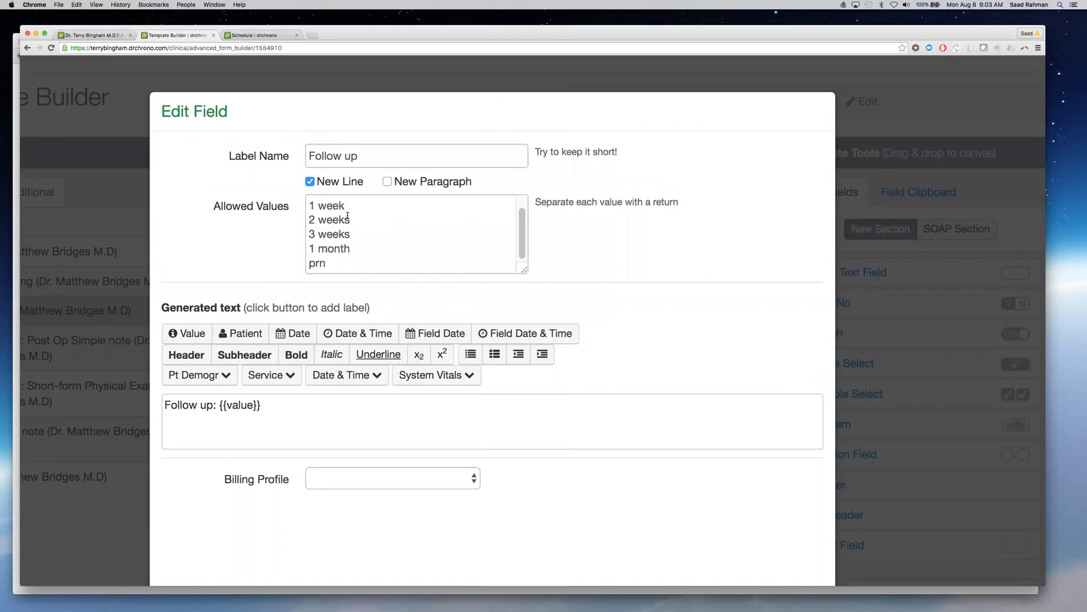
pyautogui.moveTo(328, 251); pyautogui.dragTo(323, 190)
pyautogui.rightClick(324, 193)
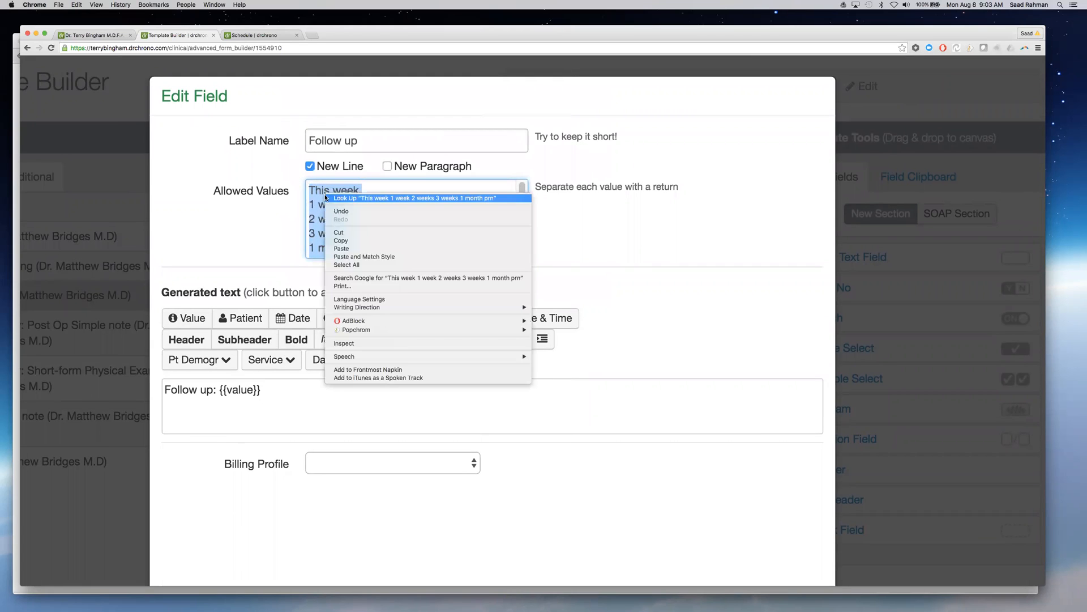
pyautogui.click(352, 239)
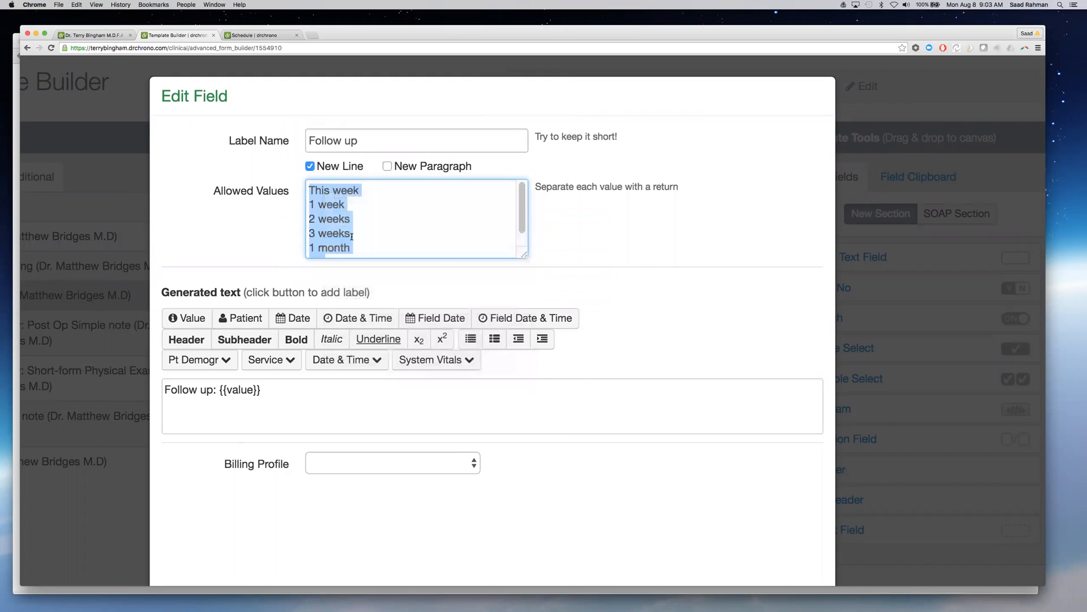
pyautogui.scroll(-10, 621, 332)
pyautogui.click(685, 457)
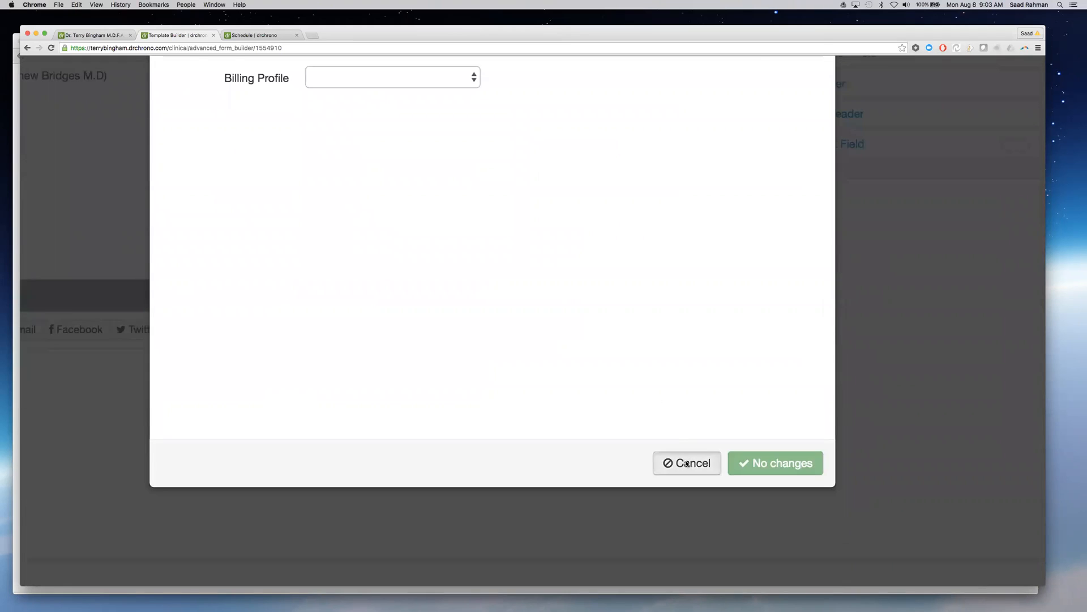
pyautogui.scroll(5, 432, 250)
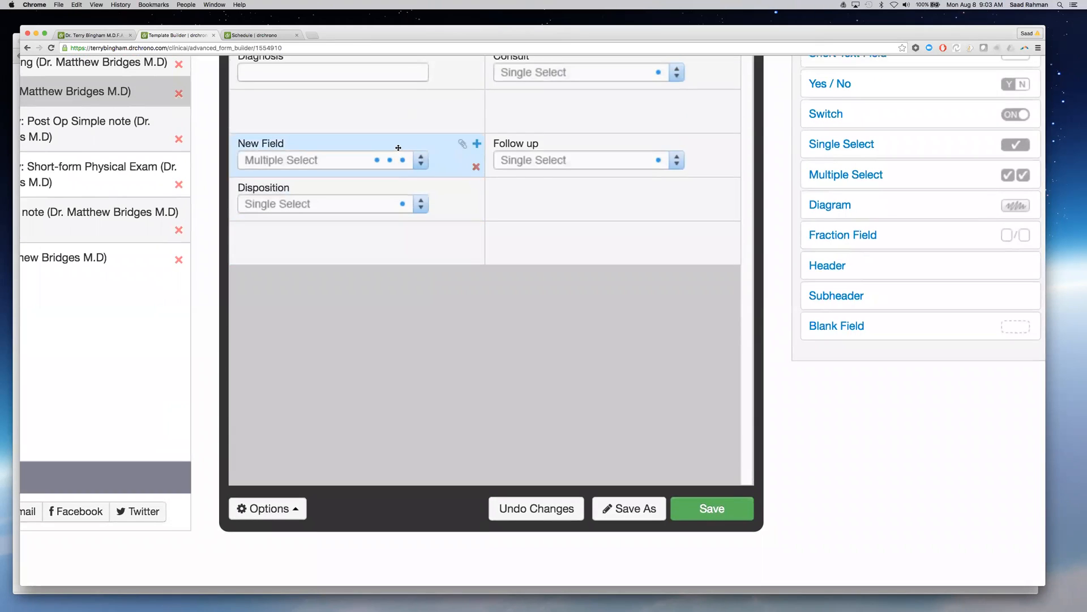
pyautogui.click(398, 148)
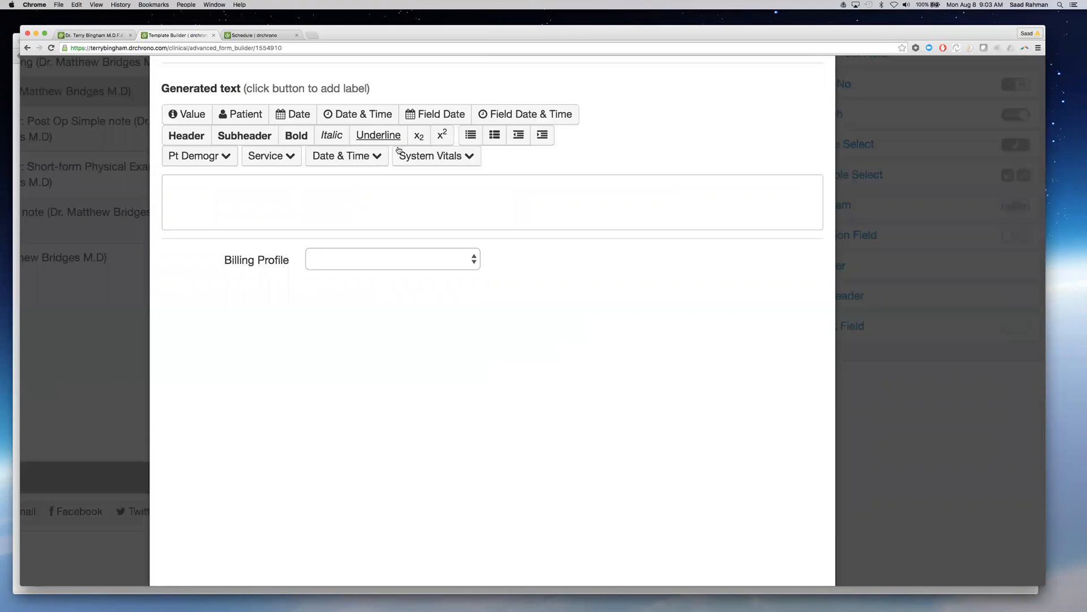
pyautogui.scroll(-6, 567, 368)
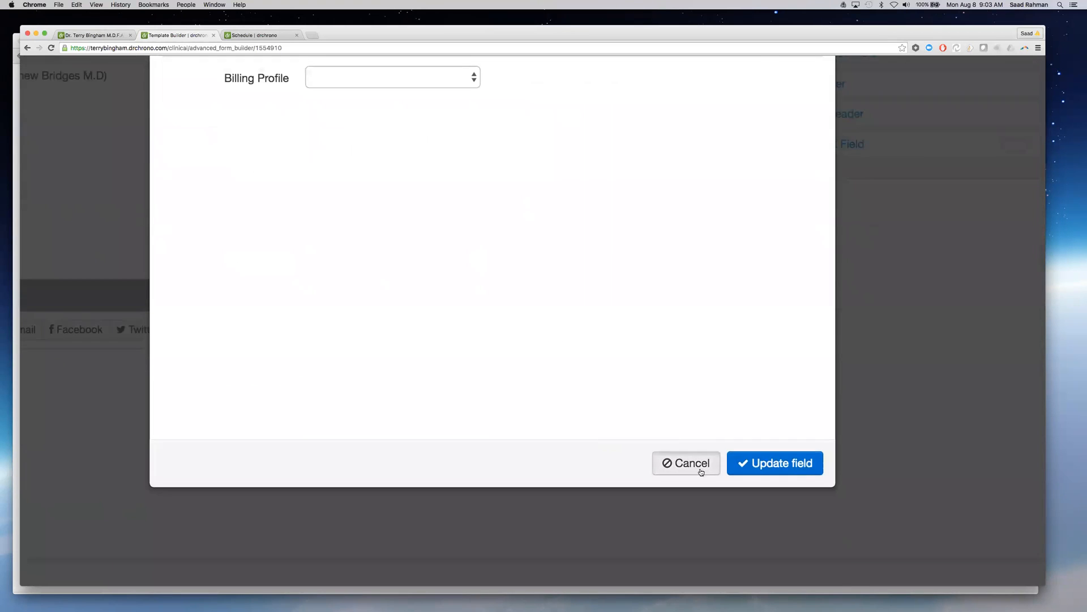
pyautogui.click(692, 463)
# Paste the copied follow-up intervals into the allowed values of the new Multiple Select field
pyautogui.scroll(5, 477, 280)
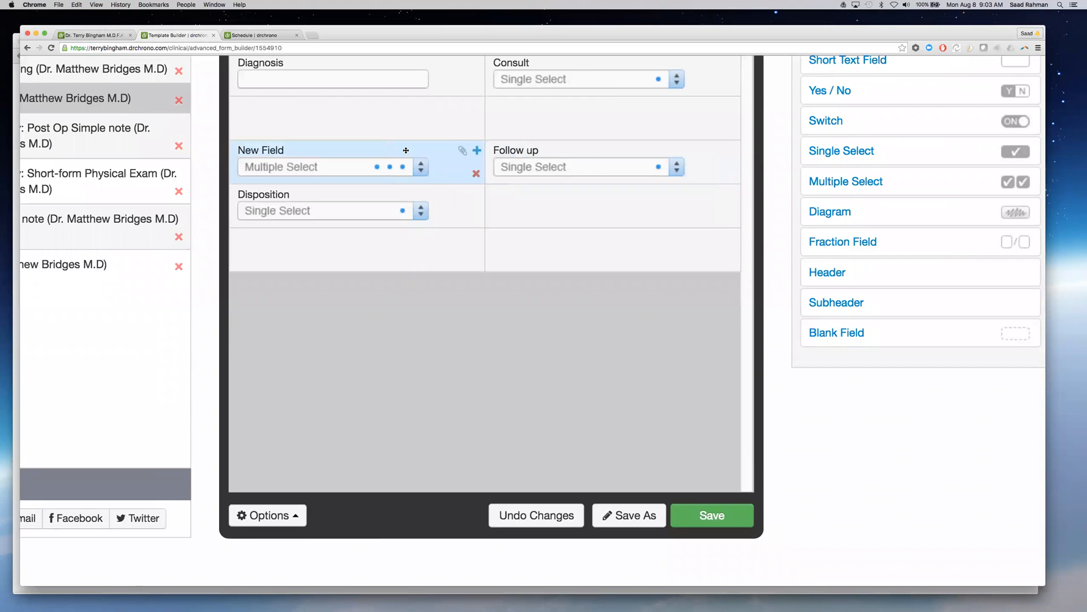
pyautogui.click(408, 153)
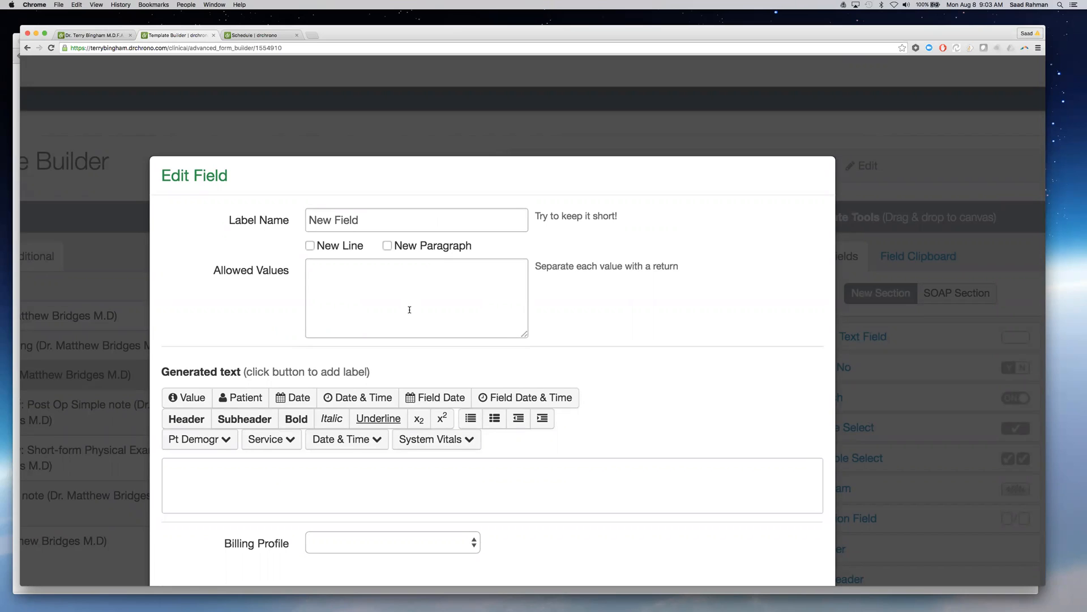
pyautogui.click(410, 309)
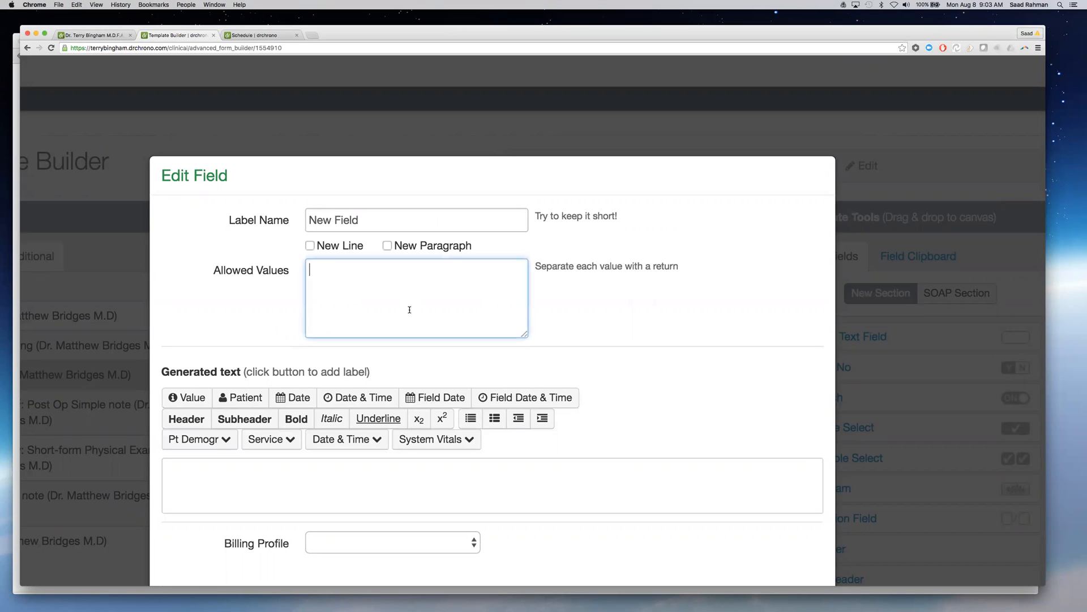
pyautogui.press('super+v')
pyautogui.scroll(1, 397, 312)
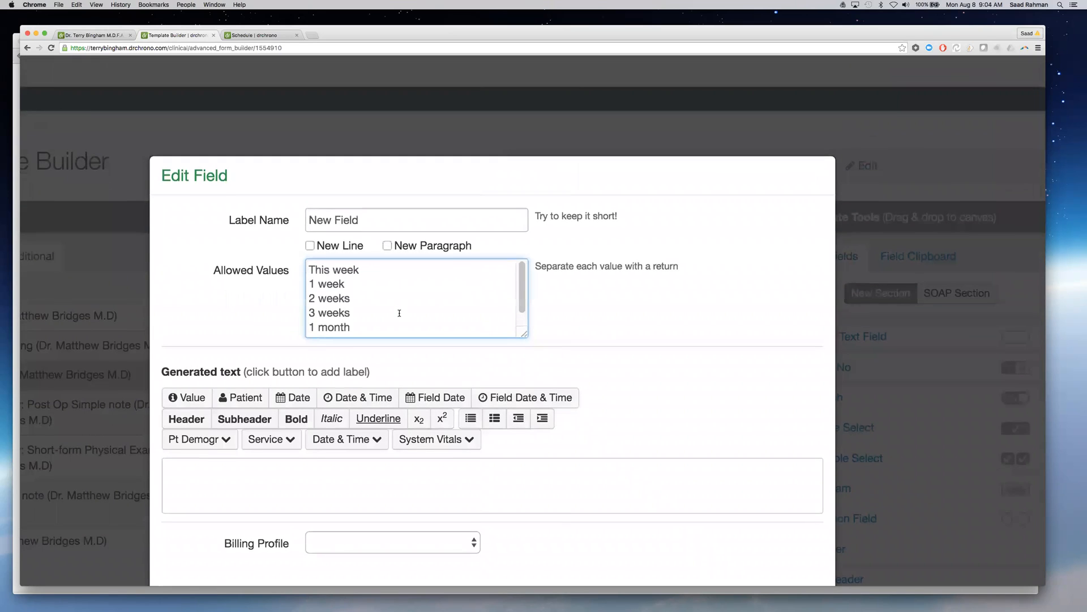
# Set the new field's generated text to "New Field: {{value}}" on a single line, reusing its label and the value placeholder
pyautogui.doubleClick(335, 220)
pyautogui.tripleClick(335, 220)
pyautogui.scroll(-3, 334, 311)
pyautogui.click(254, 408)
pyautogui.press('super+v')
pyautogui.write(':')
pyautogui.click(180, 345)
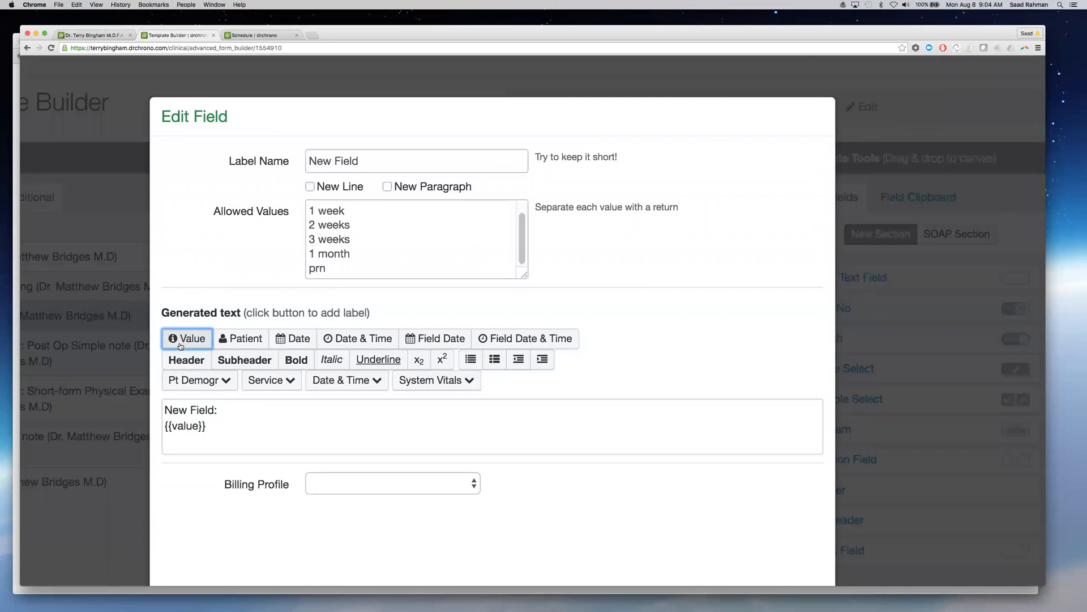
pyautogui.click(164, 426)
pyautogui.press('BackSpace')
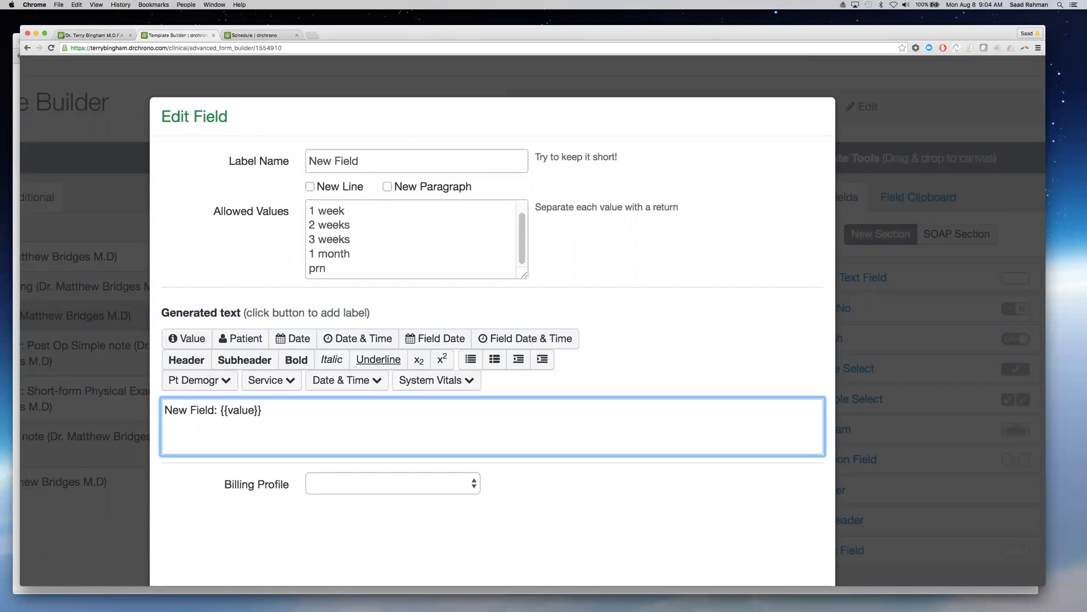
pyautogui.press('BackSpace')
pyautogui.scroll(-1, 321, 212)
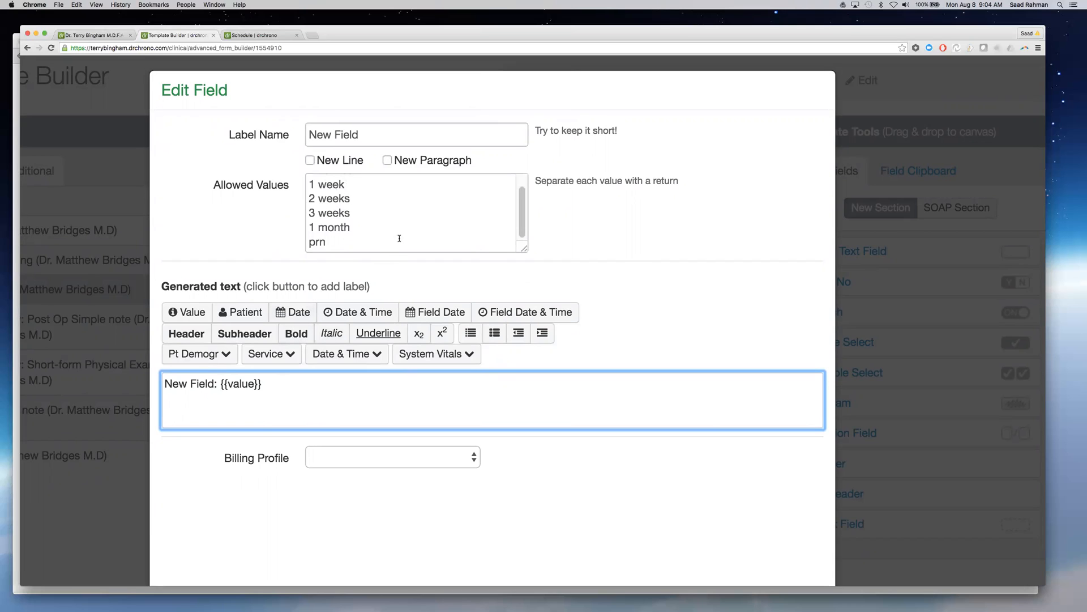
# Add a leading space to the allowed values 2 weeks, 3 weeks, 1 month and prn, and discard the new field's edits
pyautogui.click(311, 198)
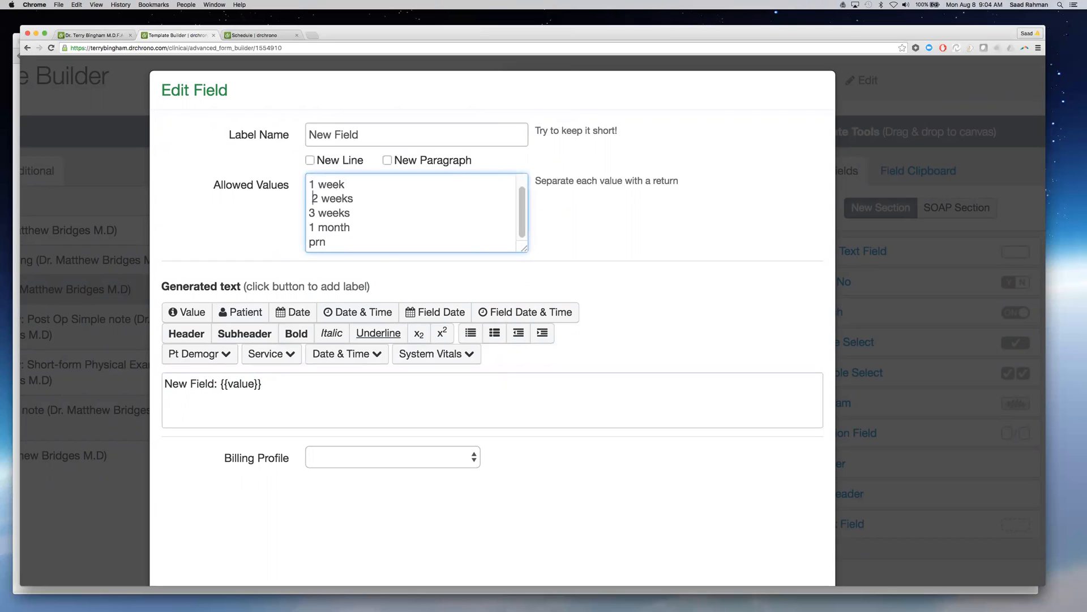
pyautogui.click(309, 212)
pyautogui.click(310, 242)
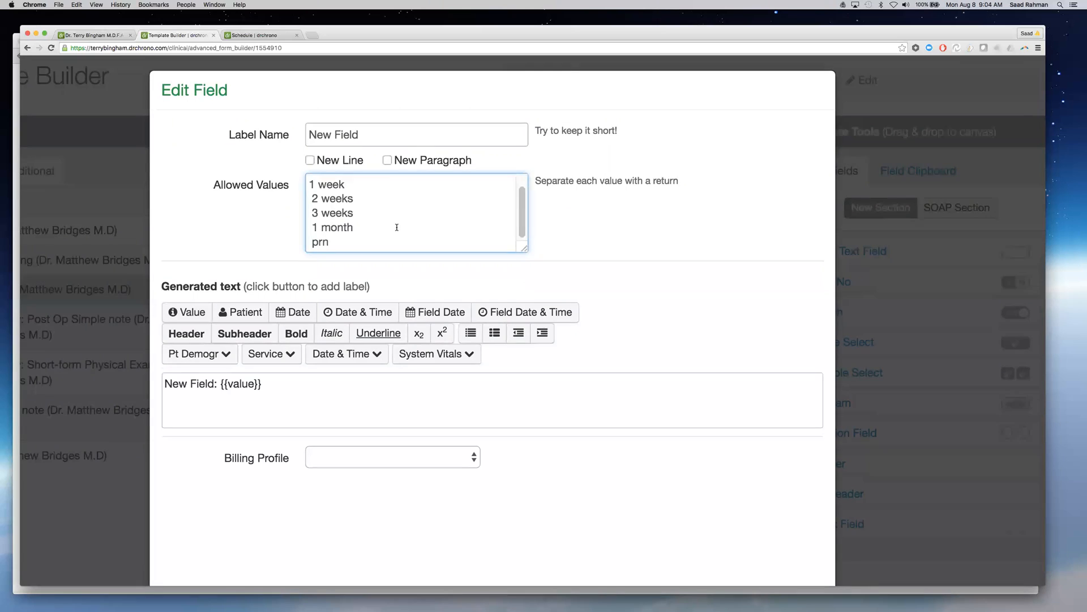
pyautogui.scroll(-1, 396, 227)
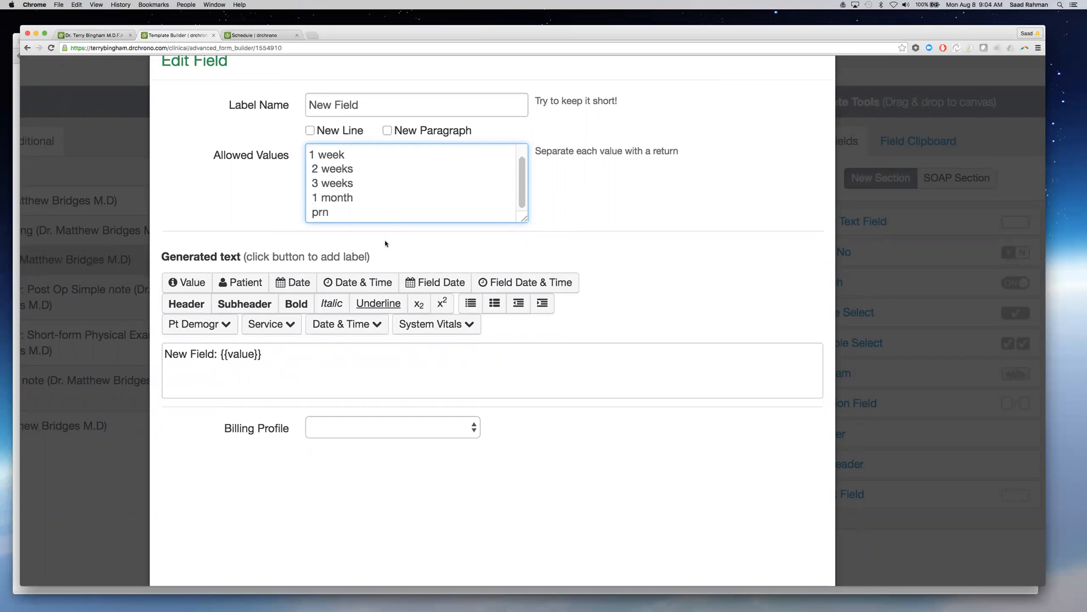
pyautogui.scroll(-5, 524, 391)
pyautogui.scroll(4, 636, 467)
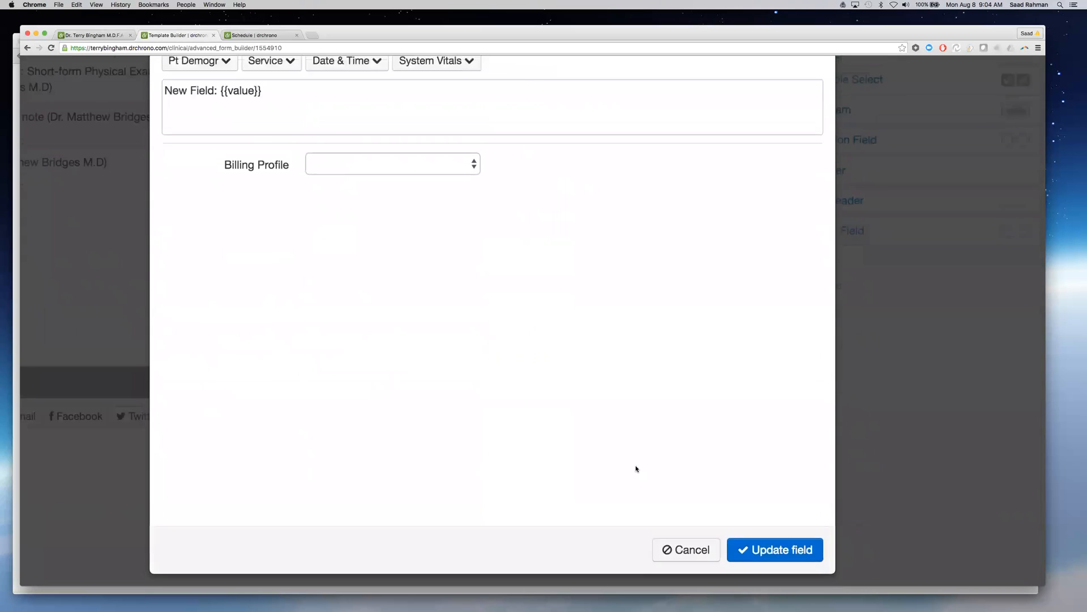
pyautogui.scroll(-4, 635, 417)
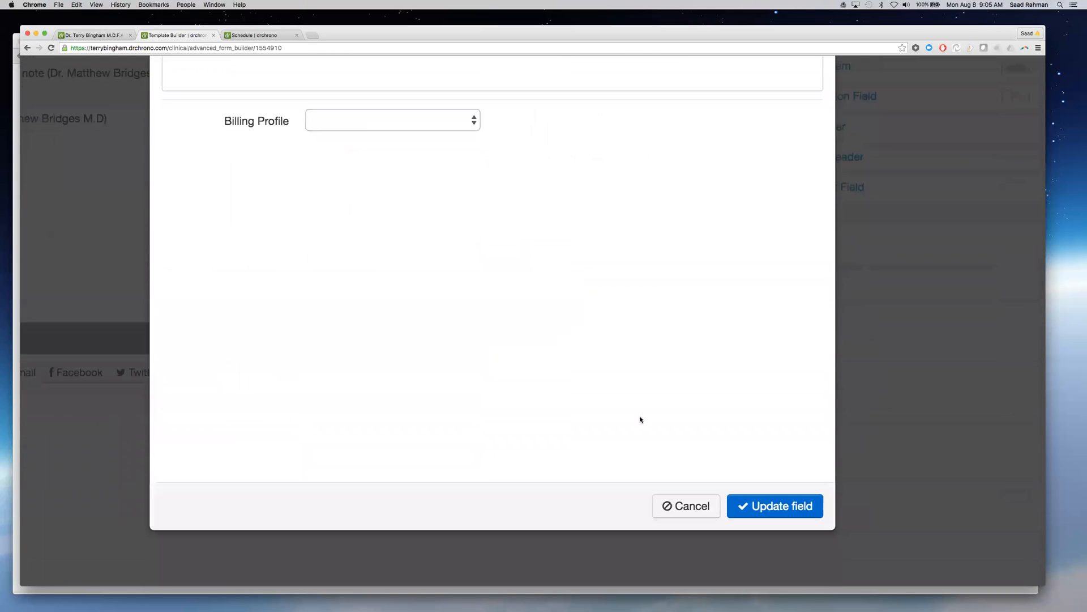
pyautogui.click(672, 507)
pyautogui.scroll(3, 545, 295)
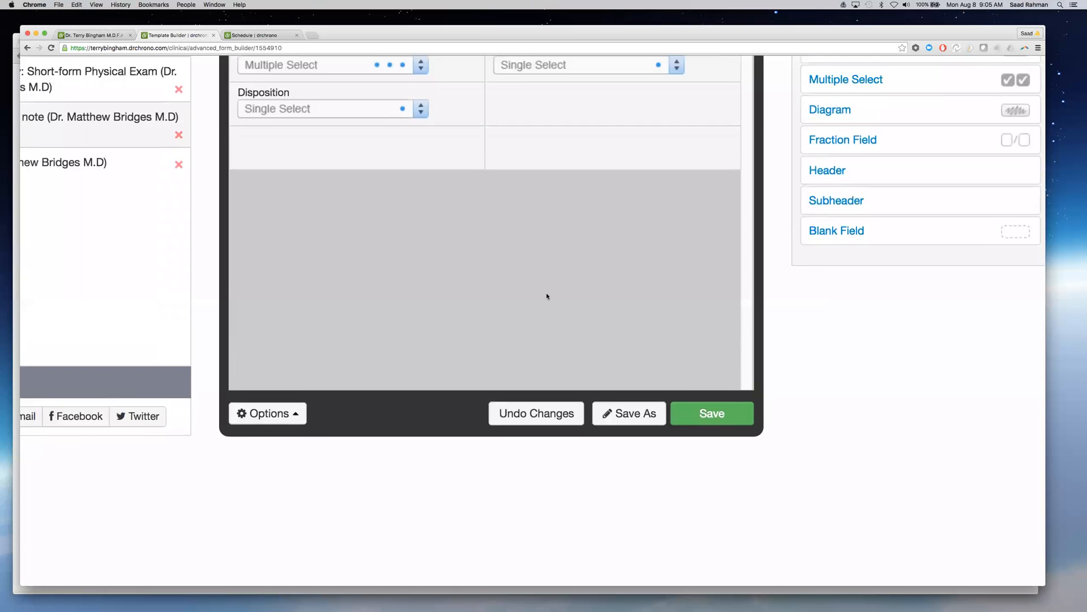
# Remove the new Multiple Select field from the ER Consult template and try to move the Disposition field into the emptied cell
pyautogui.hscroll(-4, 547, 295)
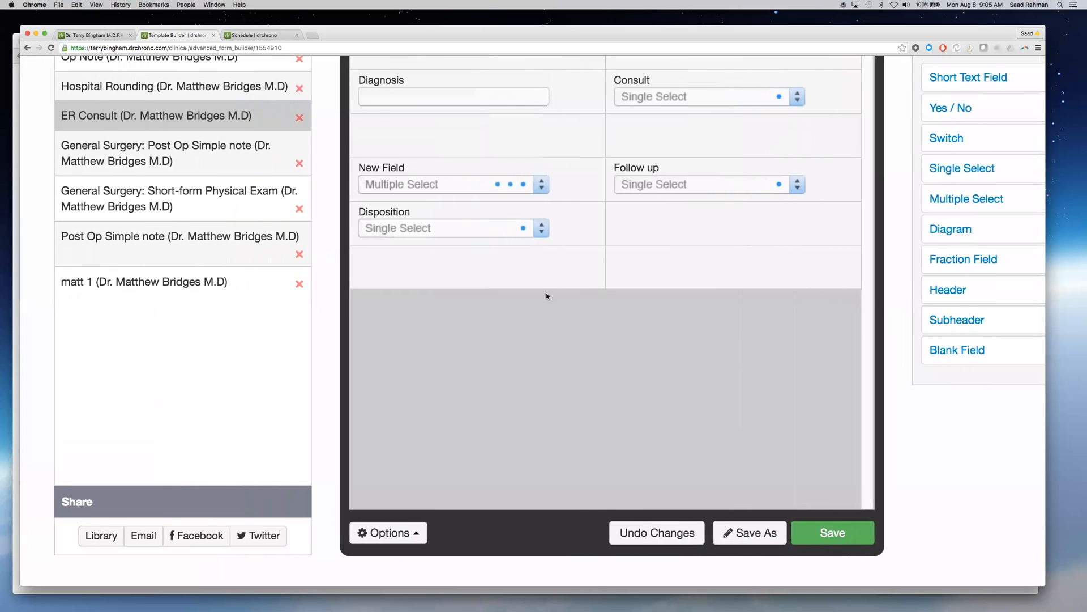
pyautogui.scroll(2, 546, 295)
pyautogui.scroll(1, 546, 296)
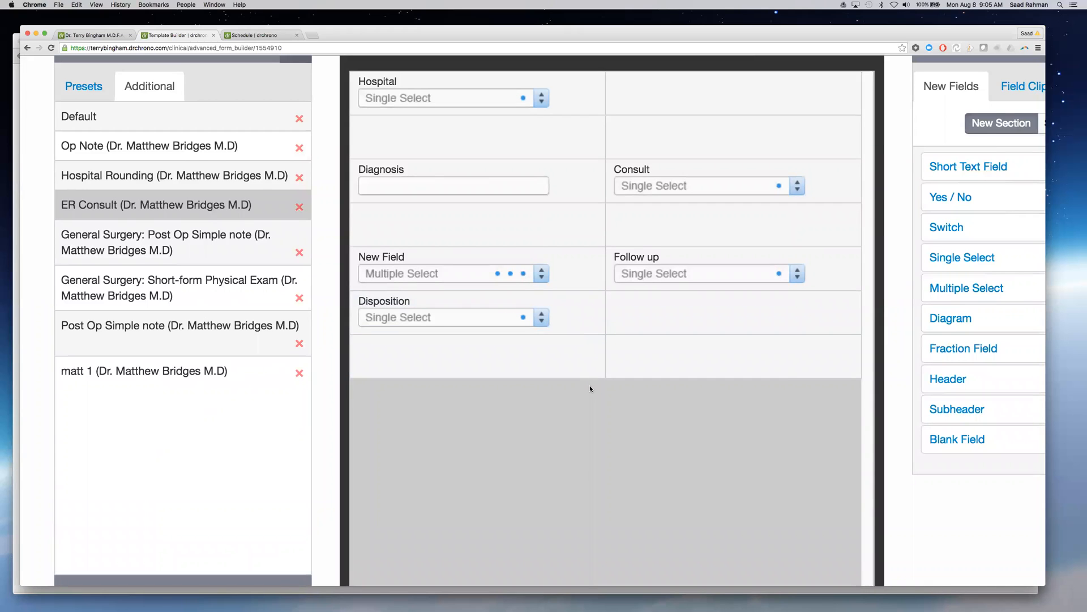
pyautogui.scroll(2, 590, 387)
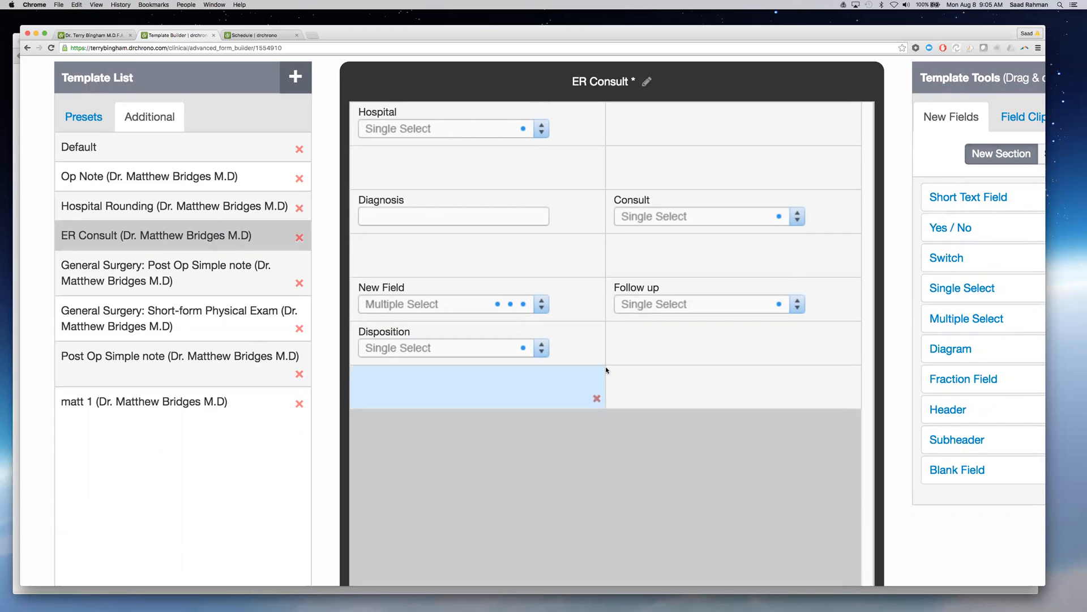
pyautogui.click(597, 312)
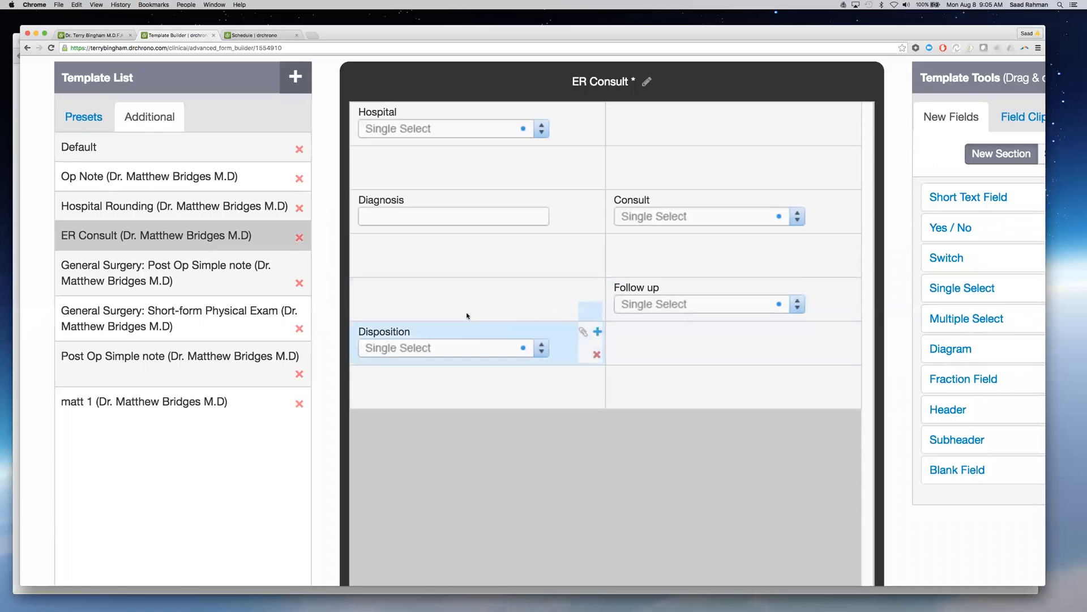
pyautogui.moveTo(512, 333); pyautogui.dragTo(509, 299)
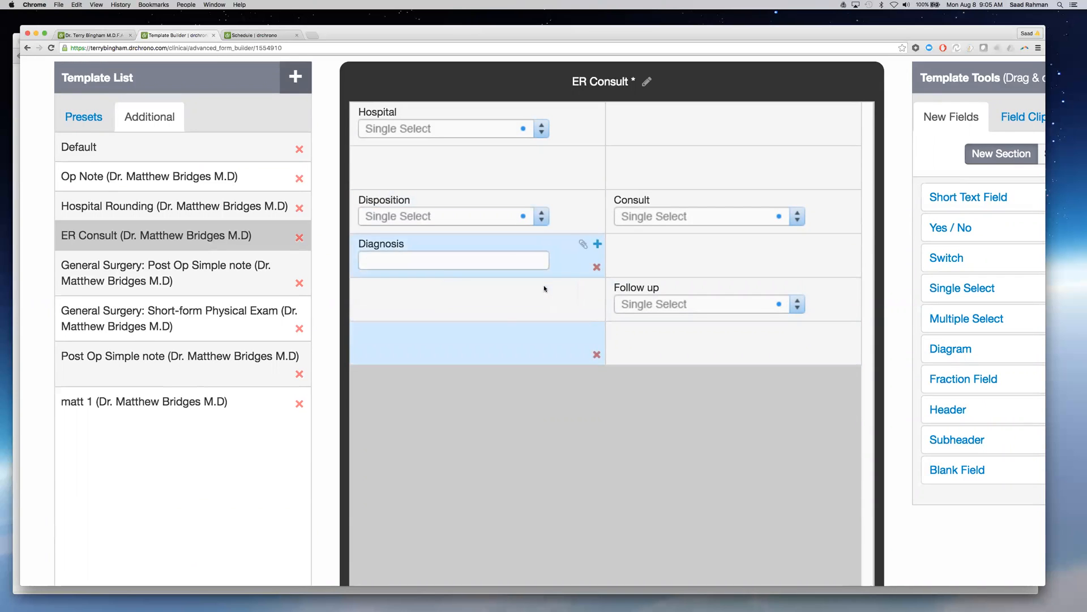
# Undo all unsaved changes to the ER Consult template
pyautogui.scroll(-3, 577, 357)
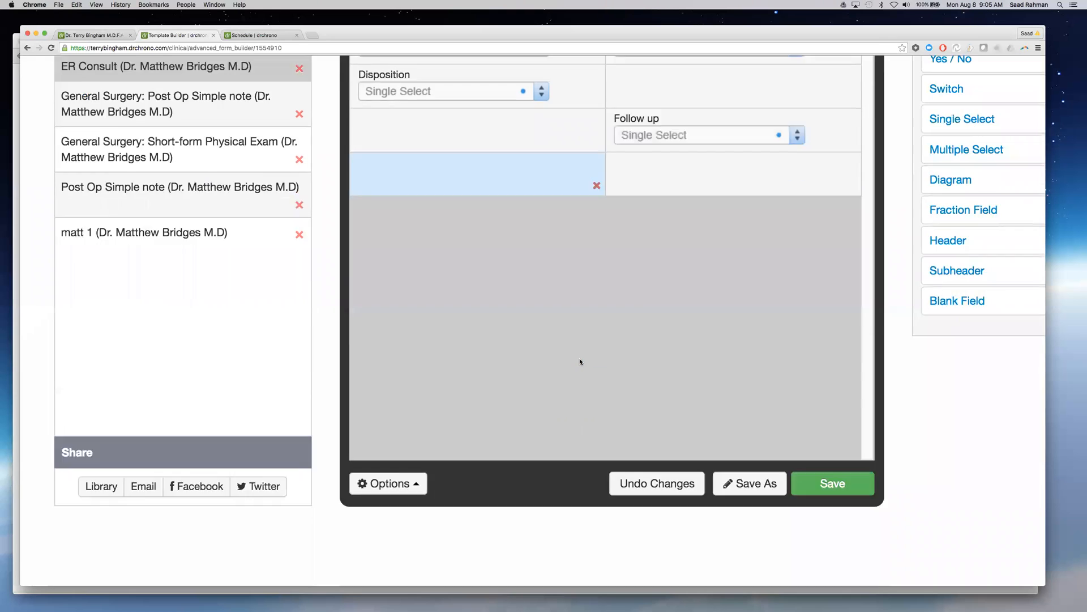
pyautogui.scroll(-3, 579, 359)
pyautogui.click(603, 196)
pyautogui.scroll(1, 537, 195)
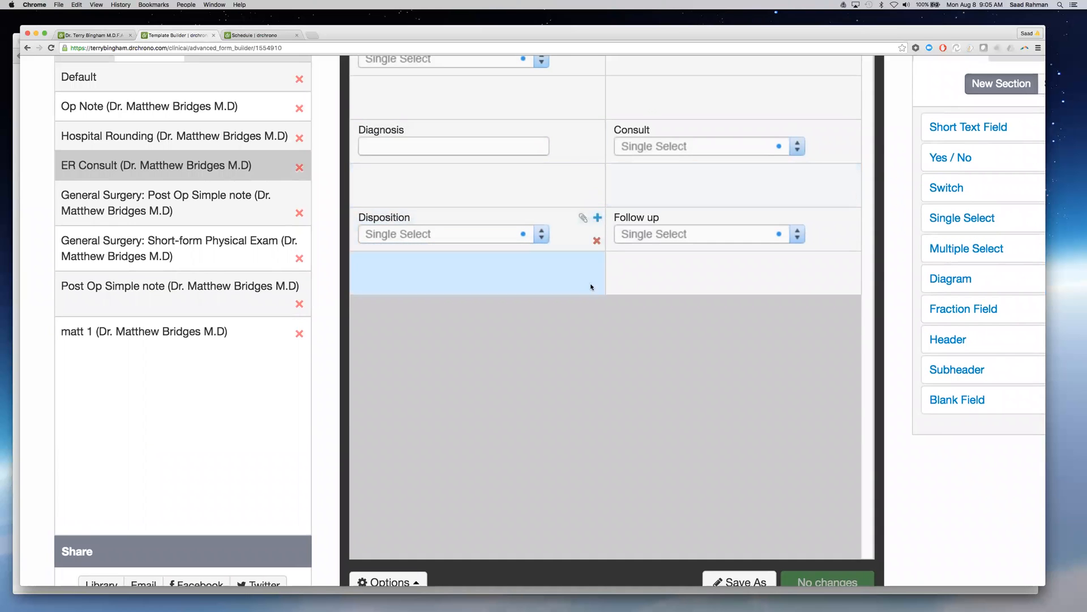
pyautogui.scroll(3, 593, 107)
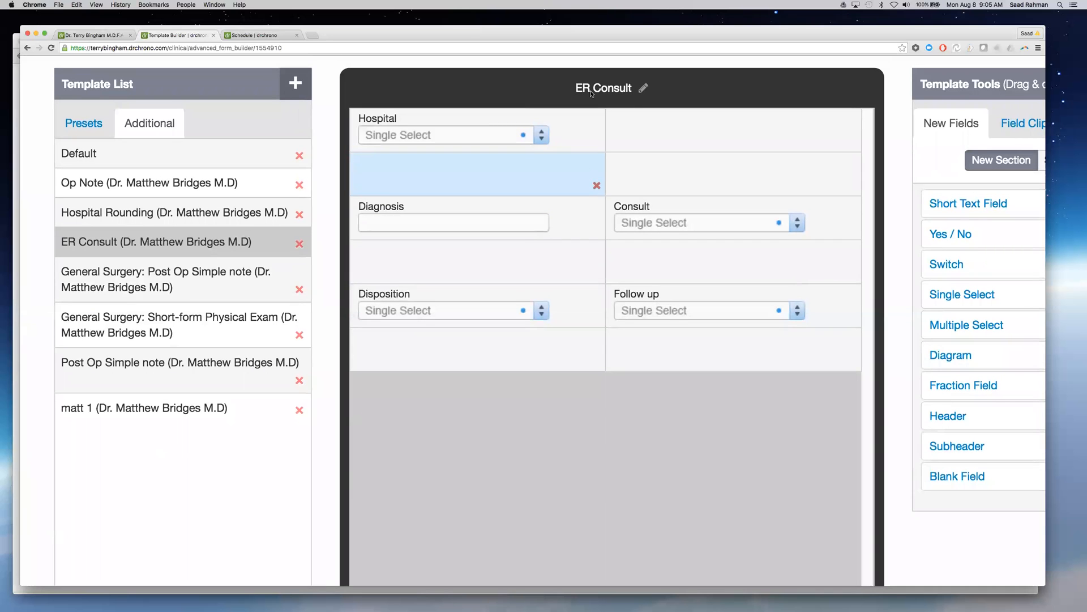
# Switch to the other browser window with the Training Template MASA 6.8.16 open in the template builder
pyautogui.hscroll(5, 966, 233)
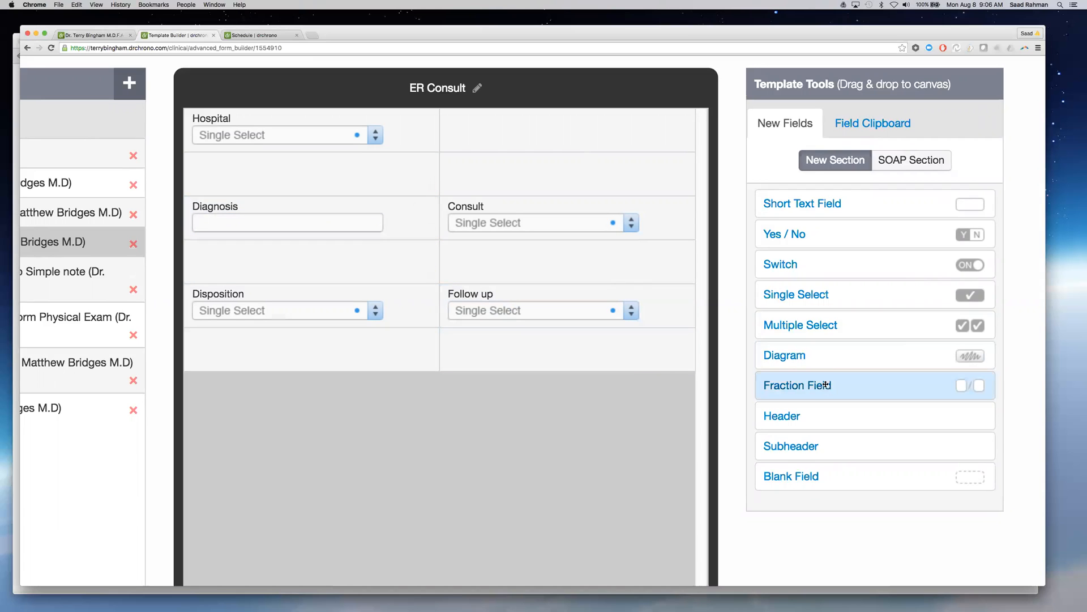
pyautogui.moveTo(833, 365); pyautogui.dragTo(352, 344)
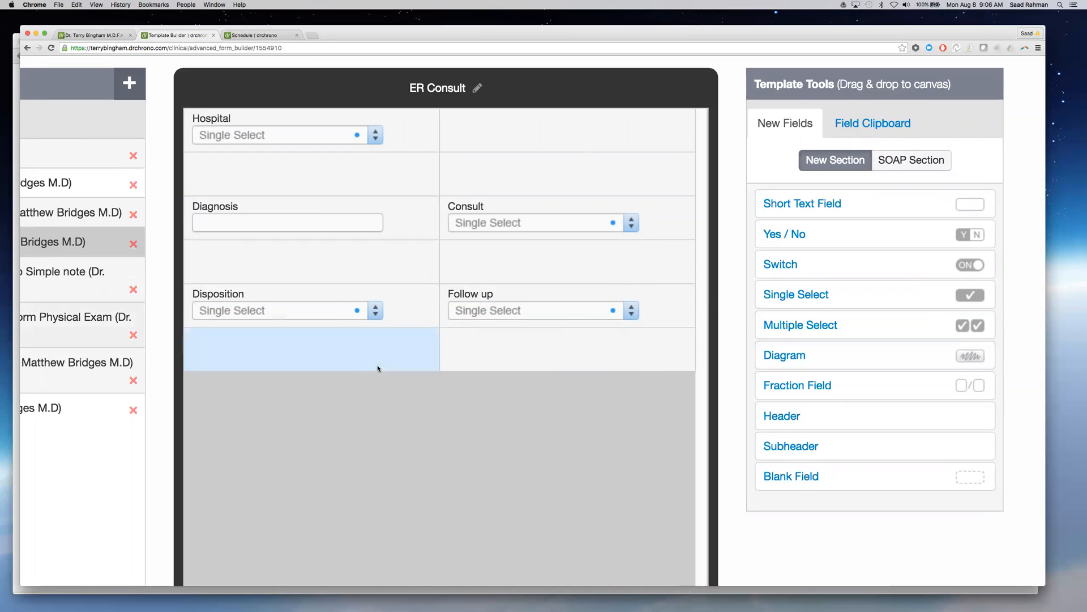
pyautogui.hotkey('ctrl', 'Up')
pyautogui.click(289, 419)
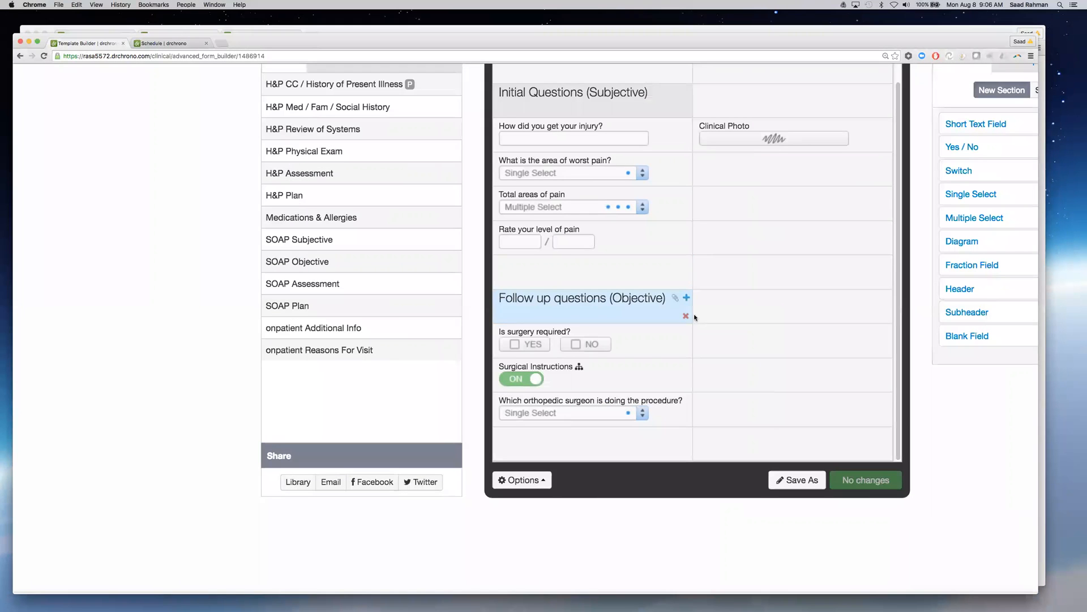
pyautogui.scroll(3, 841, 238)
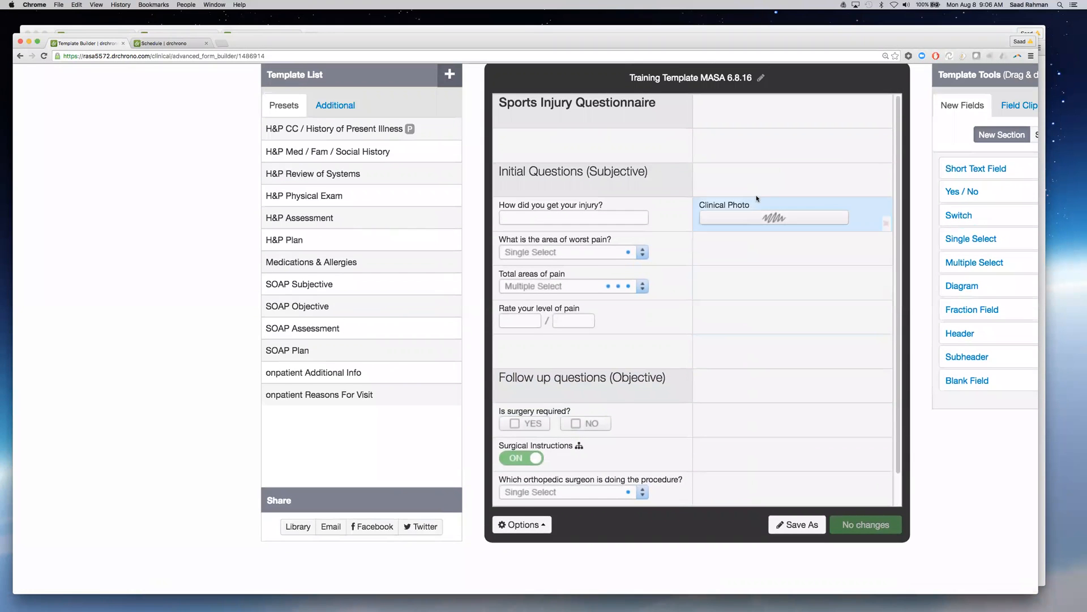
pyautogui.hscroll(2, 841, 241)
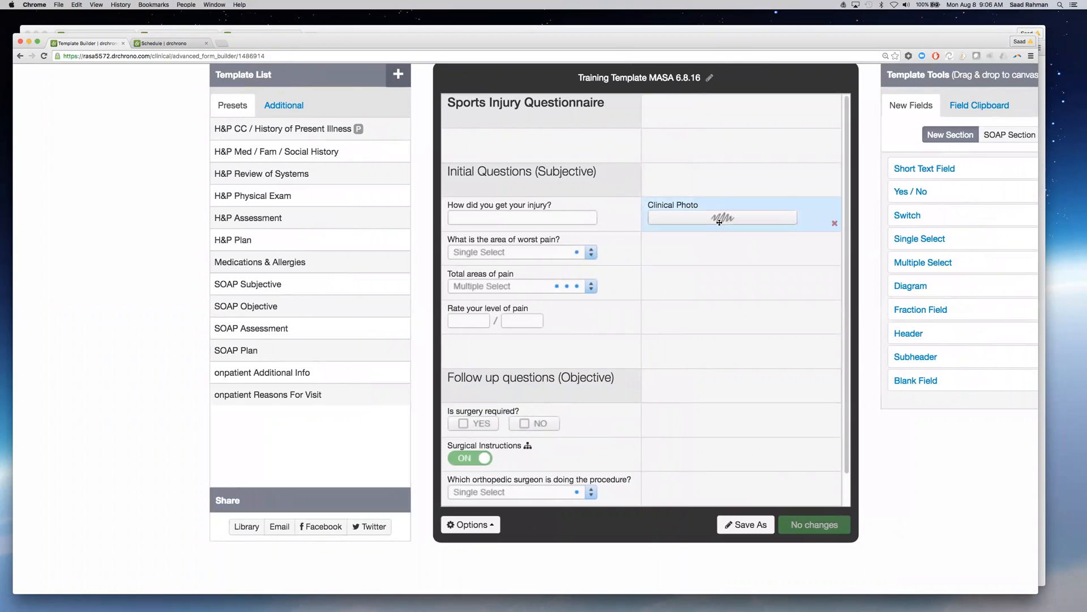
pyautogui.hscroll(6, 754, 223)
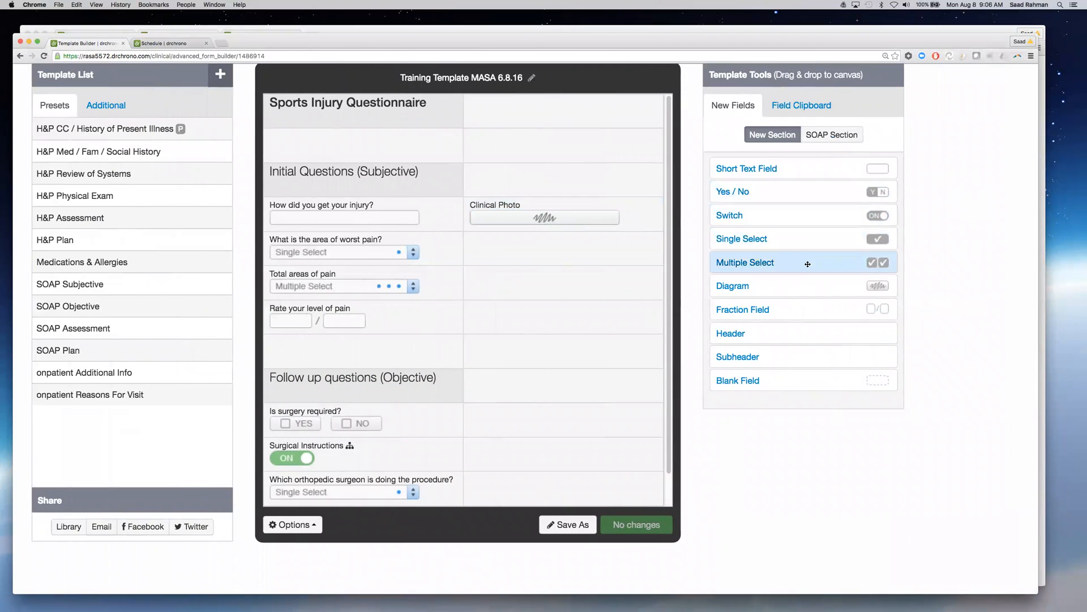
# Open the Clinical Photo field's settings and view its parent field options and the upload file picker without choosing anything
pyautogui.click(548, 207)
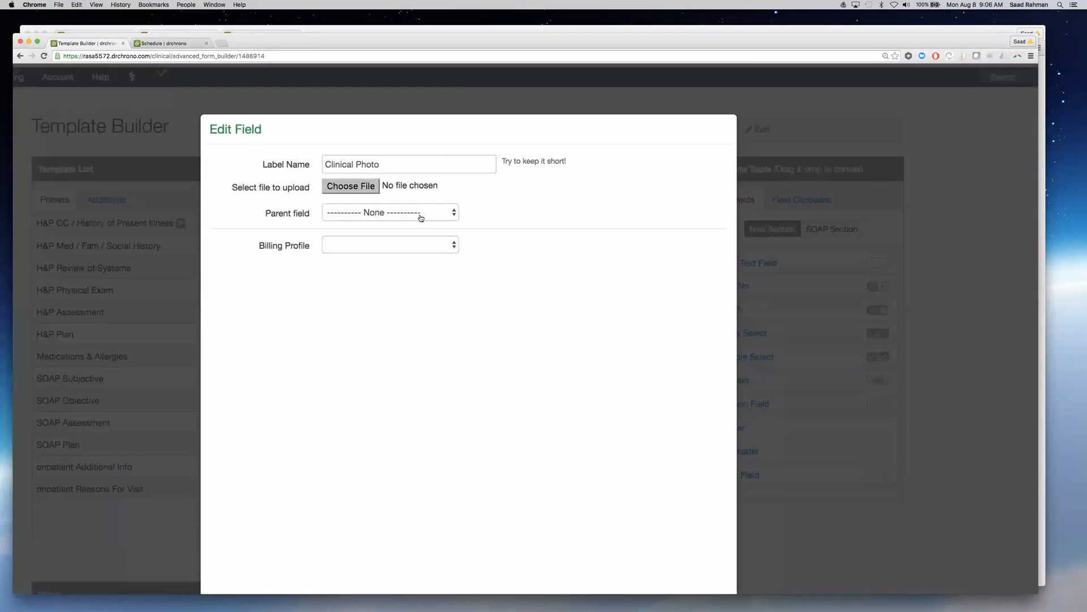
pyautogui.click(415, 218)
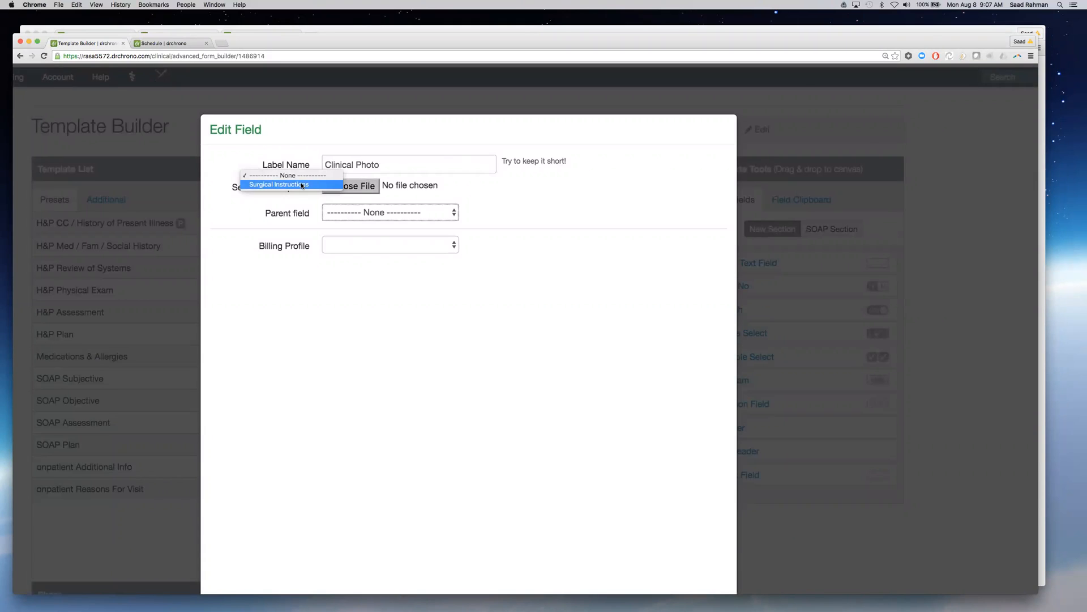
pyautogui.click(558, 236)
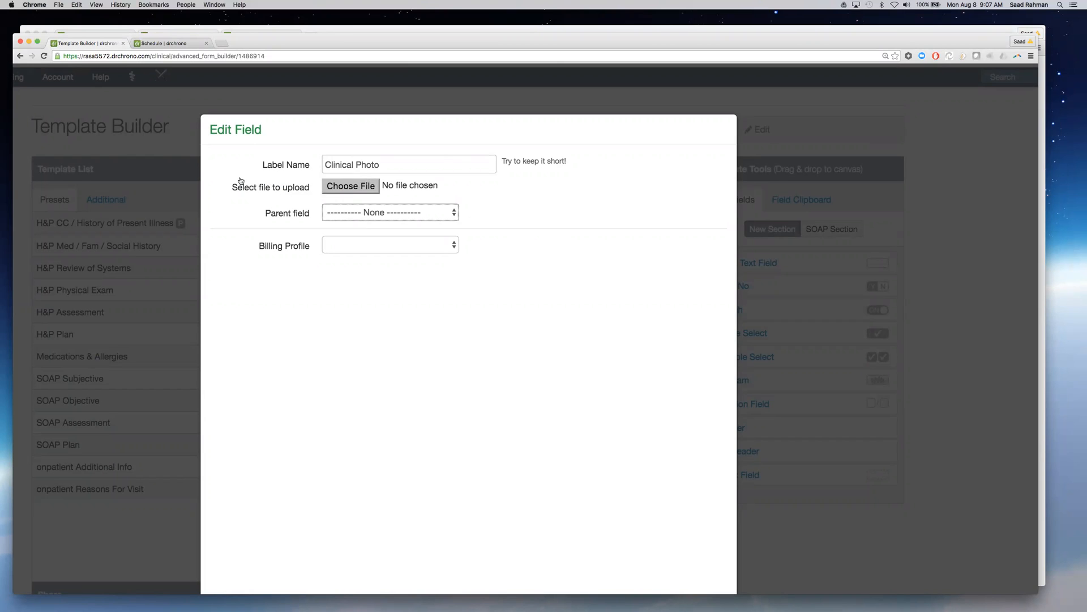
pyautogui.click(348, 187)
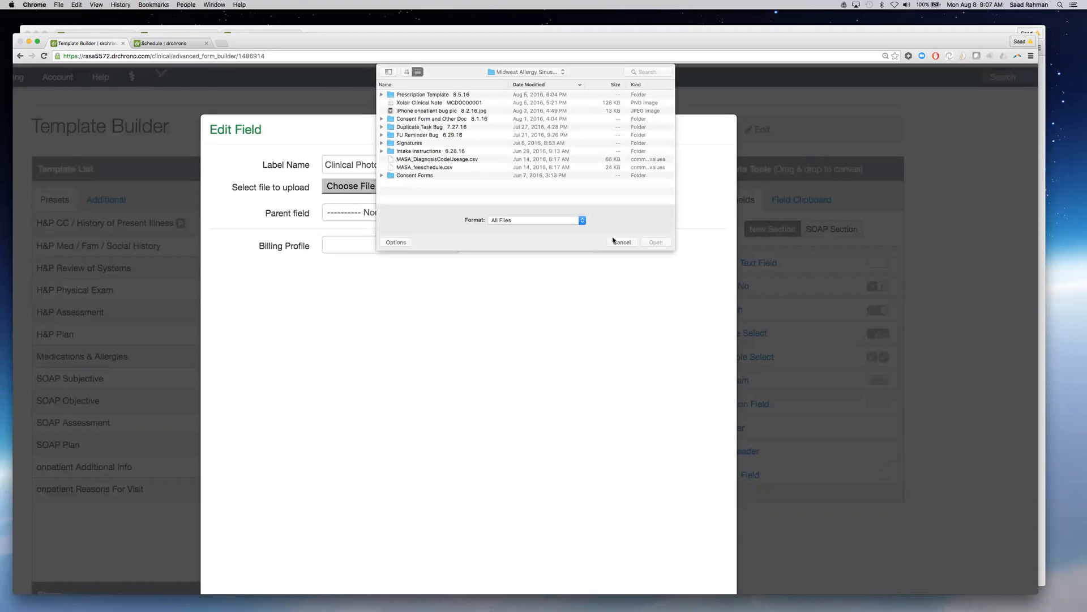
pyautogui.click(621, 242)
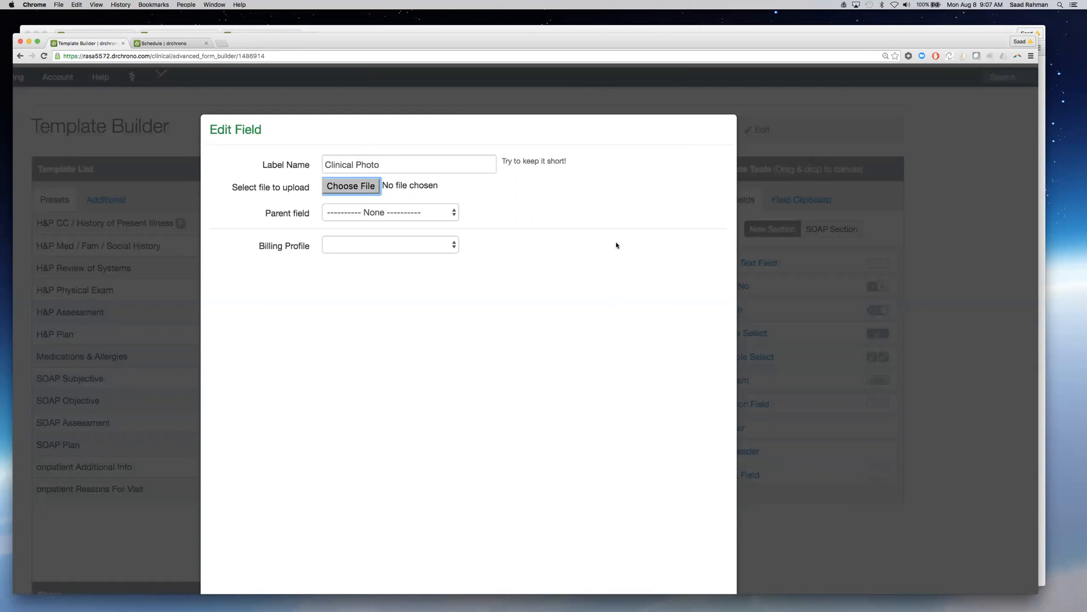
# Examine the Clinical Photo field's label, file upload, parent field and billing profile settings
pyautogui.scroll(-2, 616, 244)
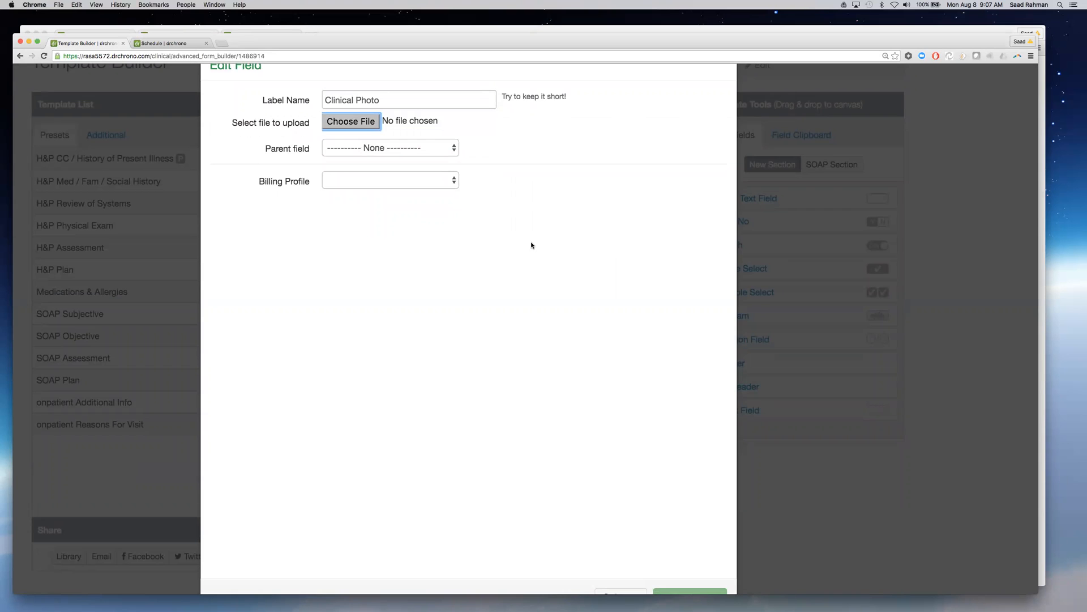
pyautogui.scroll(-2, 532, 245)
pyautogui.scroll(4, 533, 245)
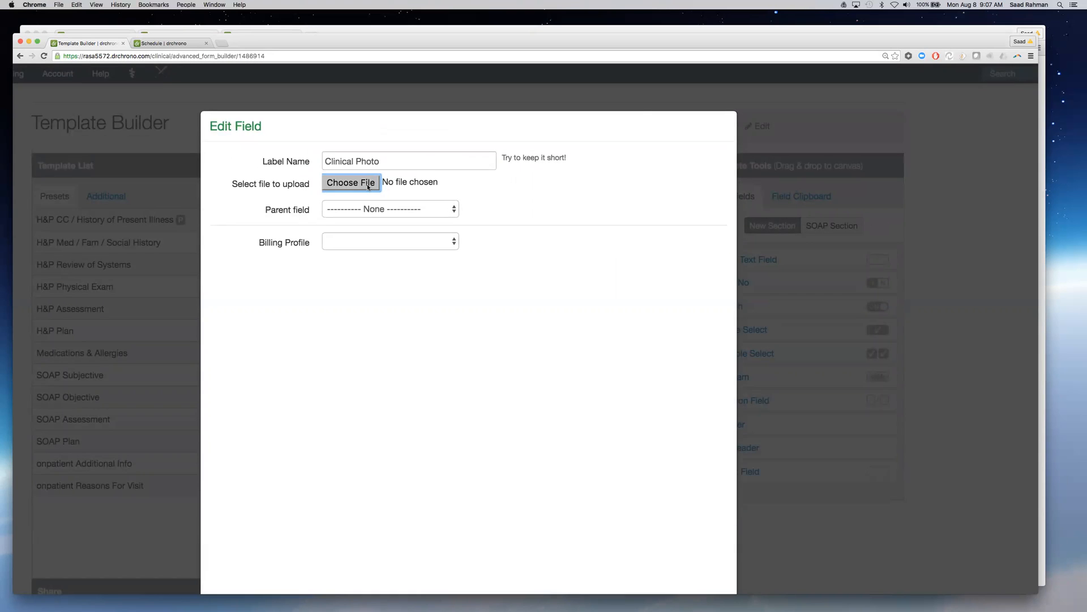
pyautogui.scroll(-1, 561, 240)
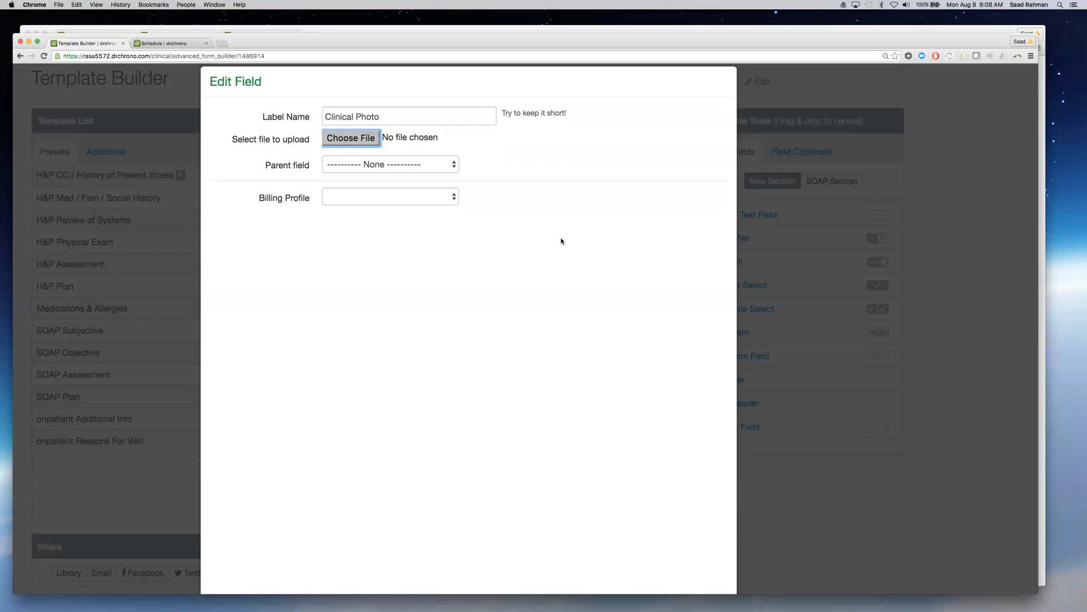
pyautogui.scroll(-3, 561, 240)
pyautogui.scroll(5, 561, 241)
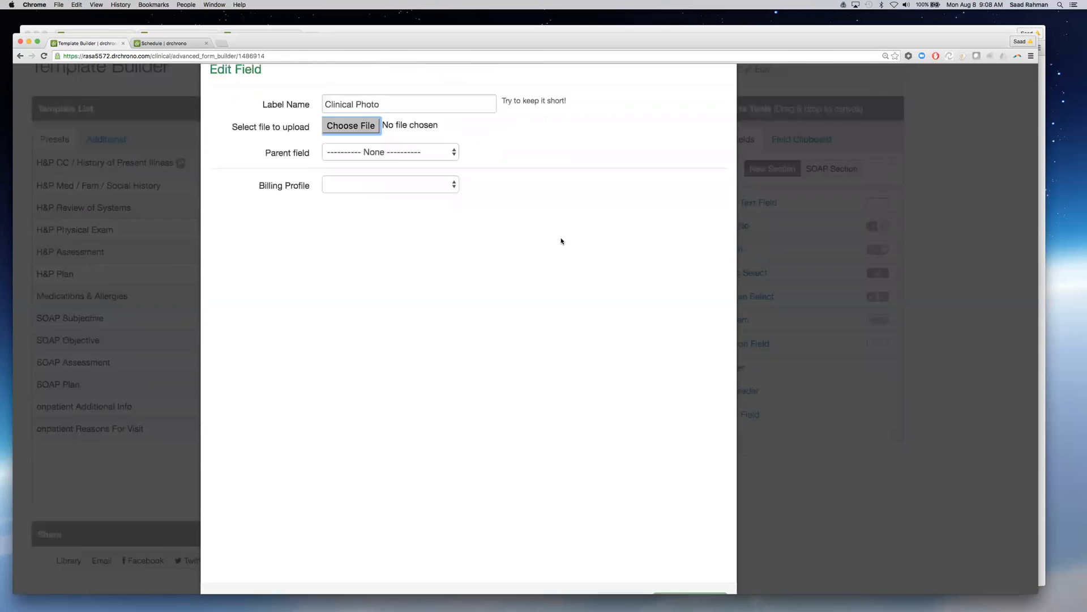
pyautogui.scroll(-3, 561, 241)
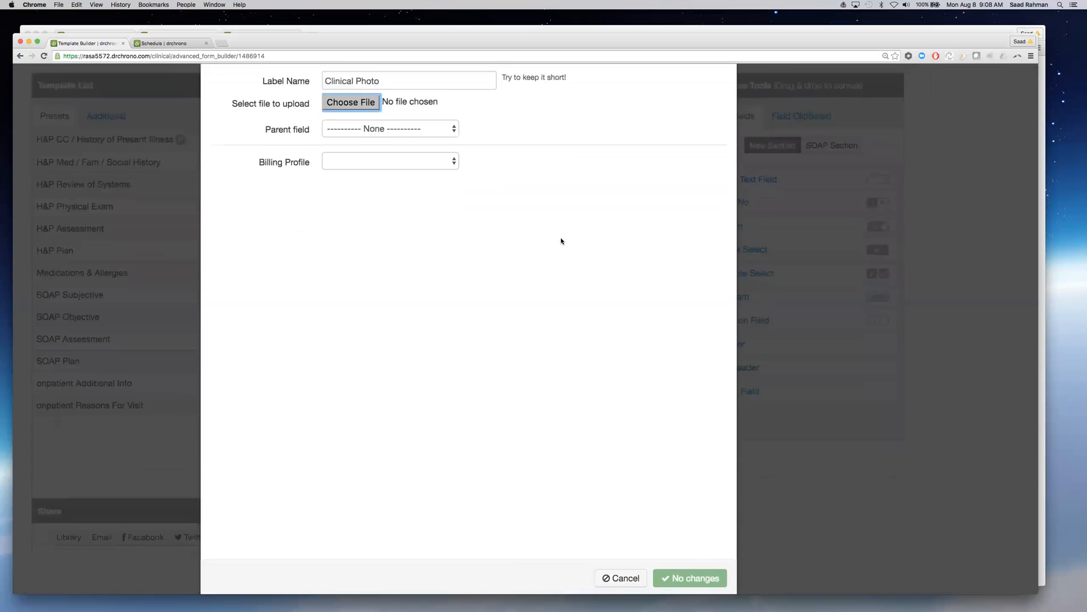
pyautogui.scroll(2, 561, 241)
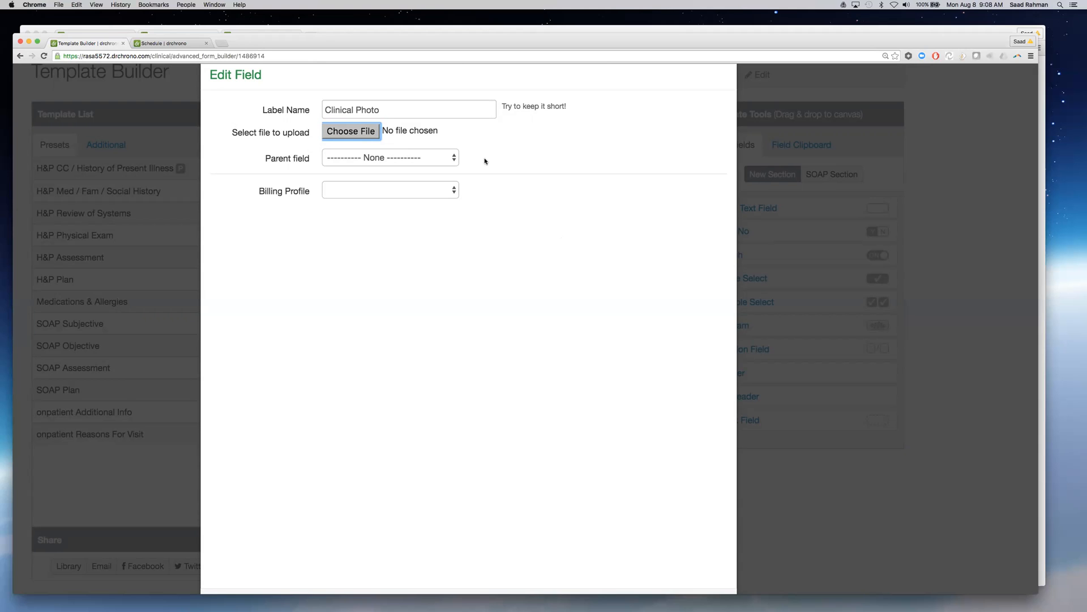
pyautogui.scroll(-3, 484, 161)
pyautogui.scroll(4, 484, 161)
pyautogui.scroll(-3, 485, 161)
pyautogui.scroll(3, 484, 161)
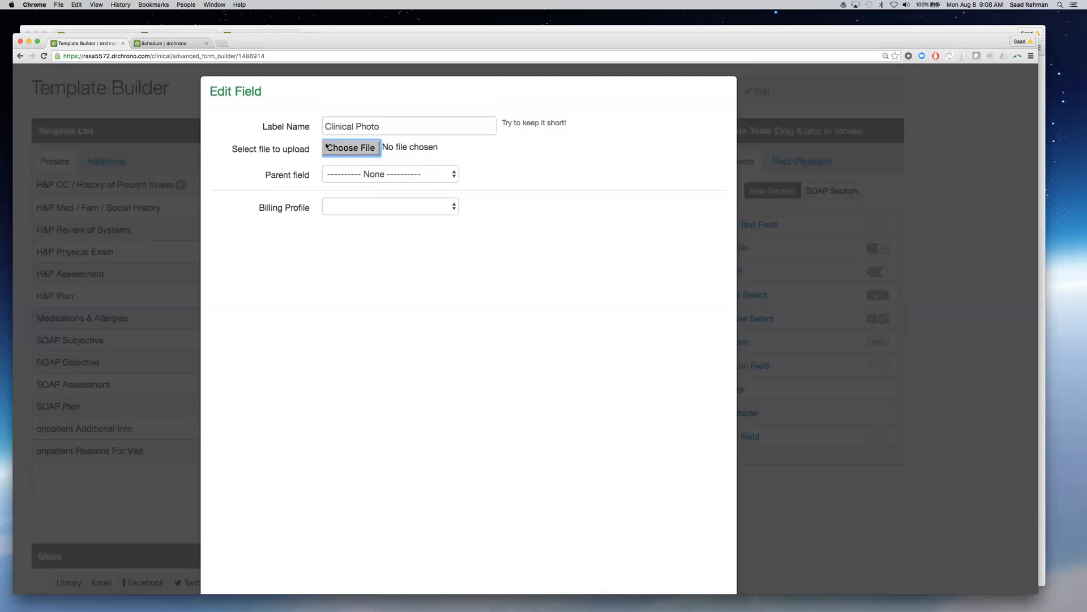
# View the file picker for the Clinical Photo field's upload once more, dismiss it and close the field's settings without changes
pyautogui.click(362, 148)
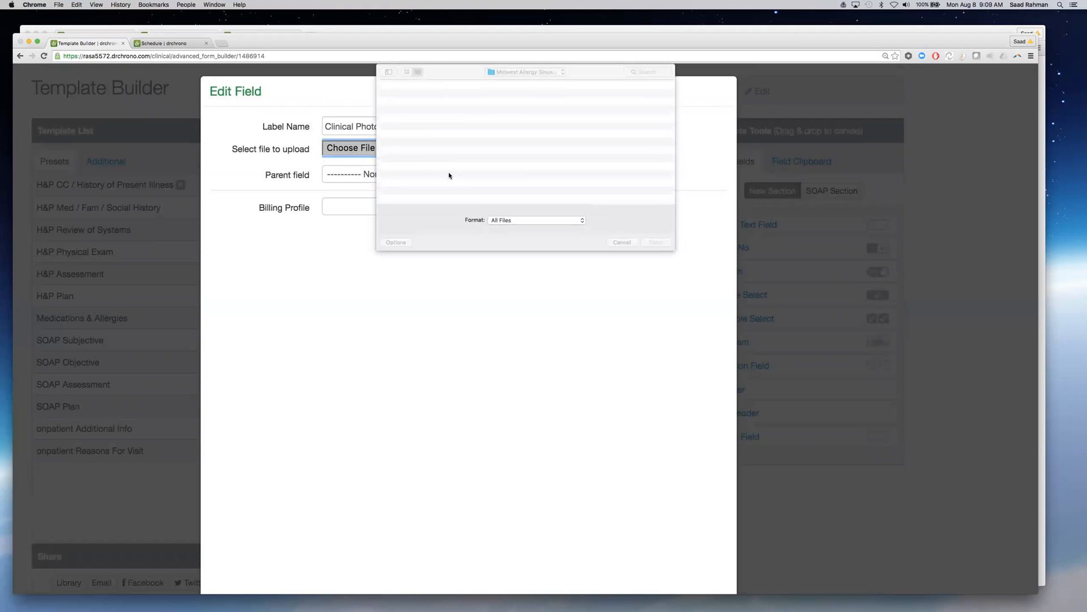
pyautogui.click(615, 242)
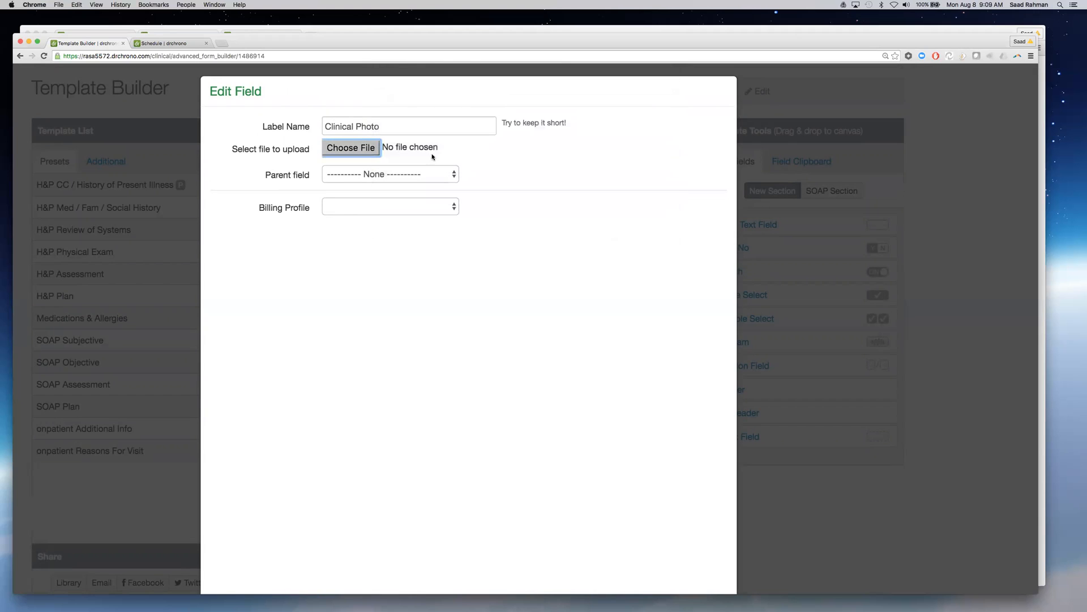
pyautogui.scroll(-3, 483, 153)
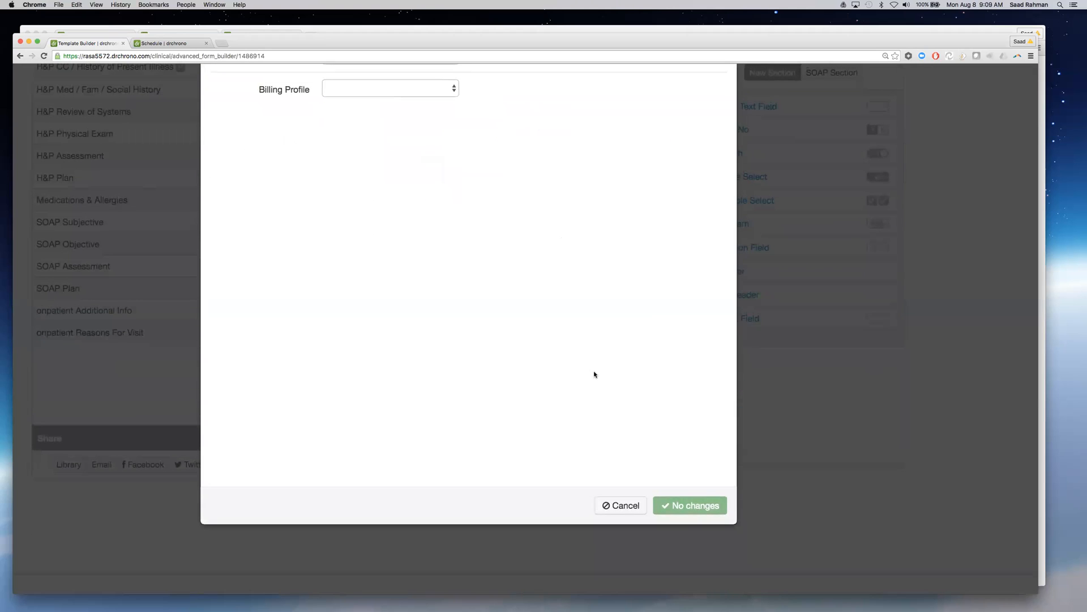
pyautogui.click(621, 505)
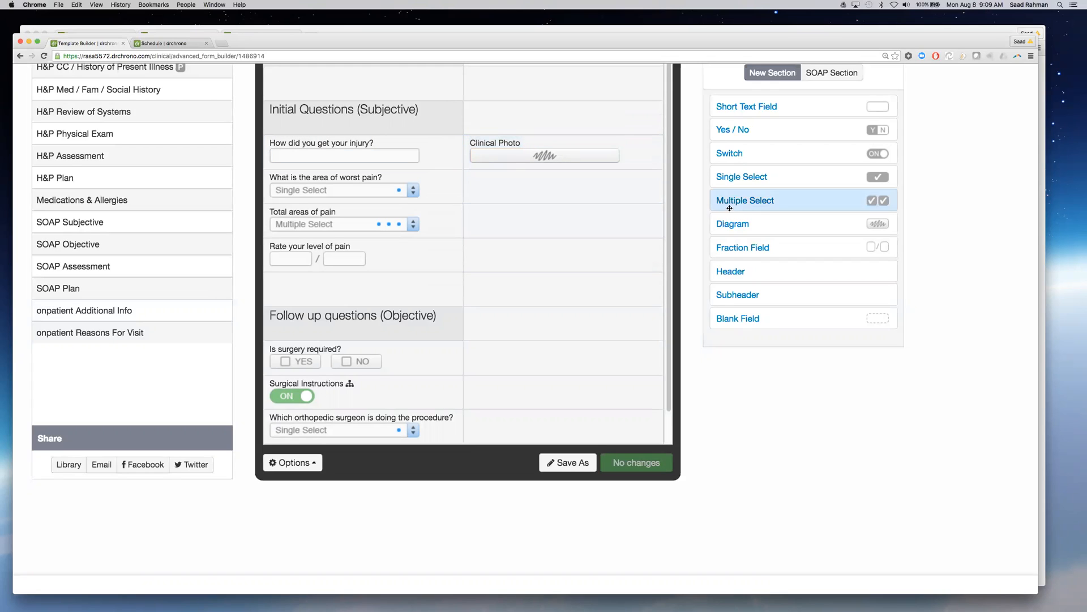
# Reopen the Clinical Photo field's settings to review the file upload option, and close them without changes
pyautogui.doubleClick(531, 148)
pyautogui.scroll(5, 410, 175)
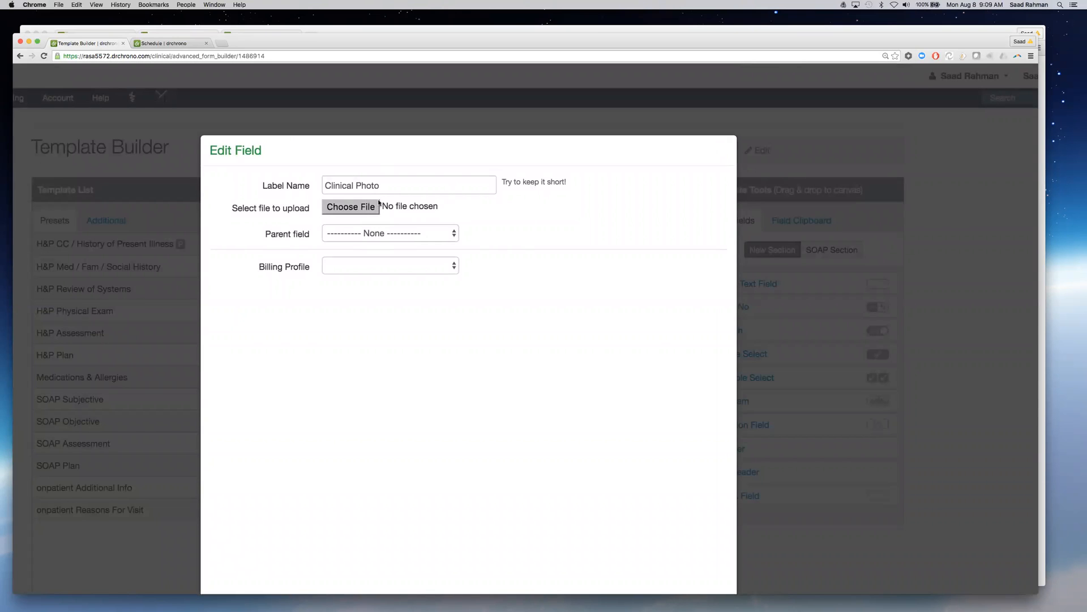
pyautogui.scroll(-1, 379, 202)
pyautogui.scroll(-4, 393, 184)
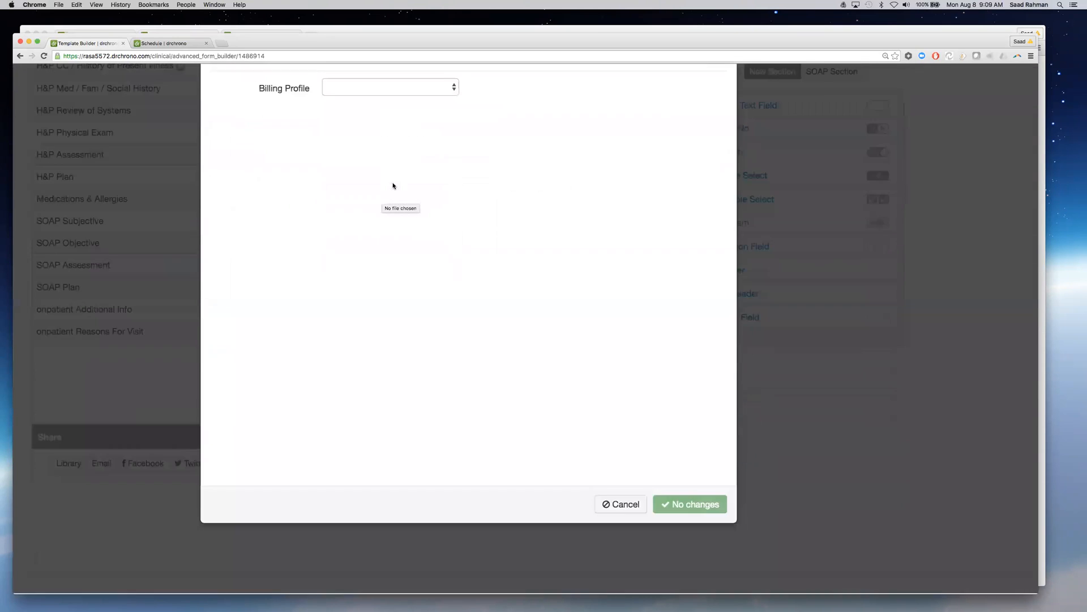
pyautogui.click(615, 506)
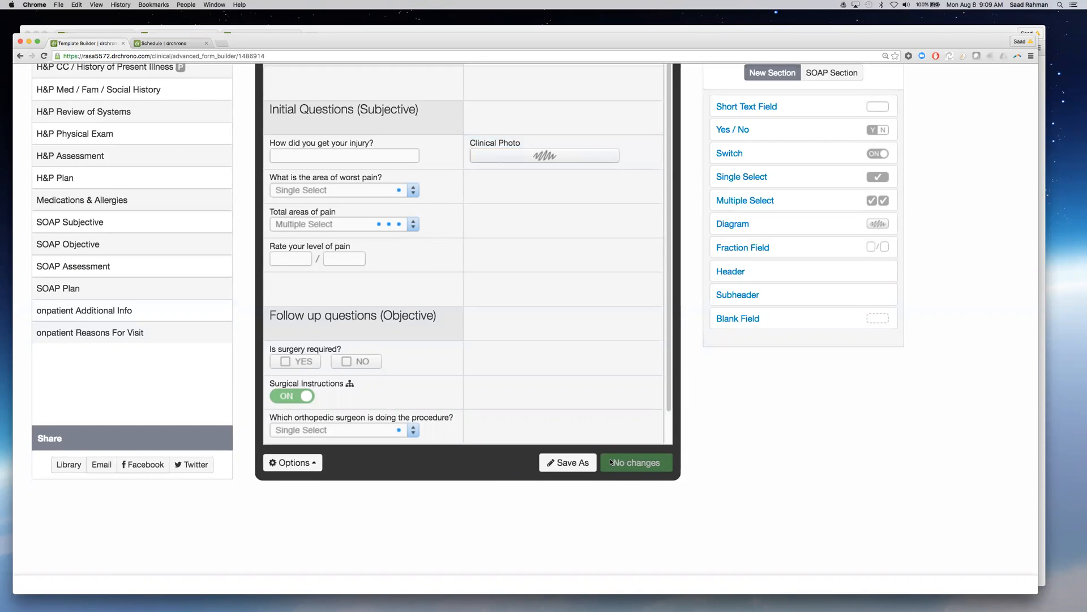
# Switch to the schedule page with the 12:00PM appointment in Exam 1 on 08/08/2016
pyautogui.click(159, 43)
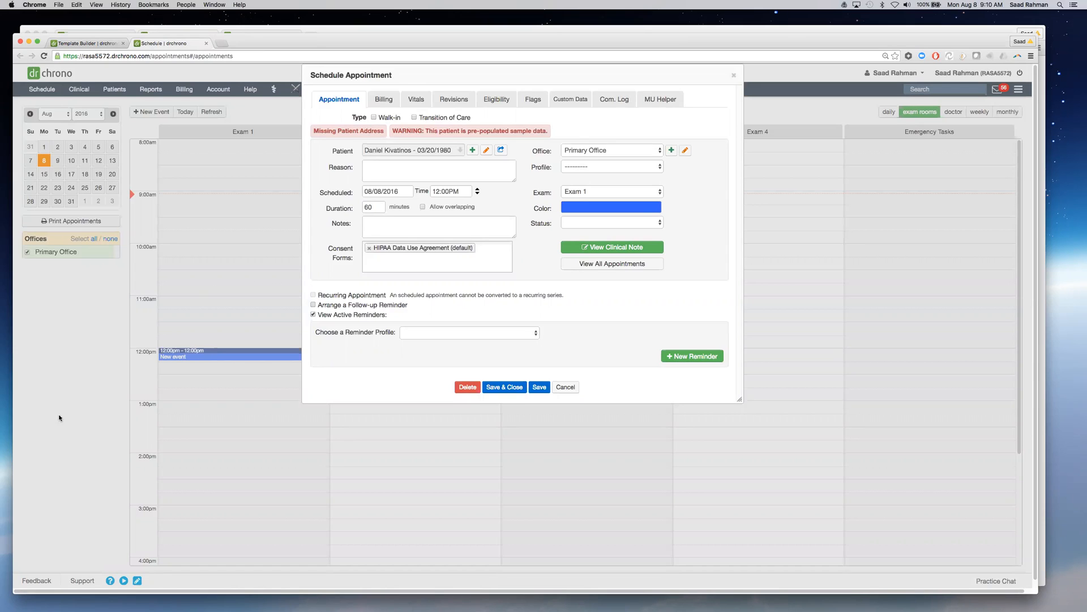
pyautogui.moveTo(1, 605)
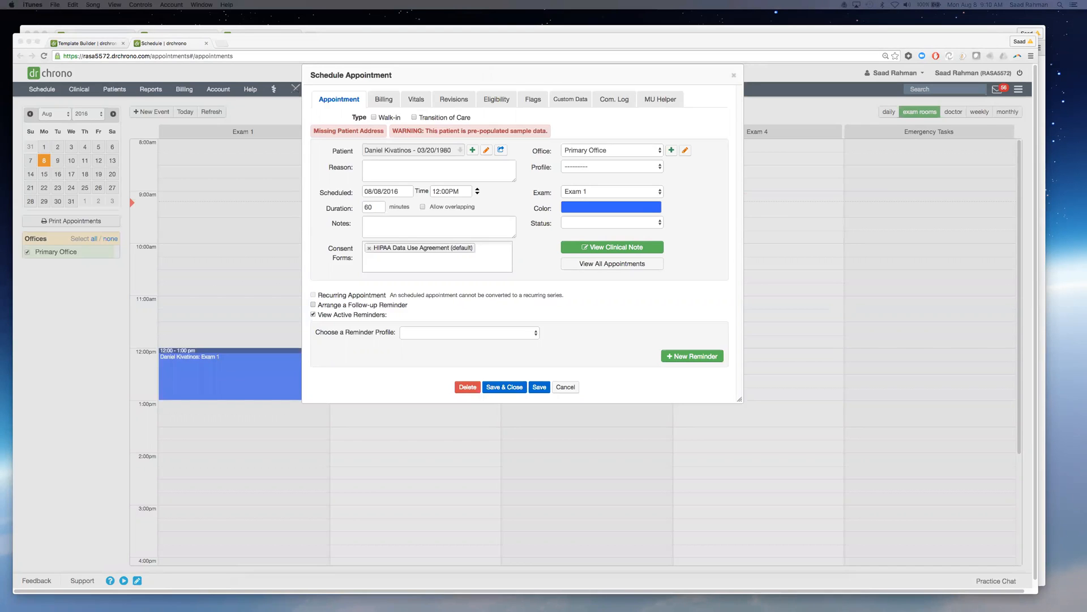
pyautogui.press('super+Tab')
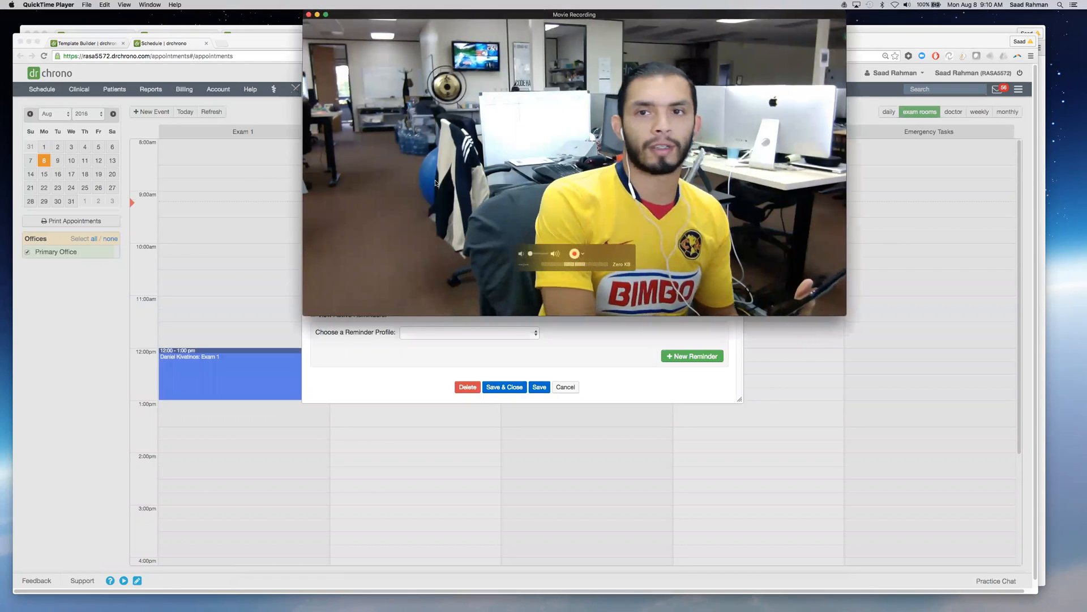
pyautogui.click(583, 253)
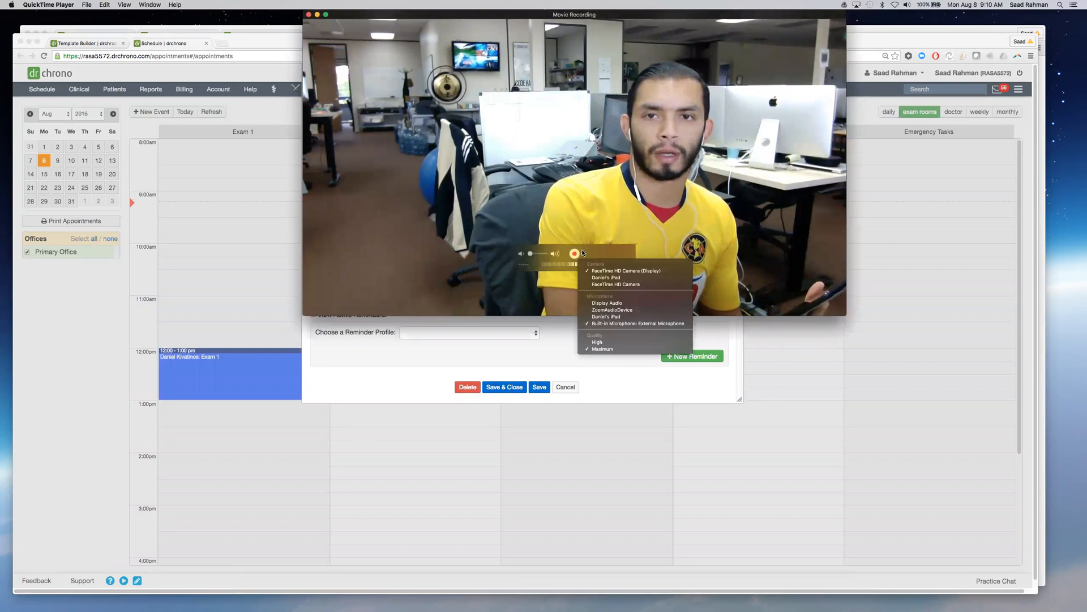
pyautogui.click(590, 277)
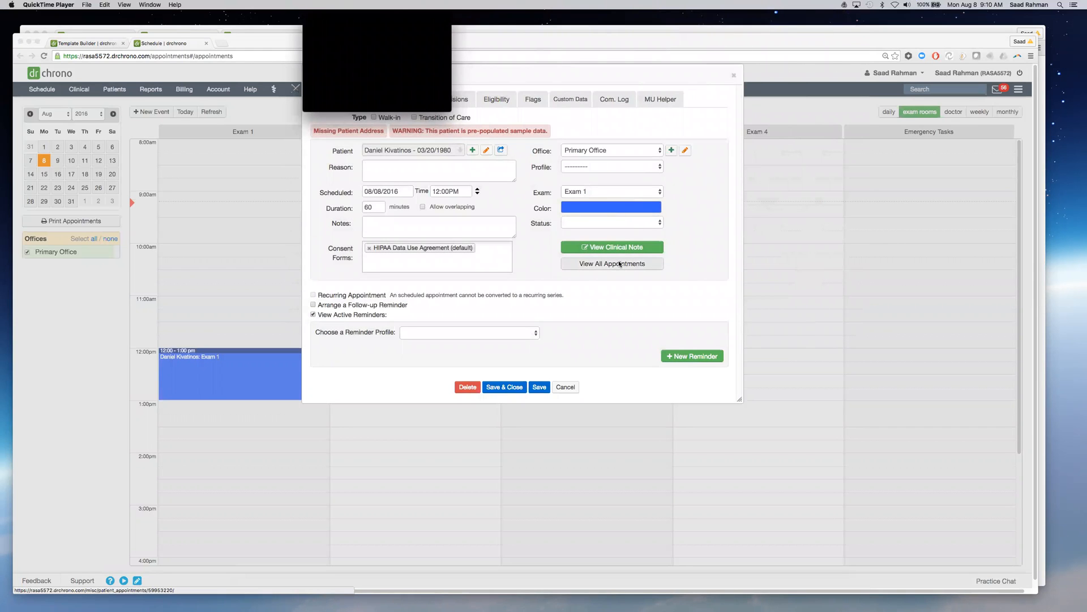
pyautogui.moveTo(446, 88)
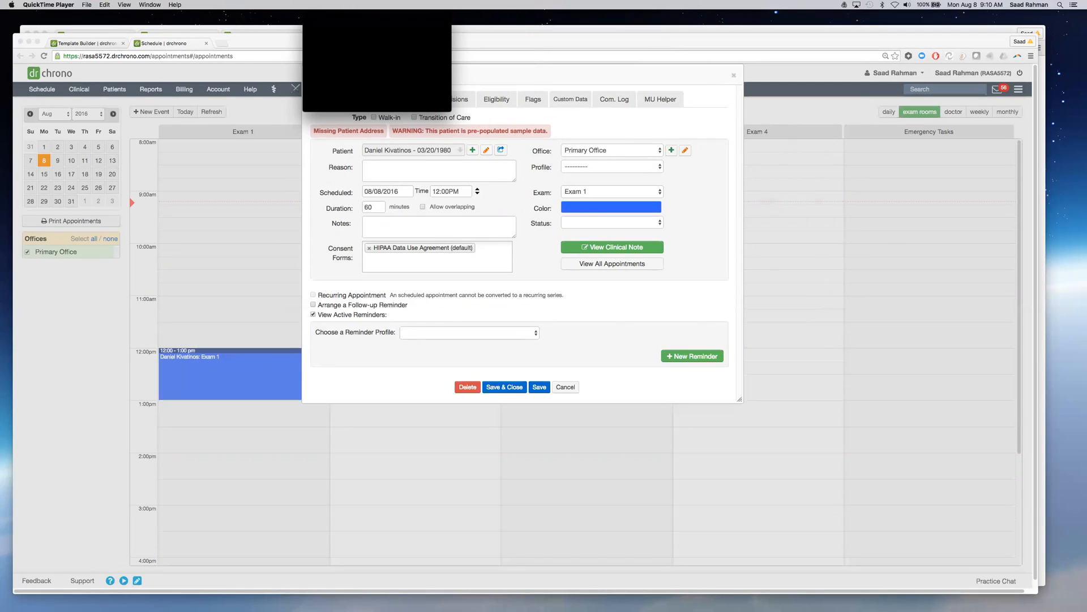
pyautogui.press('super+h')
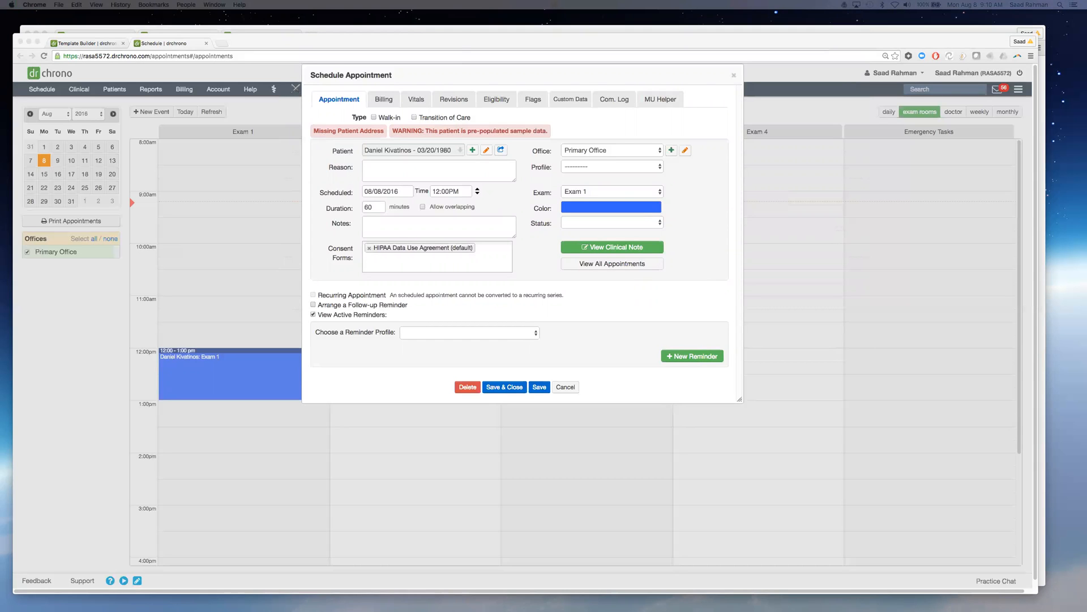
# Switch to QuickTime Player's movie recording, select the iPad as the camera source and enlarge its mirrored window
pyautogui.press('super+Tab')
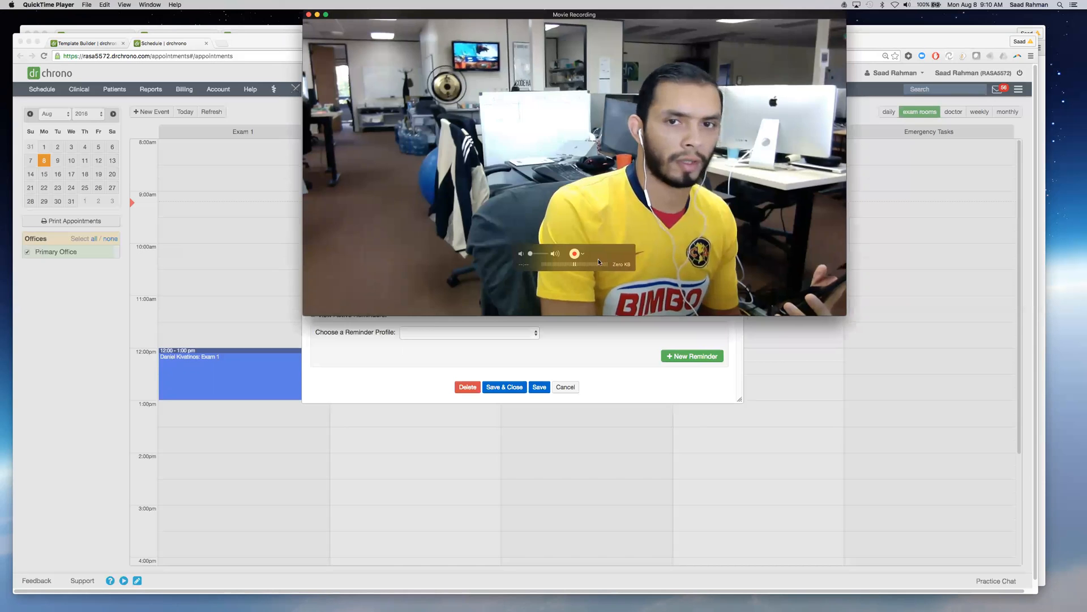
pyautogui.click(584, 253)
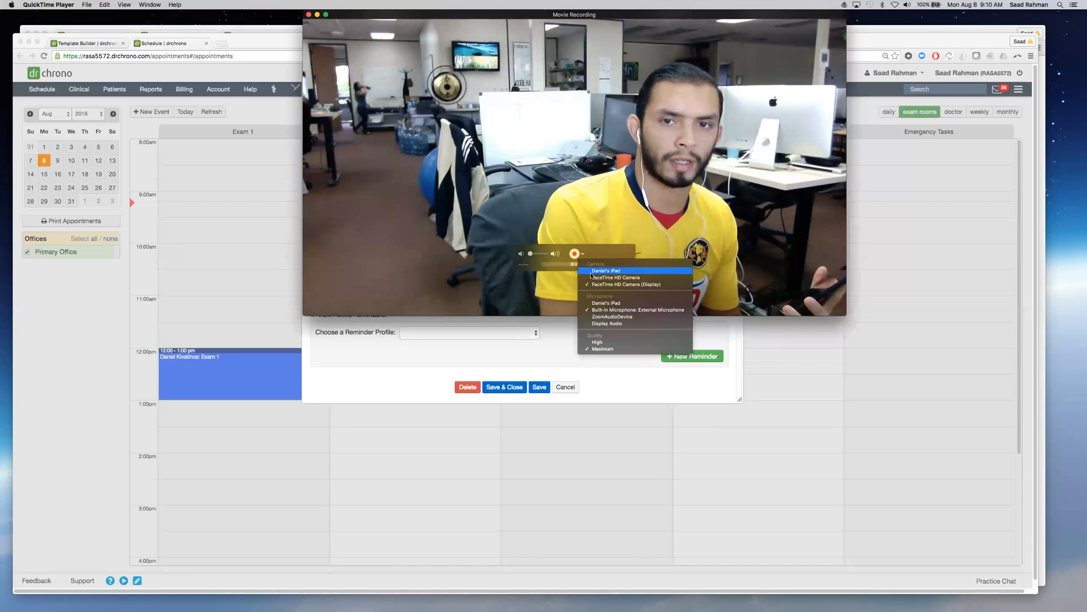
pyautogui.click(590, 271)
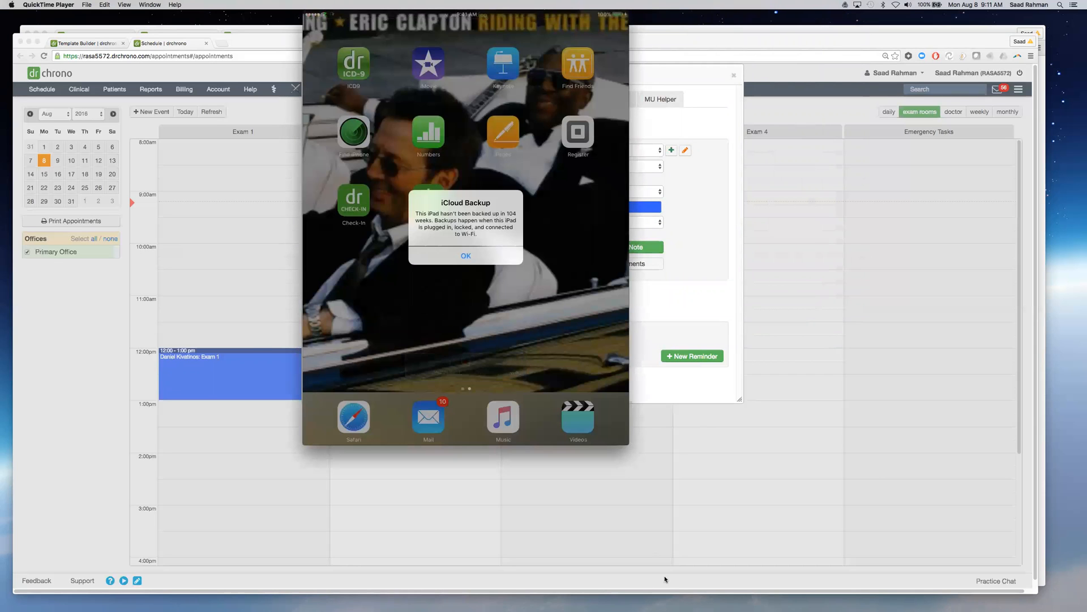
pyautogui.moveTo(625, 440); pyautogui.dragTo(838, 588)
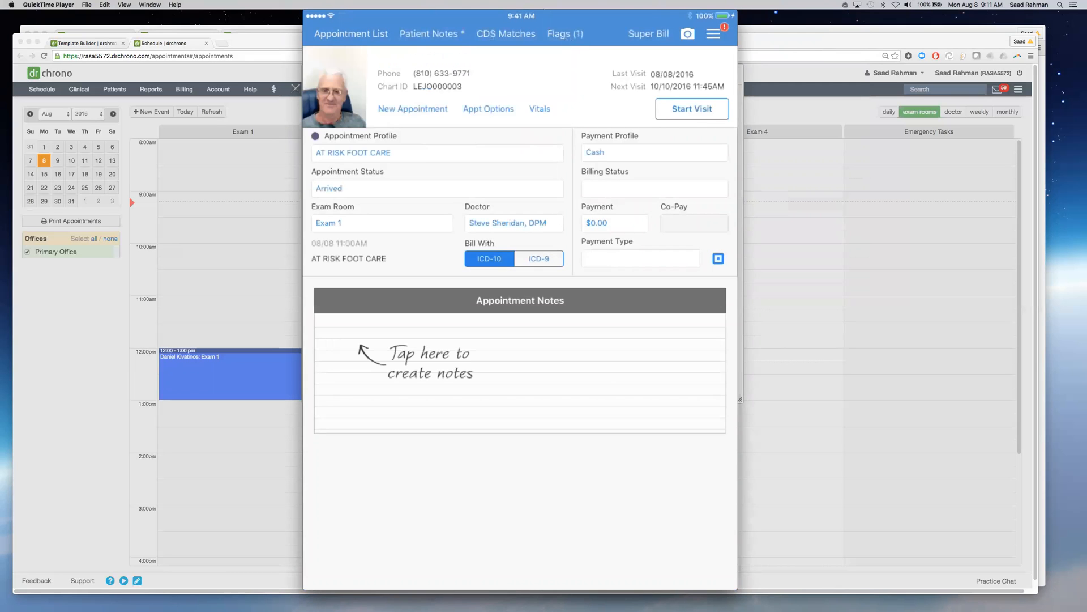
# Move the mirrored iPad window over the schedule and size it to fill nearly the full screen height
pyautogui.click(600, 419)
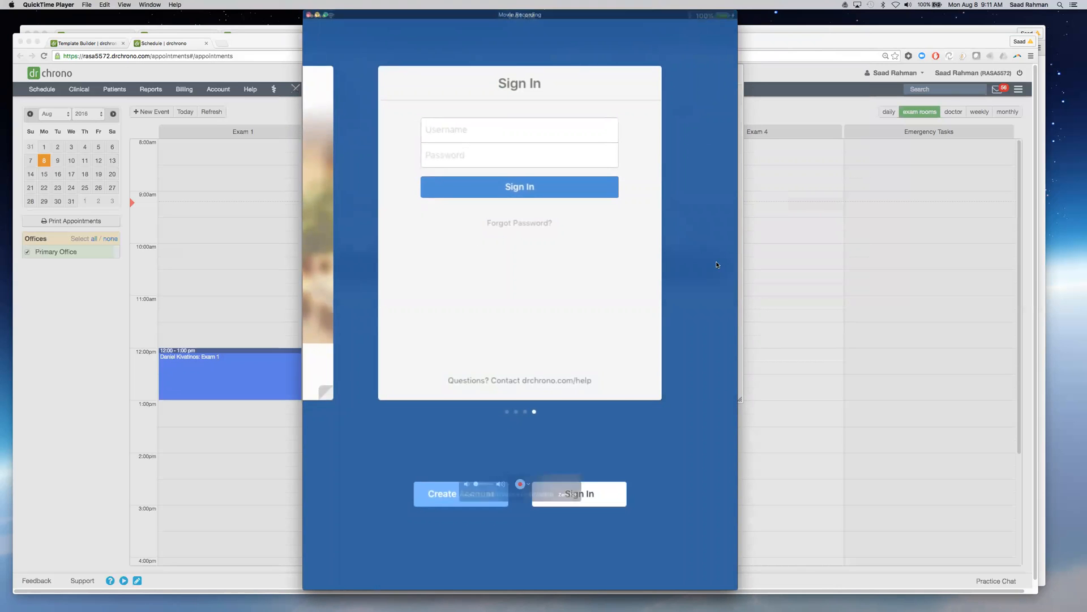
pyautogui.moveTo(735, 589); pyautogui.dragTo(515, 294)
pyautogui.moveTo(483, 14); pyautogui.dragTo(0, 185)
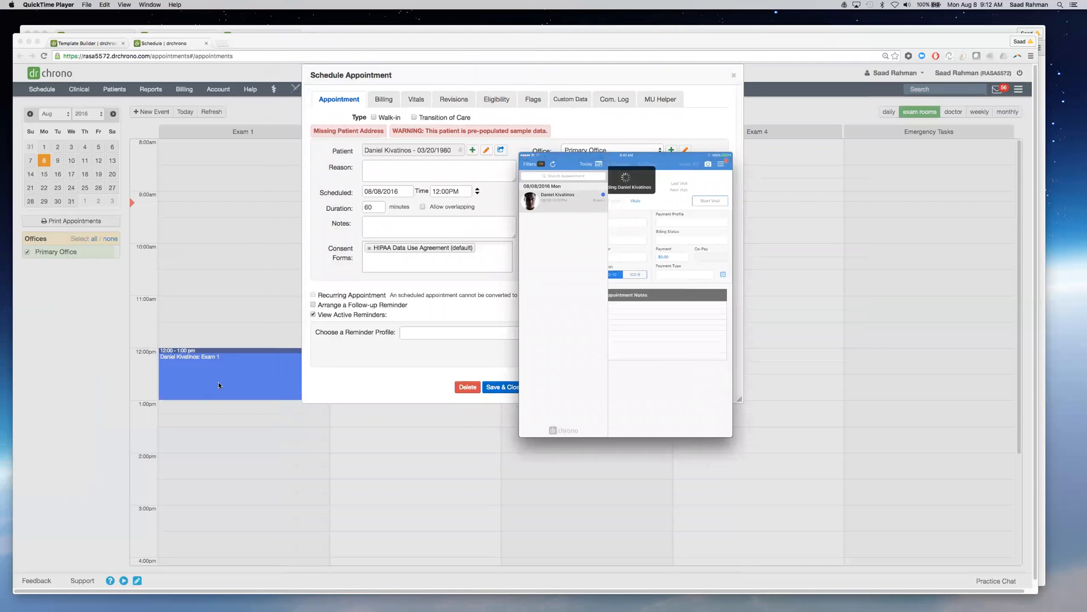
pyautogui.moveTo(599, 156); pyautogui.dragTo(361, 5)
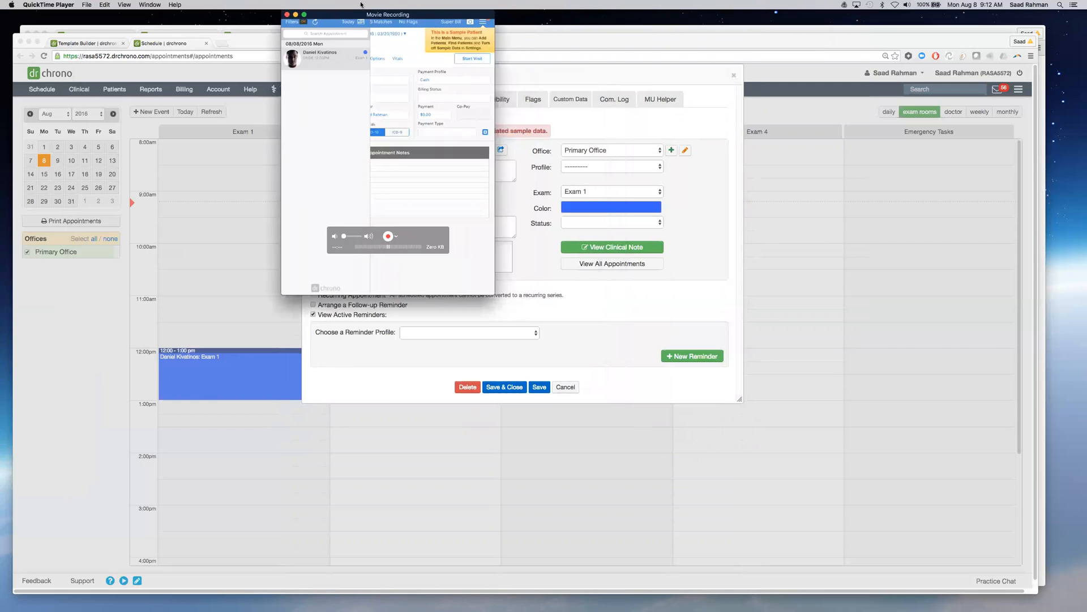
pyautogui.press('super+plus')
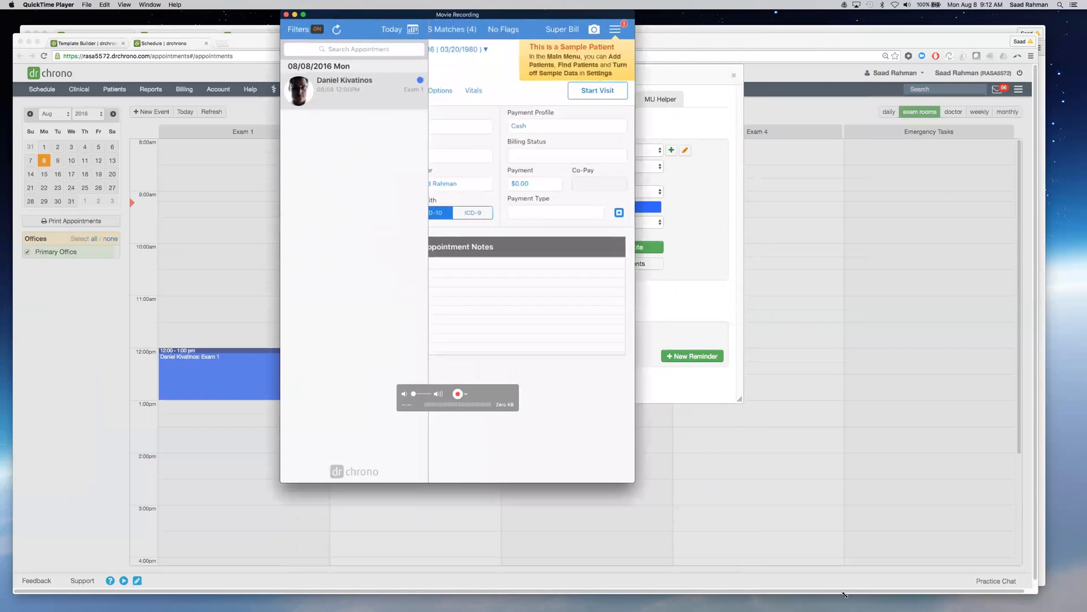
pyautogui.press('super+plus')
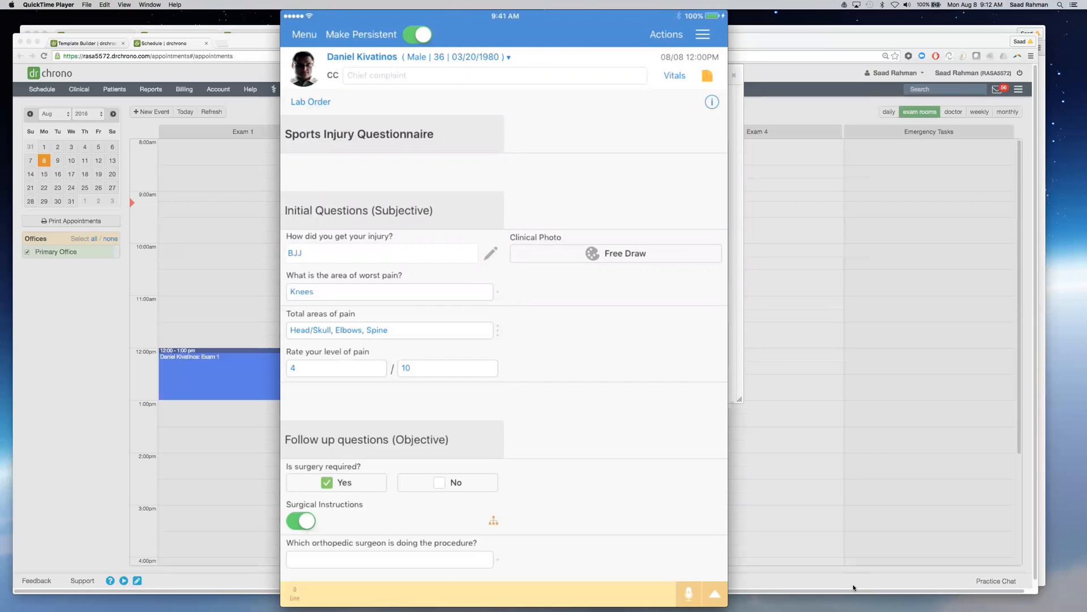
# Insert a camera photo into the Clinical Photo free draw and annotate it with red pen marks and the text "Areas of pain"
pyautogui.moveTo(641, 288)
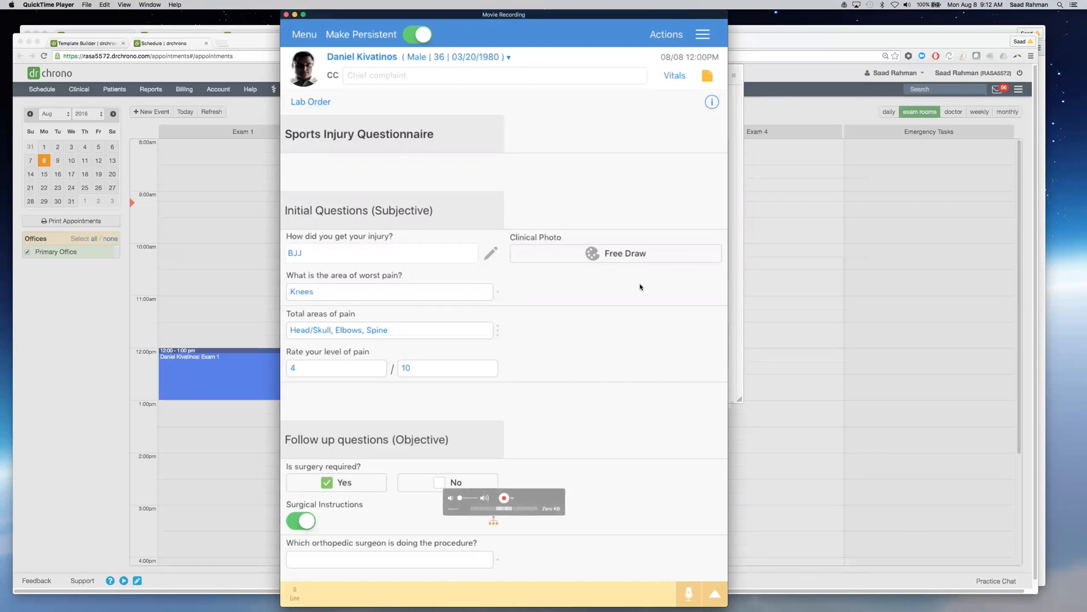
pyautogui.click(623, 256)
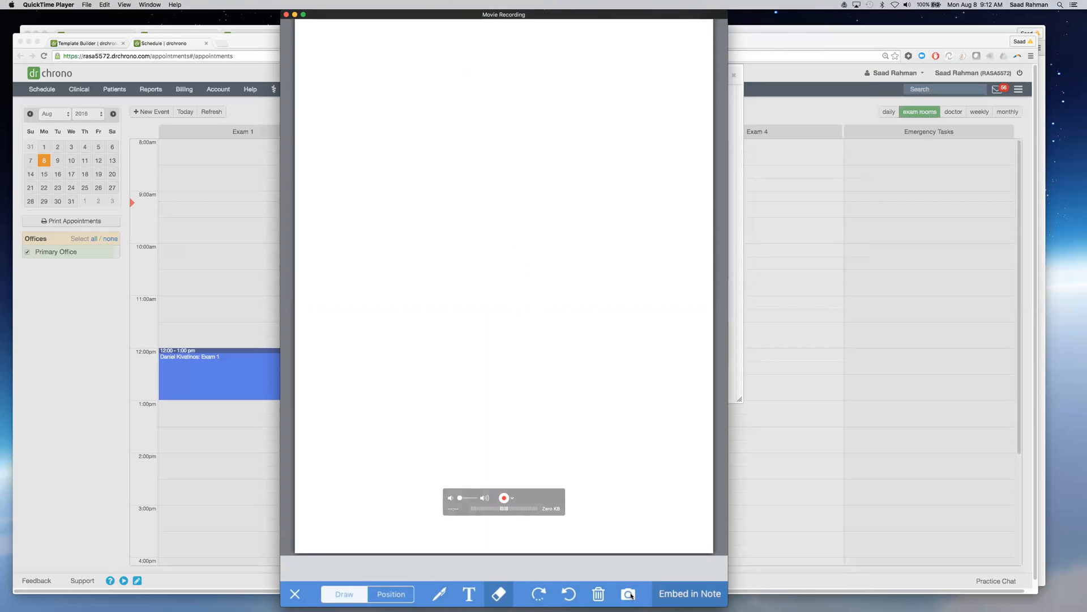
pyautogui.click(628, 594)
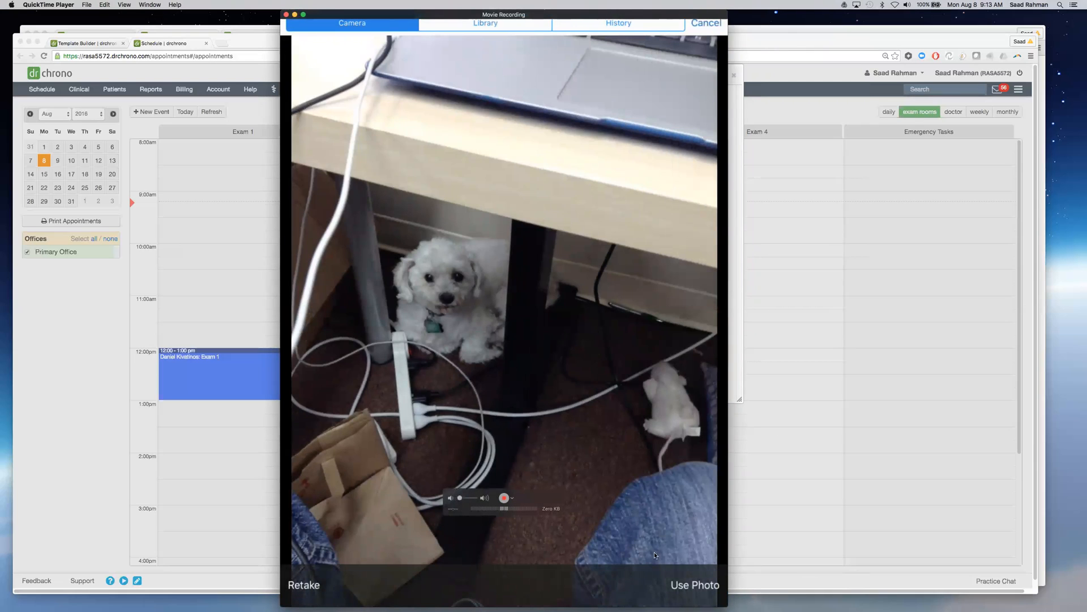
pyautogui.click(689, 586)
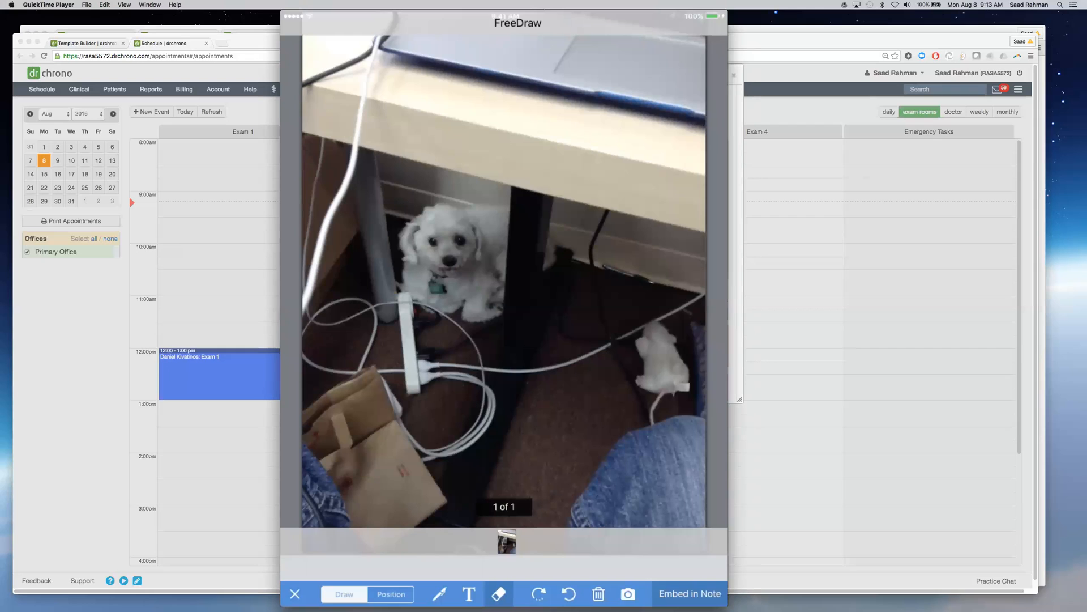
pyautogui.moveTo(447, 605)
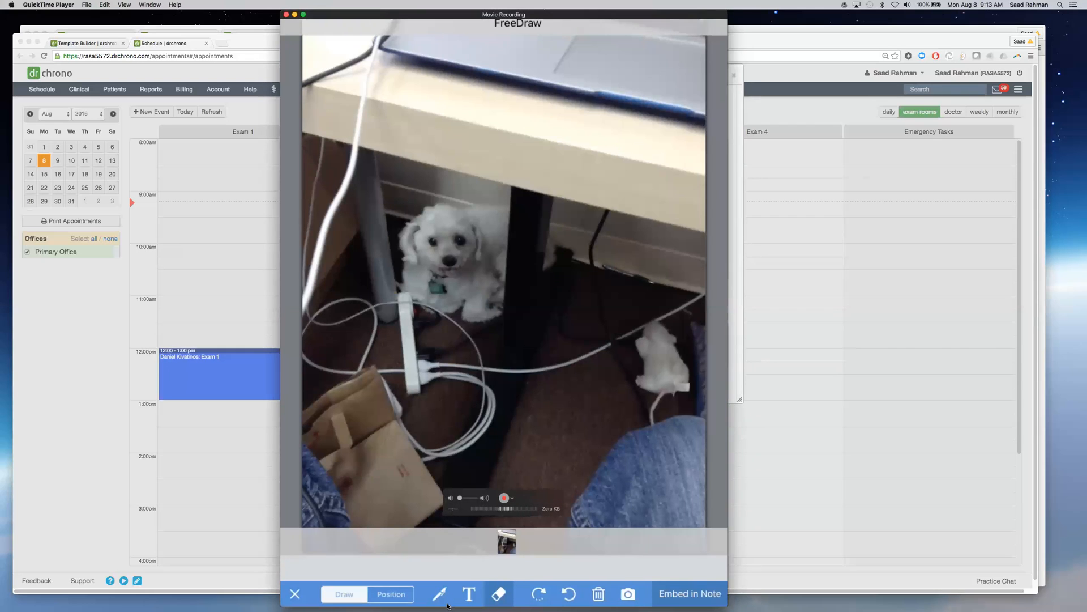
pyautogui.click(438, 595)
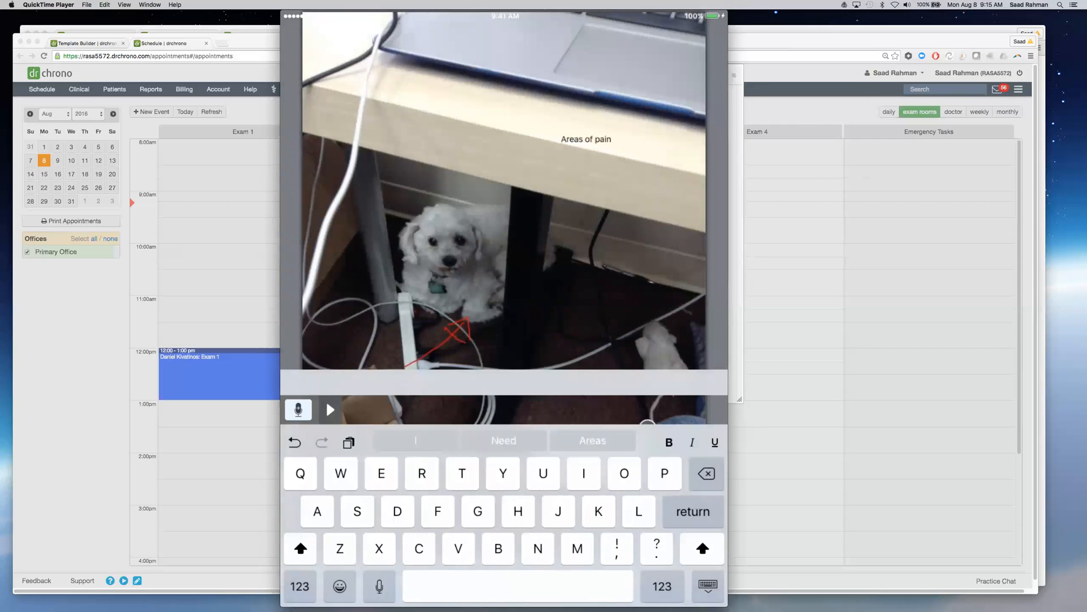
# Leave the mirrored iPad window and switch to the browser window with the ER Consult template in the template builder
pyautogui.click(242, 270)
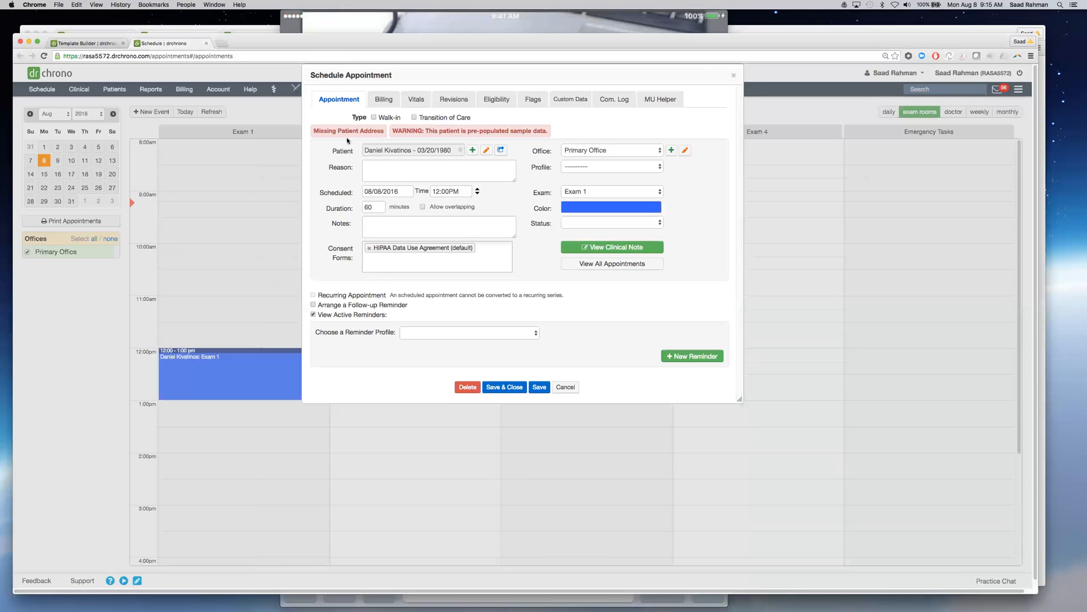
pyautogui.click(309, 25)
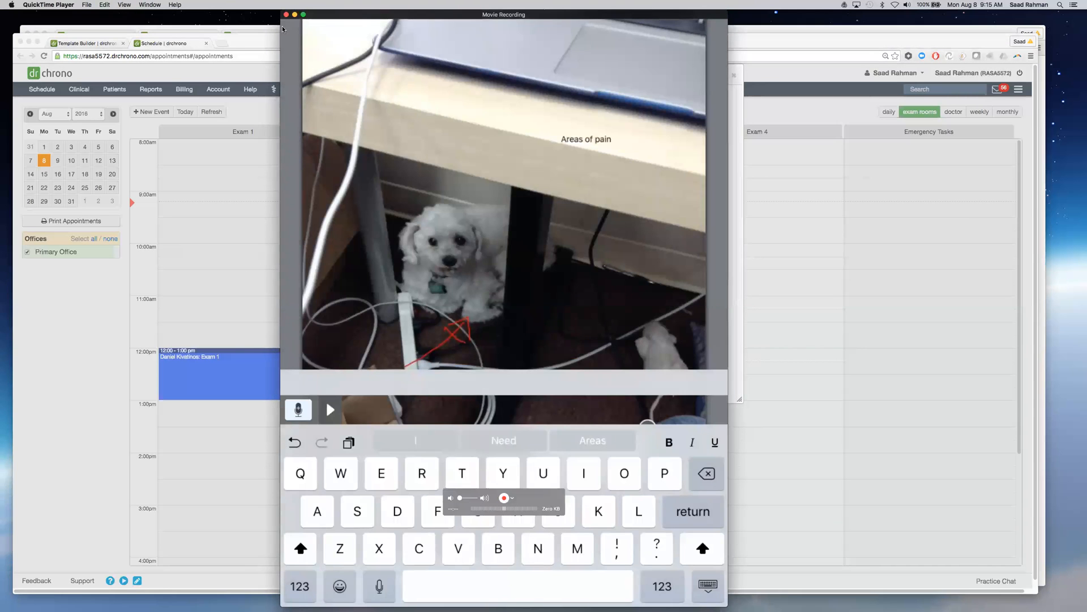
pyautogui.click(258, 39)
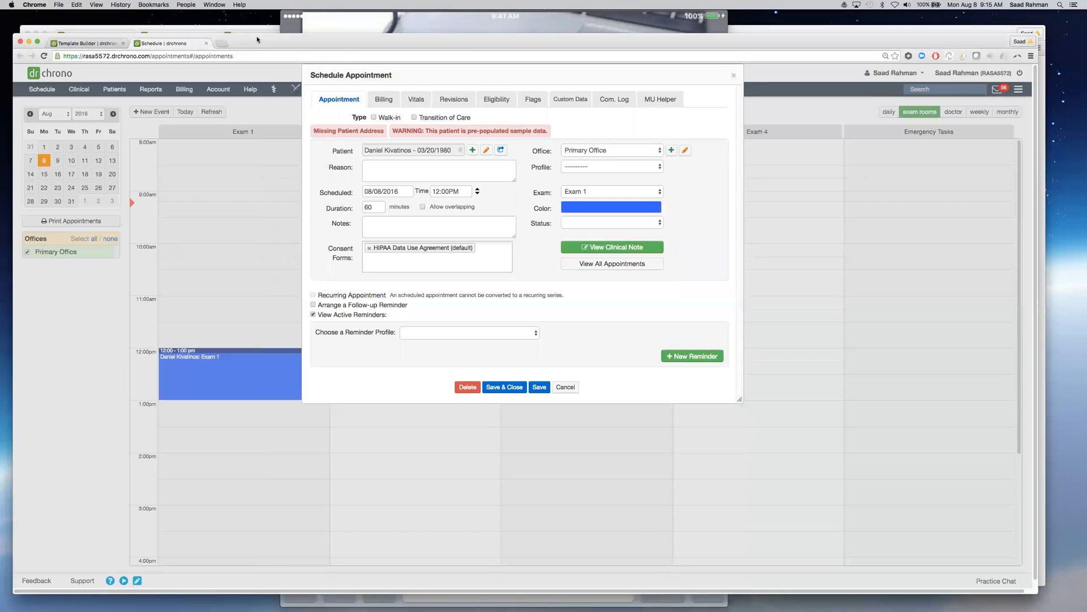
pyautogui.click(322, 26)
pyautogui.press('super+Tab')
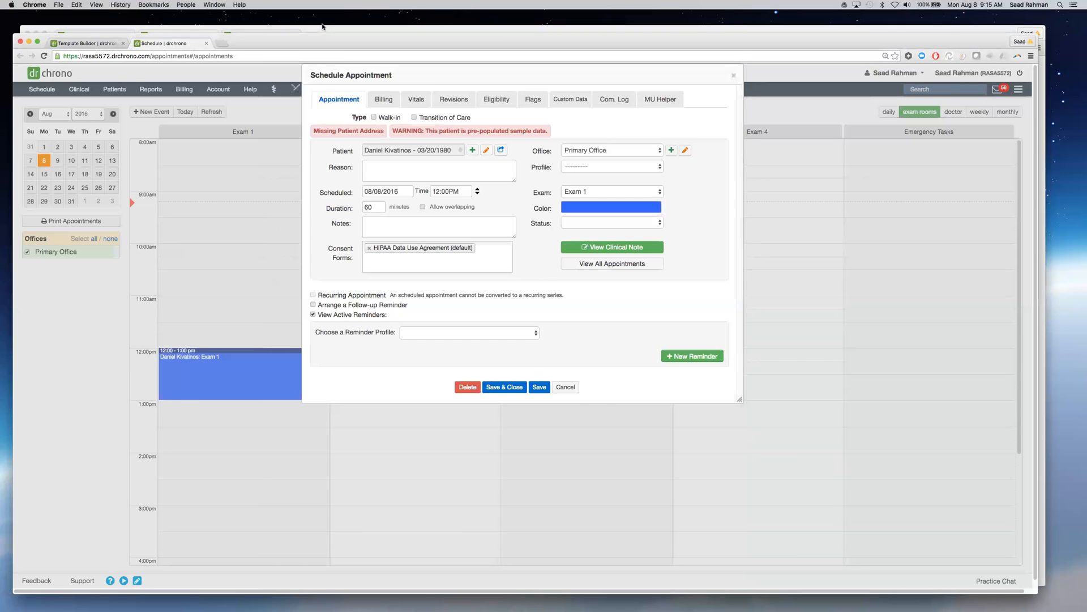
pyautogui.click(304, 31)
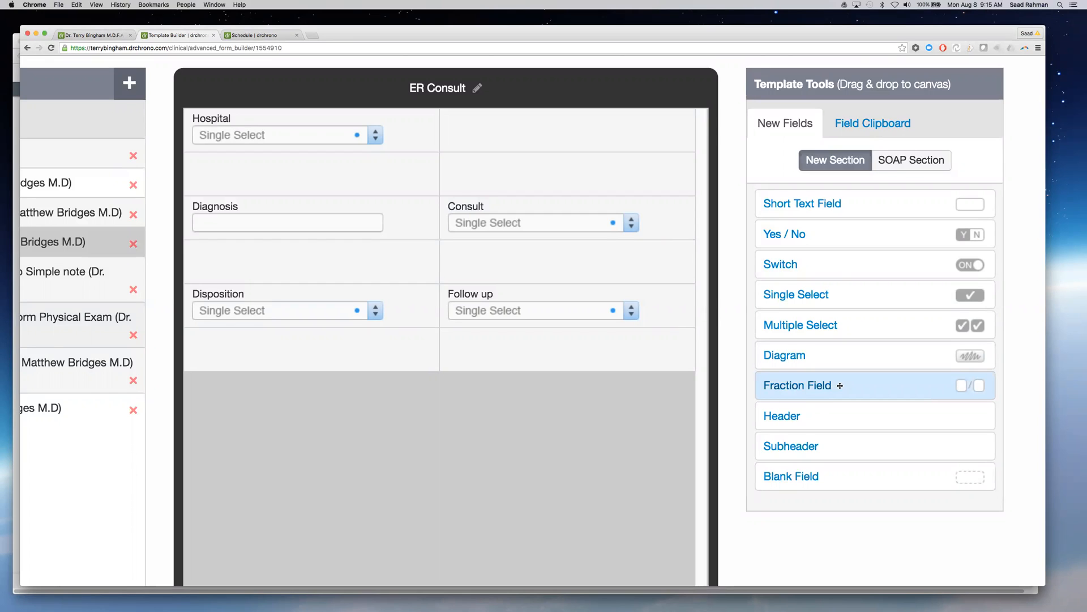
# Add a Fraction Field below the Hospital field in the ER Consult template and open its settings
pyautogui.moveTo(840, 386); pyautogui.dragTo(521, 262)
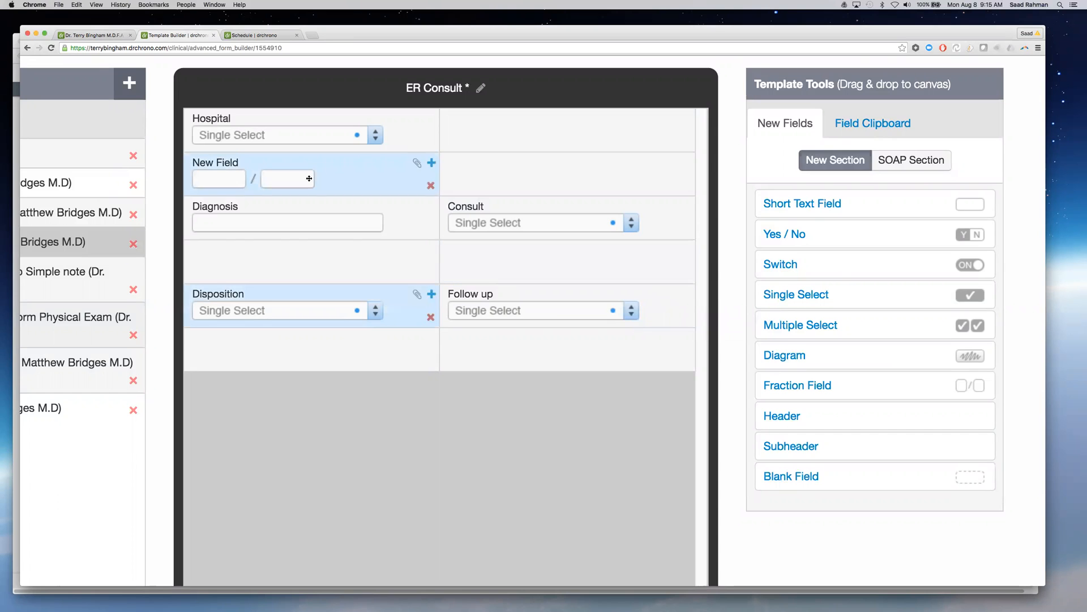
pyautogui.click(334, 172)
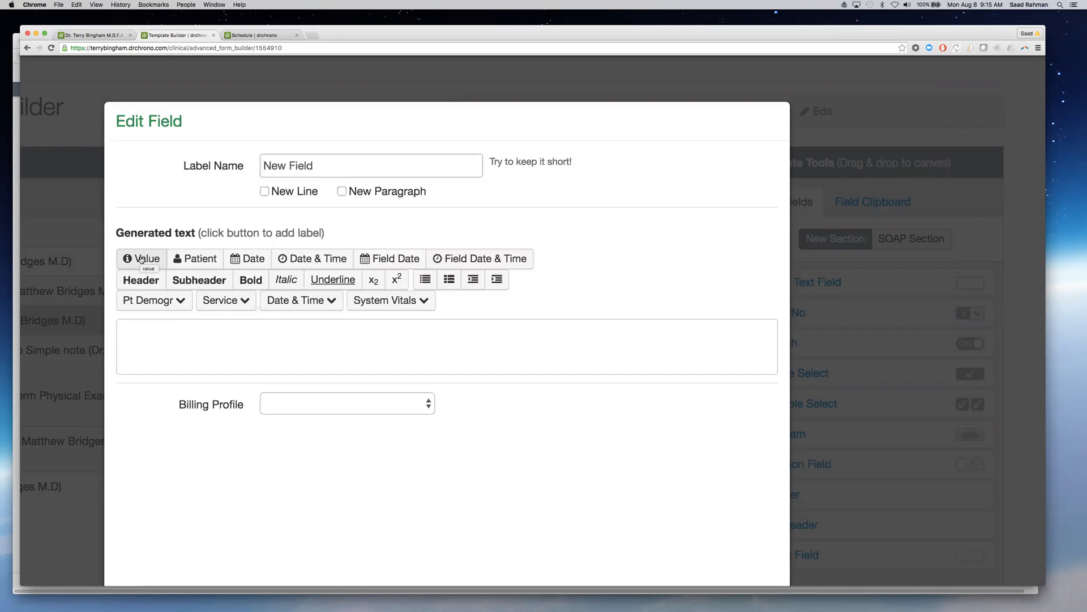
# Return to the browser window with the schedule and open the clinical note of the 12:00PM appointment
pyautogui.hotkey('ctrl', 'Up')
pyautogui.click(273, 328)
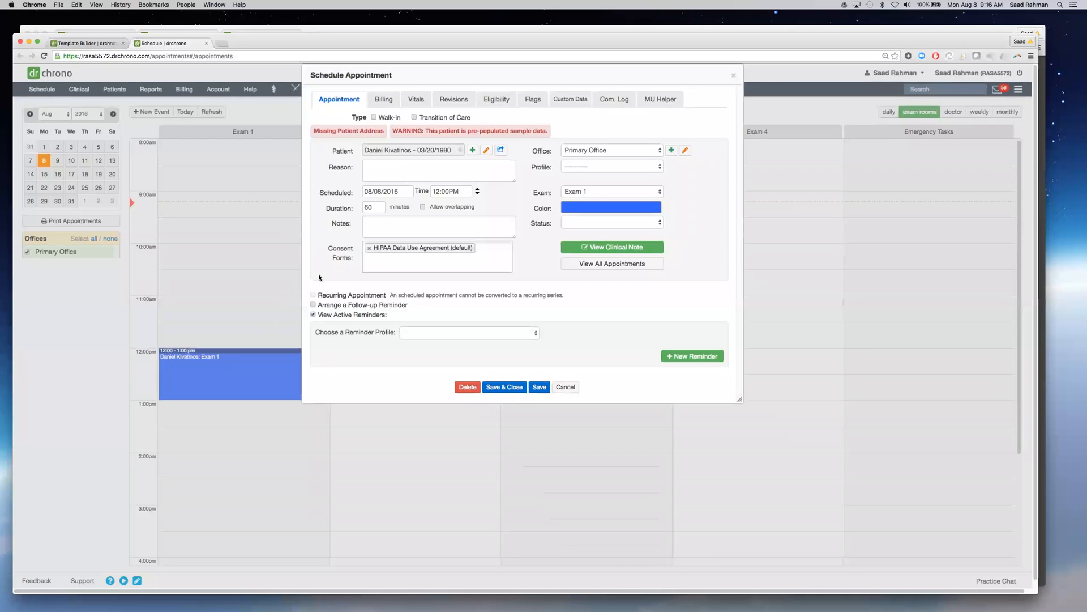
pyautogui.click(634, 248)
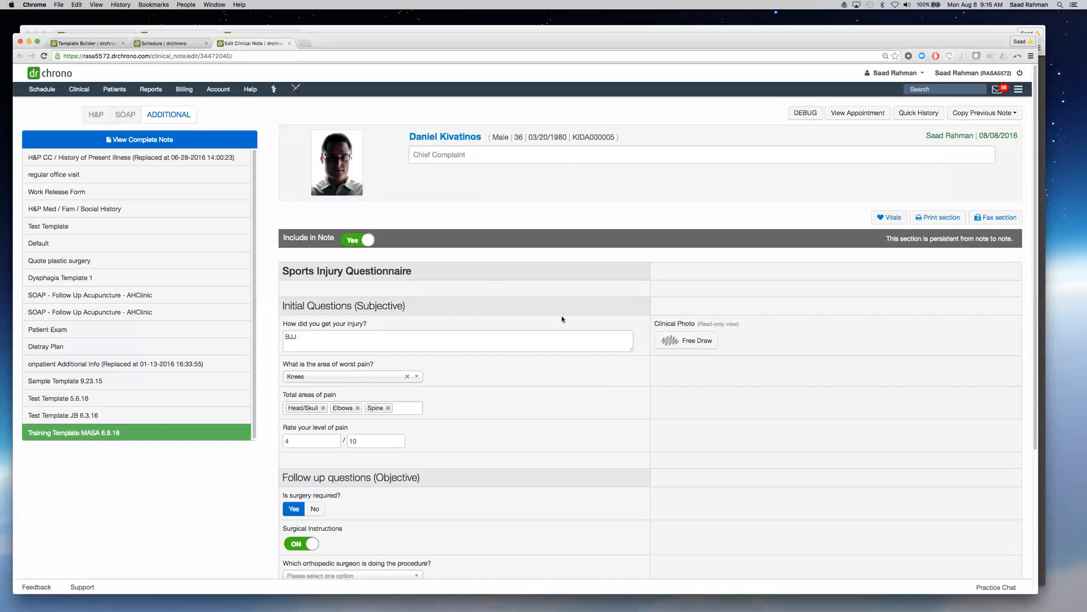
# Review the Sports Injury Questionnaire's answers, and view the complete note to examine how the level of pain is written
pyautogui.scroll(-5, 563, 318)
pyautogui.scroll(2, 563, 319)
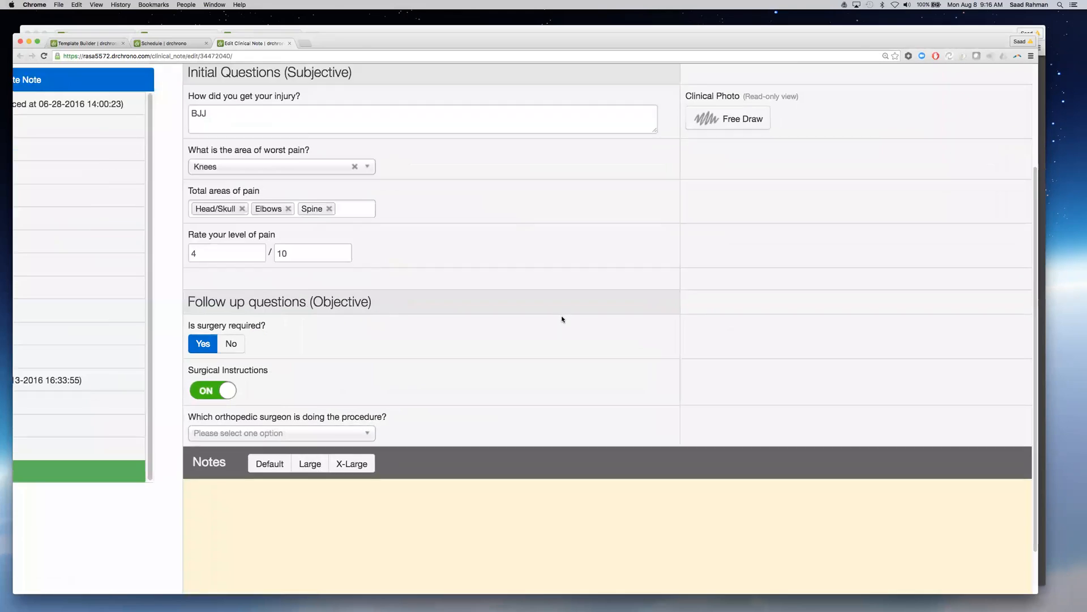
pyautogui.scroll(3, 562, 319)
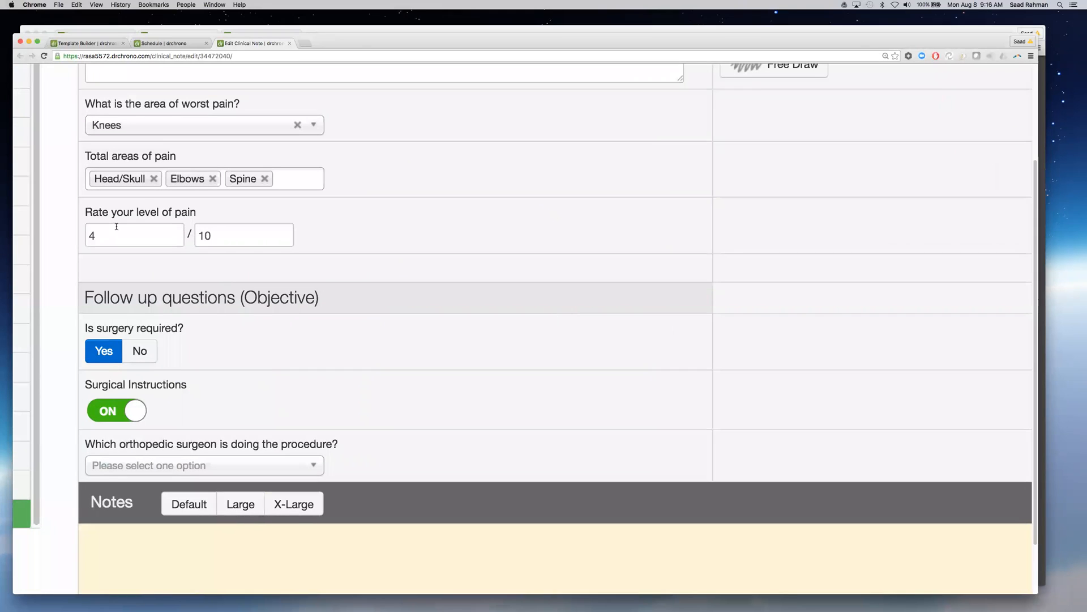
pyautogui.scroll(3, 211, 252)
pyautogui.scroll(-3, 211, 252)
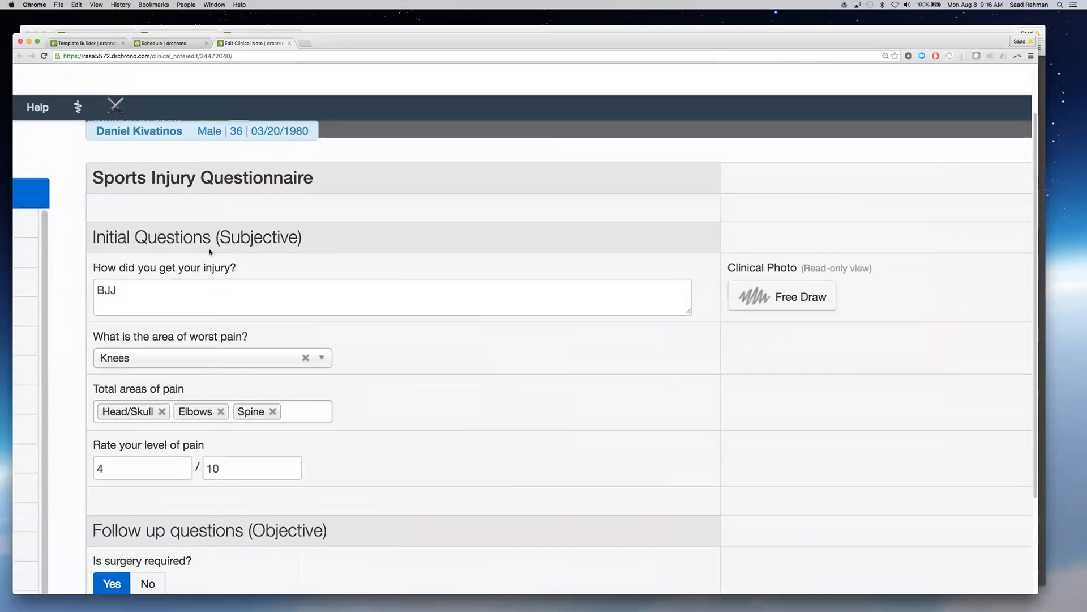
pyautogui.click(209, 194)
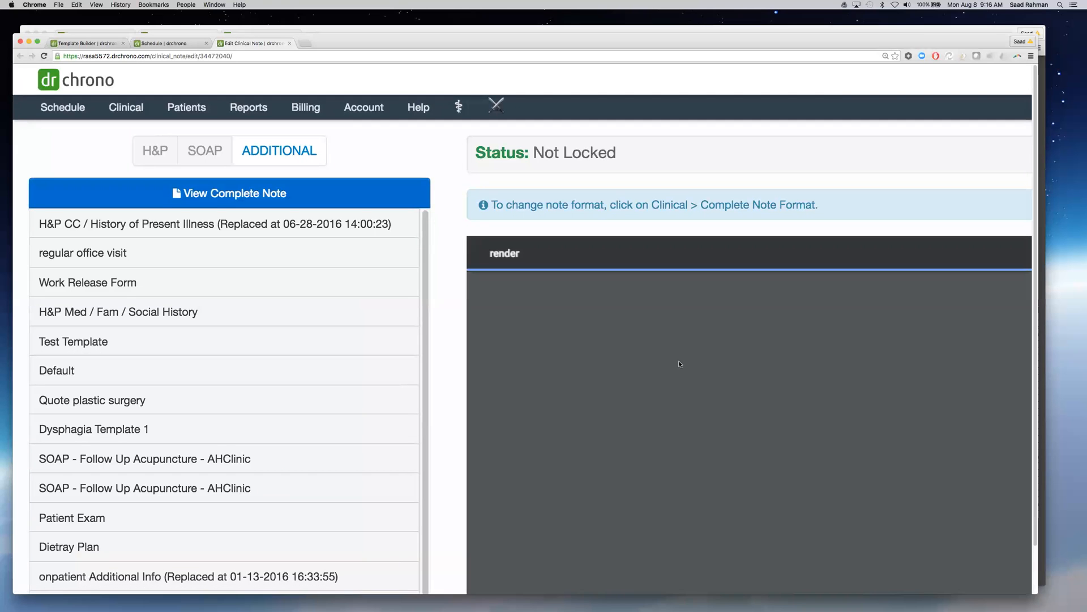
pyautogui.hscroll(6, 678, 361)
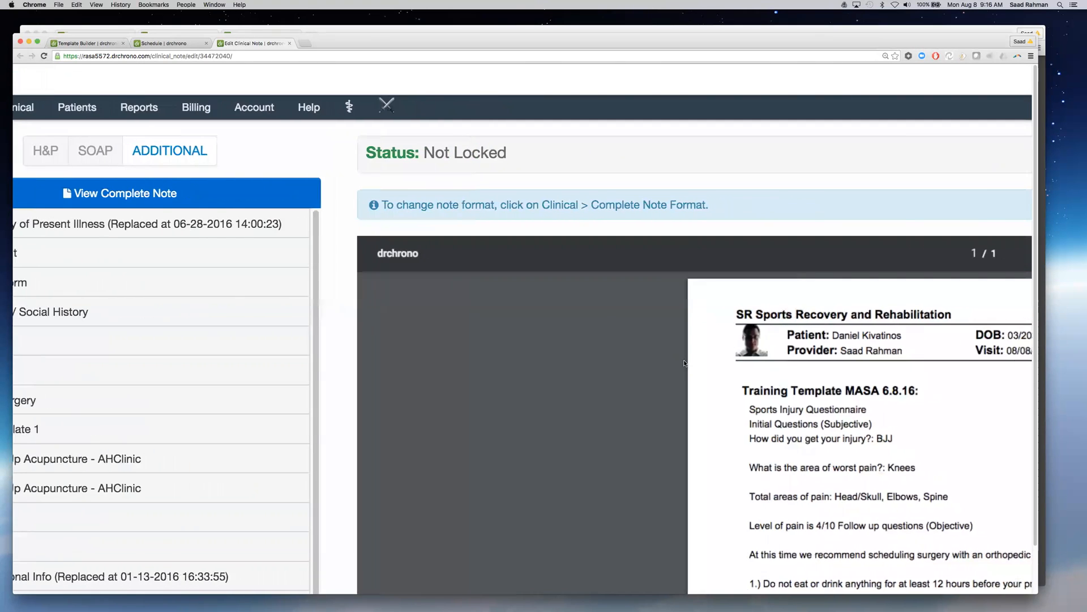
pyautogui.hscroll(2, 810, 356)
pyautogui.scroll(-2, 614, 447)
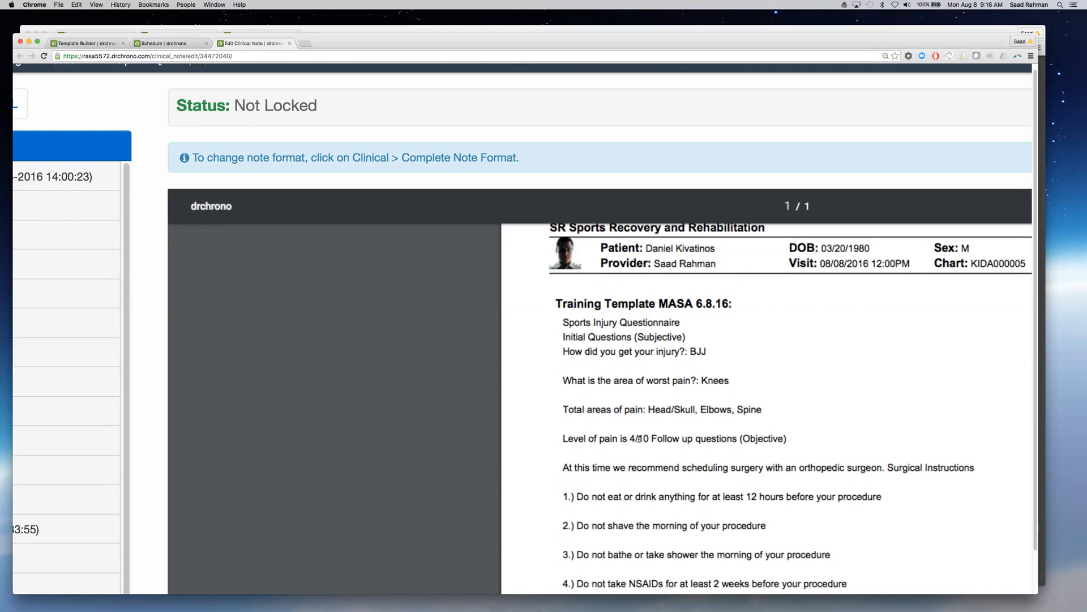
# Switch to the window with the ER Consult template, cancel the new field's settings and discard the template's unsaved changes
pyautogui.hscroll(-4, 637, 437)
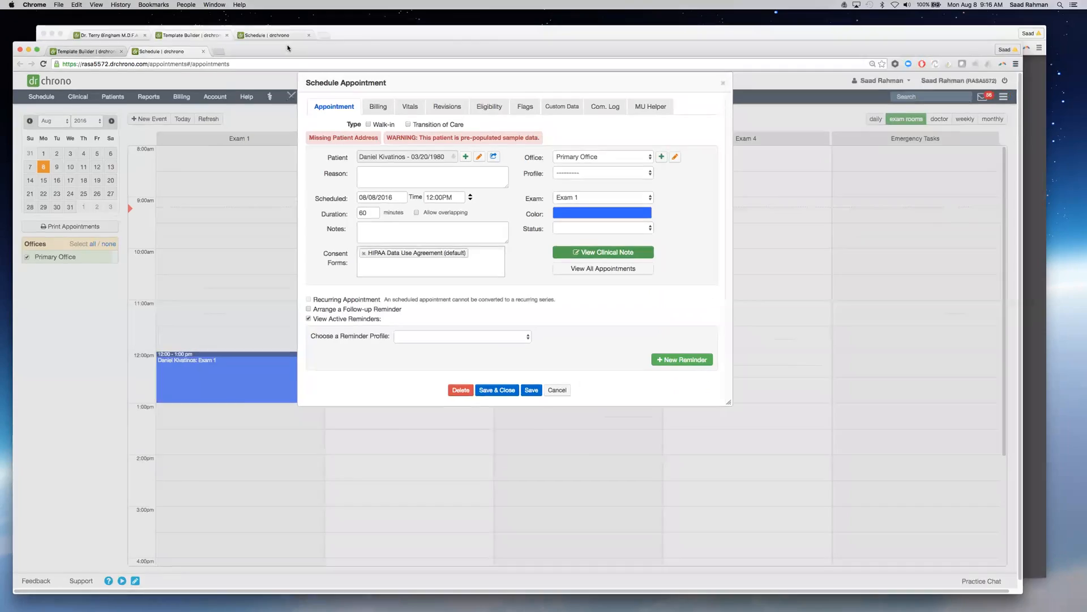
pyautogui.hotkey('ctrl', 'Up')
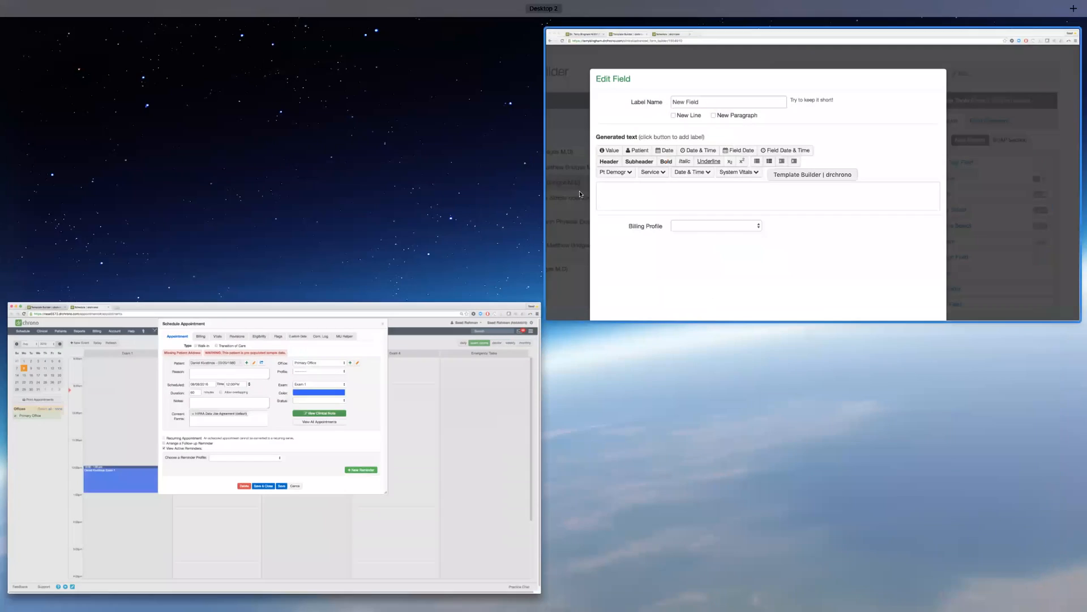
pyautogui.click(580, 195)
pyautogui.scroll(-7, 648, 263)
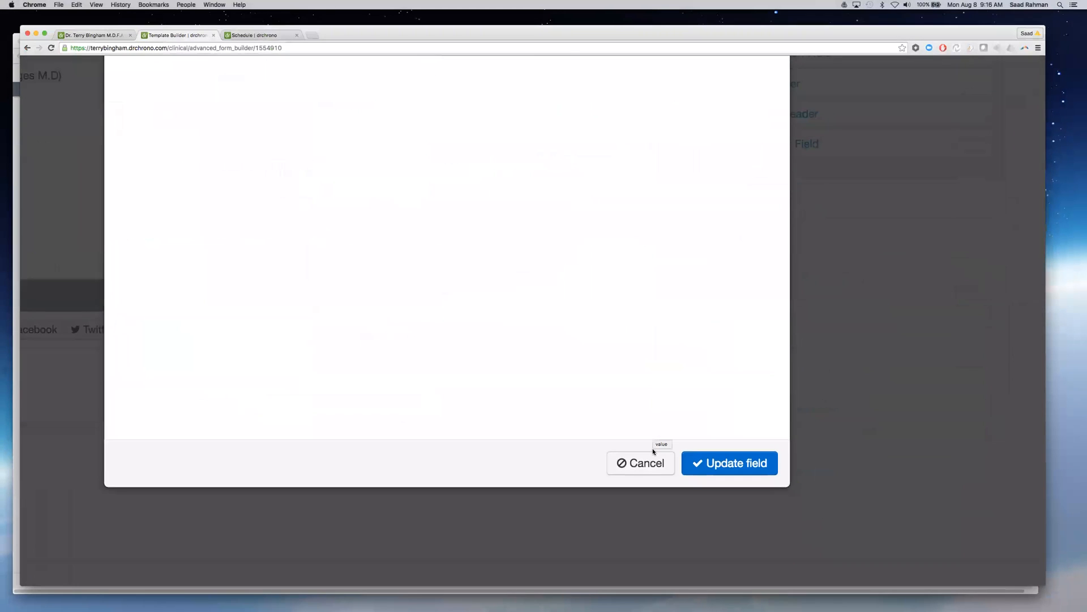
pyautogui.click(653, 456)
pyautogui.click(508, 329)
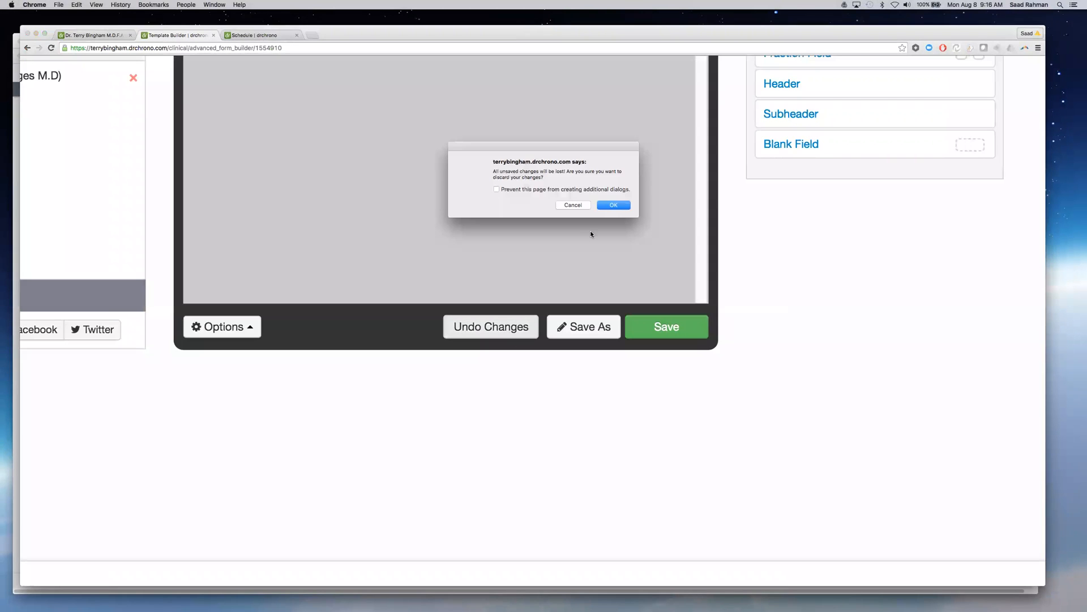
pyautogui.click(606, 204)
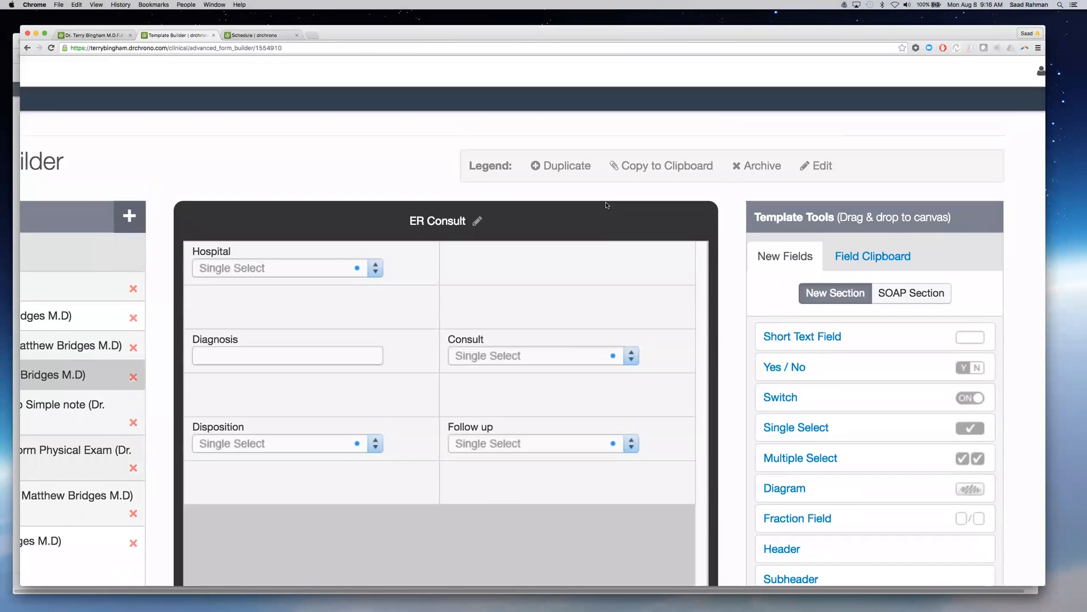
# Return to the browser window with the schedule and show Training Template MASA 6.8.16 in the template builder
pyautogui.scroll(-2, 606, 204)
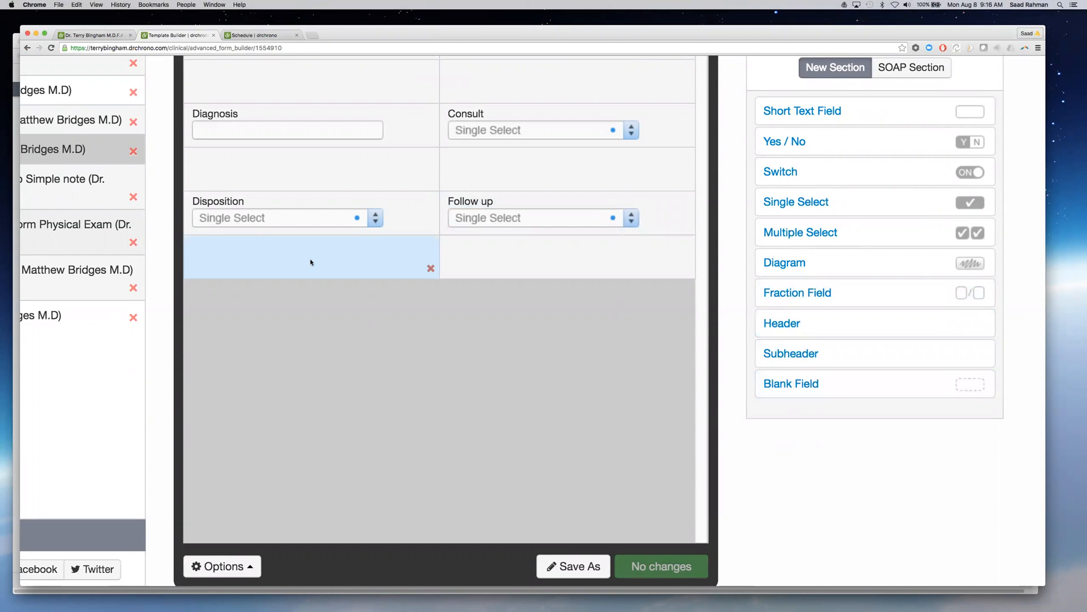
pyautogui.hotkey('ctrl', 'Up')
pyautogui.click(246, 369)
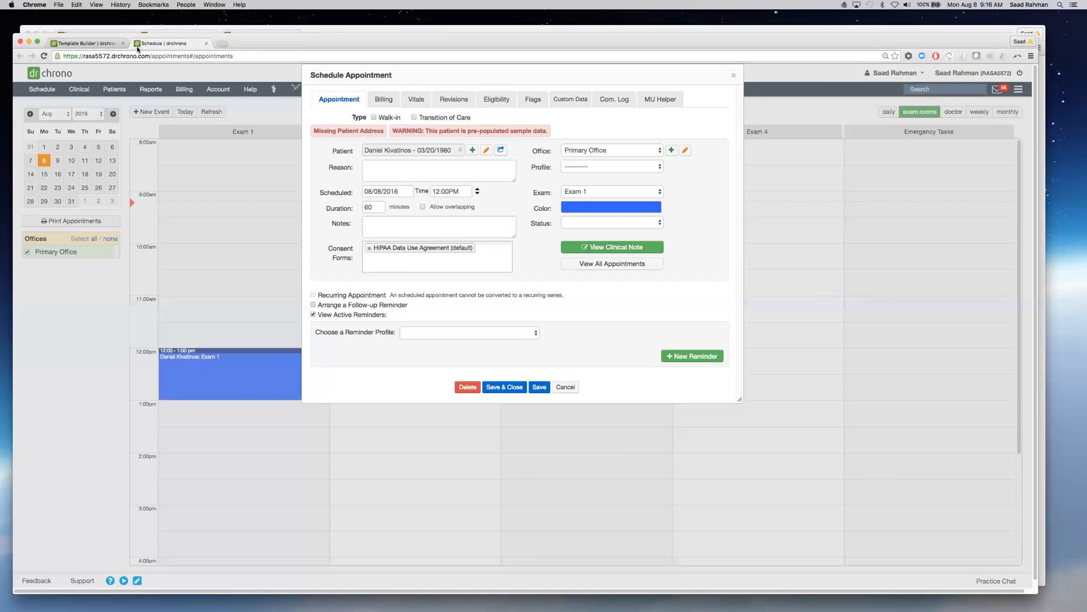
pyautogui.click(98, 44)
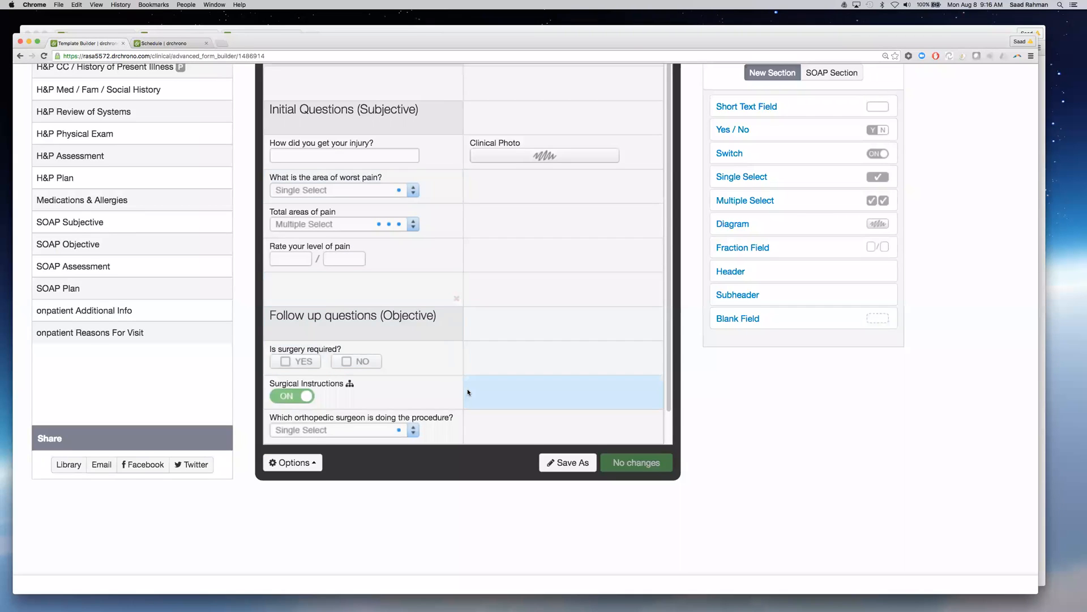
# Enable New Line for the Follow up questions (Objective) header, update the field and save the template
pyautogui.scroll(5, 468, 392)
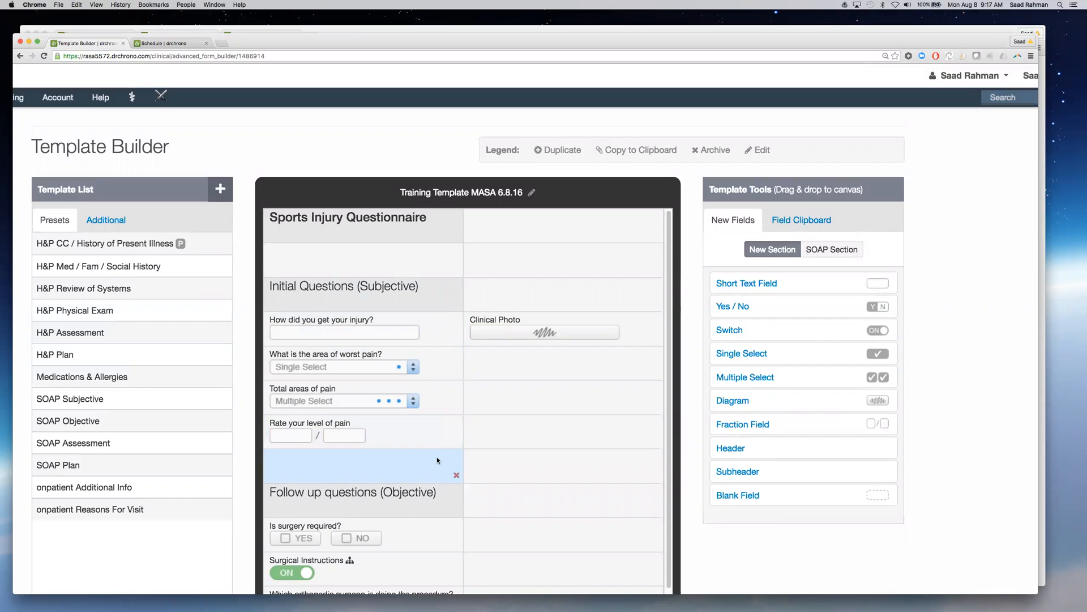
pyautogui.doubleClick(369, 503)
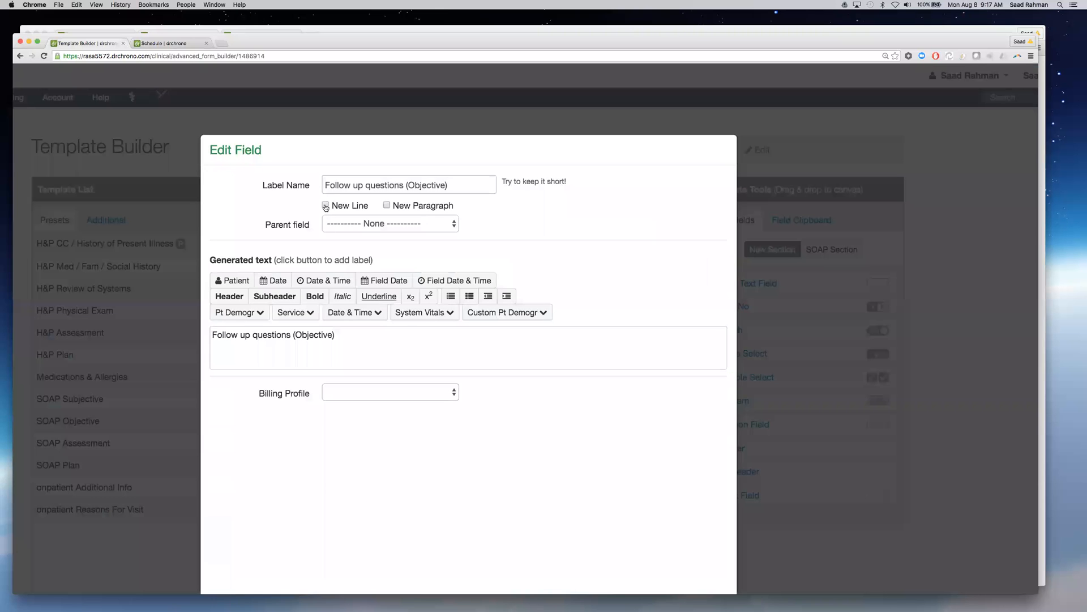
pyautogui.scroll(-5, 594, 283)
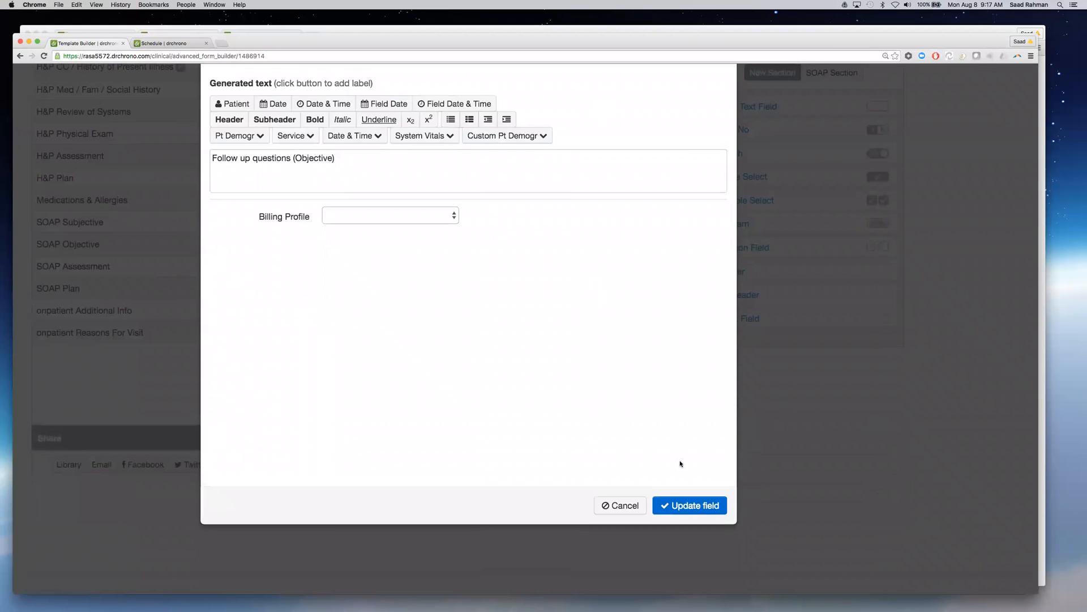
pyautogui.click(680, 506)
pyautogui.click(651, 470)
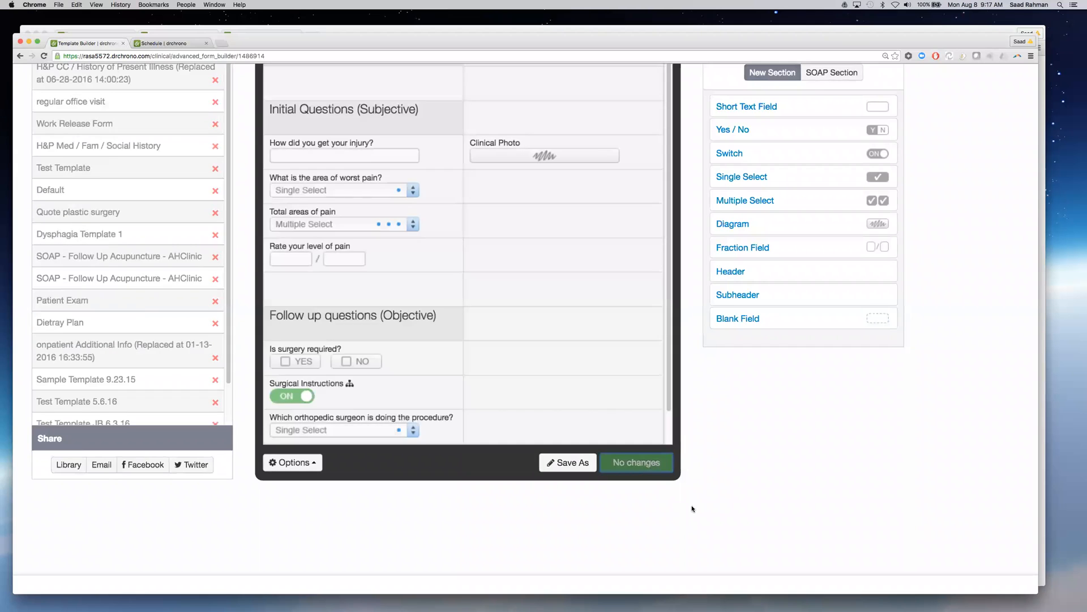
# Look through the Sports Injury Questionnaire's Subjective and Objective sections to examine how the fields are laid out
pyautogui.scroll(3, 547, 339)
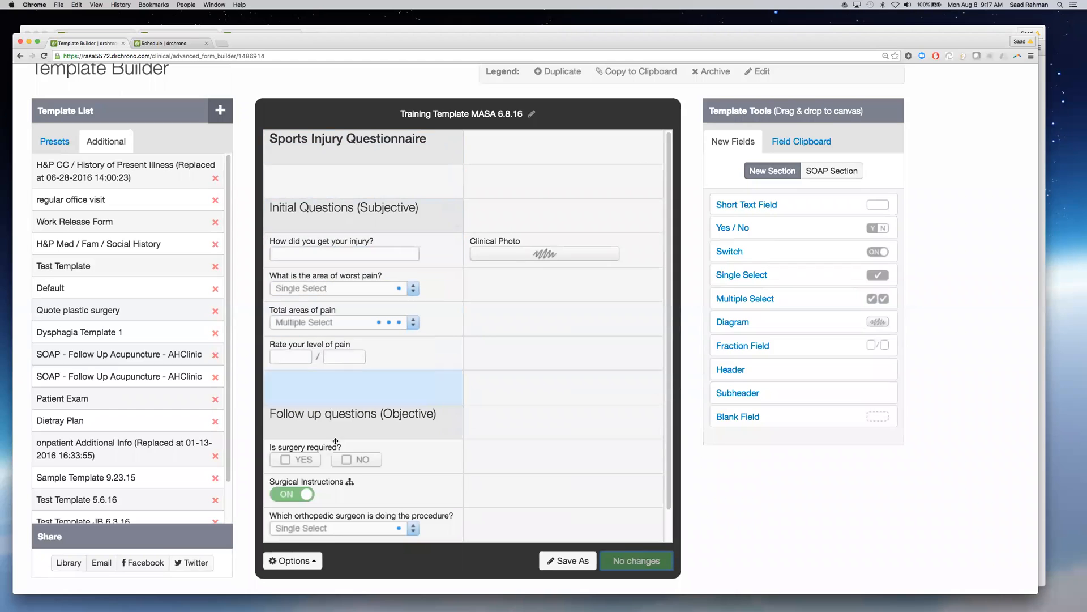
pyautogui.scroll(-3, 359, 348)
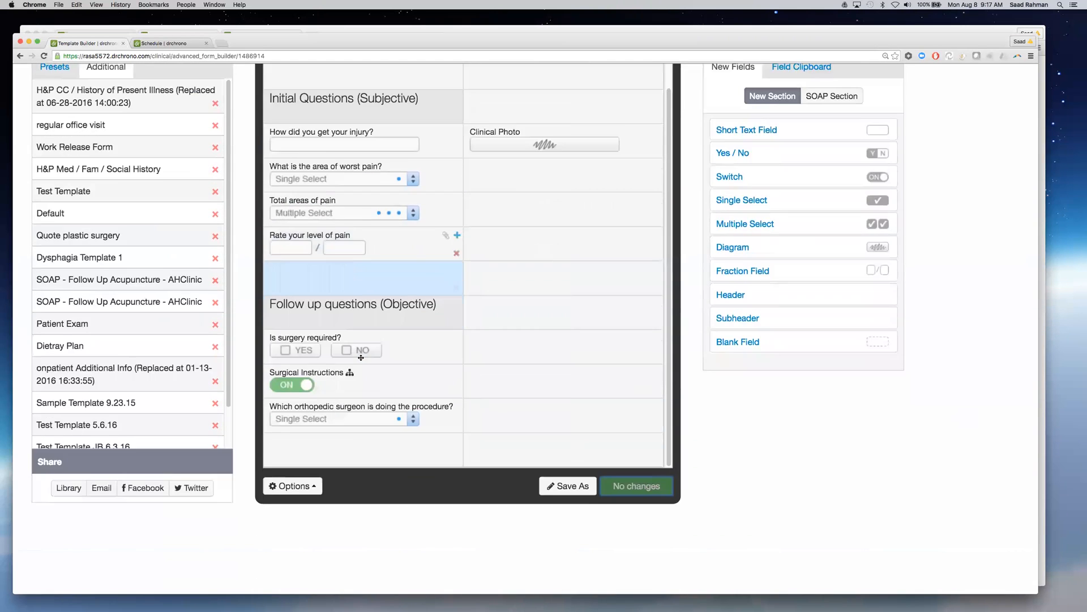
pyautogui.scroll(5, 360, 357)
pyautogui.scroll(-4, 365, 348)
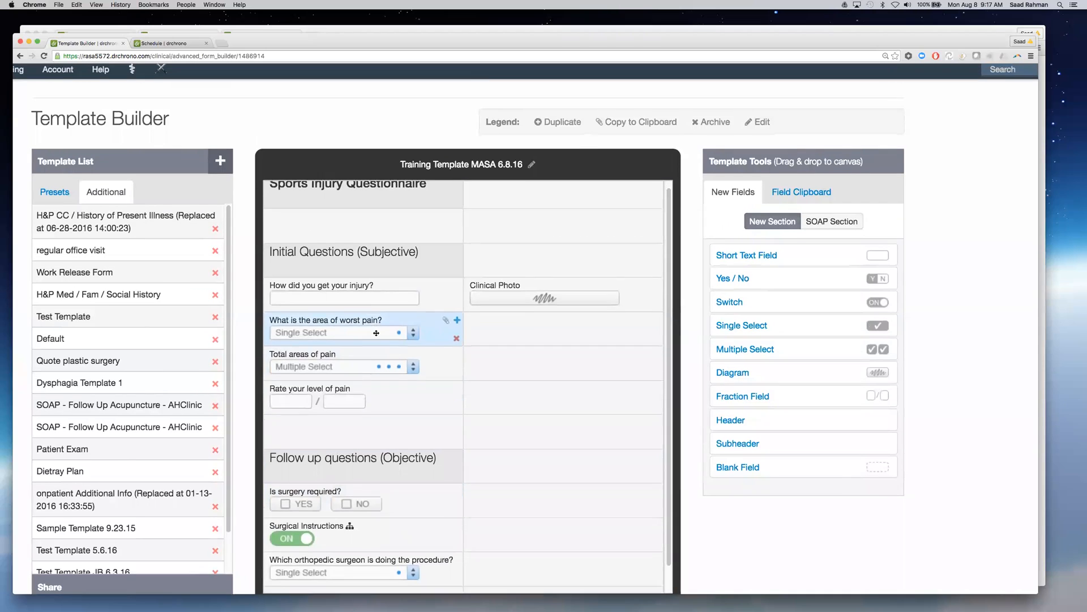
pyautogui.scroll(2, 376, 317)
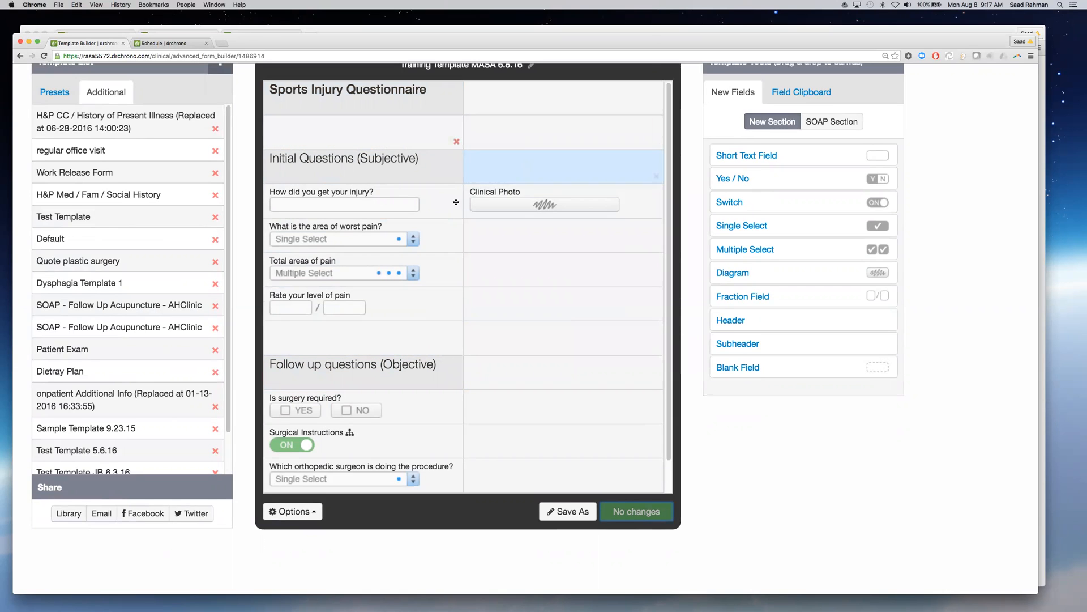
pyautogui.scroll(-3, 453, 206)
pyautogui.scroll(1, 589, 300)
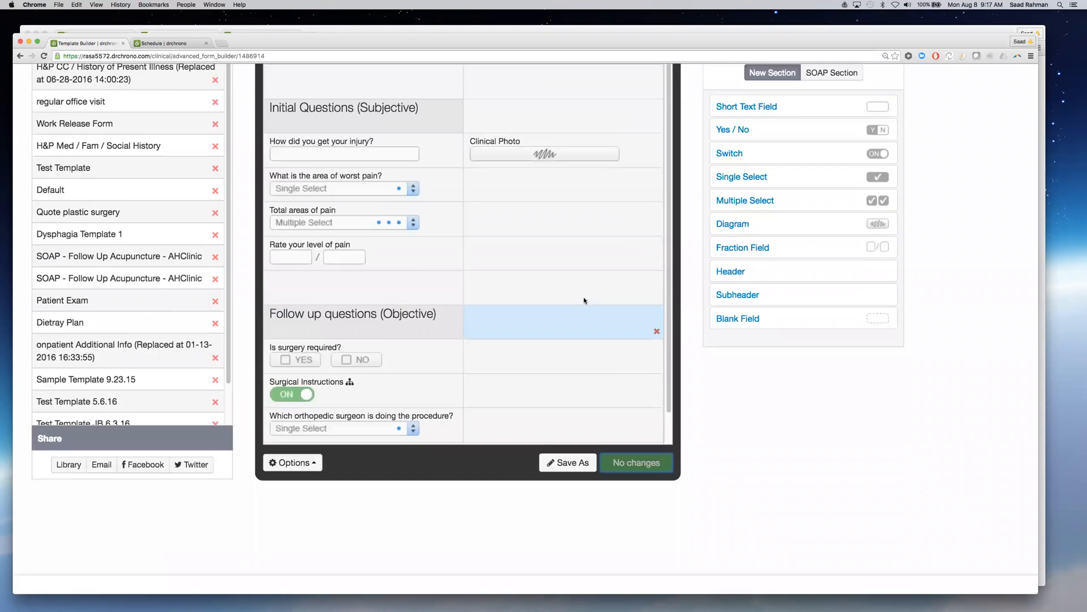
pyautogui.scroll(4, 584, 300)
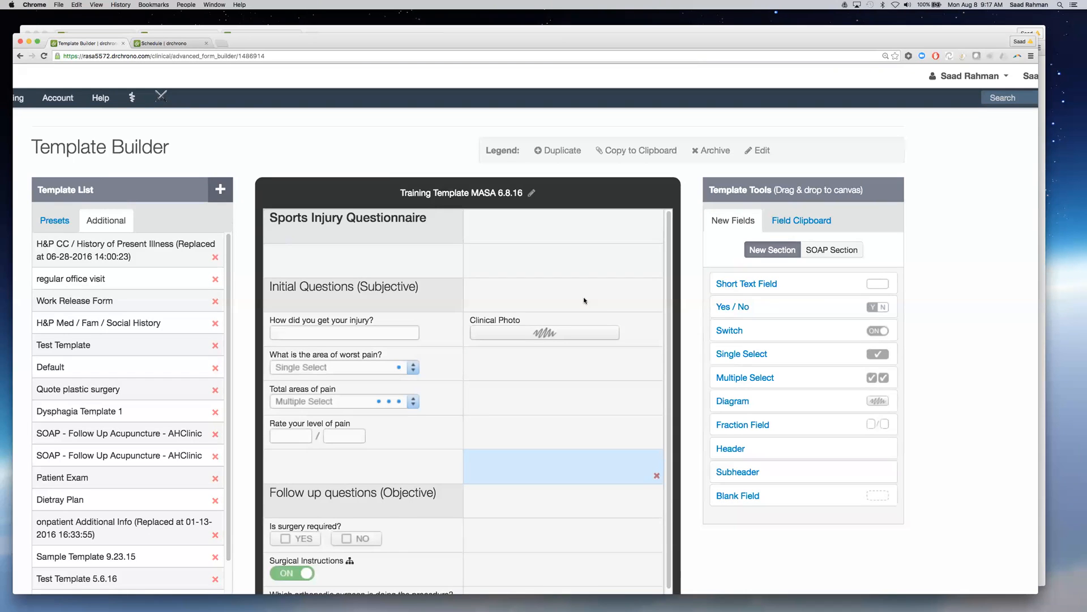
# Inspect the New Line and New Paragraph options of the "How did you get your injury?" field and close its settings unchanged
pyautogui.click(409, 322)
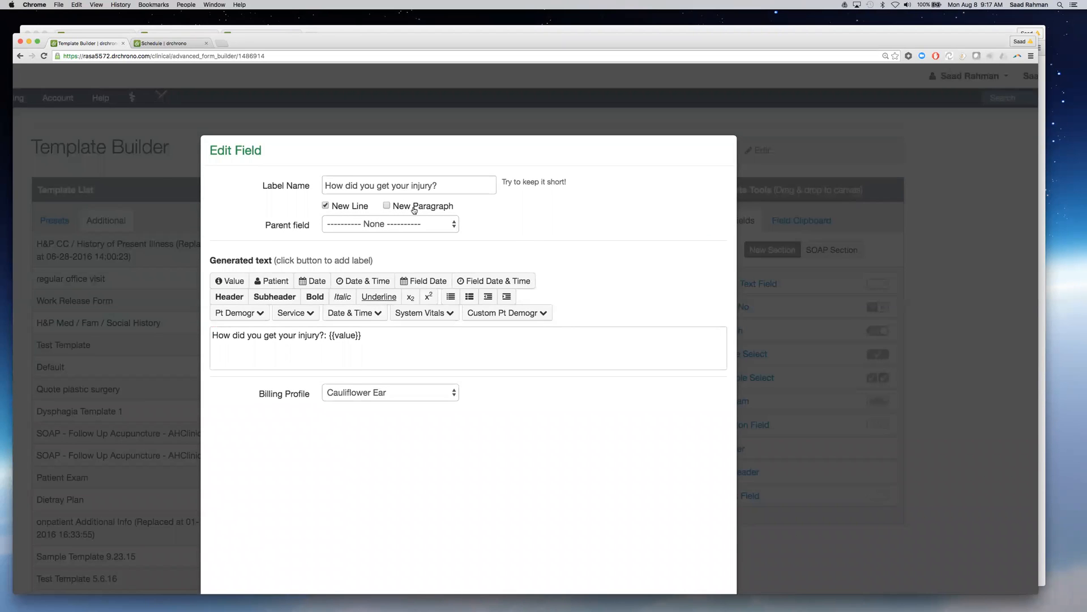
pyautogui.scroll(-5, 538, 283)
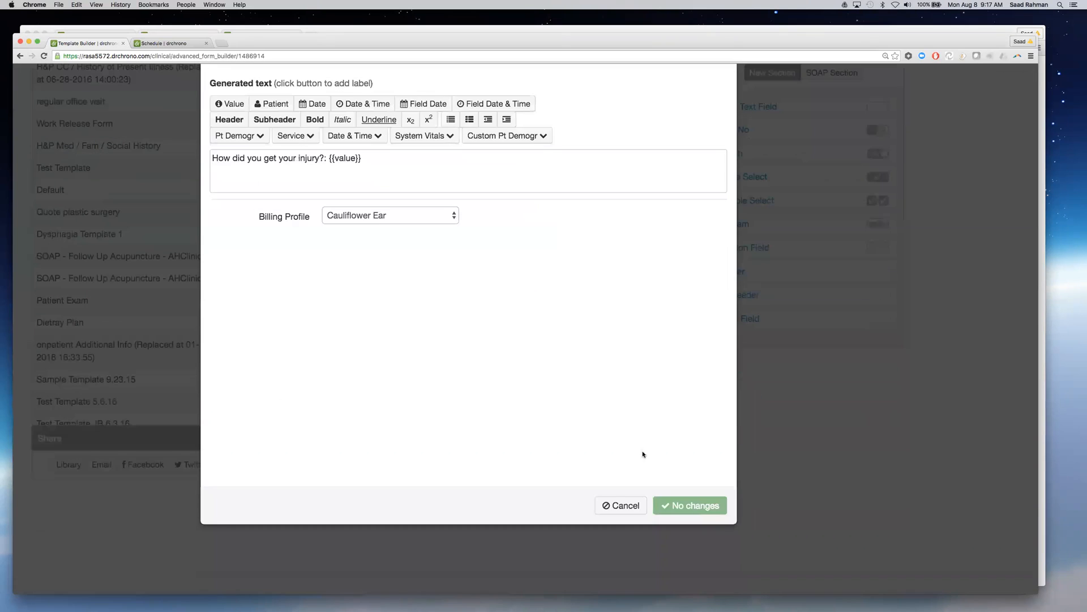
pyautogui.click(637, 506)
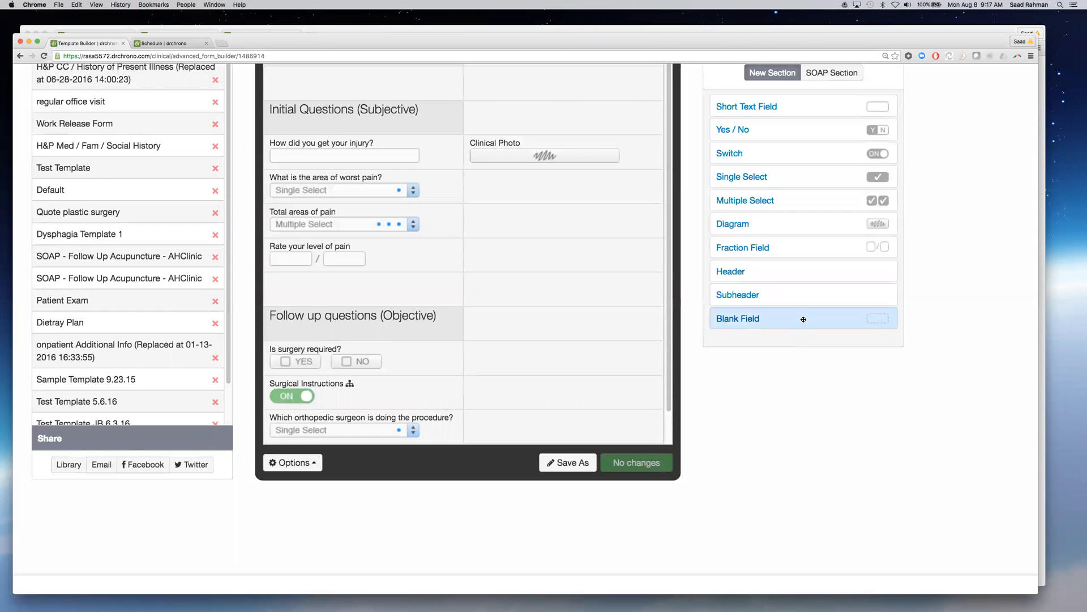
# Reopen the "How did you get your injury?" field's settings to examine its generated text under New Section, and close them unchanged
pyautogui.scroll(5, 417, 285)
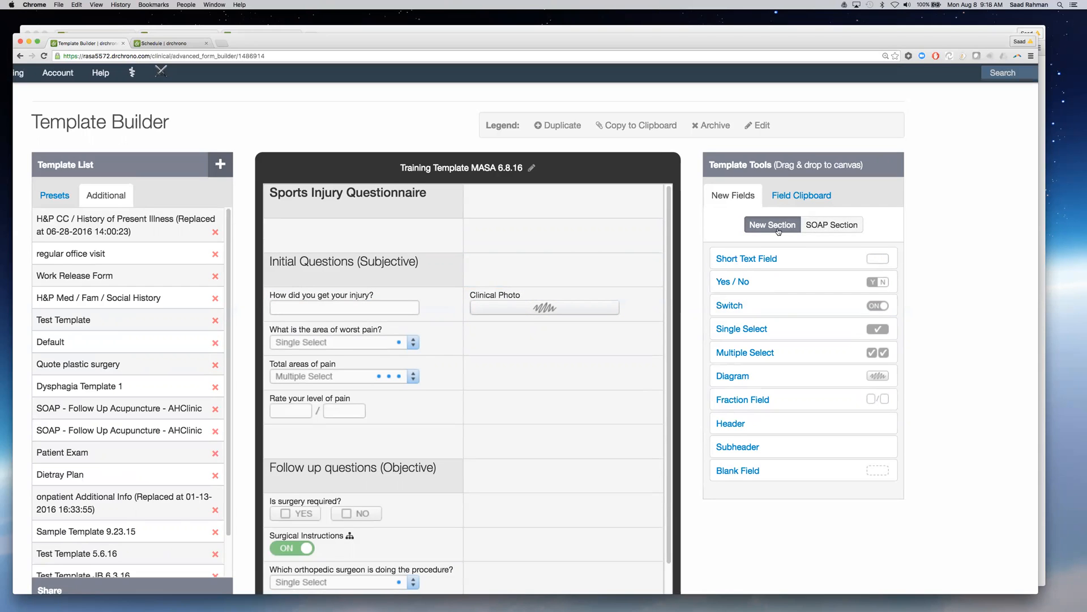
pyautogui.click(425, 298)
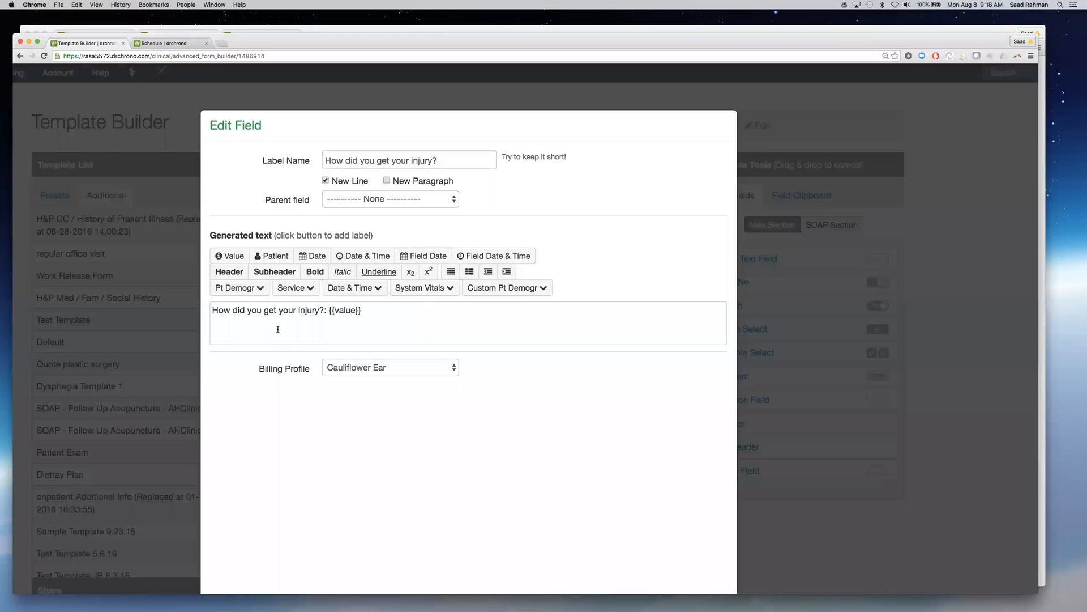
pyautogui.scroll(-3, 515, 322)
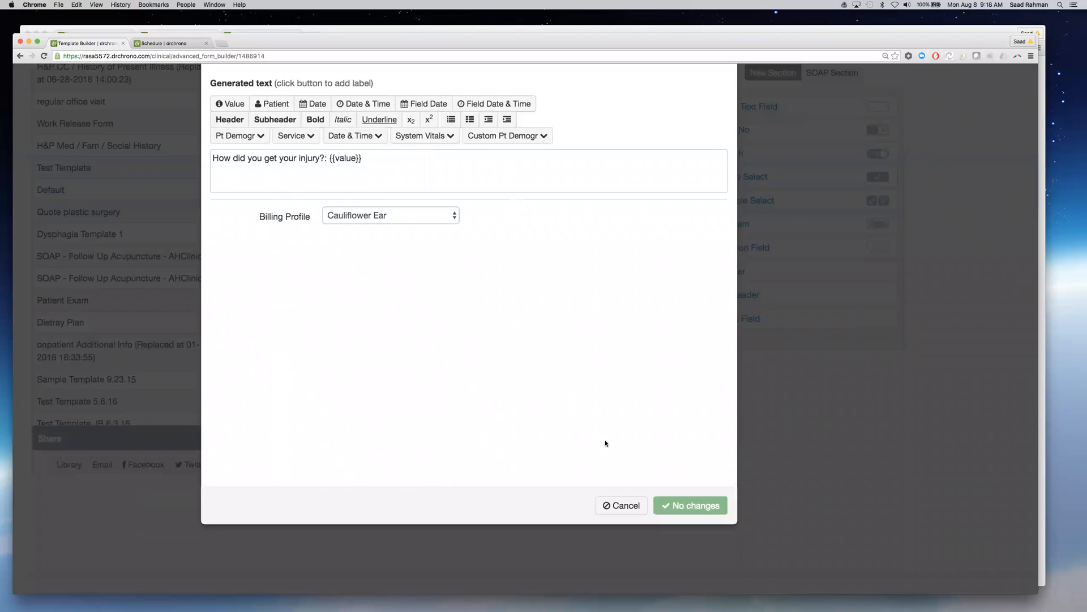
pyautogui.click(612, 502)
# Change Training Template MASA 6.8.16 from New Section to SOAP Section and look over its fields
pyautogui.scroll(5, 691, 422)
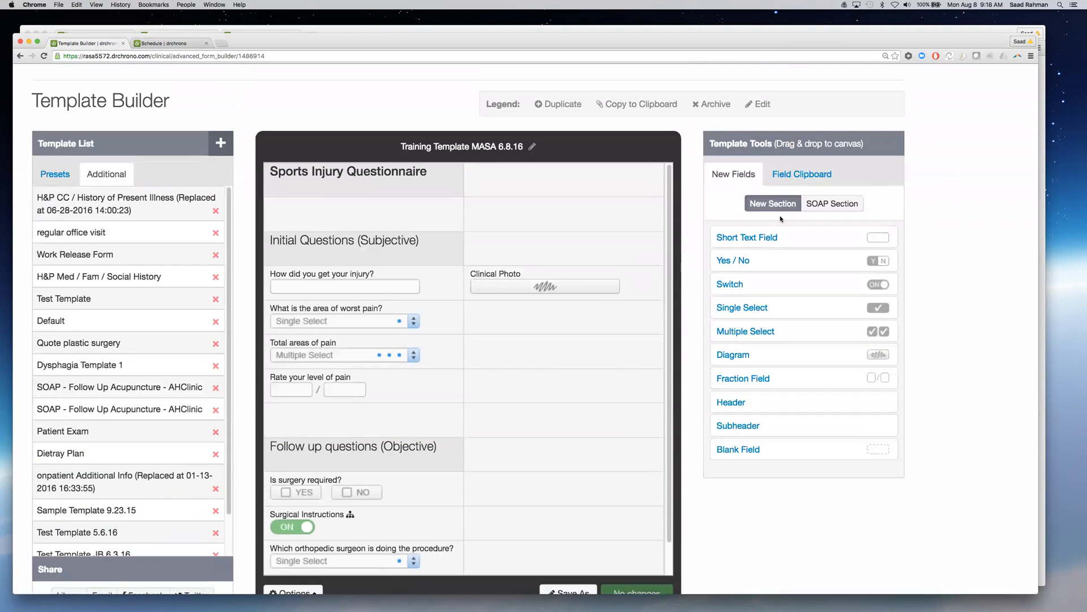
pyautogui.click(826, 207)
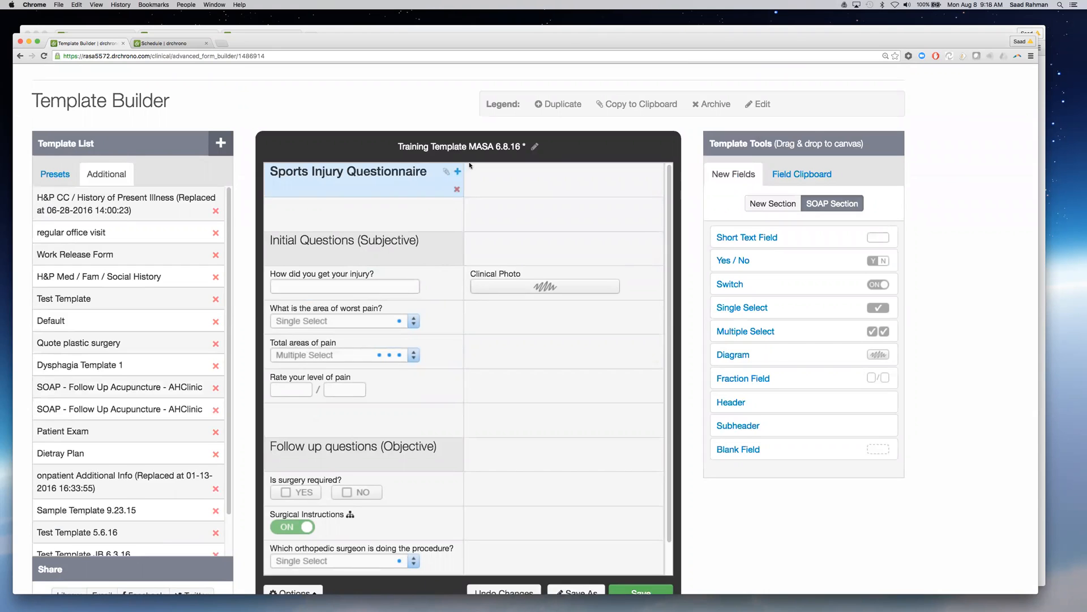
pyautogui.scroll(-1, 402, 352)
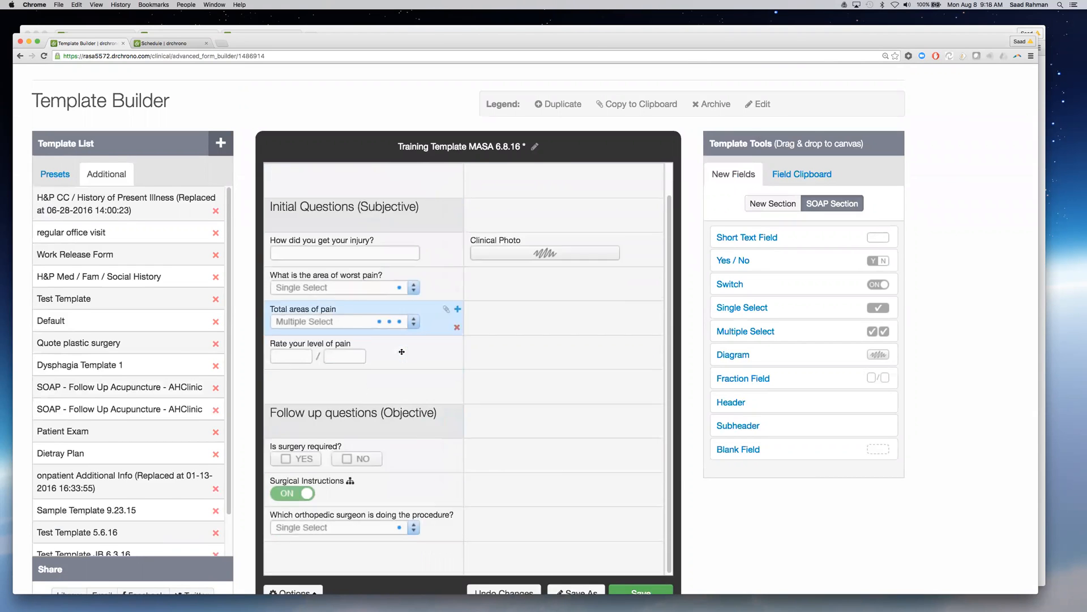
pyautogui.scroll(-4, 401, 352)
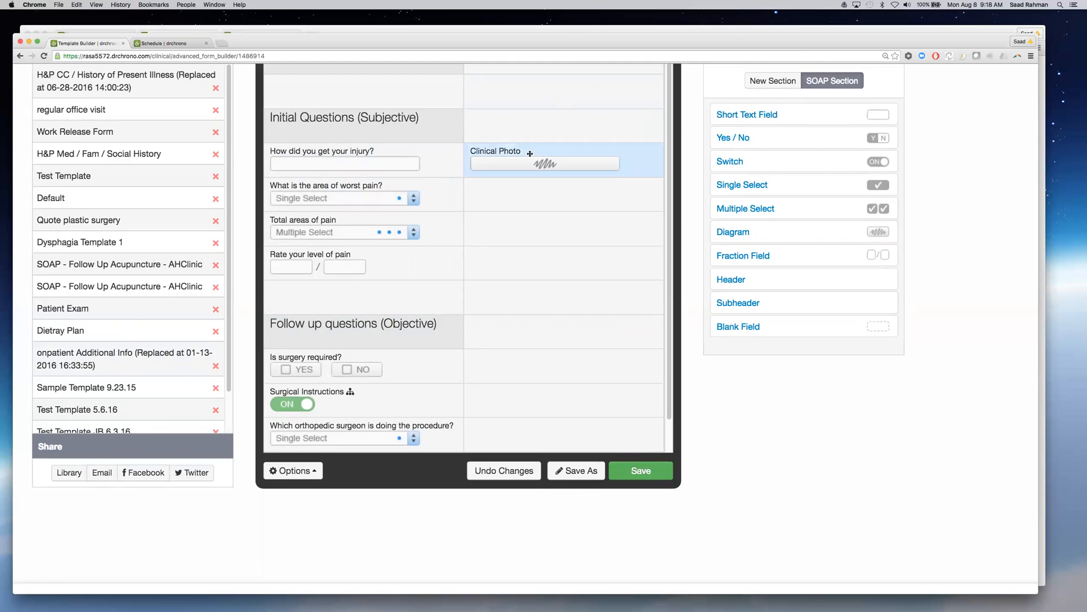
pyautogui.scroll(2, 538, 158)
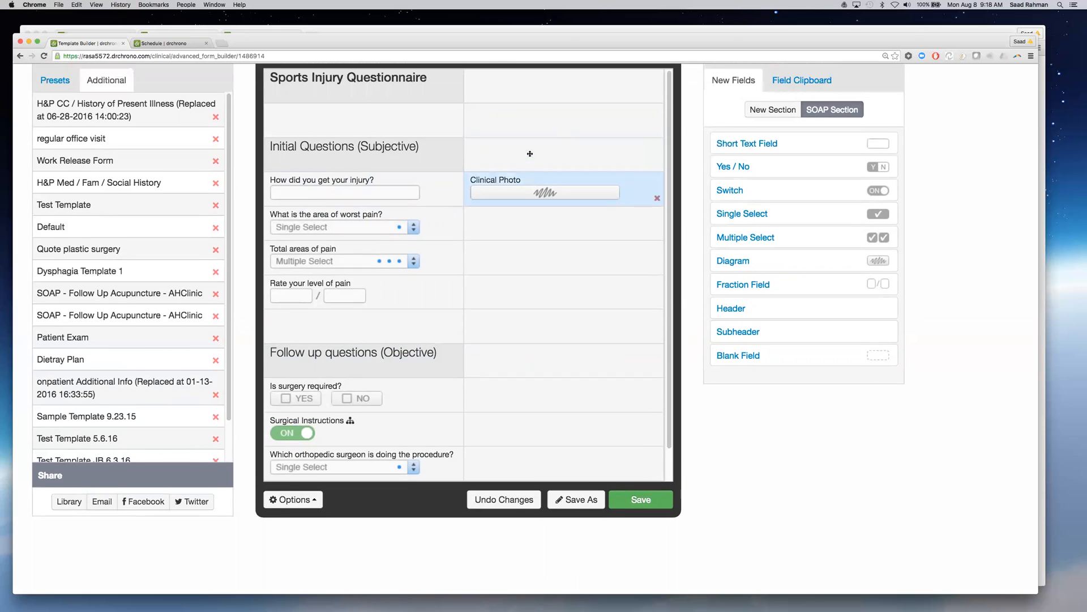
# Open the "How did you get your injury?" field's settings and examine the Subjective, Objective, Assessment and Plan generated text areas
pyautogui.click(420, 183)
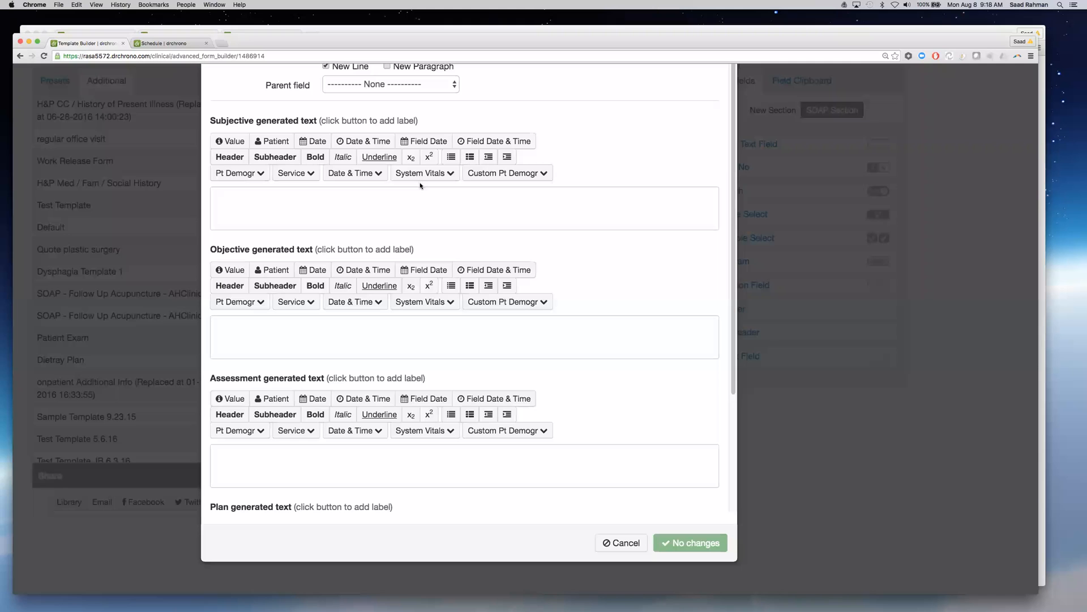
pyautogui.scroll(1, 283, 181)
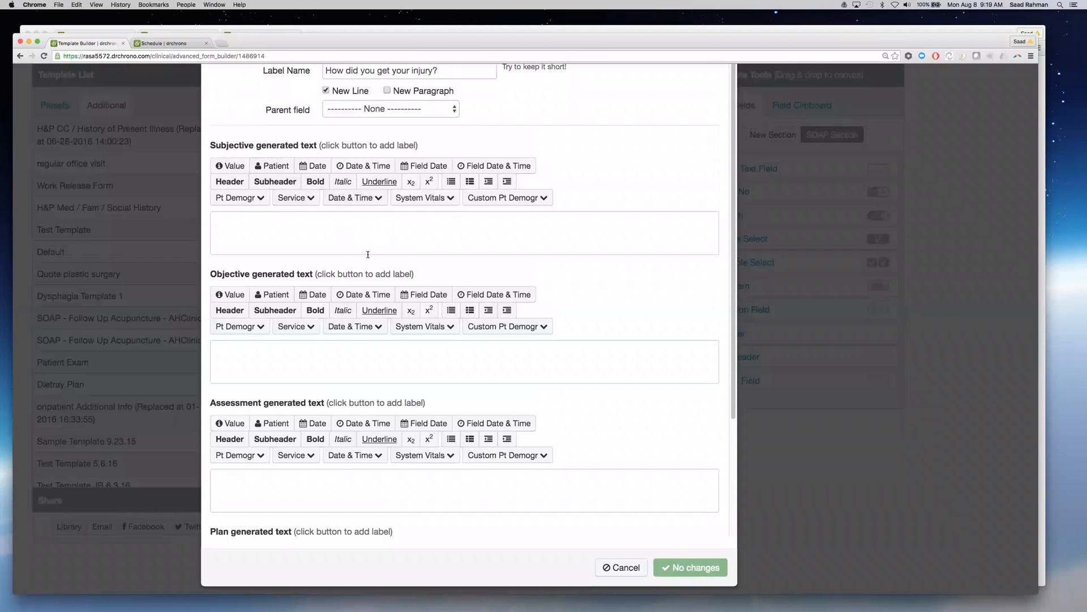
pyautogui.scroll(-2, 368, 254)
pyautogui.scroll(-4, 351, 316)
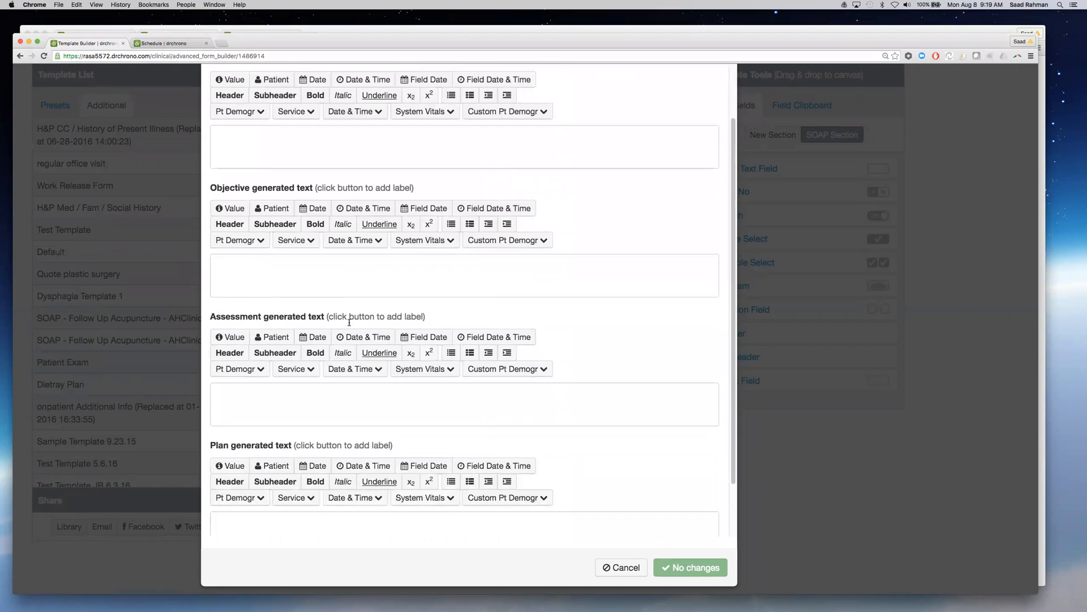
pyautogui.scroll(-2, 335, 426)
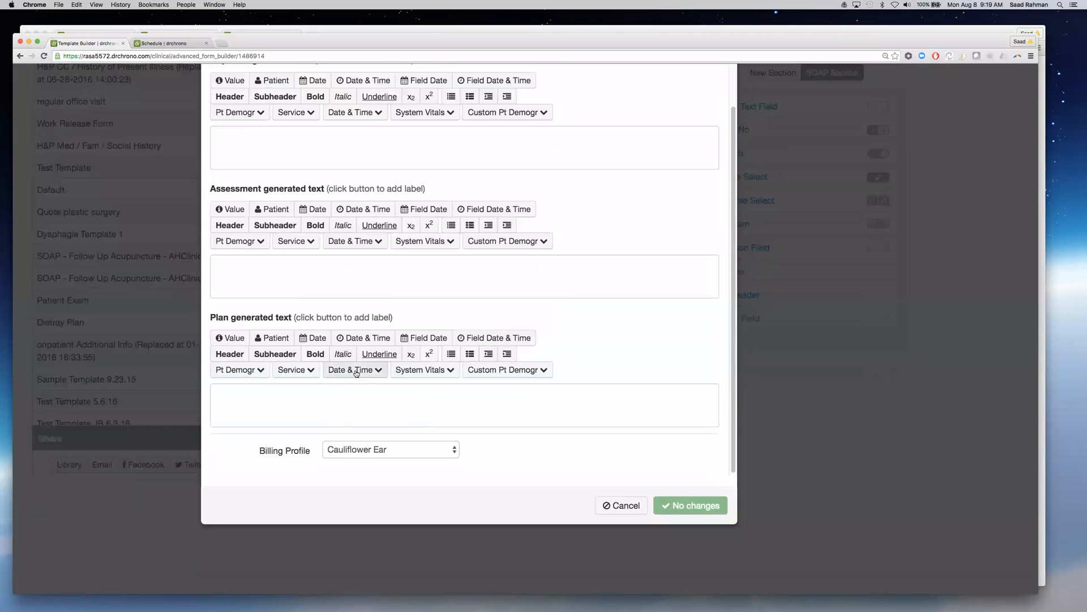
pyautogui.scroll(5, 355, 372)
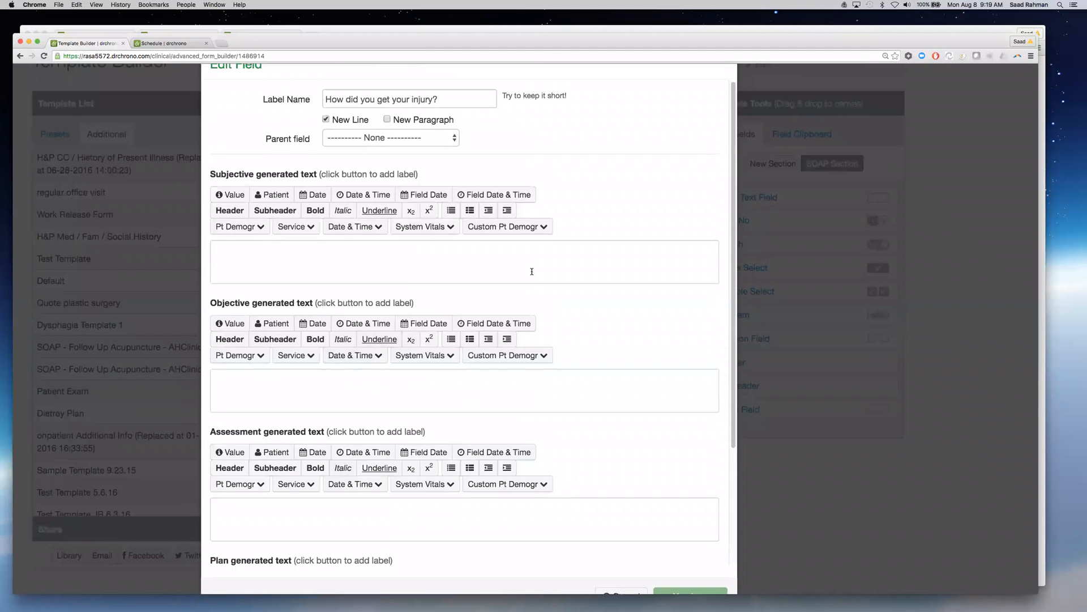
pyautogui.scroll(-2, 532, 270)
pyautogui.scroll(-2, 531, 270)
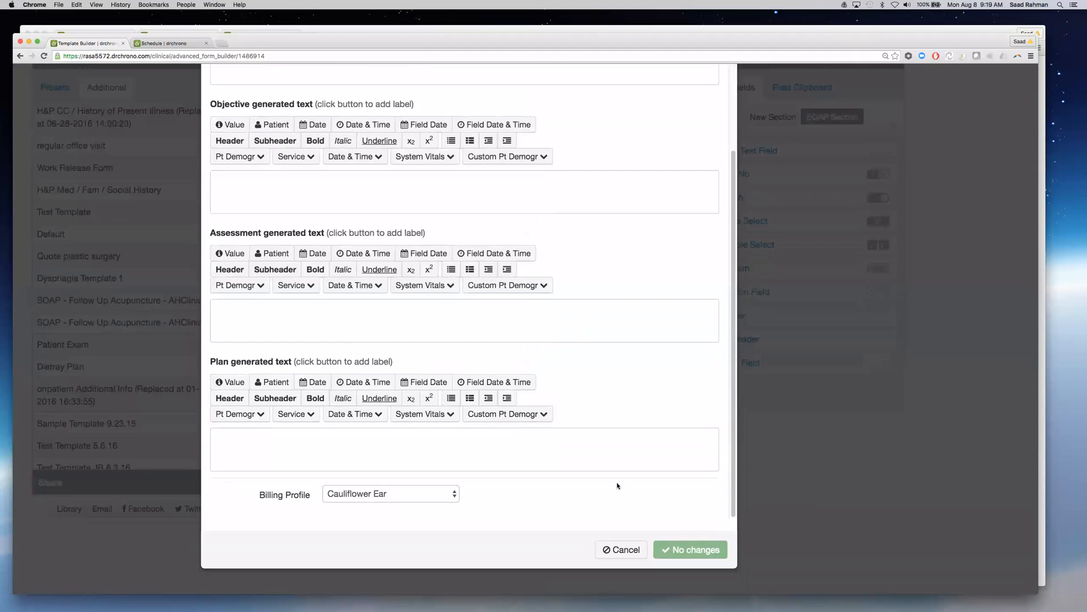
# Close the field's settings unchanged and return the Template Tools to New Section
pyautogui.click(620, 550)
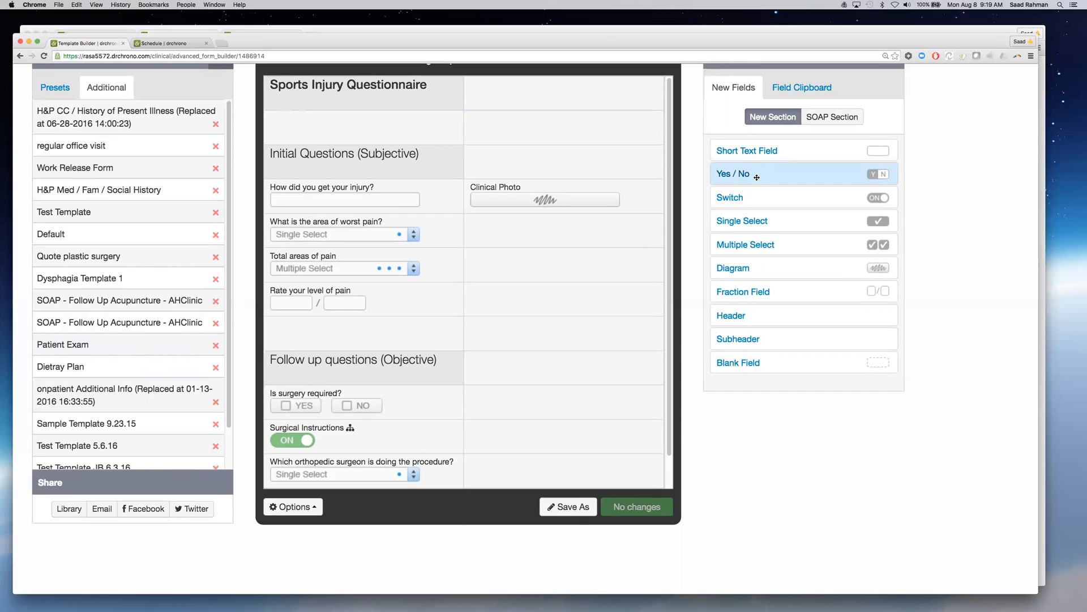
pyautogui.moveTo(756, 177); pyautogui.dragTo(701, 266)
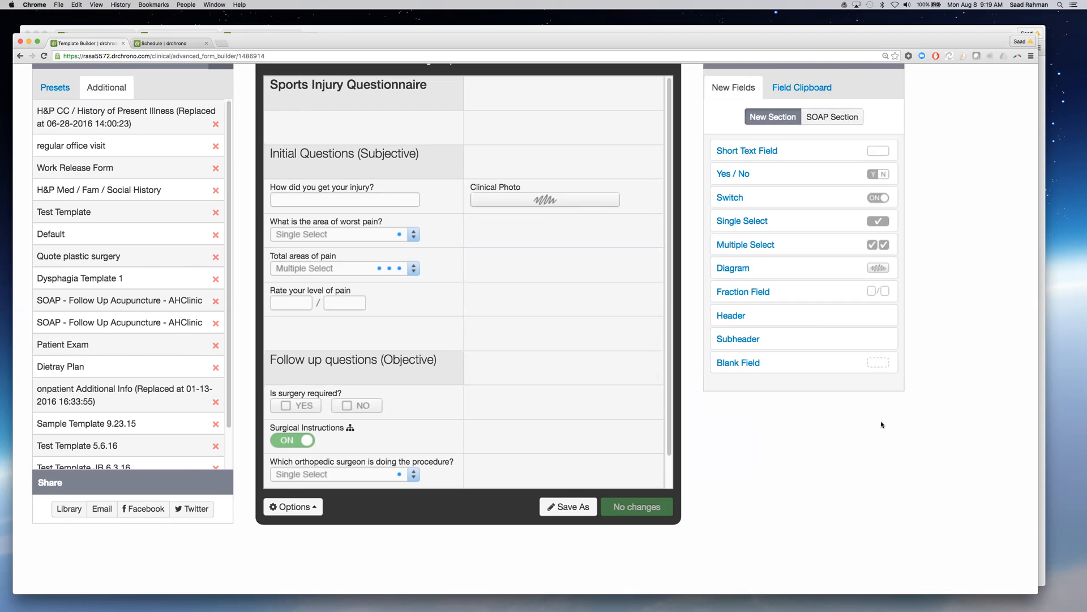
pyautogui.scroll(-2, 821, 436)
pyautogui.scroll(3, 705, 462)
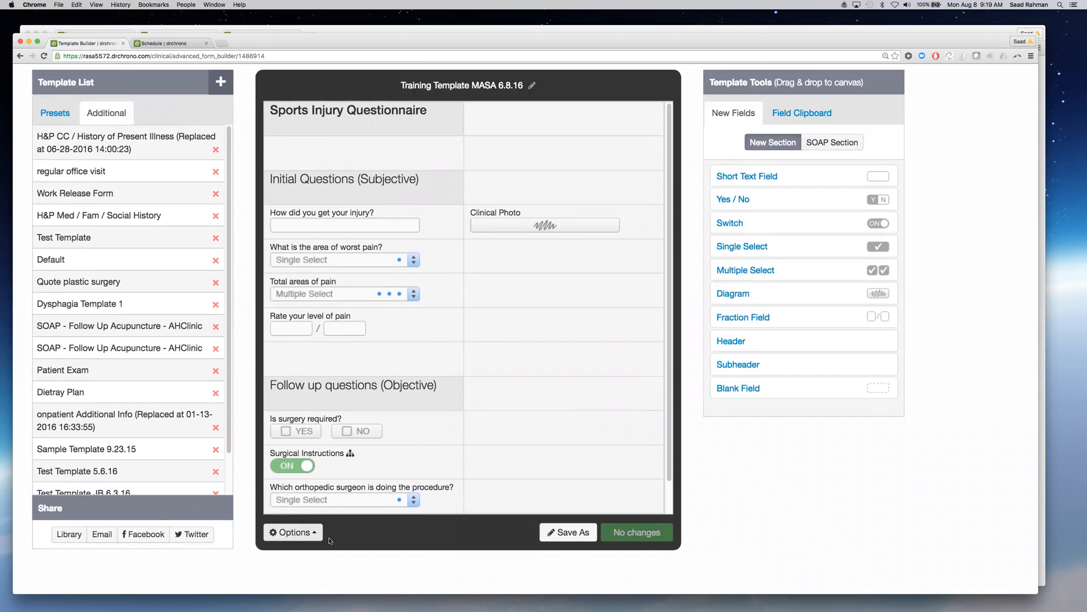
# Open the options of Training Template MASA 6.8.16, examine the persistence, default, rename, duplicate and workflow choices, and close them unchanged
pyautogui.click(294, 535)
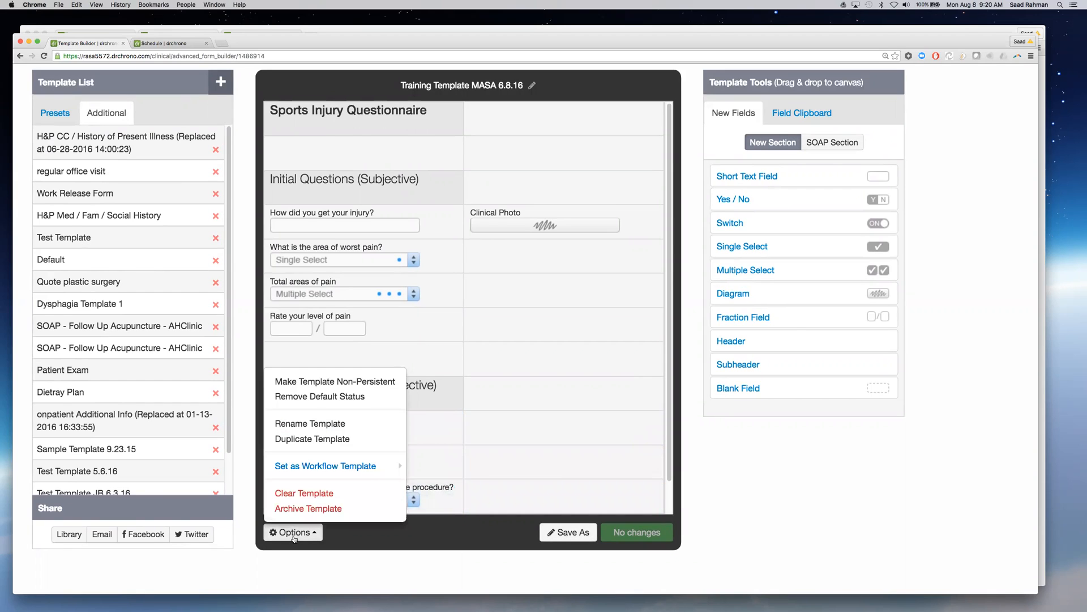
pyautogui.scroll(5, 293, 538)
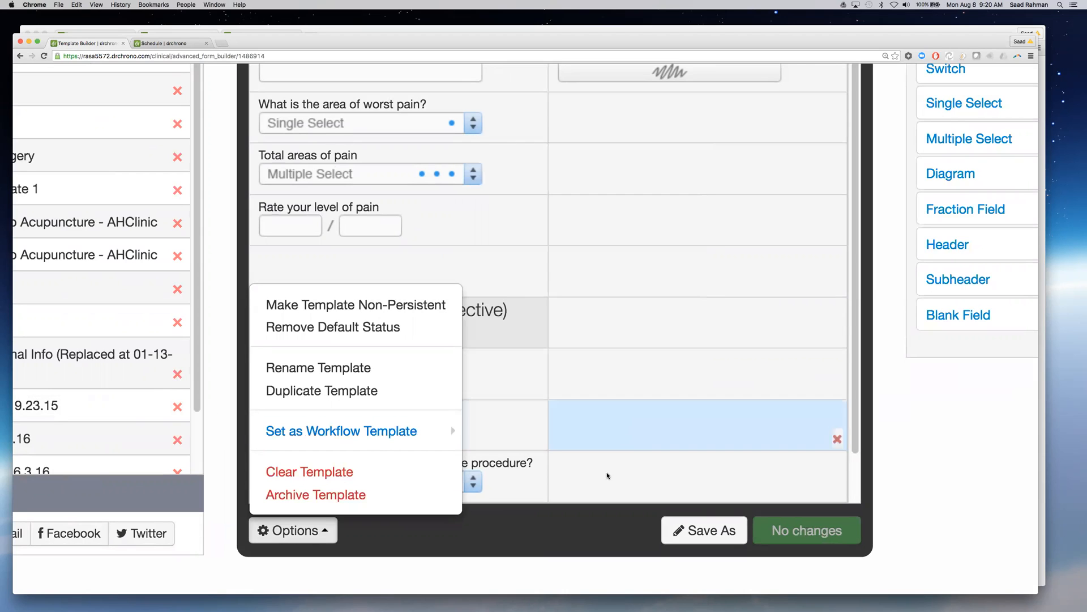
pyautogui.moveTo(502, 333)
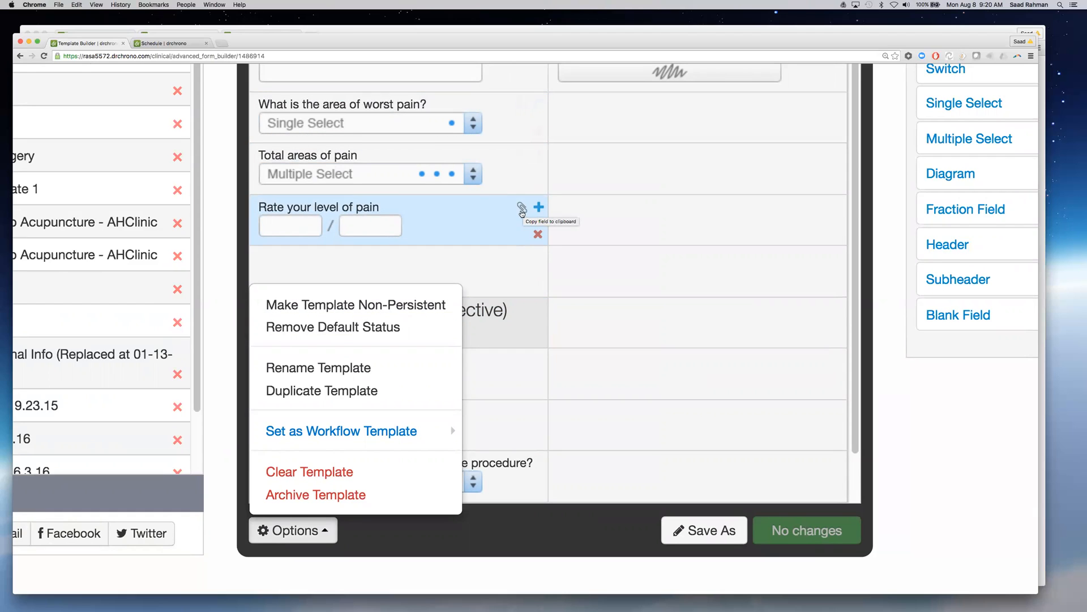
pyautogui.scroll(2, 521, 212)
pyautogui.scroll(-1, 521, 214)
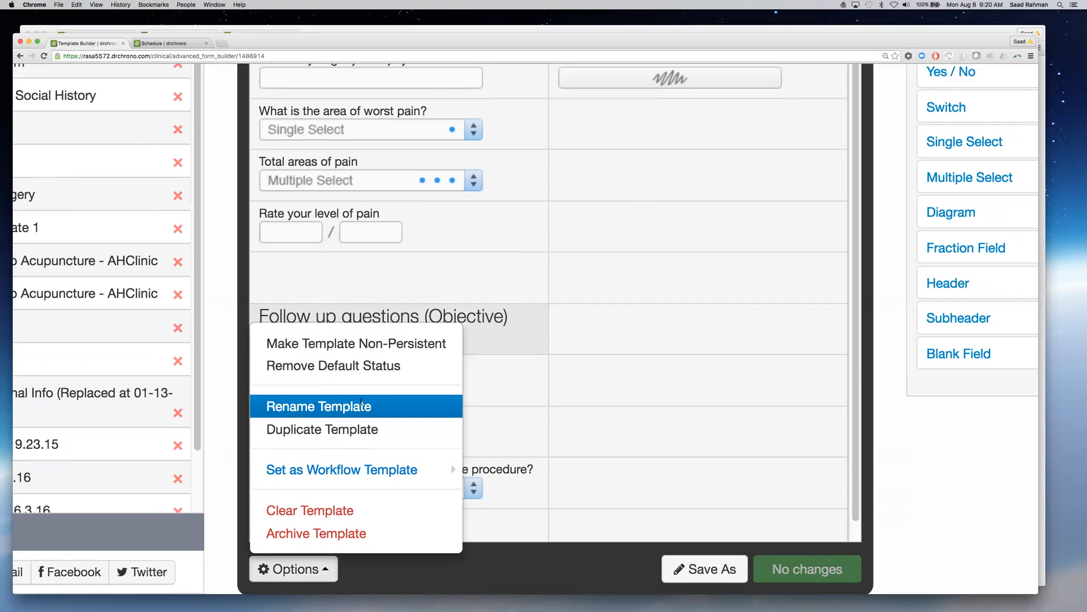
pyautogui.scroll(10, 508, 401)
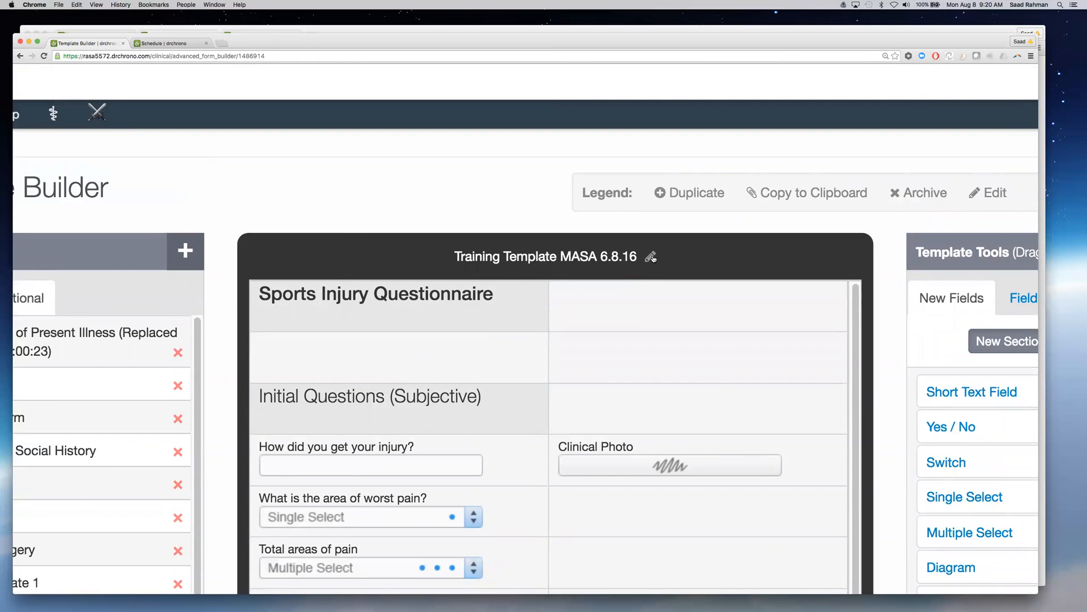
pyautogui.scroll(-10, 640, 250)
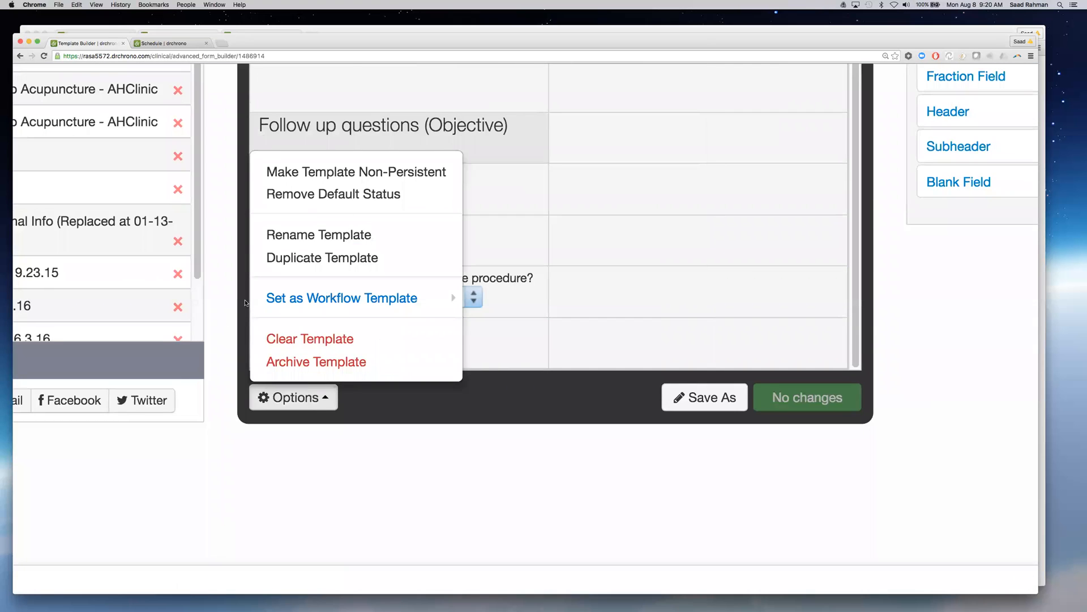
pyautogui.click(254, 499)
# Show the preset templates and look through the fields of H&P Med / Fam / Social History
pyautogui.hscroll(-5, 255, 498)
pyautogui.scroll(15, 255, 498)
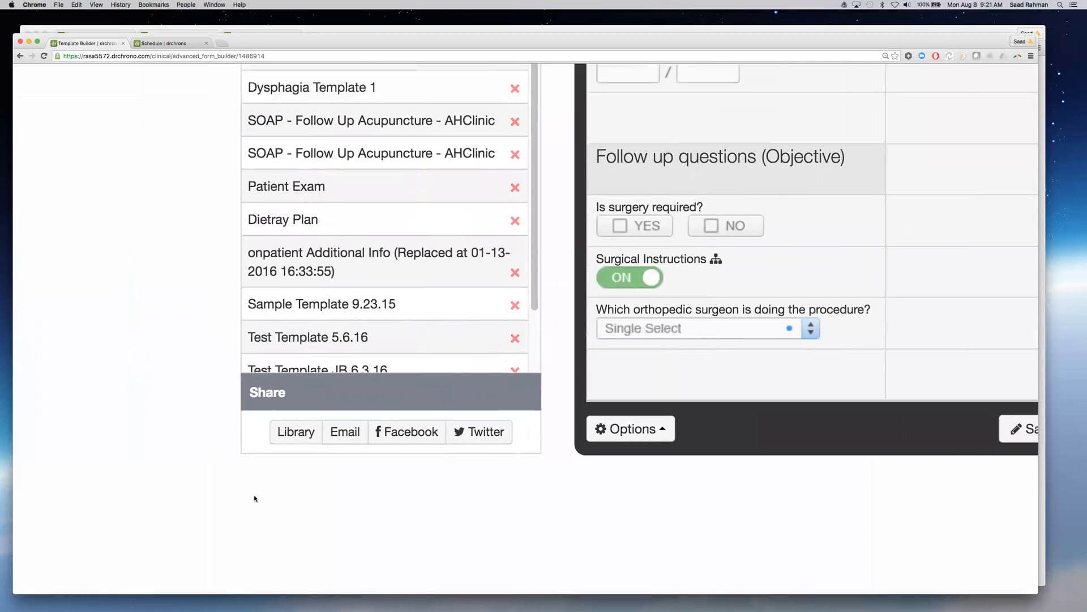
pyautogui.click(295, 312)
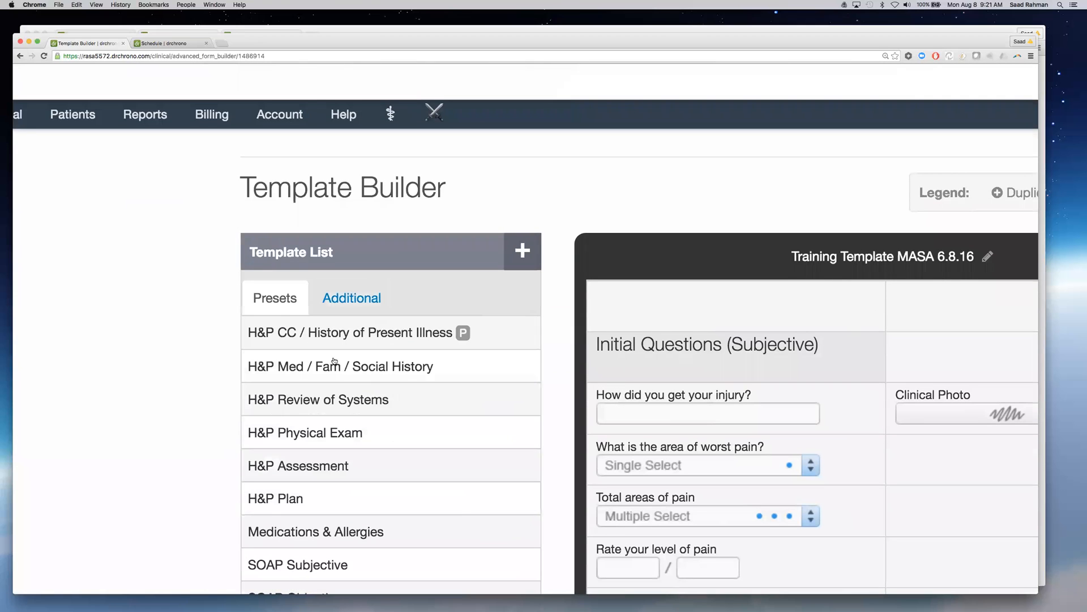
pyautogui.click(380, 374)
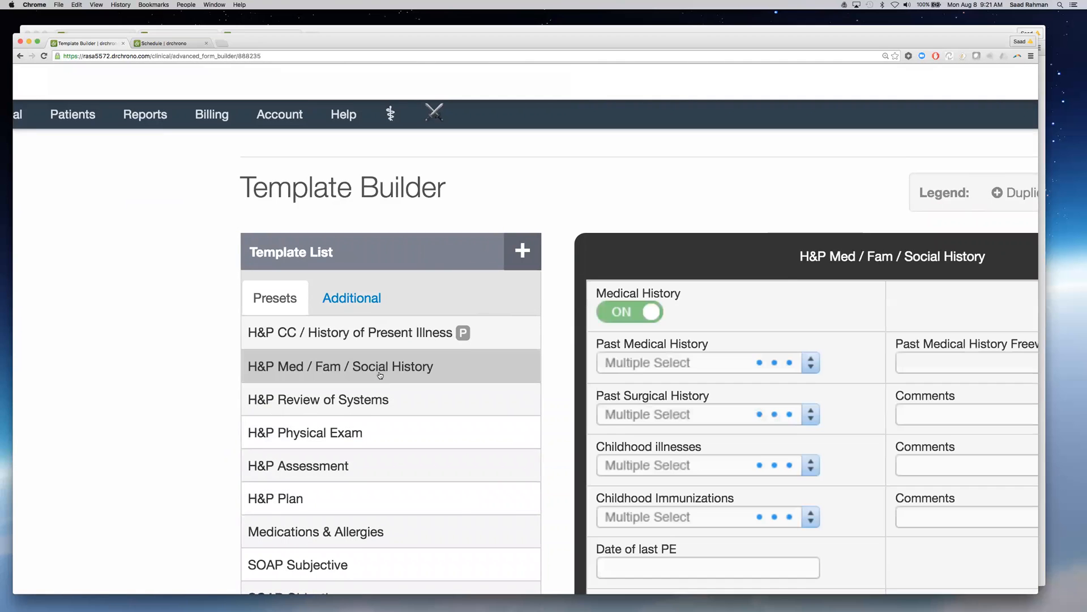
pyautogui.scroll(-10, 709, 430)
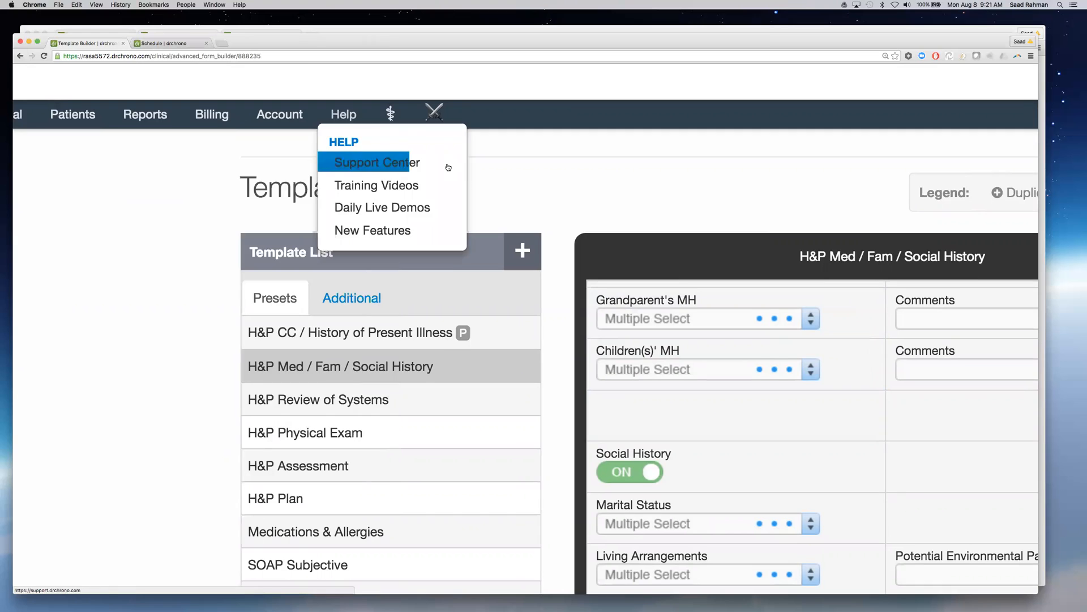
# Open the H&P CC / History of Present Illness preset and look through its fields
pyautogui.click(441, 334)
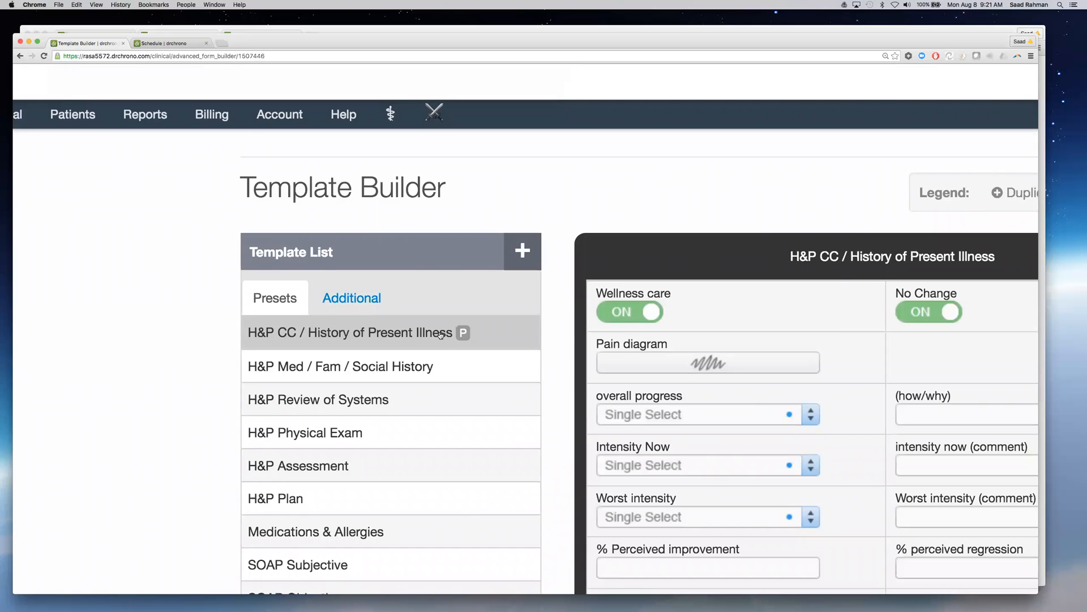
pyautogui.hscroll(5, 440, 334)
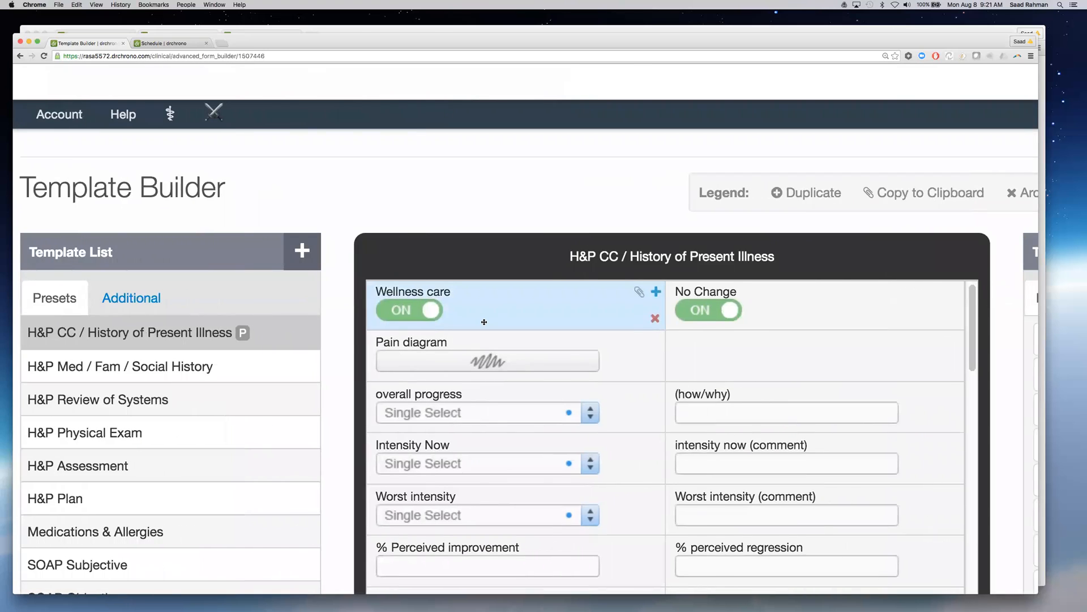
pyautogui.scroll(-2, 485, 322)
pyautogui.scroll(-3, 332, 281)
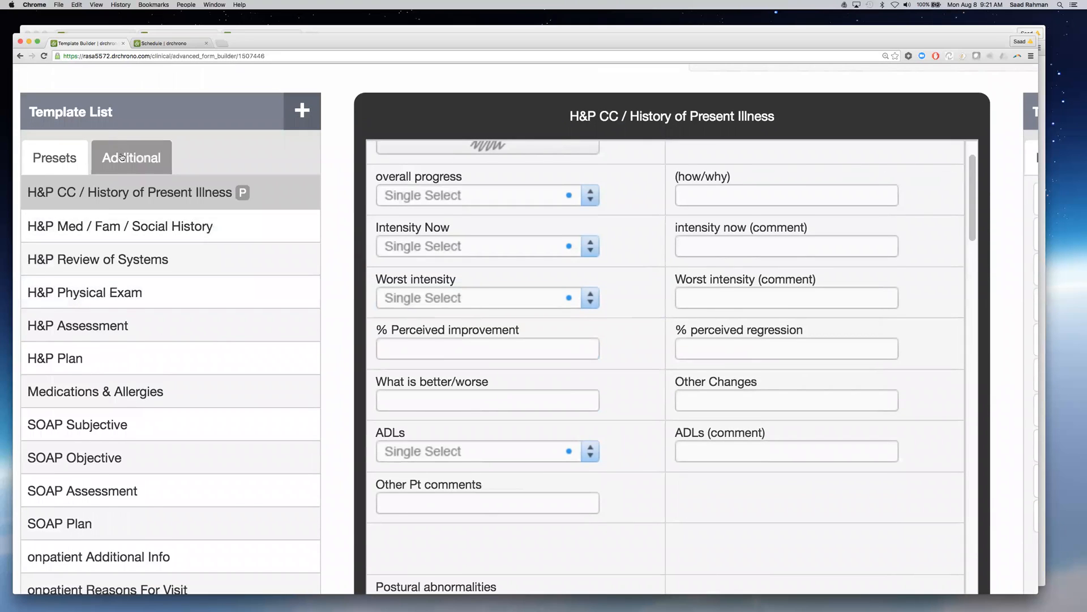
# Open the regular office visit template from the additional templates and look through all its fields
pyautogui.click(122, 159)
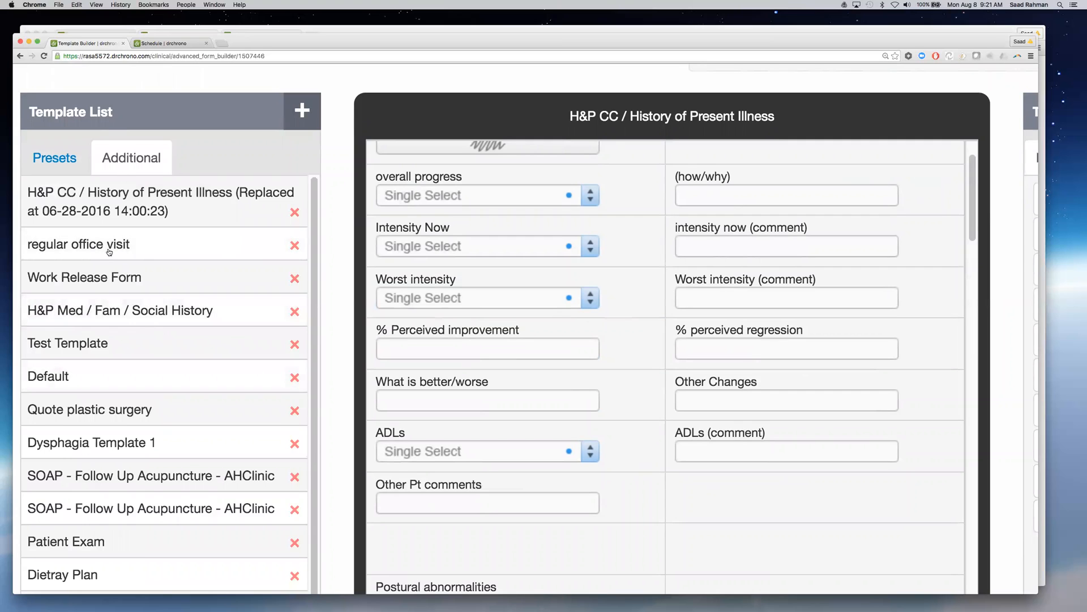
pyautogui.click(147, 246)
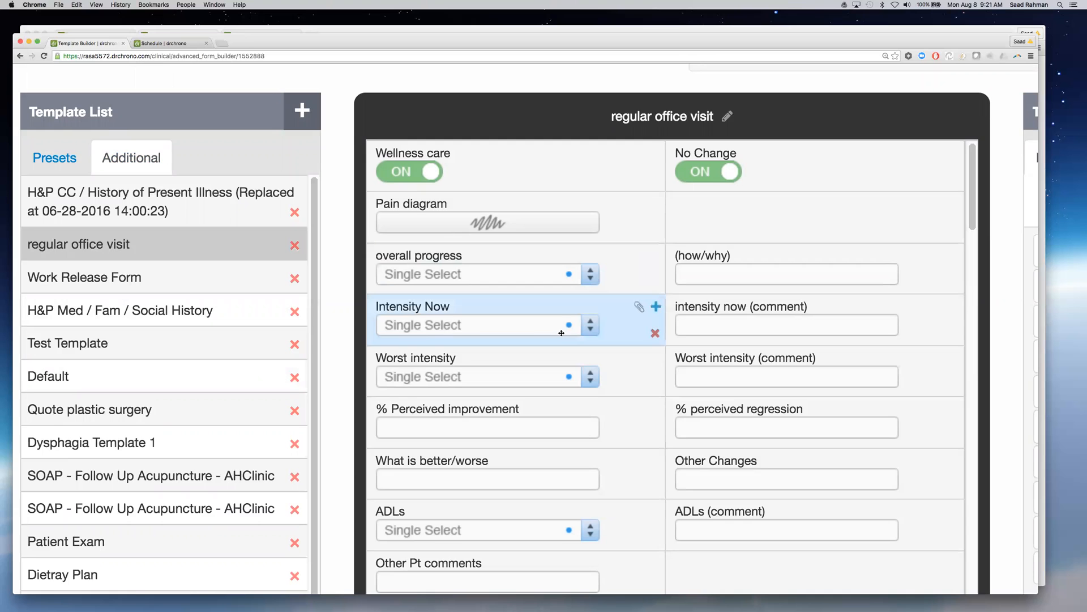
pyautogui.scroll(-15, 561, 336)
pyautogui.scroll(-15, 562, 335)
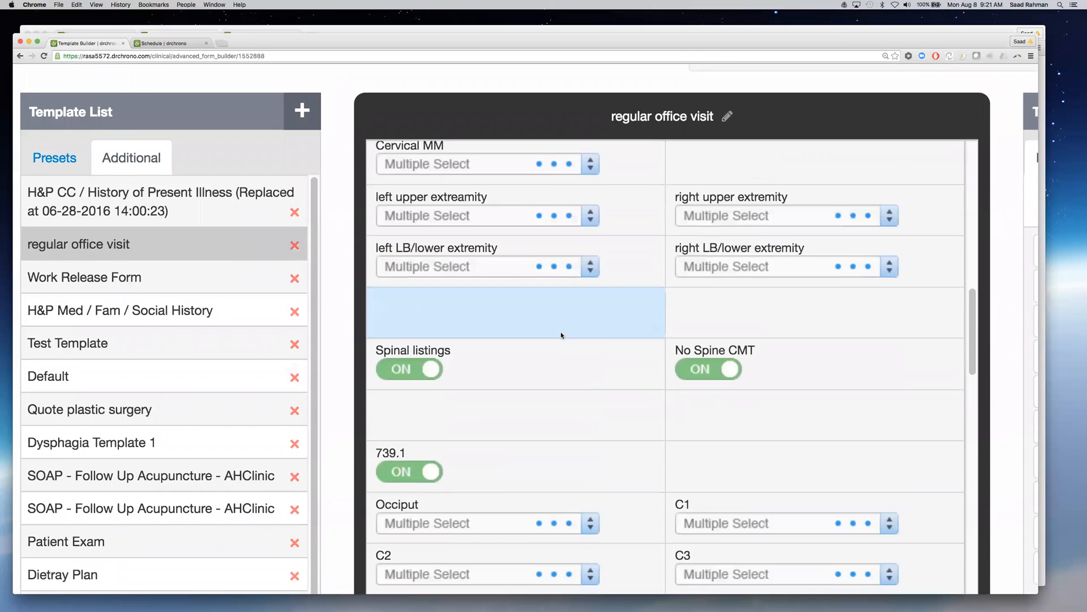
pyautogui.scroll(-15, 562, 335)
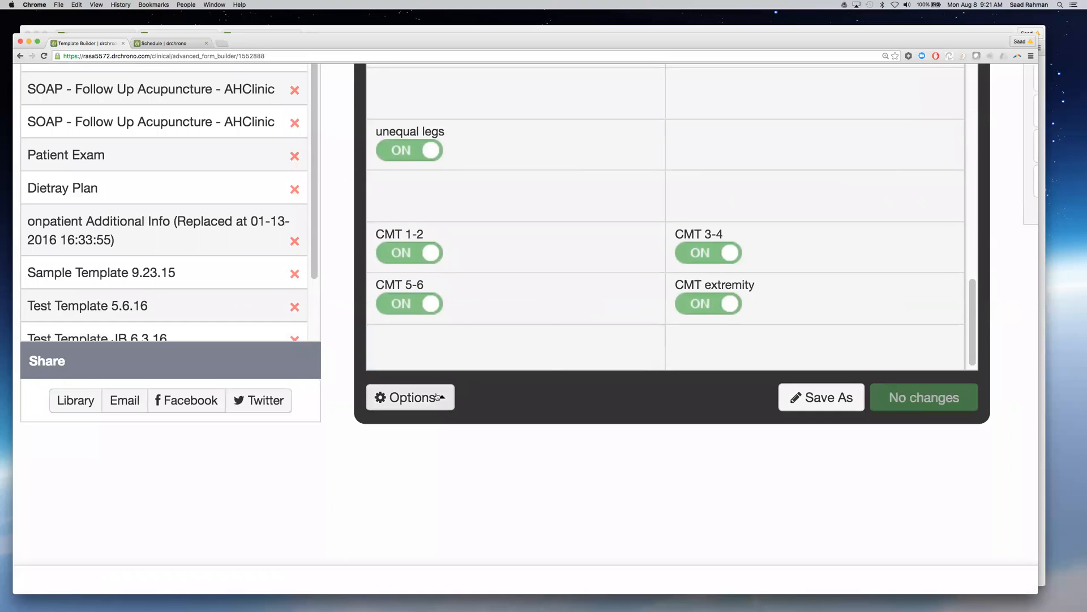
# Examine the Set as Default Template option of regular office visit and find the template marked as default in the list
pyautogui.click(437, 397)
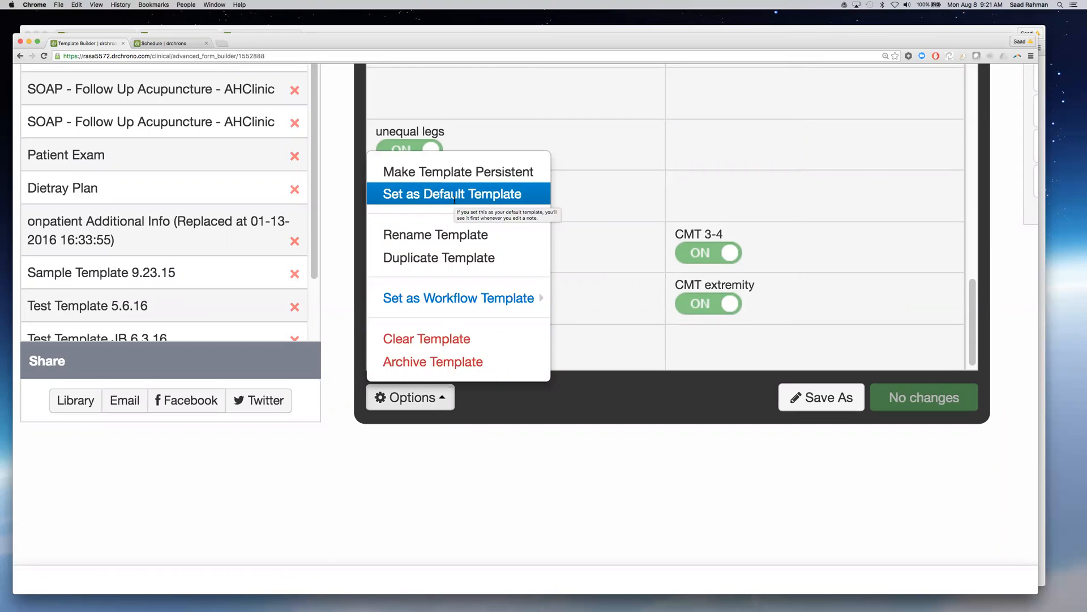
pyautogui.scroll(10, 140, 297)
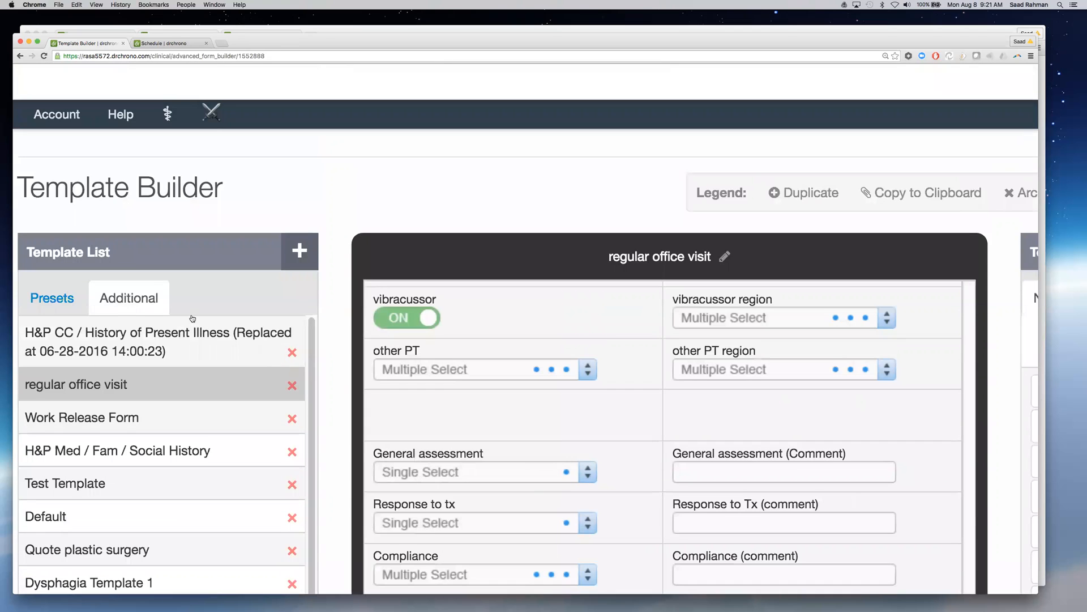
pyautogui.scroll(-10, 141, 298)
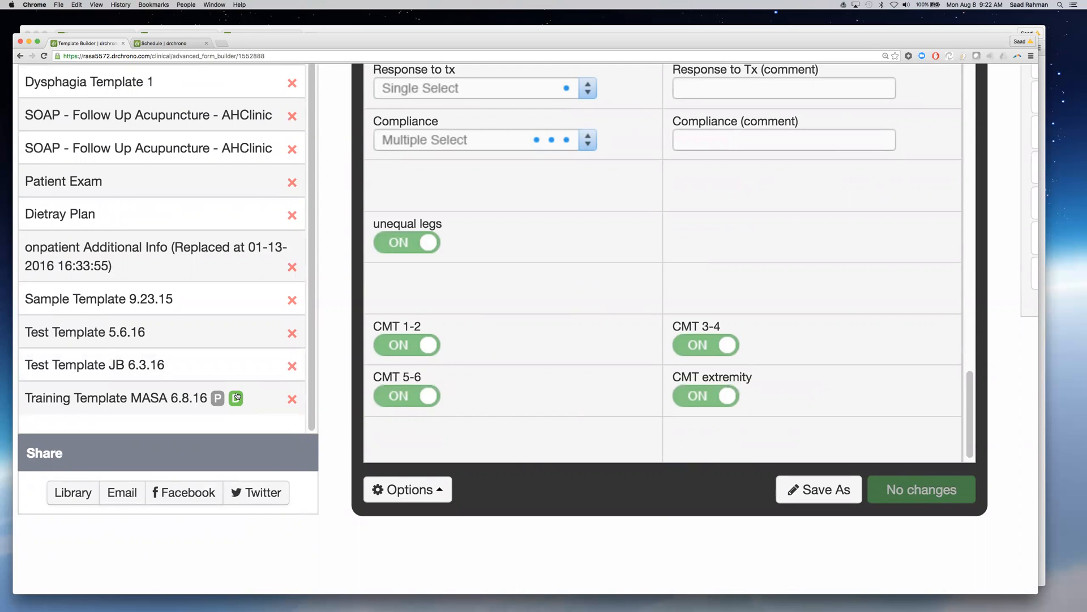
# View Test Template JB 6.3.16, open Sample Template 9.23.15, and examine its Make Template Persistent option without applying it
pyautogui.click(198, 355)
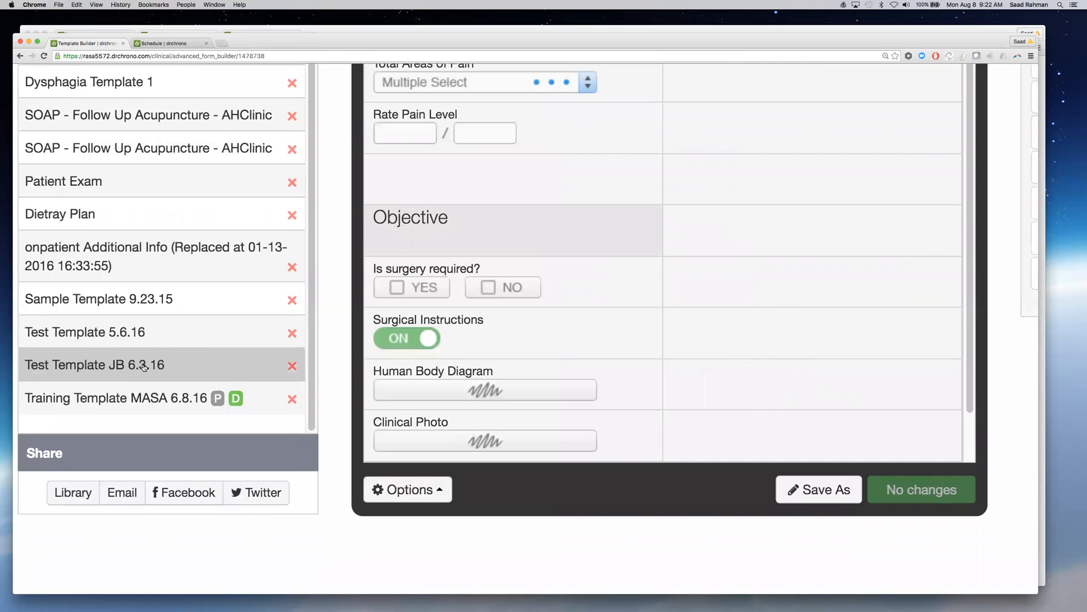
pyautogui.click(146, 305)
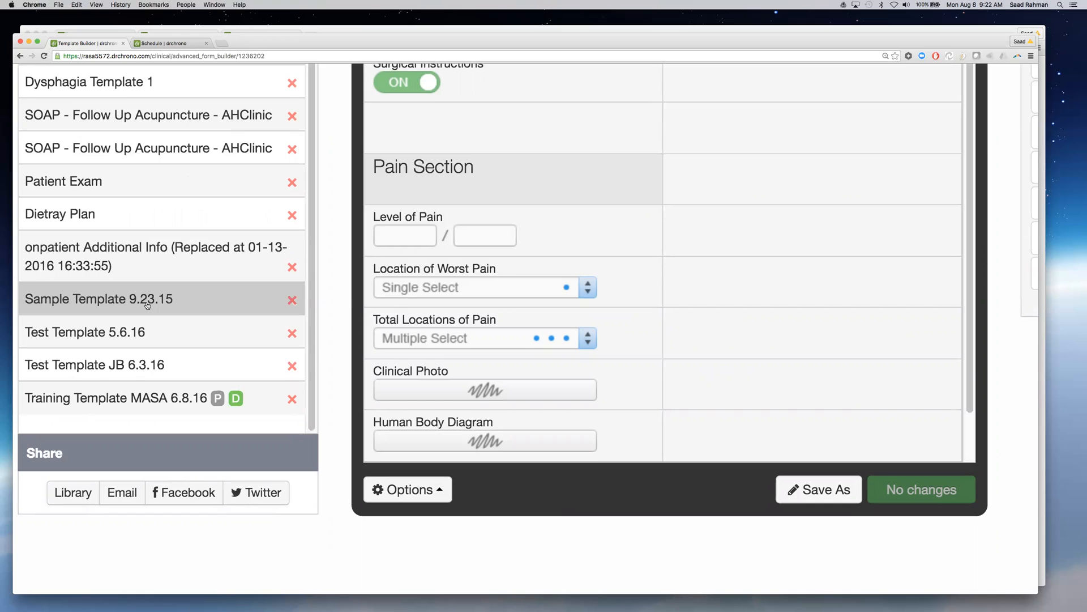
pyautogui.click(402, 490)
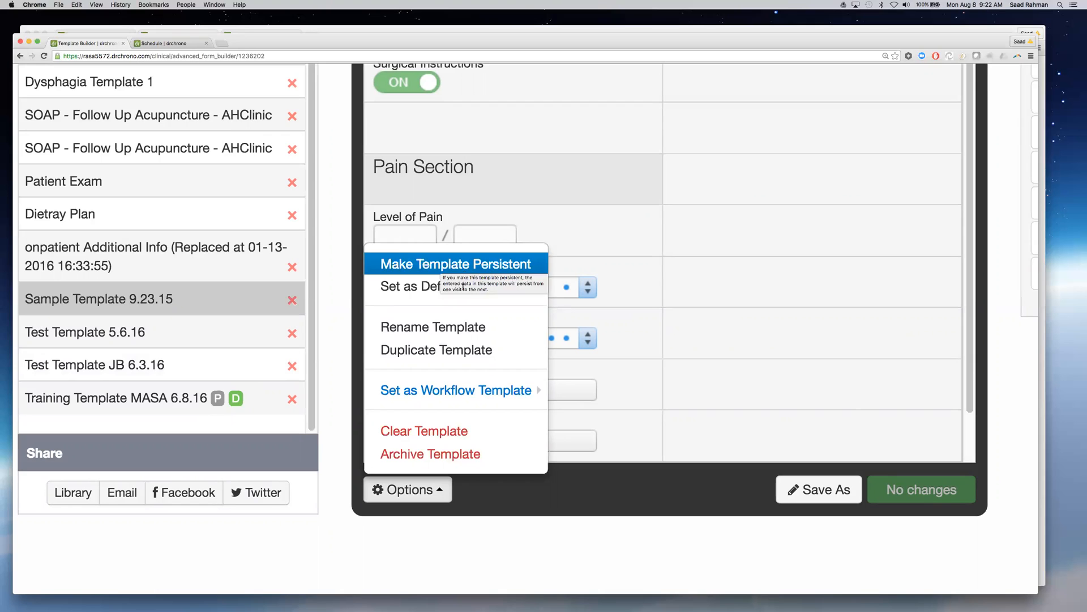
pyautogui.click(348, 516)
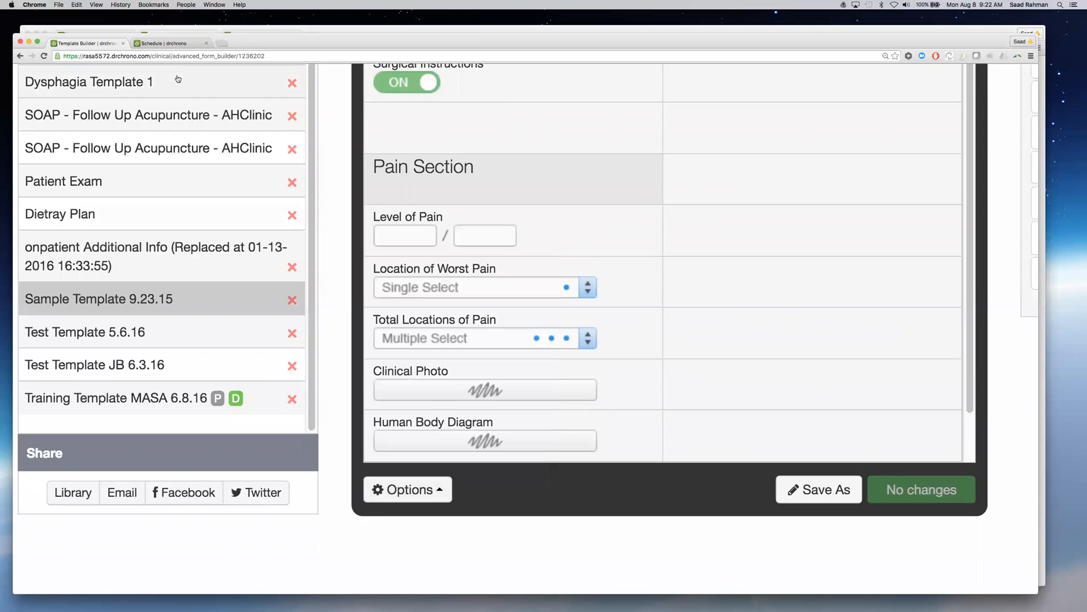
# Open the scheduled appointment's clinical note, select Test Template 5.6.16 for copying from the 08/04/2016 note, and cancel the copy
pyautogui.click(164, 43)
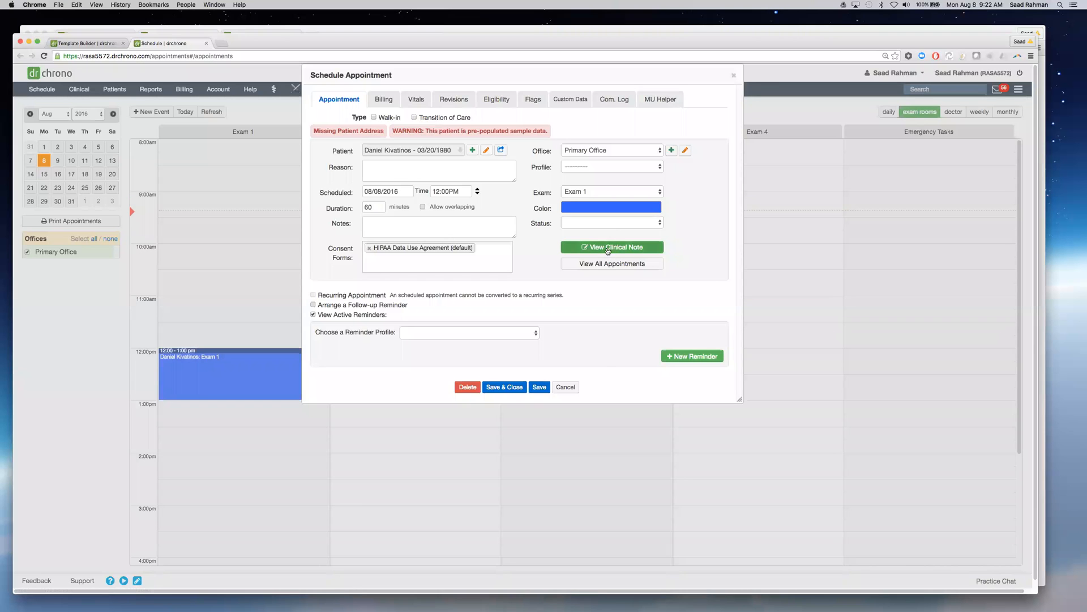
pyautogui.click(607, 249)
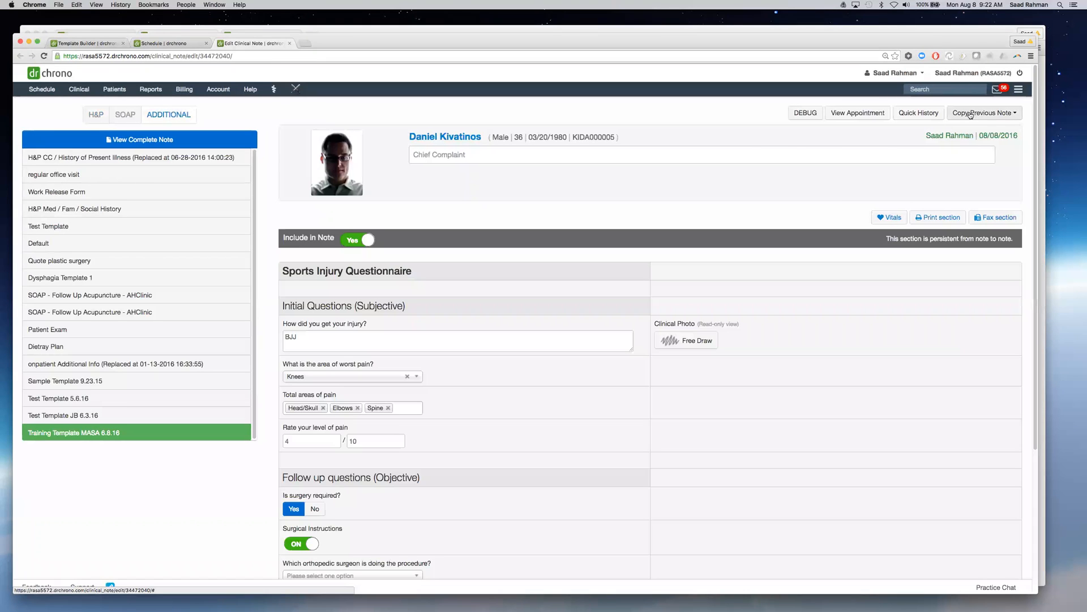
pyautogui.click(970, 114)
pyautogui.click(875, 132)
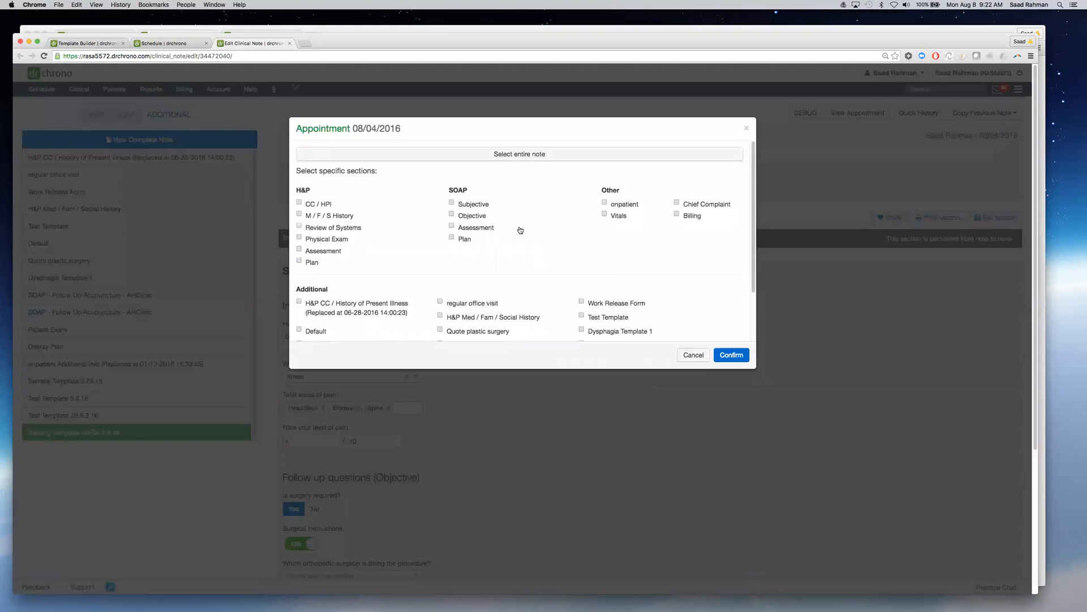
pyautogui.scroll(-2, 584, 306)
pyautogui.click(582, 310)
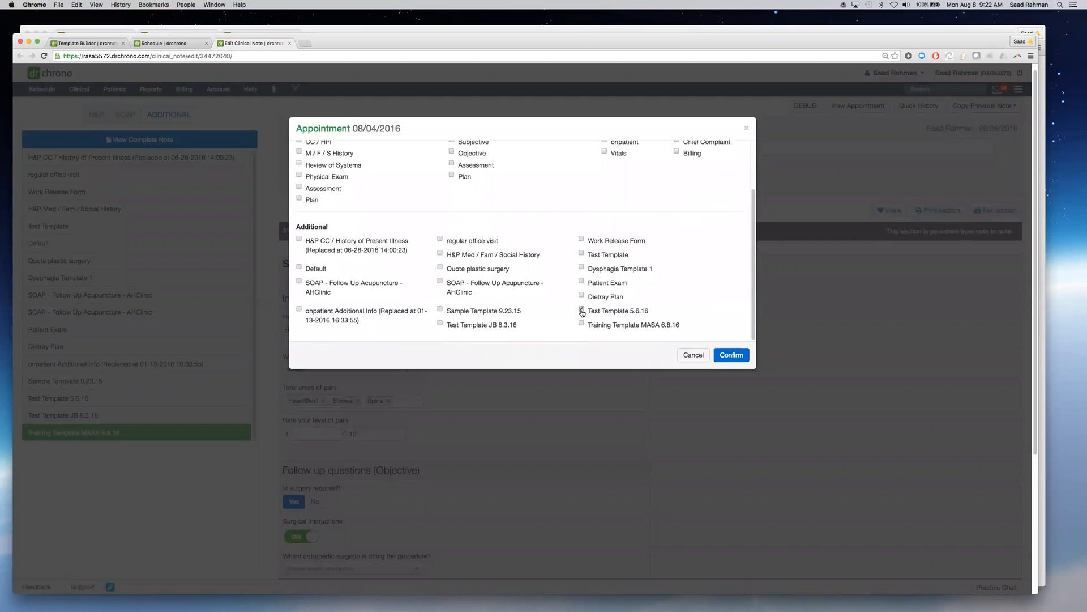
pyautogui.click(709, 356)
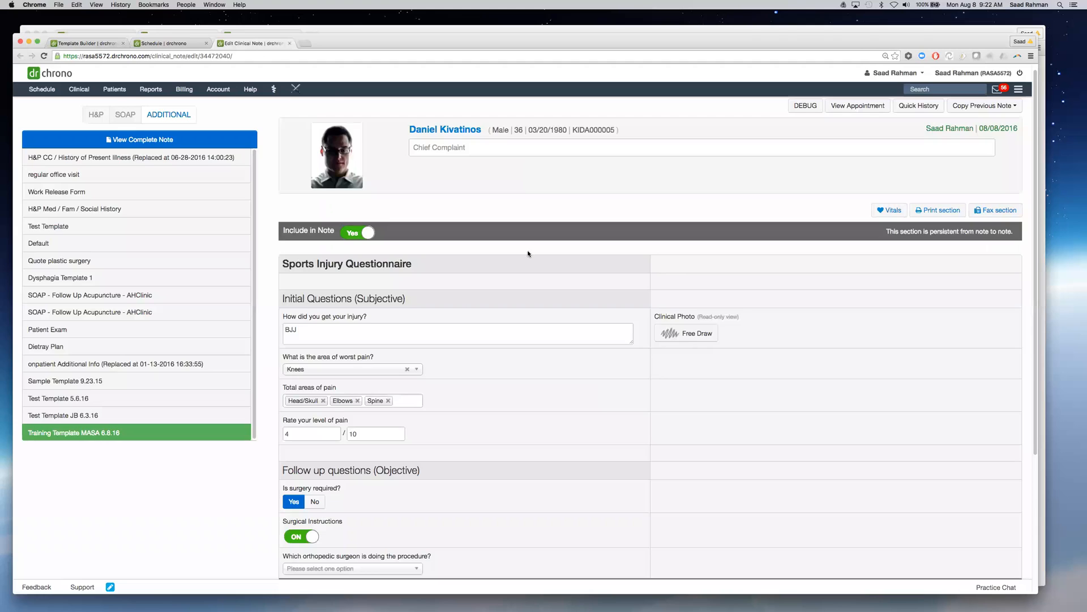
# Close the clinical note and return to the Template Builder to look over the additional templates
pyautogui.click(290, 43)
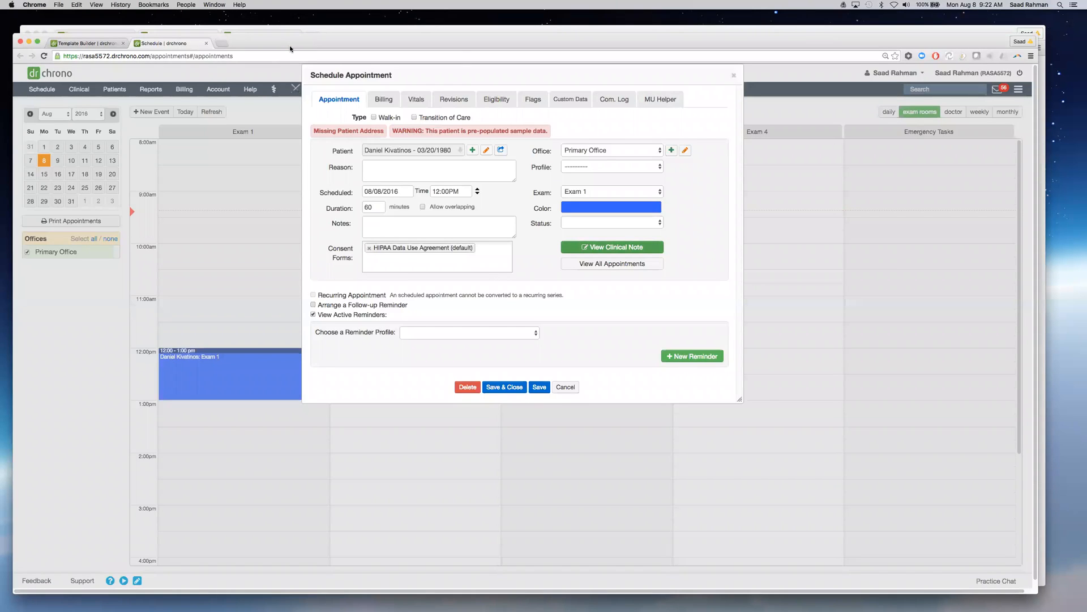
pyautogui.click(110, 45)
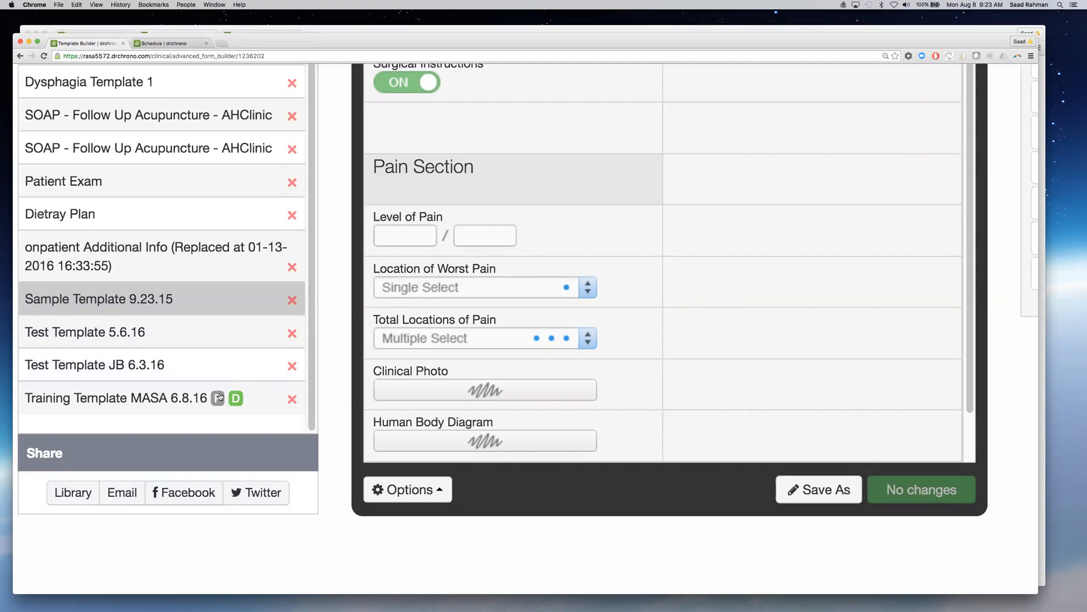
pyautogui.scroll(5, 219, 404)
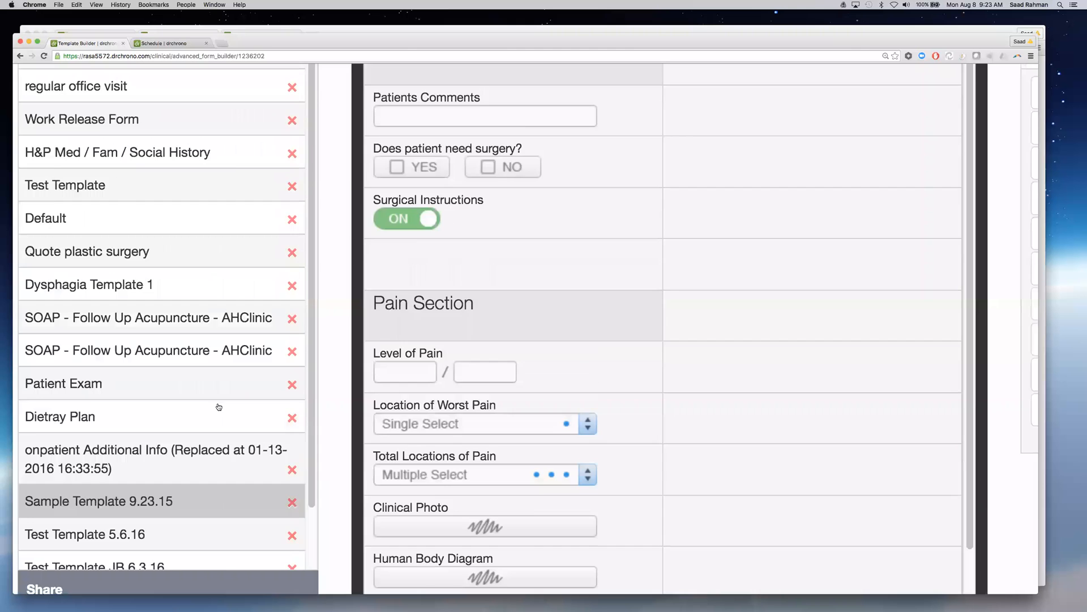
# Look over the preset templates and the additional templates in the Template List
pyautogui.scroll(5, 218, 406)
pyautogui.click(131, 299)
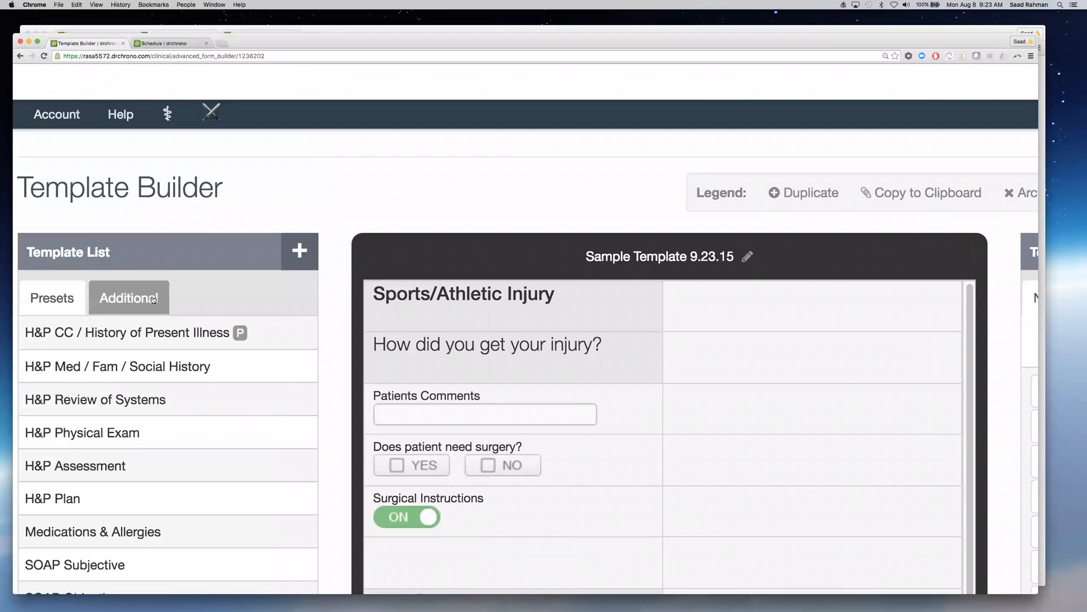
pyautogui.click(63, 300)
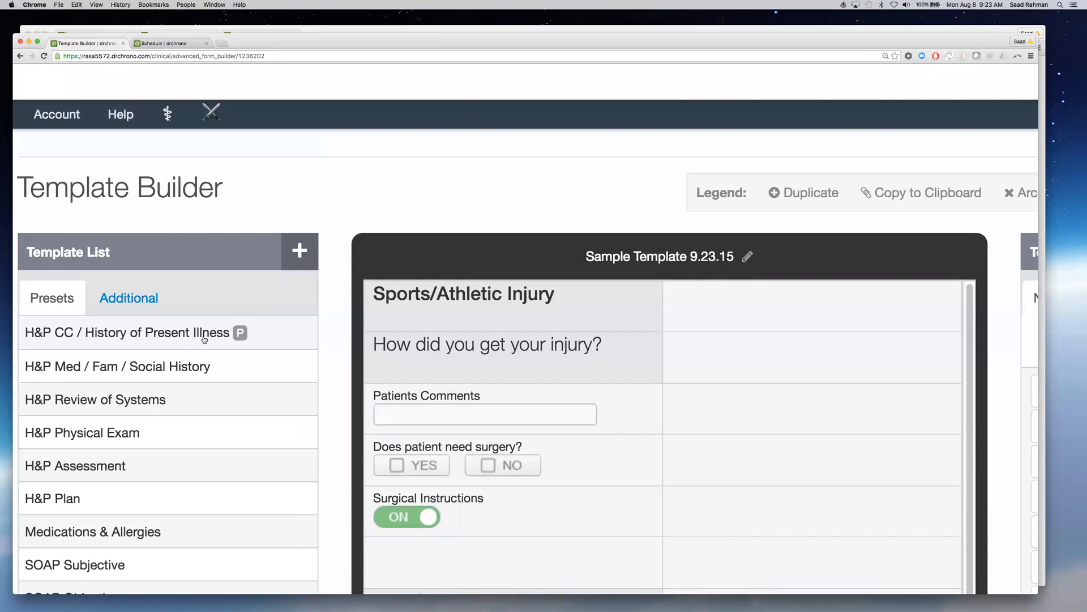
pyautogui.scroll(-5, 229, 340)
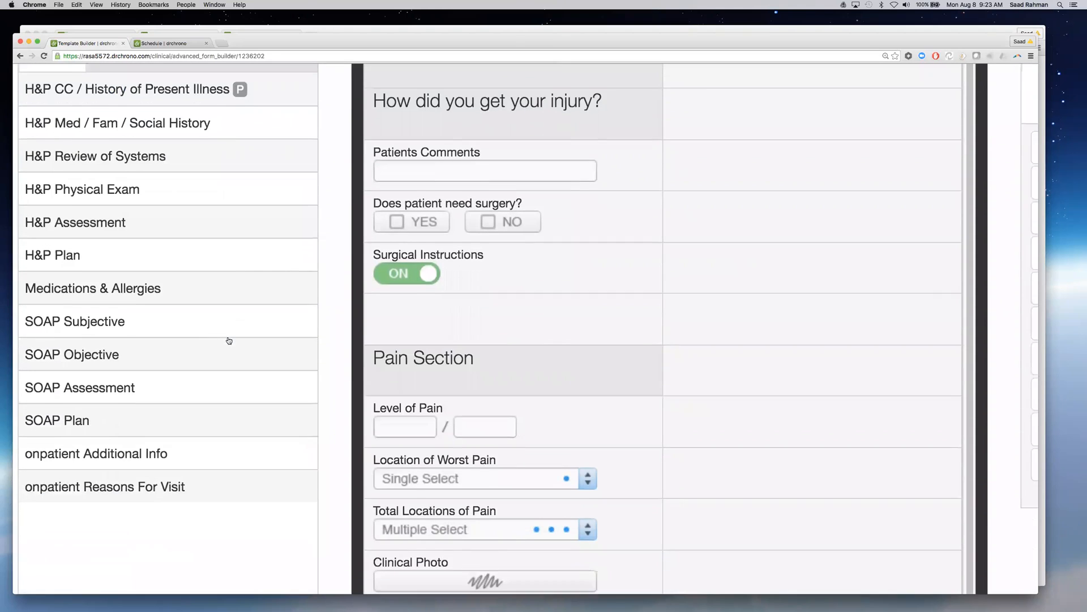
pyautogui.scroll(2, 229, 339)
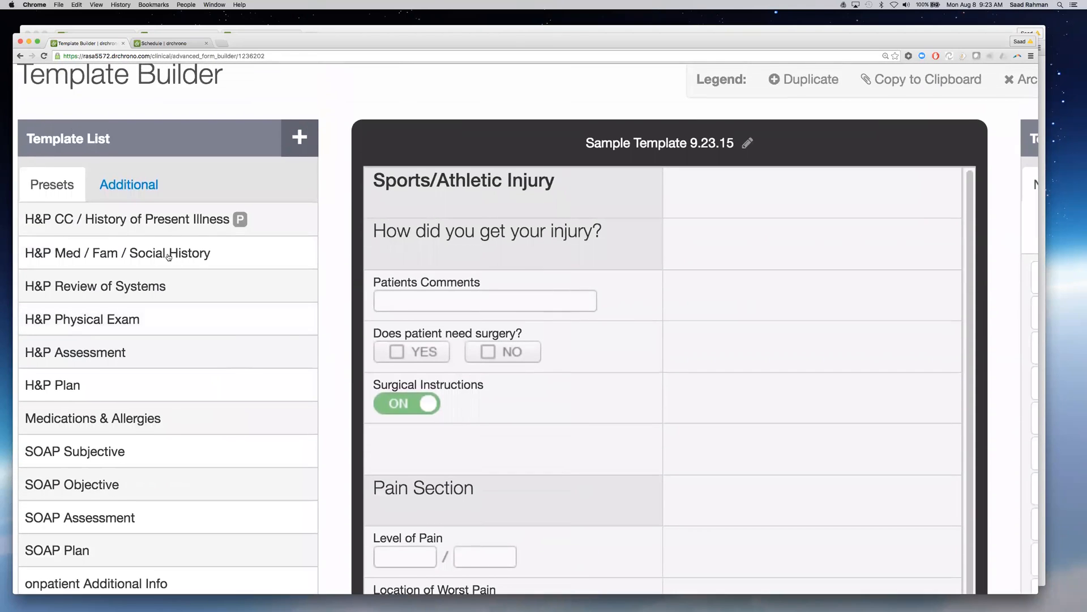
pyautogui.click(125, 184)
pyautogui.scroll(-8, 243, 338)
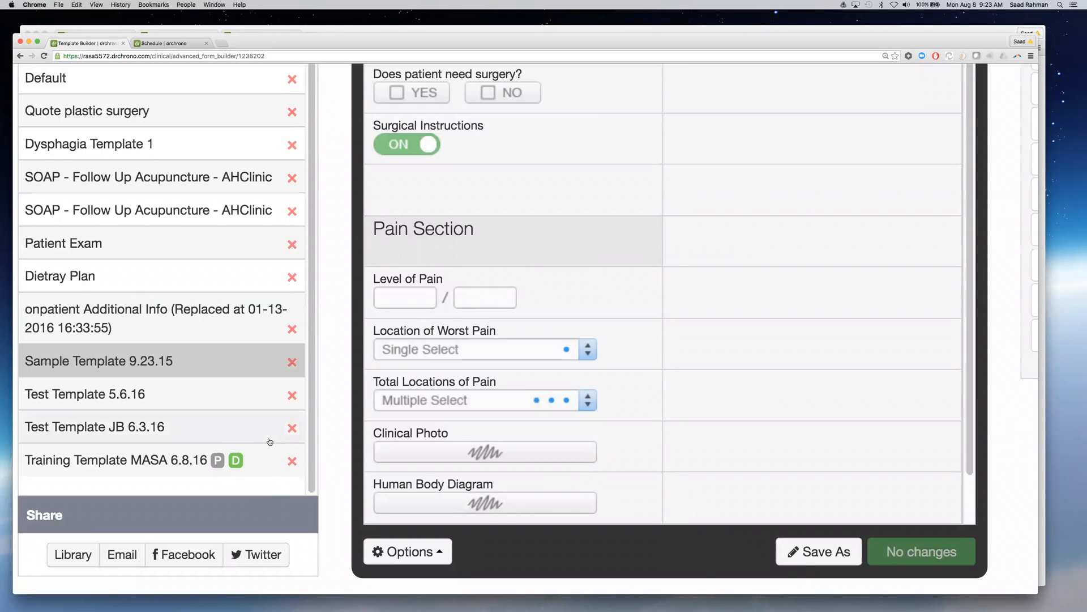
pyautogui.hscroll(-2, 270, 441)
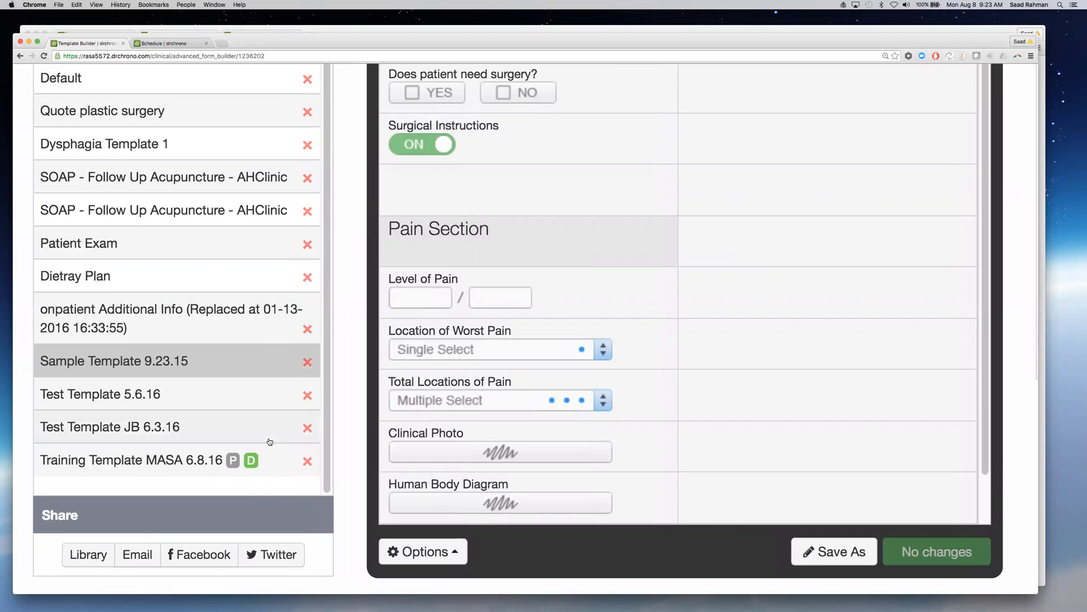
# Open the scheduled appointment's clinical note, examine the sections available for copying from the 08/04/2016 note, and cancel the copy
pyautogui.click(179, 44)
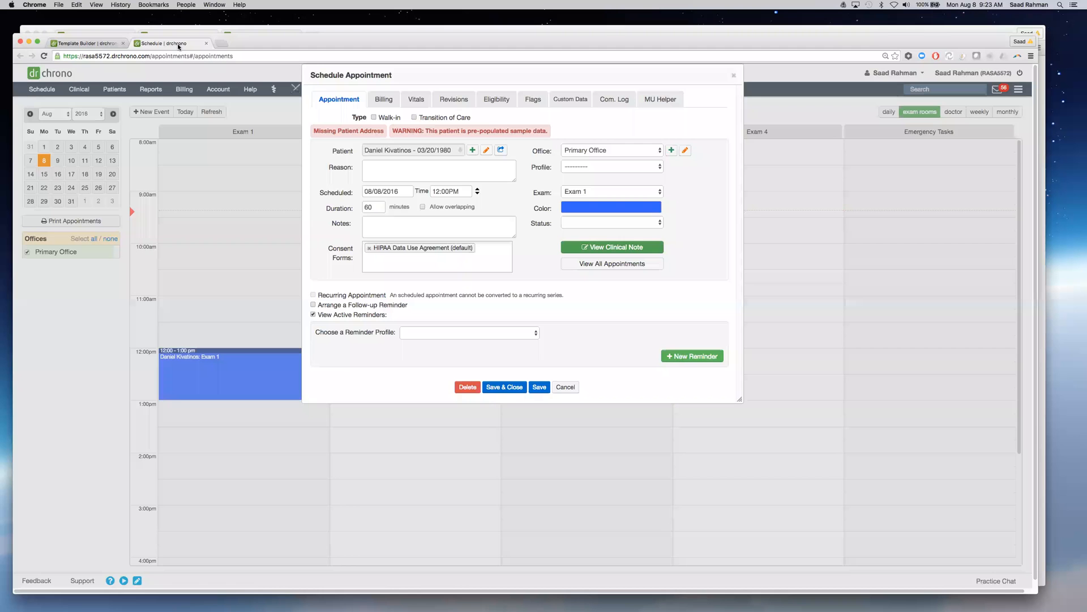
pyautogui.click(610, 250)
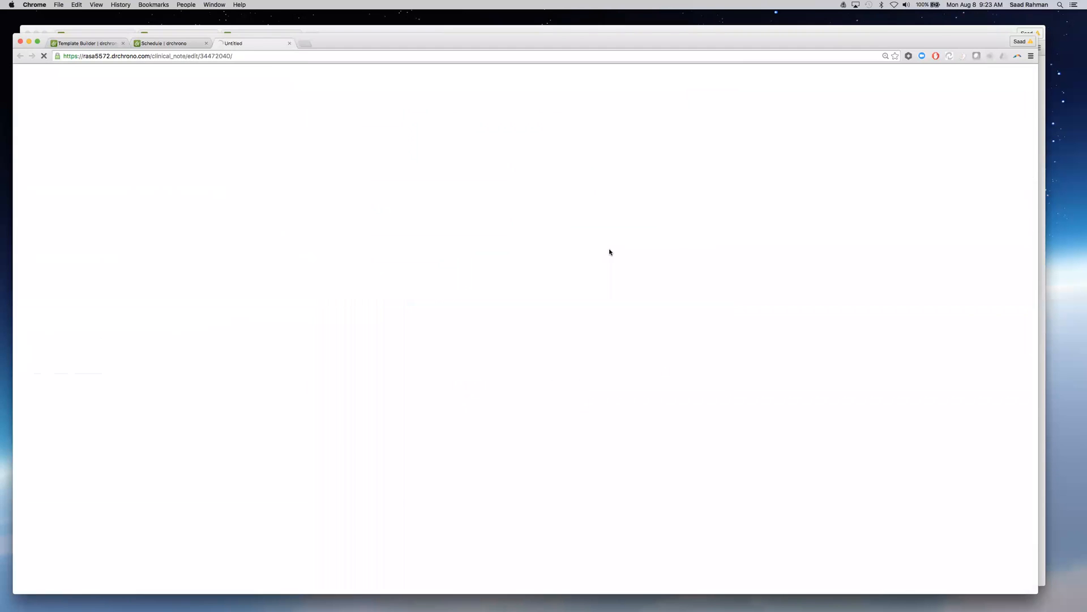
pyautogui.scroll(3, 609, 252)
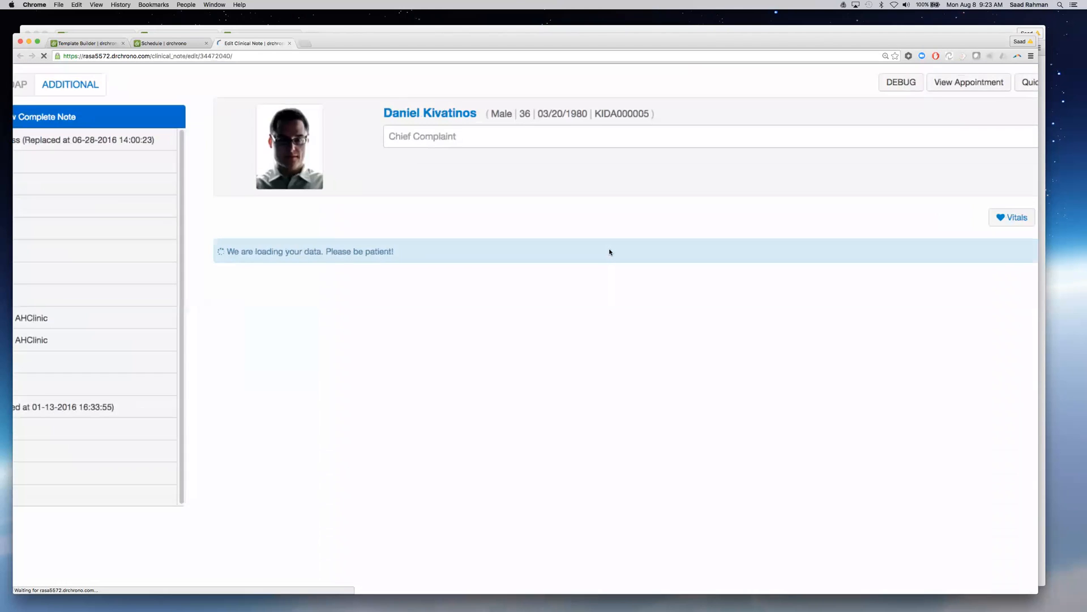
pyautogui.hscroll(3, 610, 252)
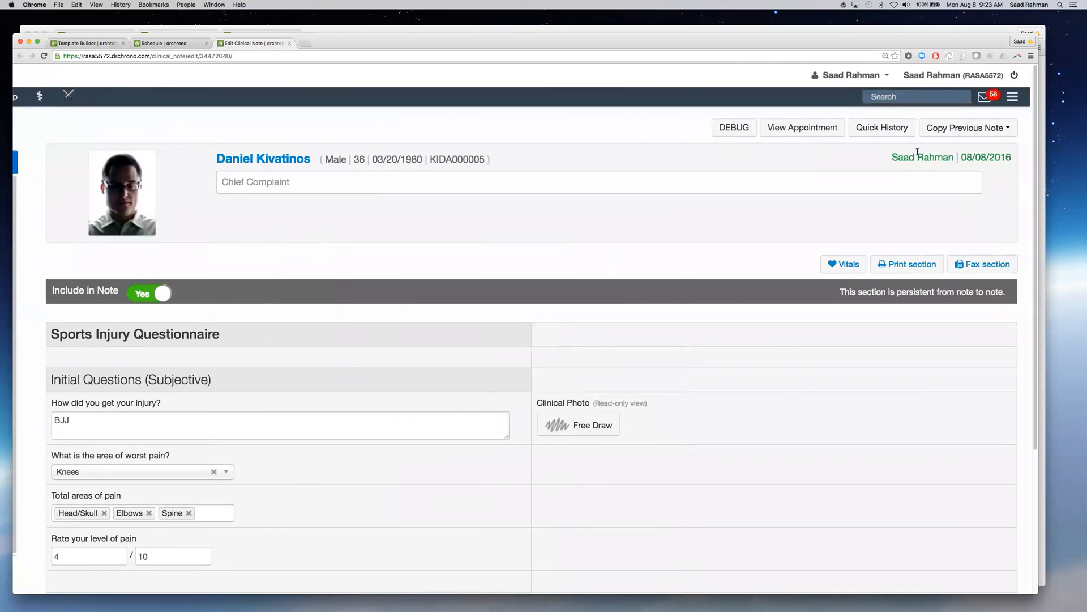
pyautogui.click(956, 131)
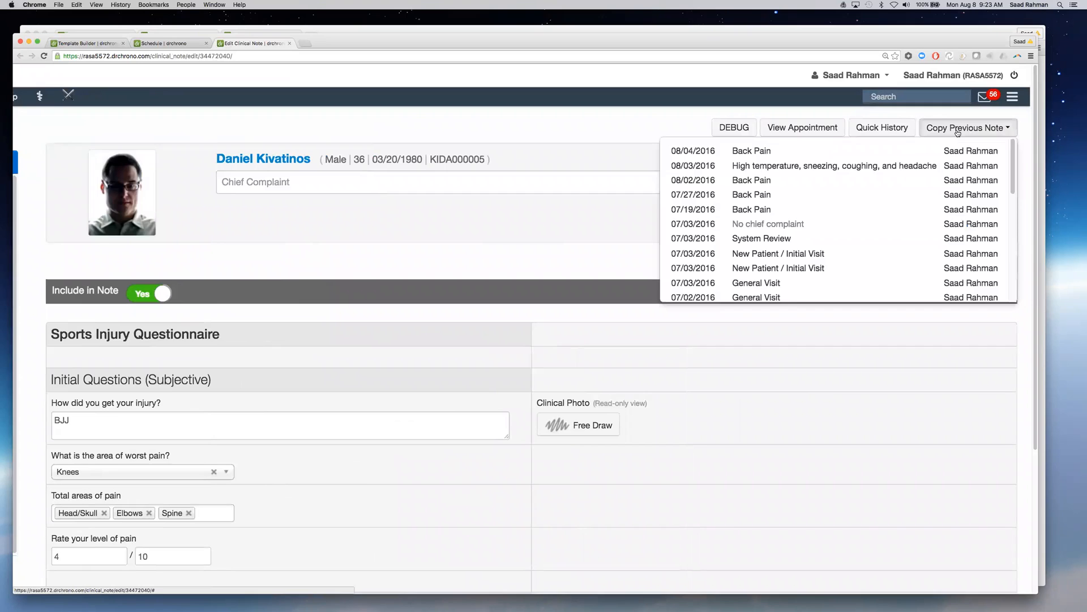
pyautogui.click(826, 152)
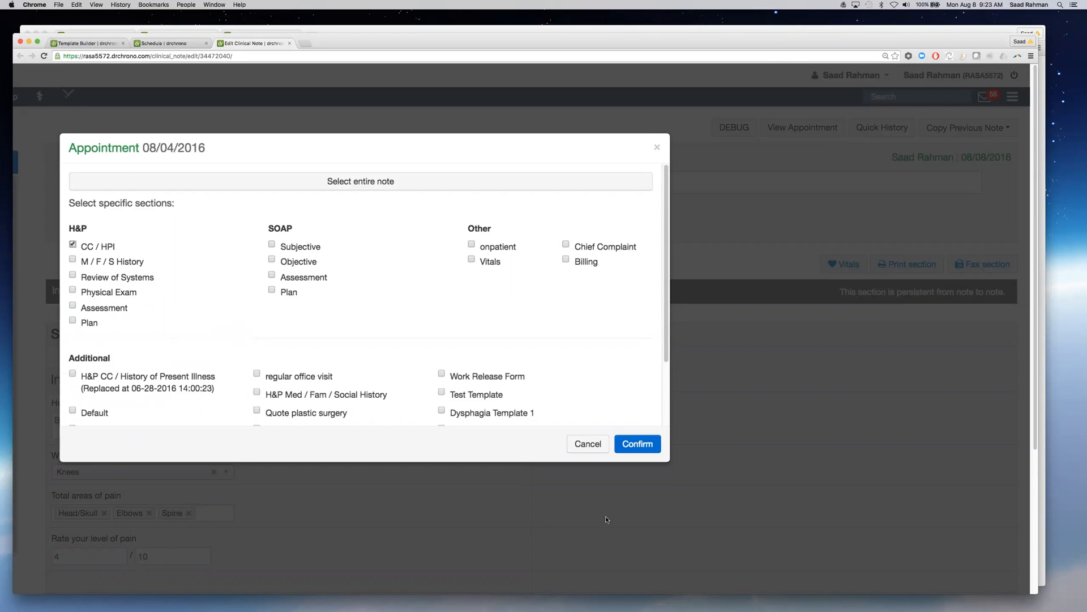
pyautogui.click(586, 444)
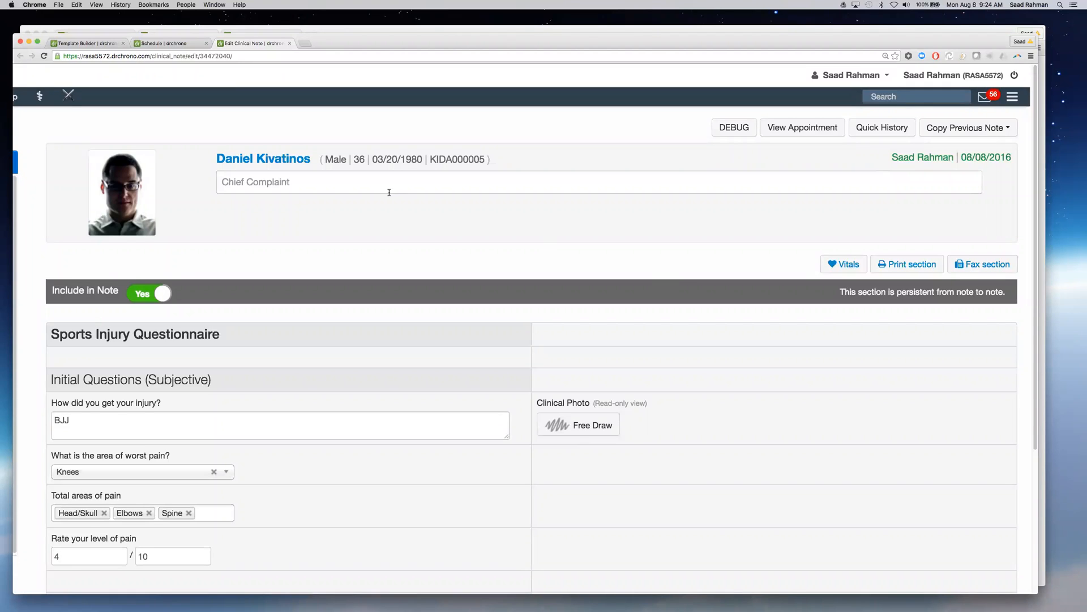
# Glance at the schedule, return to the clinical note, and review the 08/04/2016 note's copyable sections again without copying any
pyautogui.click(164, 44)
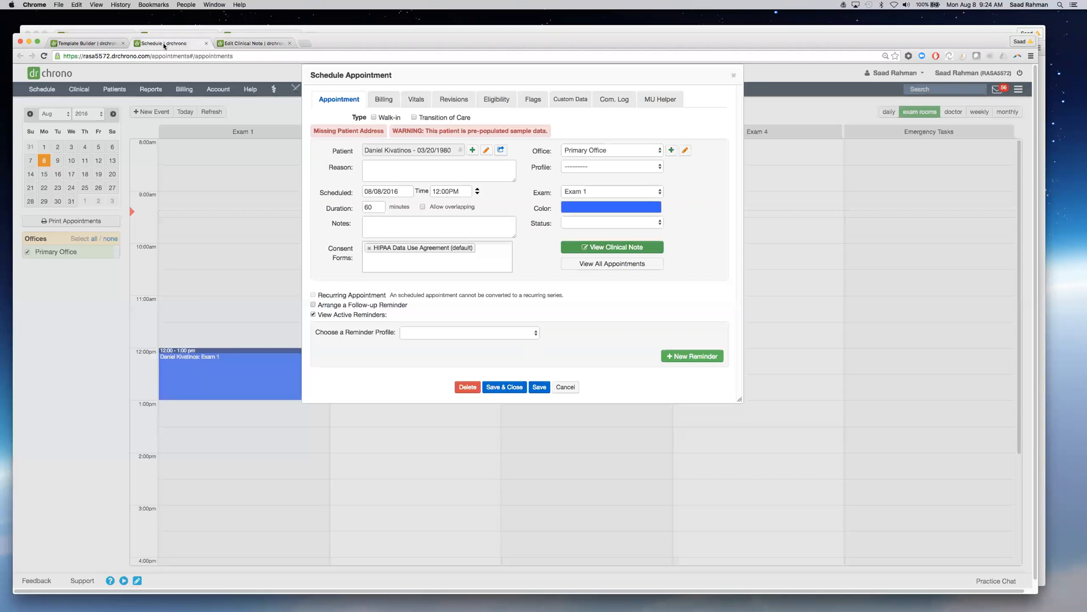
pyautogui.click(254, 44)
pyautogui.click(967, 128)
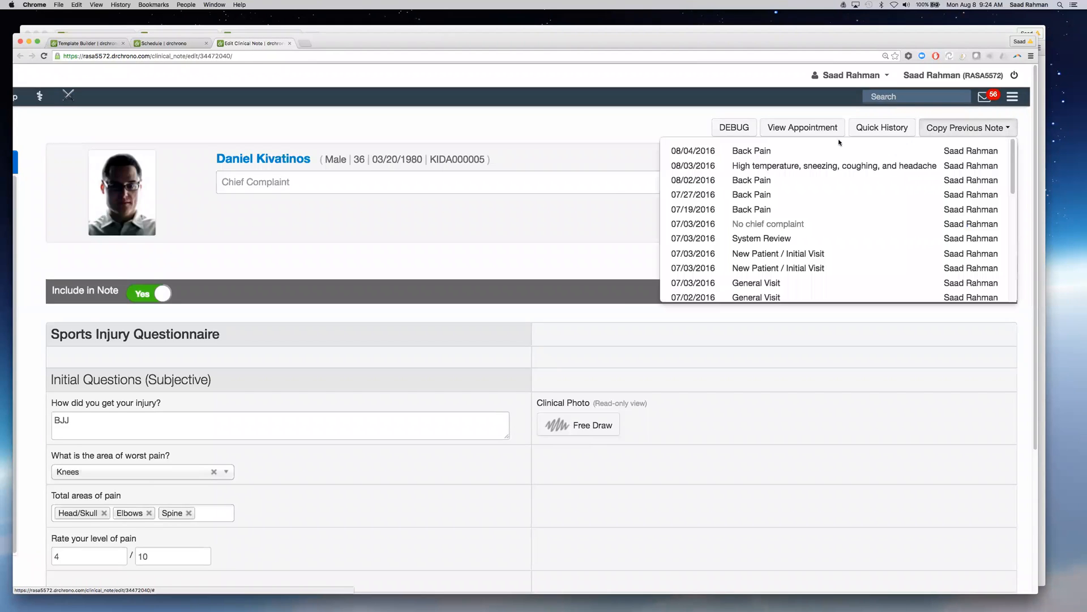
pyautogui.click(739, 150)
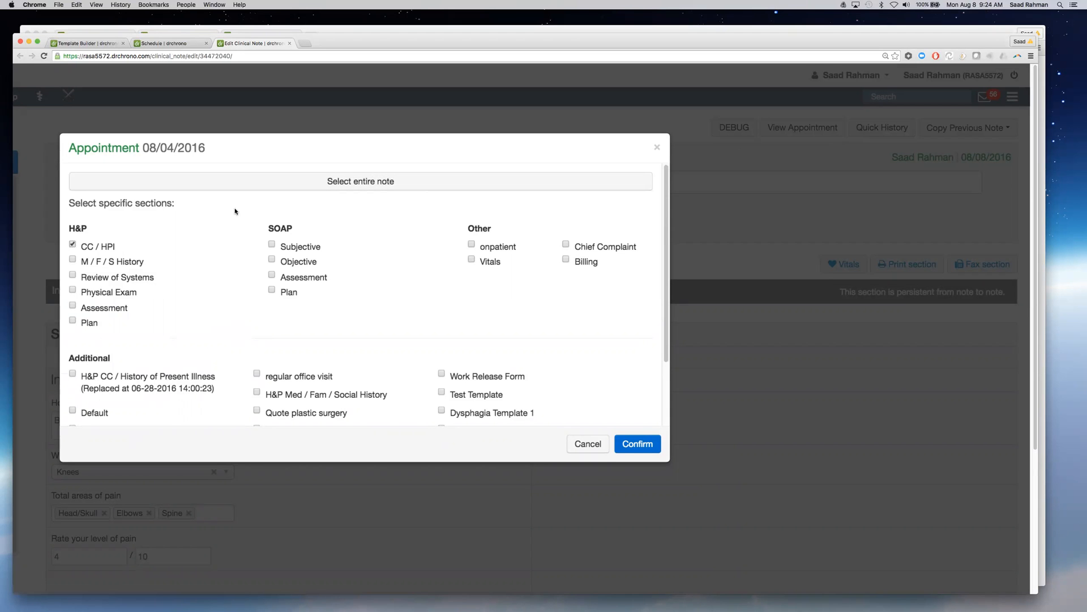
pyautogui.click(586, 442)
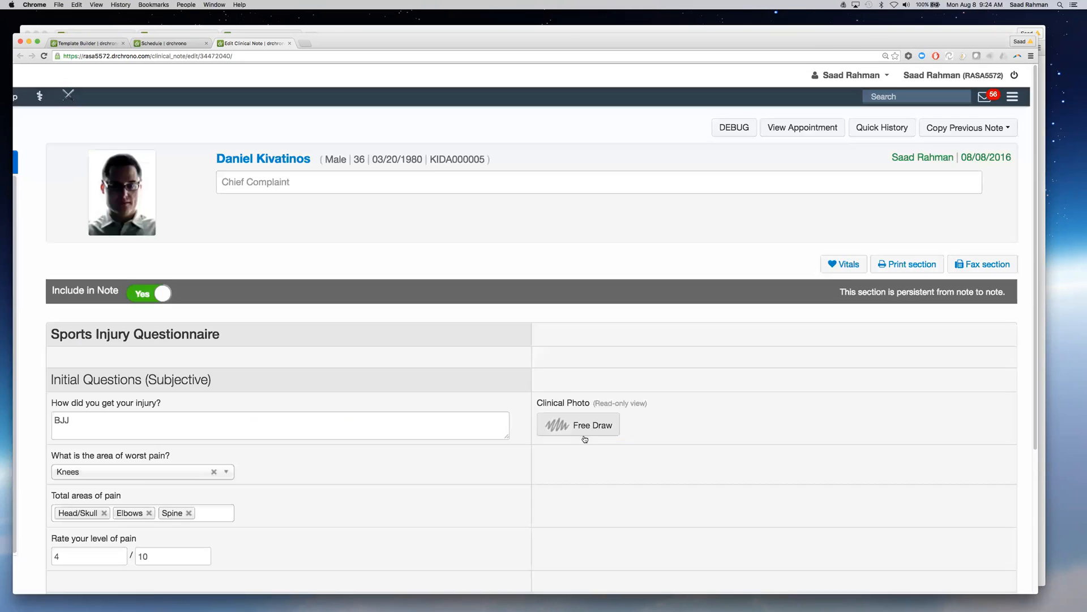
# Close the clinical note, return to the Template Builder, and examine the Set as Workflow Template option of Sample Template 9.23.15
pyautogui.click(289, 43)
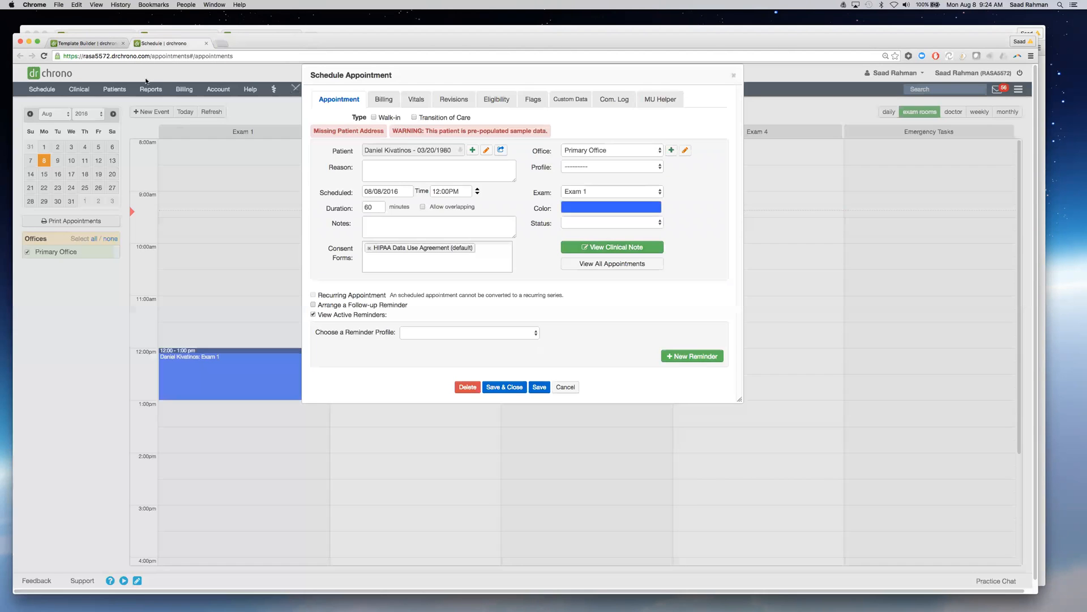
pyautogui.click(88, 43)
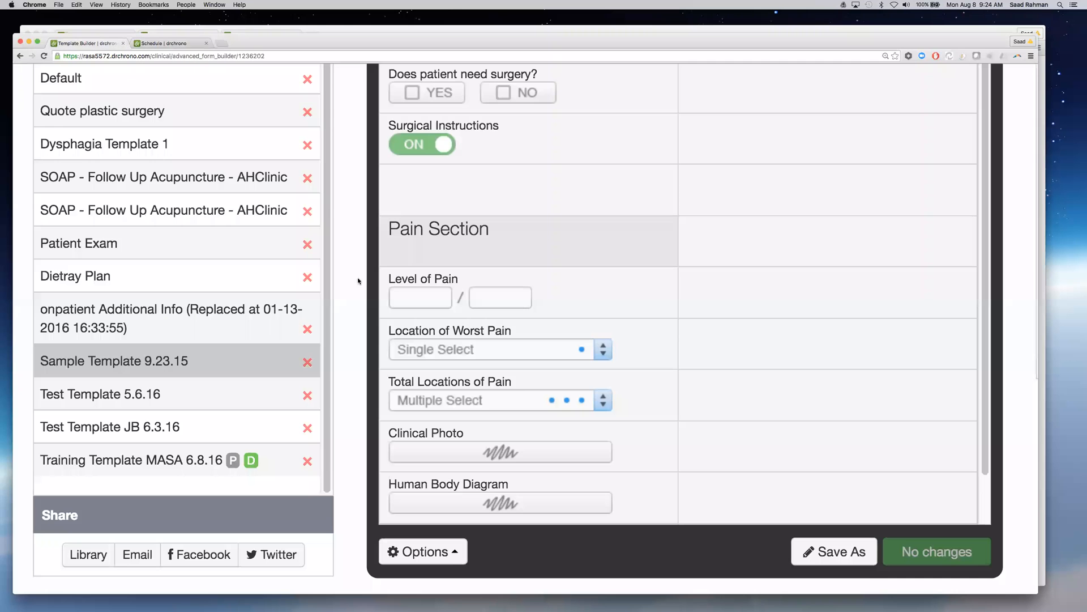
pyautogui.click(447, 551)
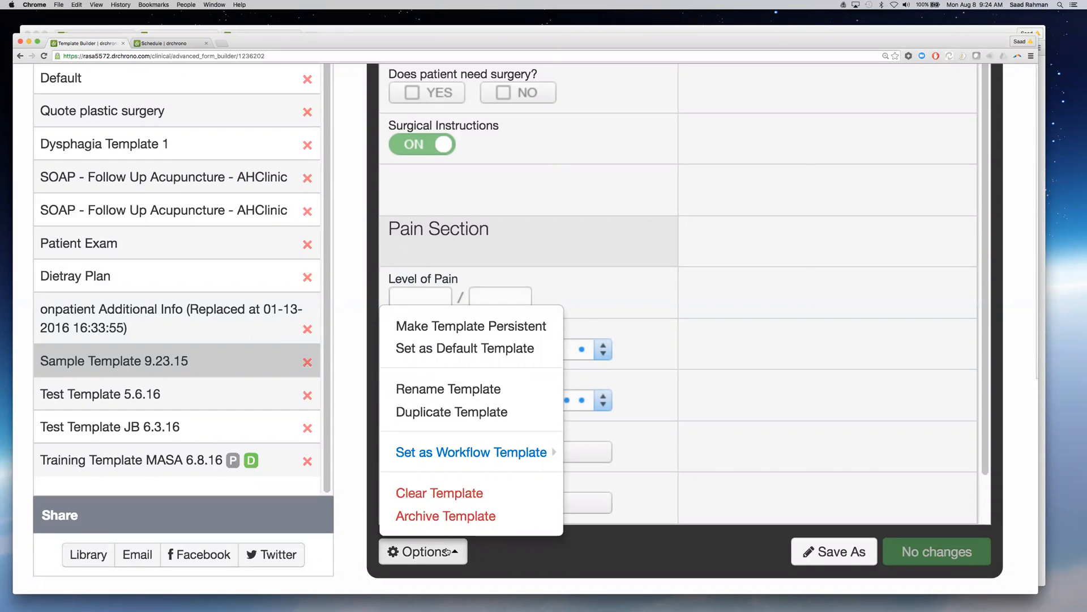
pyautogui.moveTo(489, 456)
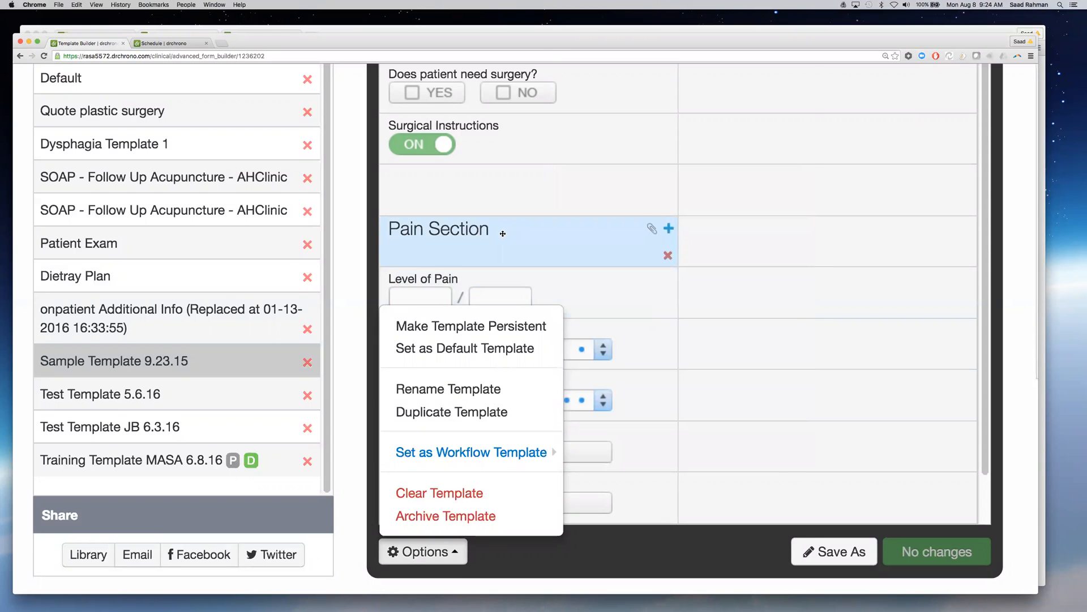
# Compare the additional and preset template lists and bring up the template options for Sample Template 9.23.15 again
pyautogui.scroll(5, 516, 225)
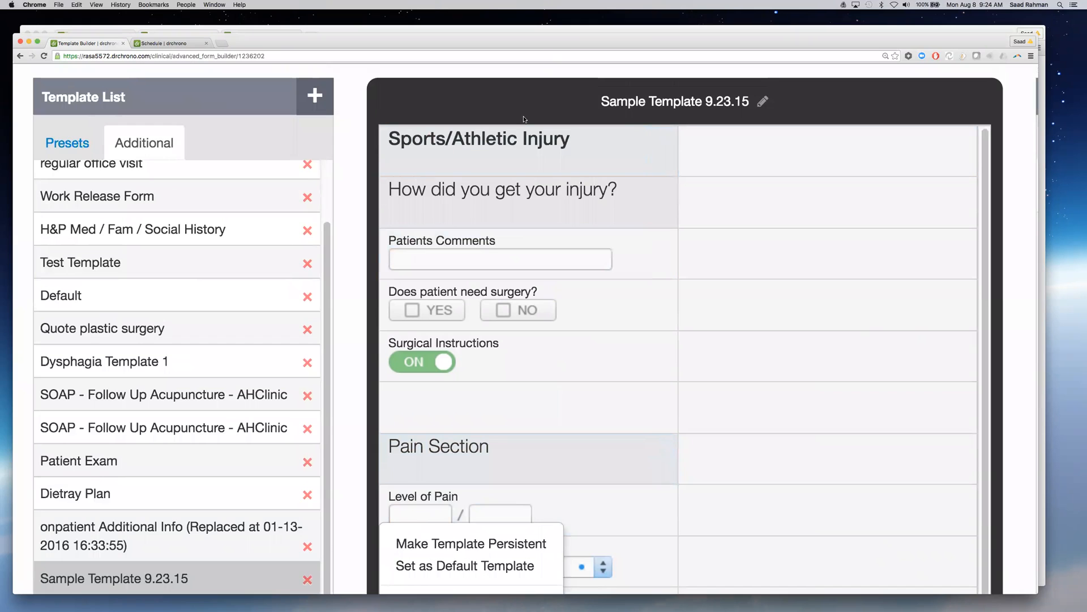
pyautogui.click(66, 144)
pyautogui.click(147, 145)
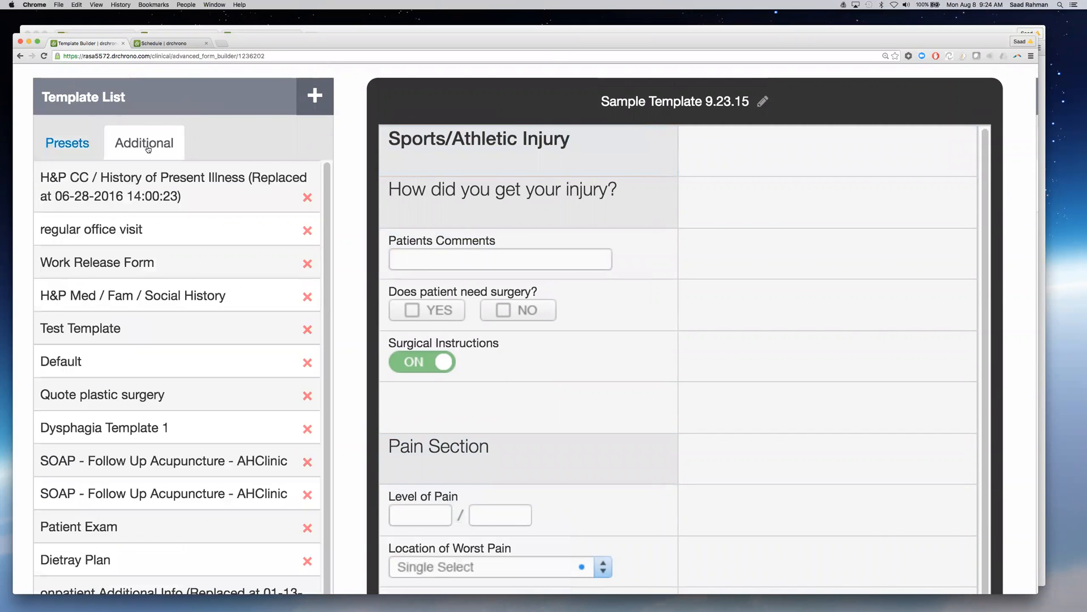
pyautogui.click(67, 143)
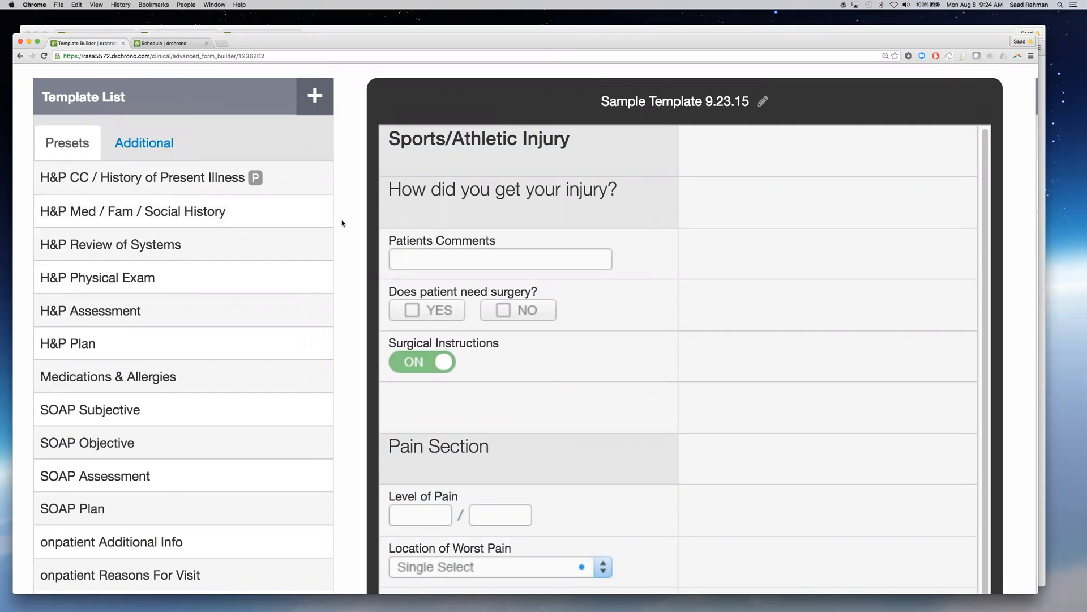
pyautogui.scroll(-3, 636, 117)
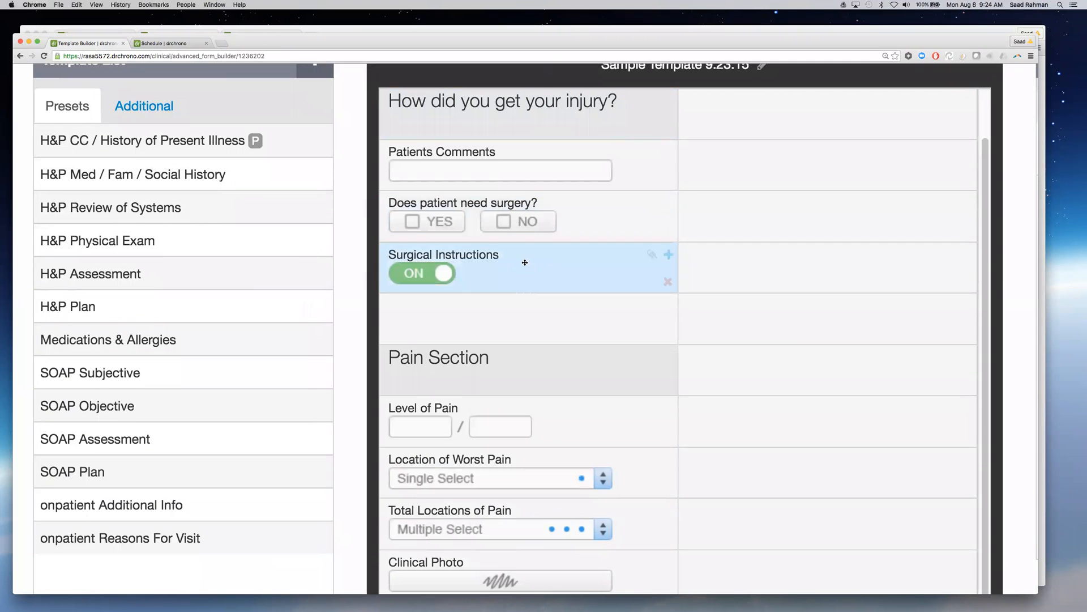
pyautogui.scroll(-5, 592, 257)
pyautogui.click(445, 562)
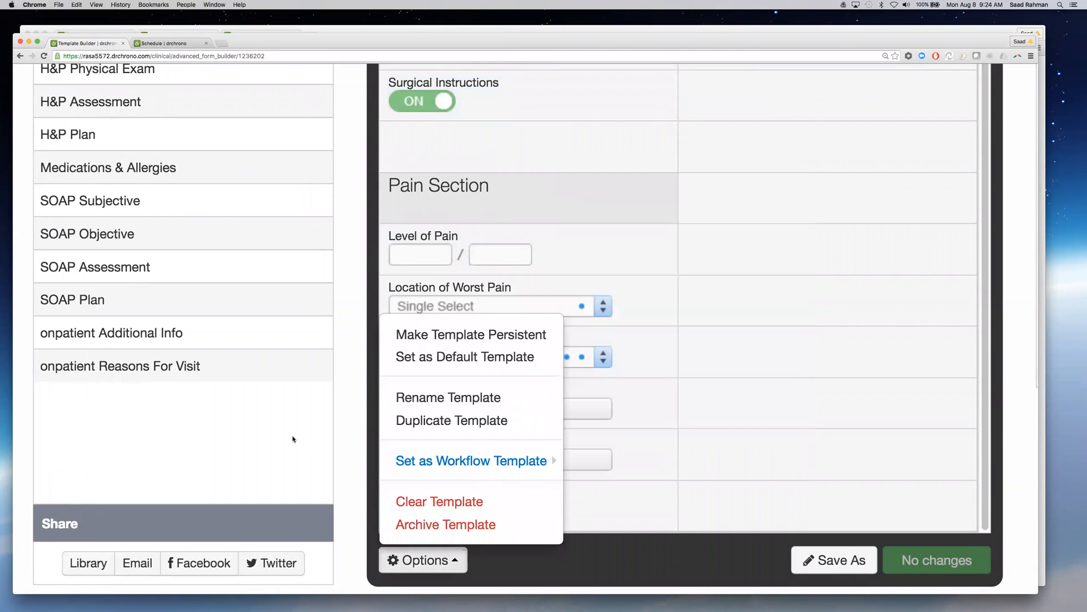
# Review the additional templates to find Sample Template 9.23.15 and look over its contents
pyautogui.scroll(7, 253, 347)
pyautogui.click(138, 172)
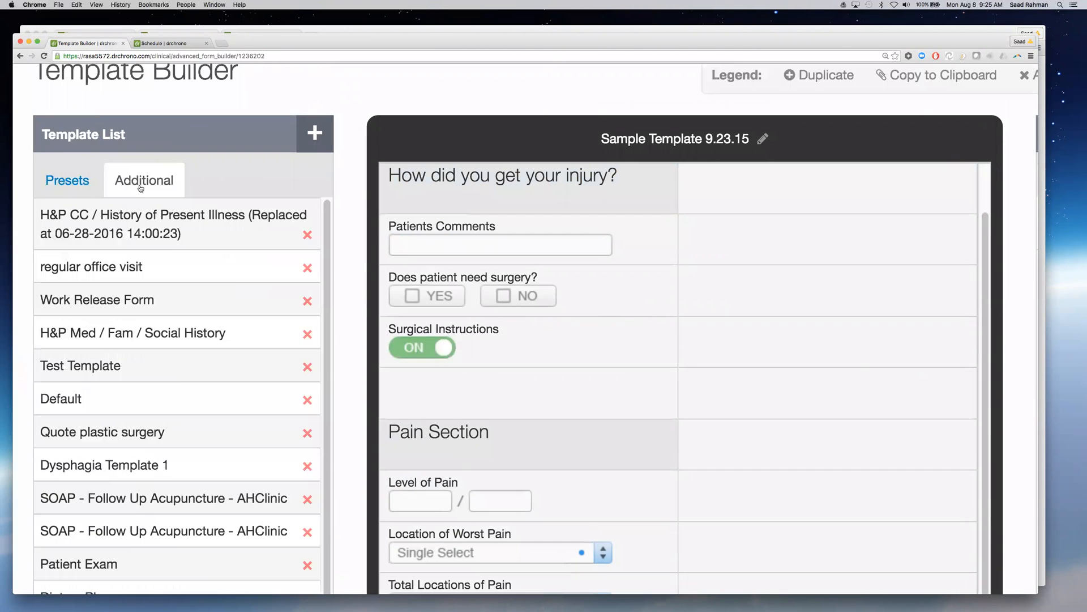
pyautogui.scroll(-5, 152, 430)
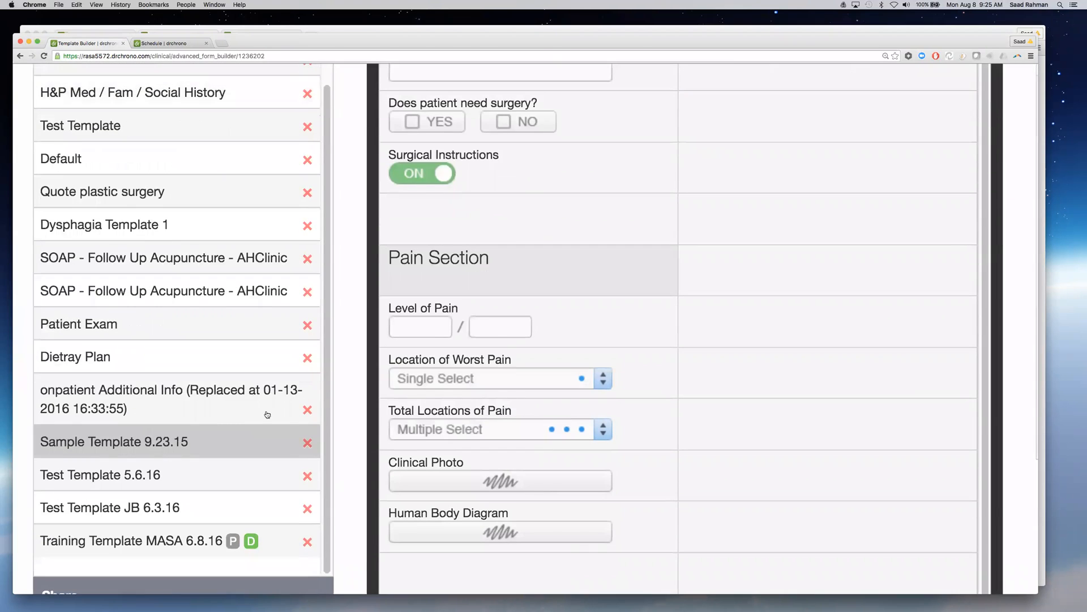
pyautogui.scroll(-5, 339, 366)
pyautogui.scroll(10, 433, 245)
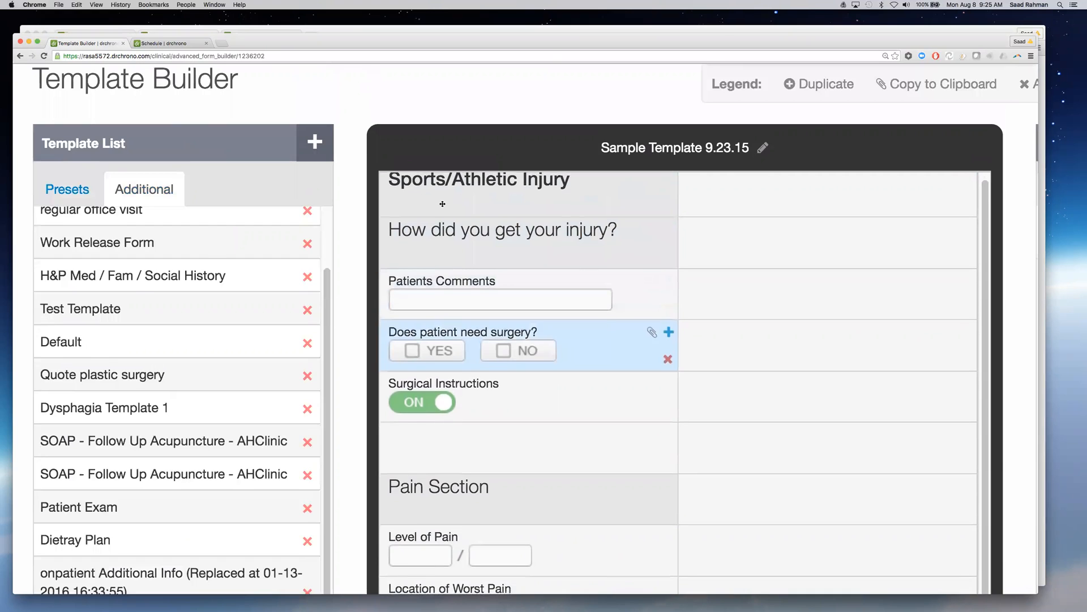
# Set Sample Template 9.23.15 as the workflow template replacing H&P CC / History of Present Illness
pyautogui.scroll(-10, 442, 203)
pyautogui.click(434, 396)
pyautogui.moveTo(439, 299)
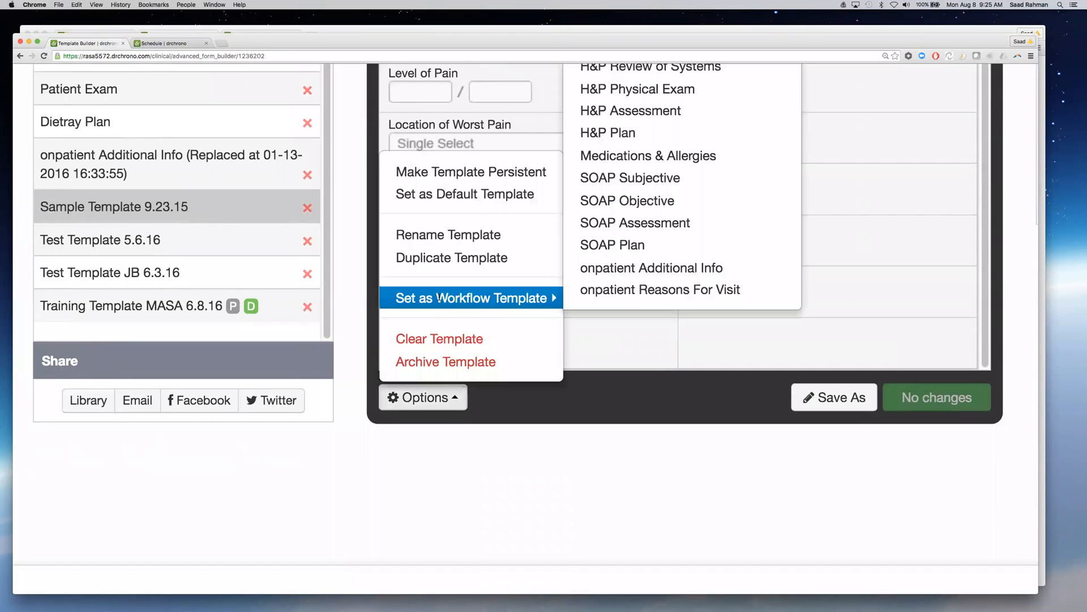
pyautogui.scroll(2, 634, 227)
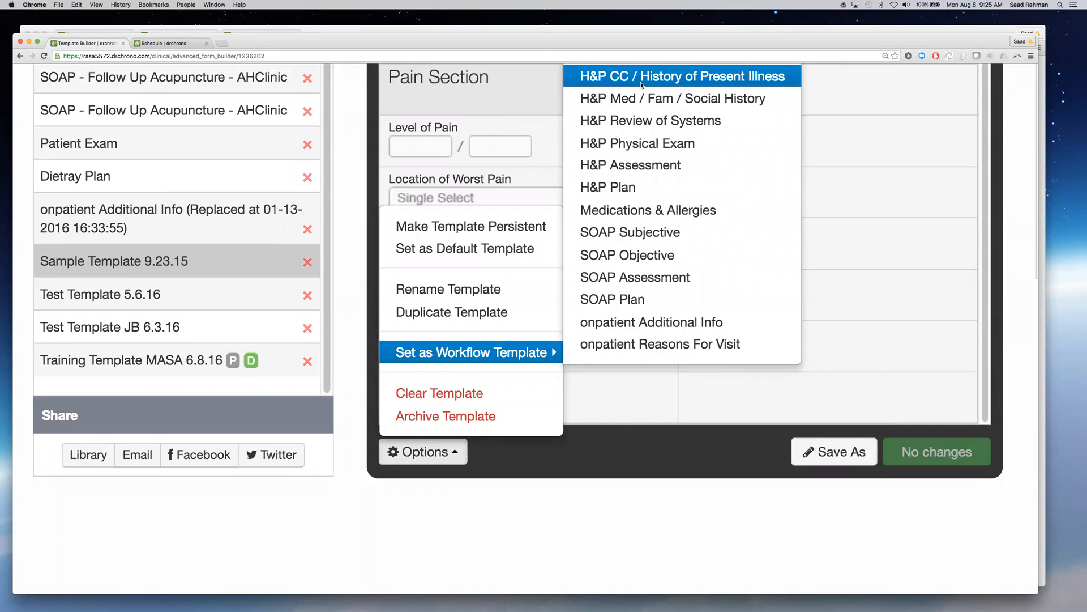
pyautogui.click(642, 85)
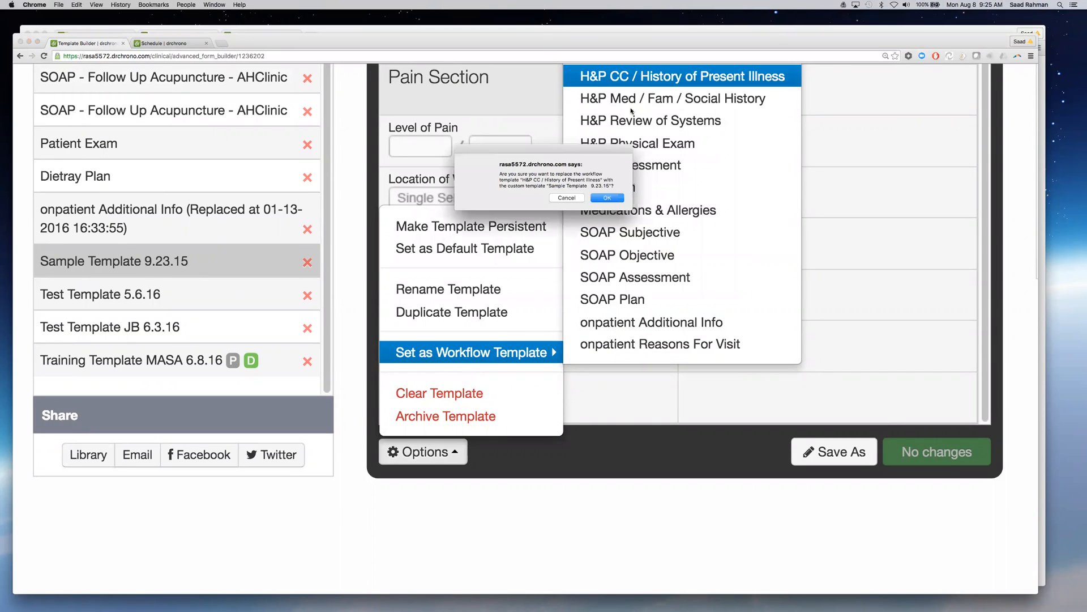
pyautogui.click(607, 196)
# Open H&P CC / History of Present Illness from the preset templates to check its fields
pyautogui.scroll(3, 521, 244)
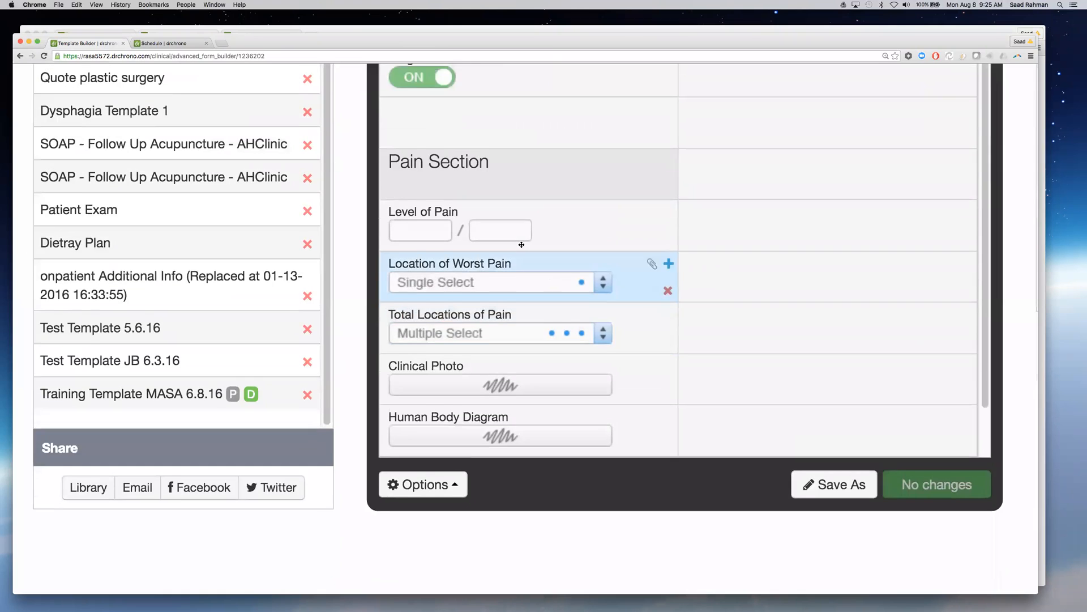
pyautogui.scroll(10, 521, 244)
pyautogui.click(88, 204)
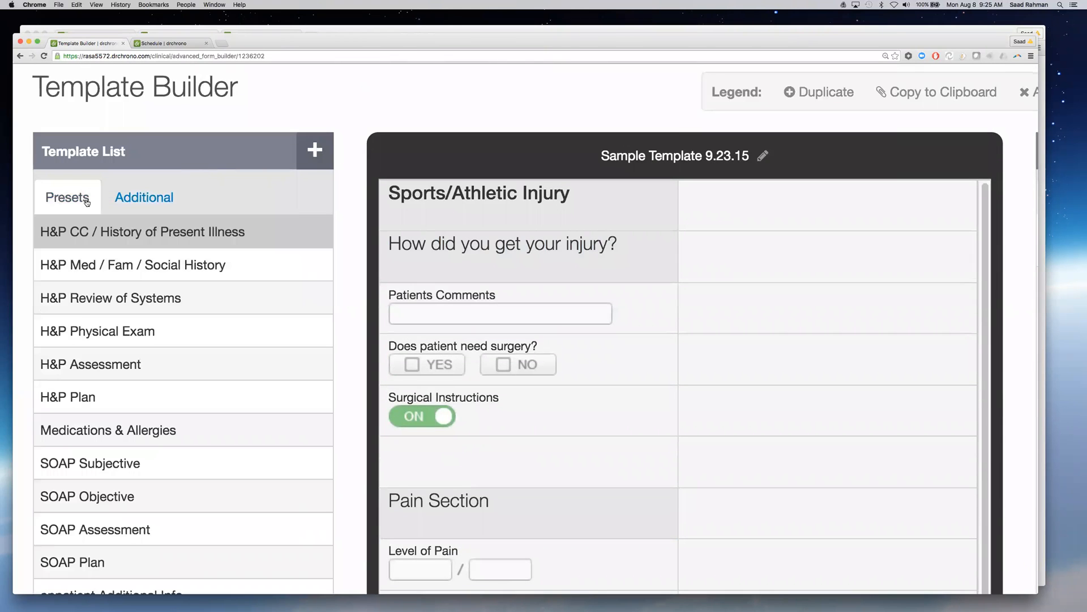
pyautogui.click(110, 236)
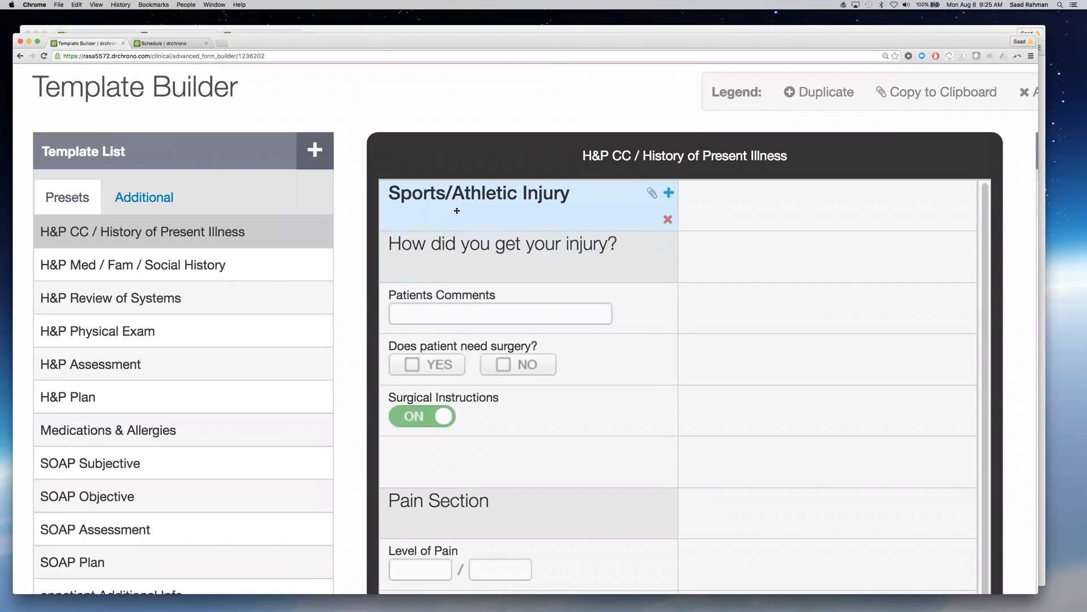
pyautogui.scroll(-10, 457, 211)
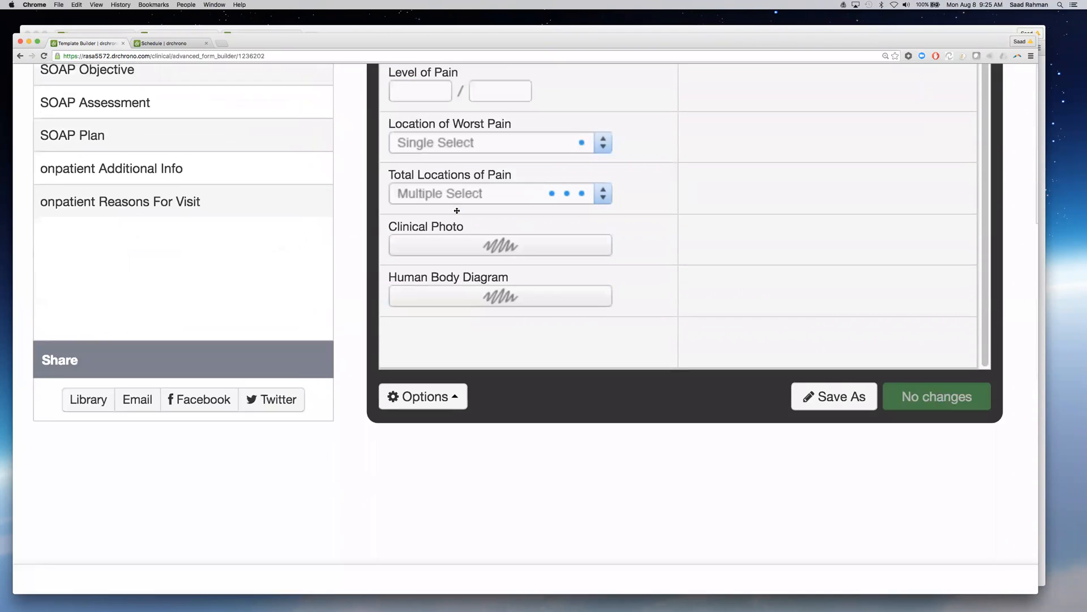
pyautogui.scroll(10, 457, 211)
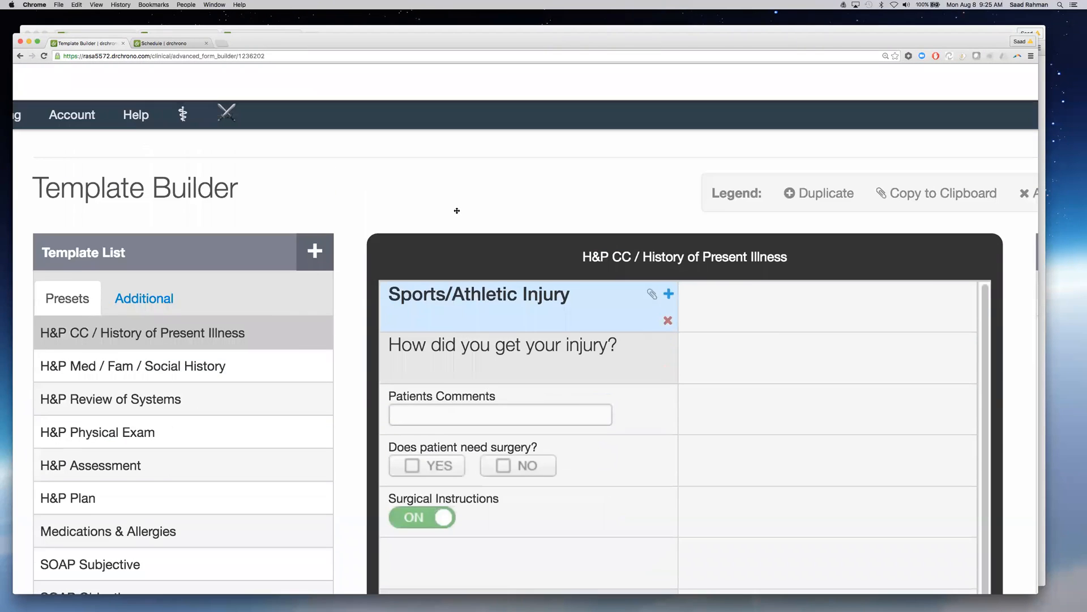
pyautogui.click(160, 293)
pyautogui.click(204, 345)
pyautogui.scroll(-5, 482, 392)
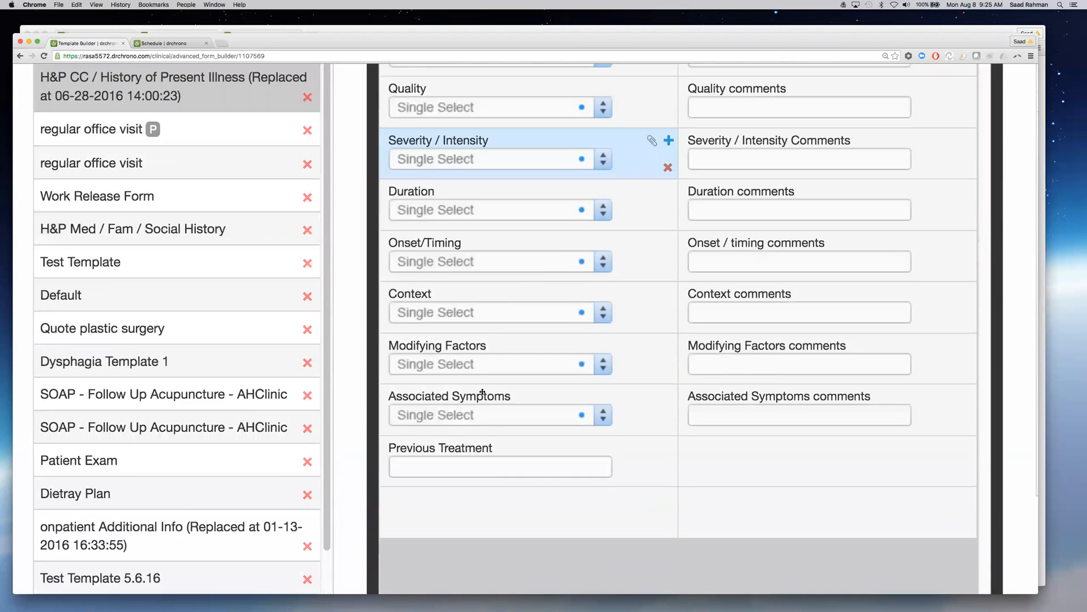
pyautogui.scroll(-5, 482, 392)
pyautogui.click(434, 398)
pyautogui.moveTo(510, 298)
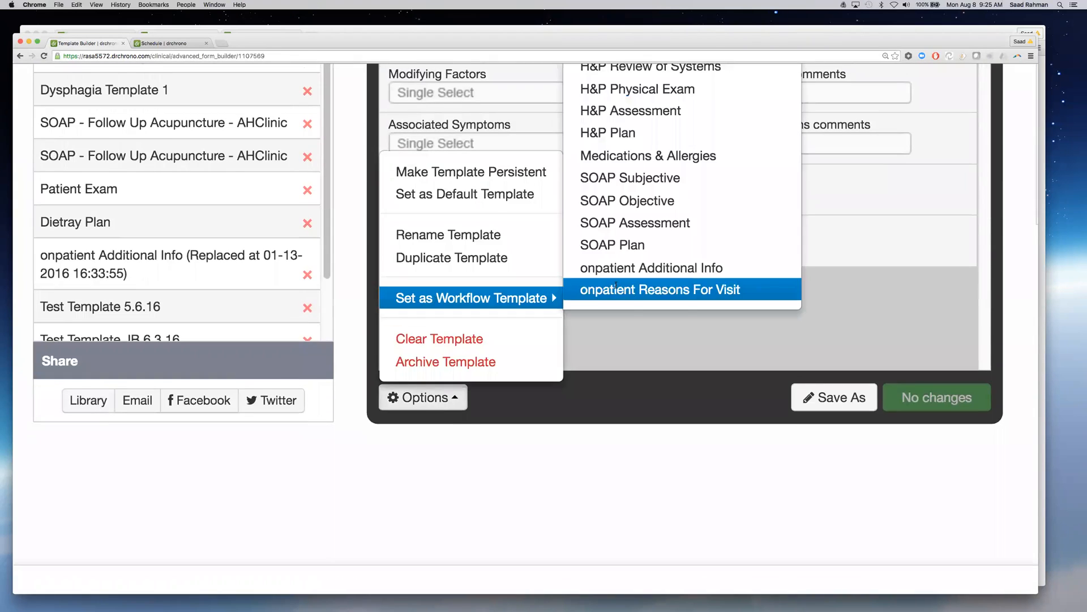
pyautogui.scroll(3, 628, 127)
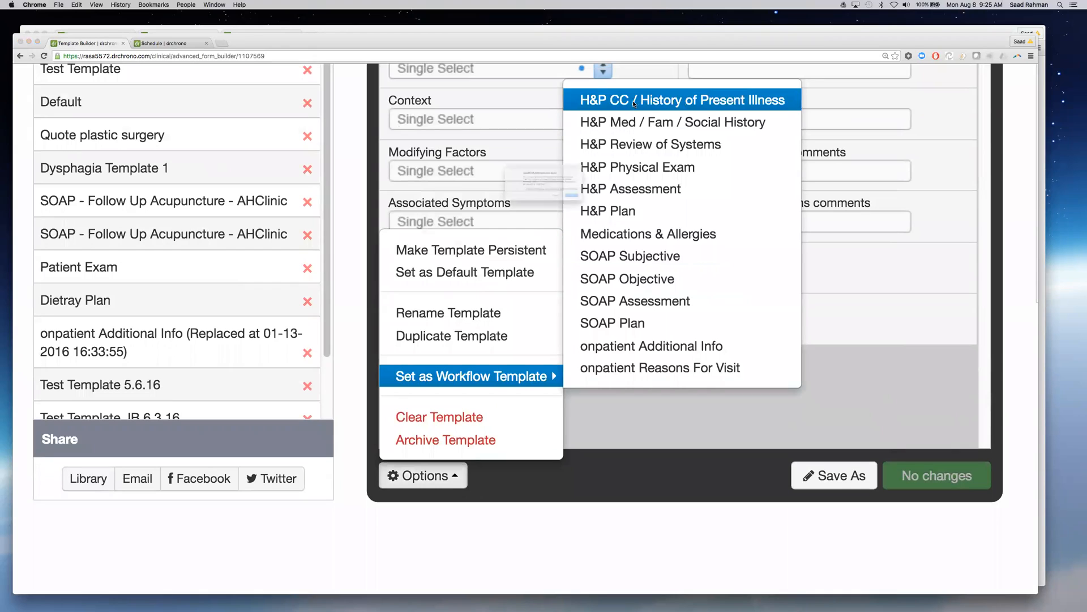
pyautogui.click(631, 99)
pyautogui.click(613, 212)
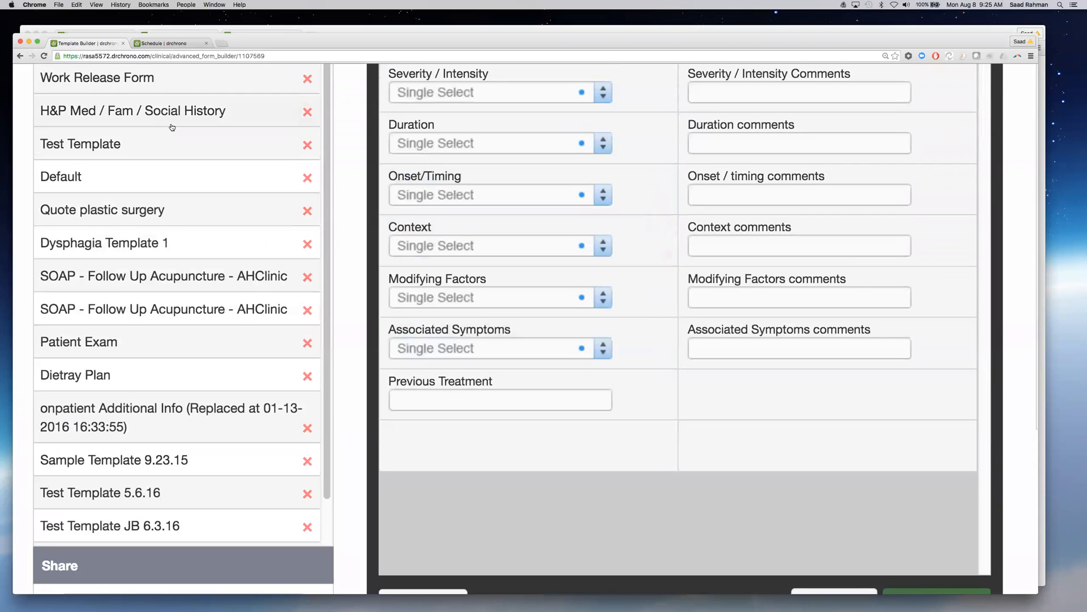
# Reopen the H&P CC / History of Present Illness preset and examine its fields, the preset list and the template tools
pyautogui.scroll(6, 94, 176)
pyautogui.click(82, 292)
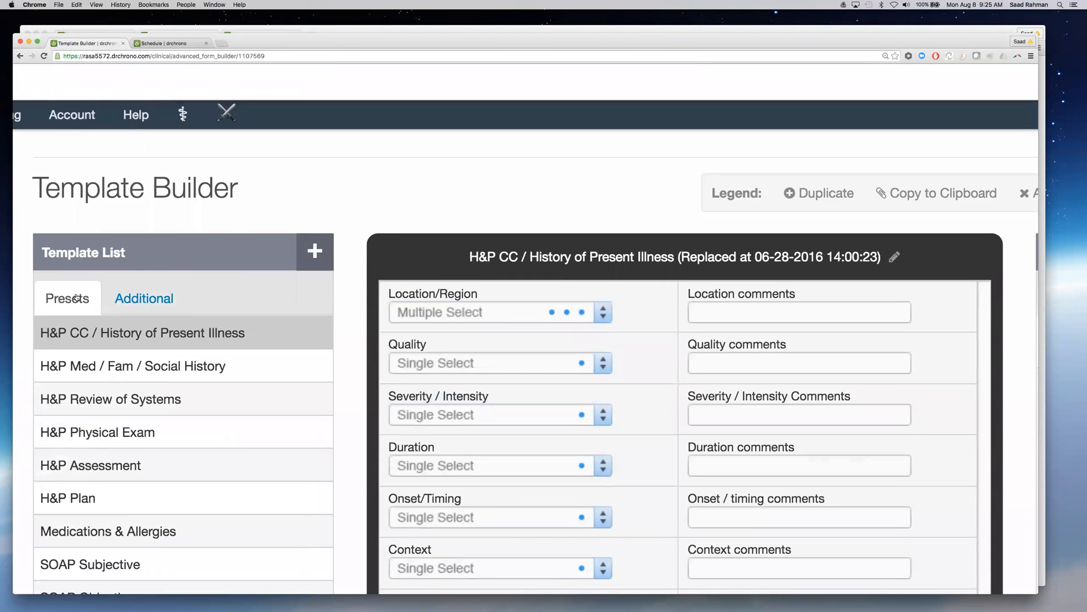
pyautogui.click(120, 333)
pyautogui.scroll(-8, 486, 326)
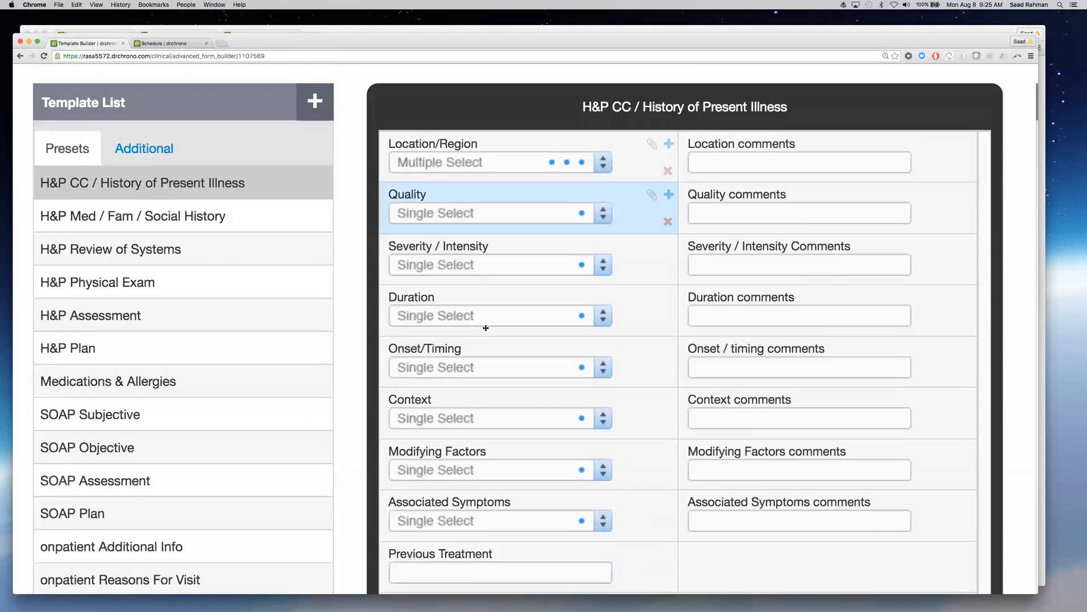
pyautogui.hscroll(2, 486, 328)
pyautogui.scroll(10, 486, 328)
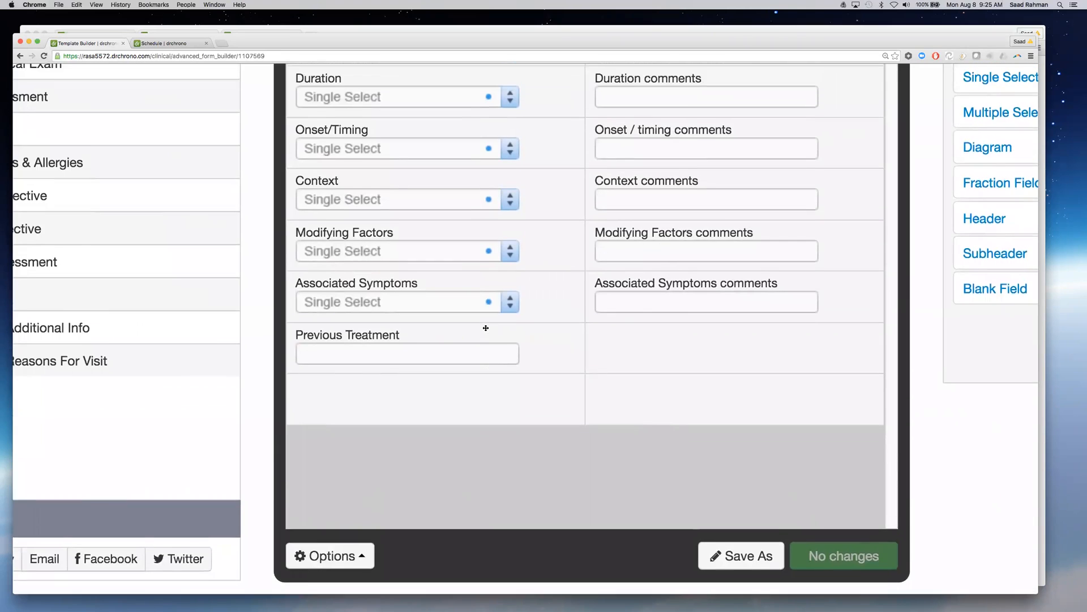
pyautogui.hscroll(-3, 486, 328)
pyautogui.hscroll(3, 486, 328)
pyautogui.scroll(3, 486, 328)
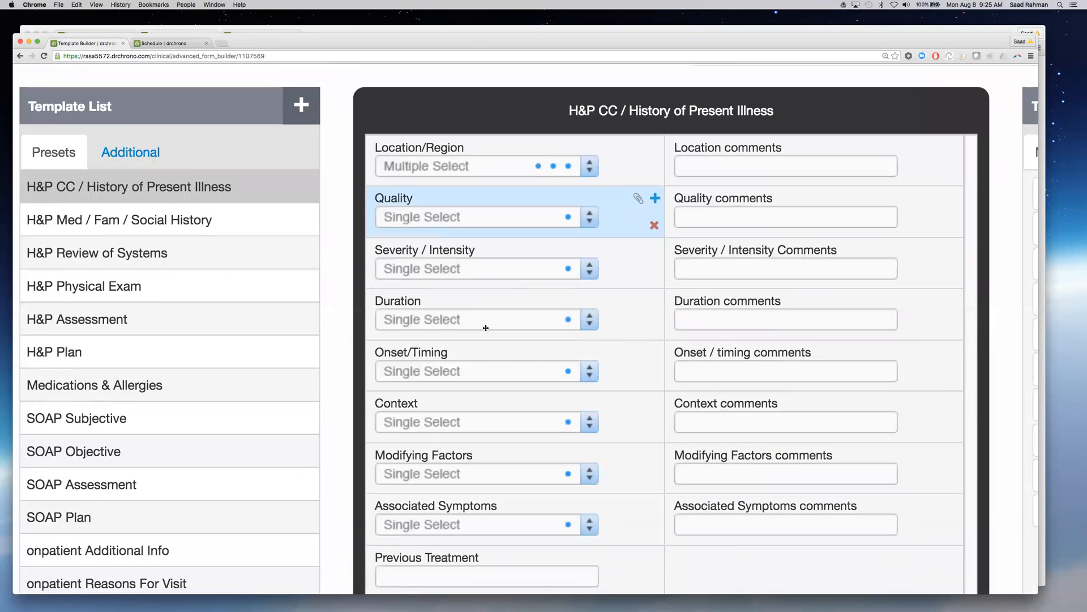
pyautogui.hscroll(1, 486, 328)
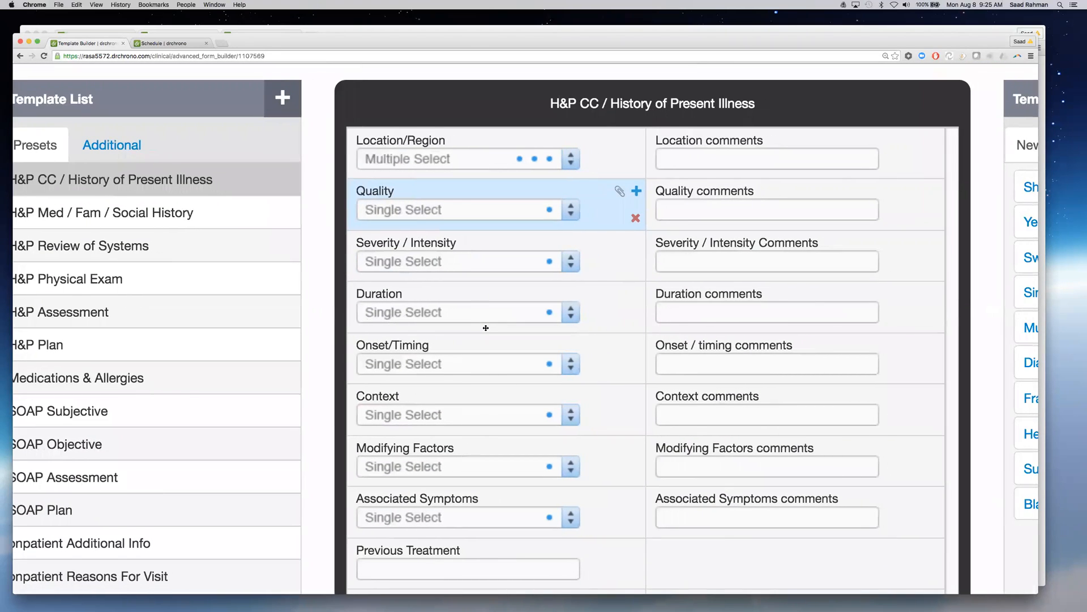
pyautogui.hscroll(-3, 486, 328)
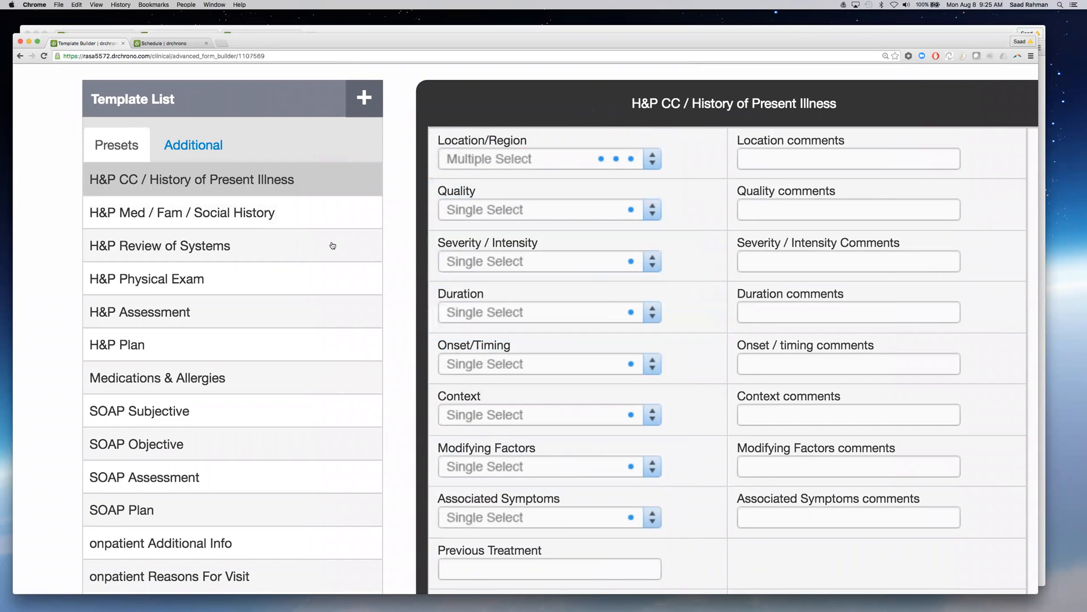
pyautogui.scroll(-1, 604, 301)
pyautogui.scroll(-3, 604, 301)
pyautogui.hscroll(5, 604, 302)
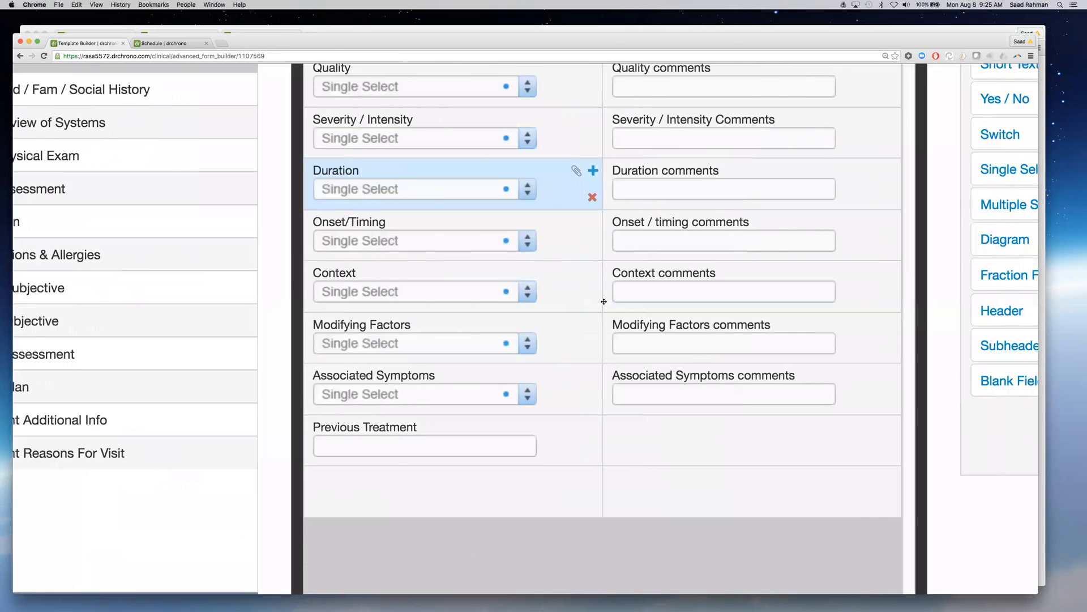
pyautogui.scroll(3, 604, 301)
pyautogui.hscroll(-4, 604, 302)
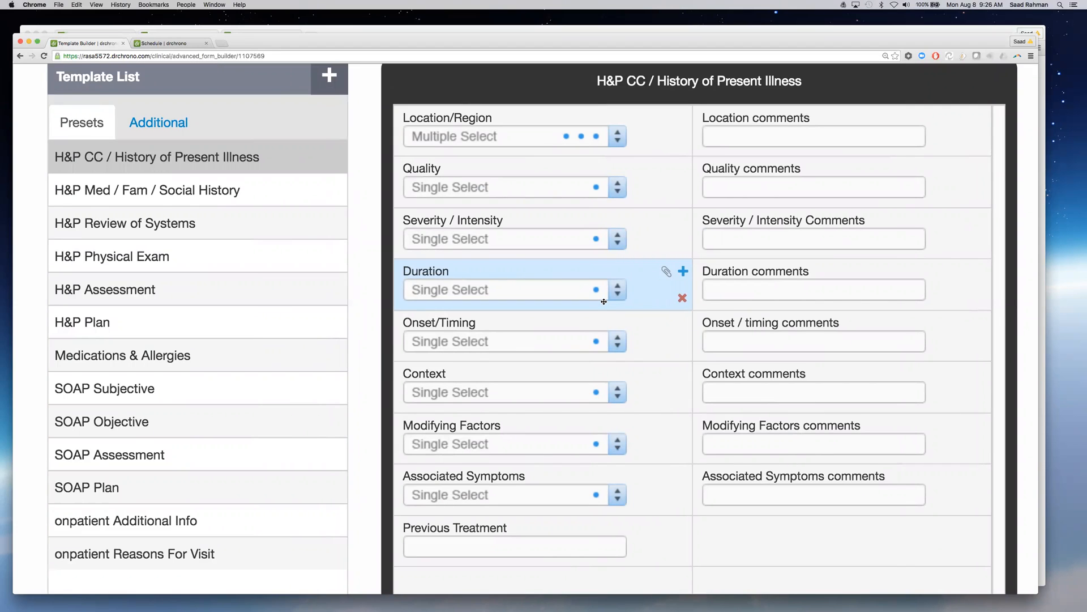
# Look through the remaining preset templates and open H&P Assessment to view its fields
pyautogui.scroll(-2, 604, 301)
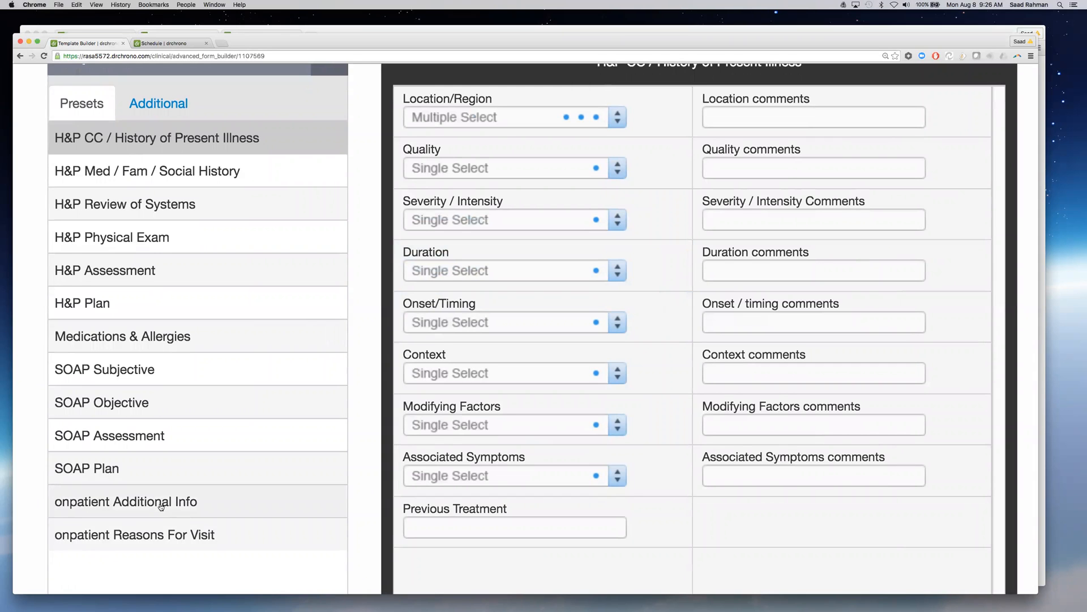
pyautogui.scroll(-3, 179, 488)
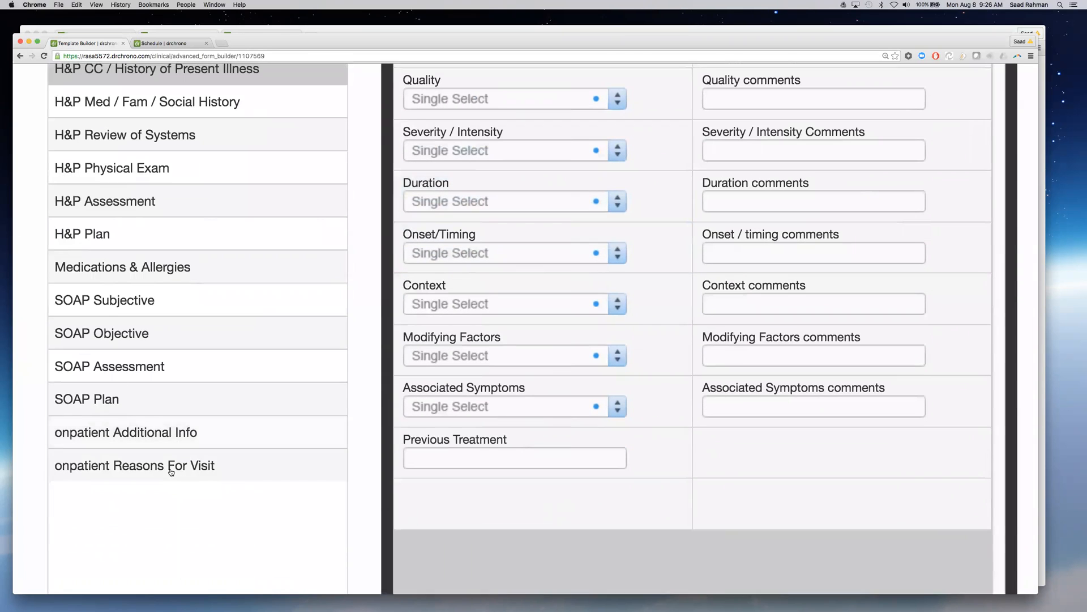
pyautogui.click(108, 202)
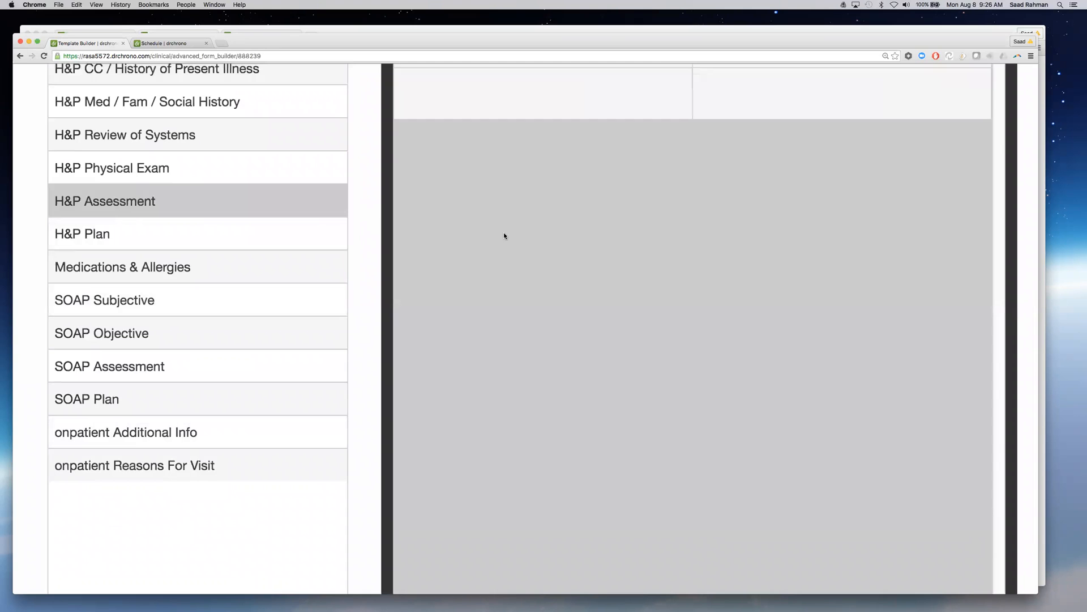
pyautogui.scroll(5, 519, 217)
# Display the additional templates and look through the whole list, including its persistent and default templates
pyautogui.click(159, 198)
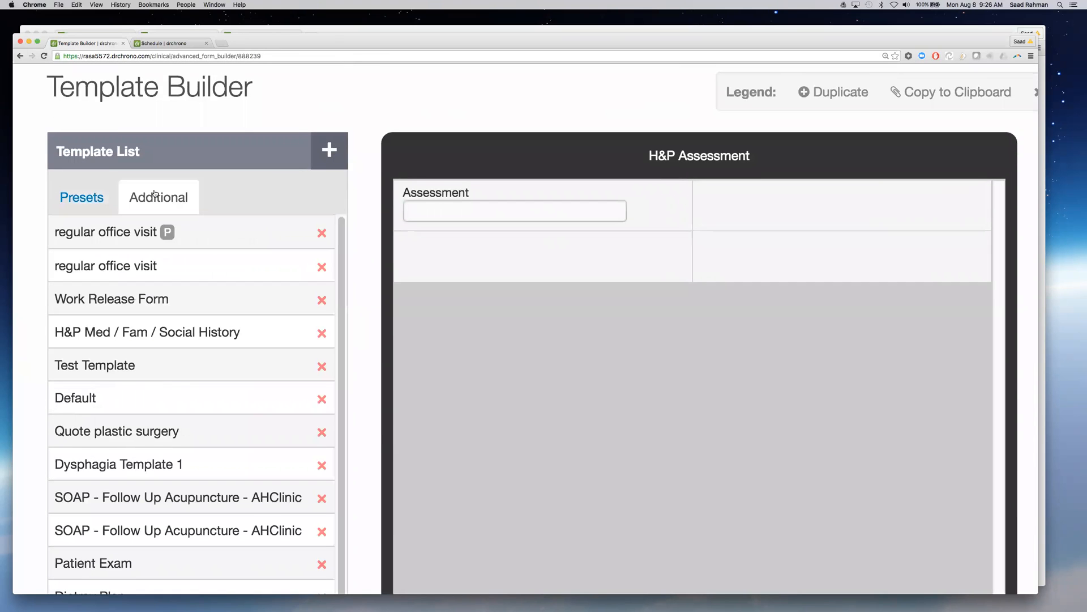
pyautogui.scroll(-10, 218, 281)
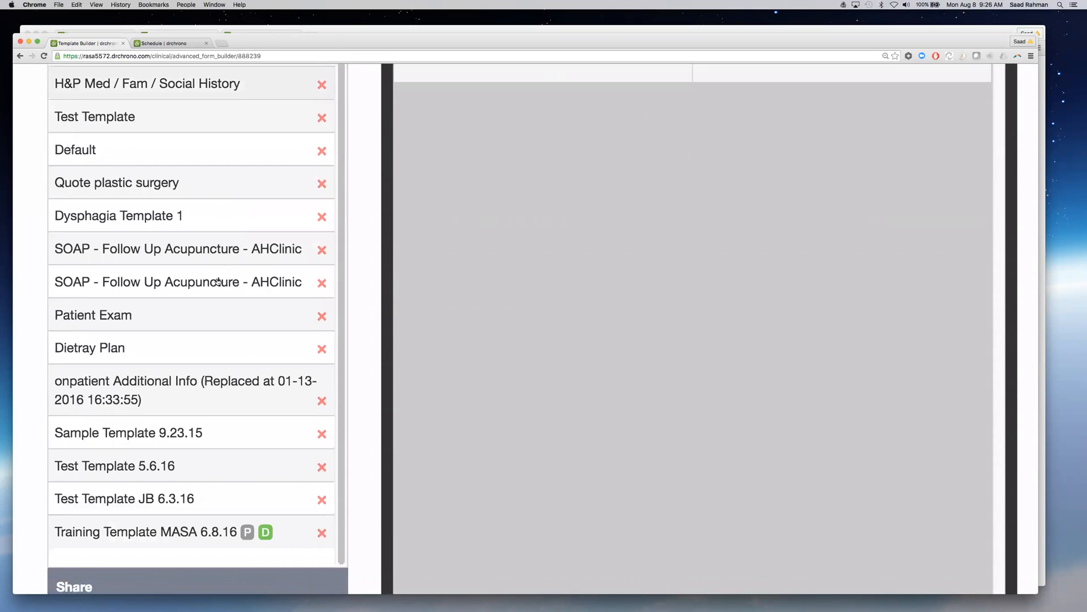
pyautogui.scroll(-2, 218, 282)
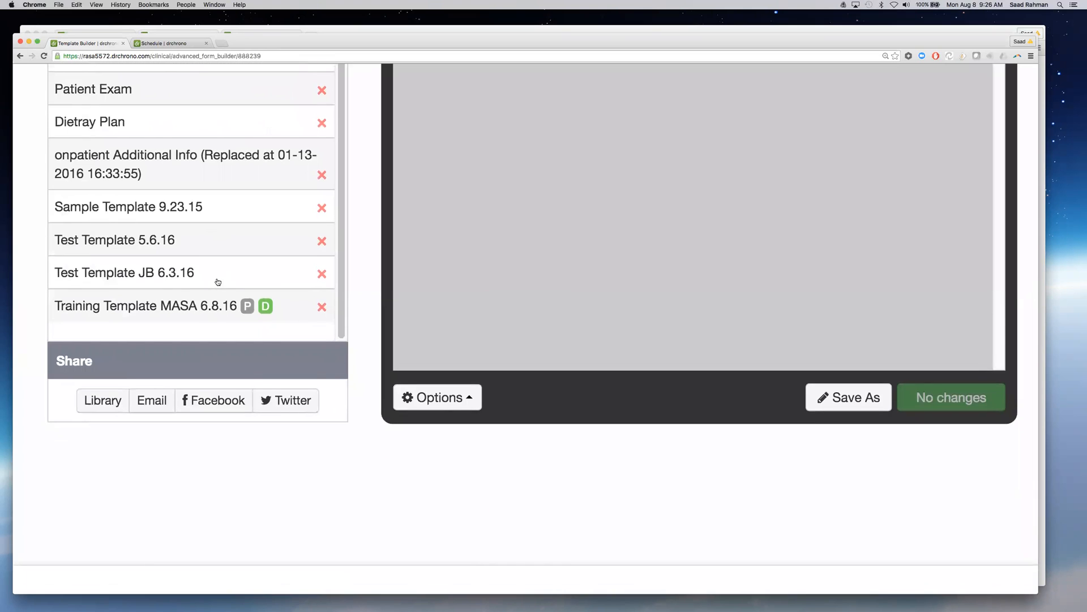
pyautogui.hscroll(1, 243, 260)
pyautogui.hscroll(-8, 246, 260)
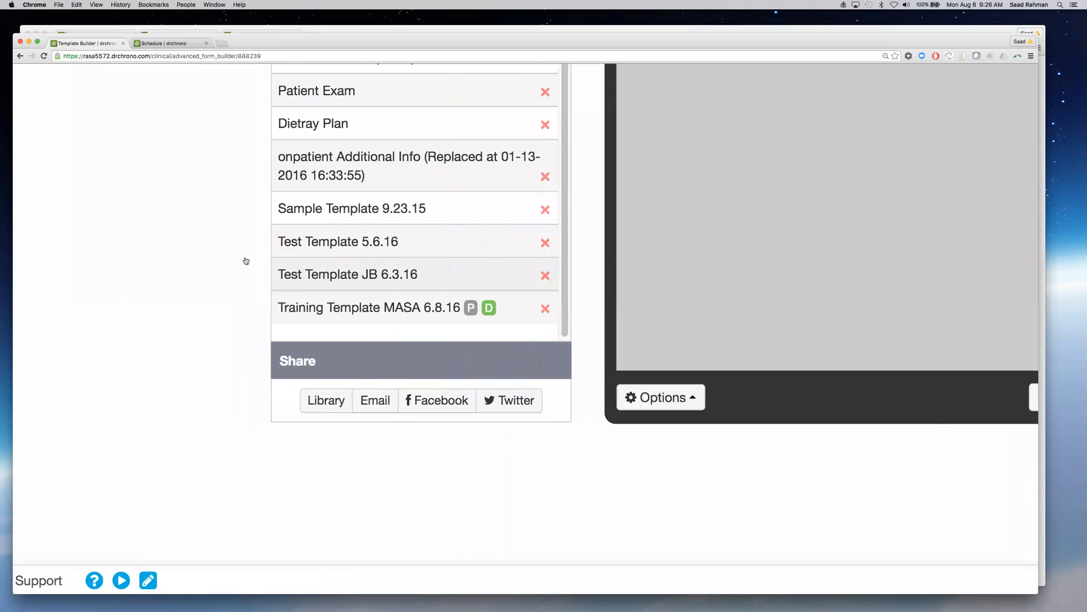
pyautogui.scroll(6, 246, 261)
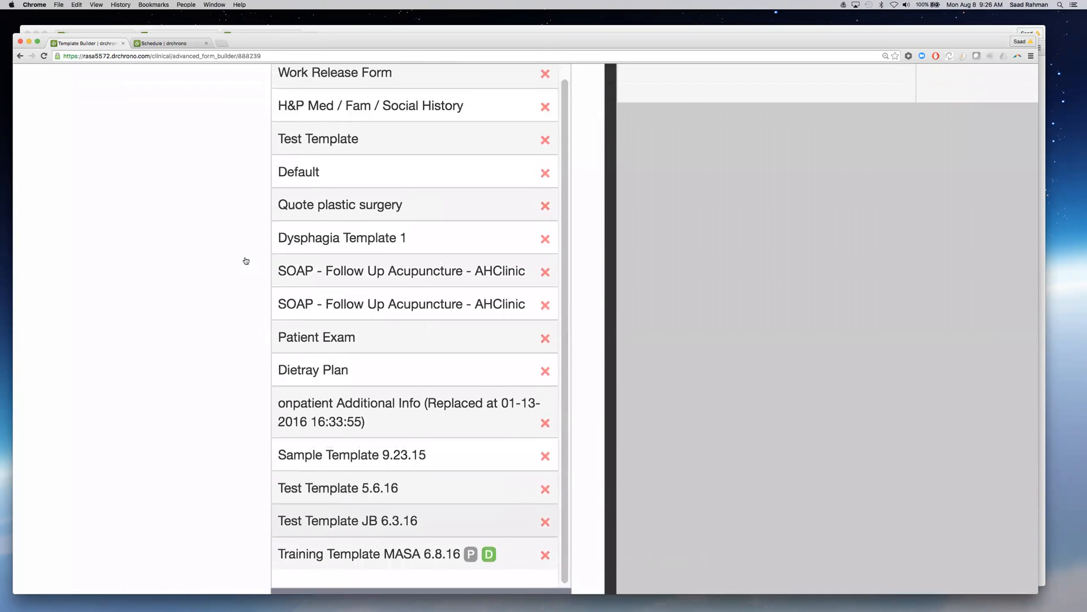
pyautogui.scroll(3, 246, 261)
pyautogui.hscroll(4, 246, 261)
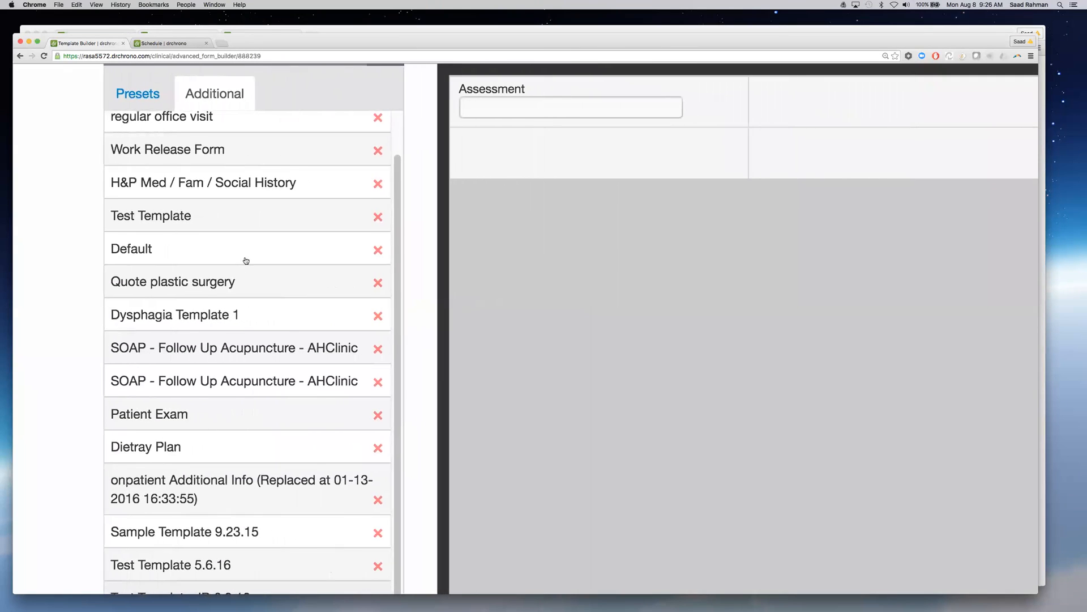
pyautogui.scroll(6, 245, 260)
pyautogui.hscroll(-7, 246, 260)
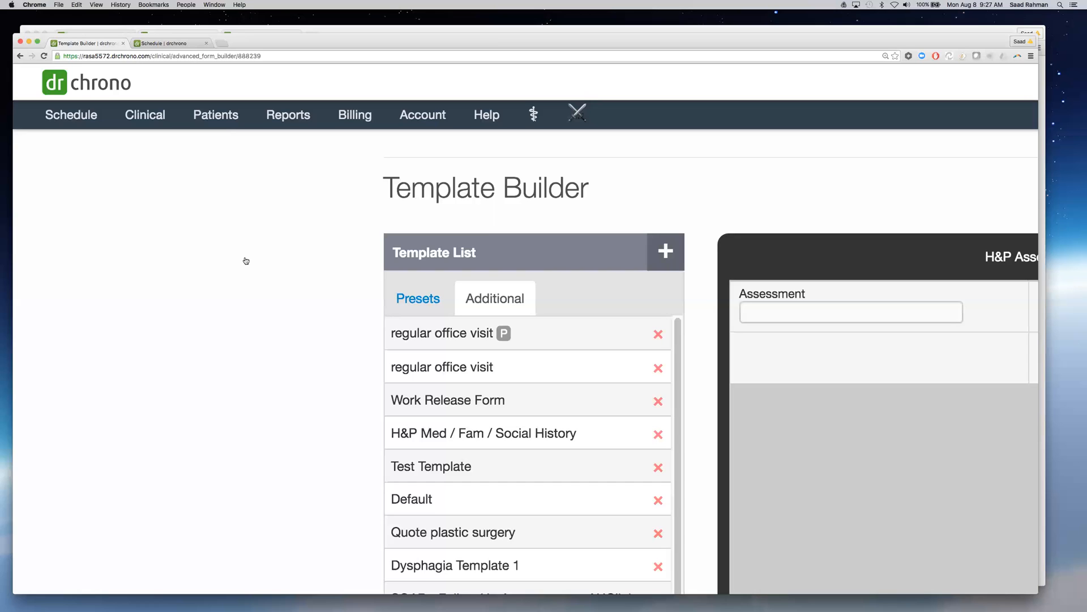
pyautogui.scroll(-3, 246, 261)
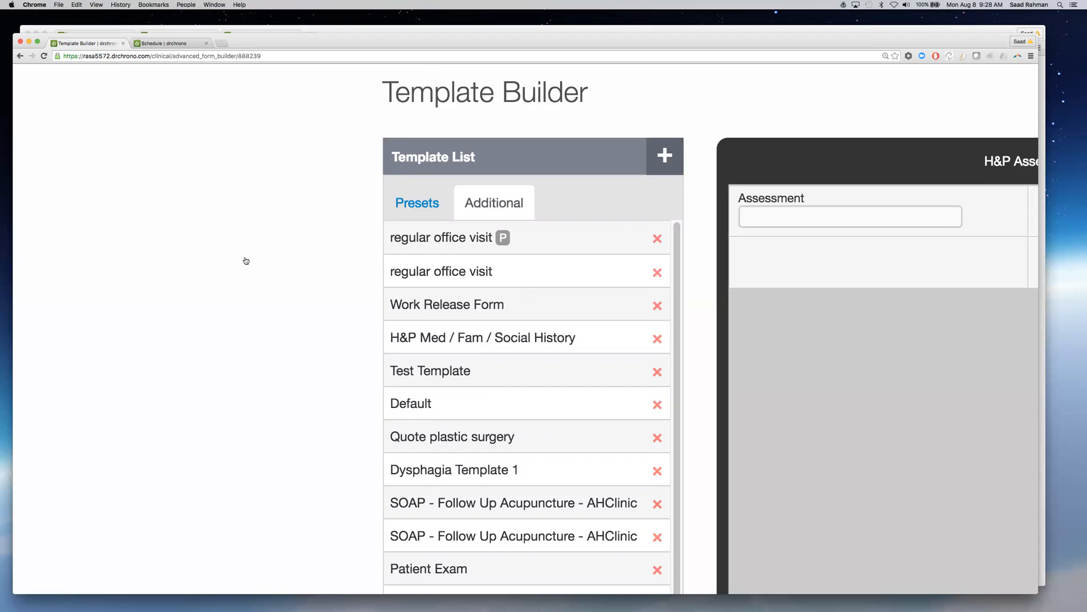
# Switch to the browser window with the ER Consult template, close its Schedule page and look over the template and its field tools
pyautogui.click(176, 44)
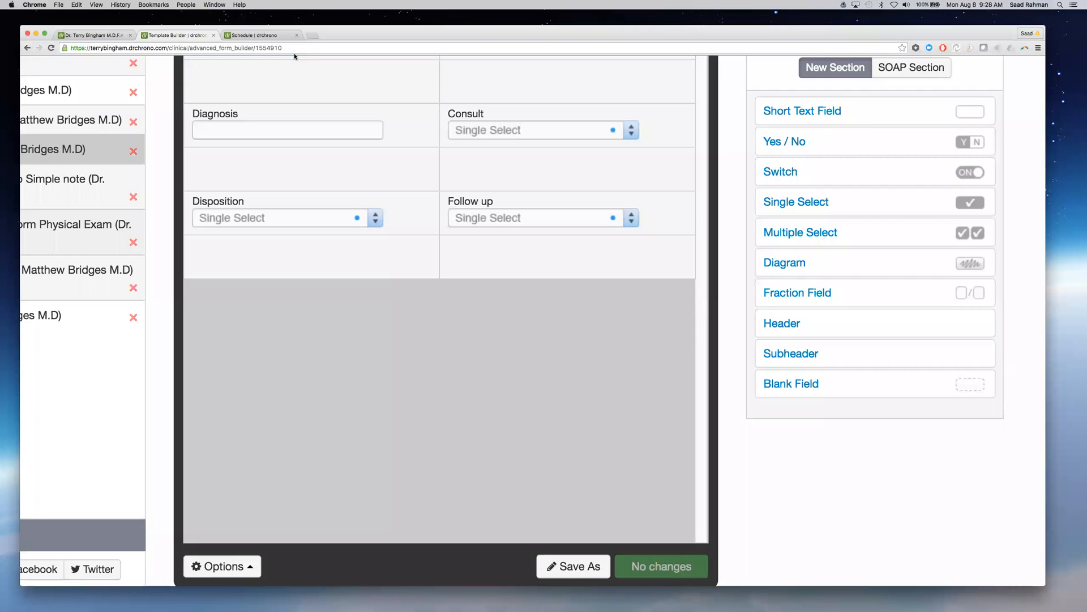
pyautogui.click(297, 35)
pyautogui.hscroll(-5, 152, 126)
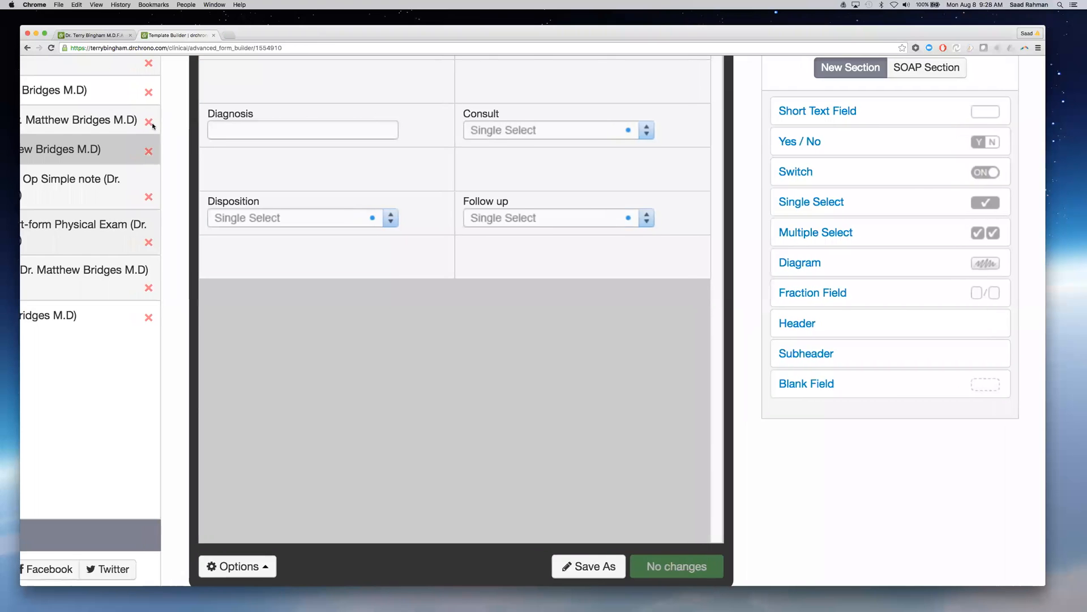
pyautogui.scroll(3, 153, 126)
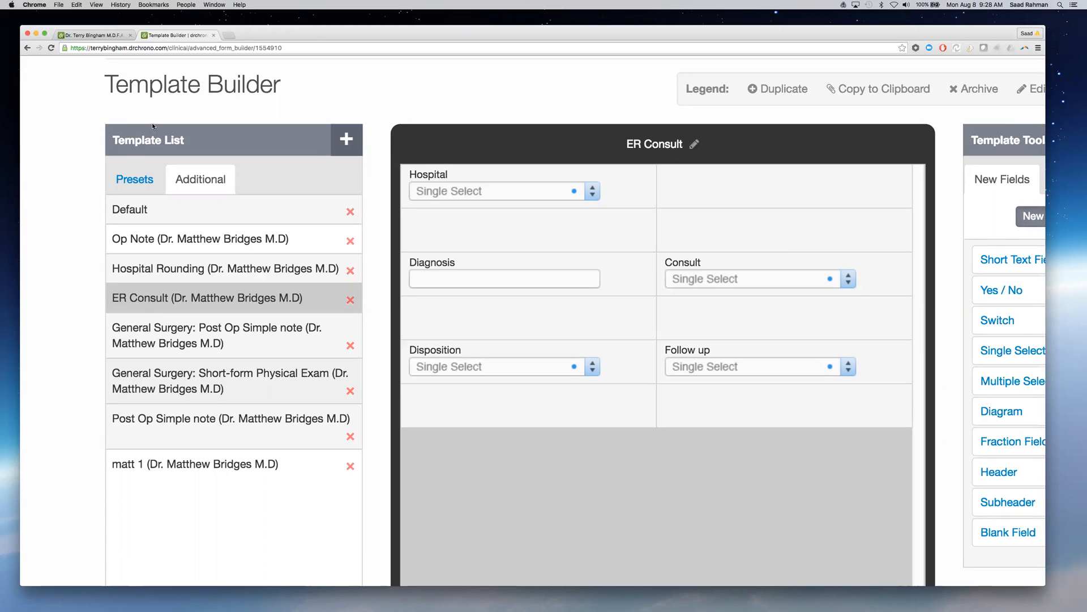
pyautogui.hscroll(10, 152, 125)
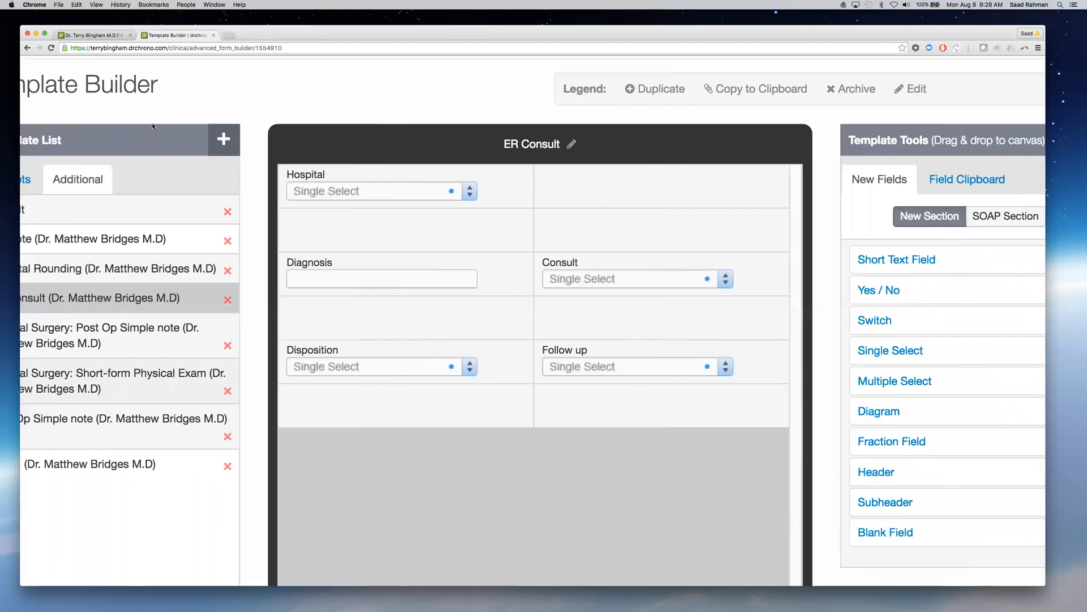
pyautogui.scroll(3, 656, 152)
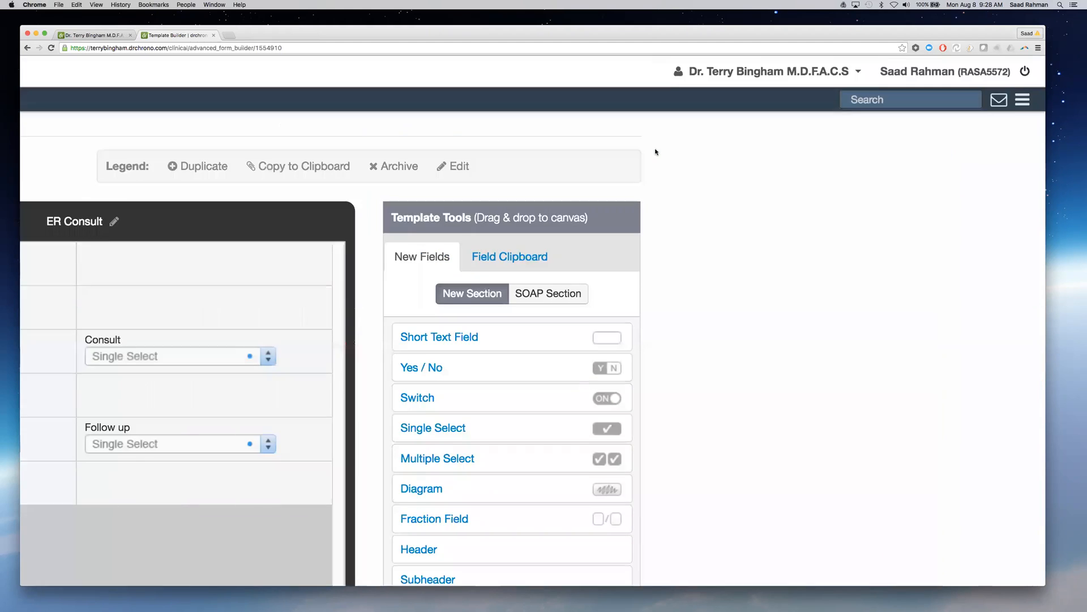
# Open the message center and examine the incoming messages and the available message categories
pyautogui.click(1001, 102)
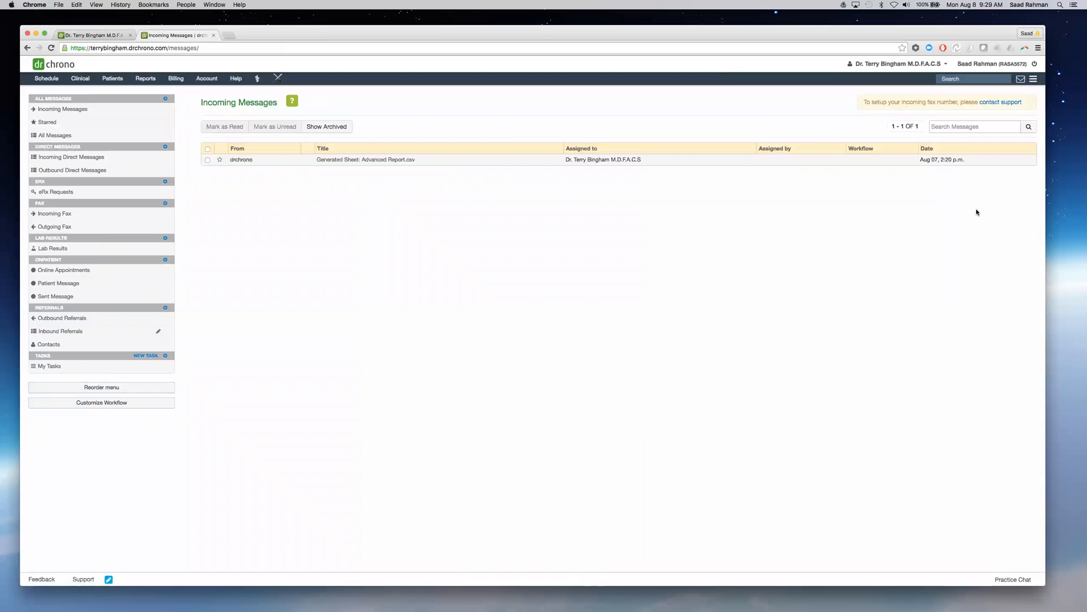
pyautogui.scroll(5, 977, 213)
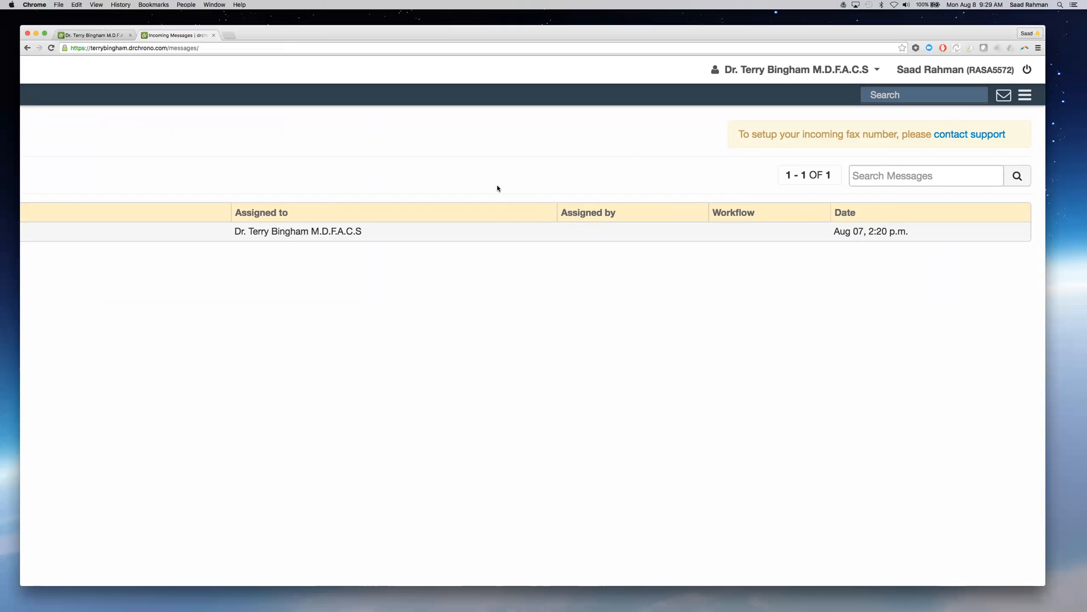
pyautogui.click(1009, 102)
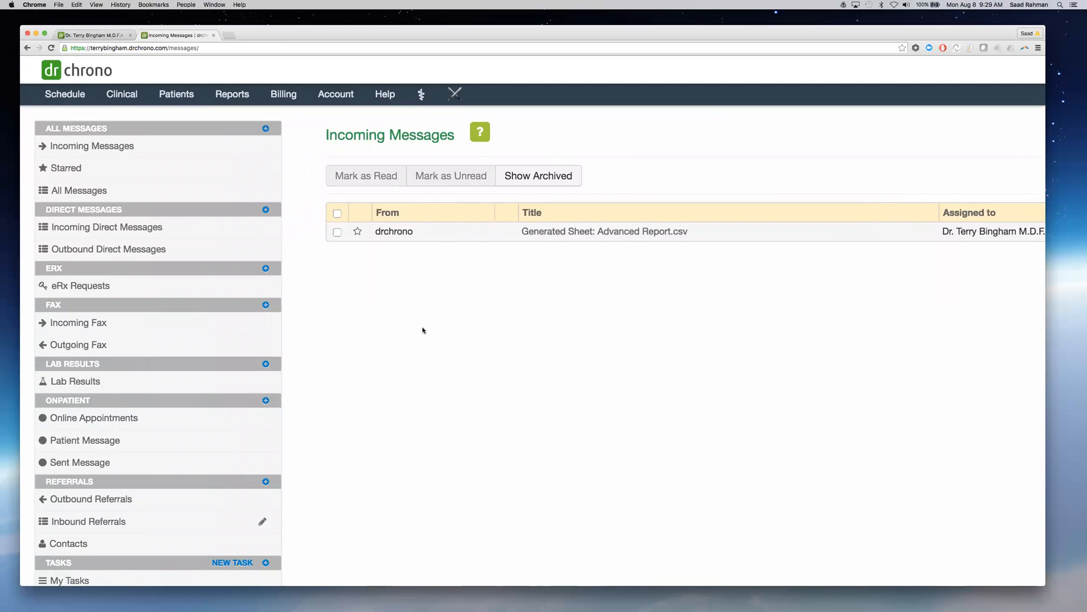
pyautogui.scroll(-1, 423, 330)
pyautogui.scroll(-4, 423, 330)
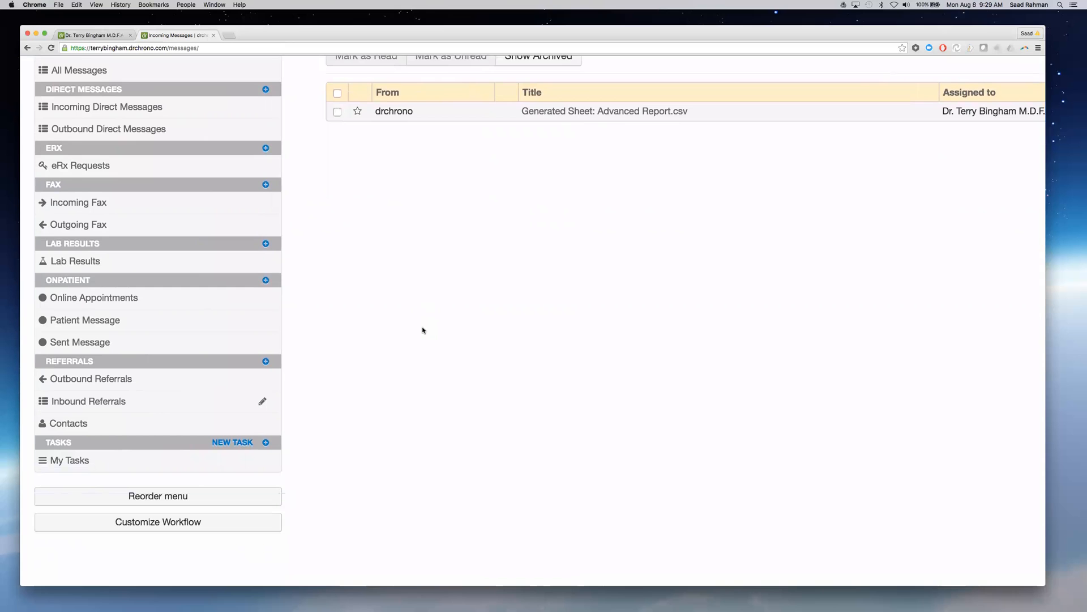
pyautogui.scroll(5, 422, 330)
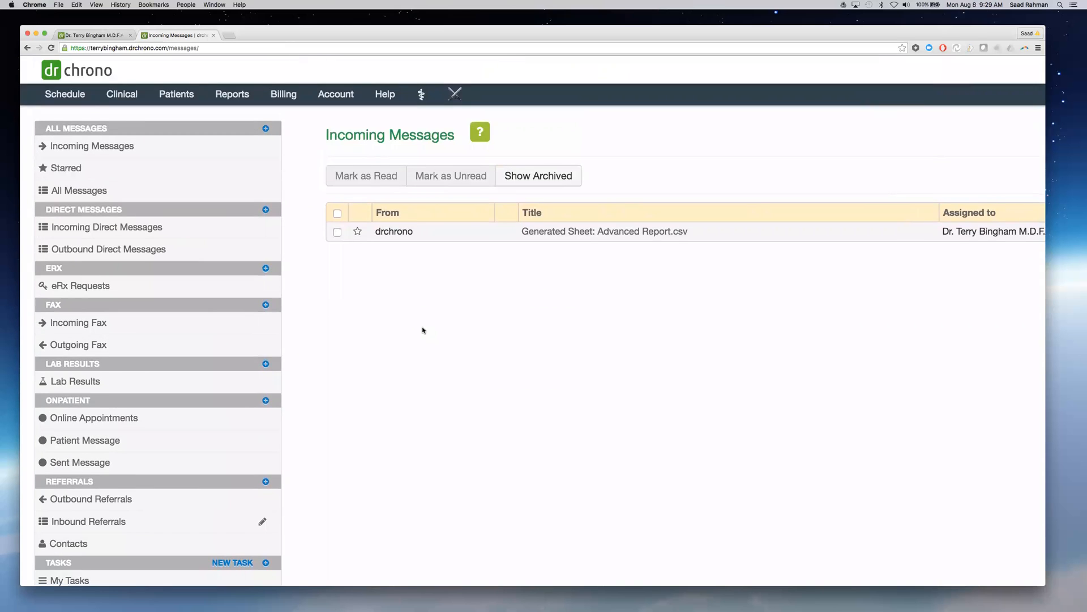
# Open a new browser window, shrink it to a small size and move it away from the incoming messages page
pyautogui.hscroll(8, 422, 331)
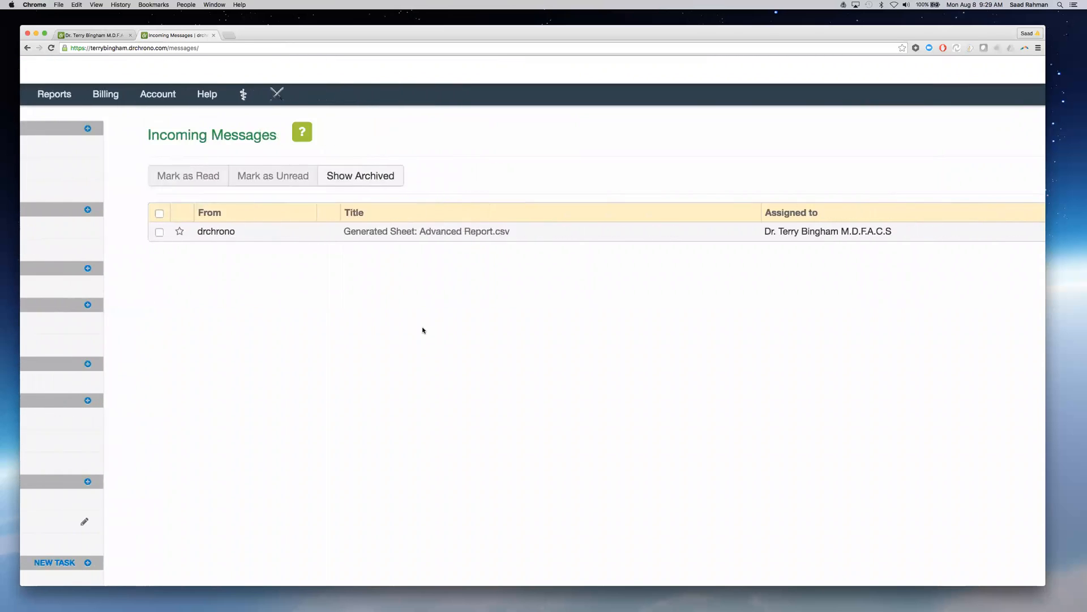
pyautogui.hscroll(10, 423, 331)
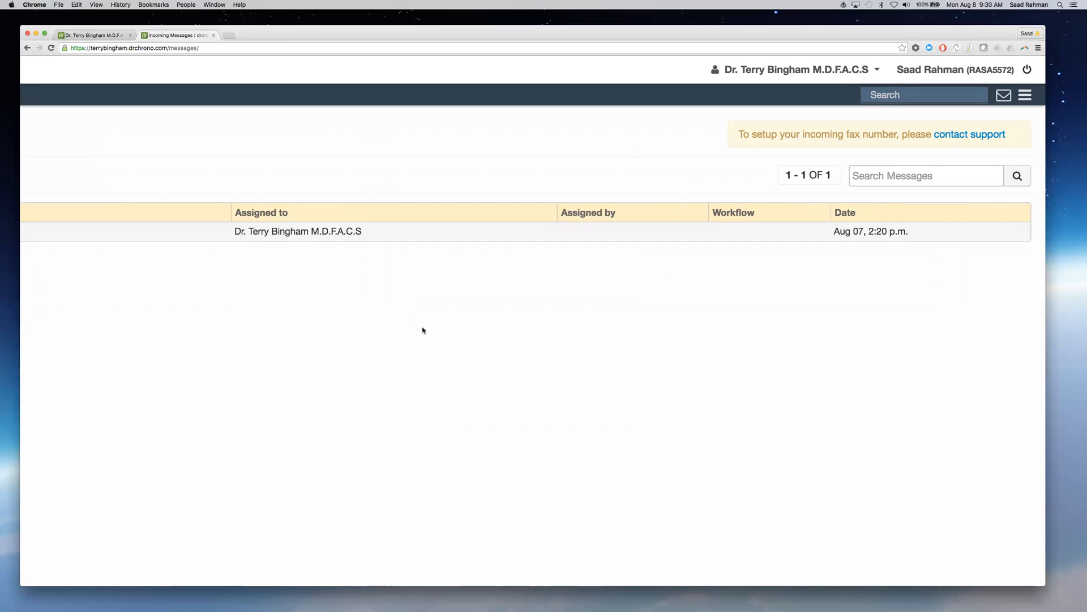
pyautogui.press('super+n')
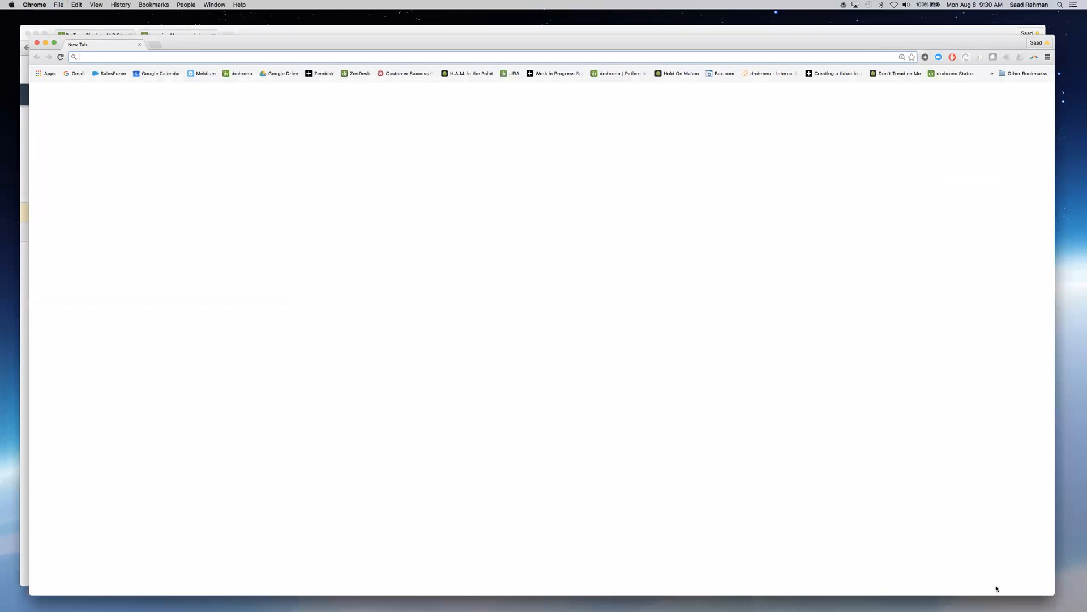
pyautogui.moveTo(1051, 592); pyautogui.dragTo(337, 253)
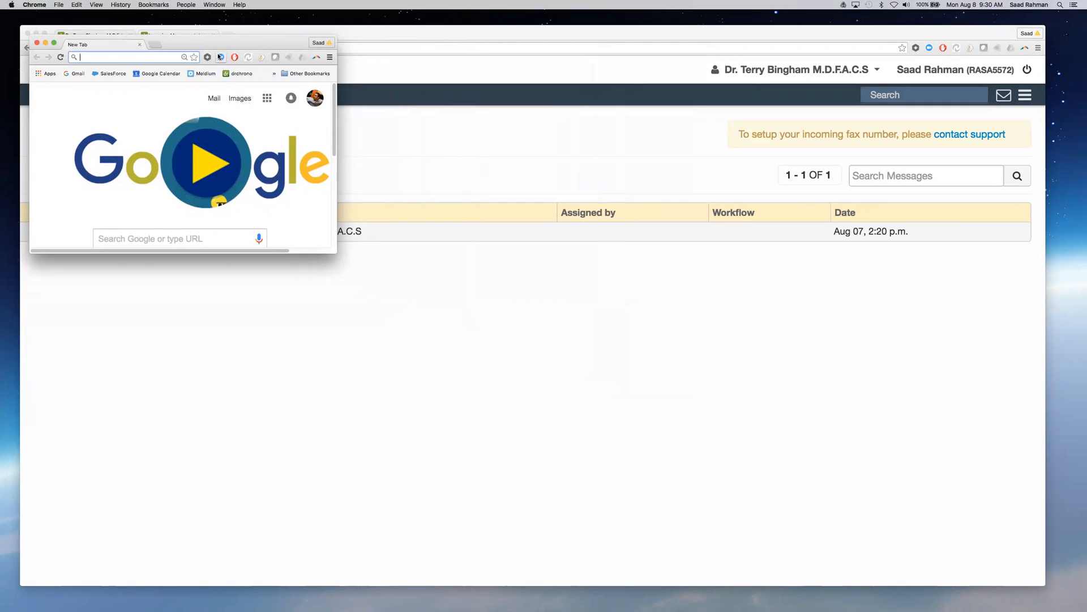
pyautogui.moveTo(211, 40); pyautogui.dragTo(0, 167)
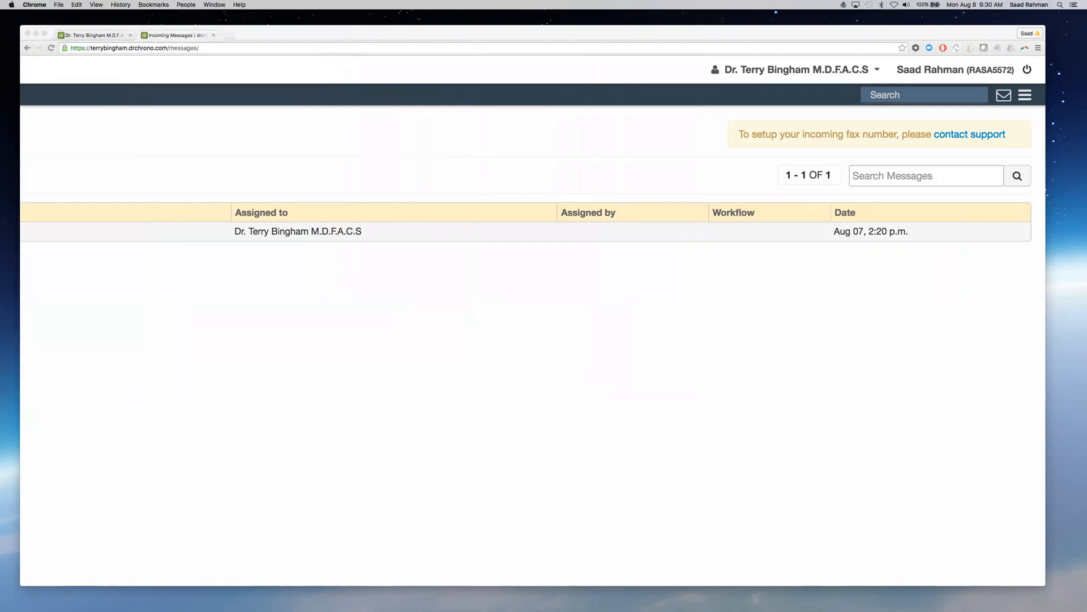
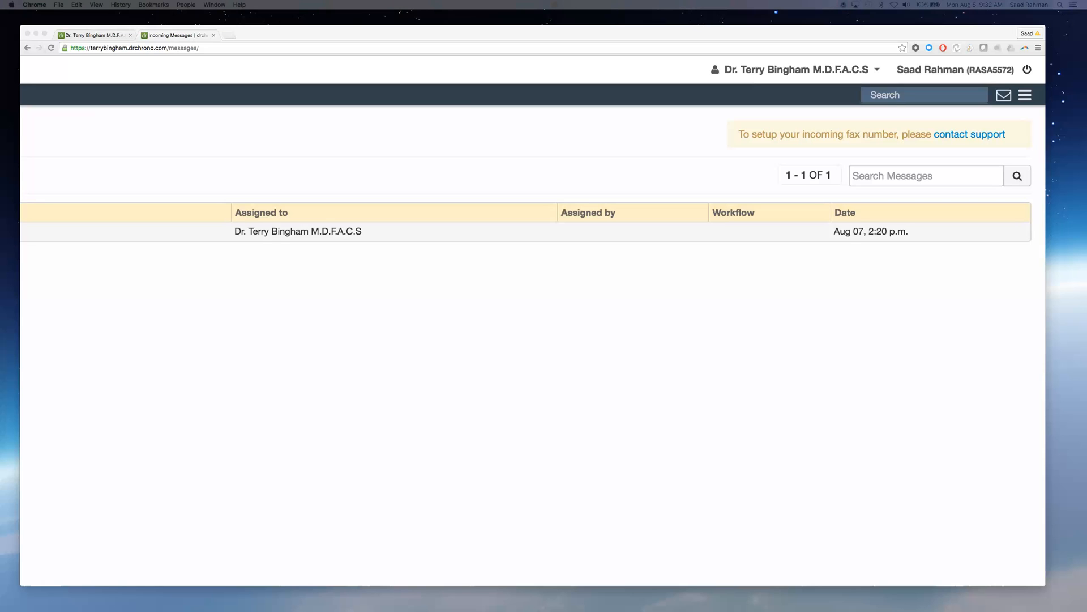
# Open the schedule, look over both doctors' appointments for August 8, 2016, and return to the message center
pyautogui.hscroll(-10, 80, 108)
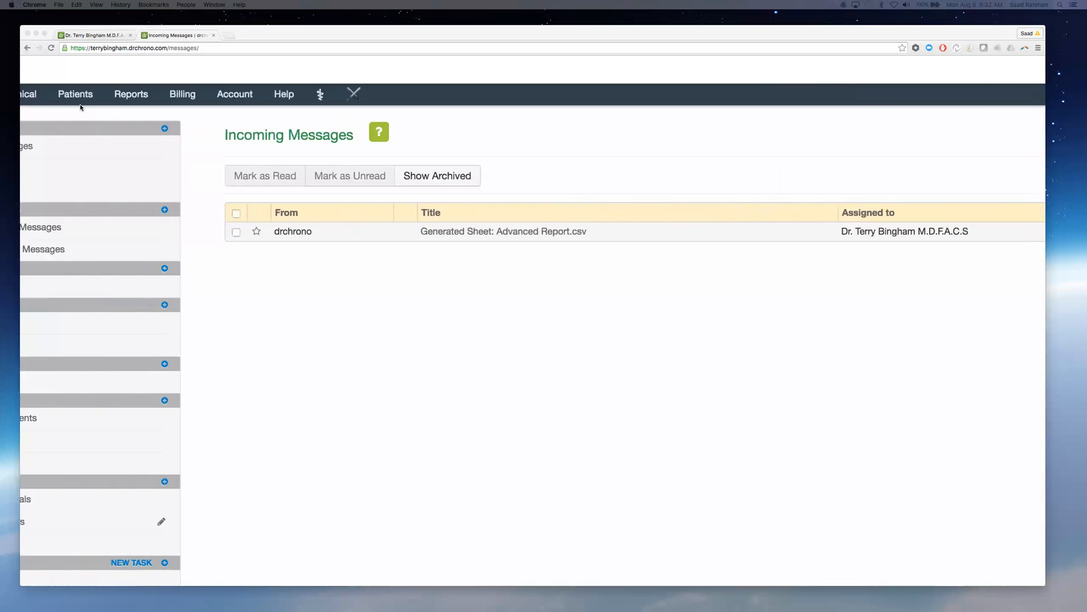
pyautogui.click(70, 96)
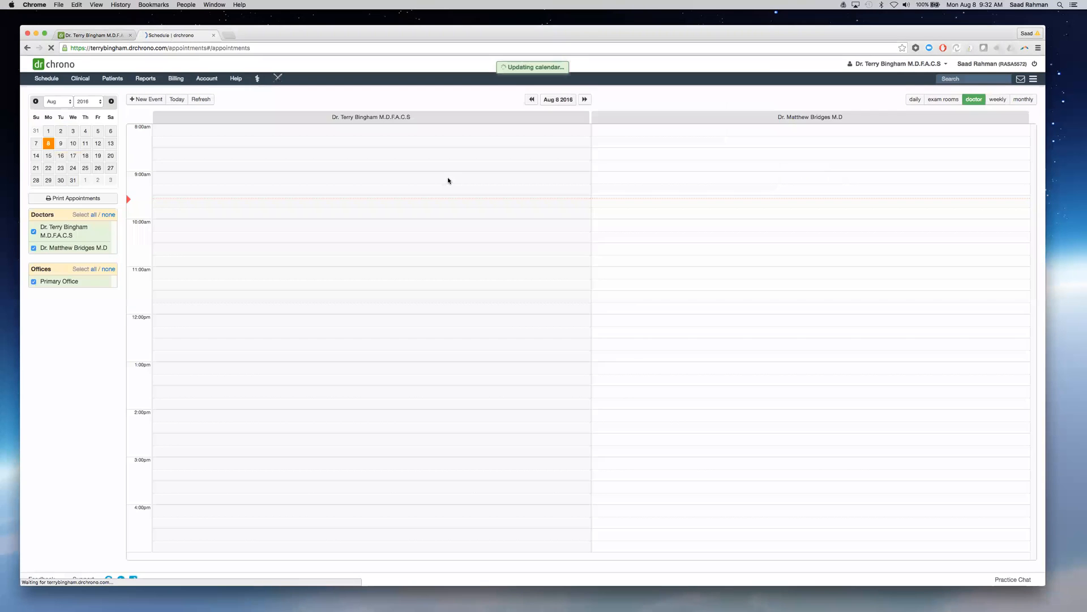
pyautogui.scroll(3, 447, 177)
pyautogui.hscroll(4, 447, 177)
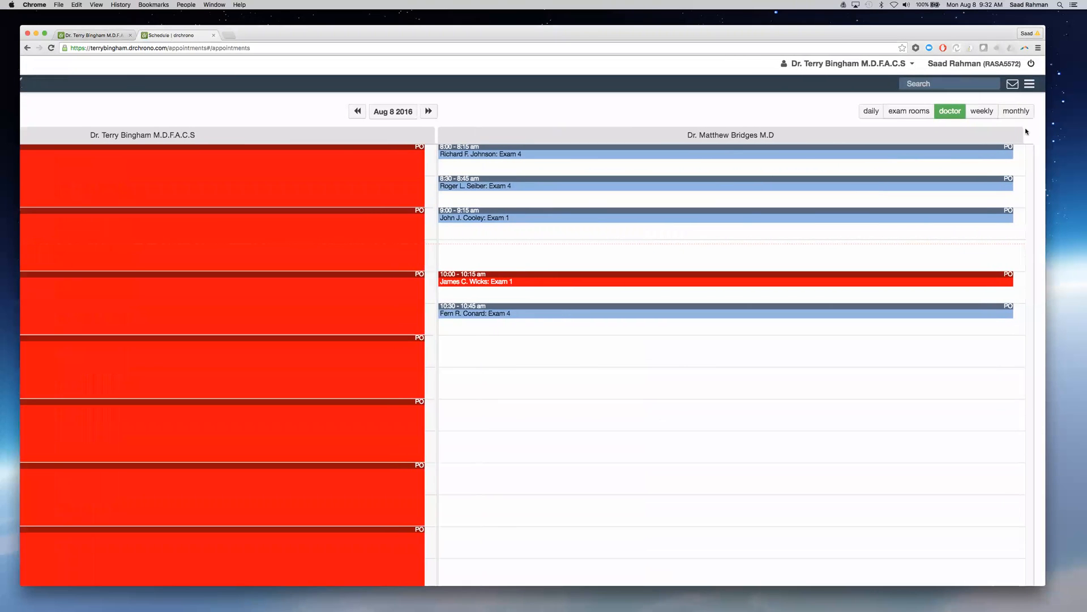
pyautogui.click(1013, 85)
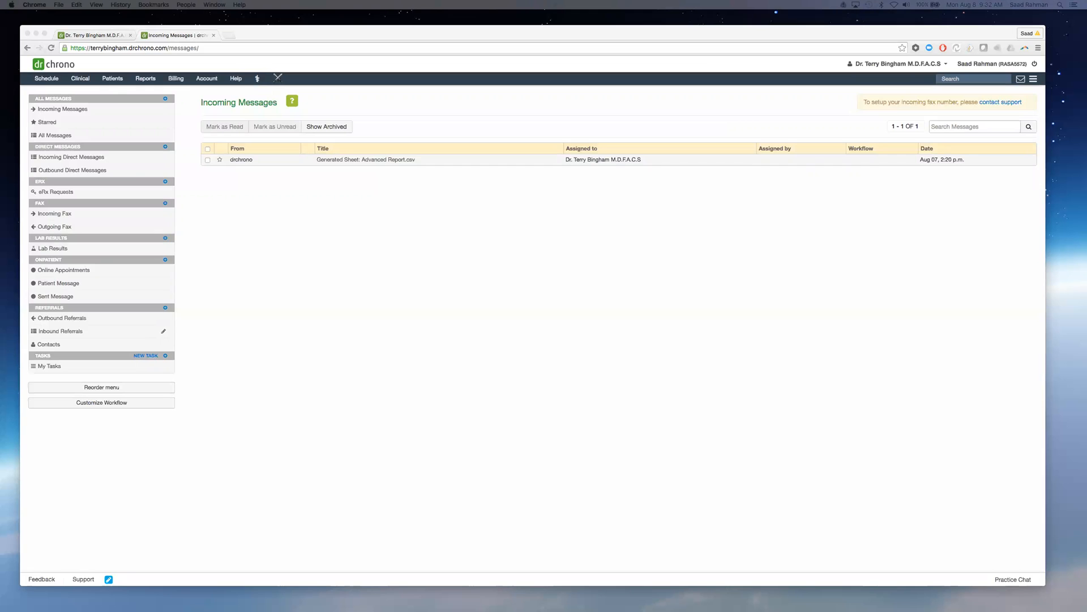
# Show the schedule for August 4, 2016 and search the page for the patient's last name
pyautogui.click(51, 101)
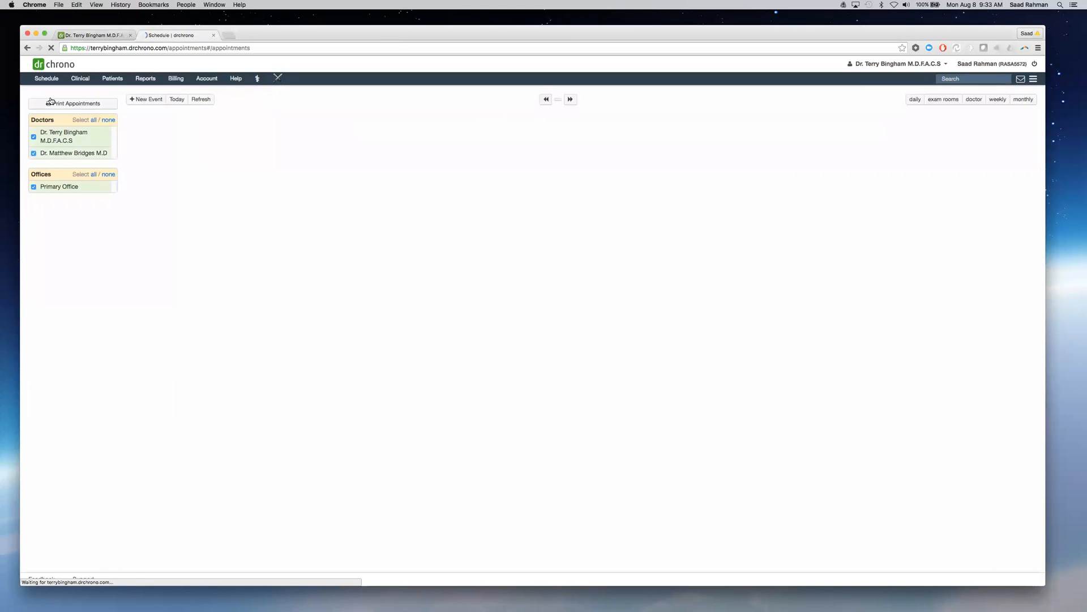
pyautogui.click(86, 133)
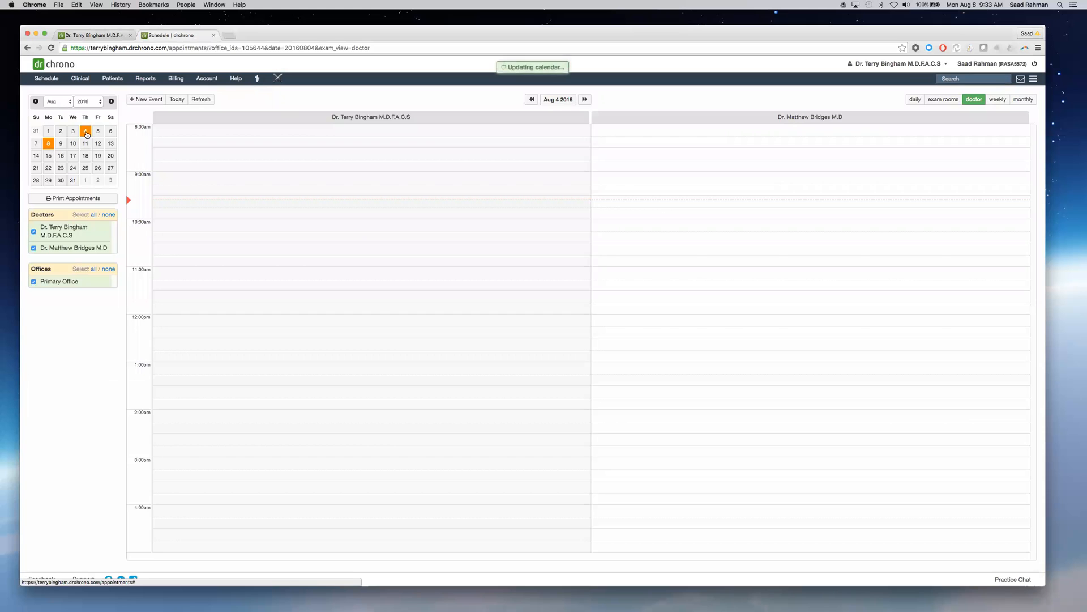
pyautogui.moveTo(338, 262)
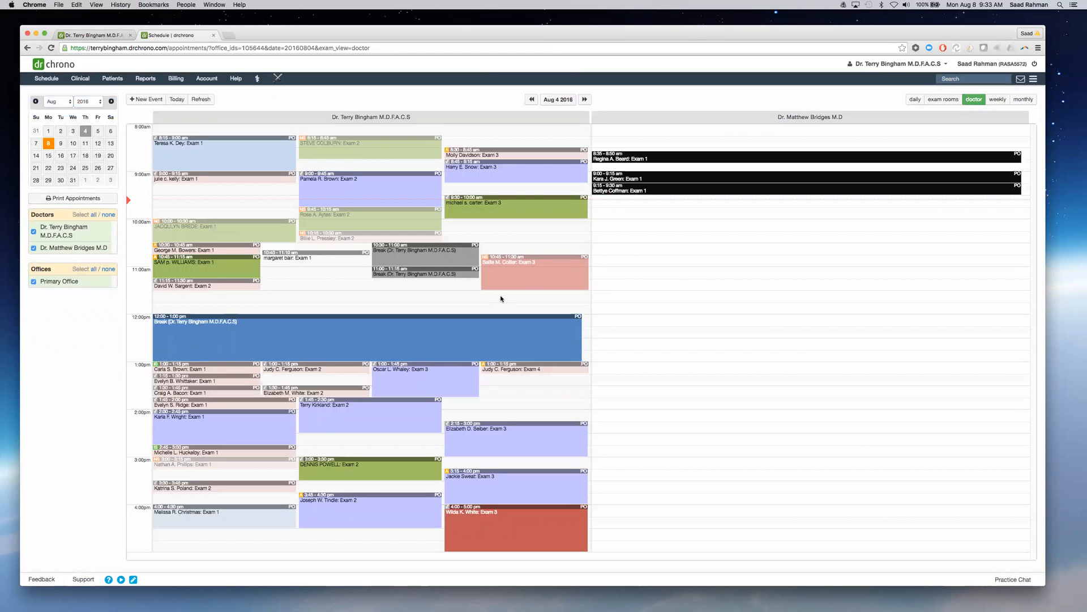
pyautogui.press('super+f')
pyautogui.write('white')
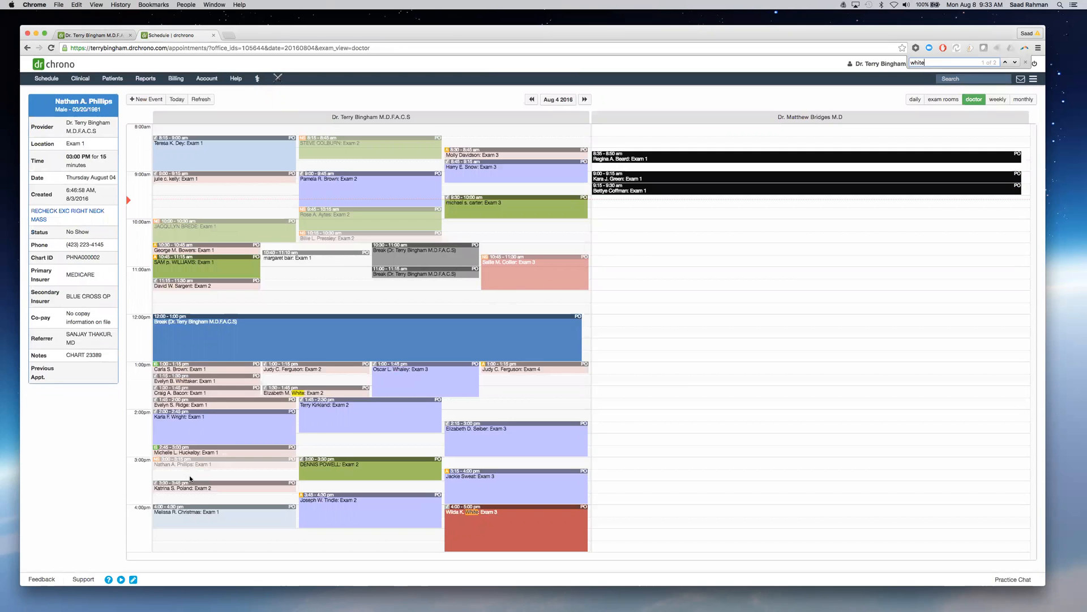
# Open the clinical note of the matching 4:00 pm appointment in Exam 3 and show its additional templates
pyautogui.click(484, 520)
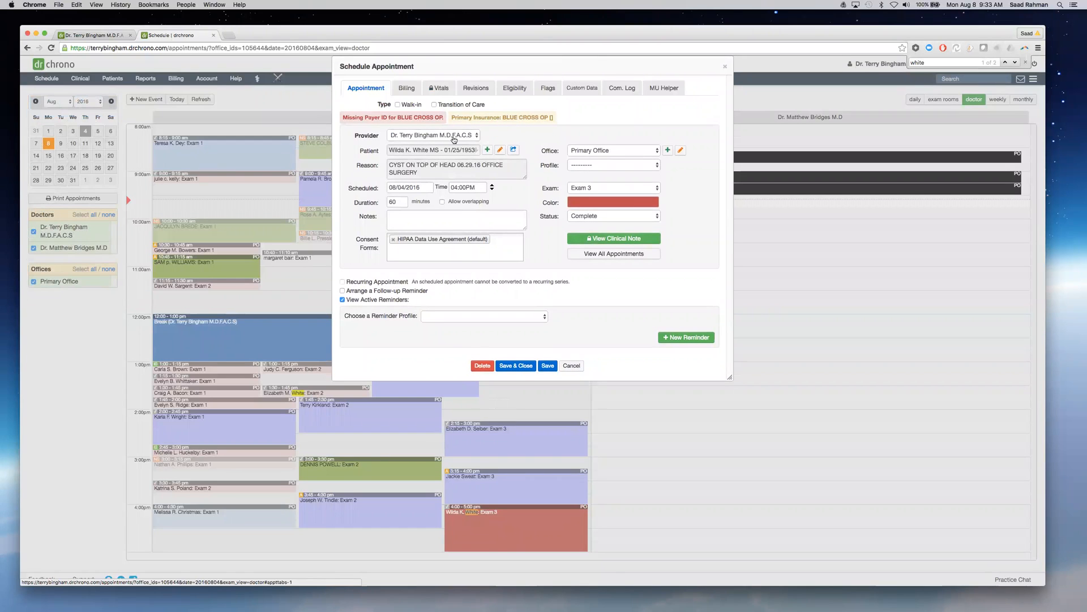
pyautogui.click(626, 242)
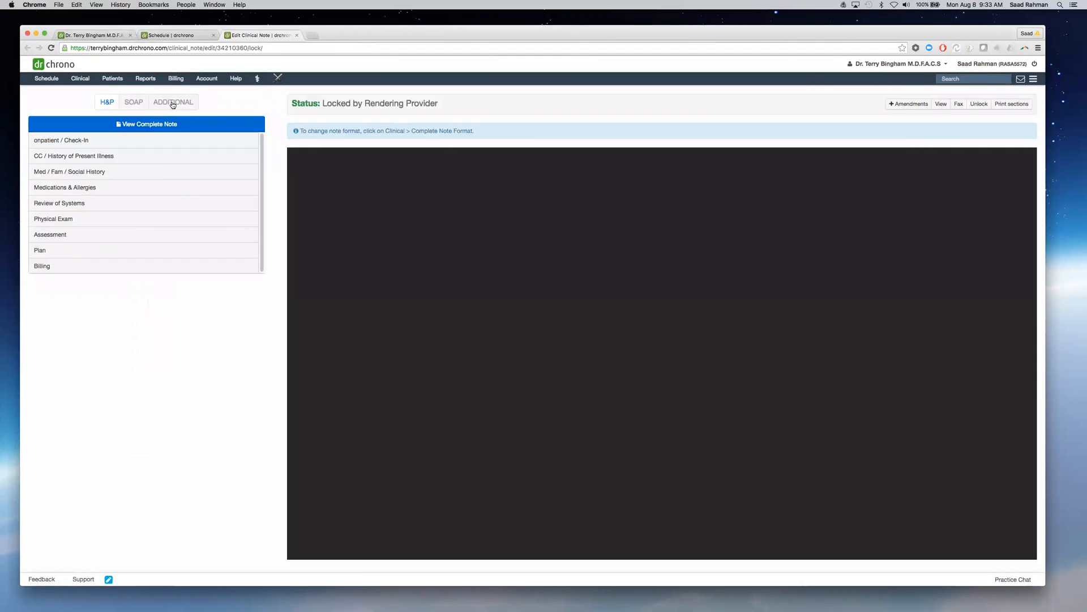
pyautogui.click(173, 103)
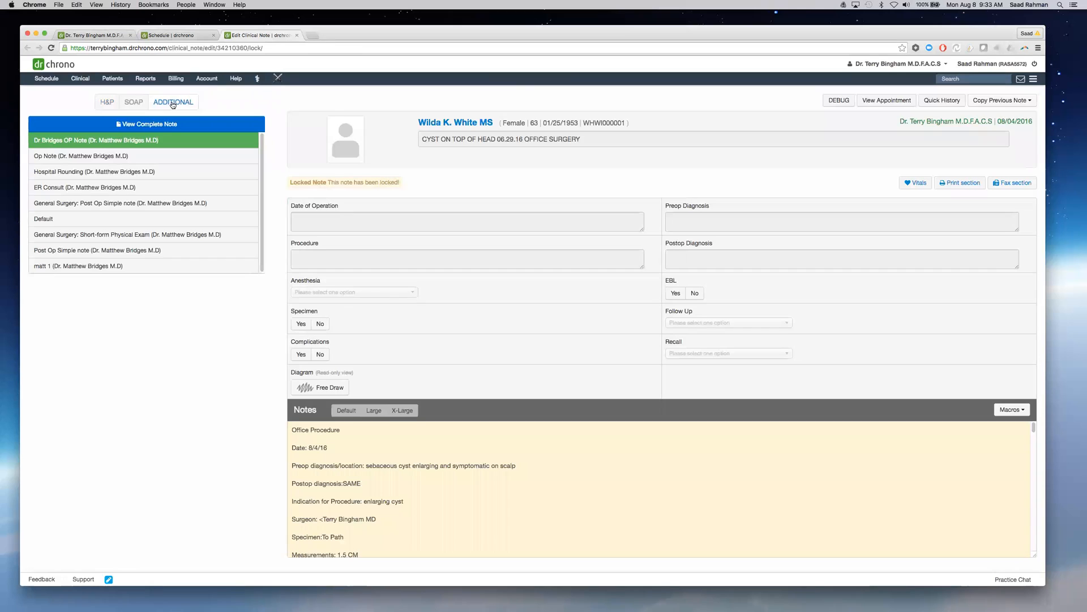
# View the complete clinical note and read through its pages, especially the OP Note section
pyautogui.click(165, 126)
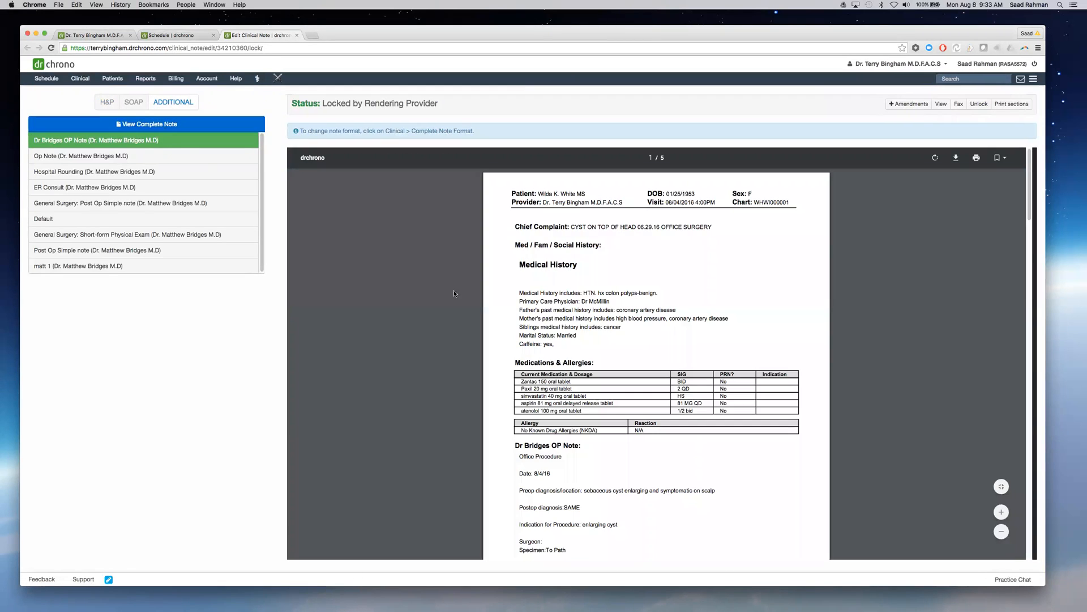
pyautogui.scroll(-5, 551, 319)
pyautogui.scroll(-5, 551, 318)
pyautogui.scroll(5, 551, 333)
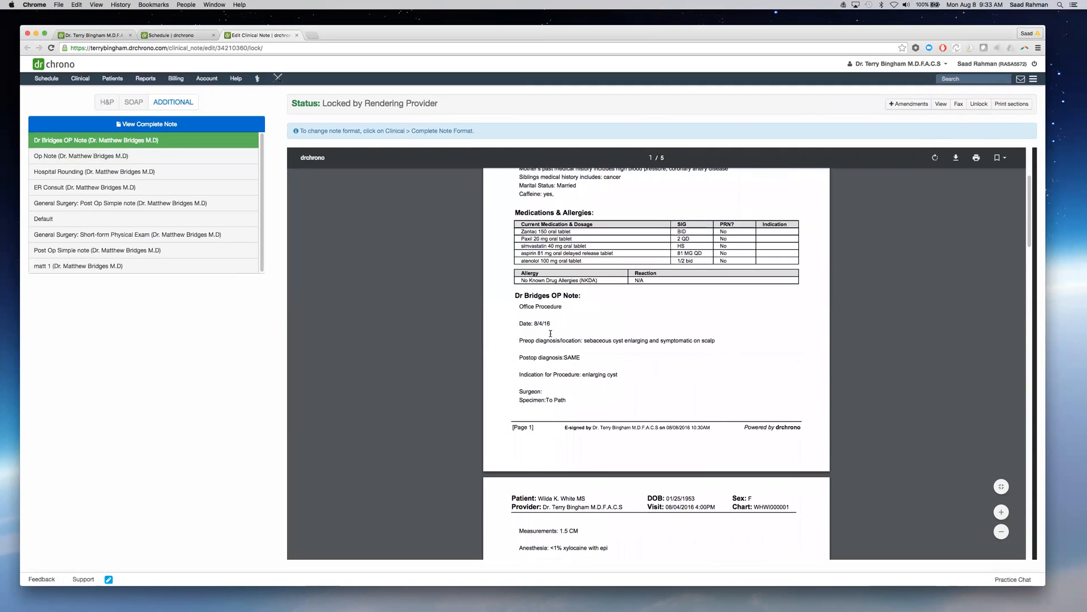
pyautogui.scroll(-15, 550, 333)
pyautogui.scroll(-20, 542, 292)
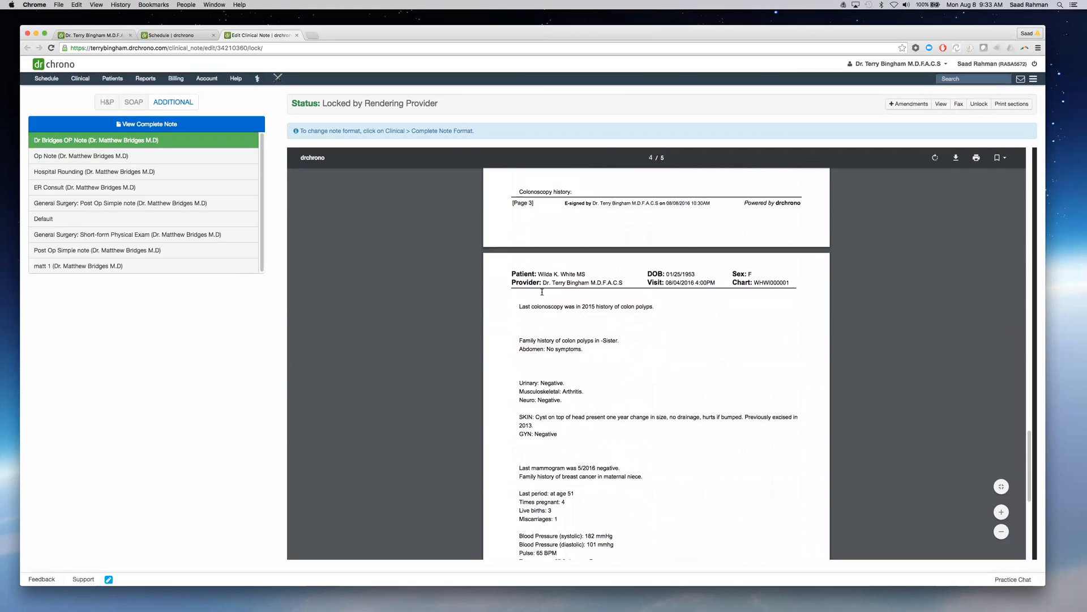
pyautogui.scroll(20, 542, 291)
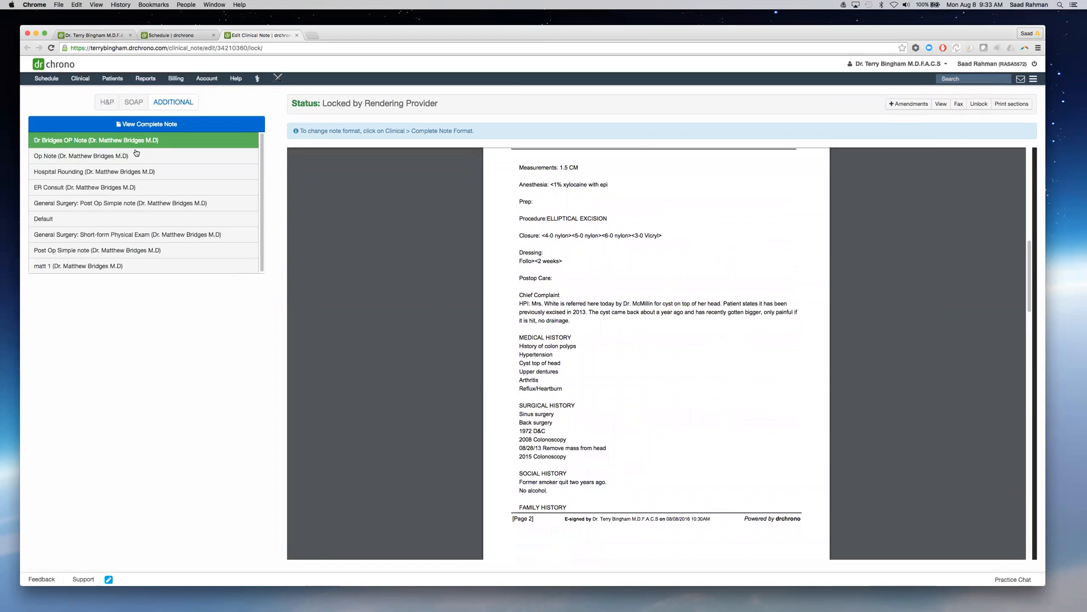
pyautogui.scroll(5, 517, 272)
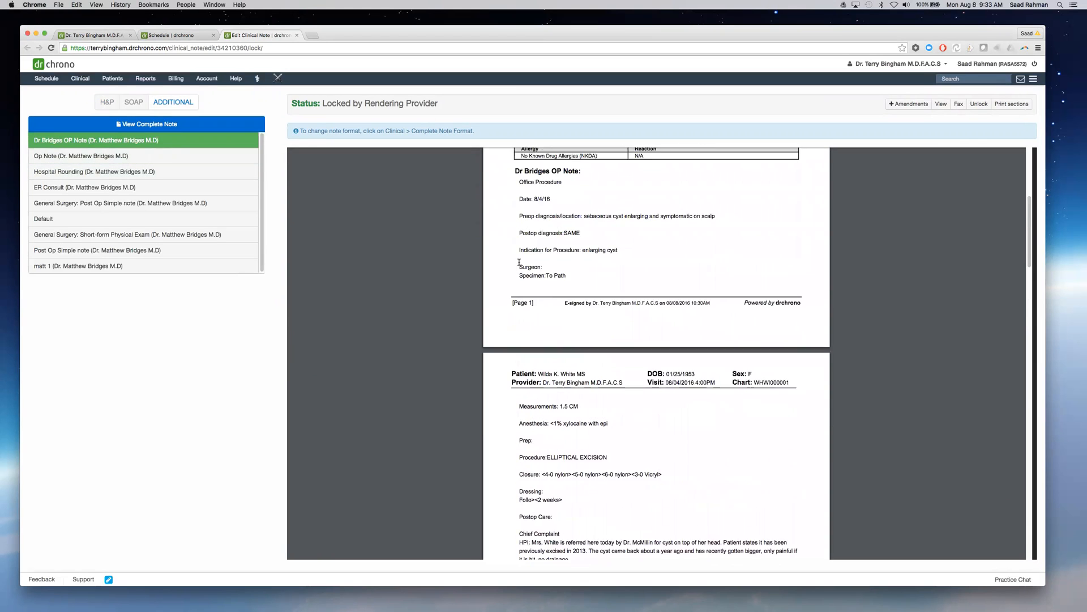
pyautogui.scroll(2, 519, 262)
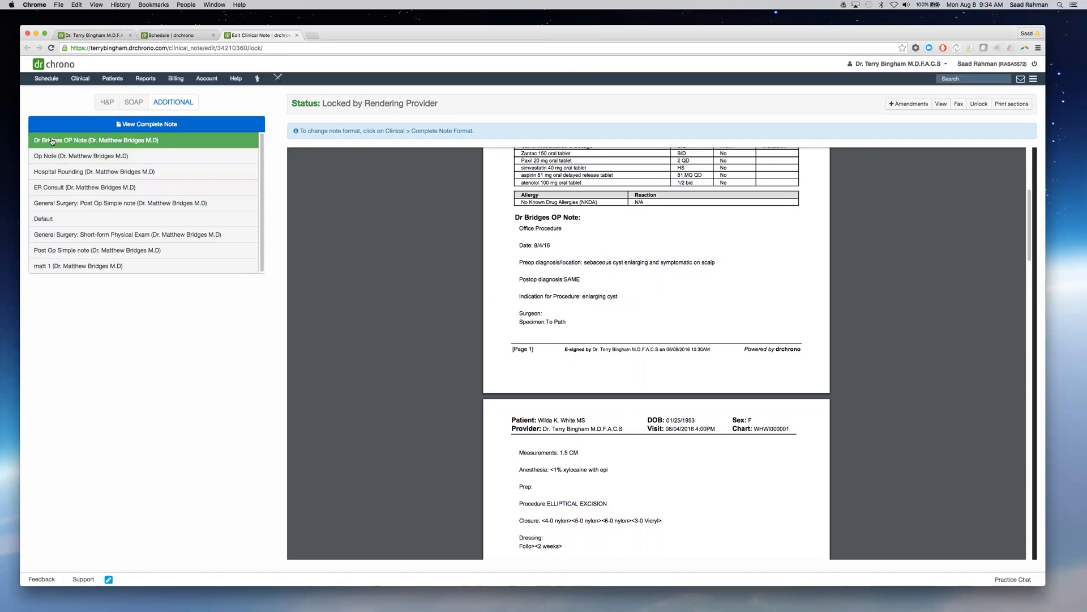
# Check the schedule page briefly, then look at the OP Note template's fields and notes in the clinical note
pyautogui.click(191, 37)
pyautogui.click(277, 37)
pyautogui.click(126, 125)
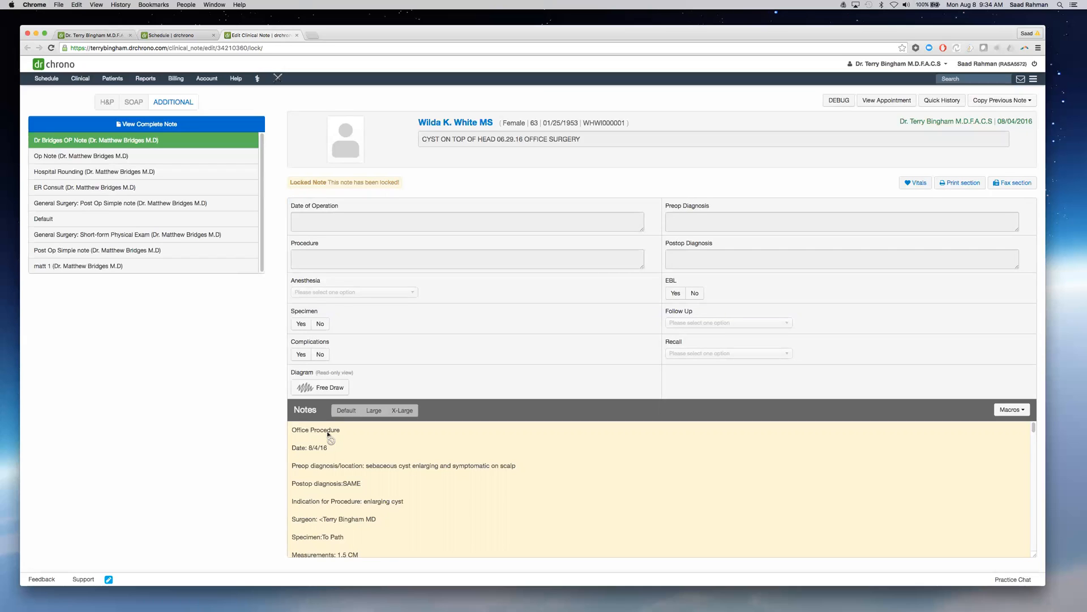
# Return to the schedule, view the appointment's billing details and close the appointment without saving
pyautogui.click(178, 35)
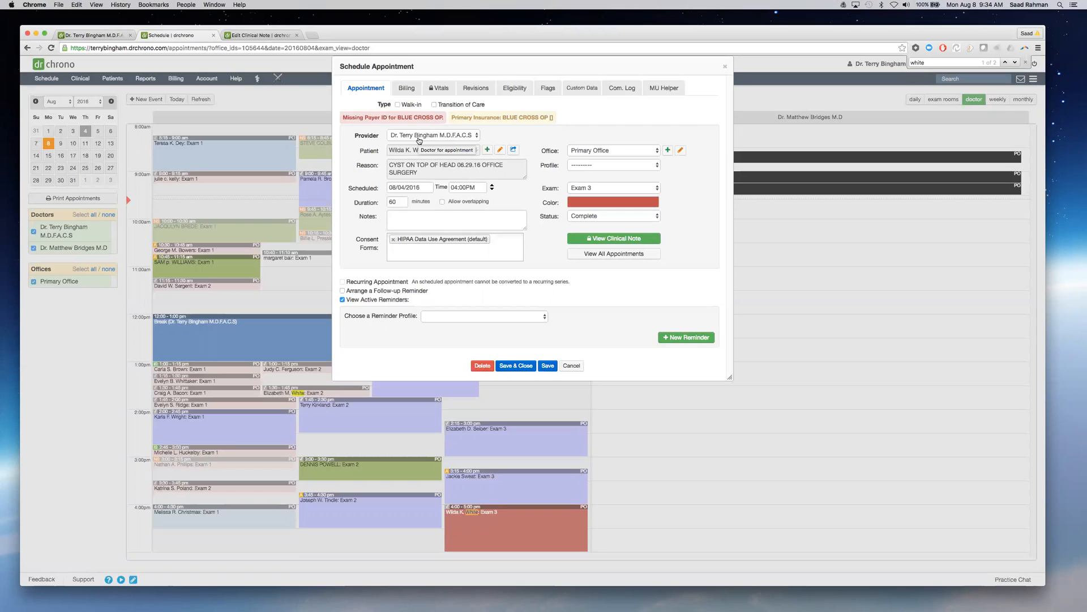
pyautogui.click(406, 89)
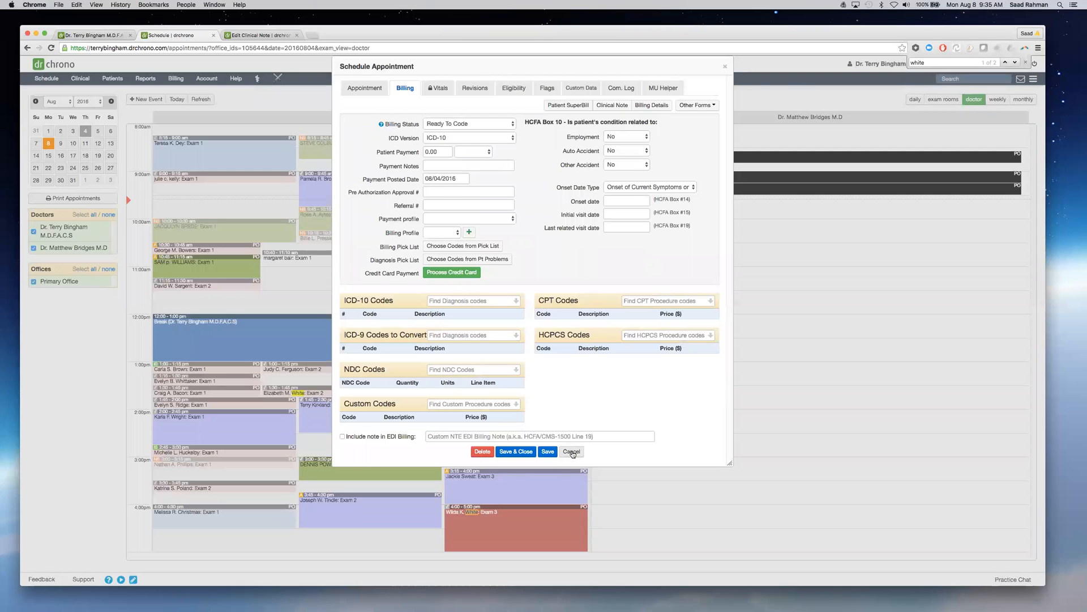
pyautogui.click(572, 452)
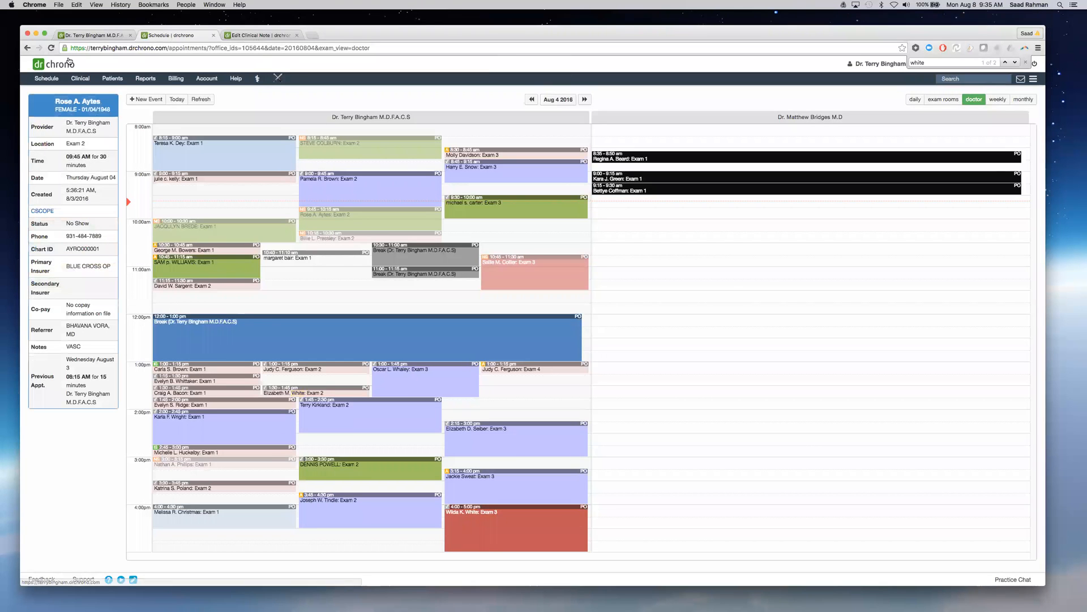
# Open the Template Builder, look through the additional templates and open the Op Note template
pyautogui.moveTo(80, 78)
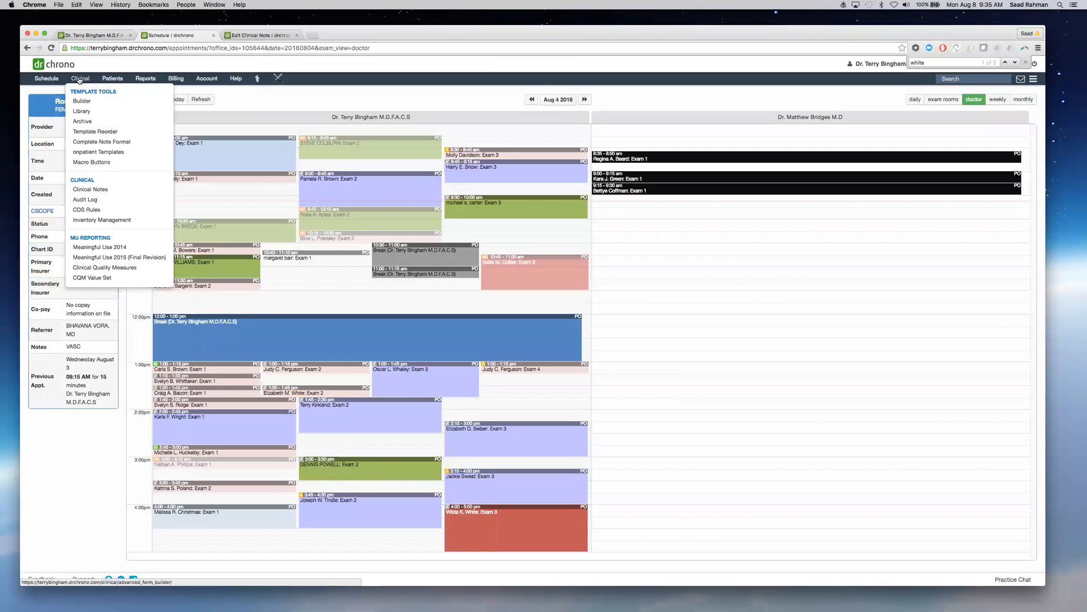
pyautogui.click(87, 106)
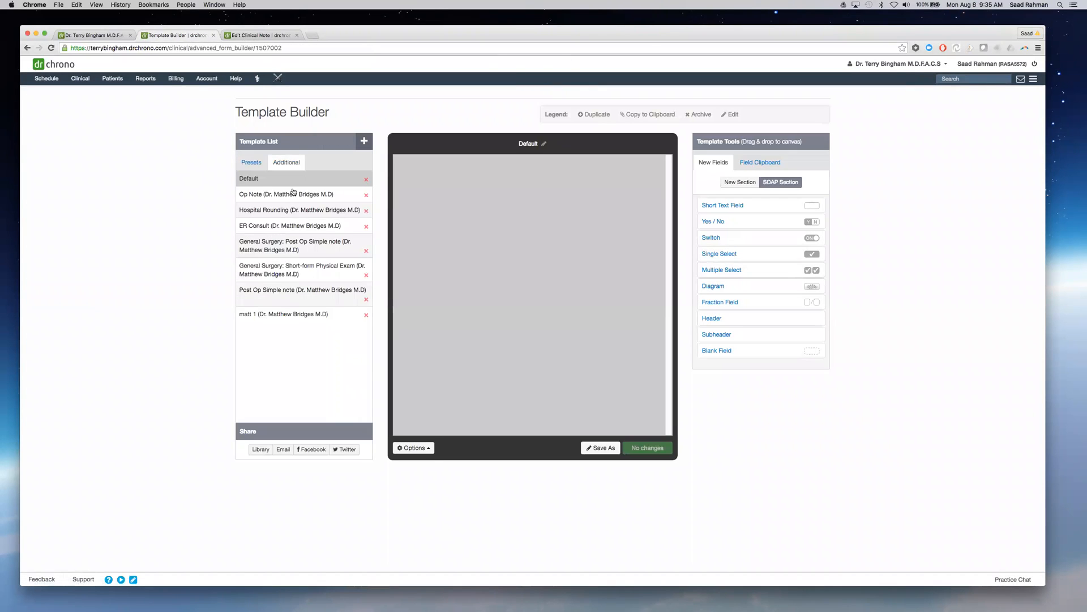
pyautogui.scroll(5, 353, 150)
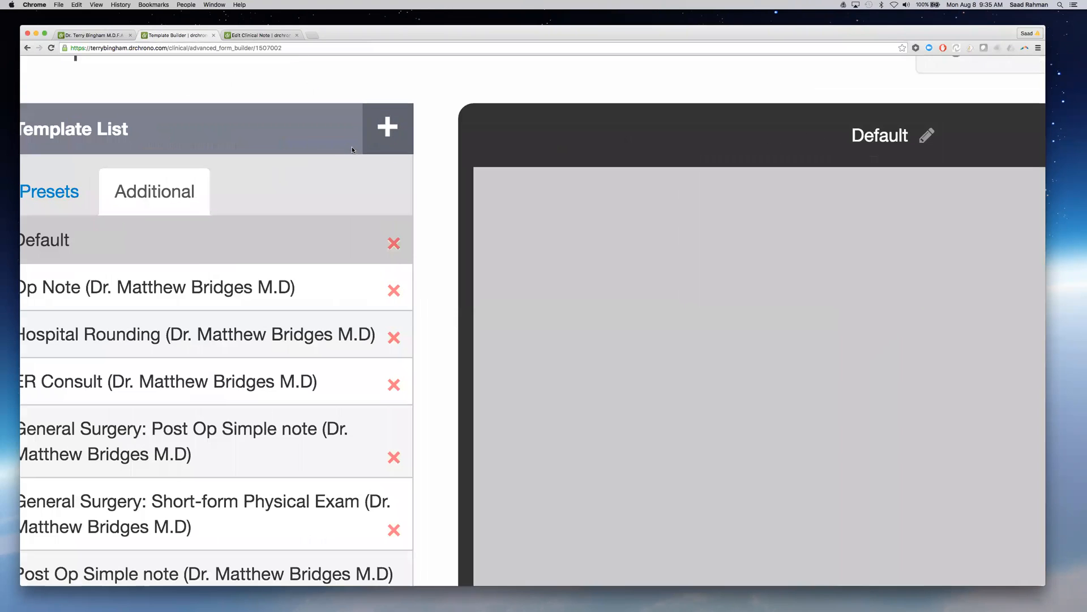
pyautogui.scroll(-3, 129, 309)
pyautogui.hscroll(-5, 170, 283)
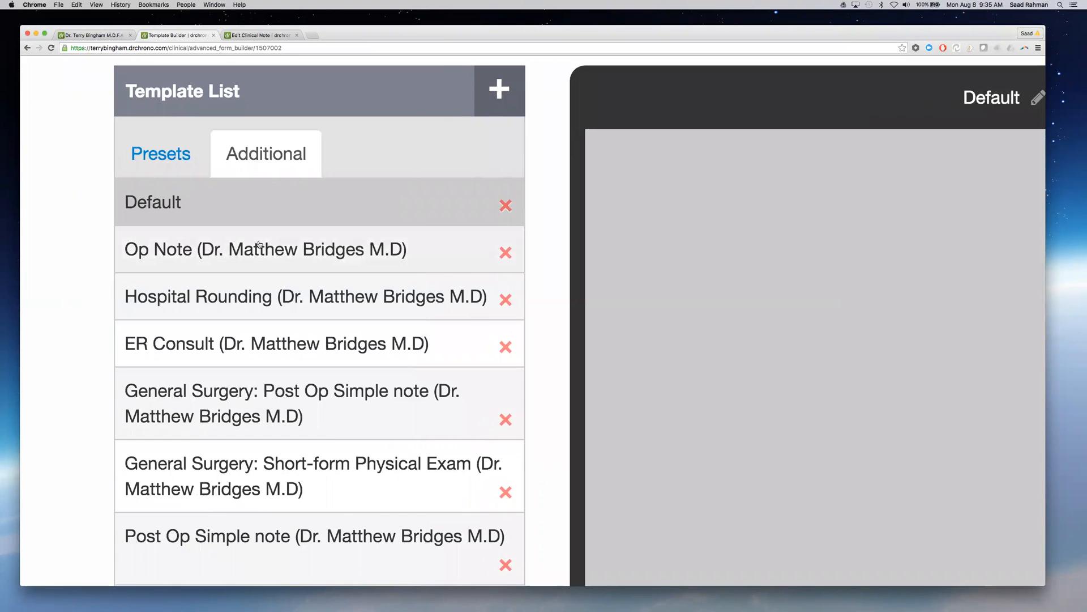
pyautogui.scroll(-3, 266, 249)
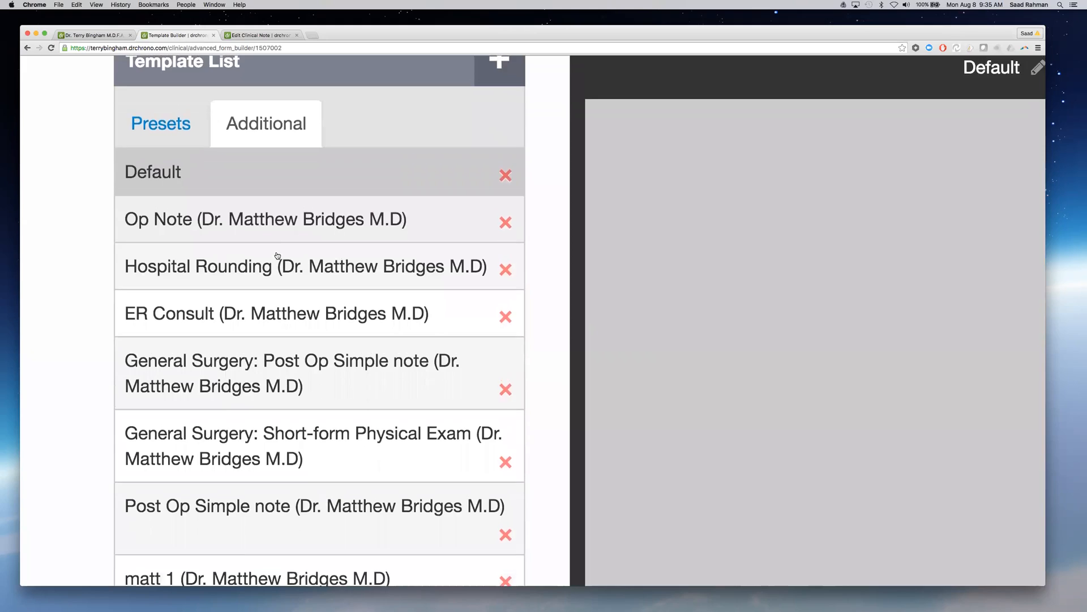
pyautogui.click(270, 223)
pyautogui.scroll(2, 488, 228)
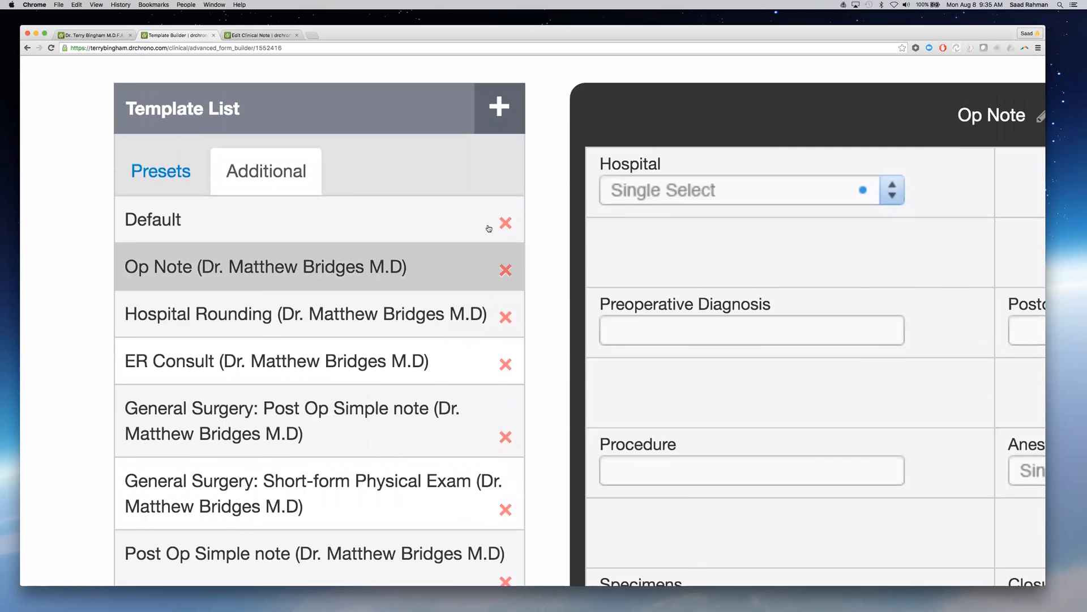
# Open the Op Note template's name for editing and cancel the rename
pyautogui.hscroll(8, 489, 228)
pyautogui.click(595, 116)
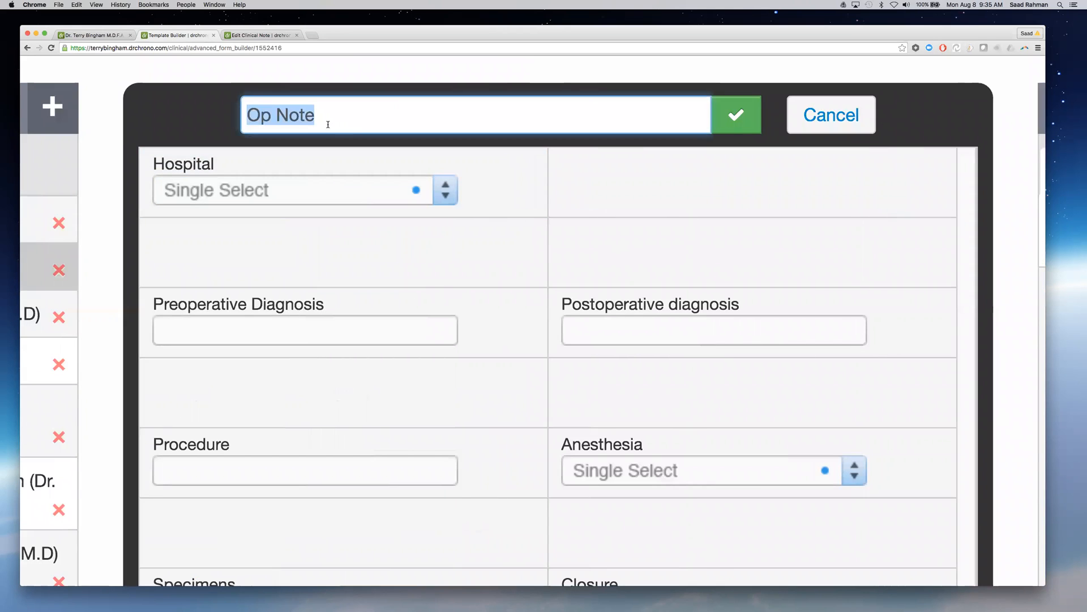
pyautogui.click(794, 115)
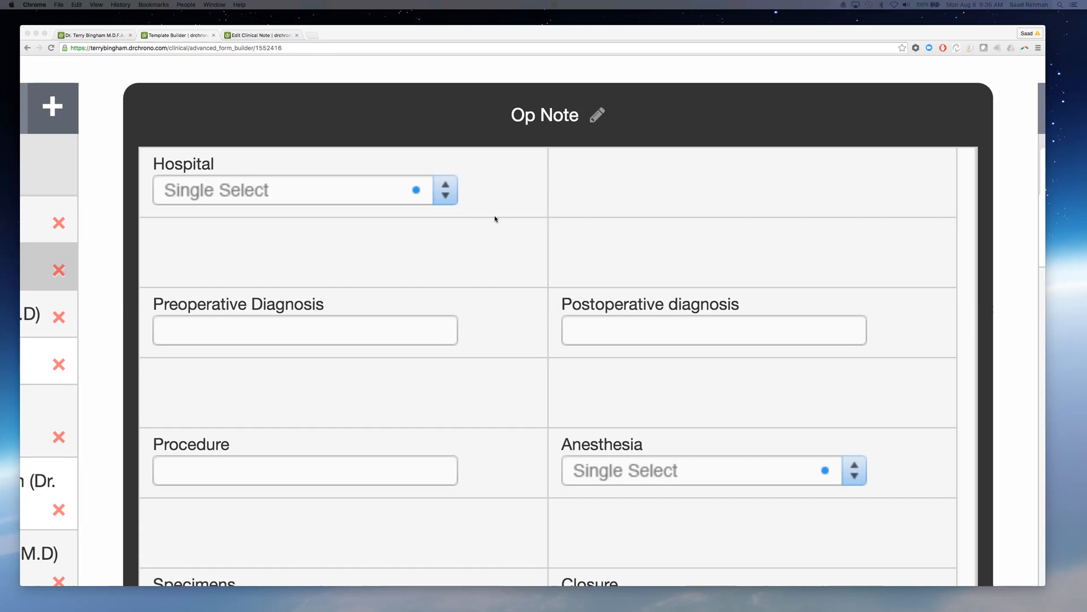
pyautogui.click(437, 77)
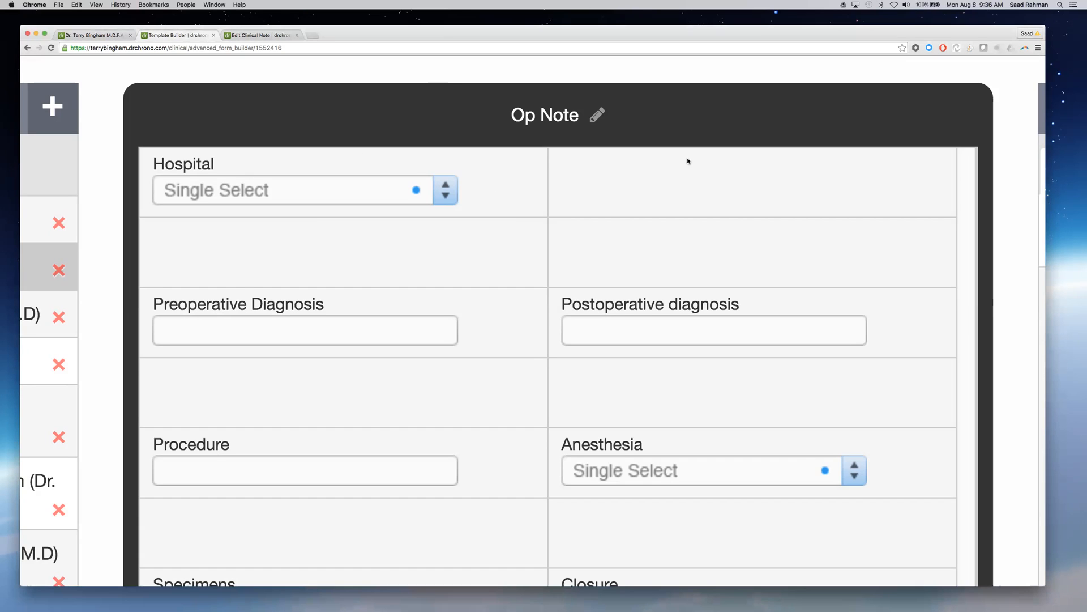
# Create a new clinical note template named "Roane Surgeons H&P"
pyautogui.click(101, 117)
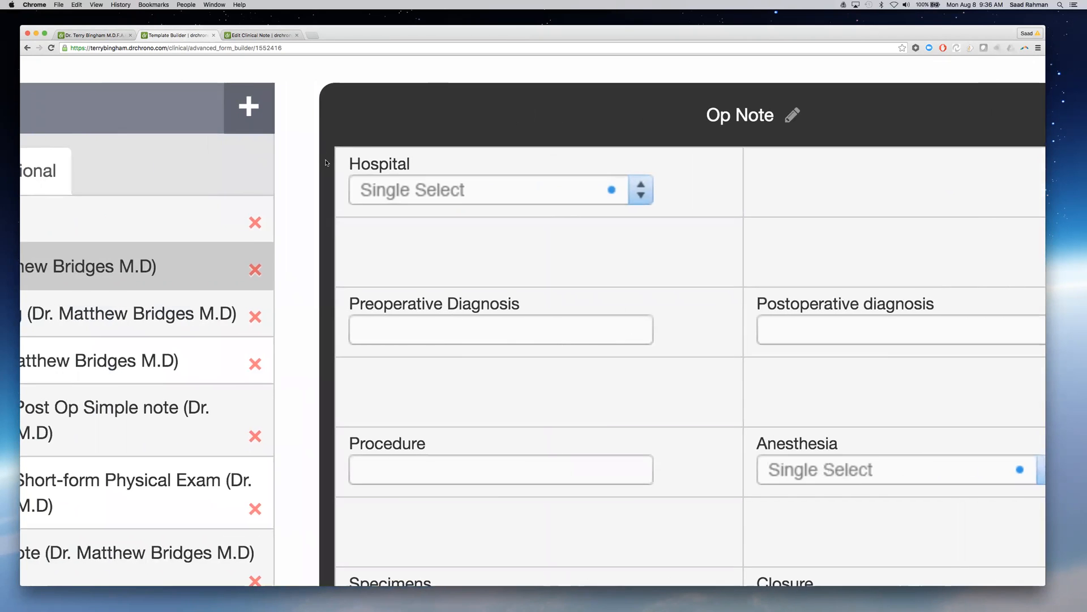
pyautogui.press('super+0')
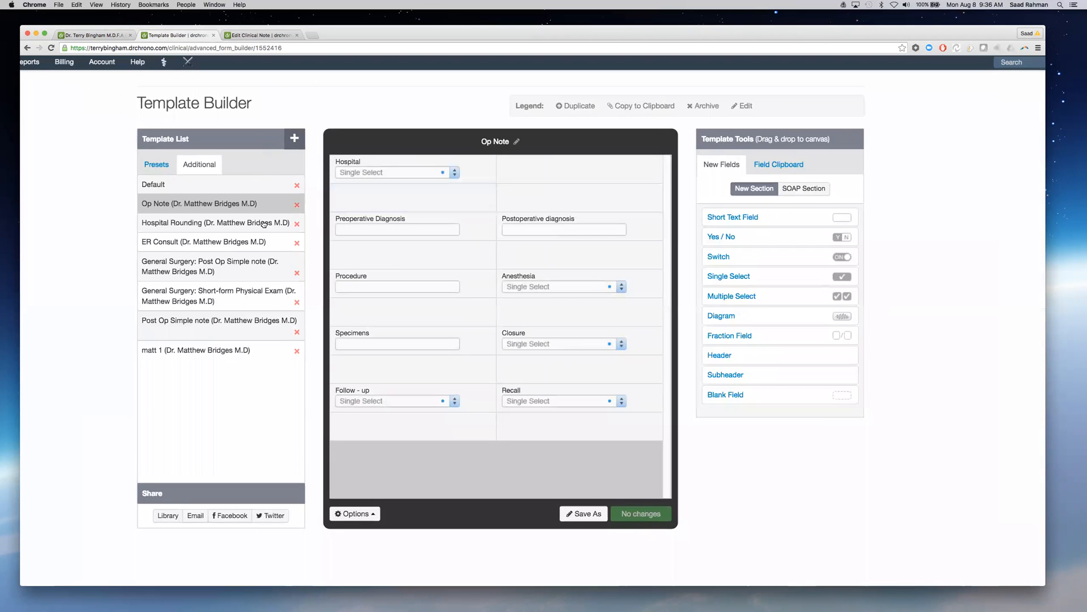
pyautogui.click(295, 140)
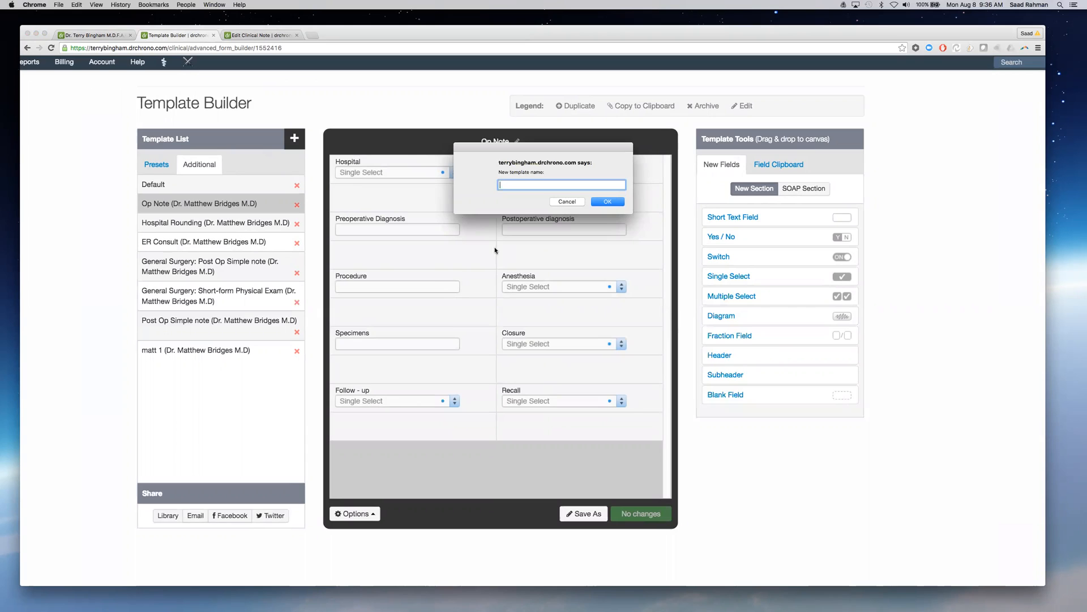
pyautogui.write('Roane Surgeons H&P')
pyautogui.click(610, 202)
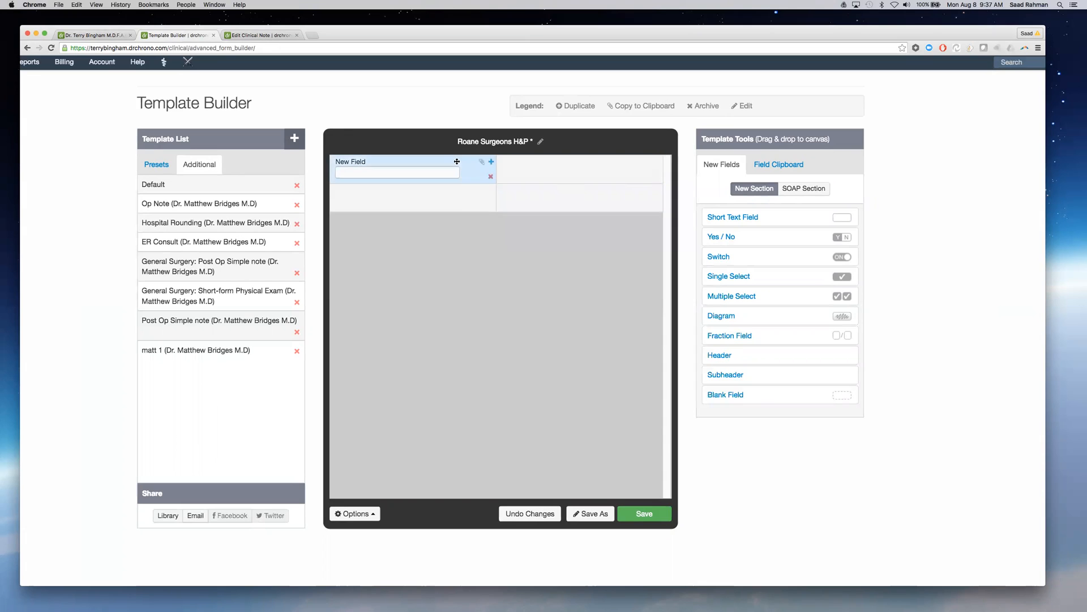
# Label the template's first text field PCP and begin its generated text with "PCP:"
pyautogui.doubleClick(456, 161)
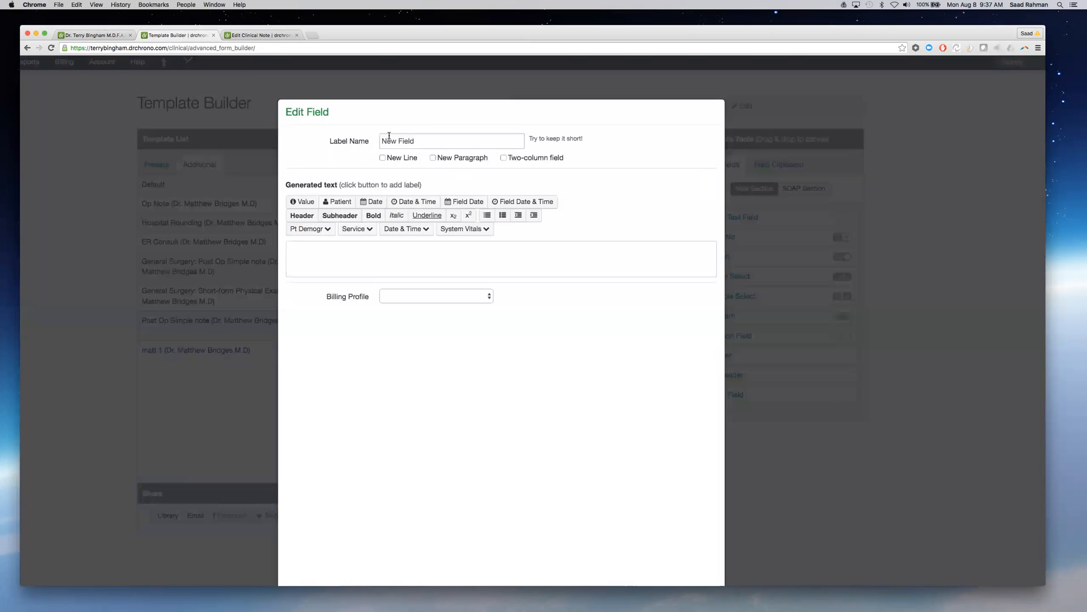
pyautogui.write('PCP:')
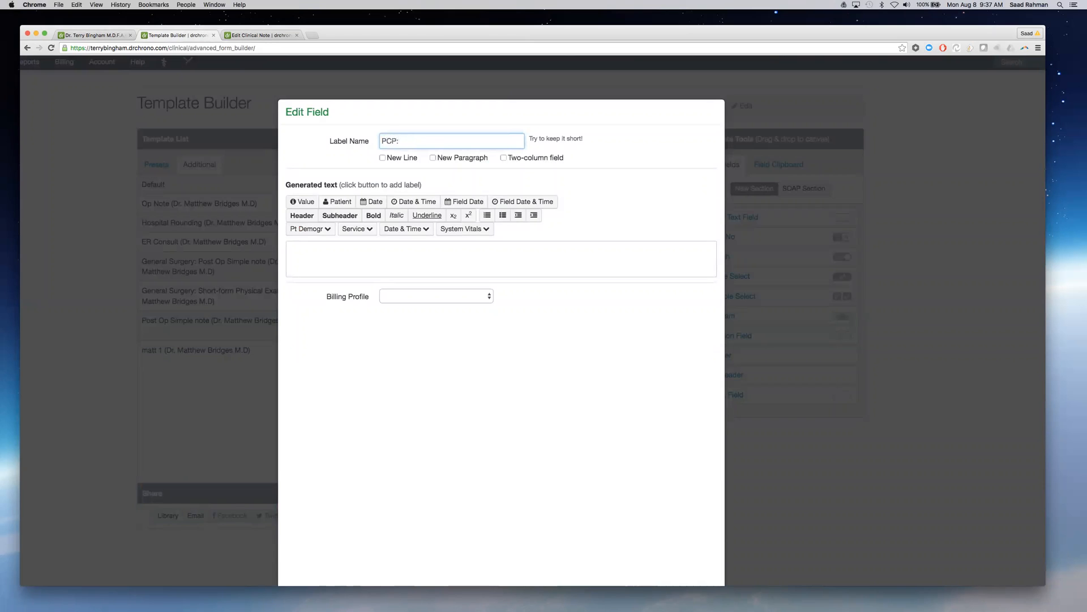
pyautogui.doubleClick(402, 142)
pyautogui.press('super+c')
pyautogui.click(352, 254)
pyautogui.press('super+v')
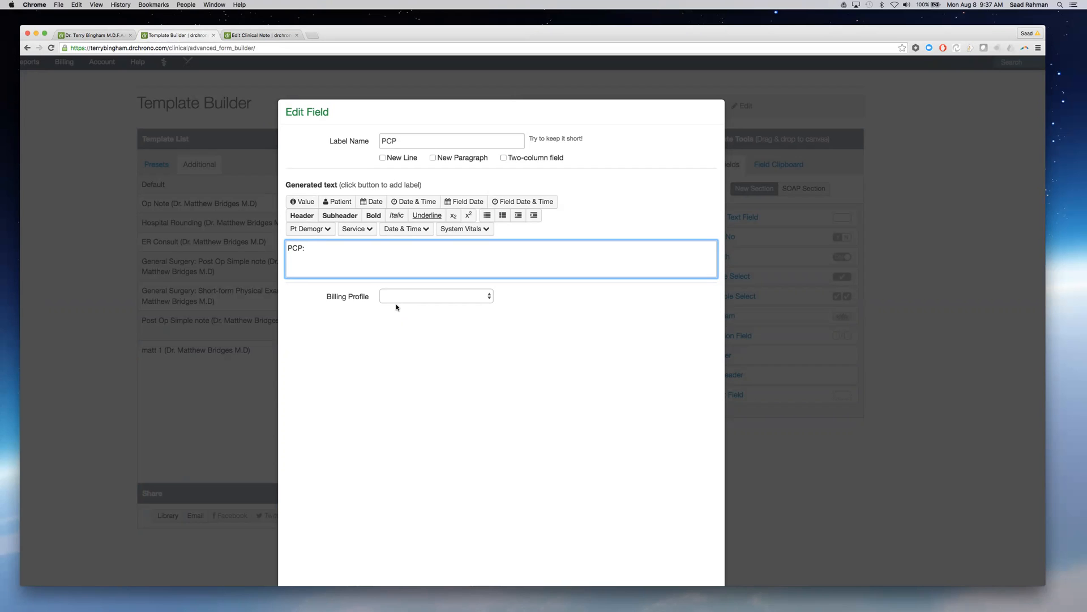
# Append the value placeholder so the generated text reads "PCP: {{value}}", and update the field
pyautogui.click(302, 201)
pyautogui.click(287, 263)
pyautogui.press('BackSpace')
pyautogui.press('BackSpace')
pyautogui.scroll(-3, 492, 309)
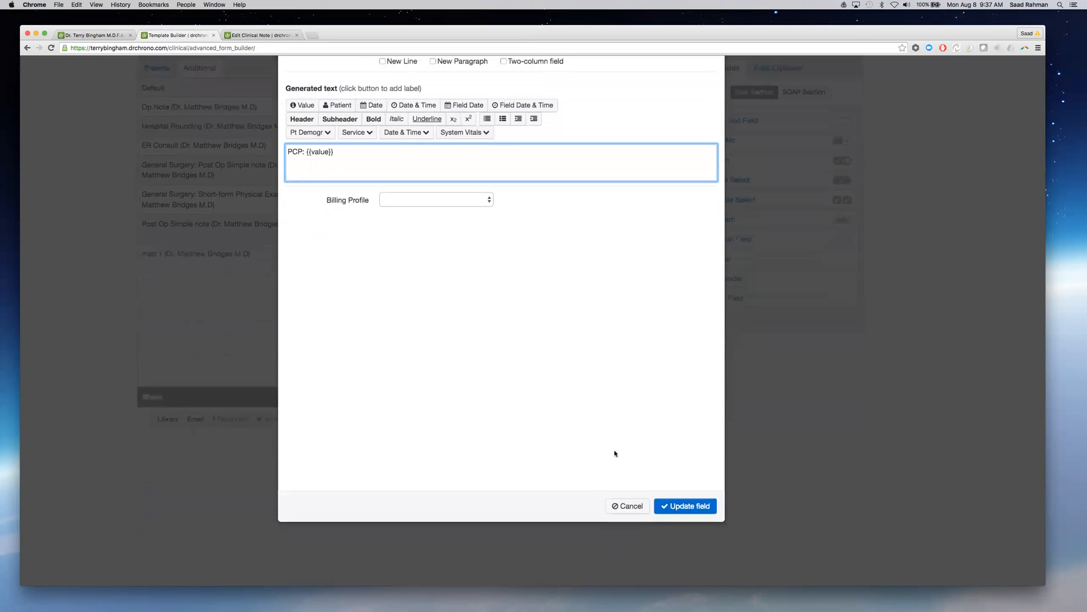
pyautogui.click(685, 505)
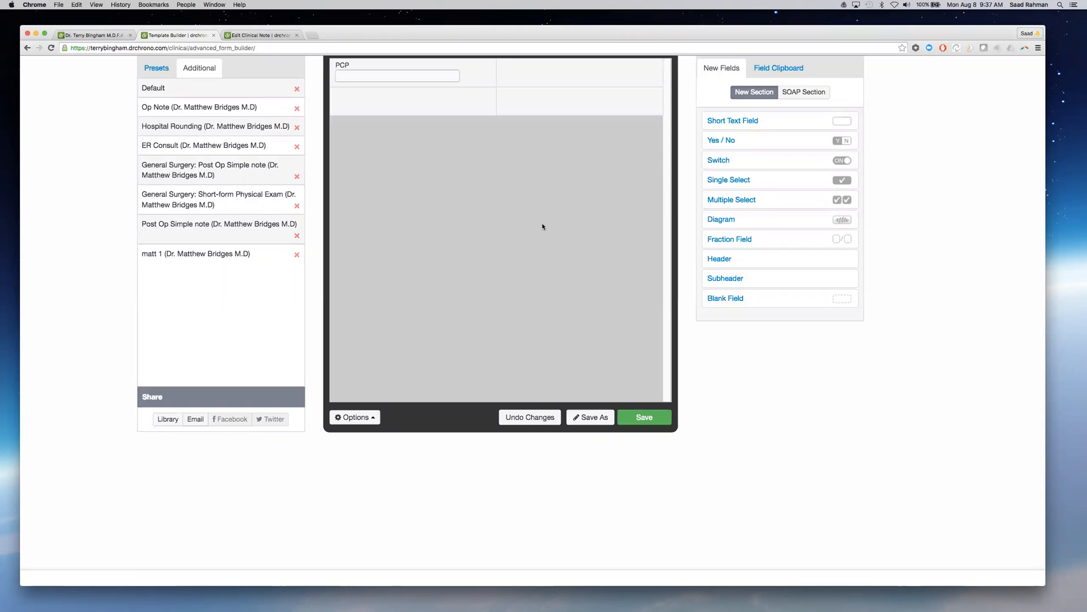
# Add a short text field to the template and place it below the PCP field
pyautogui.click(261, 35)
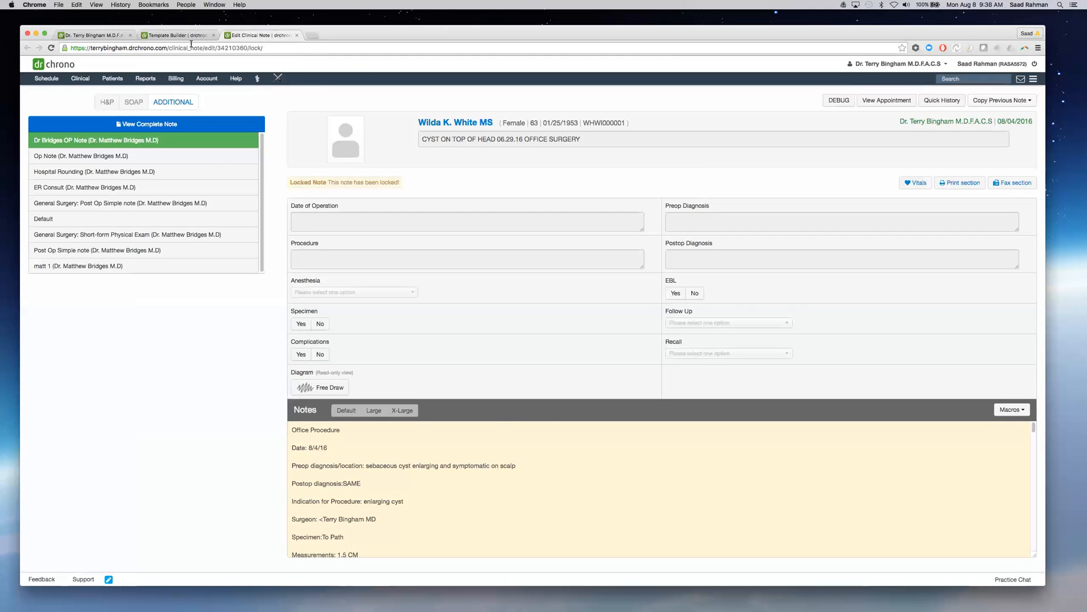
pyautogui.click(169, 35)
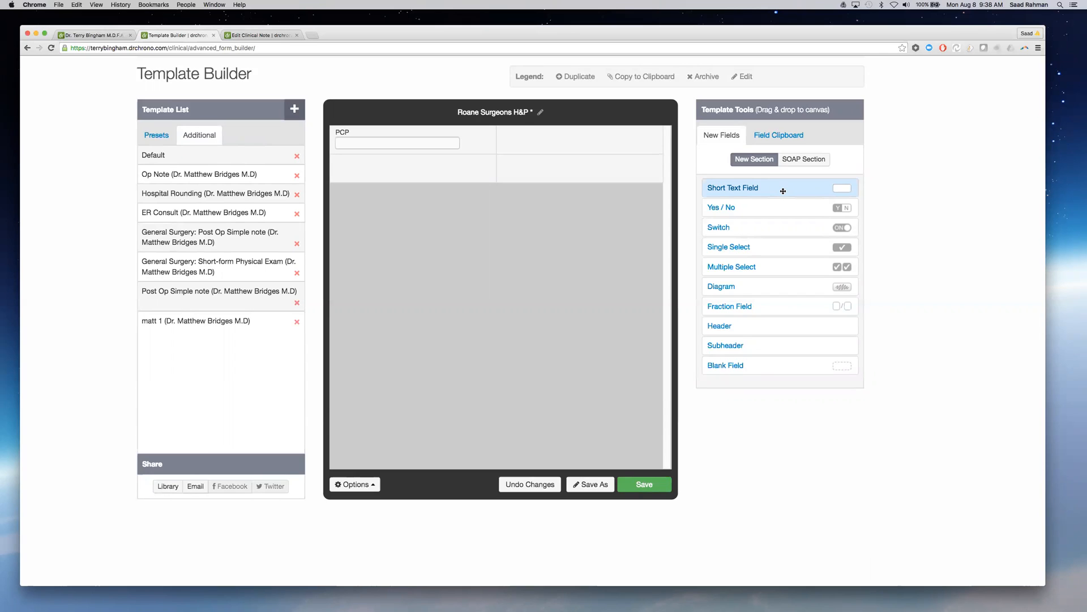
pyautogui.moveTo(770, 187); pyautogui.dragTo(411, 176)
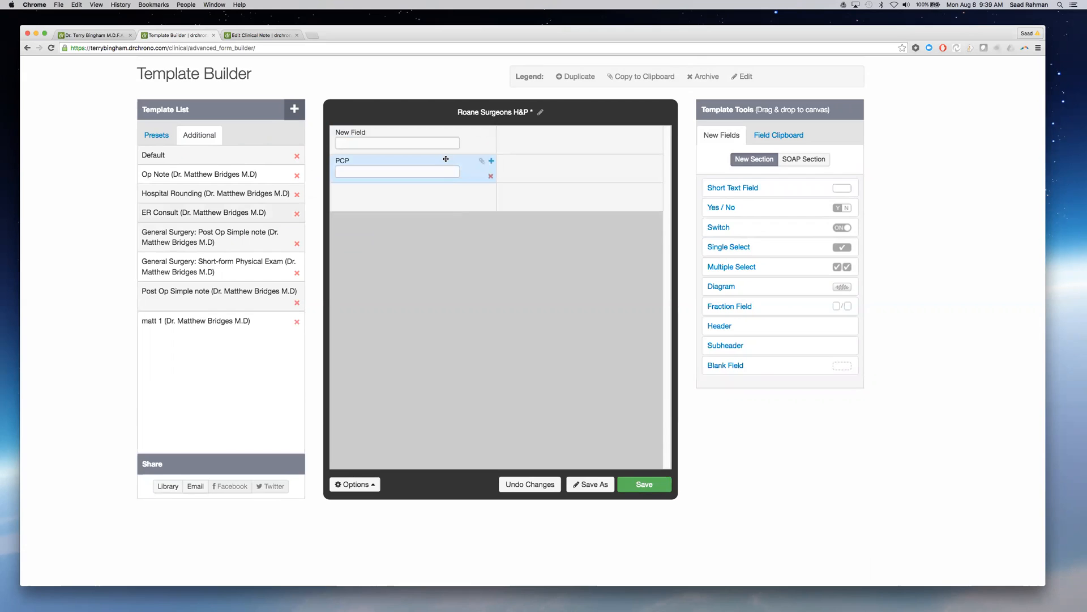
pyautogui.click(425, 133)
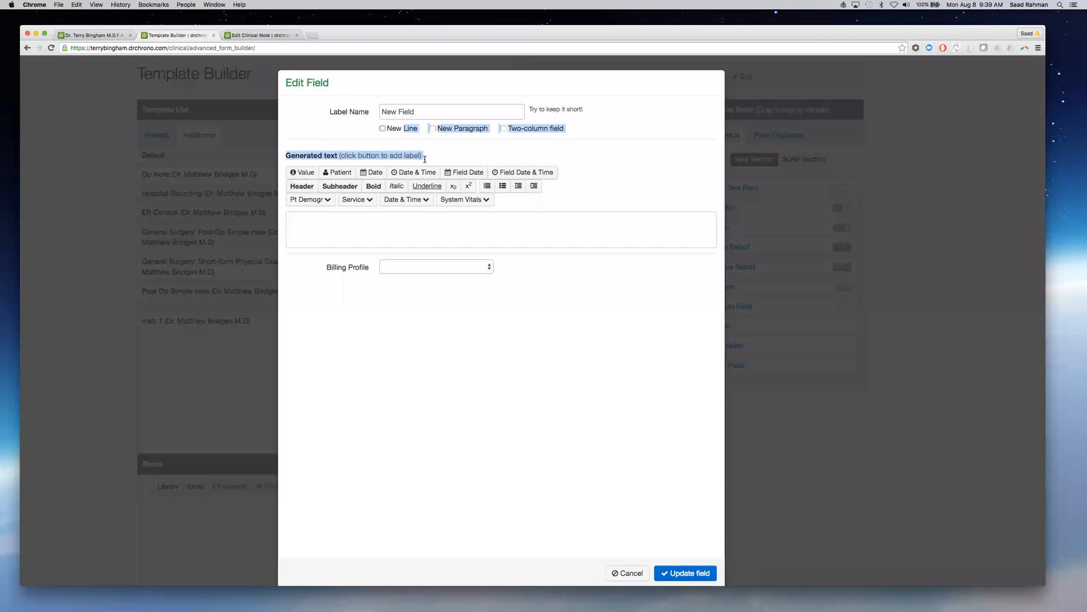
pyautogui.click(624, 573)
pyautogui.rightClick(465, 229)
pyautogui.click(466, 226)
pyautogui.moveTo(474, 143); pyautogui.dragTo(473, 182)
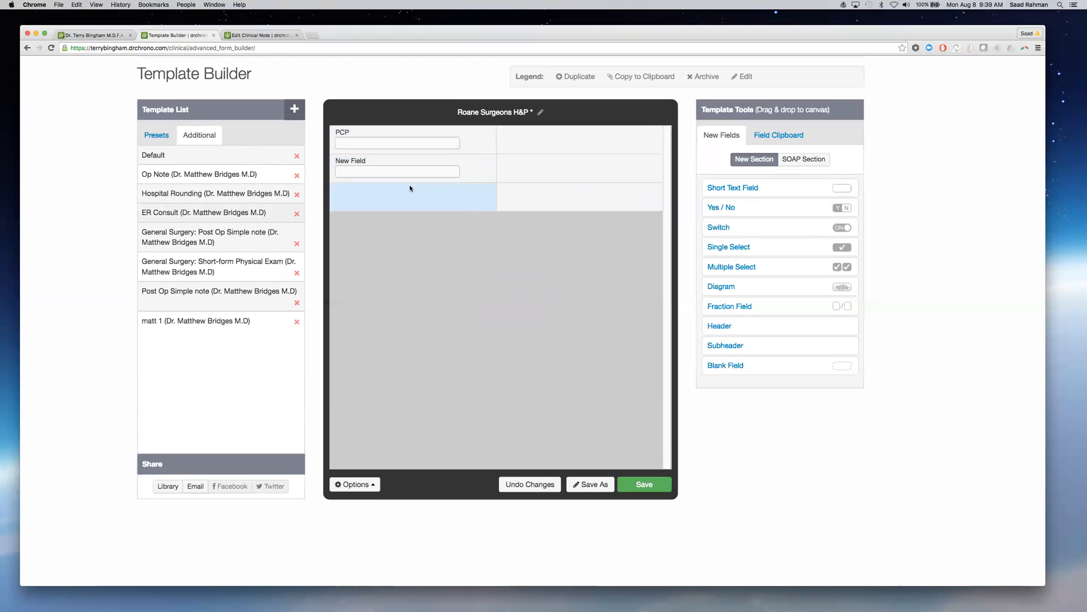
# Label the new field below PCP as HPI with New Line enabled, and start its generated text with HPI
pyautogui.doubleClick(377, 157)
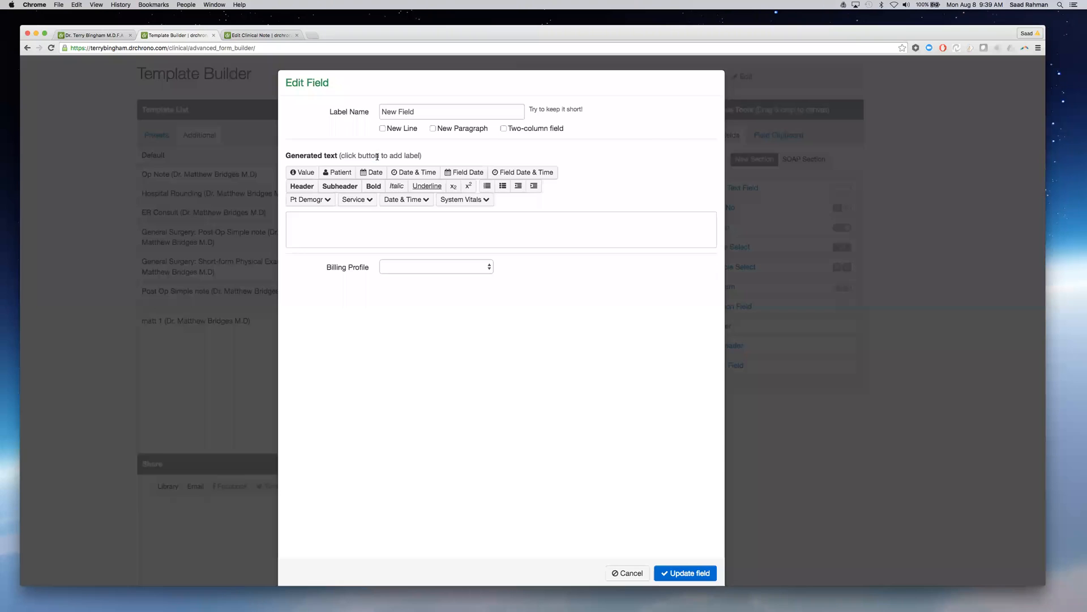
pyautogui.click(382, 128)
pyautogui.tripleClick(405, 111)
pyautogui.write('HPI')
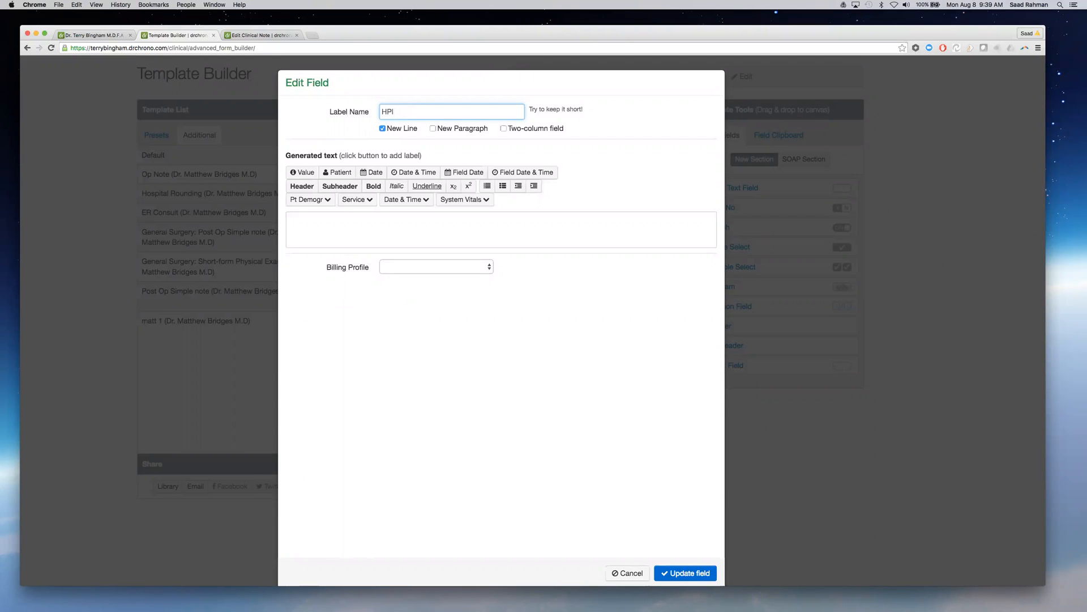
pyautogui.moveTo(395, 112); pyautogui.dragTo(377, 113)
pyautogui.rightClick(388, 112)
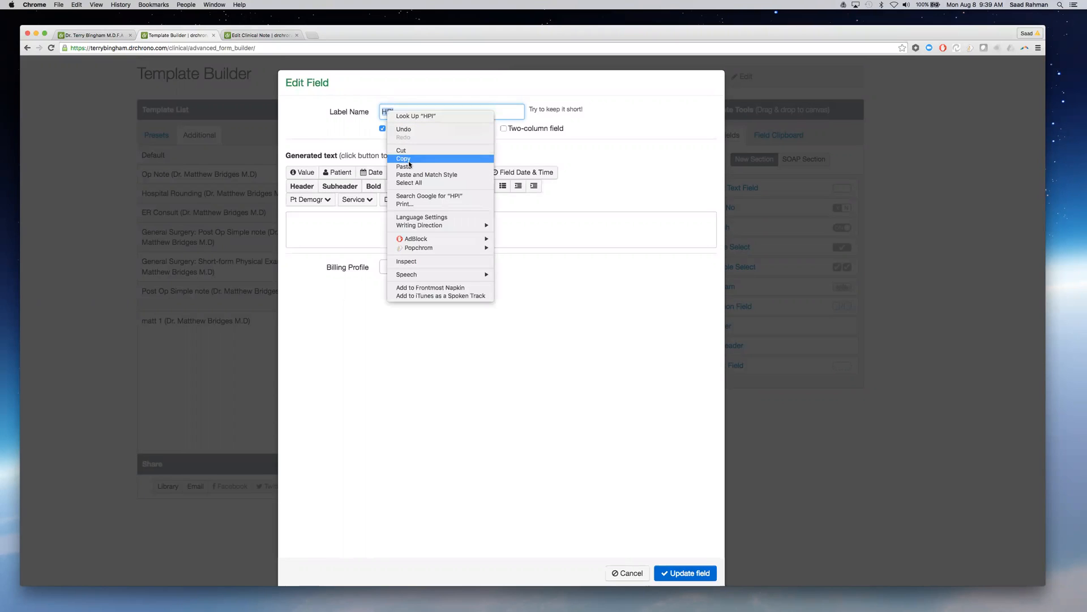
pyautogui.click(338, 222)
pyautogui.press('super+v')
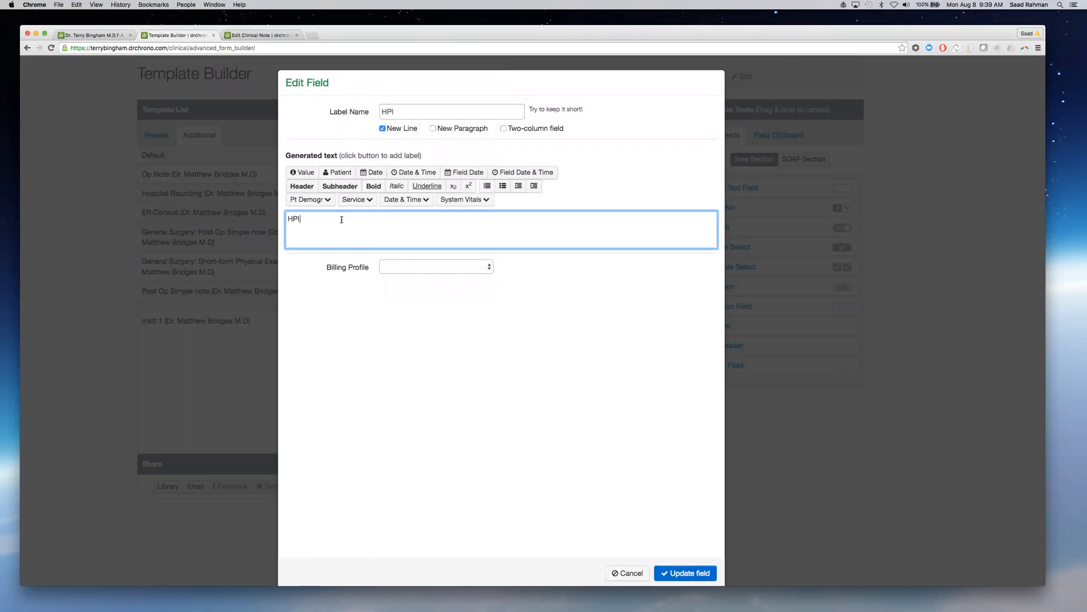
# Complete the generated text as "HPI: {{value}}" and update HPI as a two-column field
pyautogui.click(302, 173)
pyautogui.click(286, 229)
pyautogui.press('BackSpace')
pyautogui.click(504, 129)
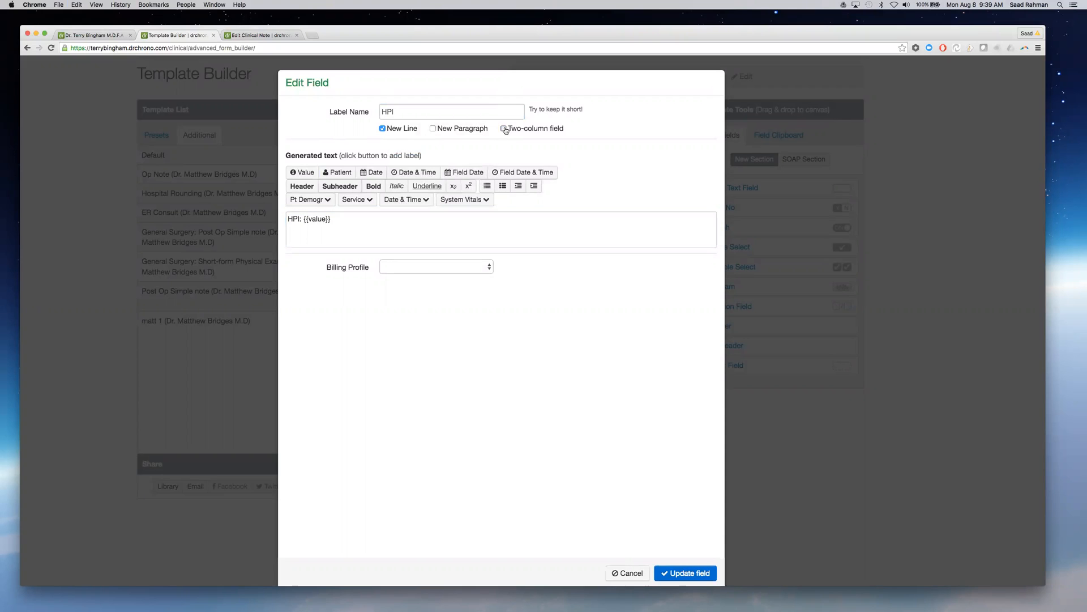
pyautogui.click(706, 572)
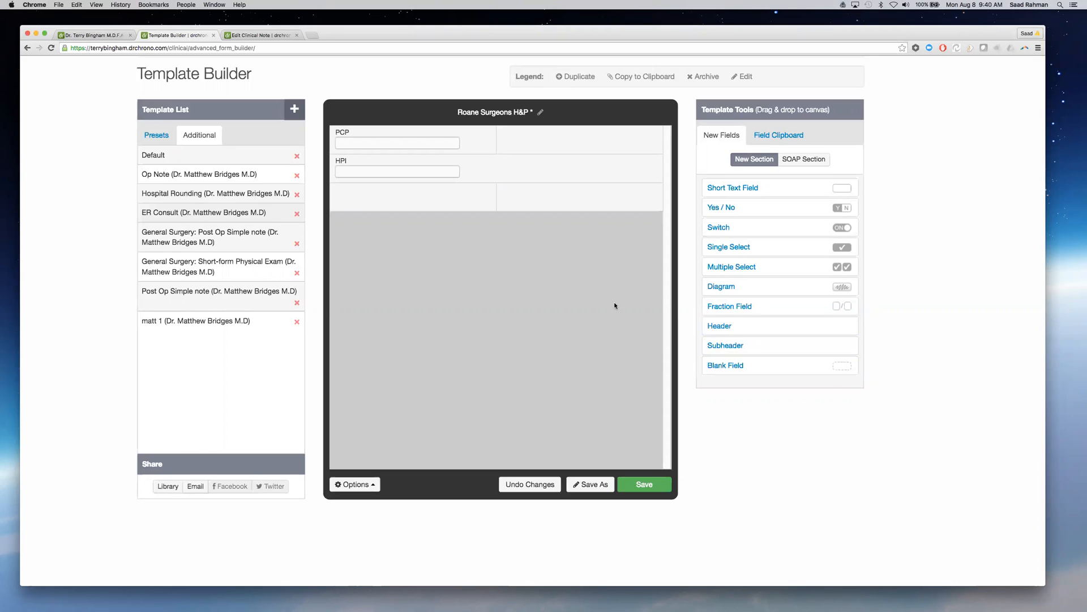
# Add a multiple select field to the template and move it between the PCP and HPI fields
pyautogui.moveTo(767, 266); pyautogui.dragTo(427, 306)
pyautogui.click(492, 148)
pyautogui.moveTo(491, 148); pyautogui.dragTo(491, 178)
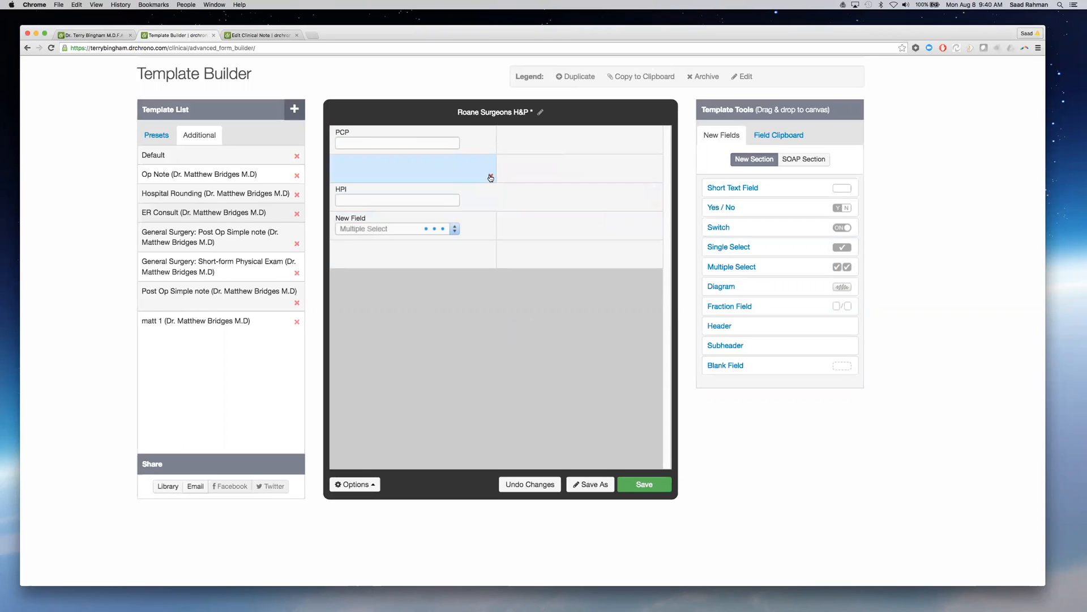
pyautogui.rightClick(656, 151)
pyautogui.click(555, 151)
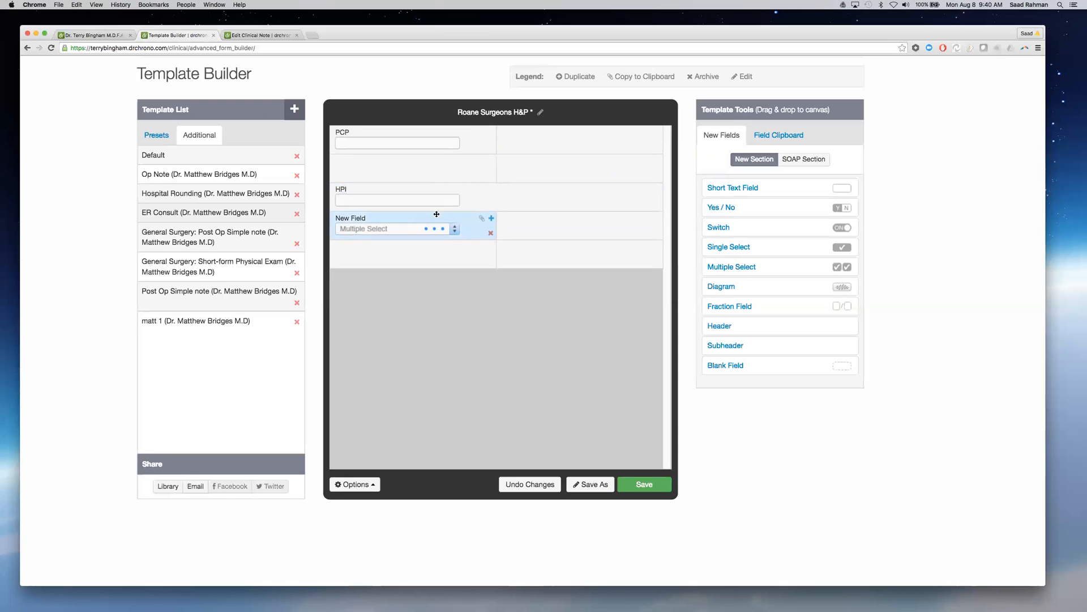
pyautogui.moveTo(437, 214); pyautogui.dragTo(478, 253)
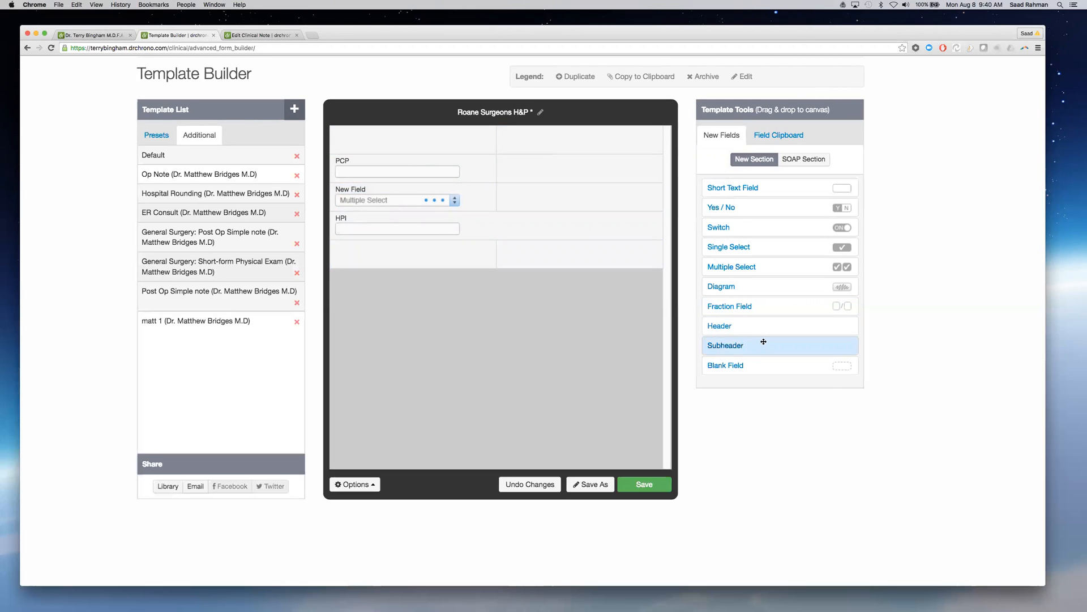
# Try to rearrange the multiple select field with blank fields around HPI, and discard all unsaved template changes
pyautogui.moveTo(759, 366); pyautogui.dragTo(388, 218)
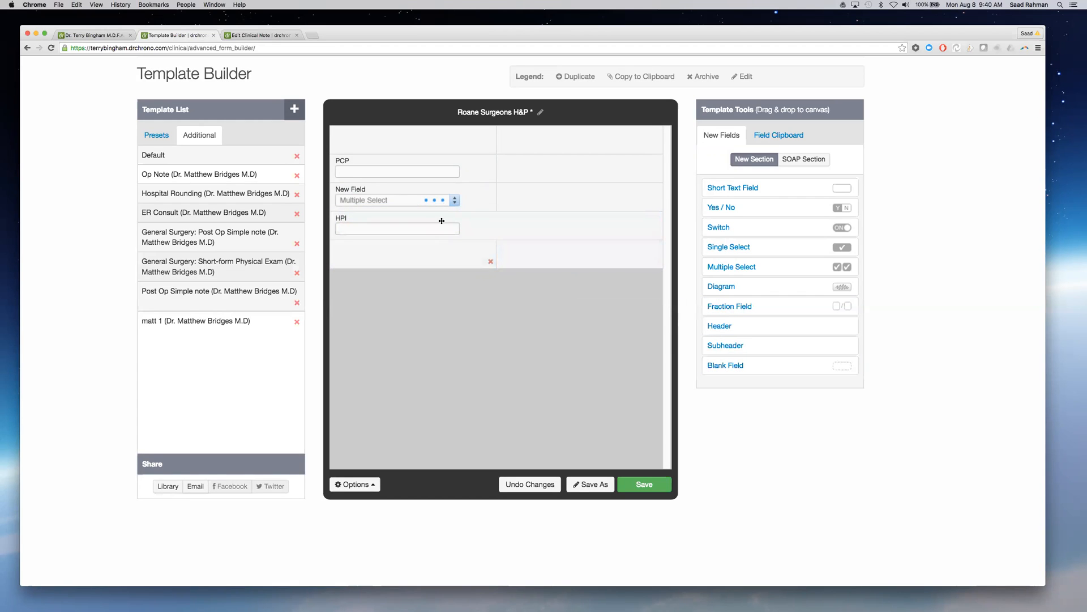
pyautogui.moveTo(412, 266); pyautogui.dragTo(448, 187)
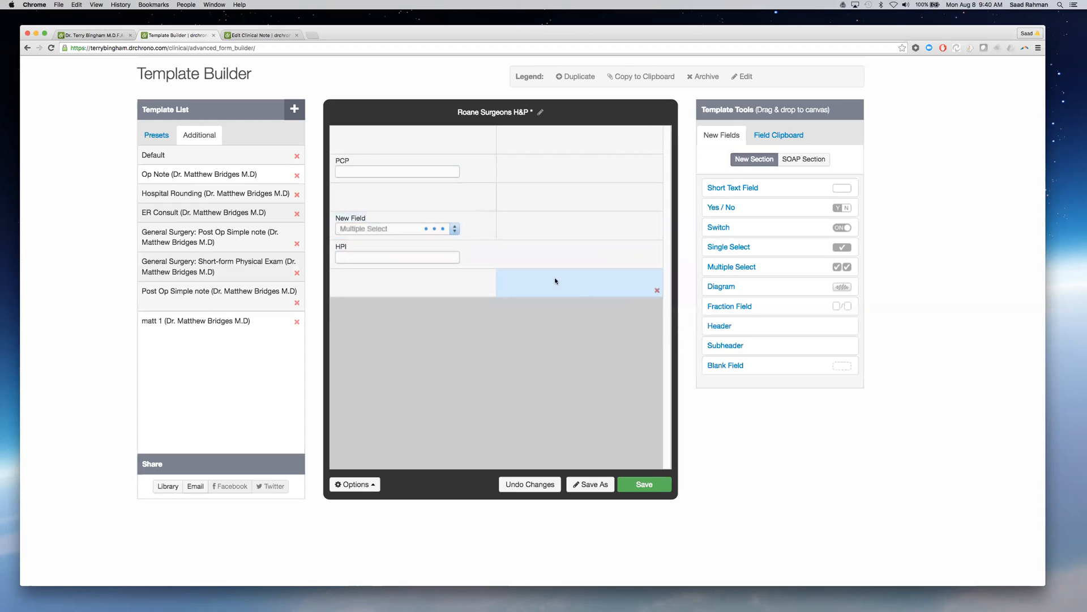
pyautogui.moveTo(395, 225); pyautogui.dragTo(391, 291)
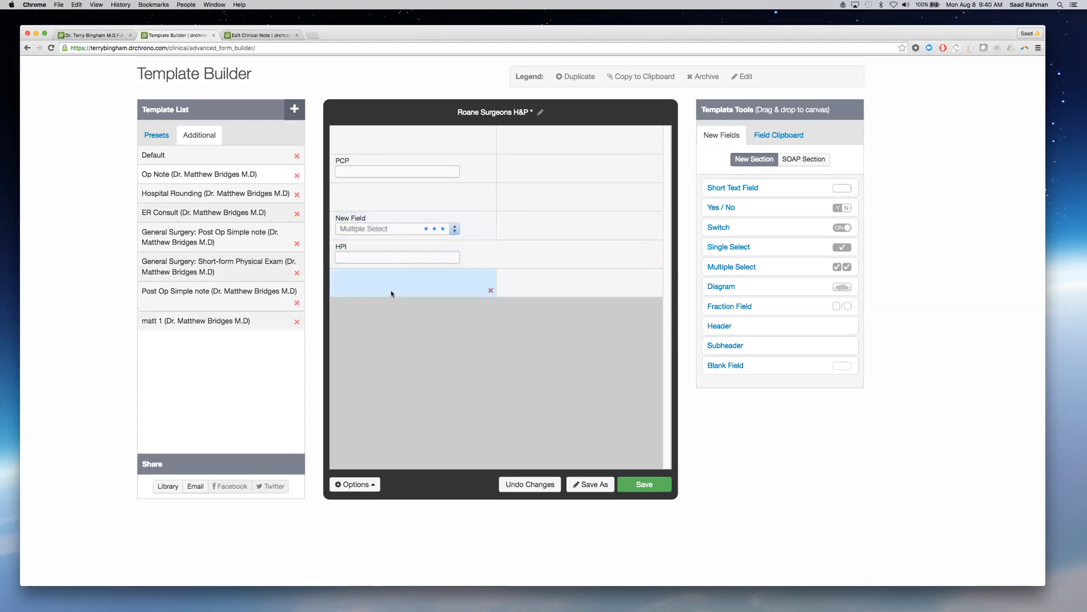
pyautogui.moveTo(424, 220); pyautogui.dragTo(657, 320)
pyautogui.click(549, 483)
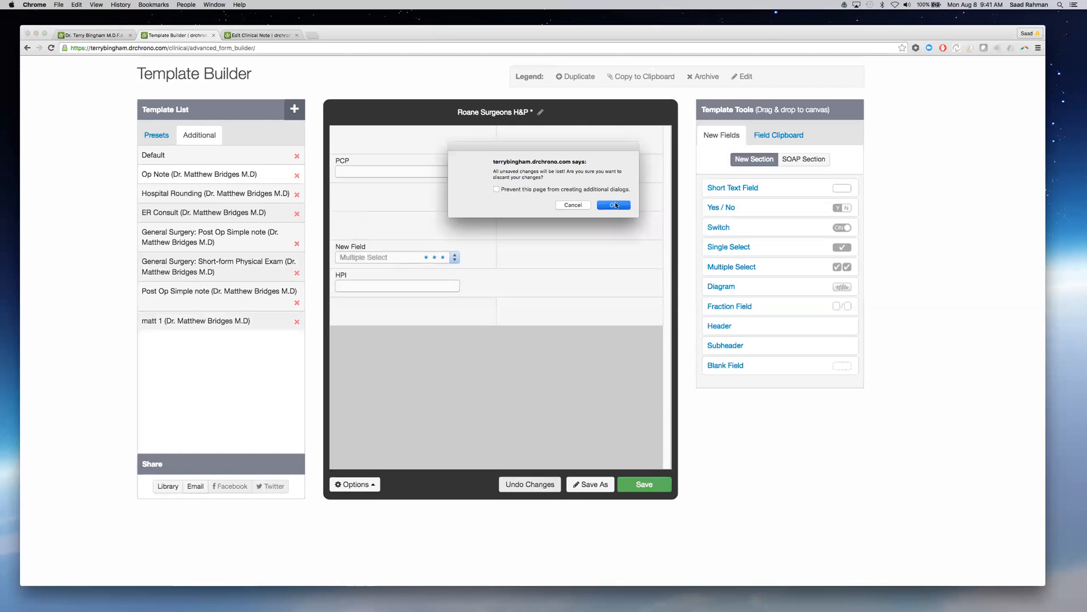
pyautogui.click(615, 205)
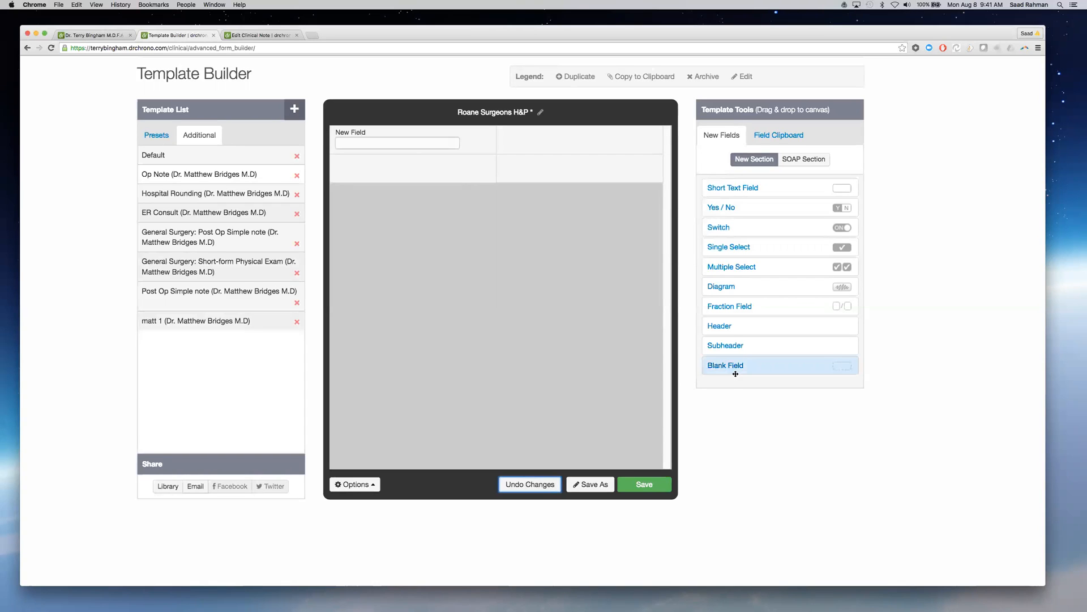
# Label the template's first field PCP, enable New Line, and set its generated text to "PCP:{{value}}"
pyautogui.click(418, 129)
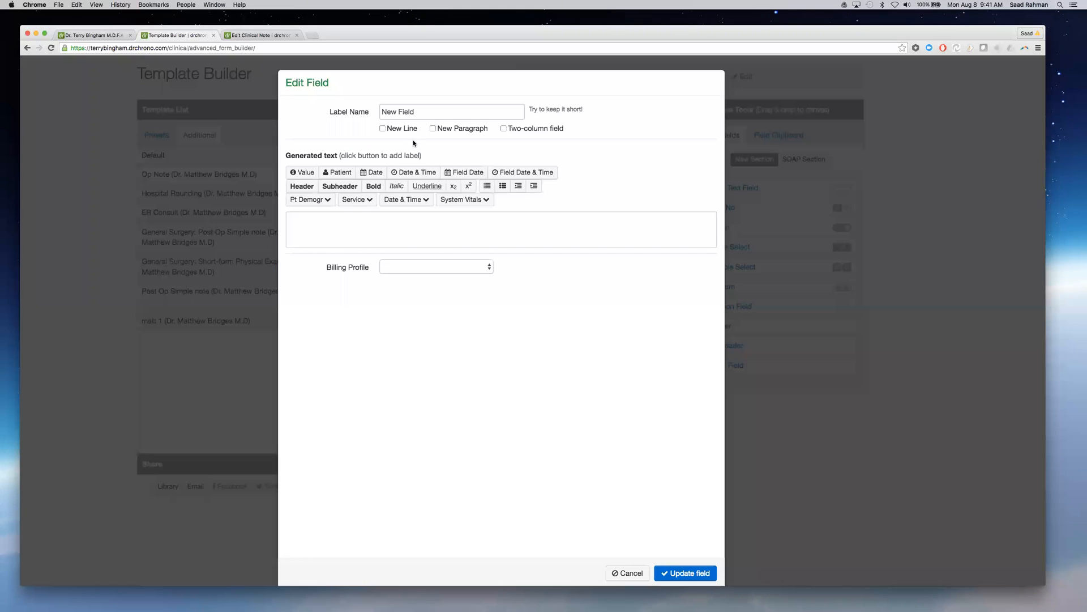
pyautogui.tripleClick(391, 112)
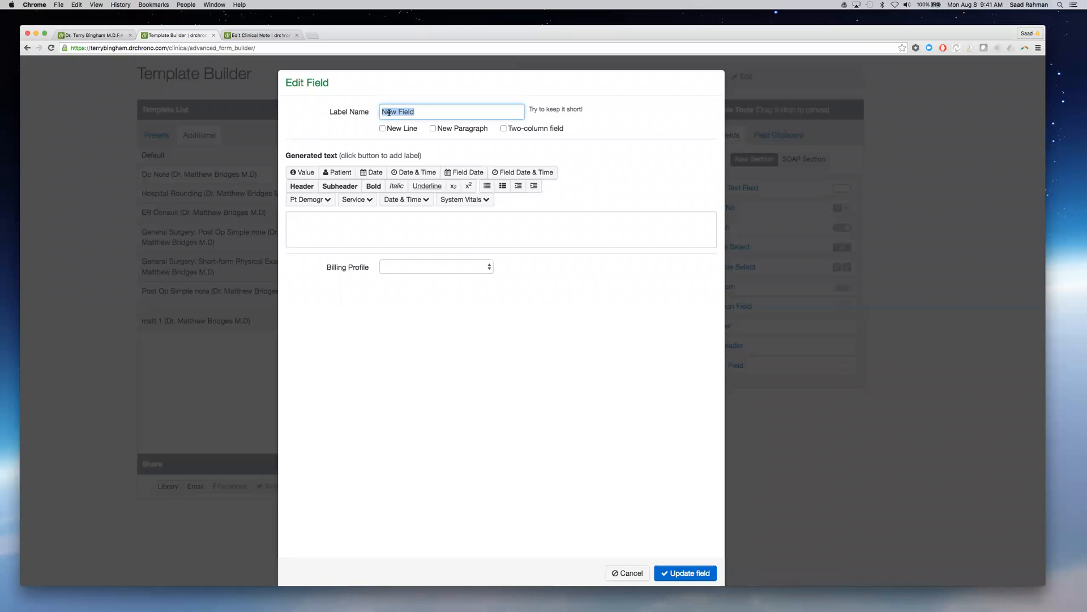
pyautogui.write('PCP')
pyautogui.click(383, 128)
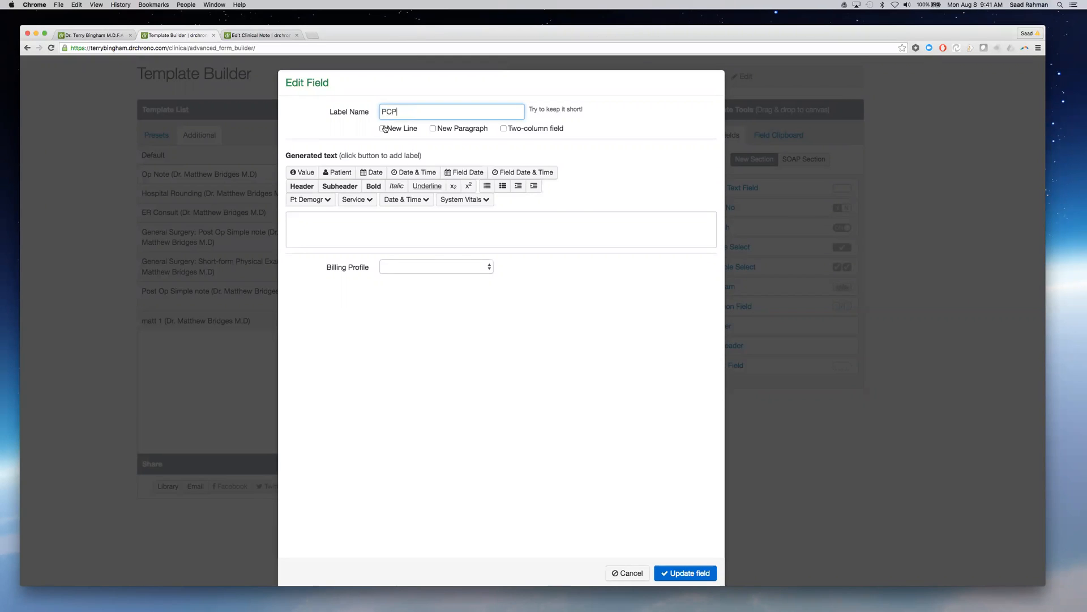
pyautogui.click(335, 225)
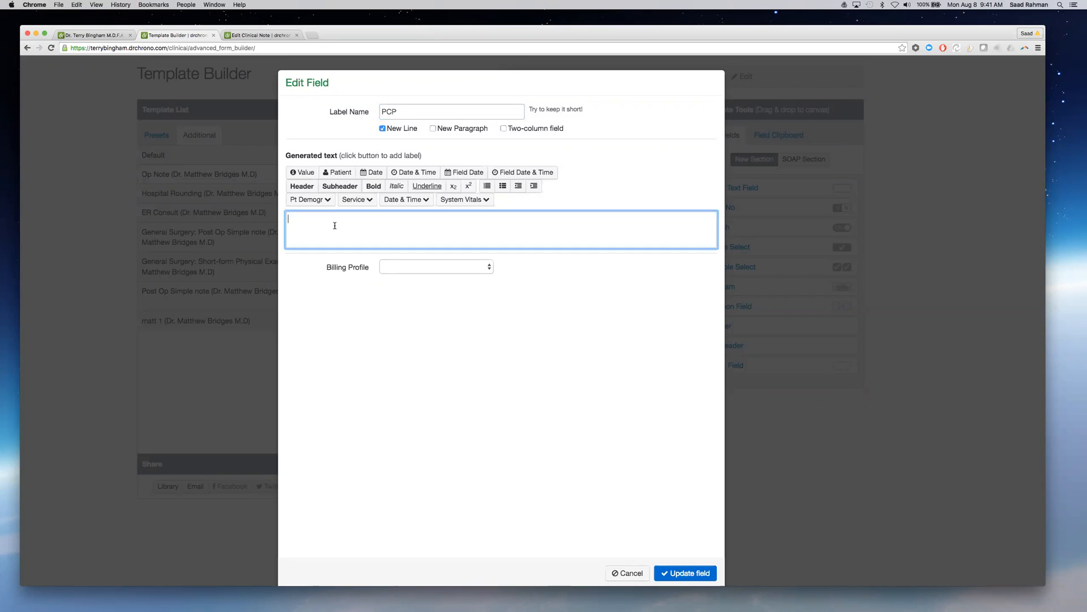
pyautogui.write('PCP:')
pyautogui.click(303, 172)
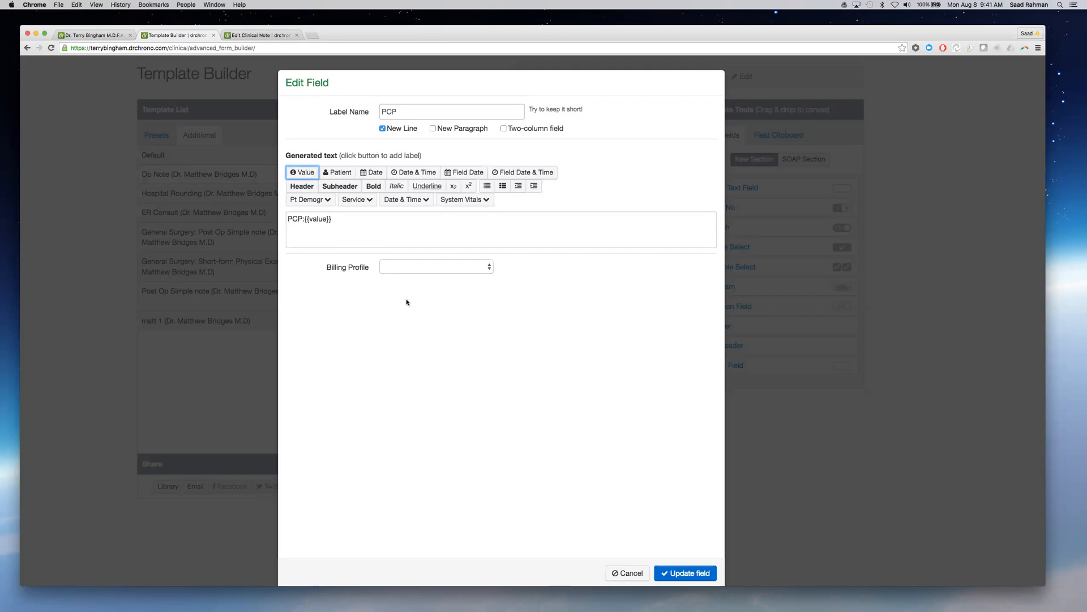
pyautogui.click(685, 573)
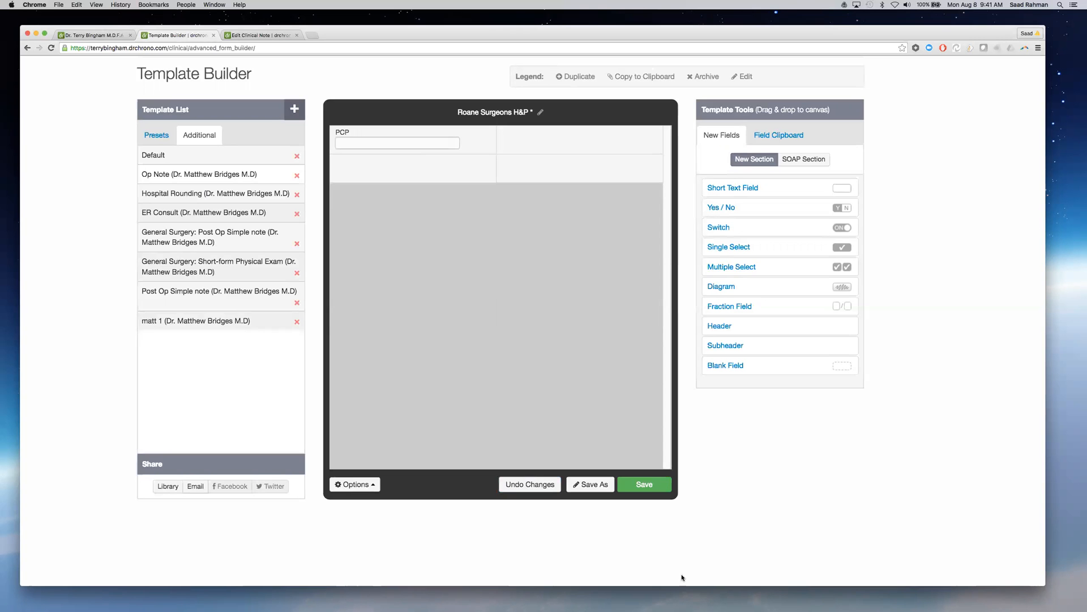
# Add a short text field to the template and place it below PCP with an empty row between them
pyautogui.moveTo(756, 188); pyautogui.dragTo(441, 173)
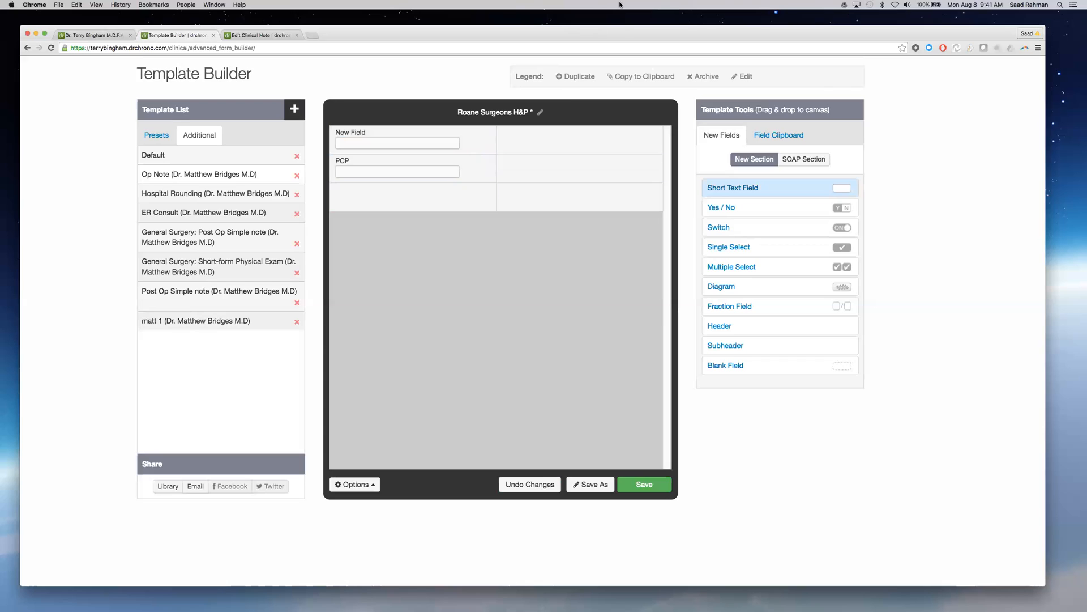
pyautogui.moveTo(424, 131); pyautogui.dragTo(433, 230)
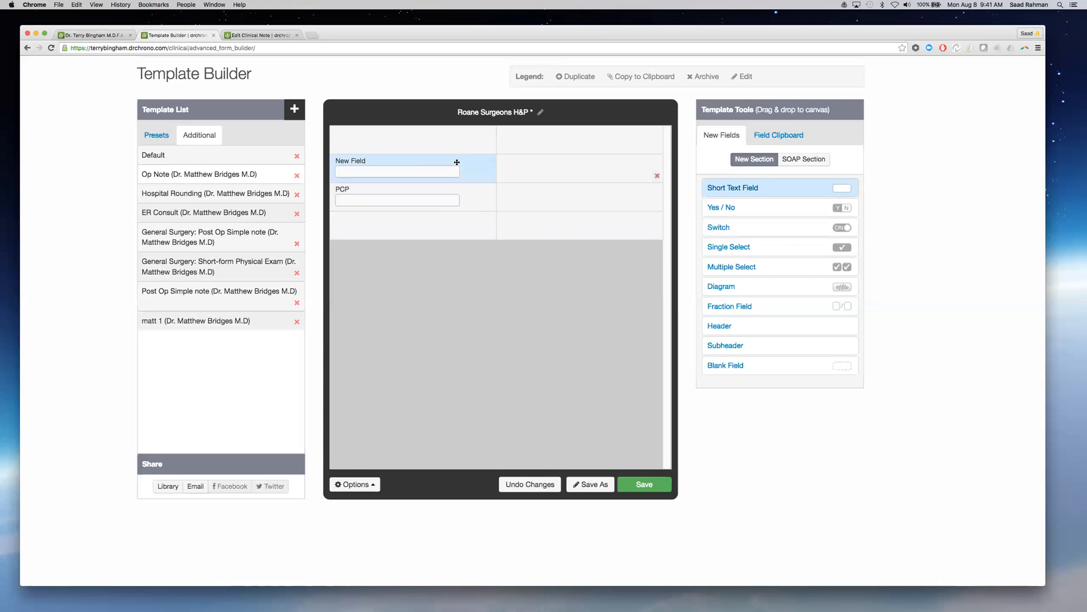
pyautogui.moveTo(420, 161); pyautogui.dragTo(440, 247)
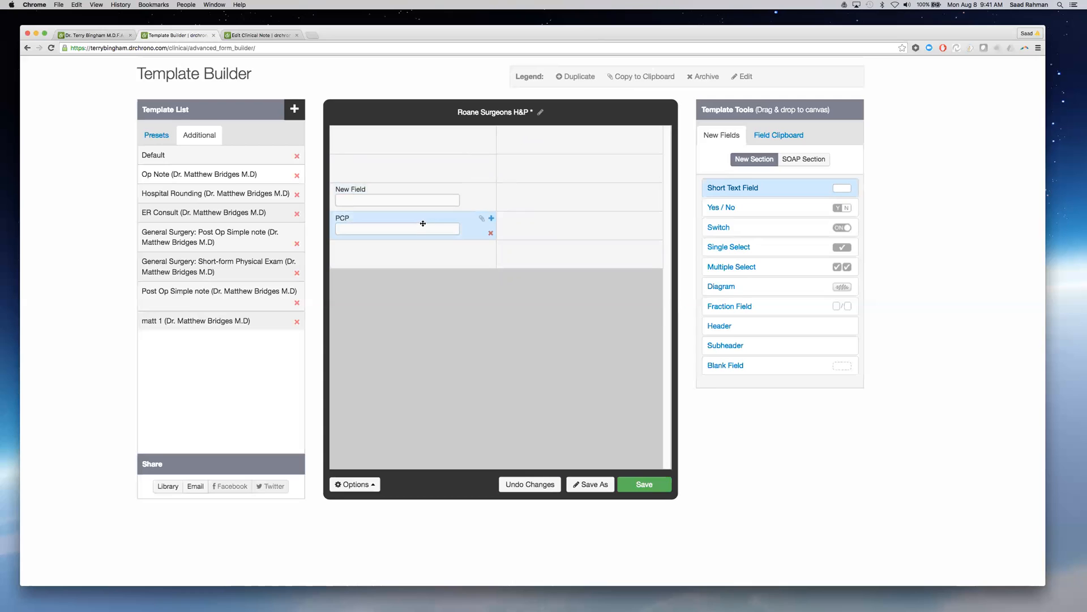
pyautogui.moveTo(418, 218); pyautogui.dragTo(406, 150)
pyautogui.moveTo(442, 220); pyautogui.dragTo(432, 154)
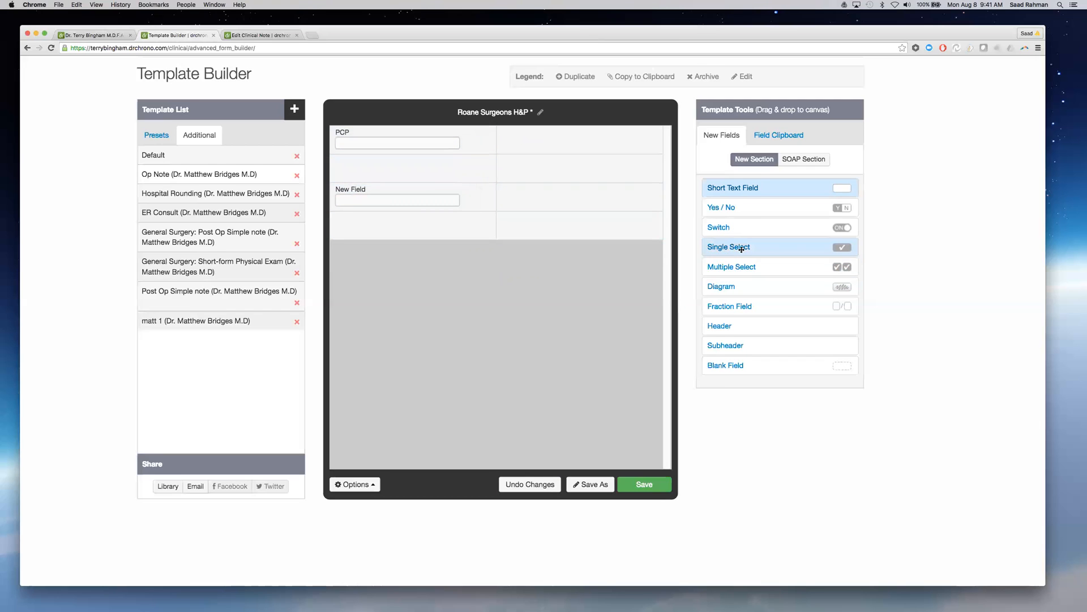
# Label the new short text field HPI and enable New Line for it
pyautogui.click(464, 191)
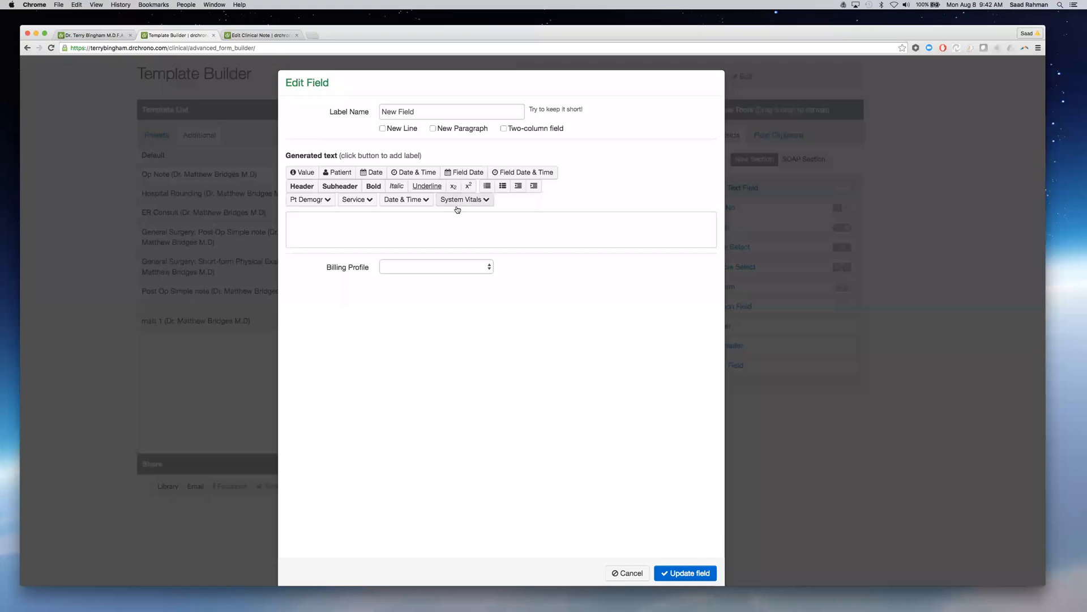
pyautogui.tripleClick(398, 114)
pyautogui.write('HPI')
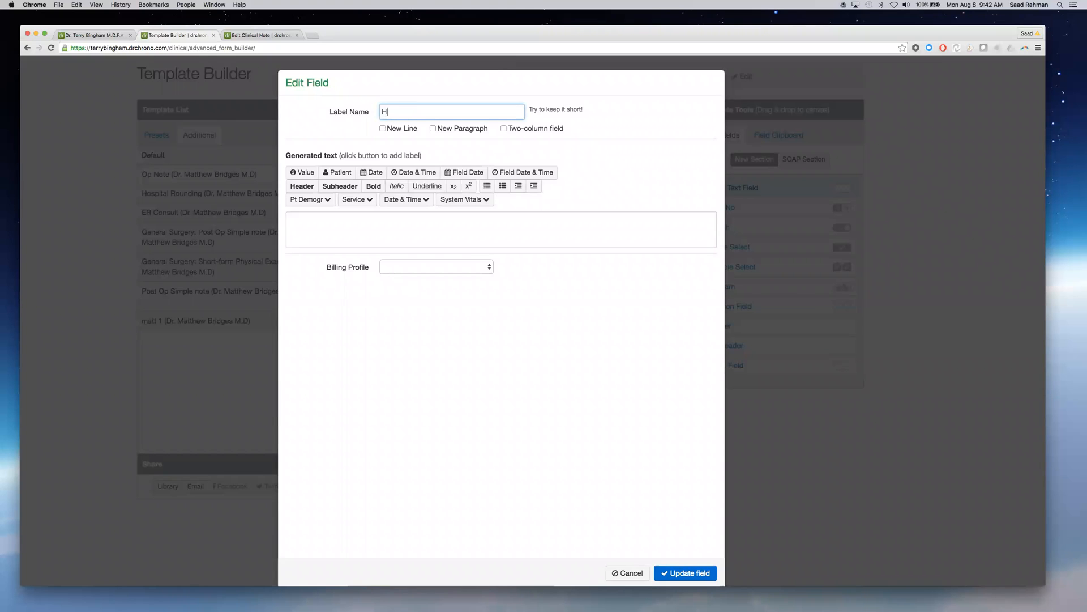
pyautogui.click(382, 128)
# Set the HPI field's generated text to "HPI: {{value}}" on a single line and update the field
pyautogui.doubleClick(392, 112)
pyautogui.press('cmd+c')
pyautogui.click(343, 229)
pyautogui.press('cmd+v')
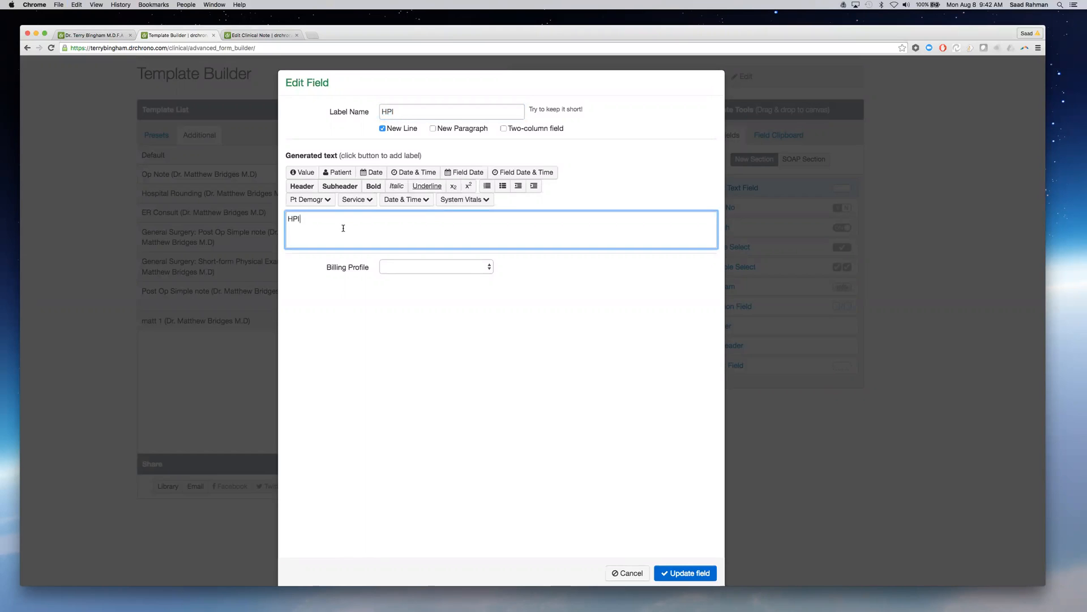
pyautogui.click(302, 172)
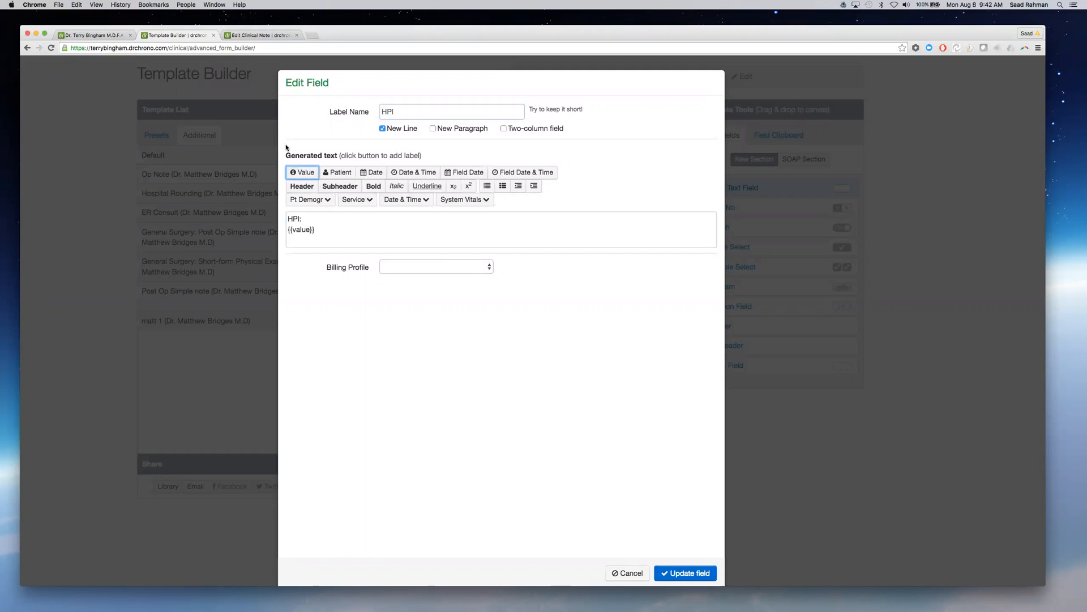
pyautogui.click(241, 36)
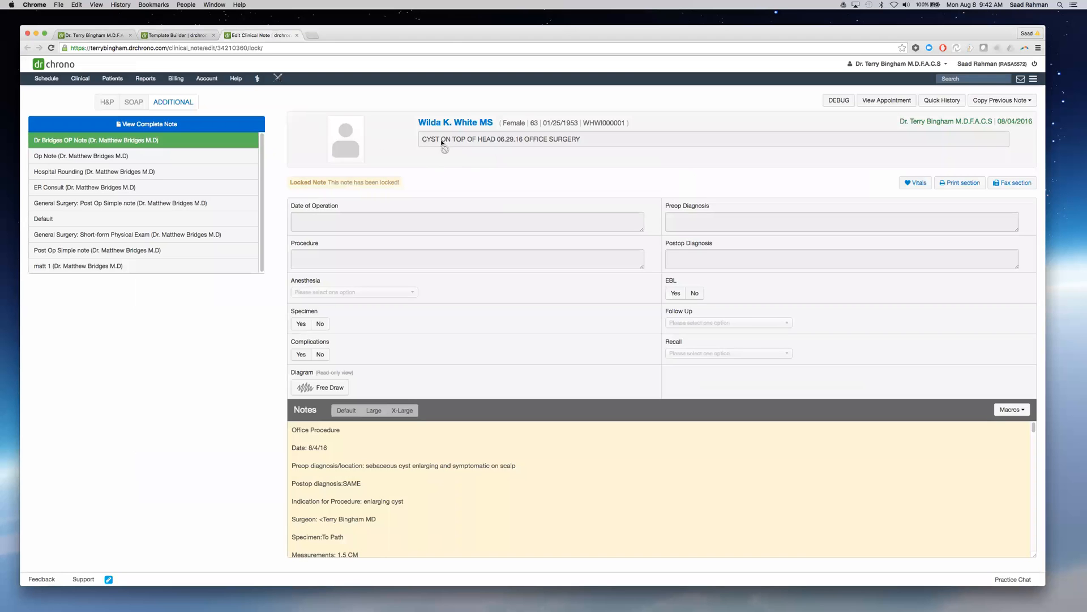
pyautogui.click(171, 34)
pyautogui.click(291, 229)
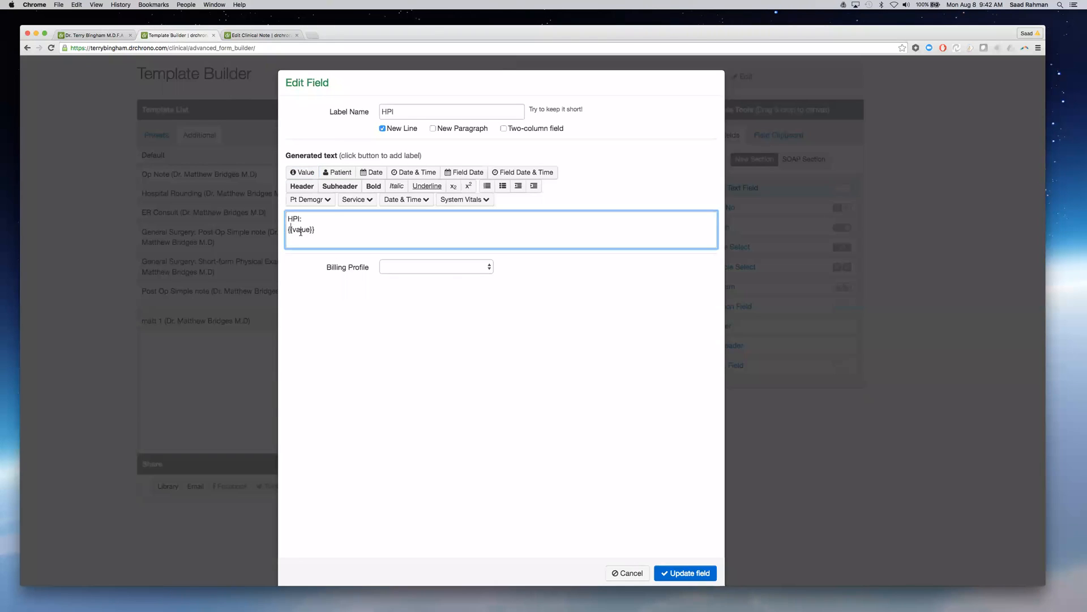
pyautogui.press('BackSpace')
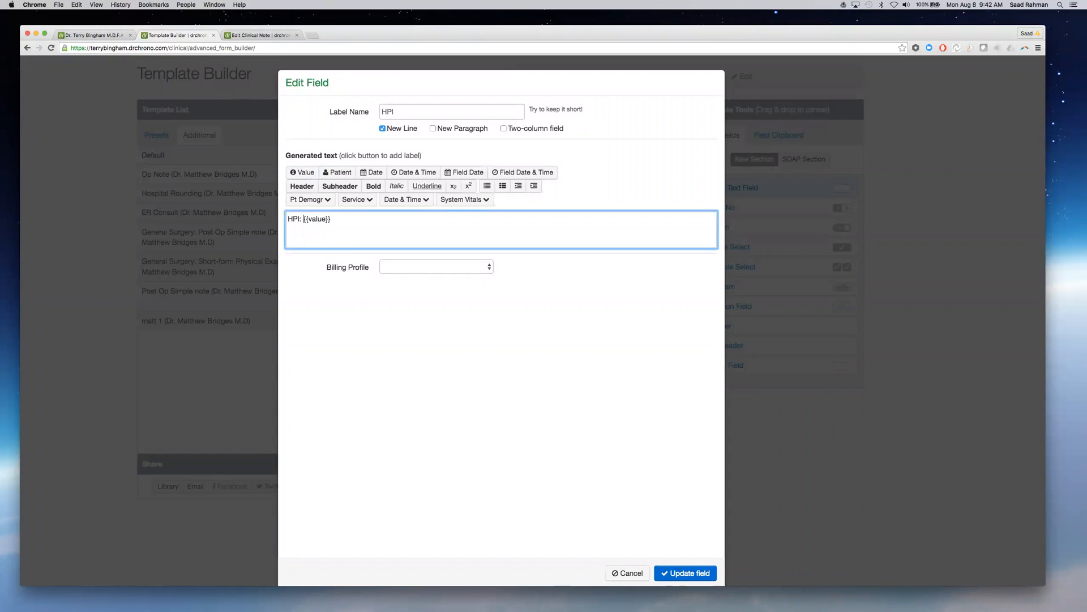
pyautogui.click(661, 575)
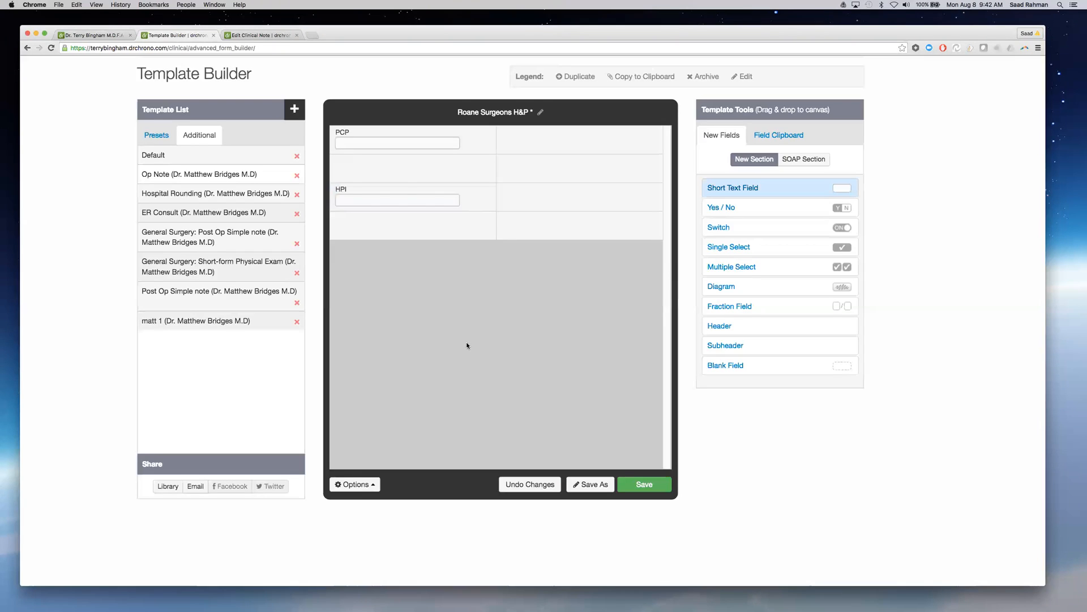
# Add a multiple select field below HPI, leaving an empty row between the two fields
pyautogui.moveTo(757, 260); pyautogui.dragTo(414, 319)
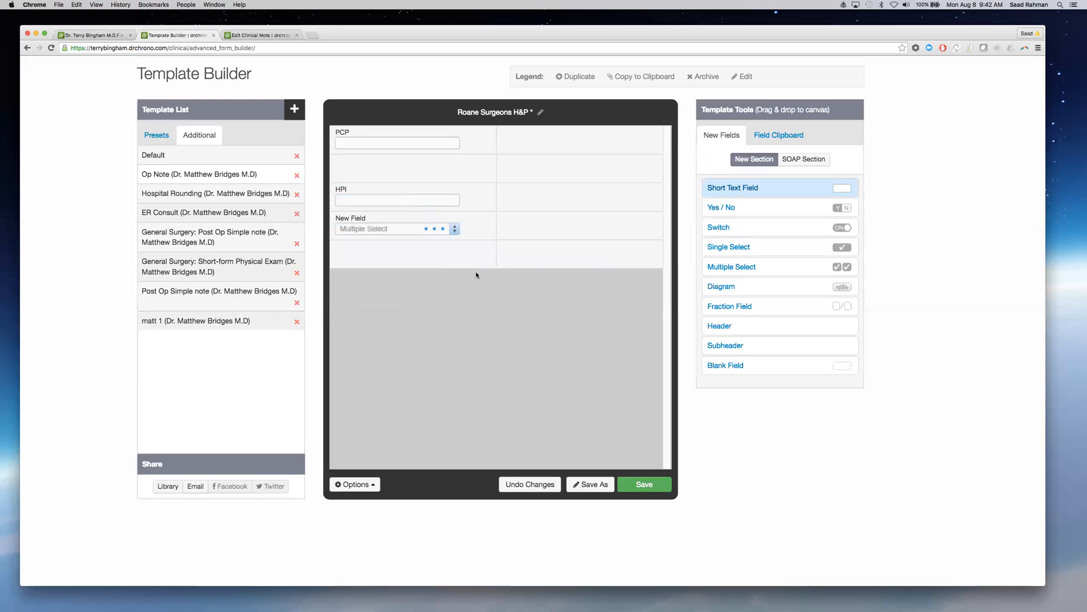
pyautogui.moveTo(760, 365); pyautogui.dragTo(401, 247)
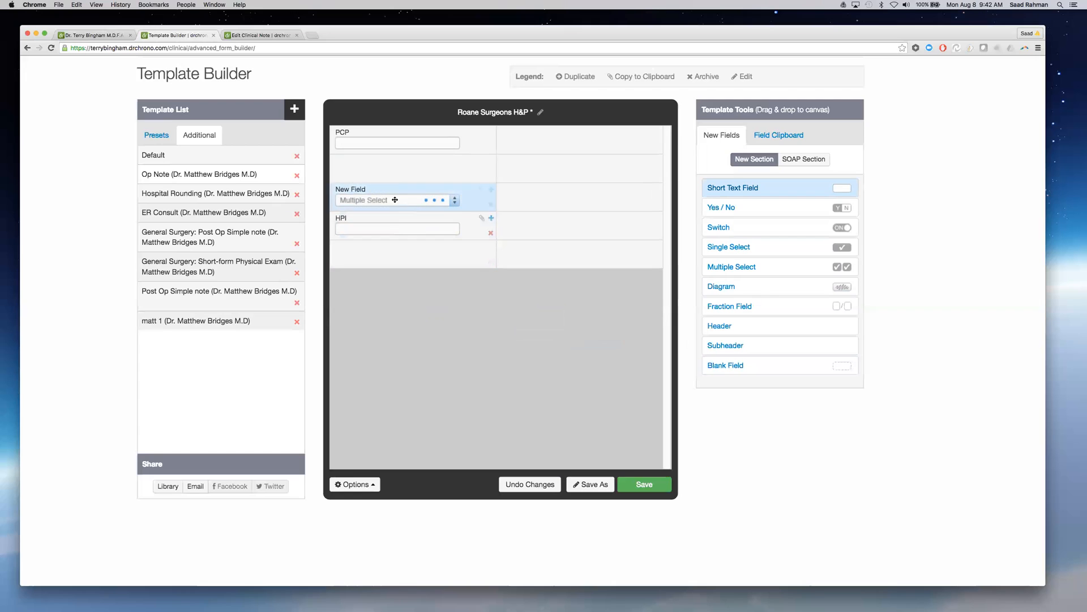
pyautogui.moveTo(443, 190); pyautogui.dragTo(429, 295)
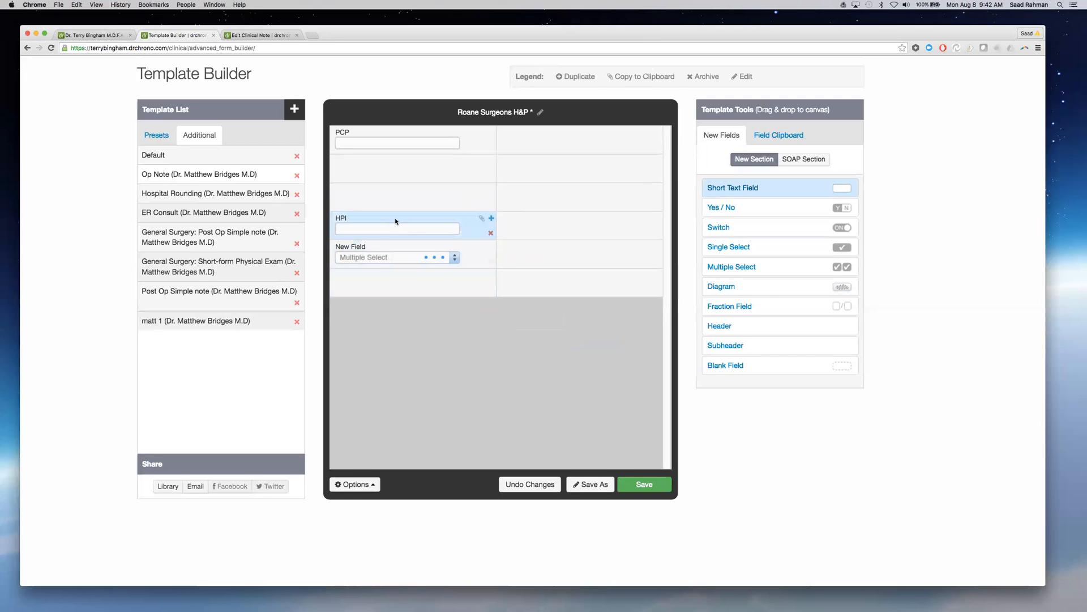
pyautogui.click(482, 218)
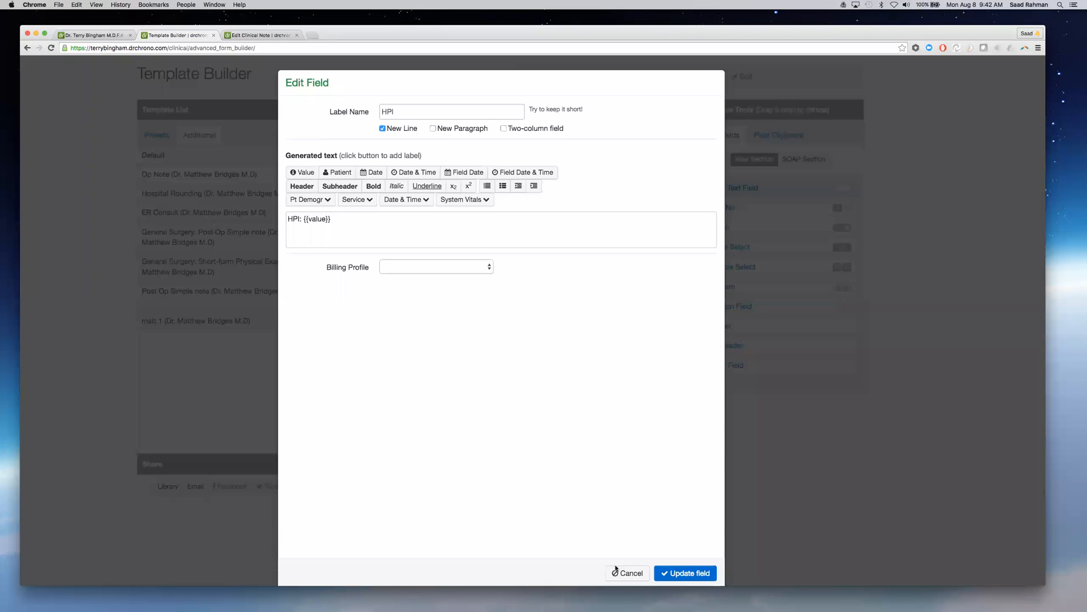
pyautogui.click(631, 573)
pyautogui.moveTo(486, 210); pyautogui.dragTo(487, 222)
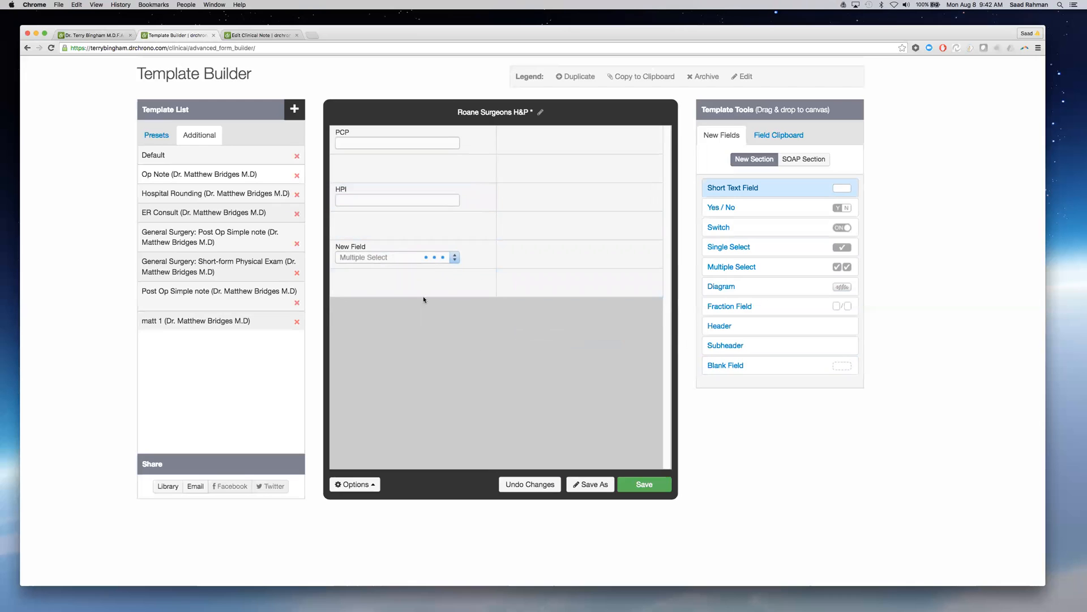
# Label the new multiple select field MEDICAL HISTORY and enable New Paragraph
pyautogui.click(394, 245)
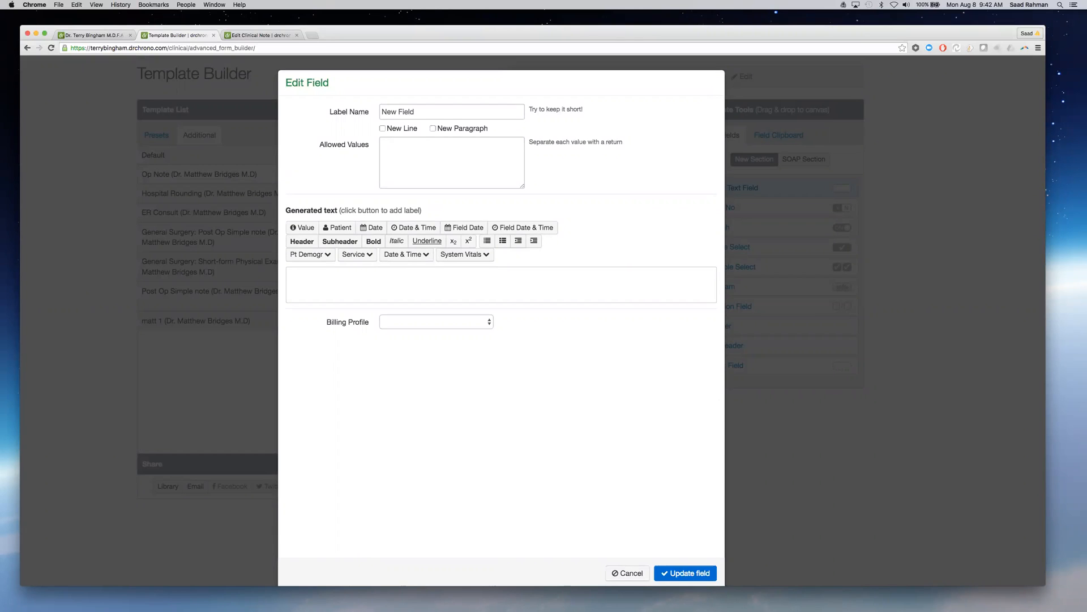
pyautogui.click(432, 128)
pyautogui.tripleClick(387, 112)
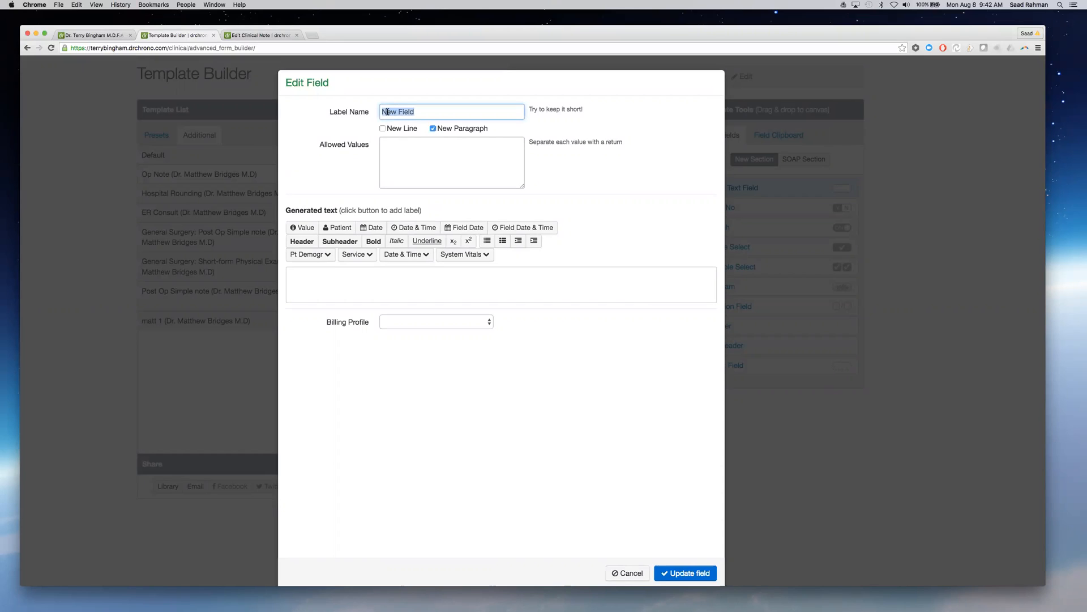
pyautogui.write('MEDICAL HISTORY')
# Set the generated text to "MEDICAL HISTORY: {{value}}" on a single line
pyautogui.doubleClick(417, 113)
pyautogui.tripleClick(418, 117)
pyautogui.press('super+c')
pyautogui.click(332, 282)
pyautogui.press('super+v')
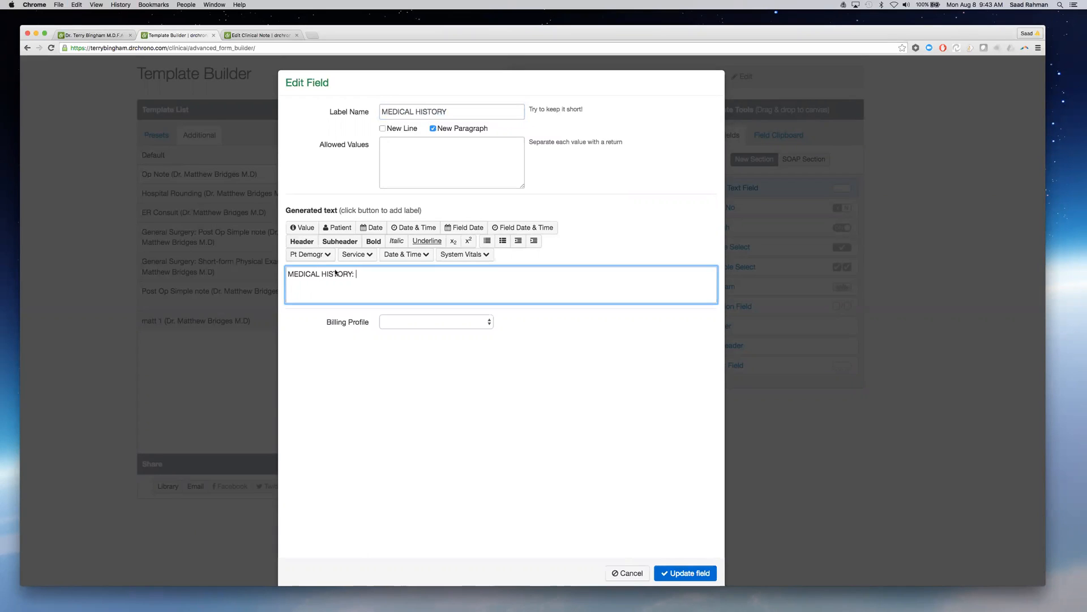
pyautogui.click(302, 228)
pyautogui.click(288, 285)
pyautogui.press('BackSpace')
# Enter Heartburn/Refulx, Chronic back pain (pain contract) and Thyroid disease as allowed values on separate lines
pyautogui.click(420, 150)
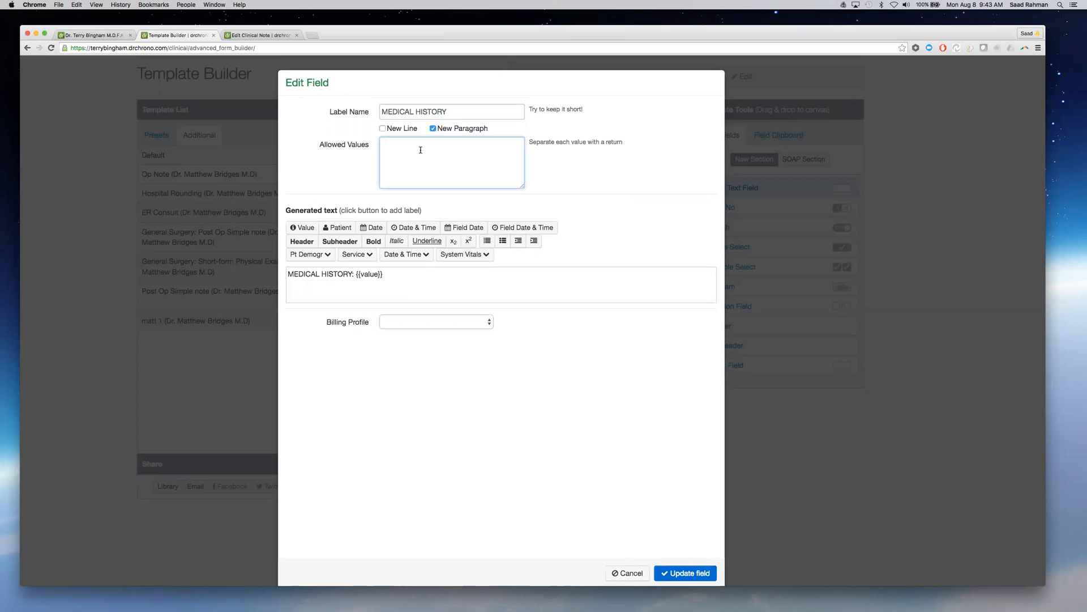
pyautogui.write('Heartburn/Refulx')
pyautogui.press('Return')
pyautogui.write('C')
pyautogui.write('hronic')
pyautogui.write(' back pain ')
pyautogui.write('(pain contrac')
pyautogui.write('t')
pyautogui.write('Th')
pyautogui.write('yoid ')
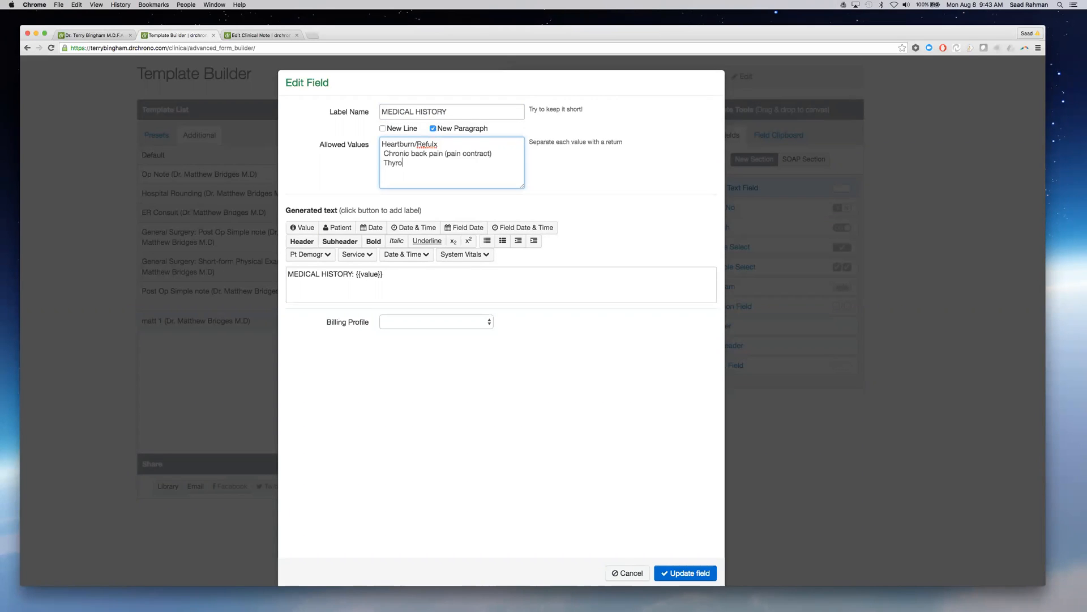
pyautogui.write('die')
pyautogui.write('sease')
pyautogui.press('Return')
# Add Sleep Apnea, Weight loss and Appetite loss to the MEDICAL HISTORY allowed values, each on its own line
pyautogui.write('Sleep Apen')
pyautogui.press('BackSpace')
pyautogui.press('BackSpace')
pyautogui.write('nea ')
pyautogui.write('Weigh')
pyautogui.write('t lo')
pyautogui.write('ss')
pyautogui.press('Return')
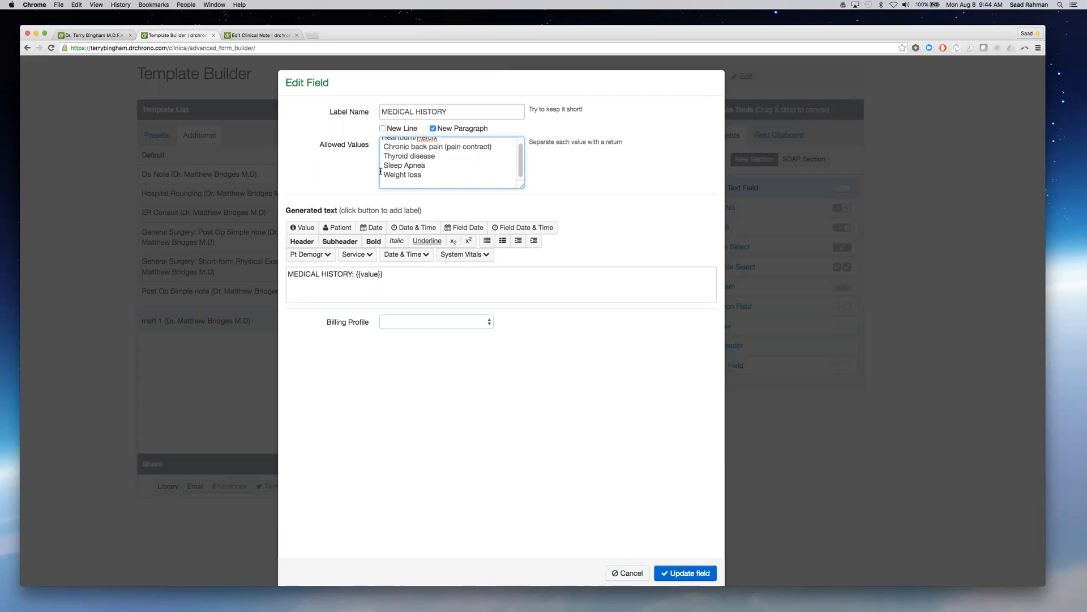
pyautogui.write('Appetite loss')
pyautogui.press('Return')
# Add COPD, Arthritis and Hypertension to the MEDICAL HISTORY allowed values, each on its own line
pyautogui.write('C')
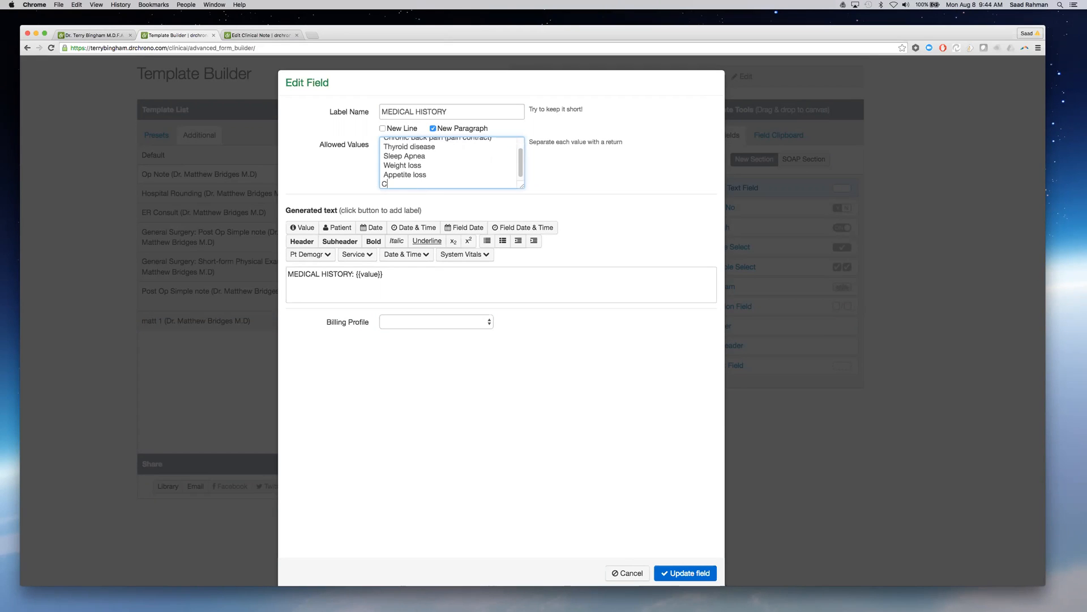
pyautogui.write('OPD')
pyautogui.press('Return')
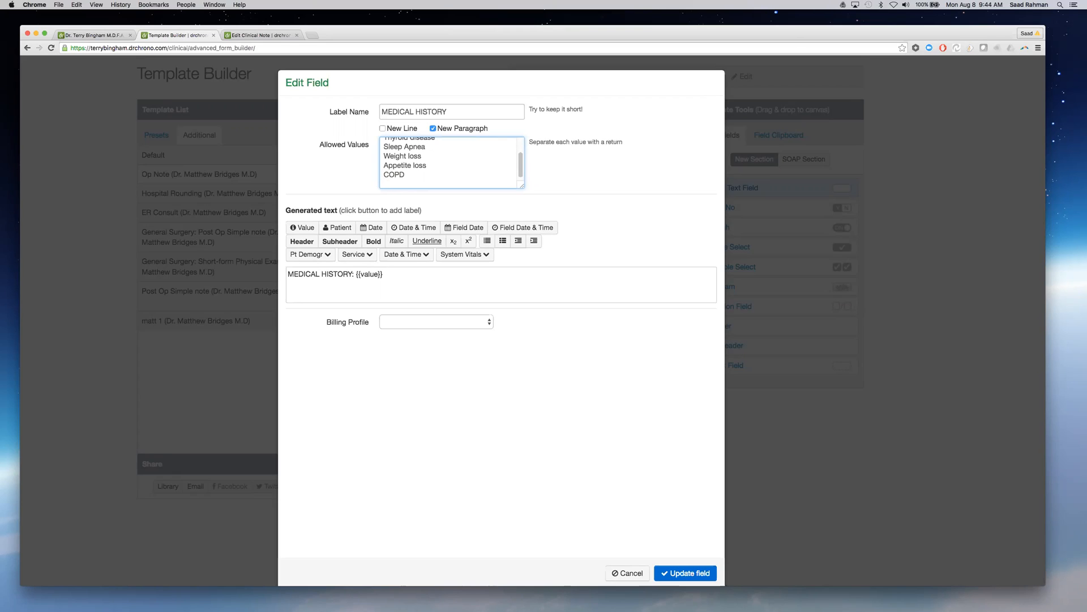
pyautogui.write('Arthritis')
pyautogui.press('Return')
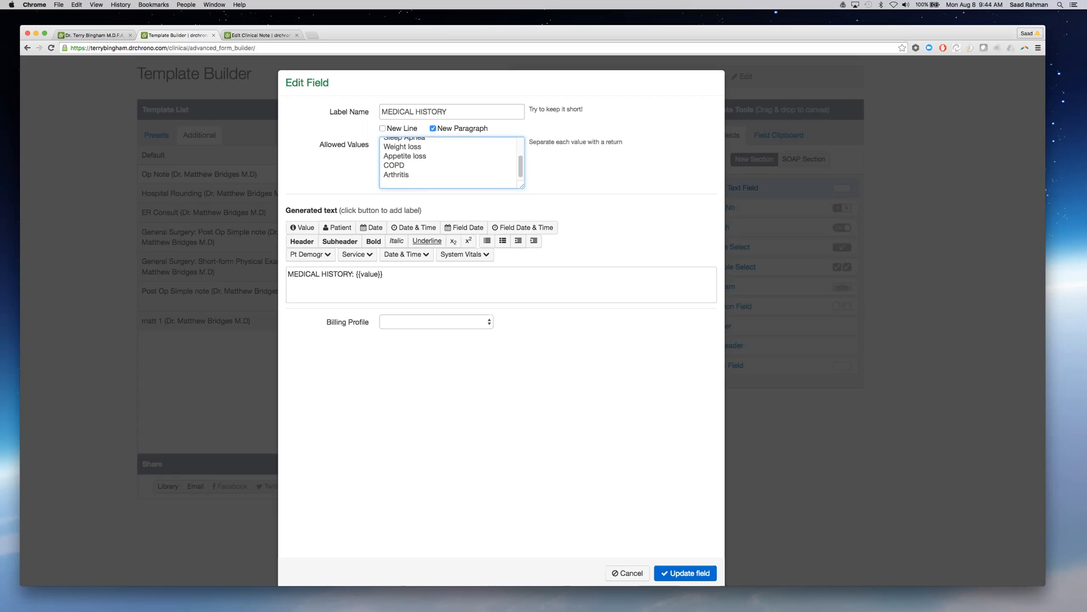
pyautogui.write('Hyuo')
pyautogui.press('BackSpace')
pyautogui.write('pertension')
pyautogui.press('Return')
# Add "History of diabetes" as the last allowed value, update the MEDICAL HISTORY field and save the template
pyautogui.write('History of')
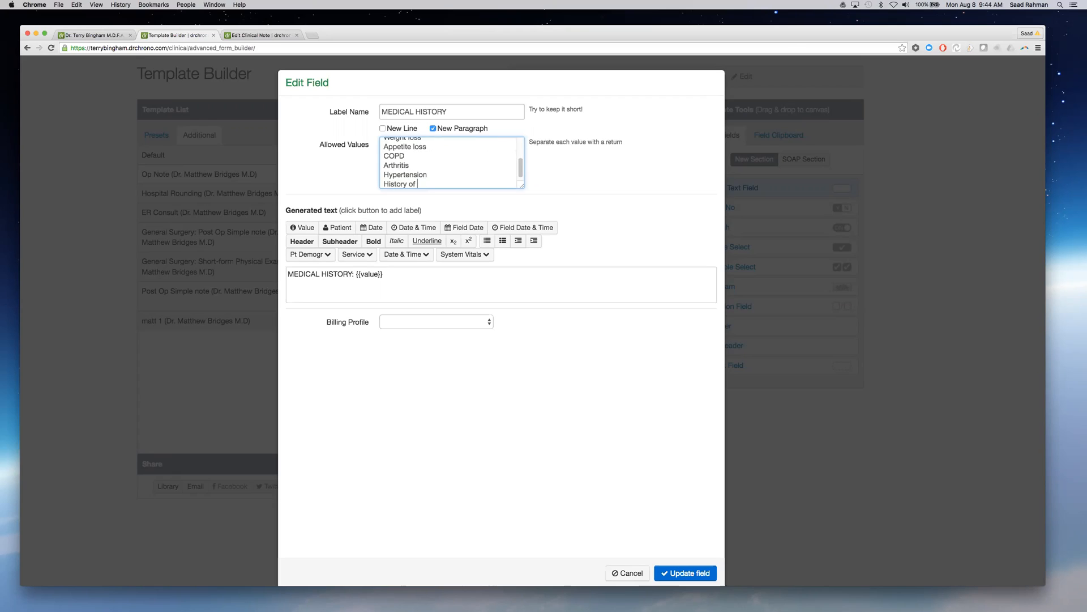
pyautogui.write(' diabetes')
pyautogui.click(705, 573)
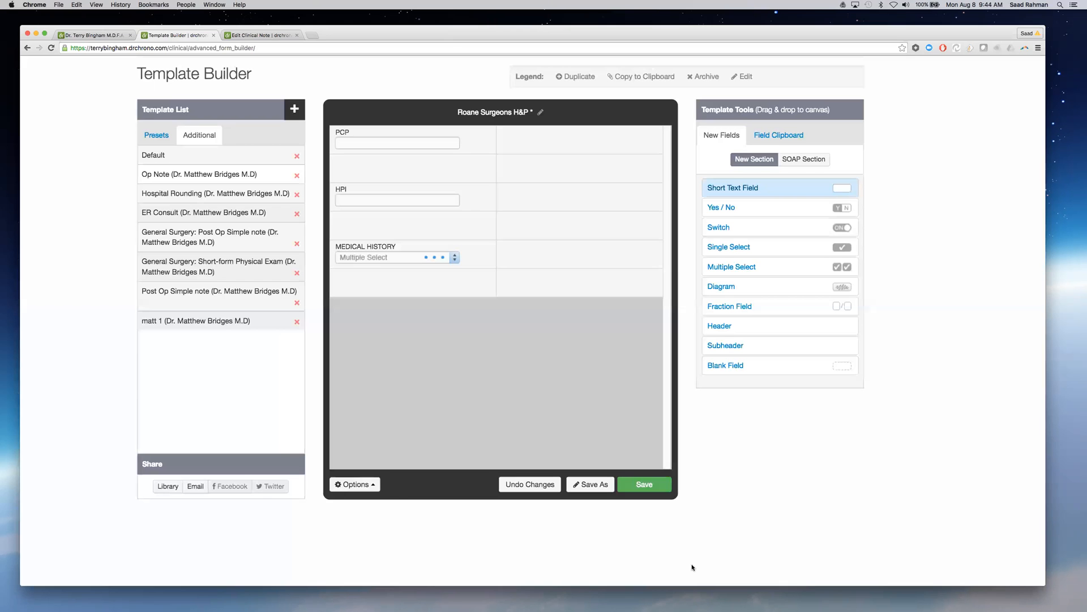
pyautogui.click(645, 487)
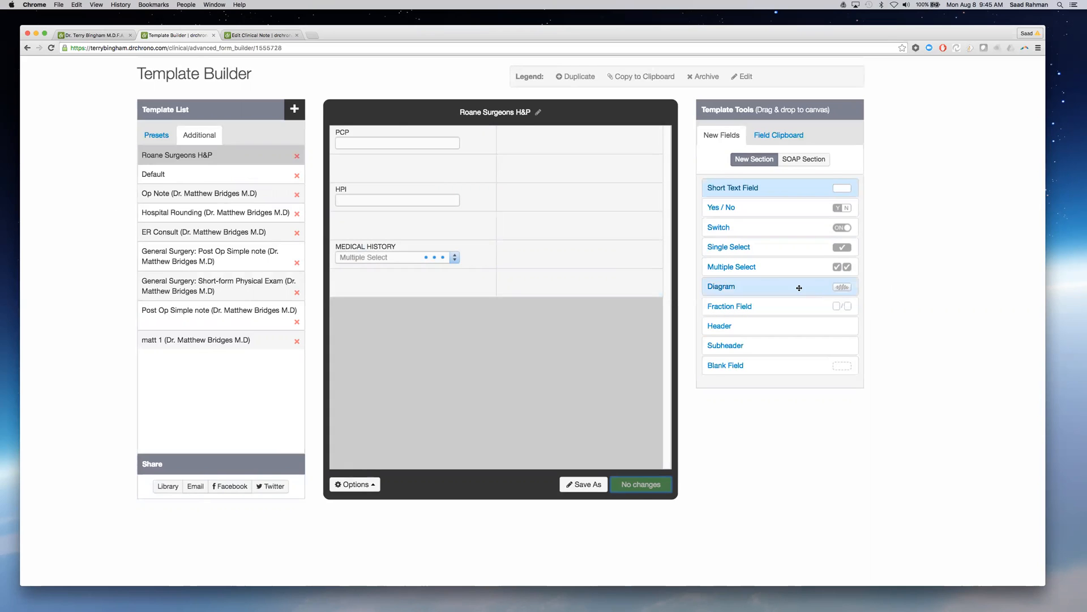
# Try to place another multiple select field and a blank field around MEDICAL HISTORY, and discard the unsaved template changes
pyautogui.moveTo(773, 267); pyautogui.dragTo(403, 333)
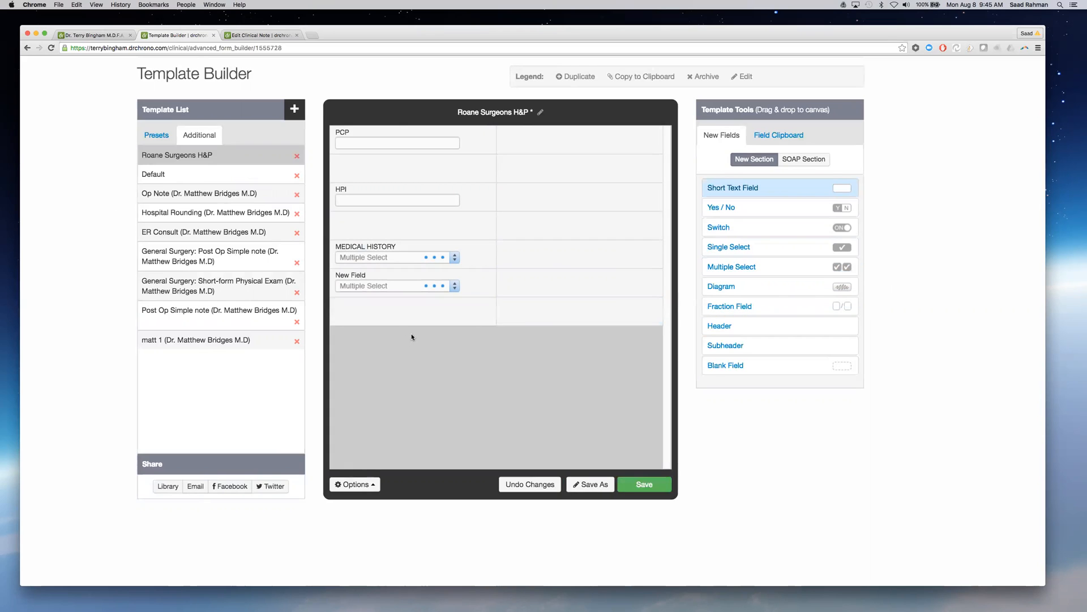
pyautogui.moveTo(762, 365); pyautogui.dragTo(442, 365)
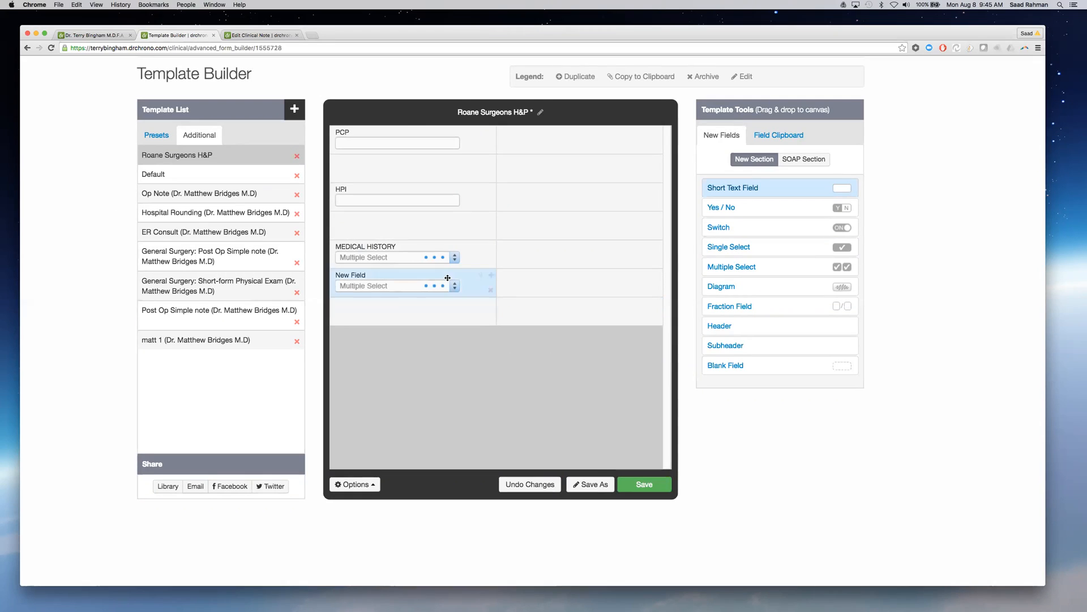
pyautogui.moveTo(447, 263); pyautogui.dragTo(447, 292)
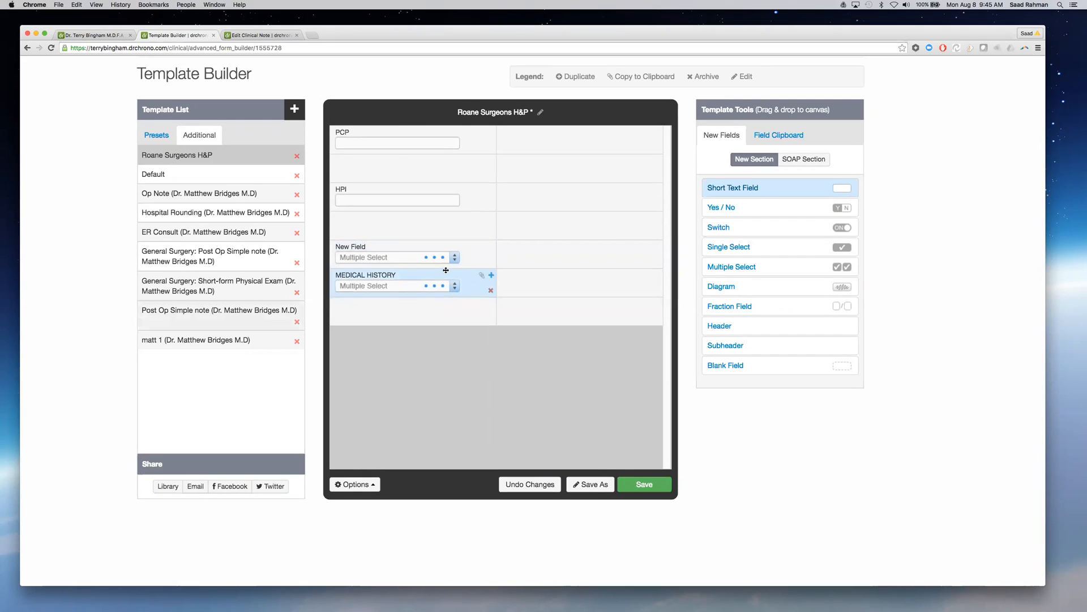
pyautogui.moveTo(431, 249); pyautogui.dragTo(430, 284)
pyautogui.click(541, 486)
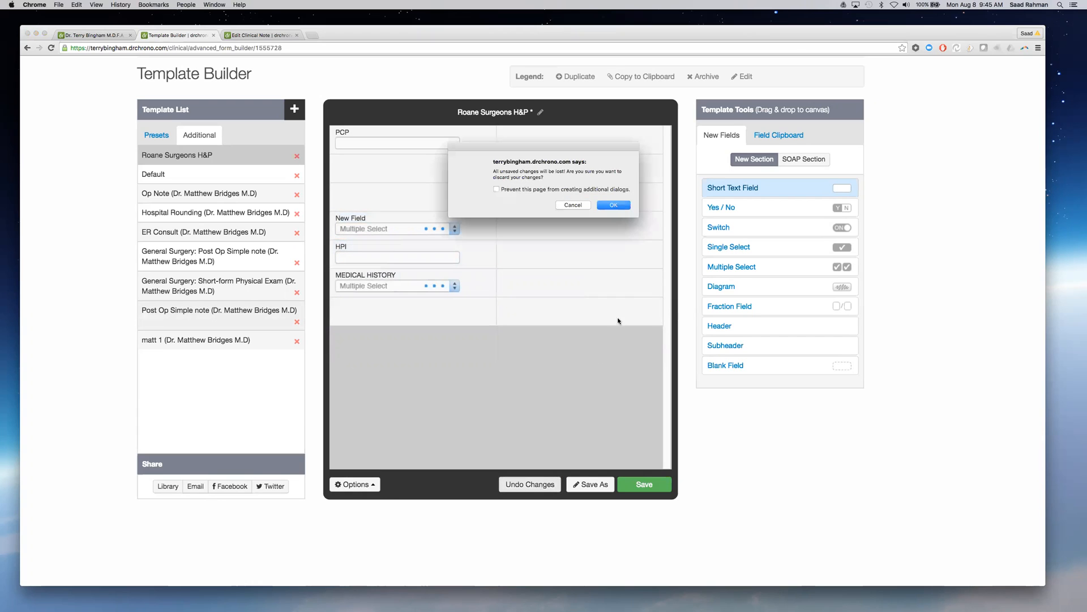
pyautogui.click(613, 205)
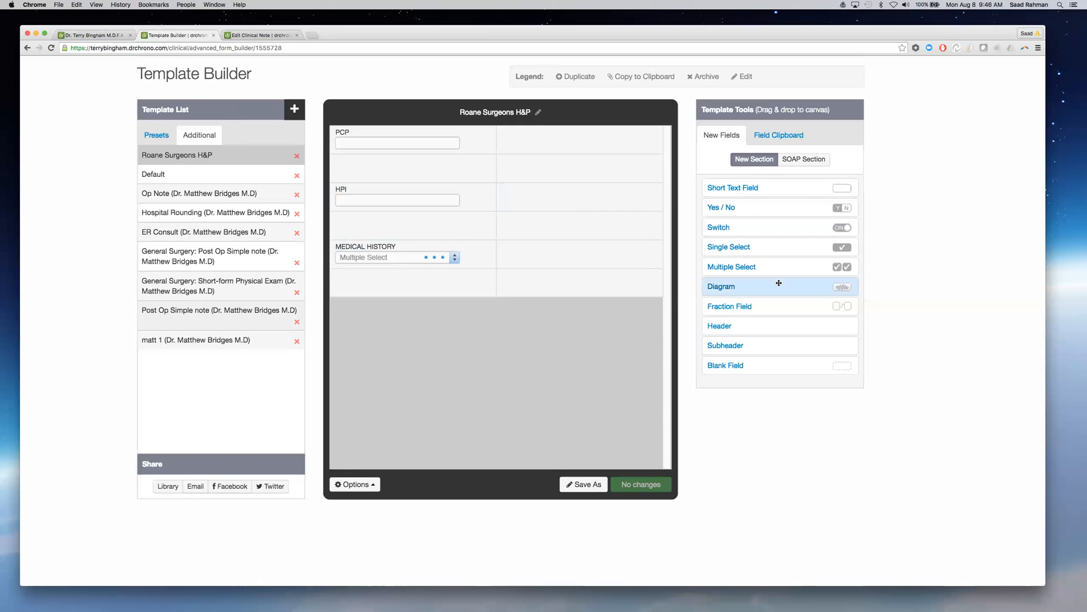
# Try to place a multiple select field directly below MEDICAL HISTORY, and discard the unsaved template changes
pyautogui.moveTo(785, 267); pyautogui.dragTo(428, 338)
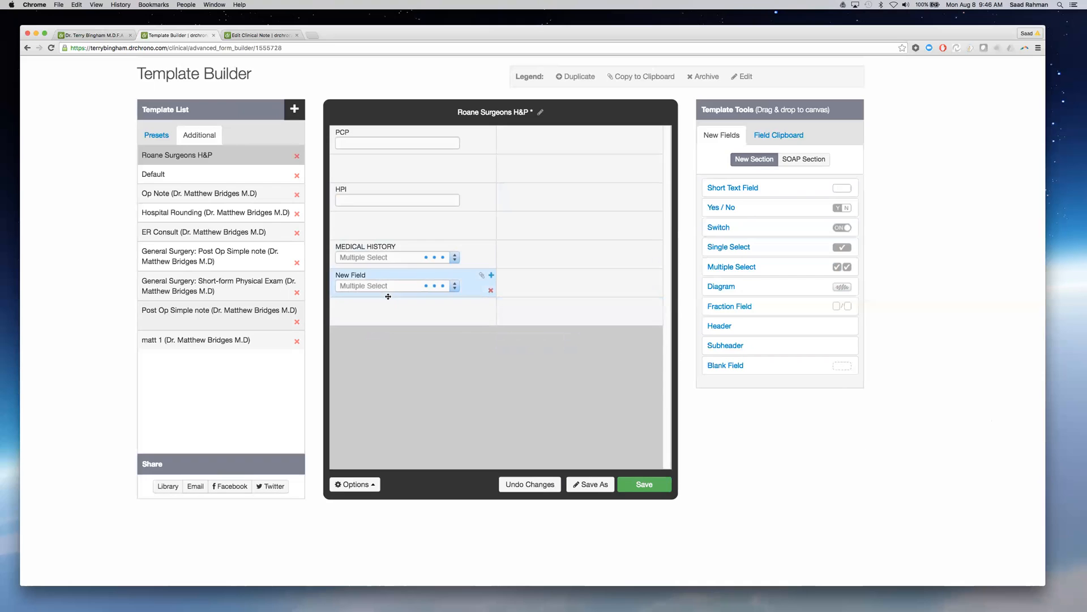
pyautogui.moveTo(407, 291)
pyautogui.mouseDown()
pyautogui.moveTo(393, 309)
pyautogui.moveTo(397, 287)
pyautogui.mouseUp()
pyautogui.click(530, 485)
pyautogui.click(613, 207)
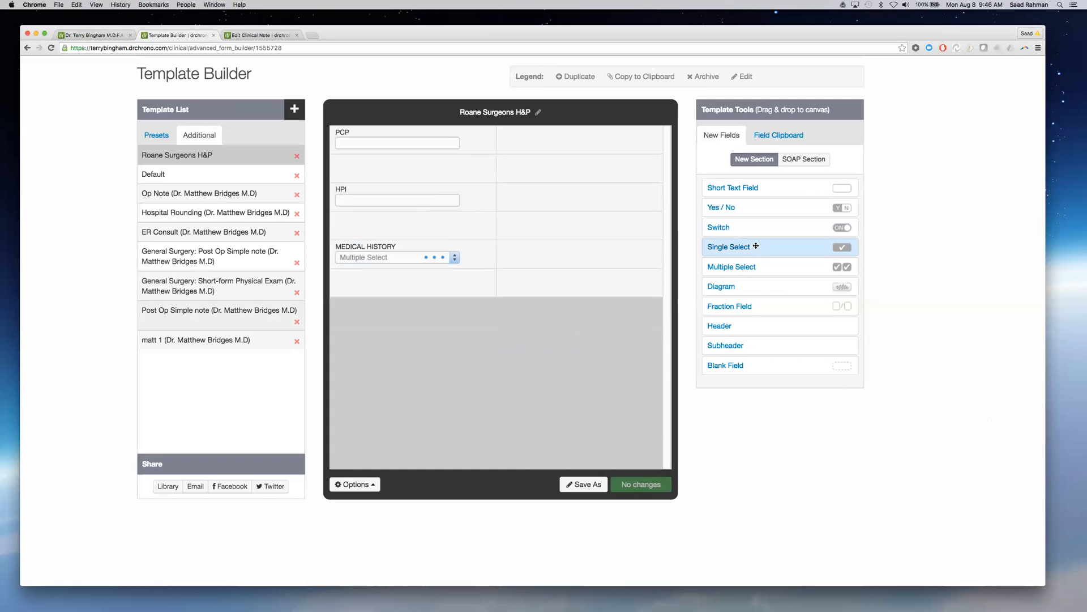
# Try to add a multiple select field and move it from above MEDICAL HISTORY to below it, and discard the changes
pyautogui.moveTo(770, 268); pyautogui.dragTo(373, 304)
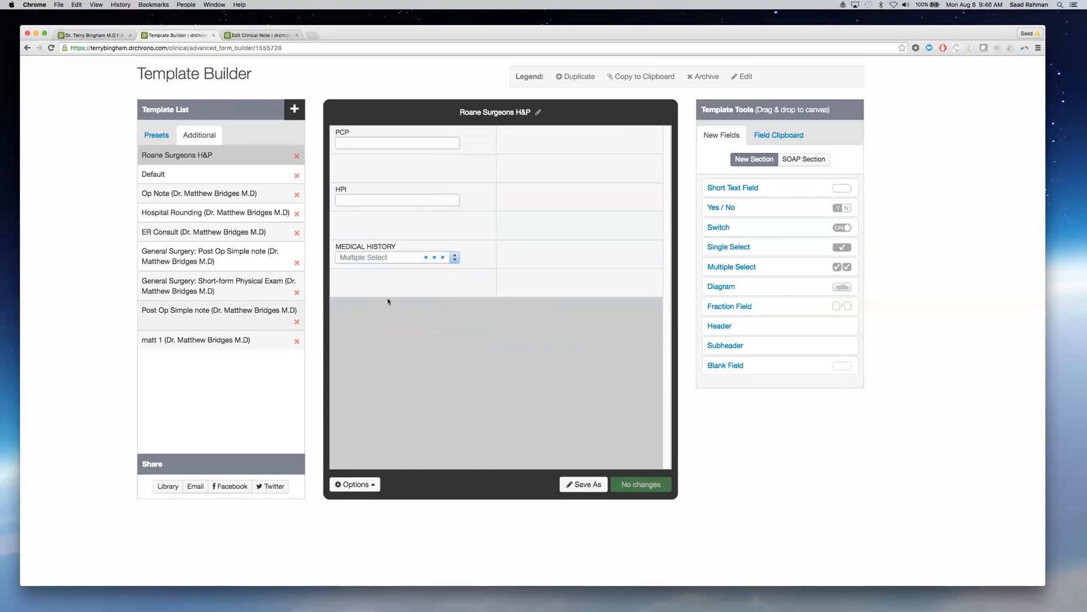
pyautogui.moveTo(777, 266); pyautogui.dragTo(398, 276)
pyautogui.moveTo(407, 218); pyautogui.dragTo(401, 261)
pyautogui.click(526, 485)
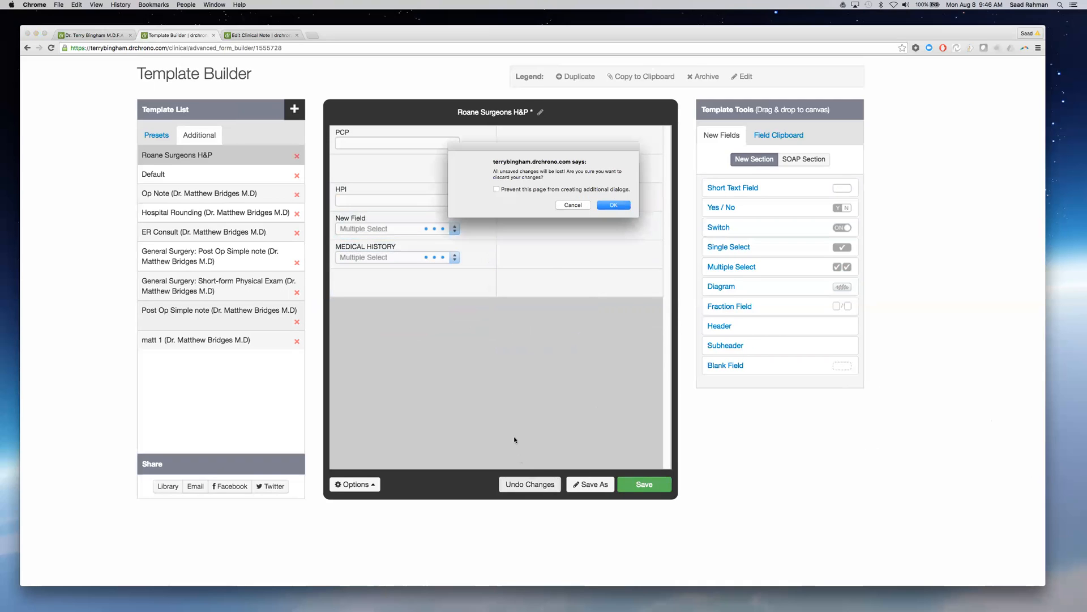
pyautogui.click(620, 204)
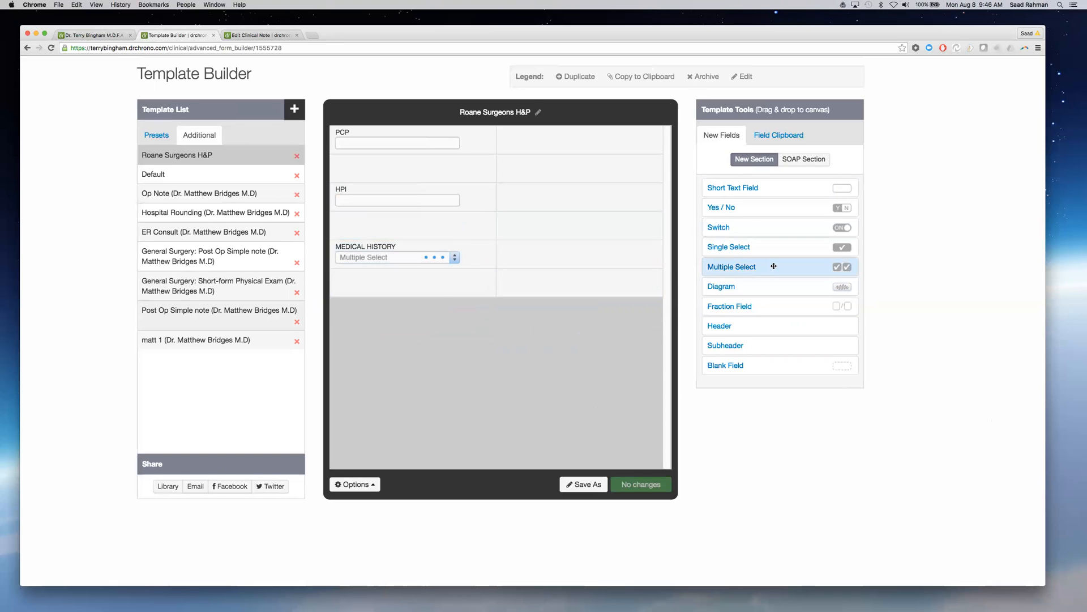
# Try to reorder a new multiple select field and the MEDICAL HISTORY field on the canvas, and discard the unsaved changes
pyautogui.moveTo(774, 266); pyautogui.dragTo(404, 289)
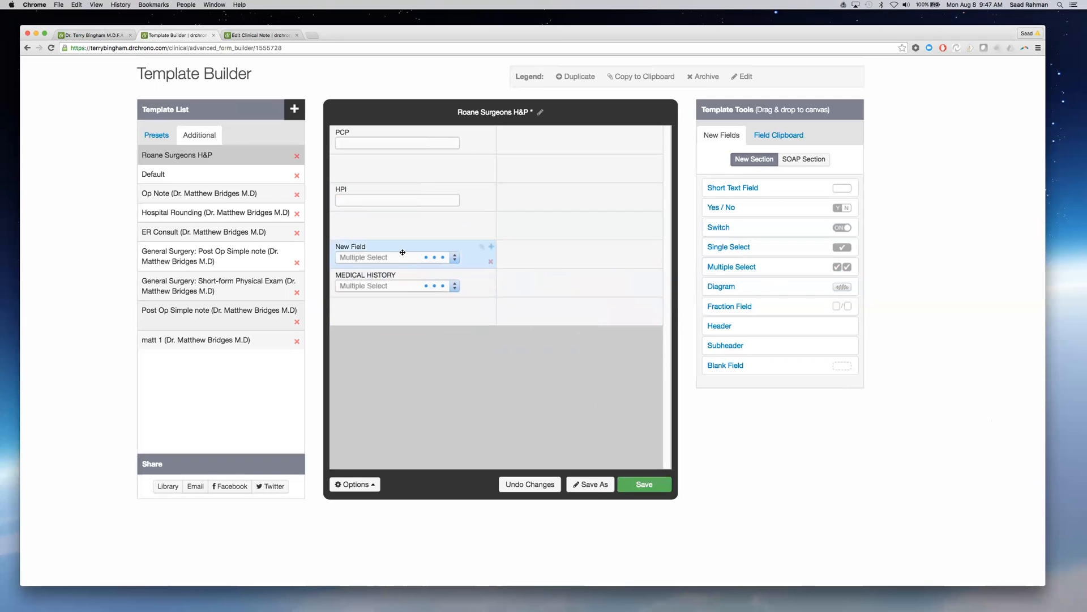
pyautogui.moveTo(401, 249); pyautogui.dragTo(404, 310)
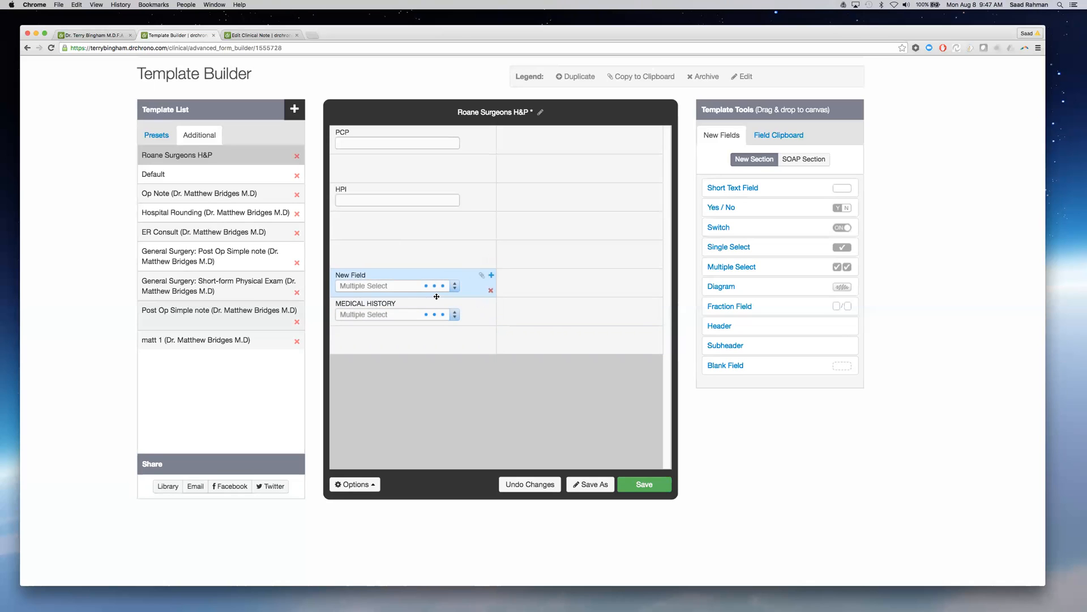
pyautogui.moveTo(400, 278); pyautogui.dragTo(377, 286)
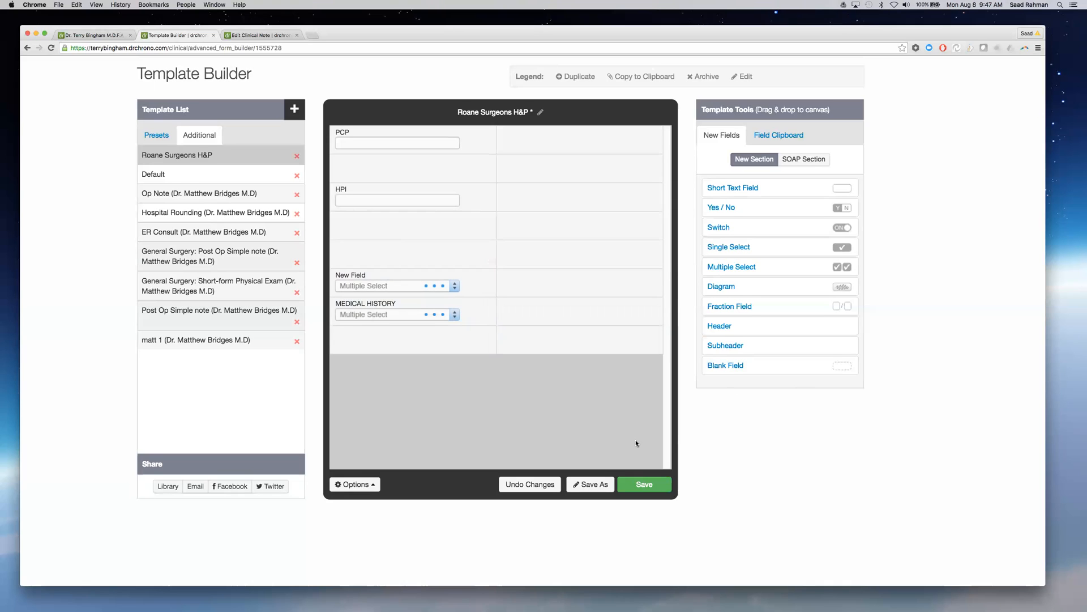
pyautogui.moveTo(351, 275); pyautogui.dragTo(369, 259)
pyautogui.moveTo(417, 311); pyautogui.dragTo(462, 237)
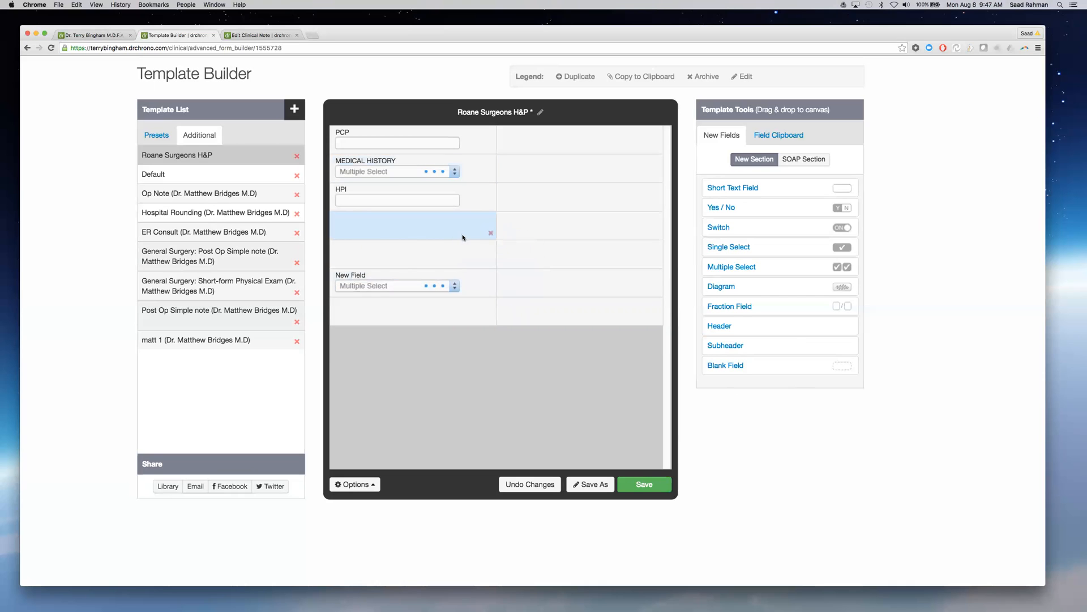
pyautogui.click(530, 484)
pyautogui.click(613, 205)
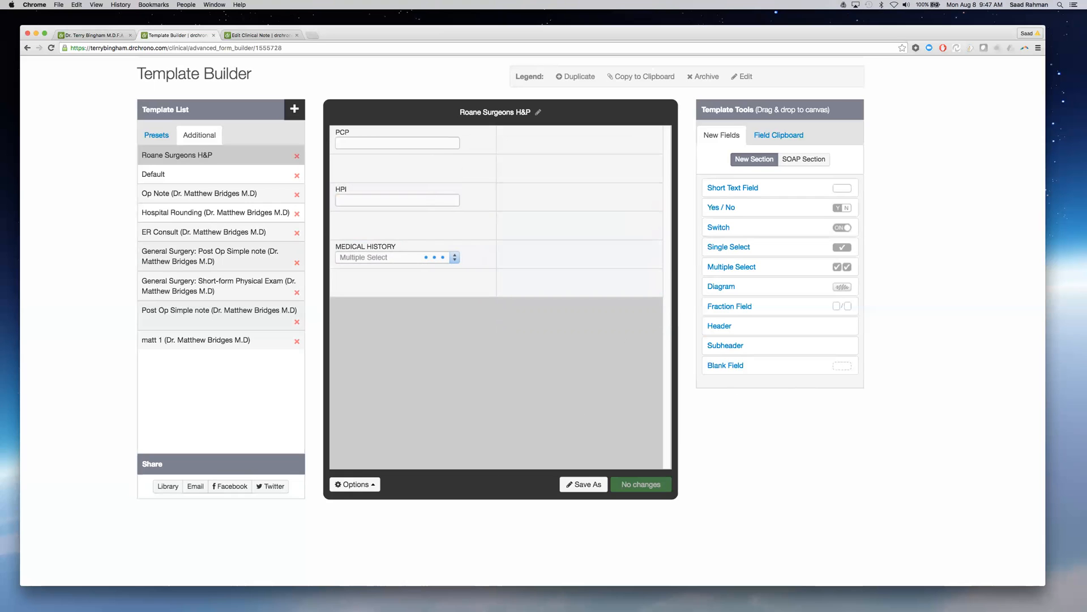
# Open onpatient Templates in a new tab from the clinical note and examine the required and hidden options of its sections
pyautogui.click(255, 37)
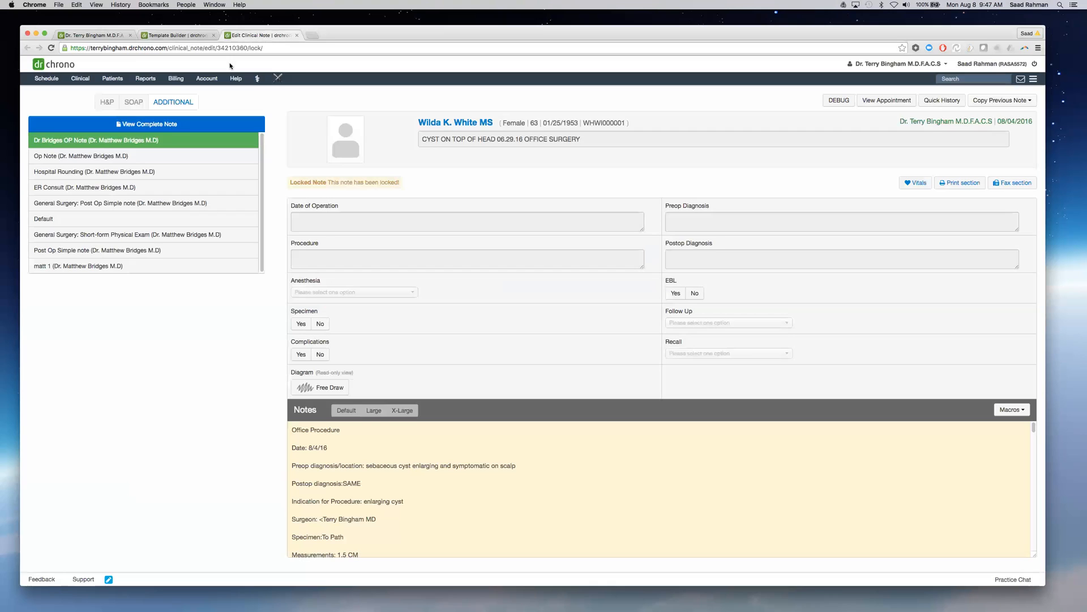
pyautogui.moveTo(76, 81)
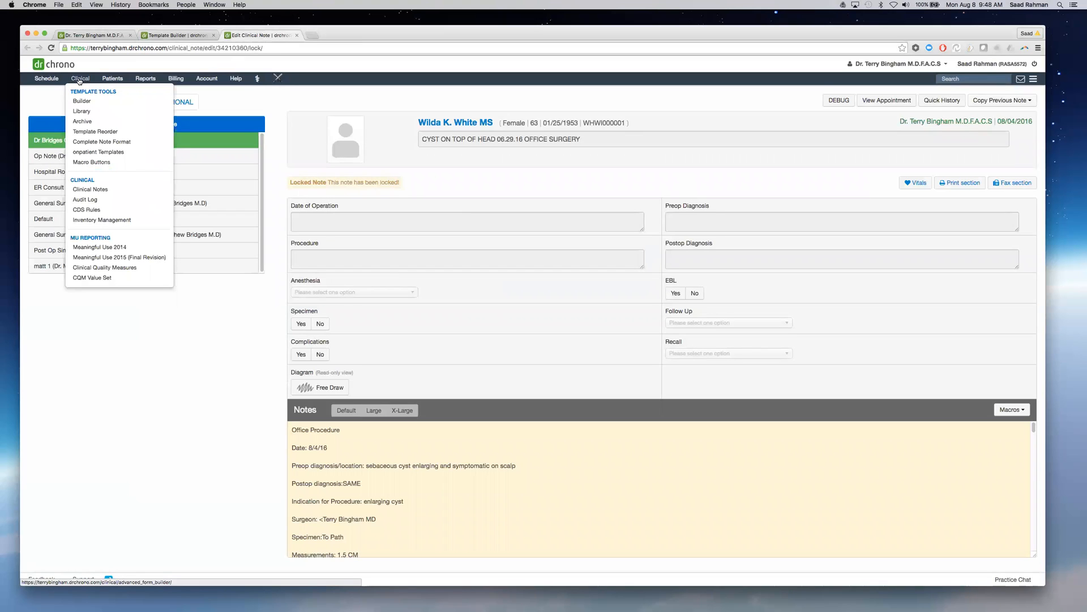
pyautogui.rightClick(99, 154)
pyautogui.click(124, 159)
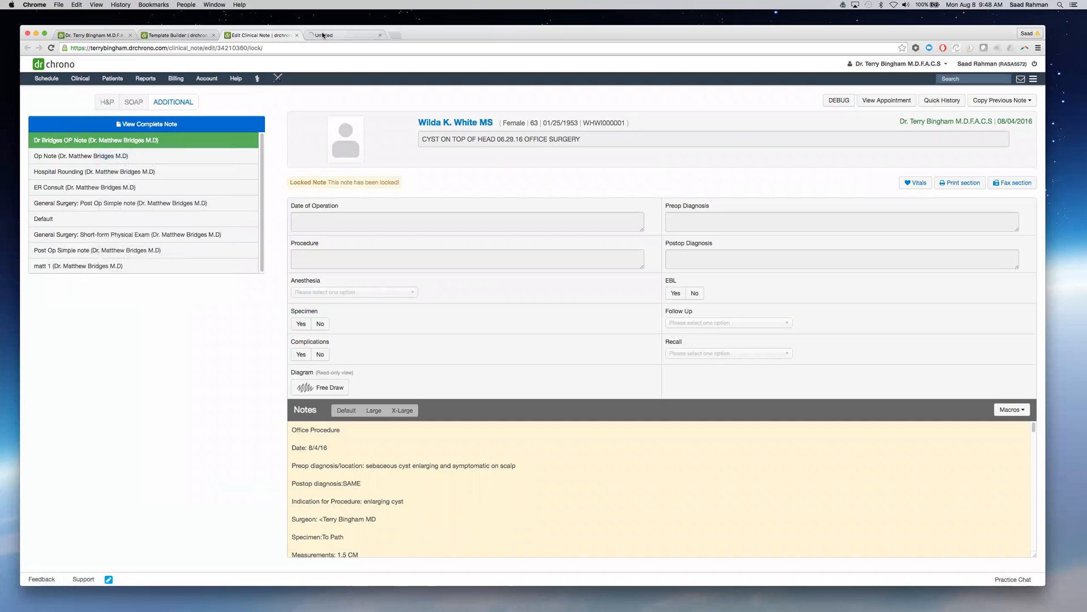
pyautogui.click(323, 35)
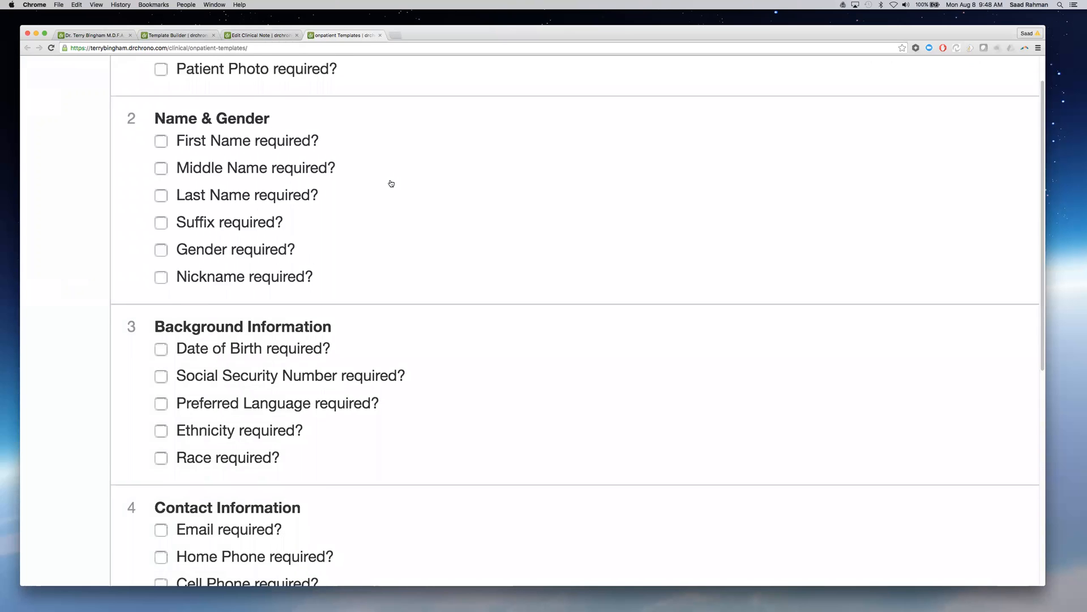
pyautogui.scroll(-15, 391, 183)
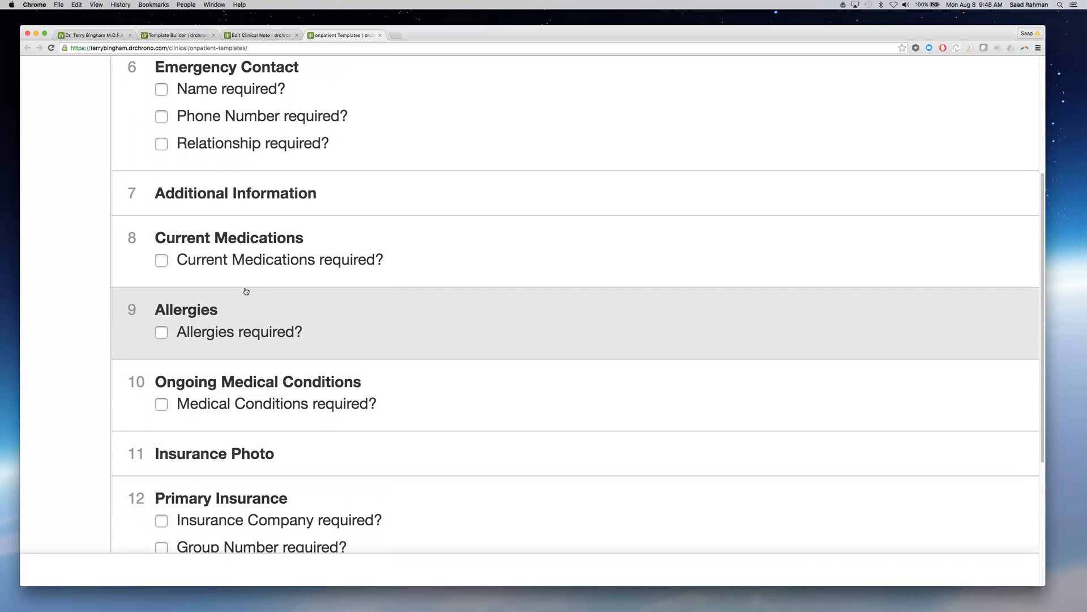
pyautogui.hscroll(10, 246, 291)
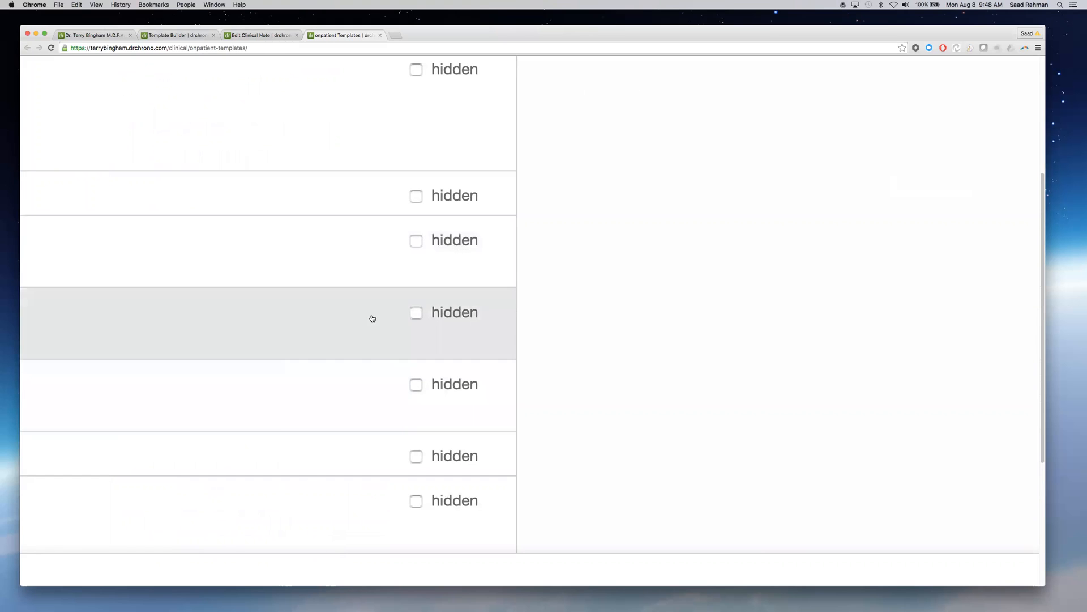
pyautogui.hscroll(-3, 372, 315)
pyautogui.hscroll(-10, 364, 323)
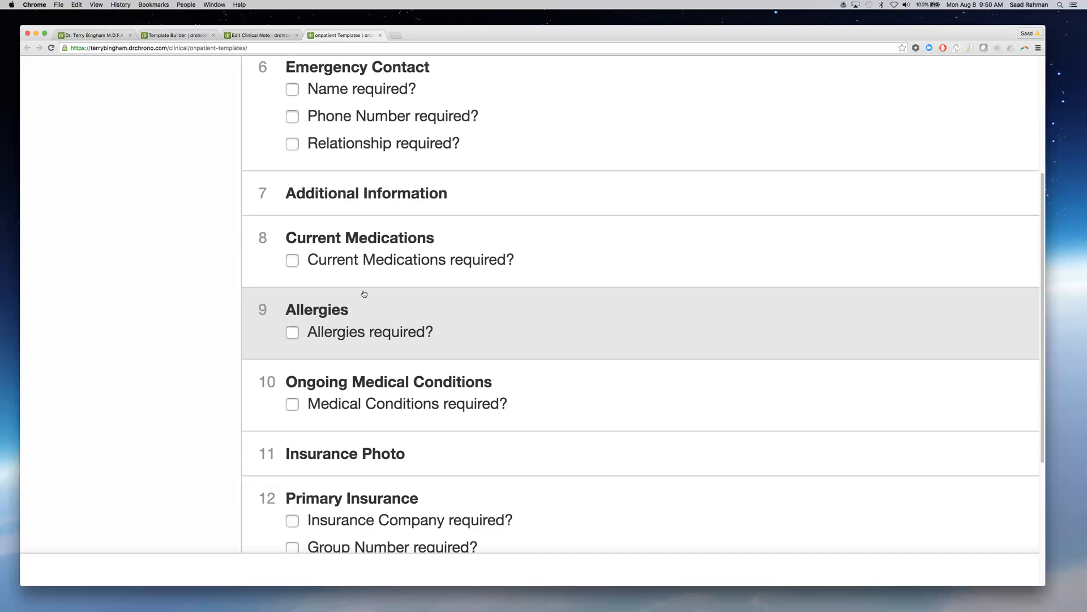
# Return to the clinical note and view Med/Allergies/Conditions under onpatient / Check-In in its H&P sections
pyautogui.click(260, 36)
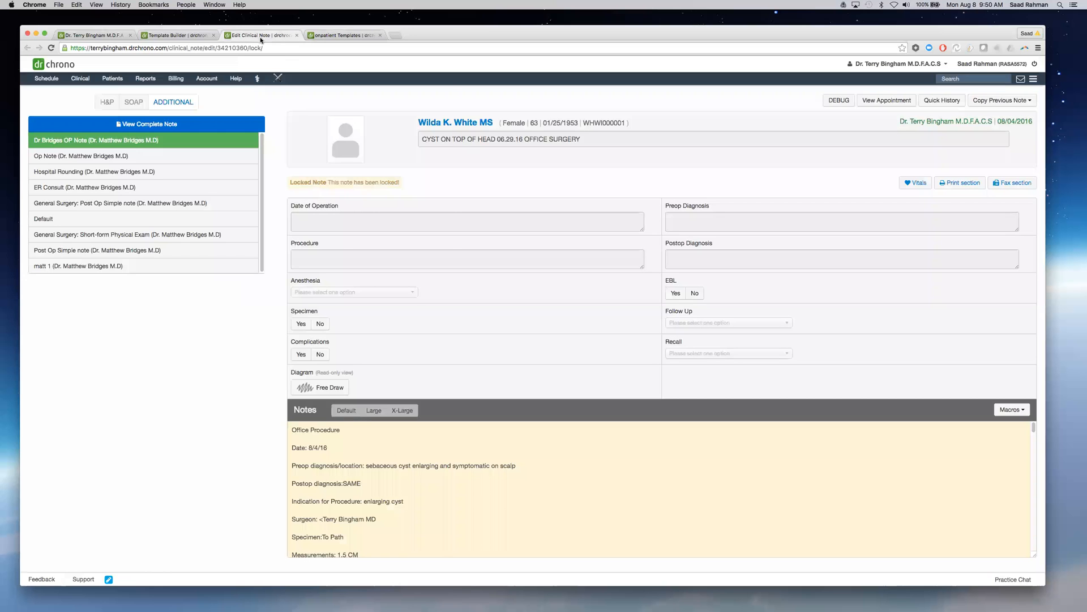
pyautogui.click(257, 211)
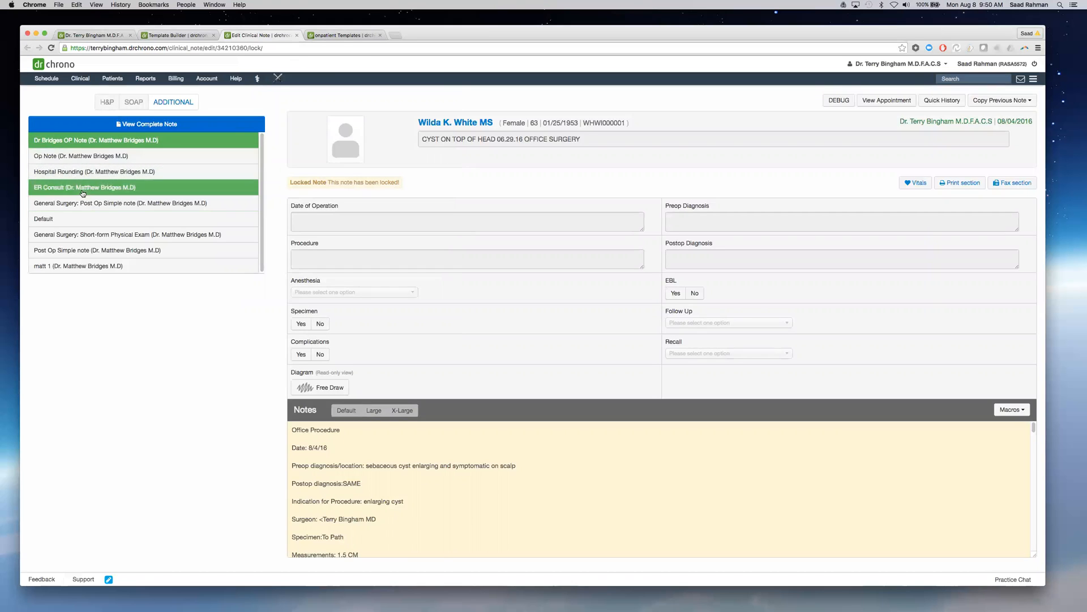
pyautogui.scroll(2, 270, 284)
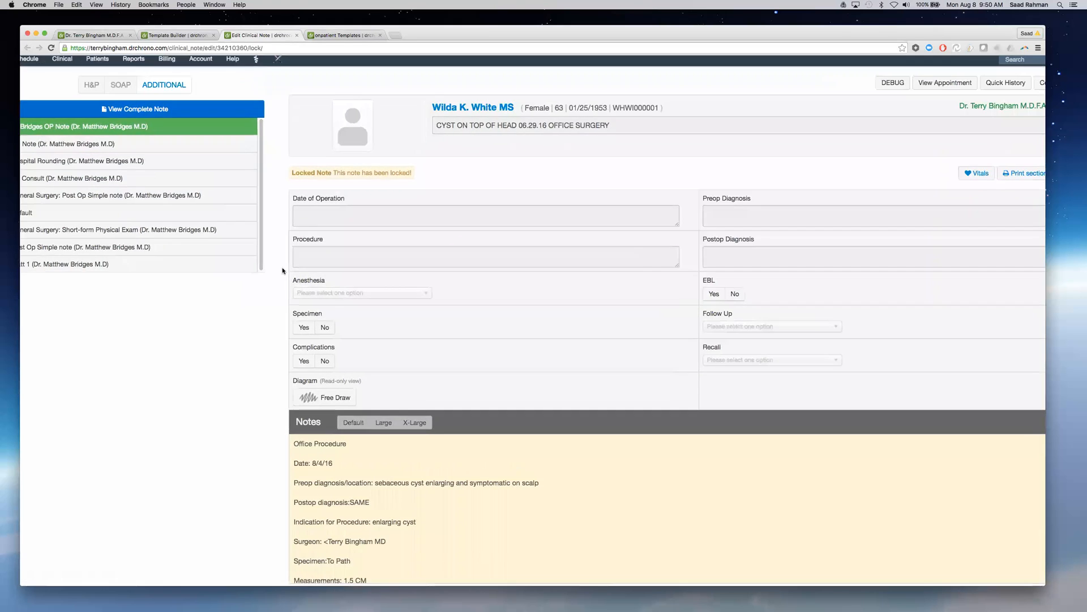
pyautogui.hscroll(-2, 282, 271)
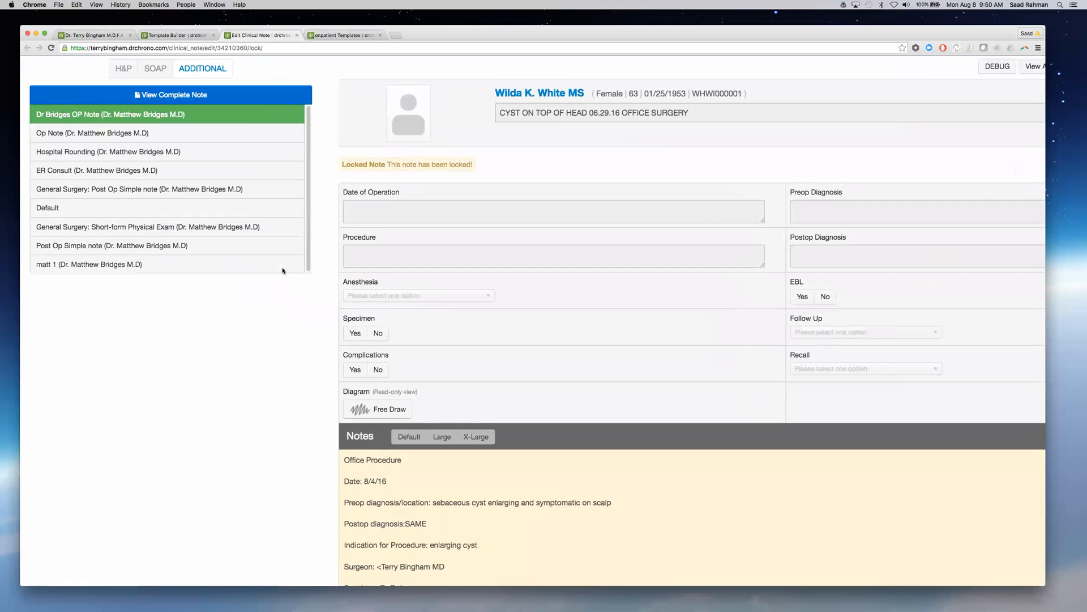
pyautogui.click(121, 70)
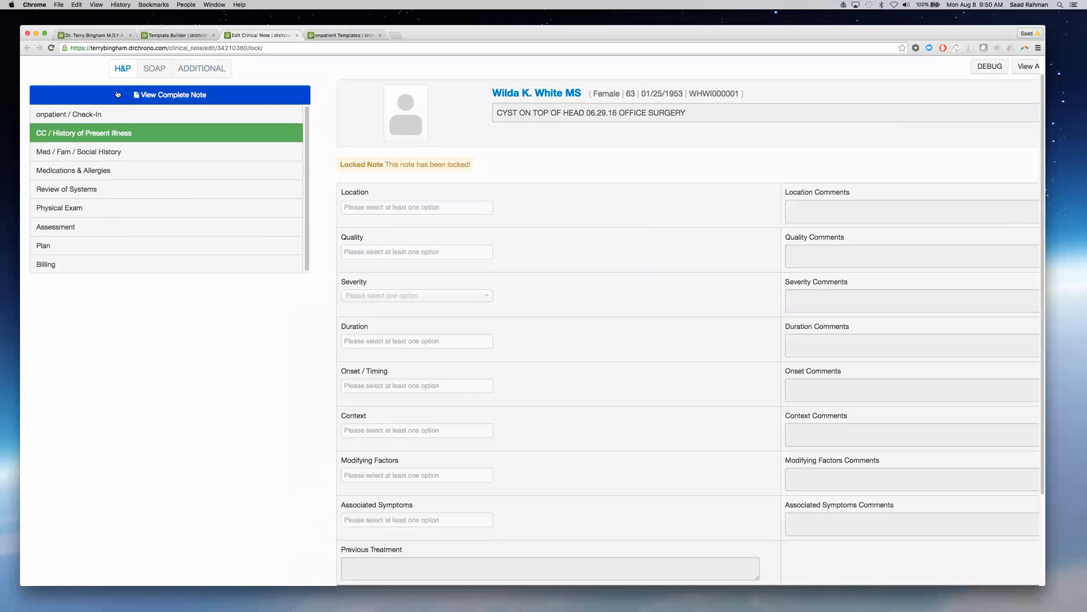
pyautogui.click(114, 116)
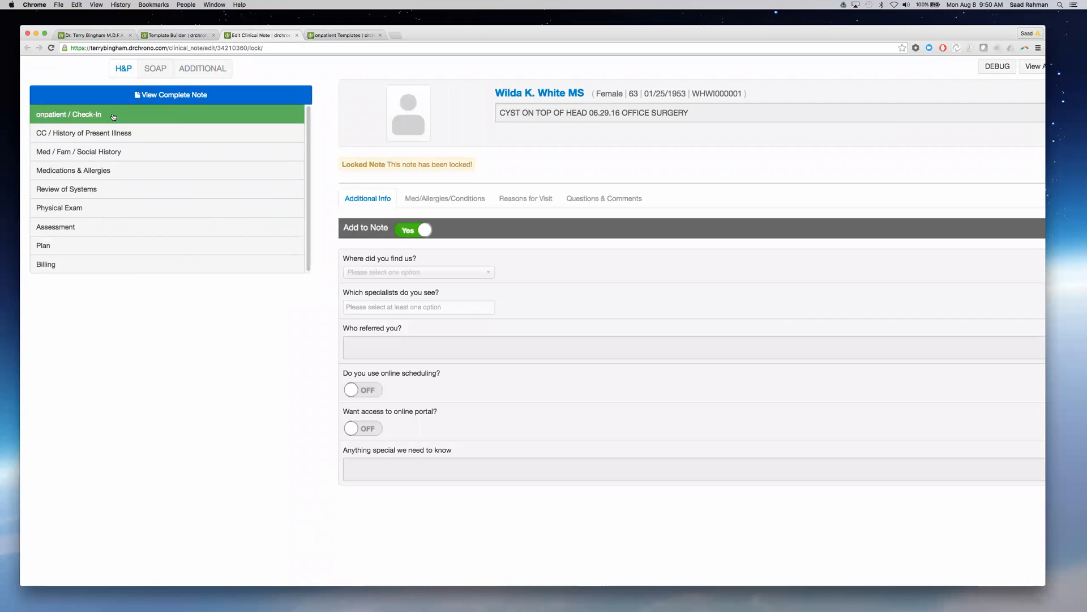
pyautogui.click(458, 197)
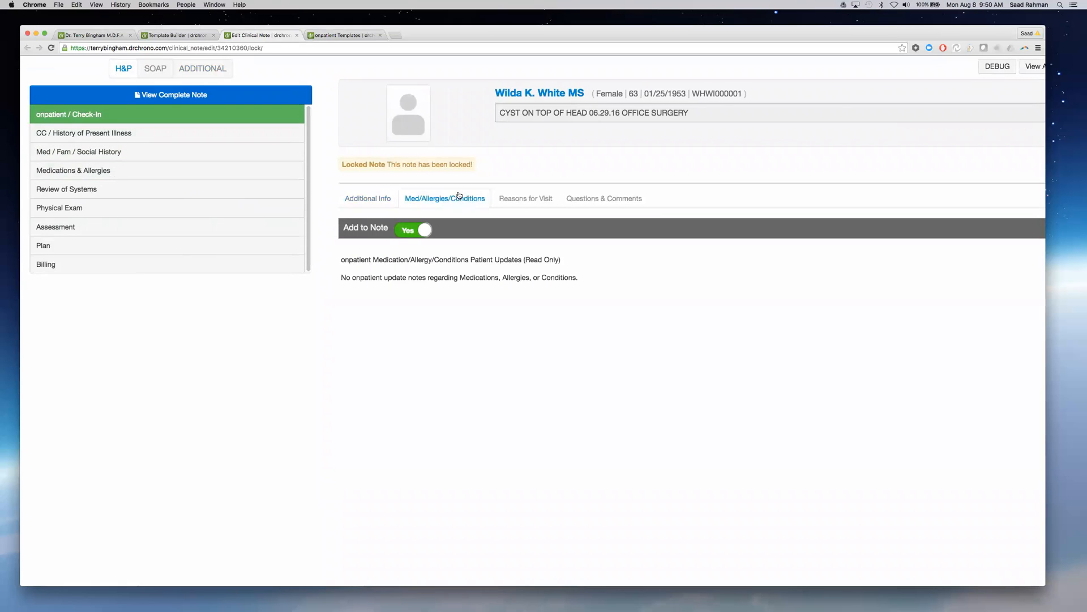
pyautogui.scroll(-2, 477, 283)
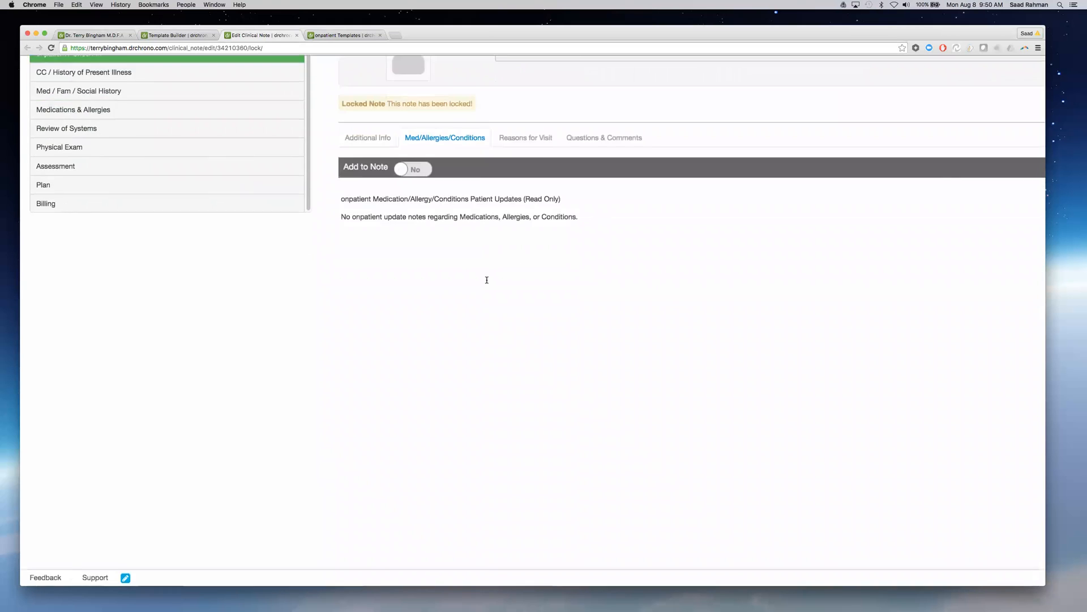
pyautogui.hscroll(3, 478, 283)
pyautogui.hscroll(2, 389, 219)
pyautogui.hscroll(-3, 389, 220)
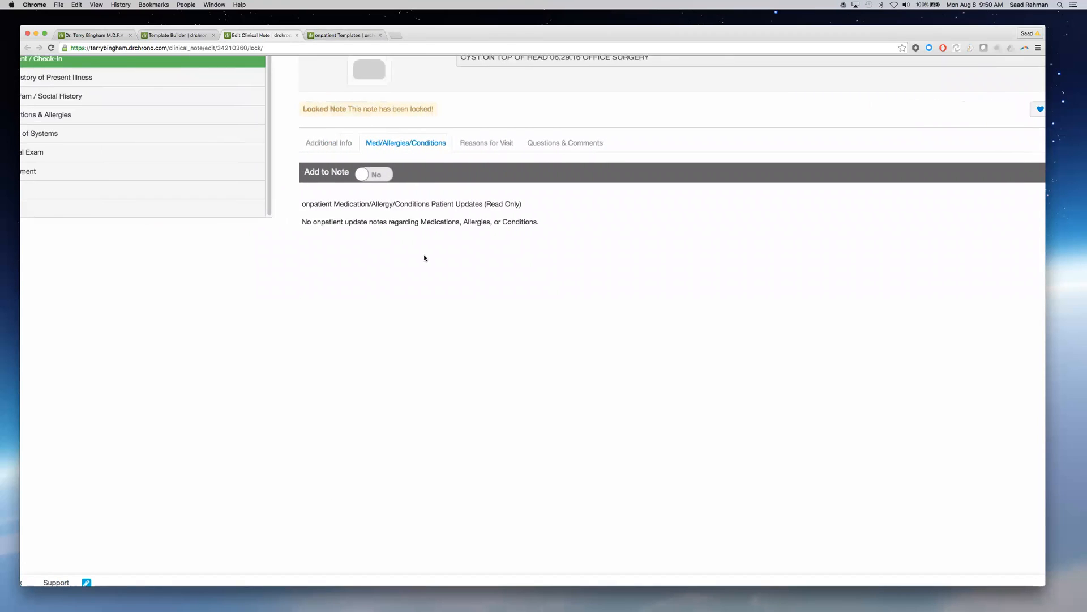
pyautogui.scroll(3, 426, 261)
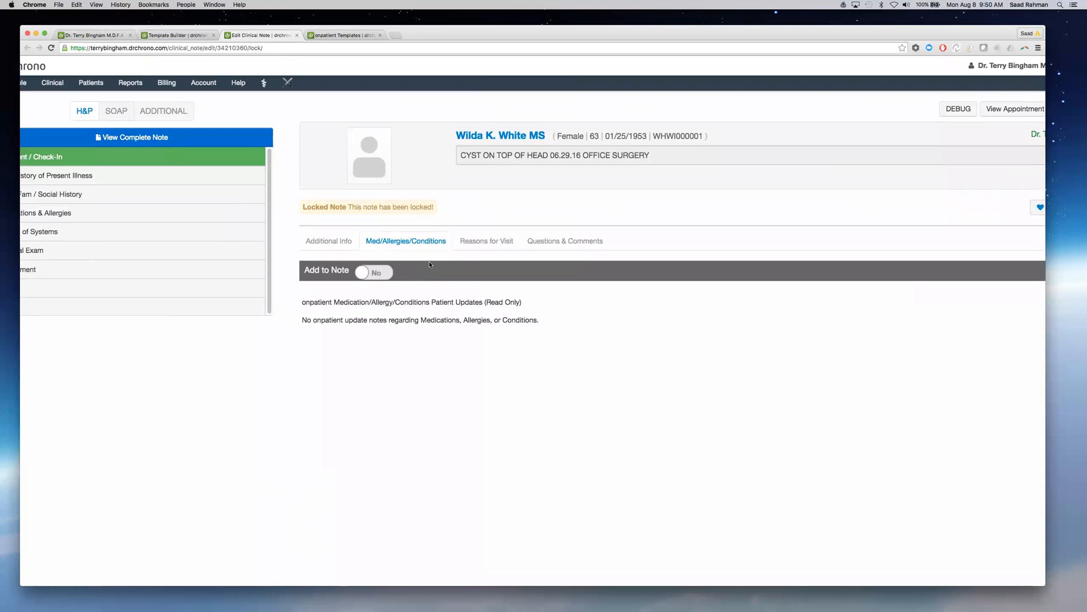
pyautogui.hscroll(4, 534, 194)
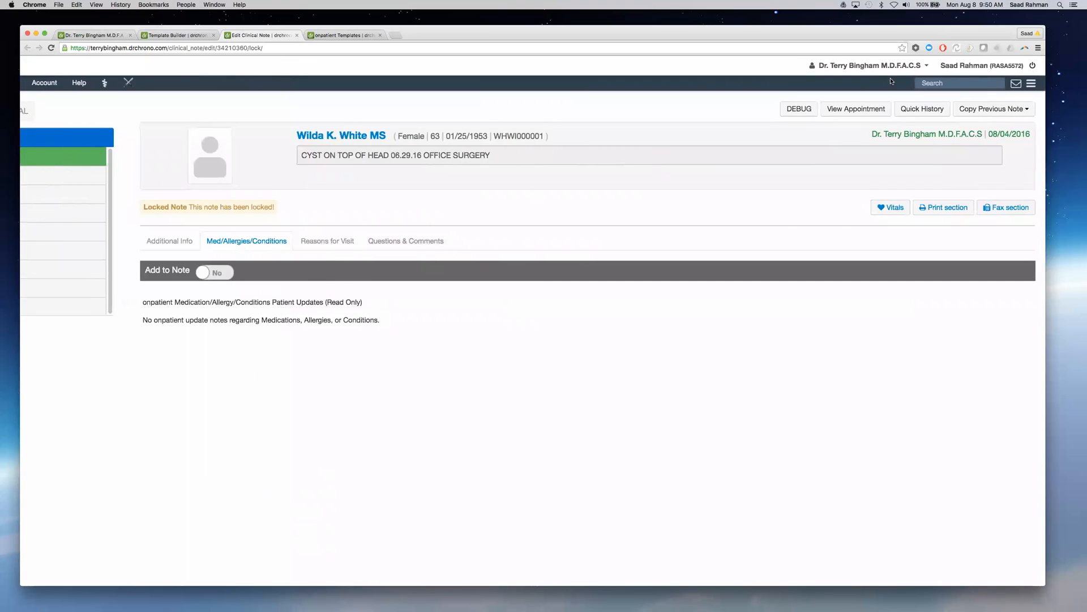
pyautogui.click(927, 83)
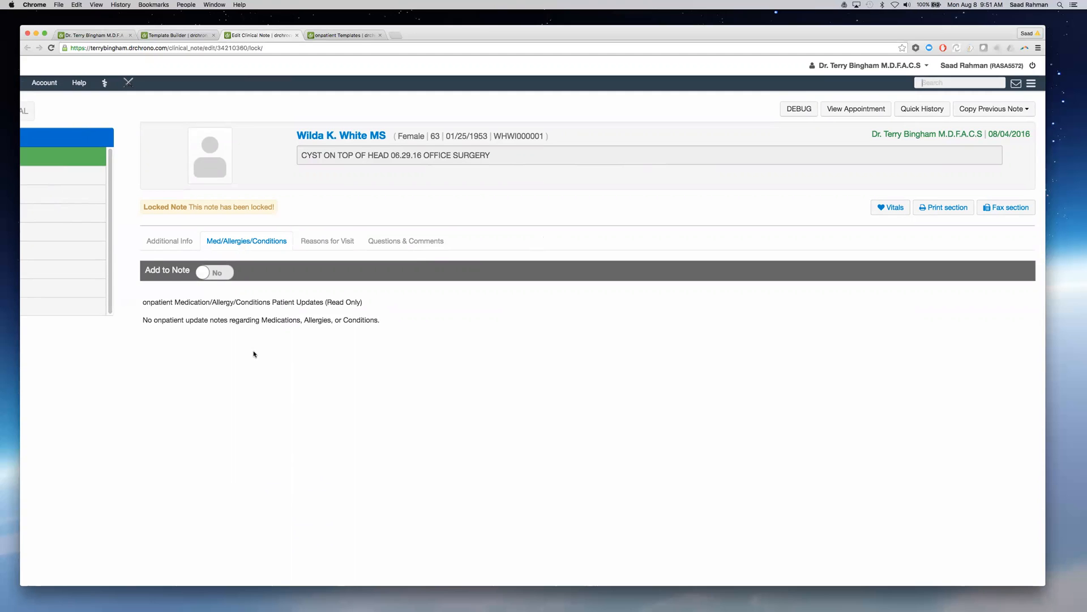
# Close the clinical note and open the Medications & Allergies preset template in Template Builder
pyautogui.click(296, 35)
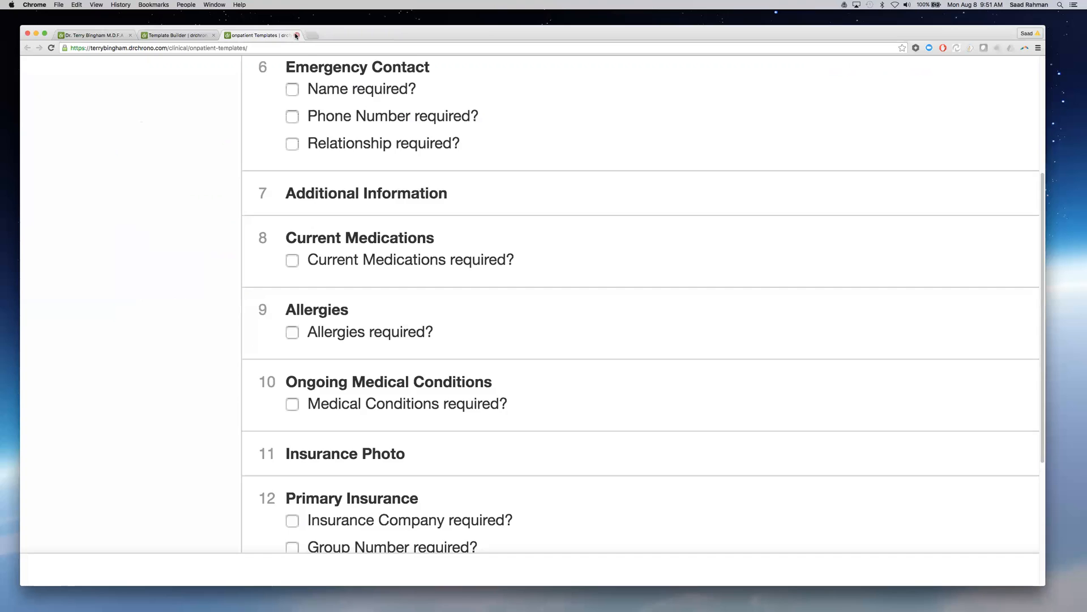
pyautogui.click(176, 35)
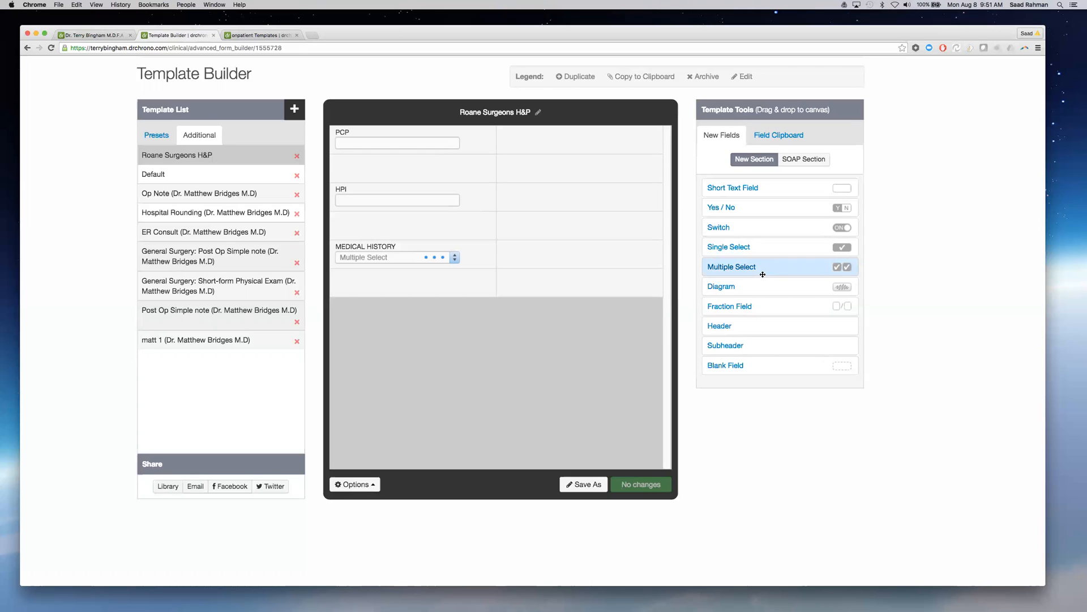
pyautogui.click(146, 130)
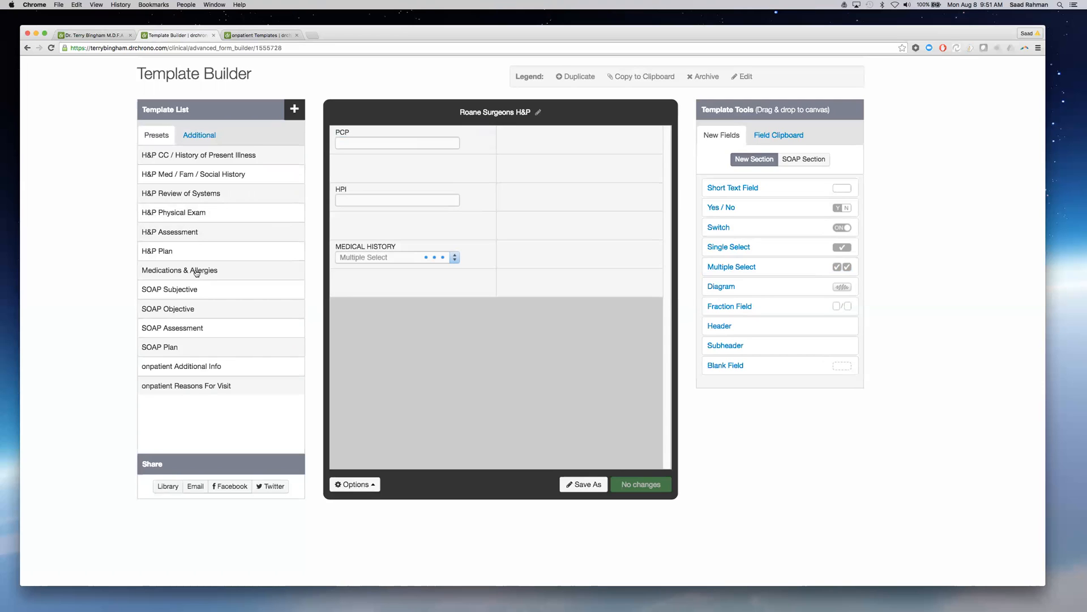
pyautogui.click(210, 271)
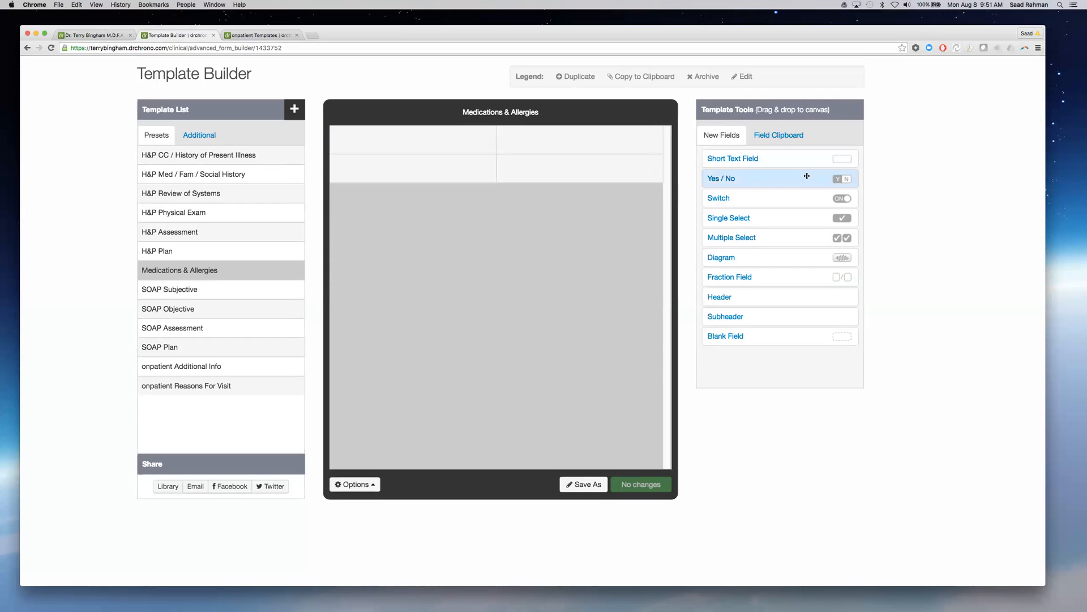
# Close the onpatient Templates page and return to Template Builder
pyautogui.click(261, 35)
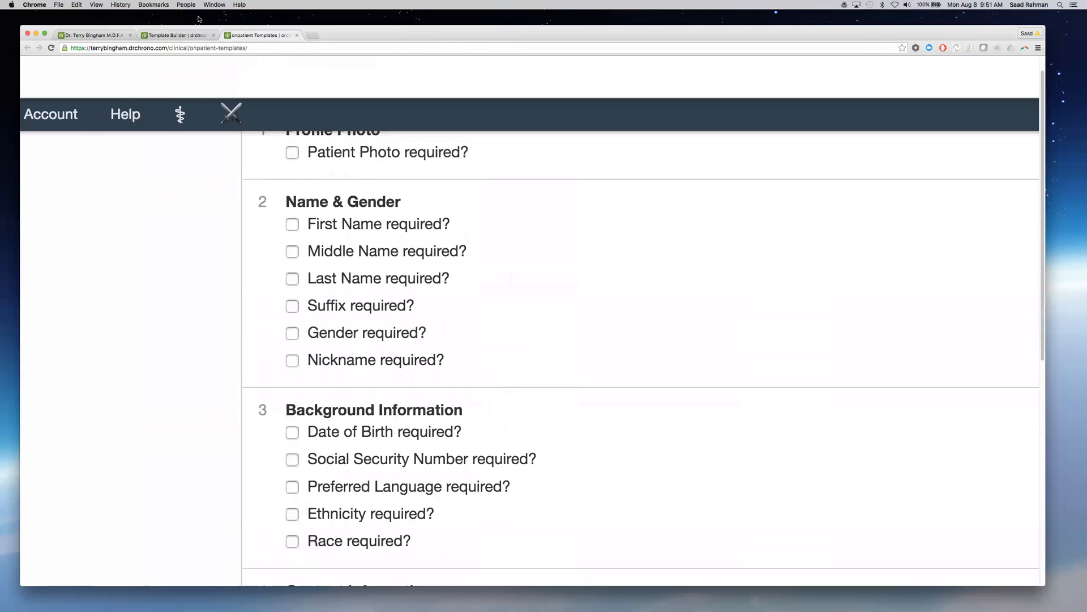
pyautogui.hotkey('ctrl', 'Up')
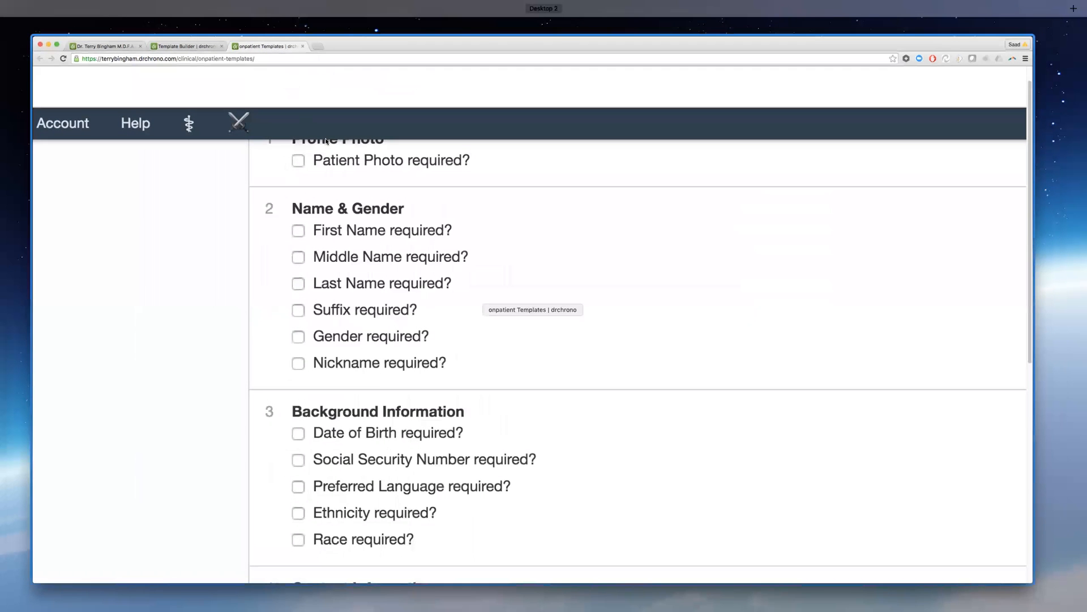
pyautogui.click(304, 47)
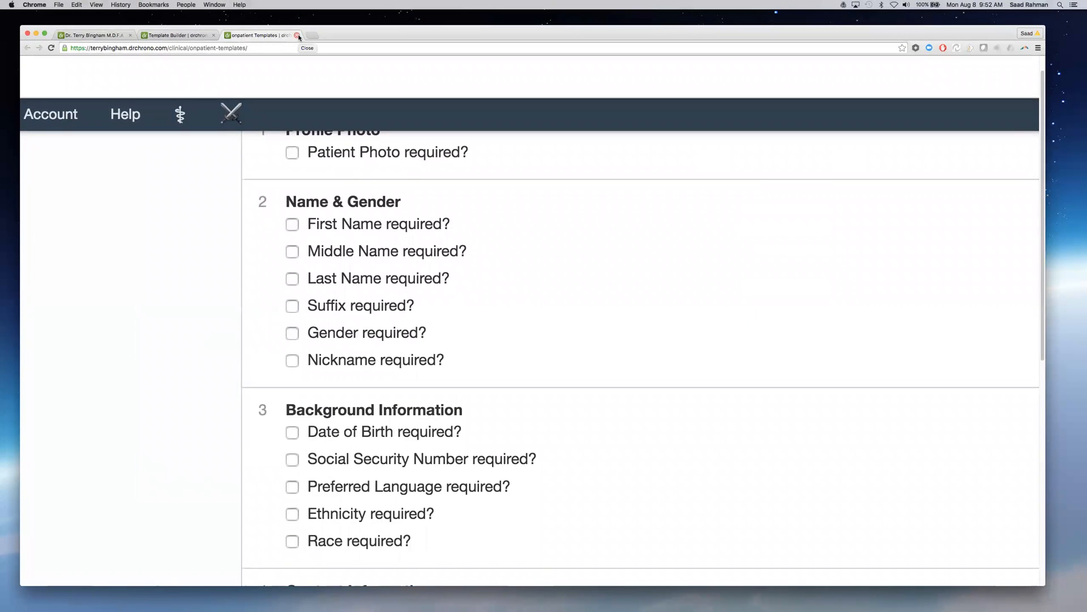
pyautogui.click(299, 38)
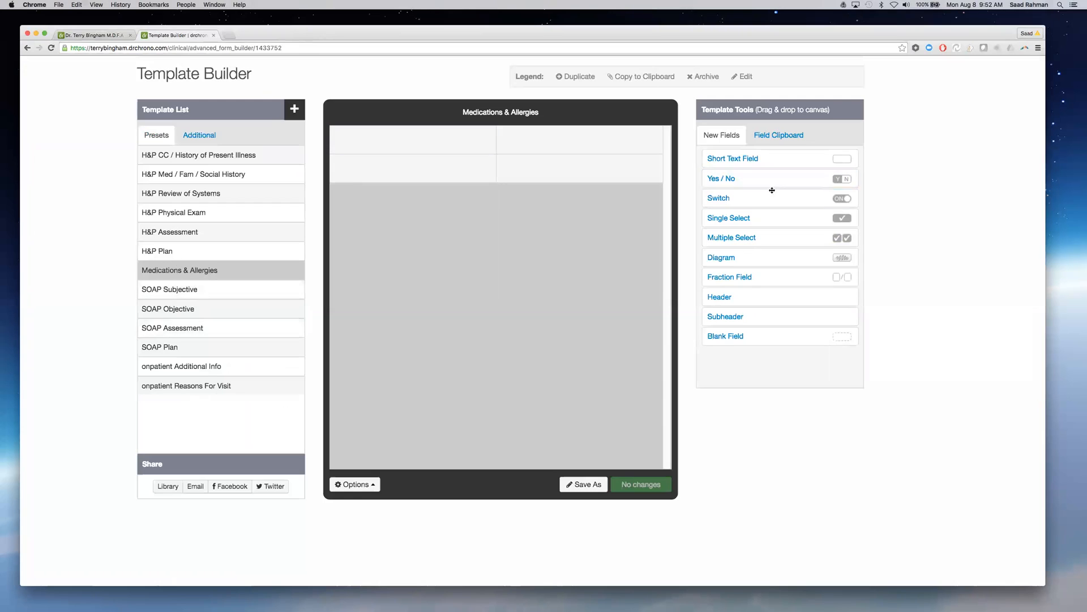
# Open the additional template Roane Surgeons H&P and add a short text field directly below MEDICAL HISTORY
pyautogui.click(216, 137)
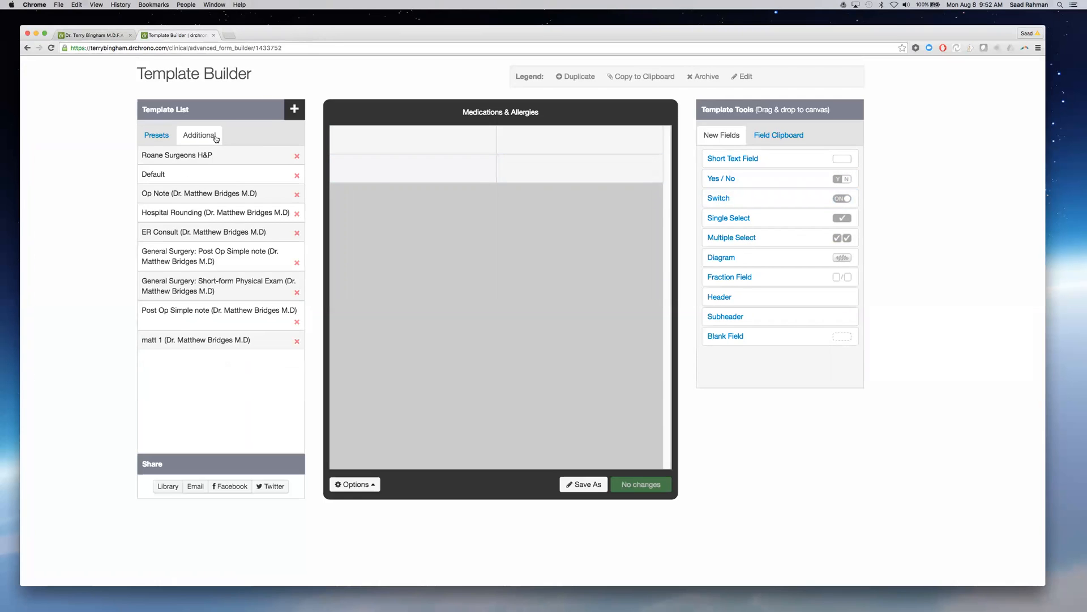
pyautogui.click(770, 136)
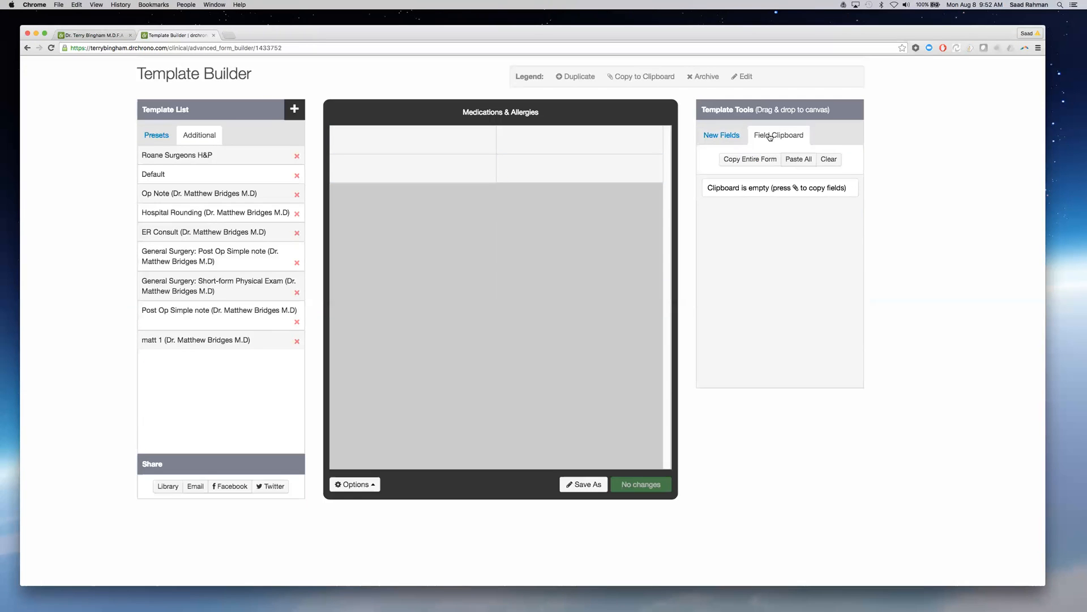
pyautogui.click(739, 139)
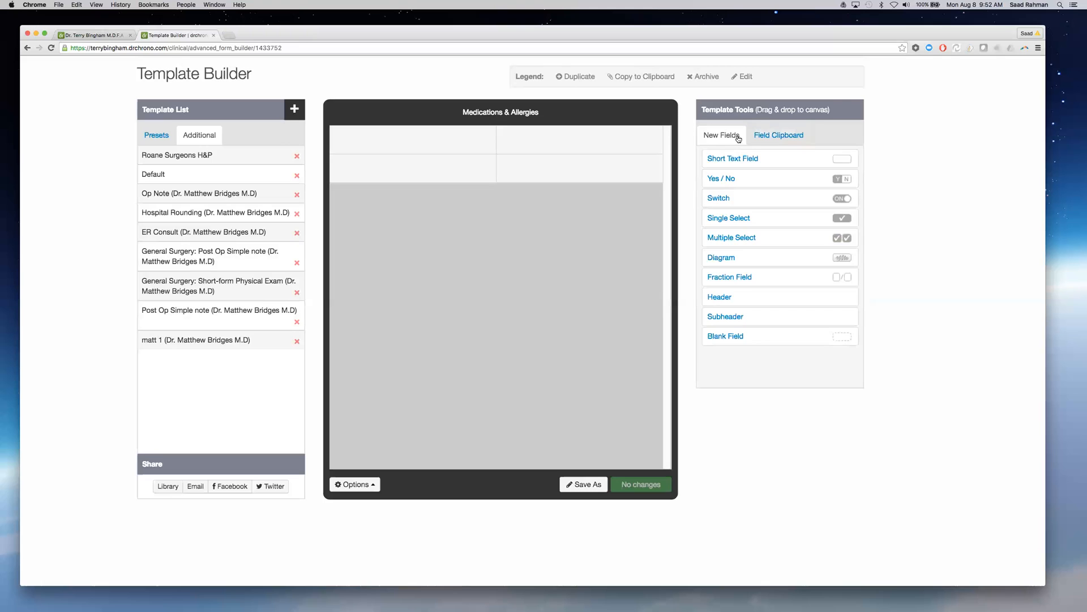
pyautogui.click(176, 156)
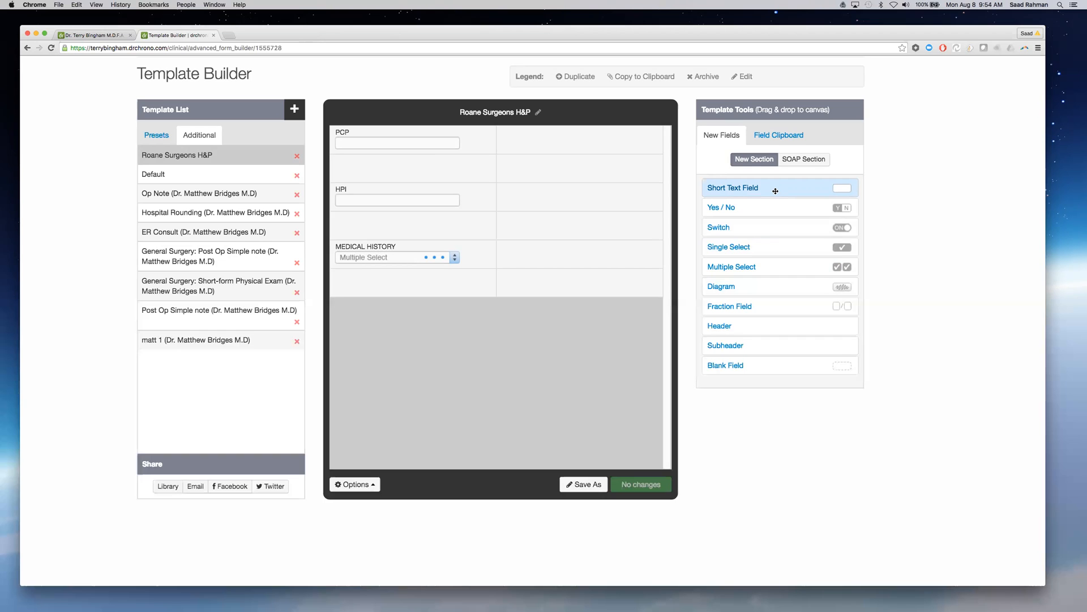
pyautogui.moveTo(776, 191); pyautogui.dragTo(579, 197)
pyautogui.moveTo(541, 301); pyautogui.dragTo(447, 313)
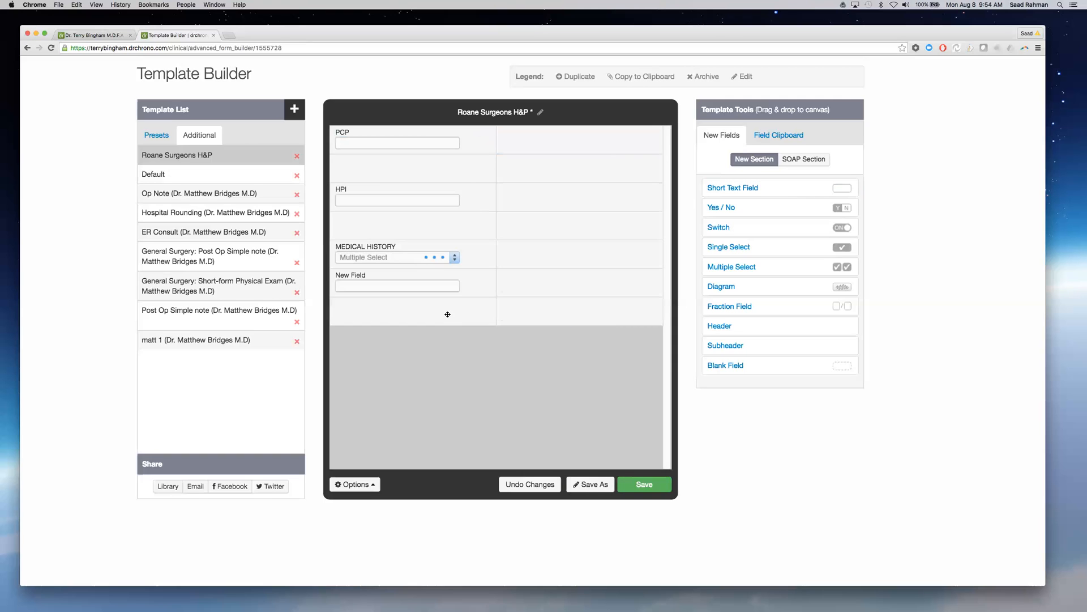
# Label the new short text field "Current Medications" and make it start on a new line
pyautogui.click(388, 274)
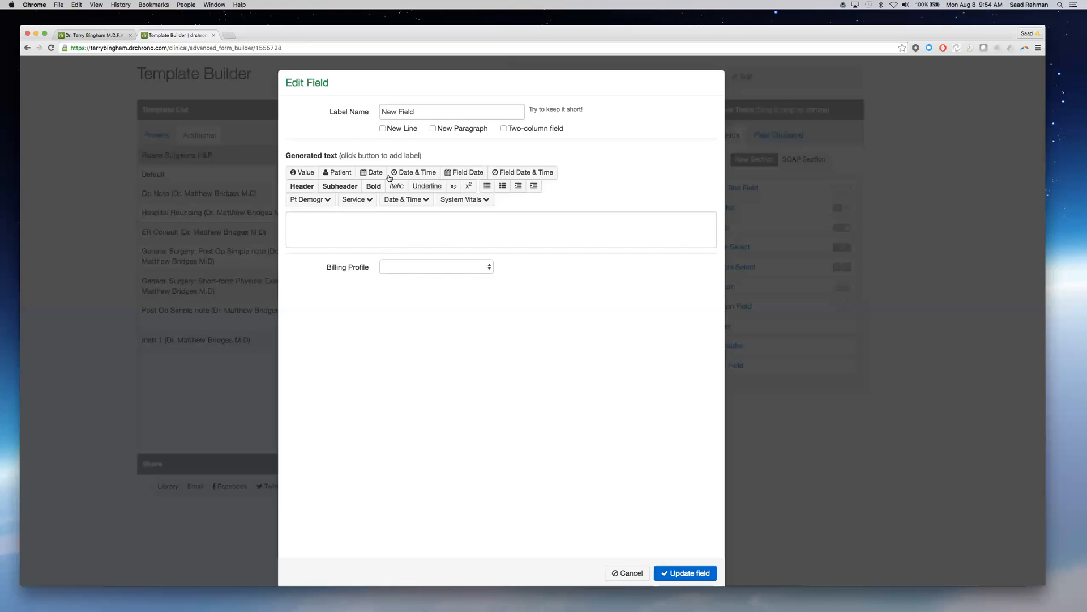
pyautogui.tripleClick(413, 113)
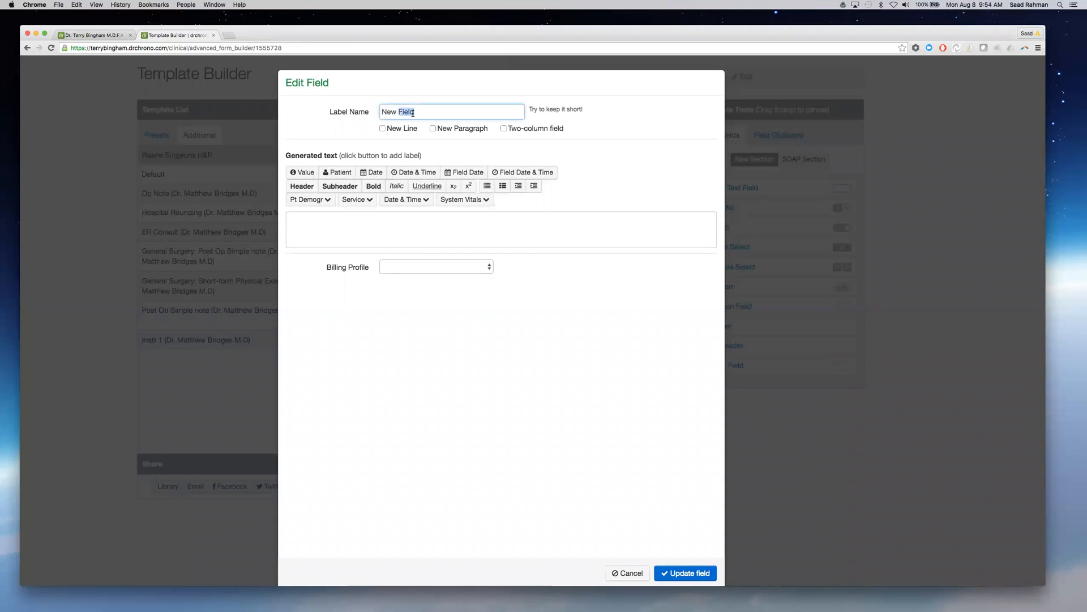
pyautogui.write('Current Medications')
pyautogui.click(382, 129)
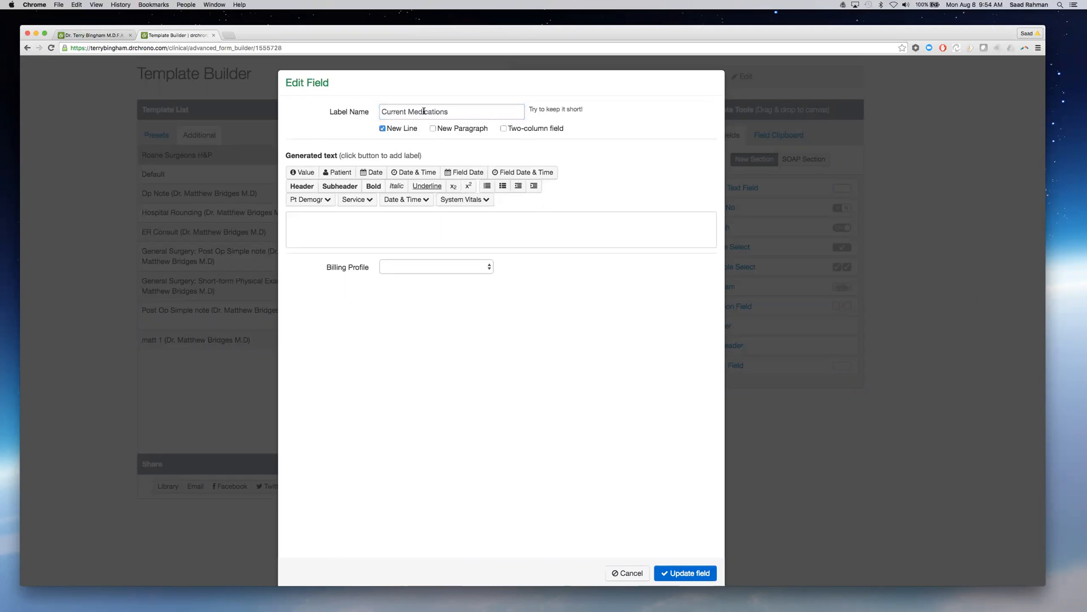
# Set the field's generated text to "Current Medications: {{value}}", update the field and save the template
pyautogui.doubleClick(424, 111)
pyautogui.tripleClick(424, 111)
pyautogui.press('super+c')
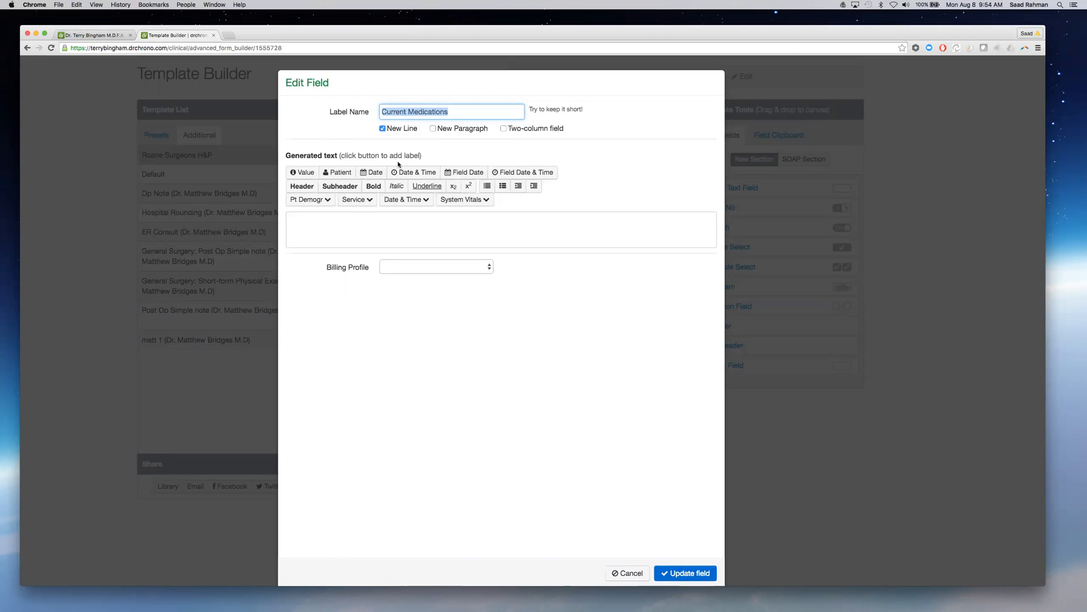
pyautogui.click(360, 224)
pyautogui.press('super+v')
pyautogui.write(':')
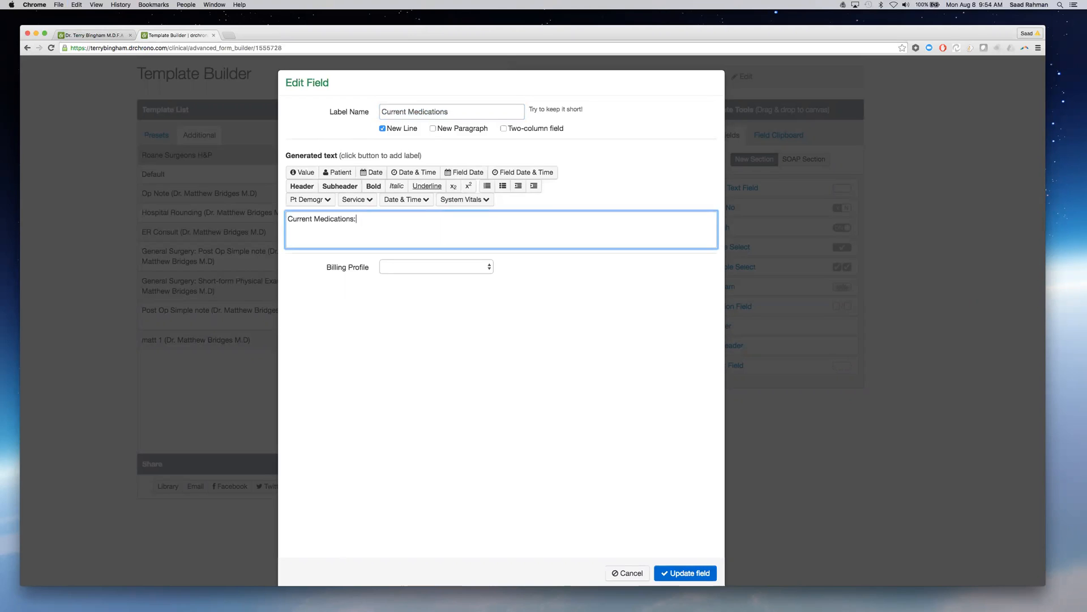
pyautogui.press('BackSpace')
pyautogui.click(302, 171)
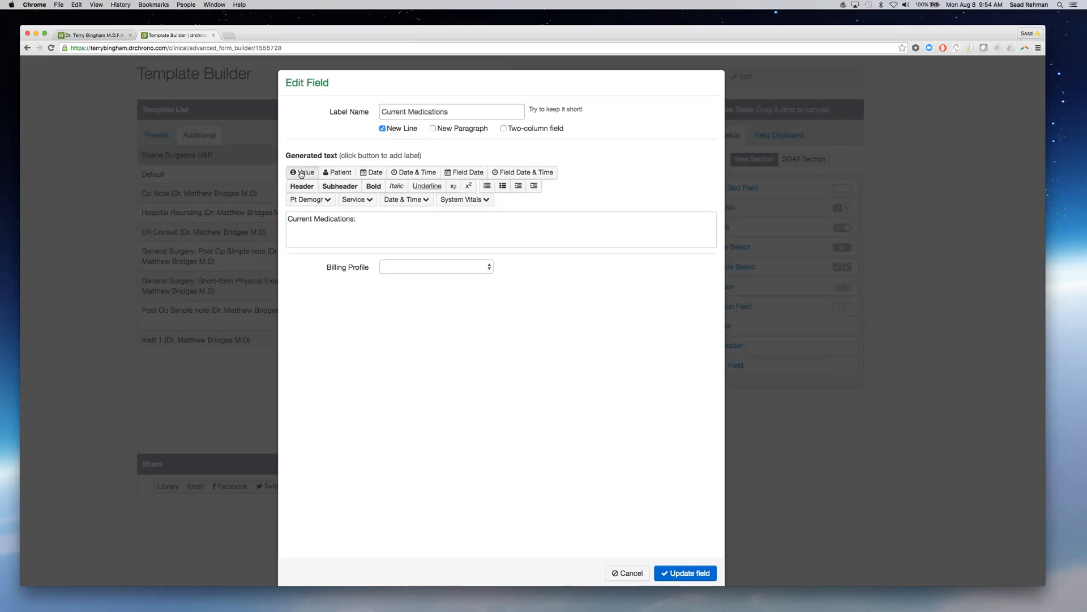
pyautogui.click(288, 229)
pyautogui.press('BackSpace')
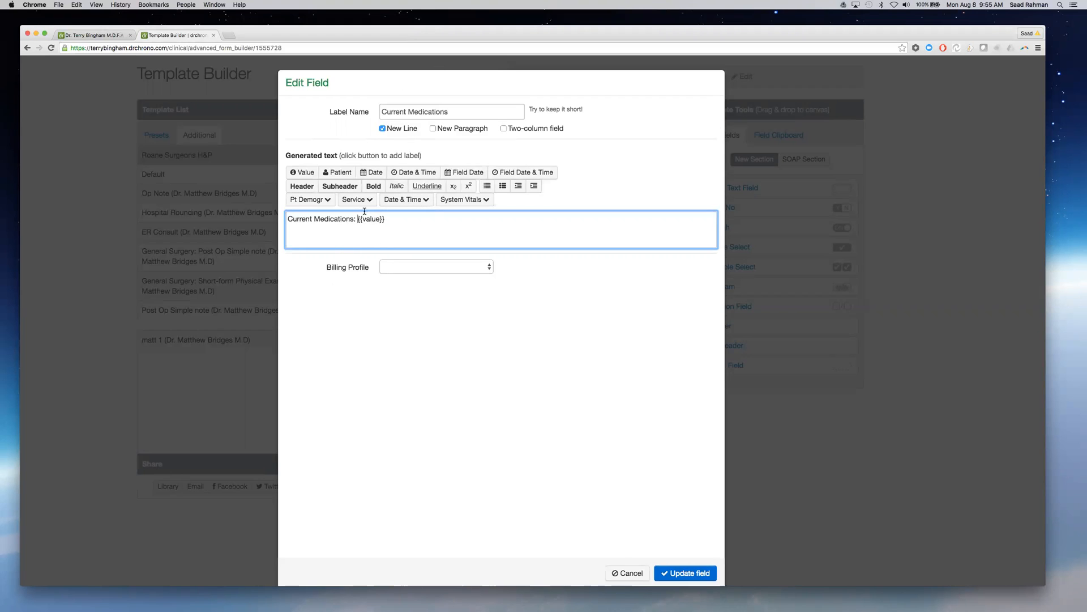
pyautogui.click(671, 576)
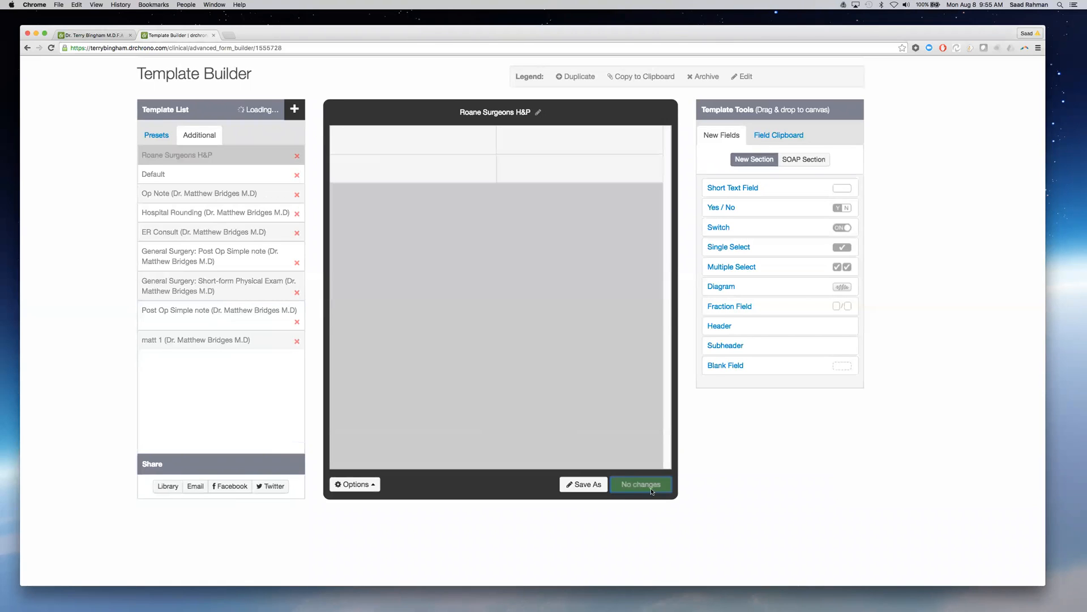
# Try to insert a blank field and reposition MEDICAL HISTORY on the canvas, and discard the unsaved changes
pyautogui.moveTo(741, 371); pyautogui.dragTo(566, 300)
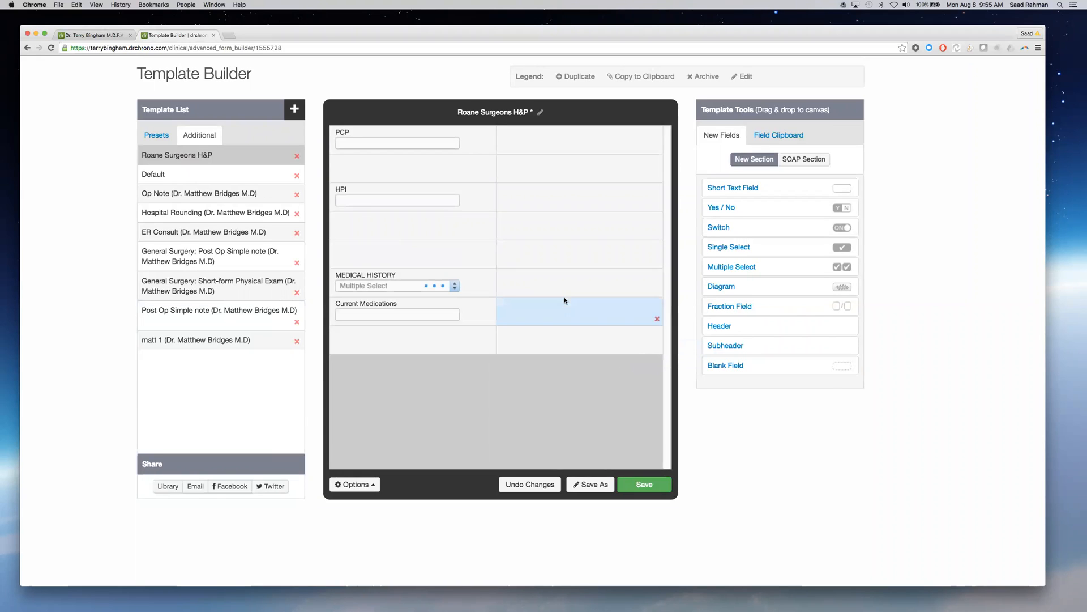
pyautogui.moveTo(441, 274); pyautogui.dragTo(440, 260)
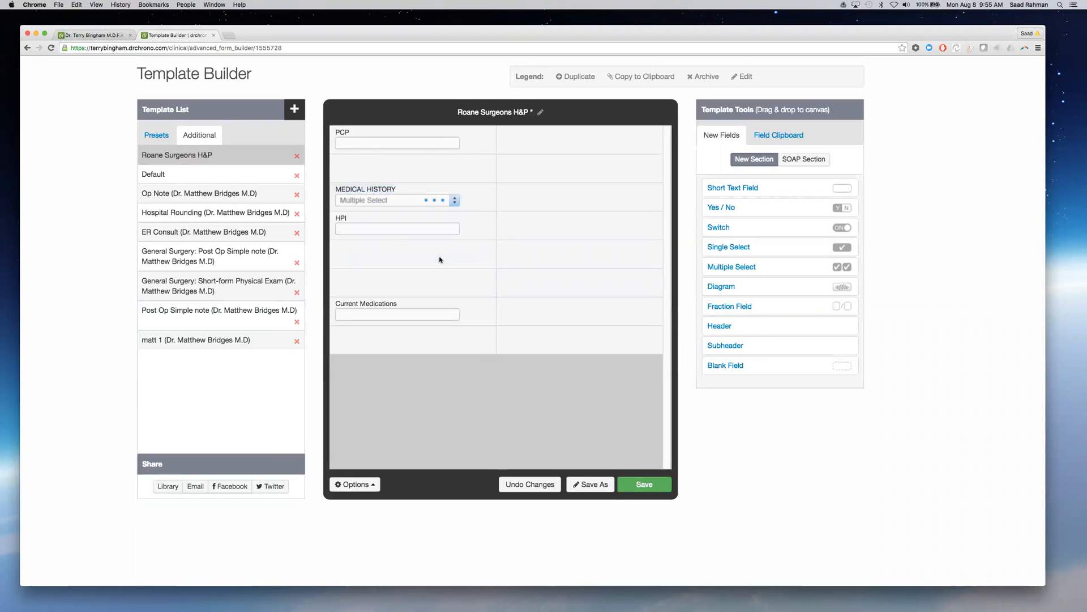
pyautogui.click(531, 484)
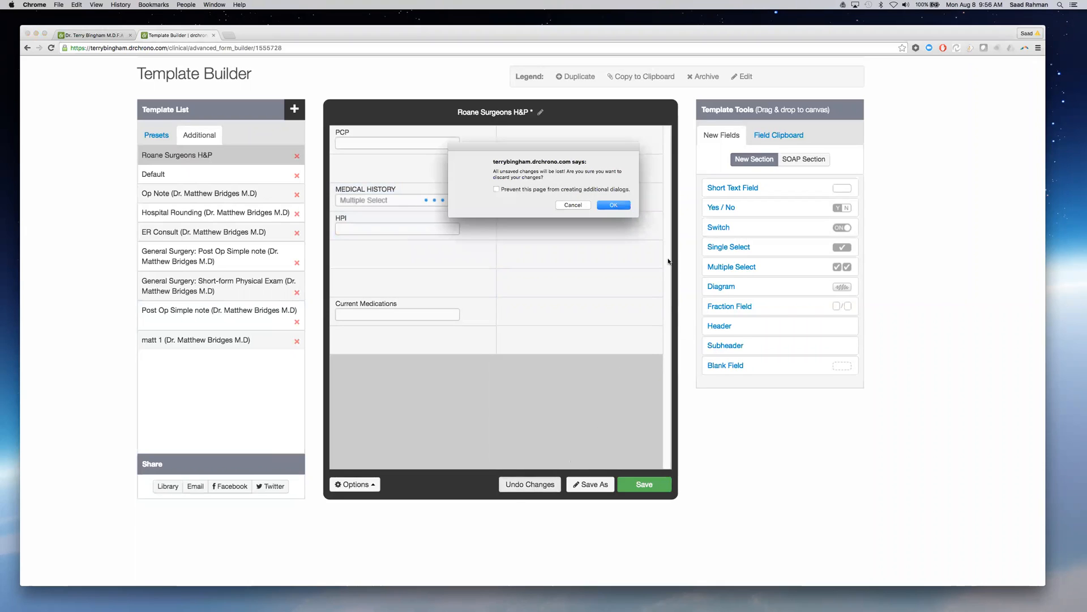
pyautogui.click(614, 205)
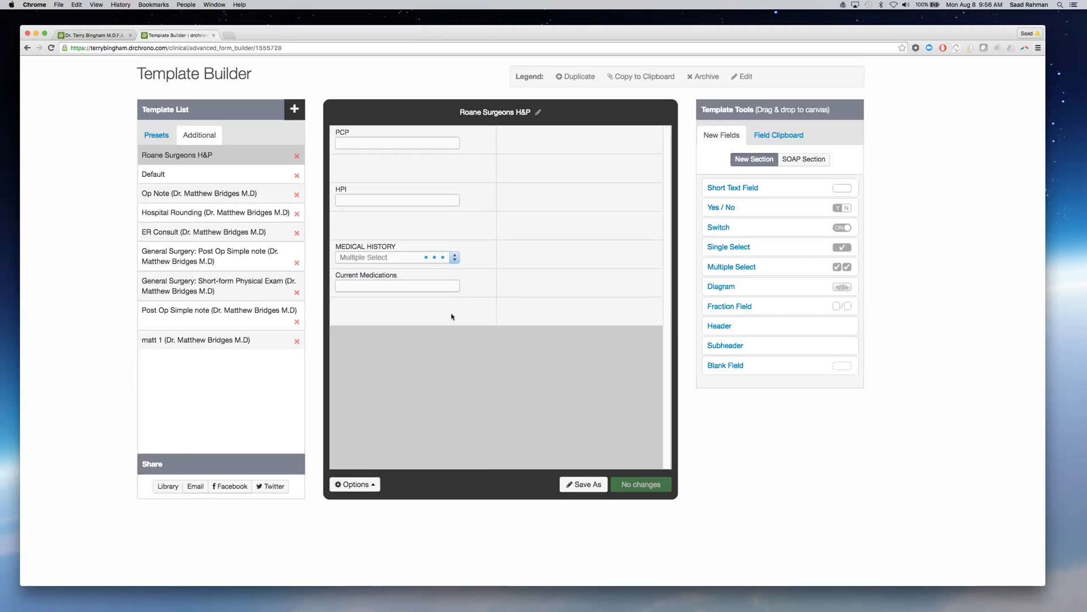
# Review the Current Medications field's settings without changing them, and bring up the list of preset templates
pyautogui.doubleClick(456, 276)
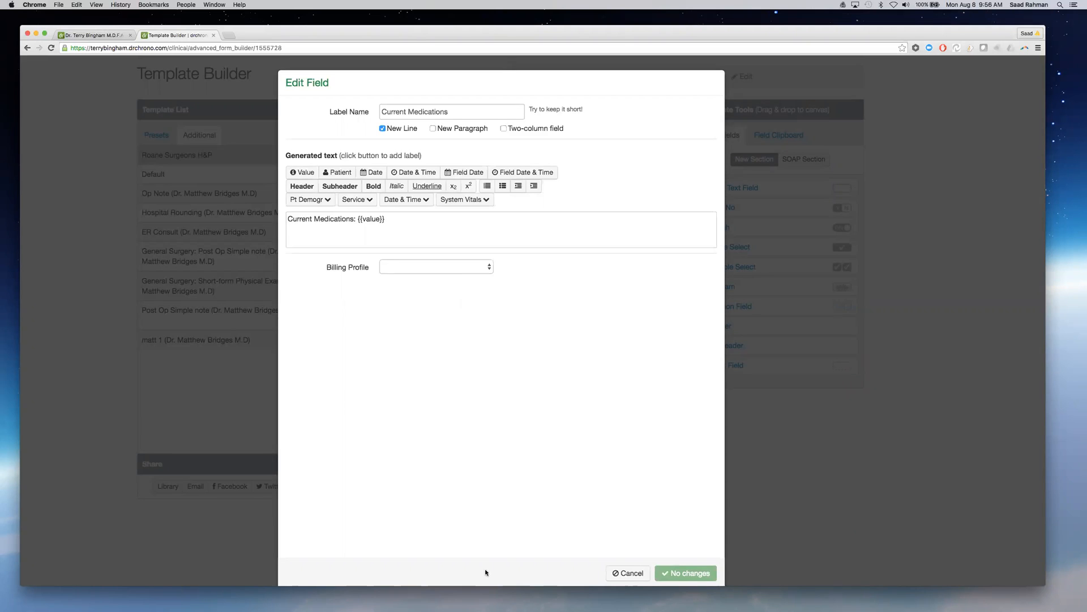
pyautogui.click(628, 572)
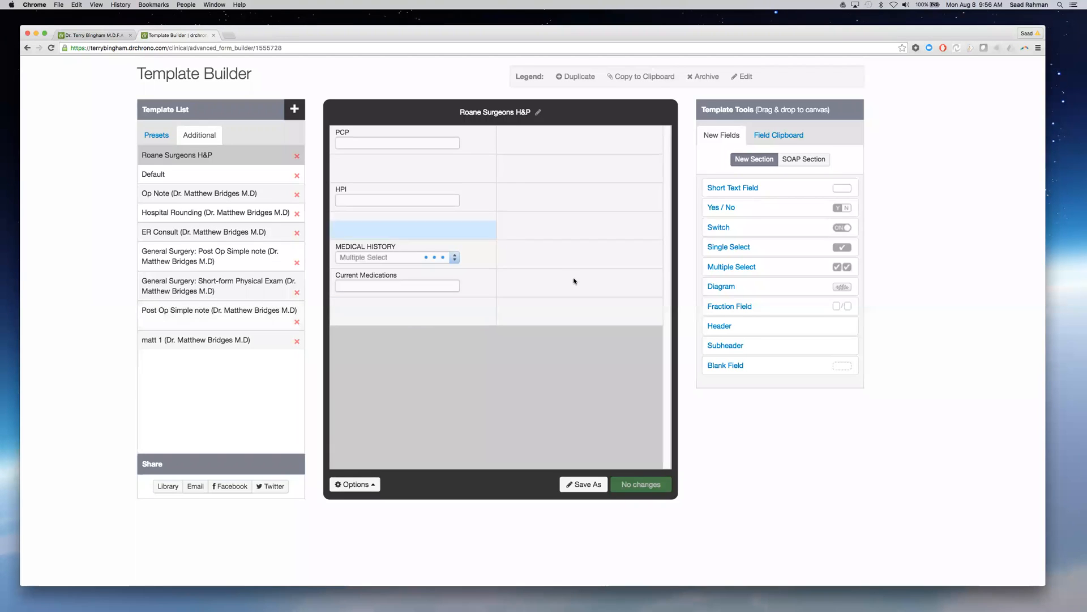
pyautogui.click(167, 140)
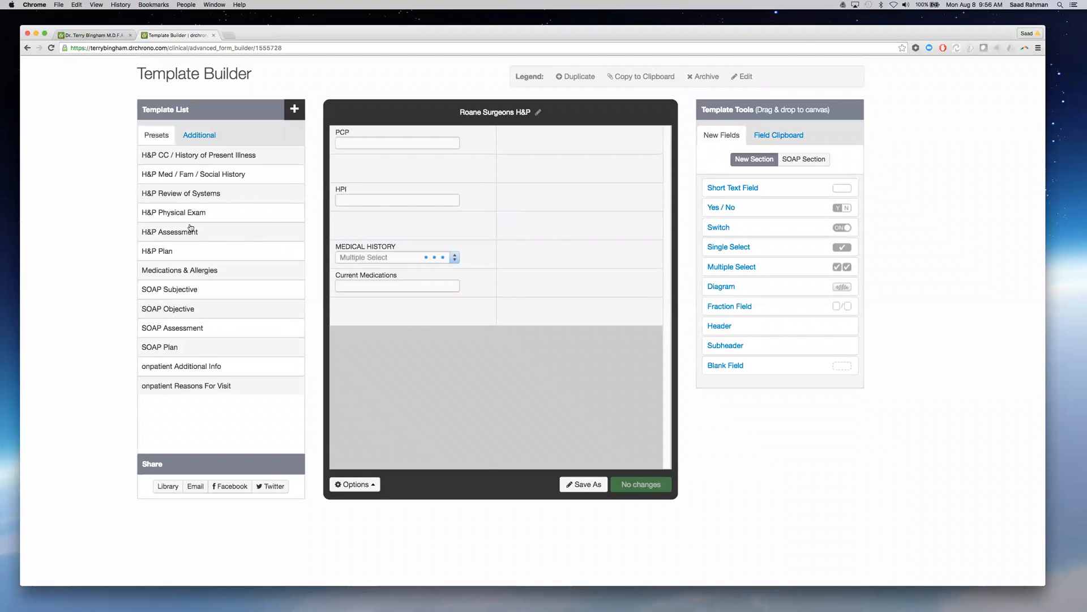
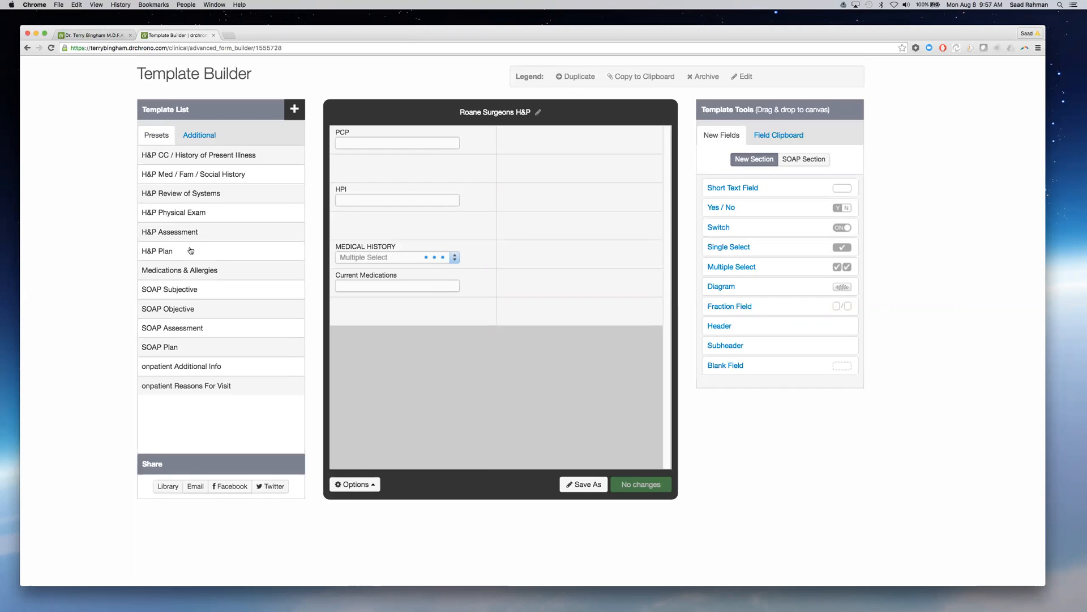
# Open the scheduling calendar in a new tab and open the clinical note of Dr. Bingham's 8:00 am appointment
pyautogui.scroll(2, 135, 80)
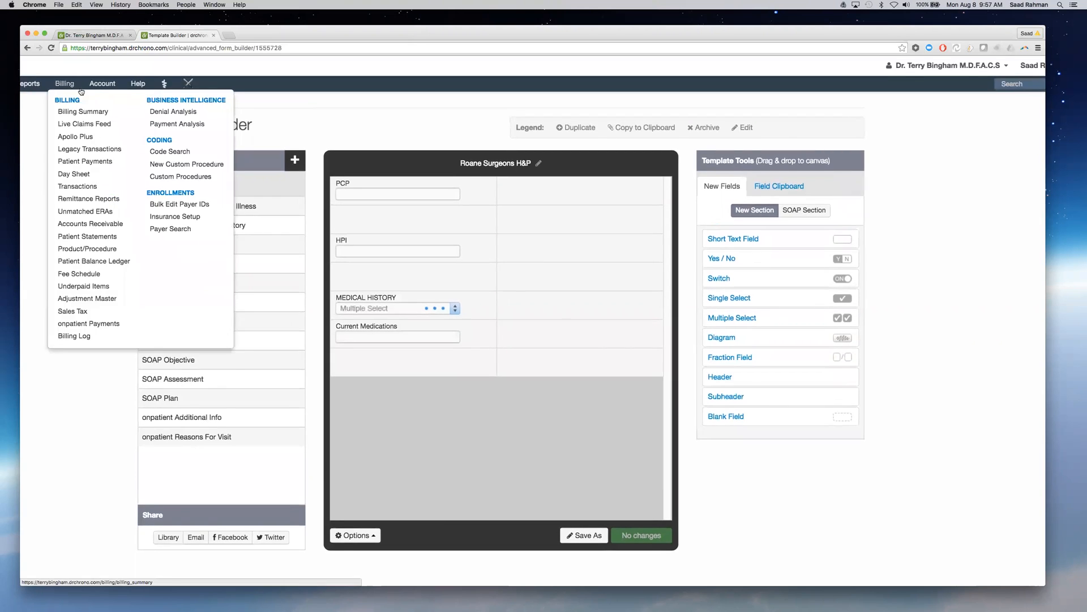
pyautogui.hscroll(-3, 62, 85)
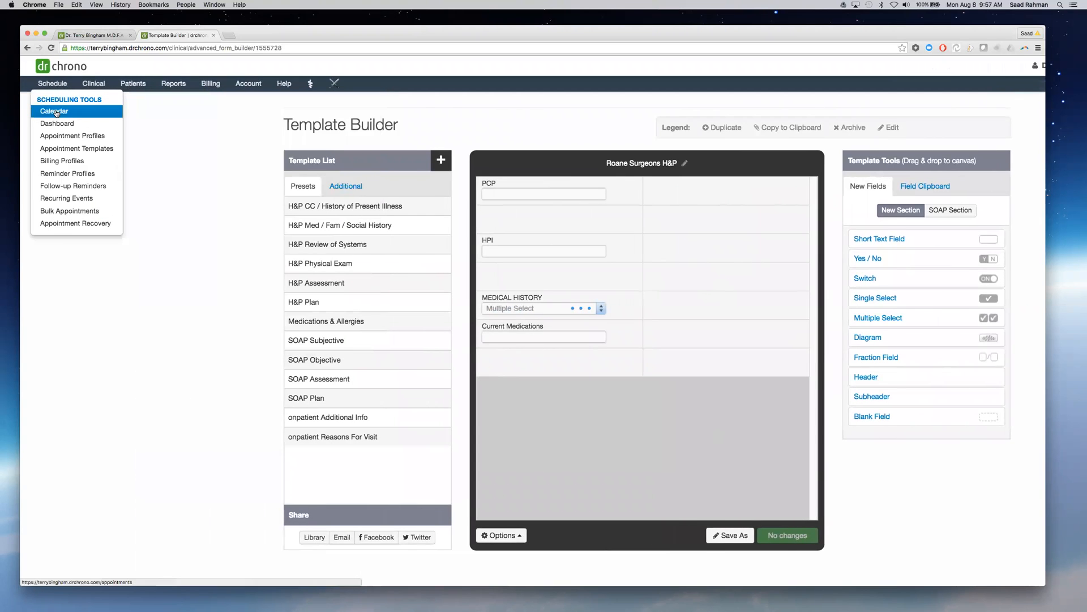
pyautogui.rightClick(54, 109)
pyautogui.click(76, 114)
pyautogui.click(235, 38)
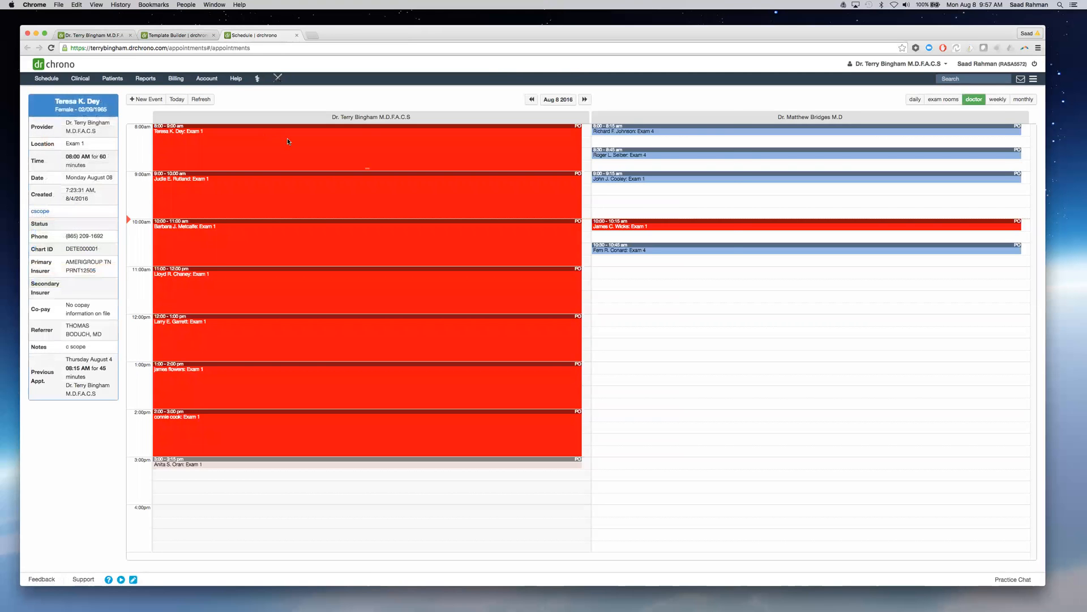
pyautogui.click(288, 141)
pyautogui.click(610, 238)
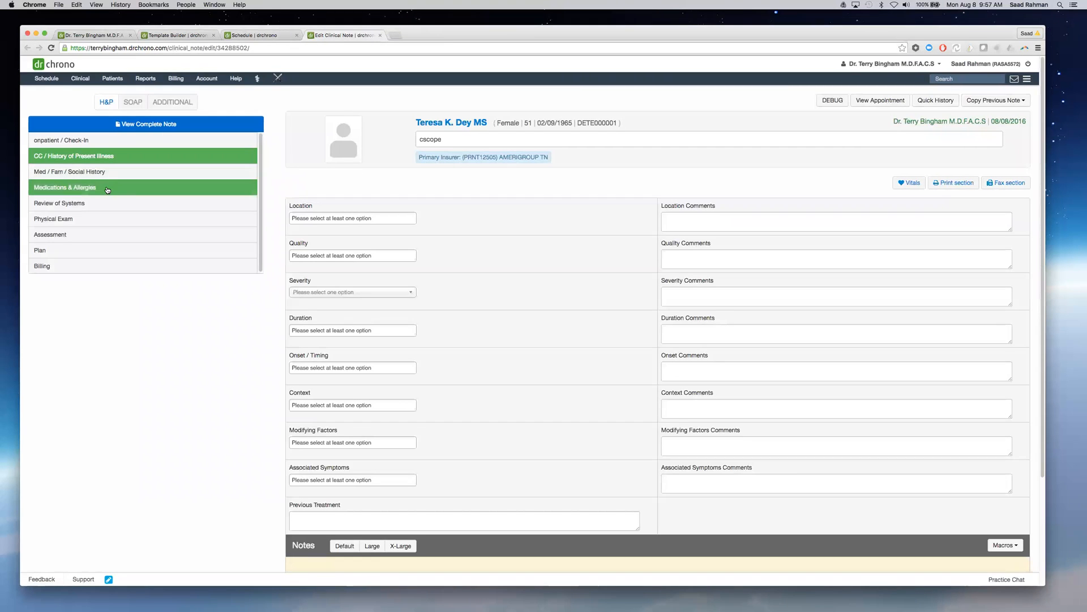
# Enlarge the clinical note page and view the medication list in its Medications & Allergies section
pyautogui.press('super+equal')
pyautogui.press('super+equal')
pyautogui.press('super+equal')
pyautogui.press('super+equal')
pyautogui.press('super+equal')
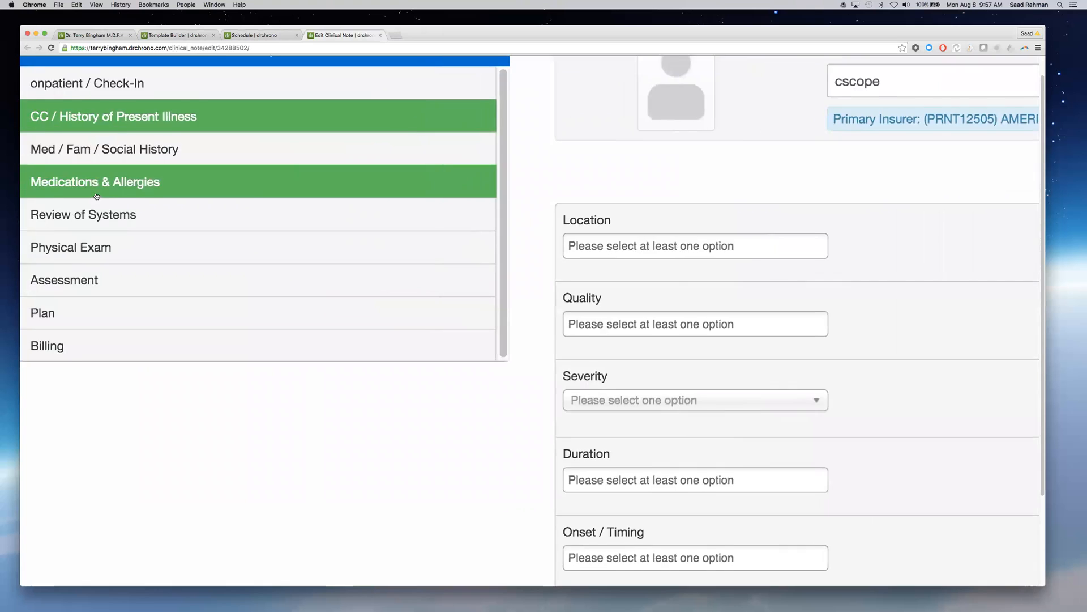
pyautogui.click(96, 196)
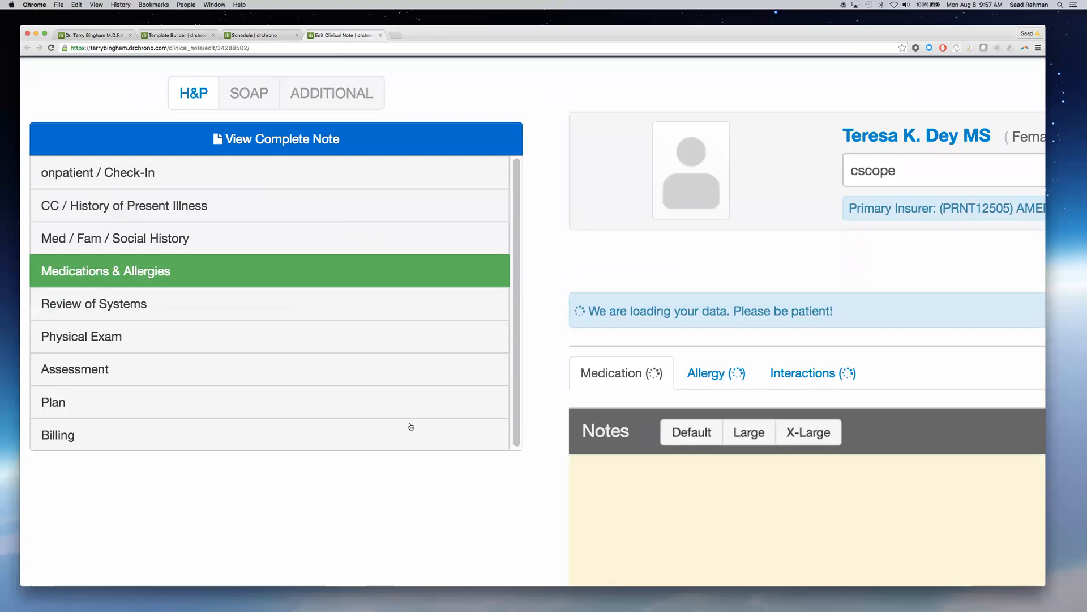
pyautogui.hscroll(6, 677, 405)
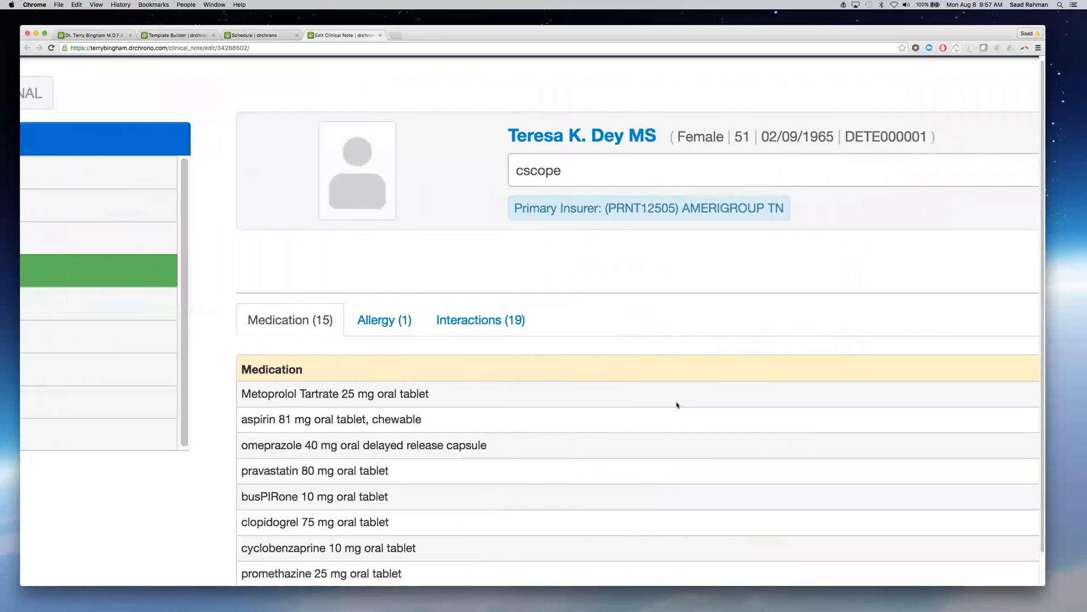
pyautogui.scroll(-5, 677, 405)
# Copy the listed medications from Metoprolol Tartrate 25 mg through acetaminophen-oxyCODONE 325 mg-10 mg
pyautogui.moveTo(237, 159); pyautogui.dragTo(518, 494)
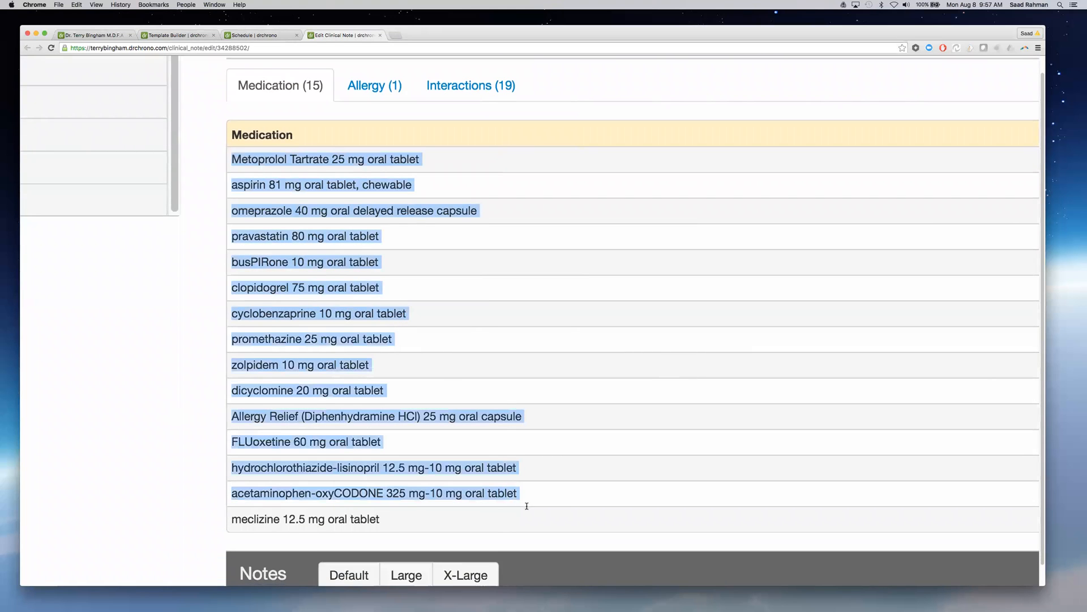
pyautogui.rightClick(332, 414)
pyautogui.click(363, 434)
pyautogui.hscroll(10, 488, 413)
pyautogui.hscroll(-10, 488, 412)
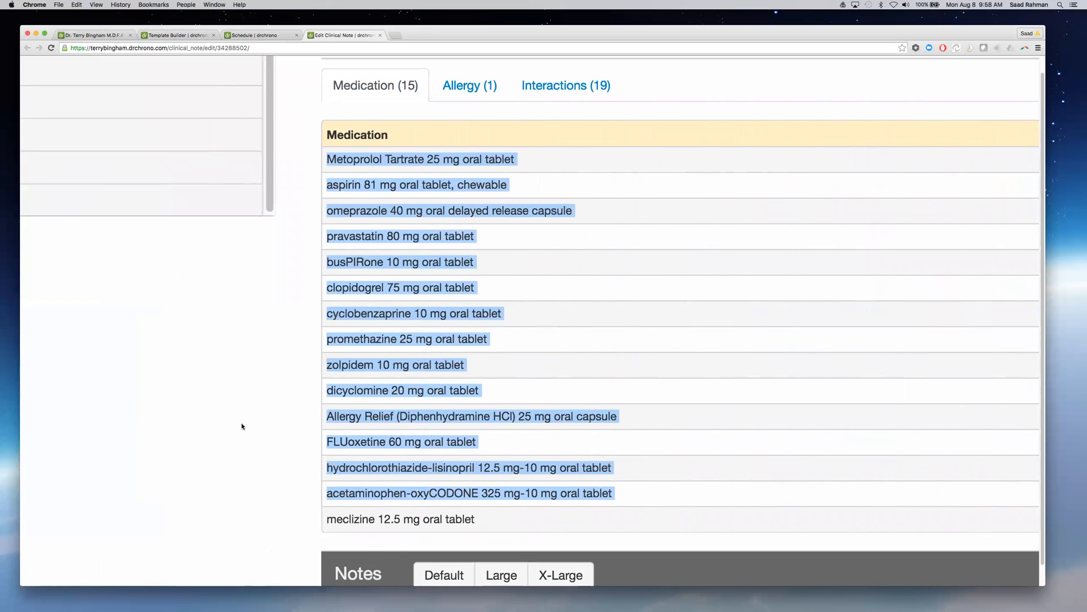
pyautogui.scroll(1, 240, 426)
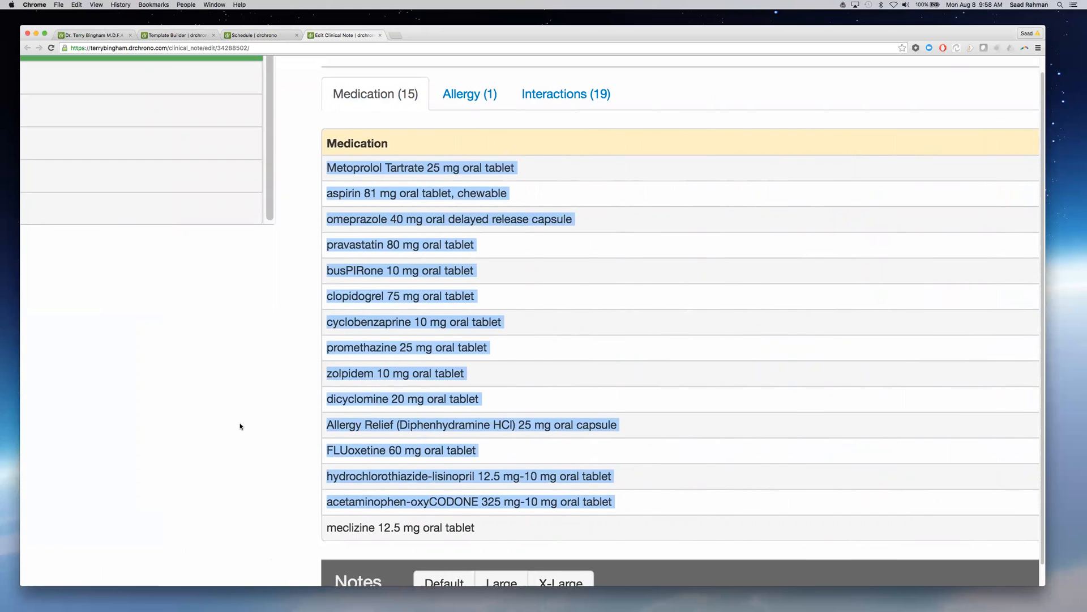
# Examine the medication table's drug names together with its SIG, Dispense, Refills and Date columns
pyautogui.scroll(-6, 240, 426)
pyautogui.scroll(5, 240, 426)
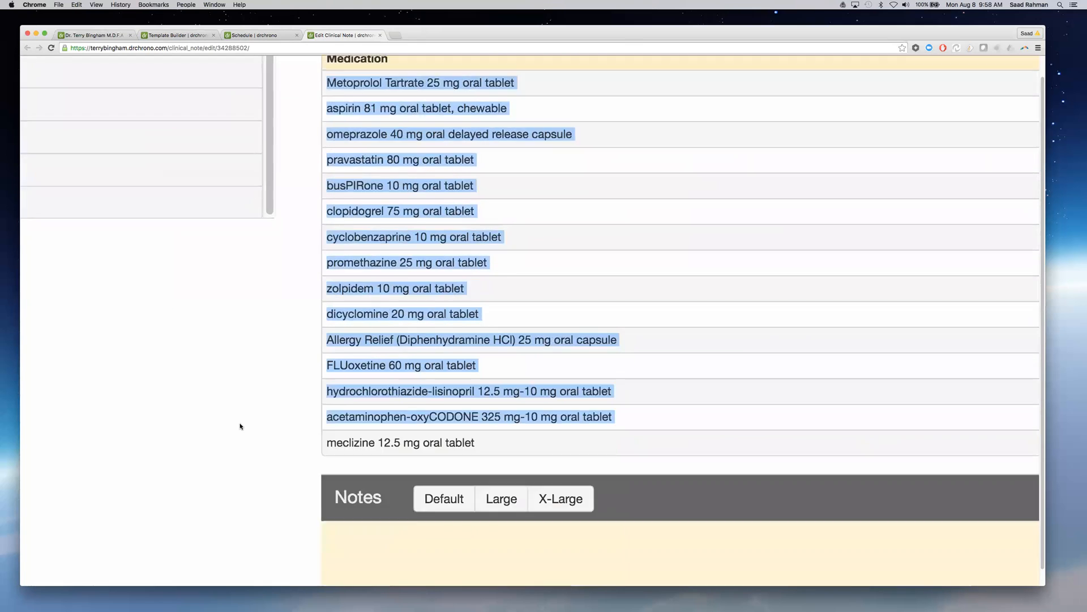
pyautogui.scroll(3, 240, 425)
pyautogui.hscroll(6, 240, 426)
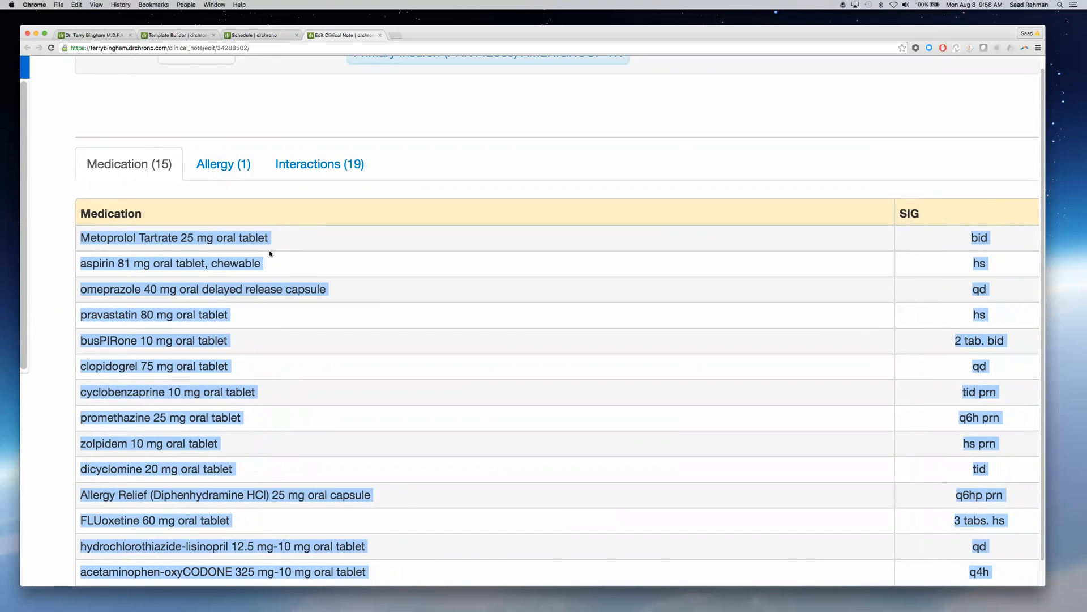
pyautogui.click(425, 131)
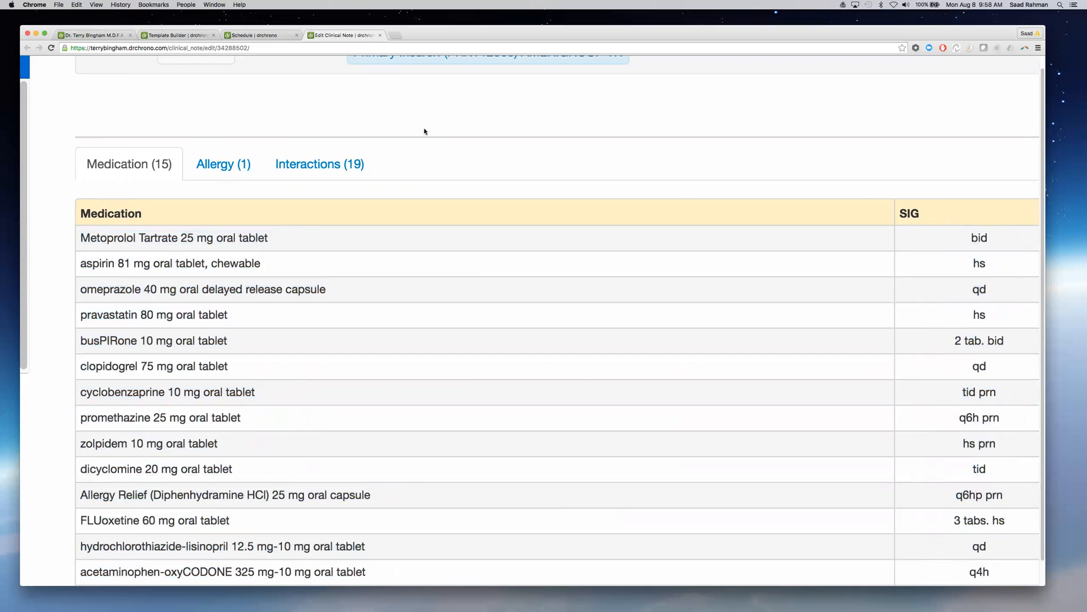
pyautogui.hscroll(5, 482, 224)
pyautogui.scroll(-3, 481, 224)
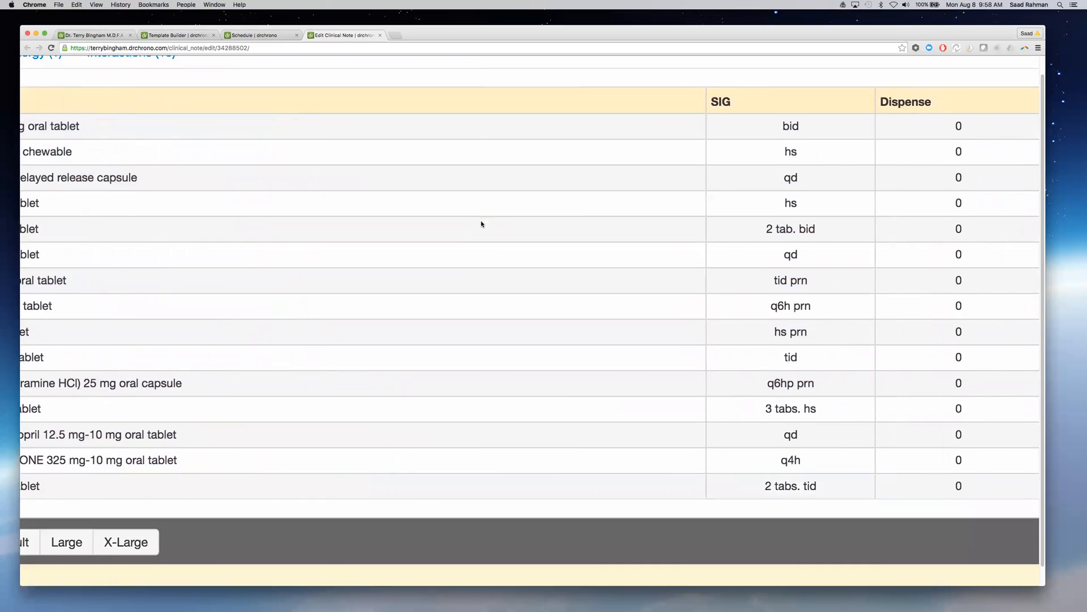
pyautogui.scroll(-4, 481, 224)
pyautogui.hscroll(-10, 482, 223)
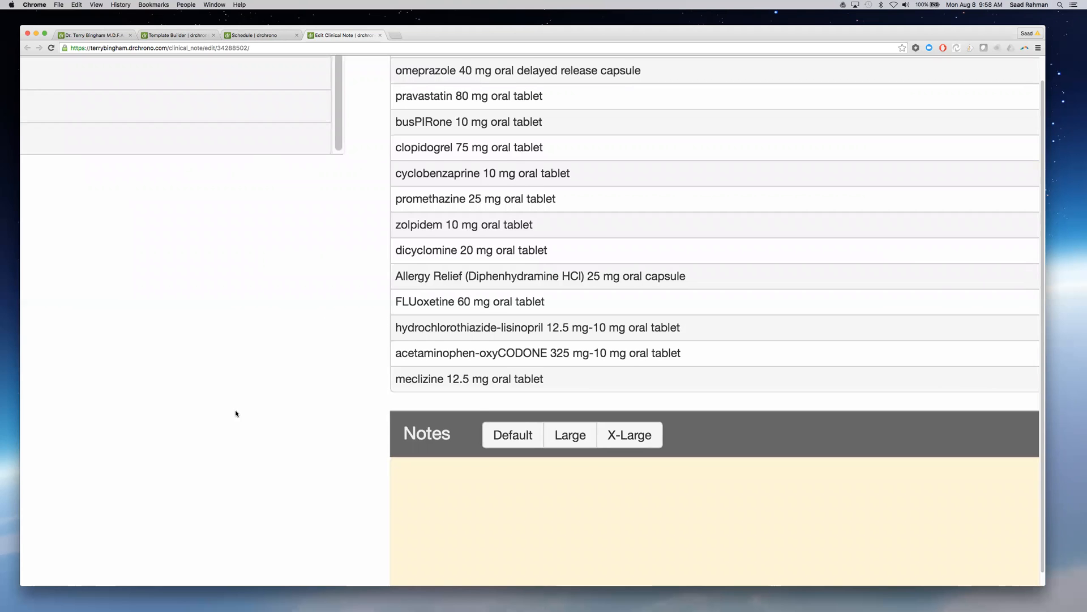
pyautogui.scroll(6, 236, 410)
pyautogui.hscroll(10, 498, 358)
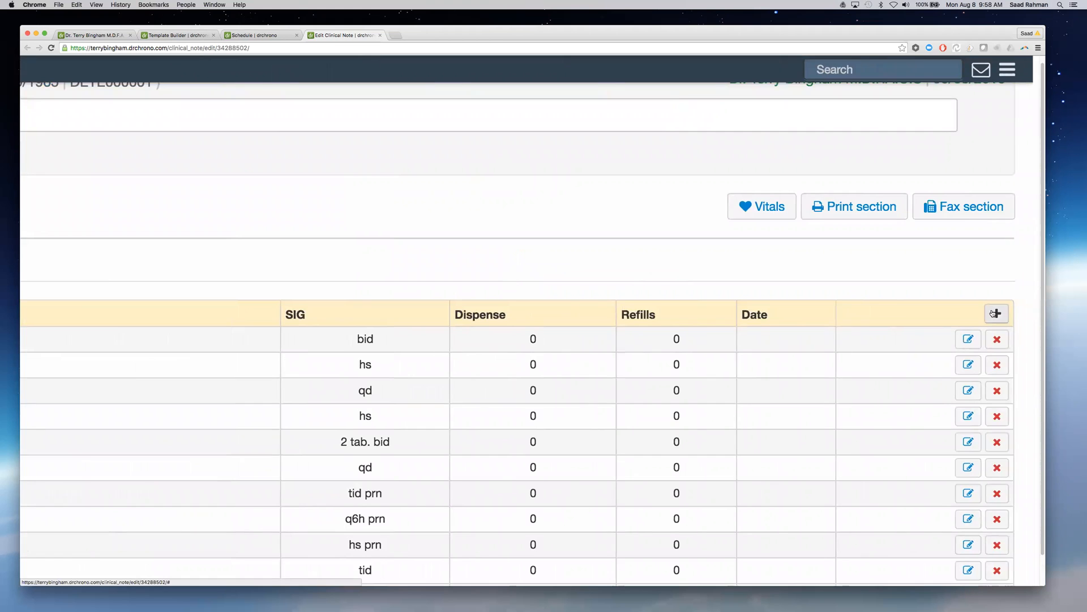
# Open the form for adding a medication, search the drug names for "lis", and close the form without saving
pyautogui.hscroll(-10, 593, 313)
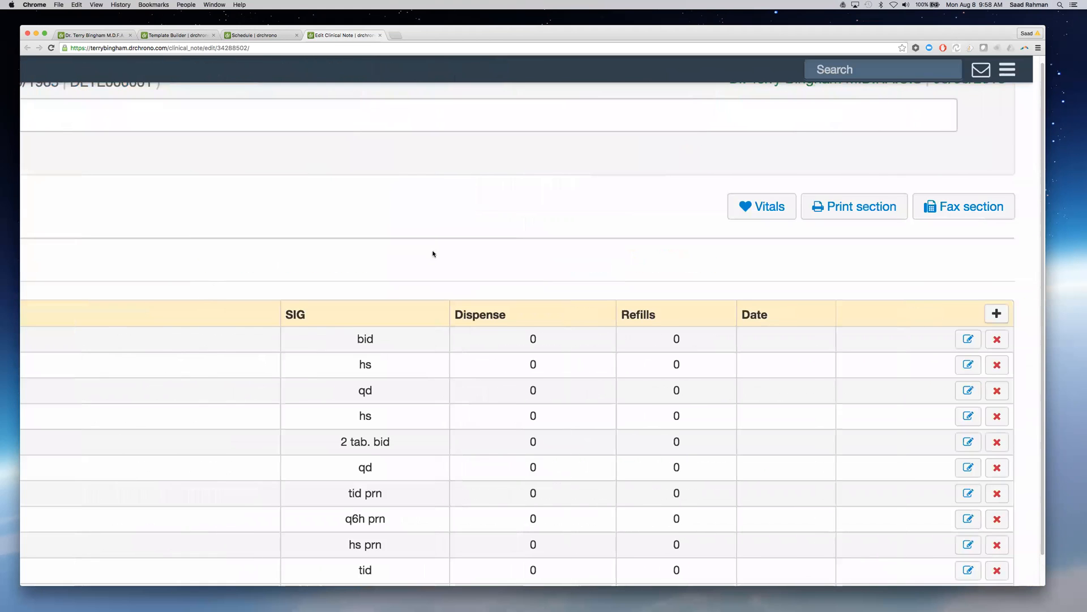
pyautogui.click(997, 314)
pyautogui.hscroll(-10, 558, 260)
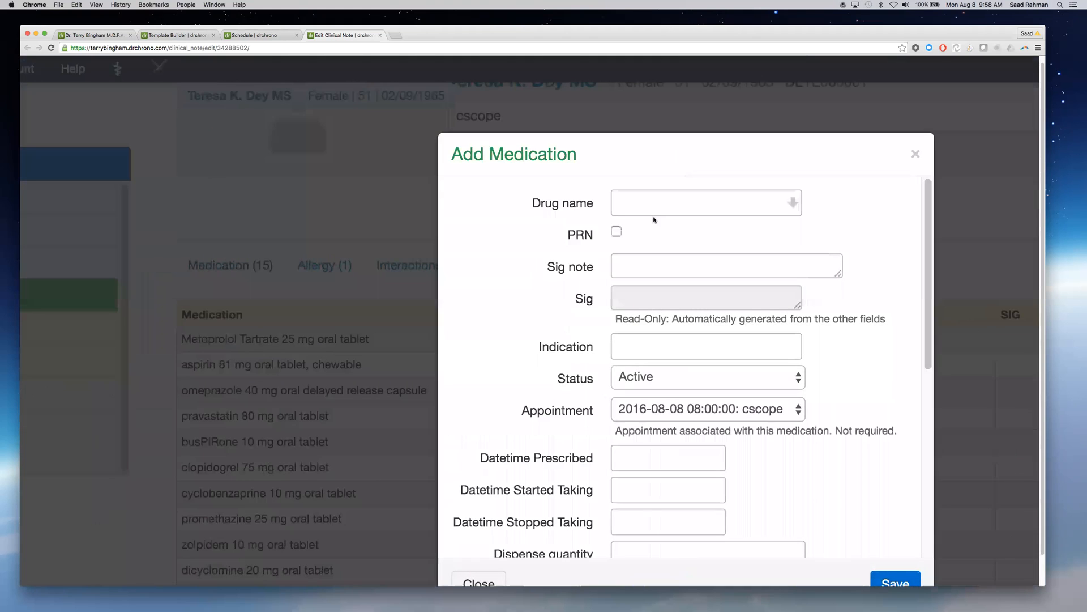
pyautogui.click(653, 207)
pyautogui.write('lis')
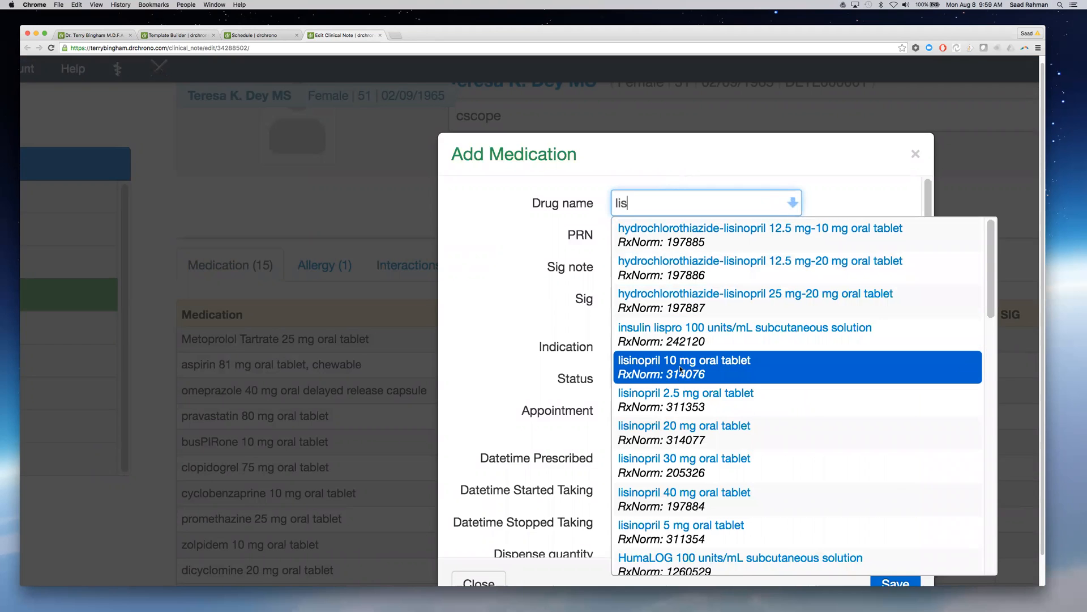
pyautogui.scroll(-3, 753, 361)
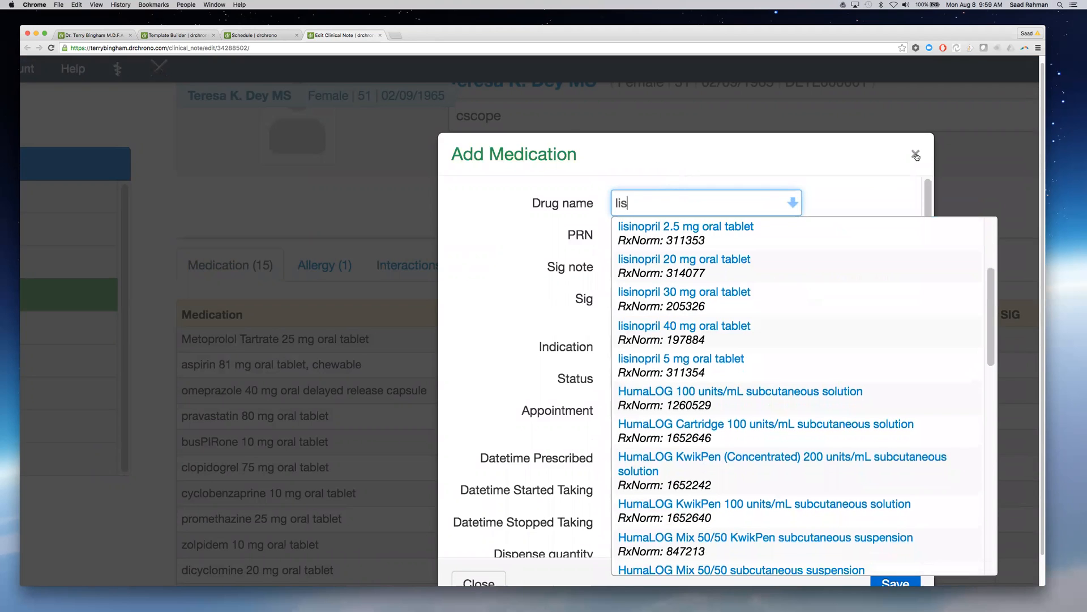
pyautogui.click(916, 155)
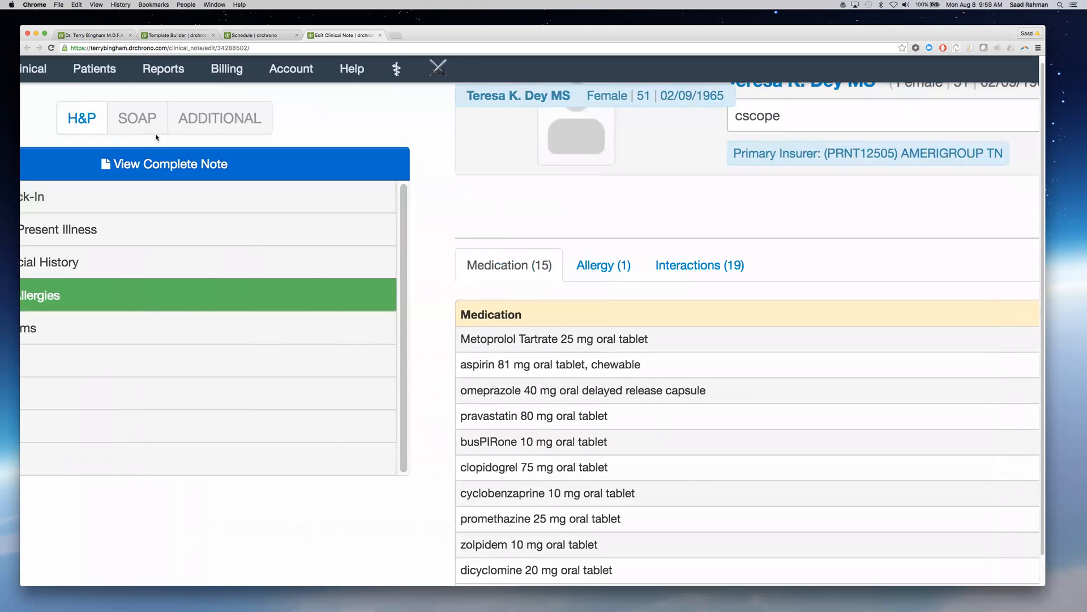
# Enter "lisinopril" in the Current Medications field of the note's Roane Surgeons H&P form and erase it again
pyautogui.click(189, 120)
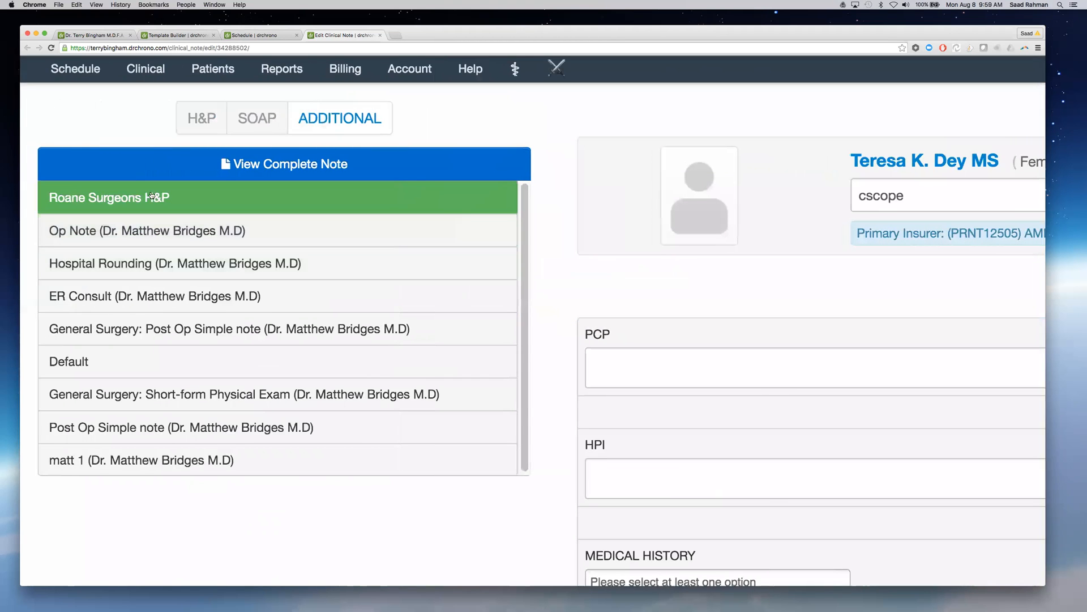
pyautogui.scroll(-5, 617, 315)
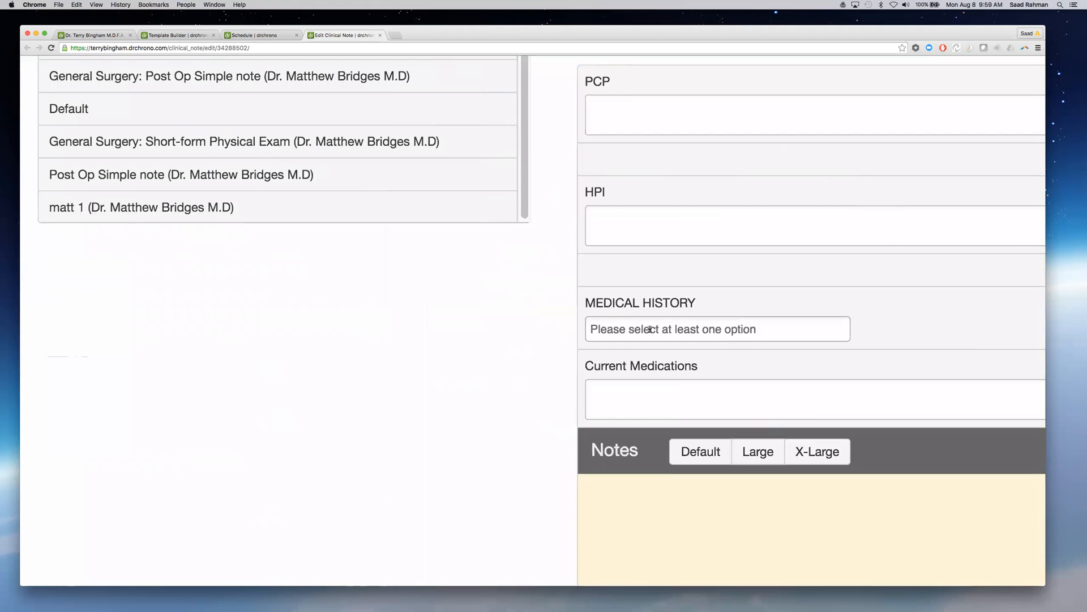
pyautogui.click(629, 386)
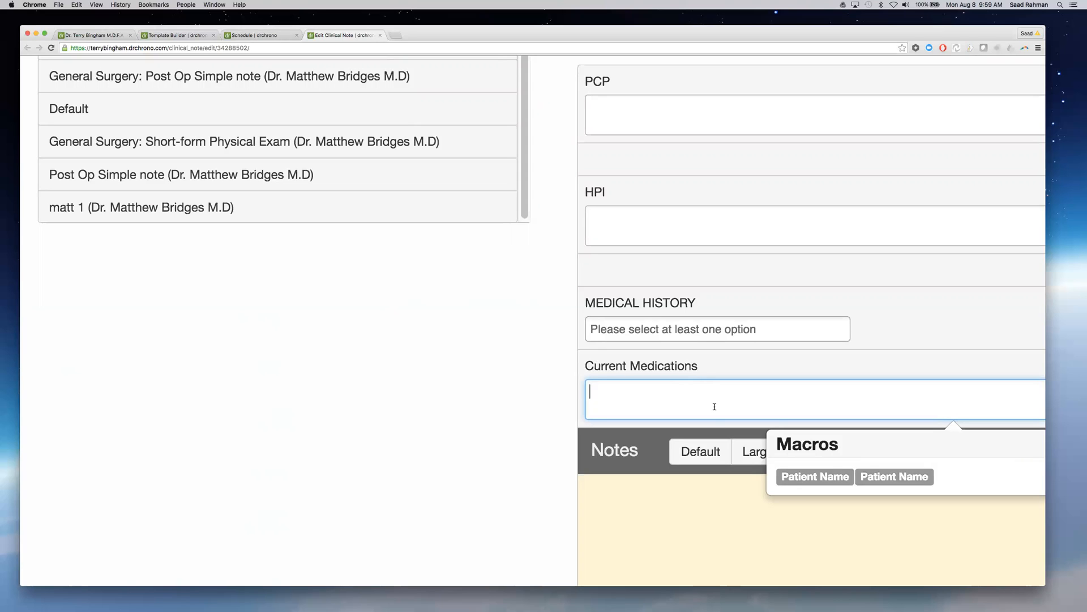
pyautogui.write('lisinopril')
pyautogui.press('BackSpace')
pyautogui.press('BackSpace')
pyautogui.press('BackSpace')
pyautogui.press('BackSpace')
pyautogui.press('BackSpace')
pyautogui.press('BackSpace')
pyautogui.press('BackSpace')
pyautogui.press('BackSpace')
pyautogui.press('BackSpace')
pyautogui.press('BackSpace')
pyautogui.press('BackSpace')
# Copy the full medication list, from Metoprolol Tartrate 25 mg through meclizine 12.5 mg, from the H&P Medications & Allergies section
pyautogui.scroll(5, 403, 459)
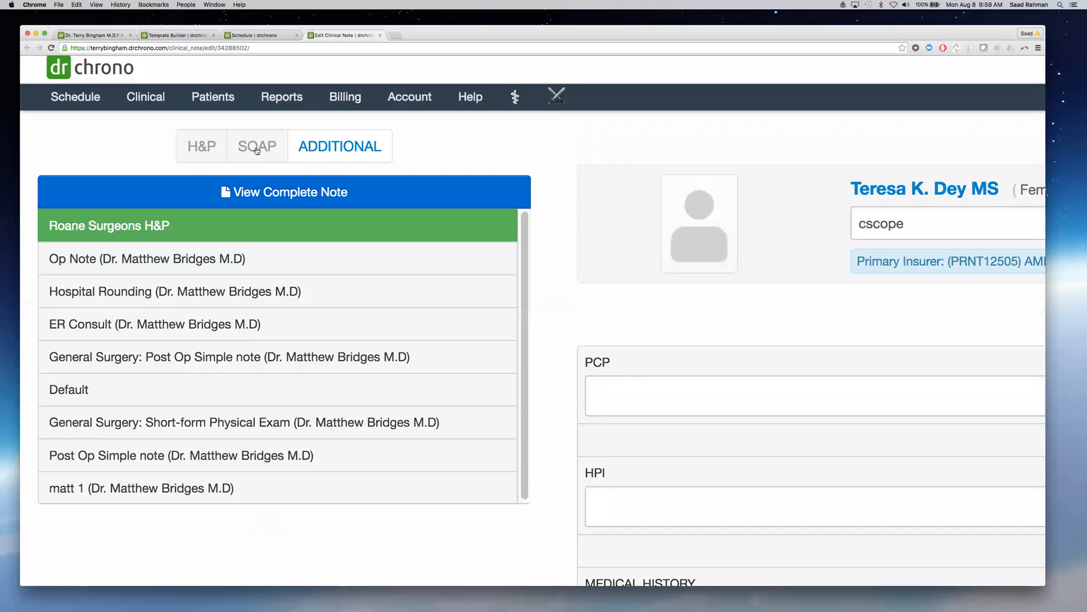
pyautogui.click(211, 154)
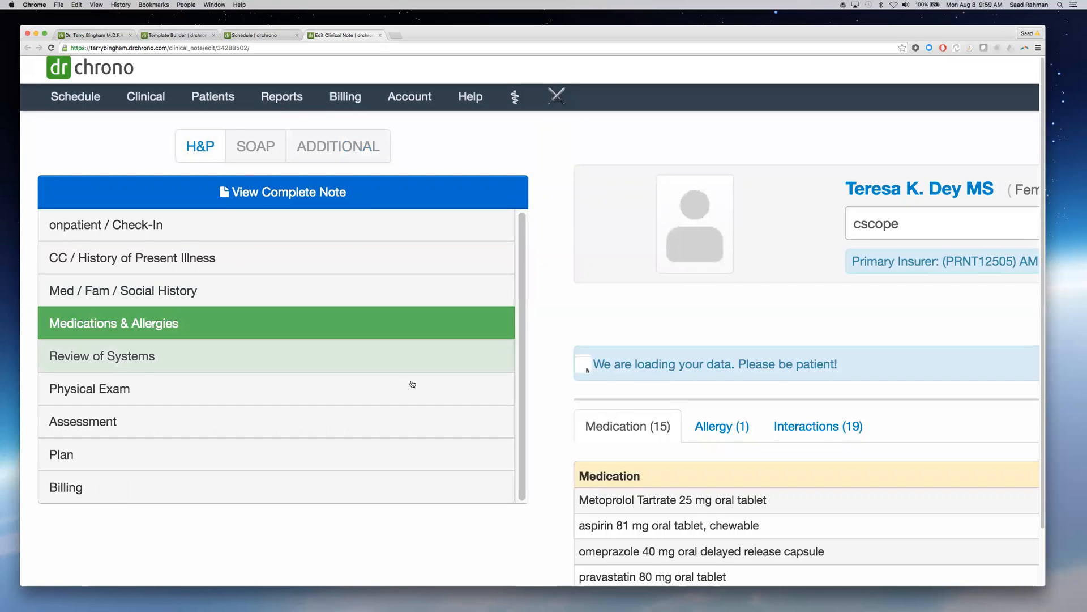
pyautogui.scroll(-6, 413, 384)
pyautogui.tripleClick(580, 149)
pyautogui.moveTo(700, 235); pyautogui.dragTo(825, 512)
pyautogui.rightClick(672, 357)
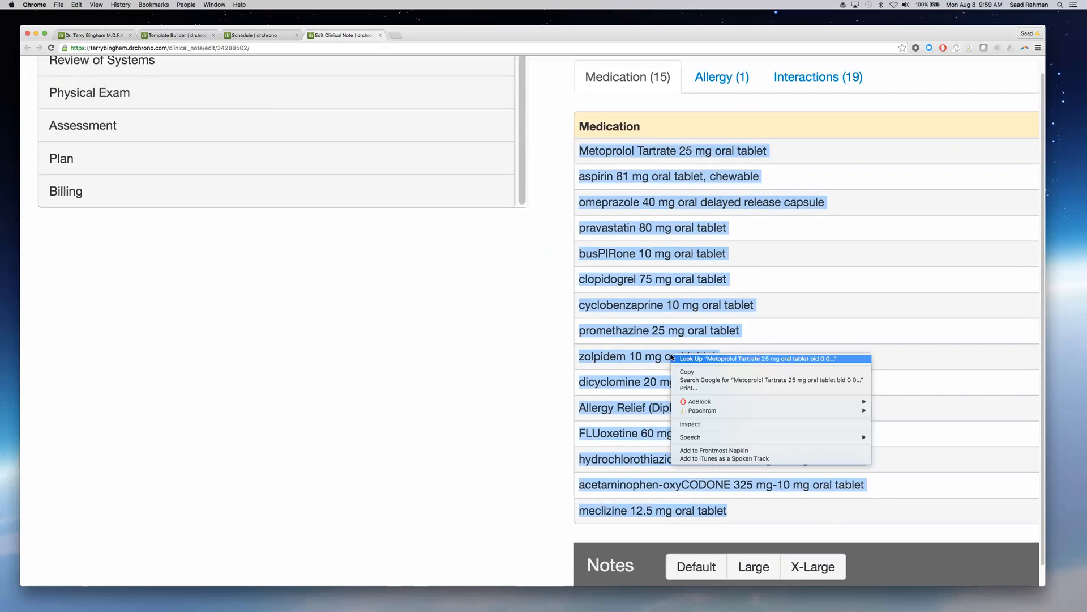
pyautogui.click(687, 372)
# Paste the copied medication list into the Current Medications field of the Roane Surgeons H&P form
pyautogui.scroll(5, 251, 191)
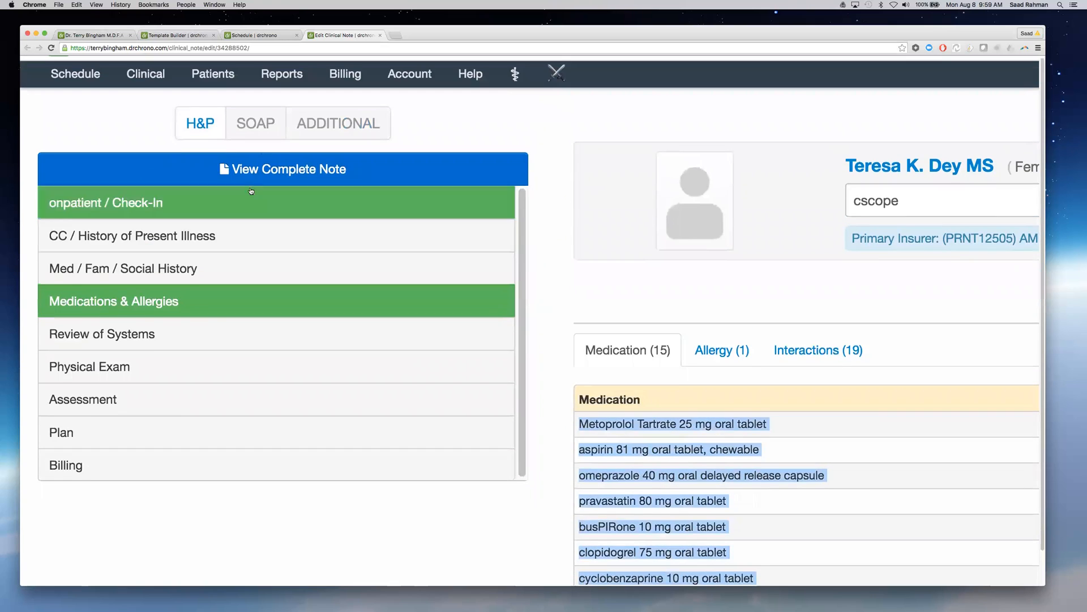
pyautogui.click(310, 125)
pyautogui.scroll(-10, 676, 236)
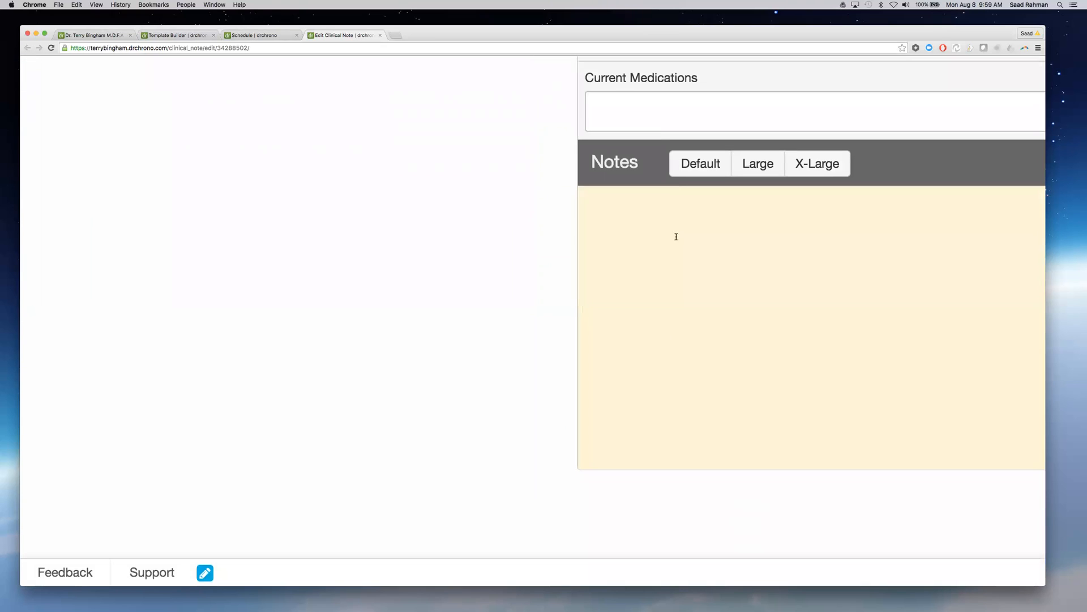
pyautogui.click(646, 111)
pyautogui.press('super+v')
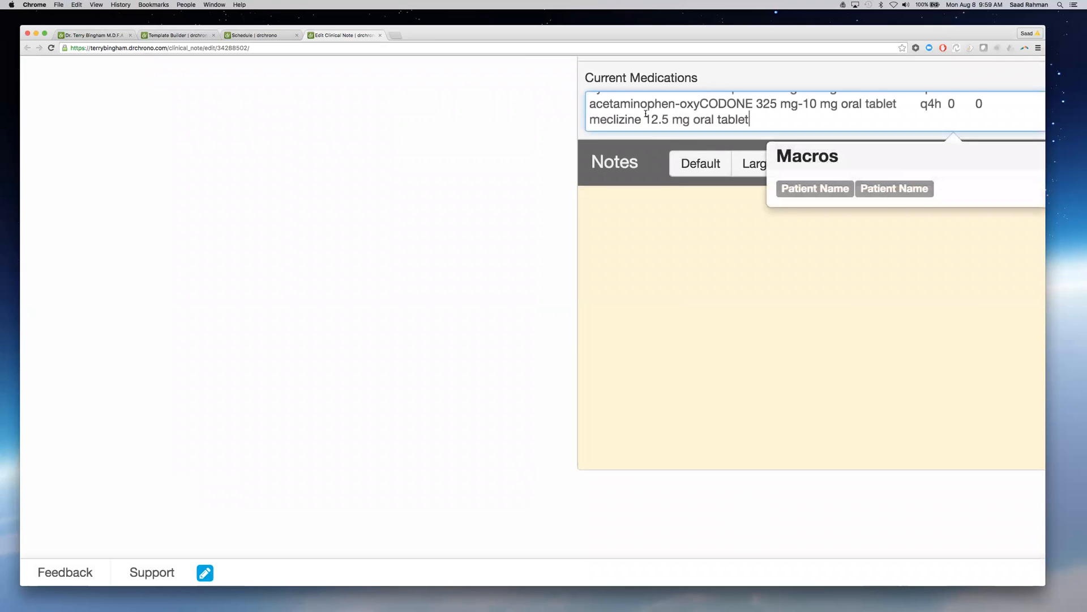
# Review the pasted medication entries in the Current Medications field and how their columns are laid out
pyautogui.scroll(5, 696, 105)
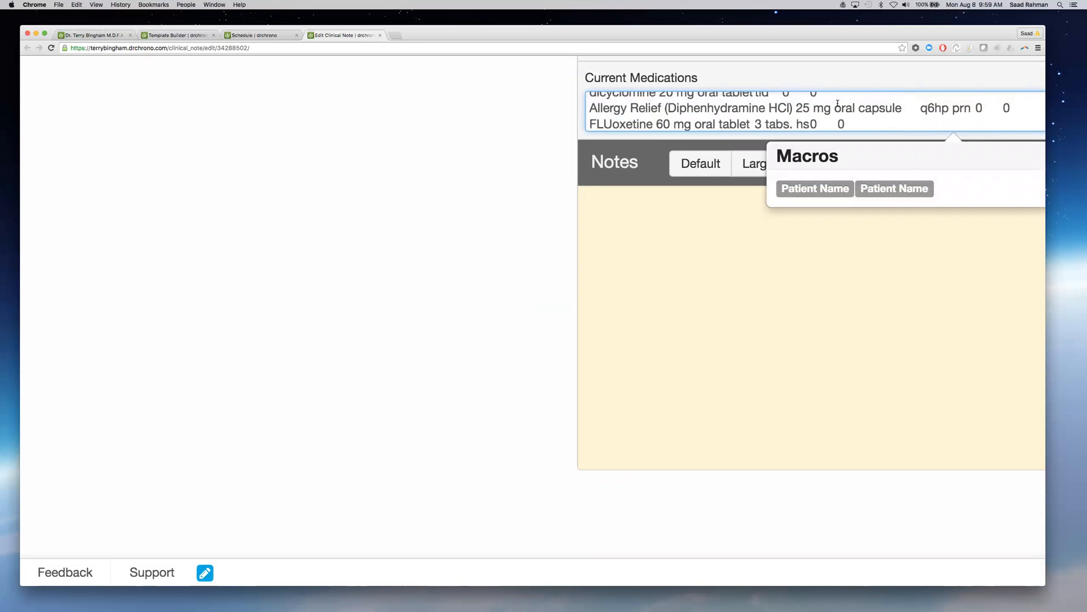
pyautogui.scroll(8, 838, 103)
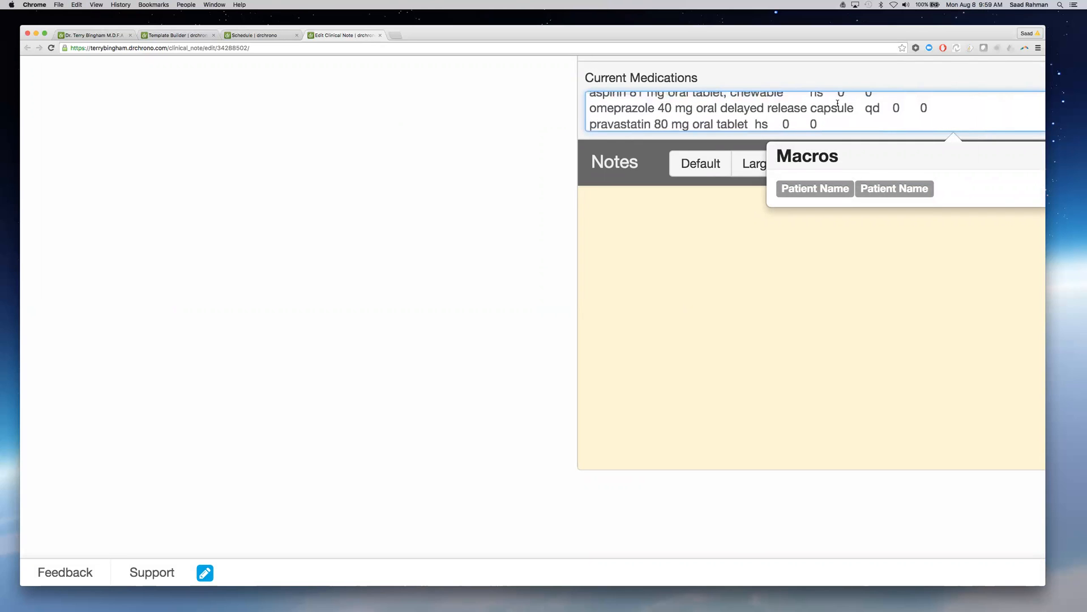
pyautogui.scroll(3, 837, 104)
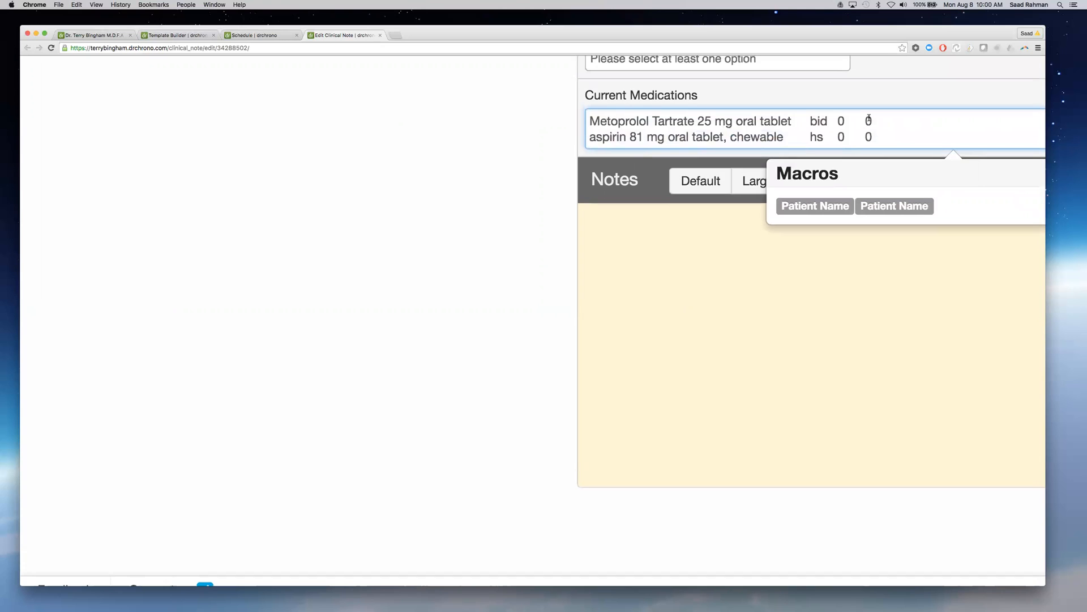
pyautogui.scroll(1, 868, 120)
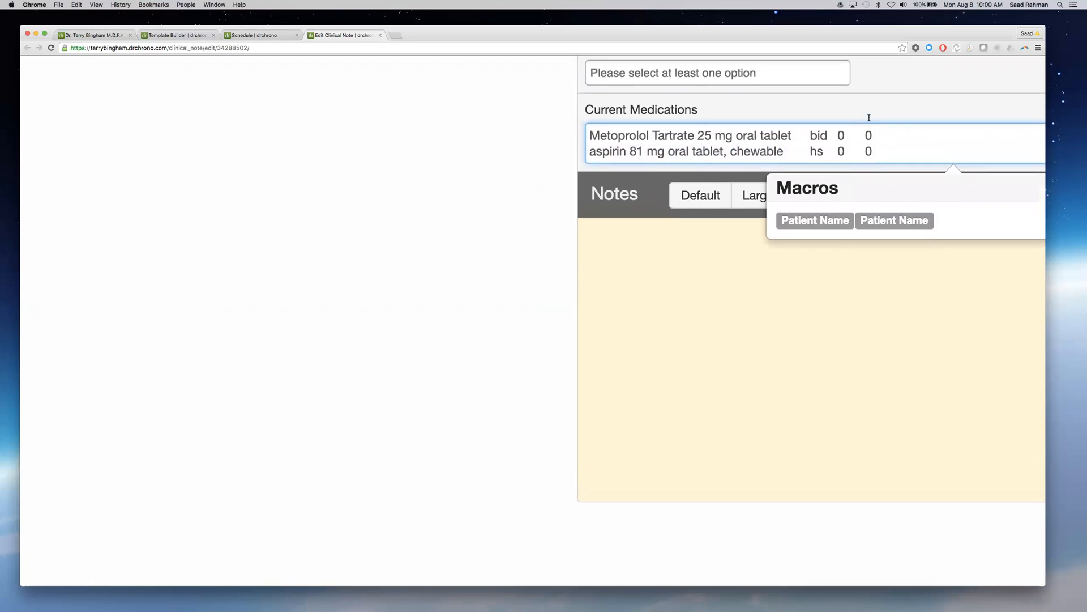
pyautogui.scroll(-3, 782, 135)
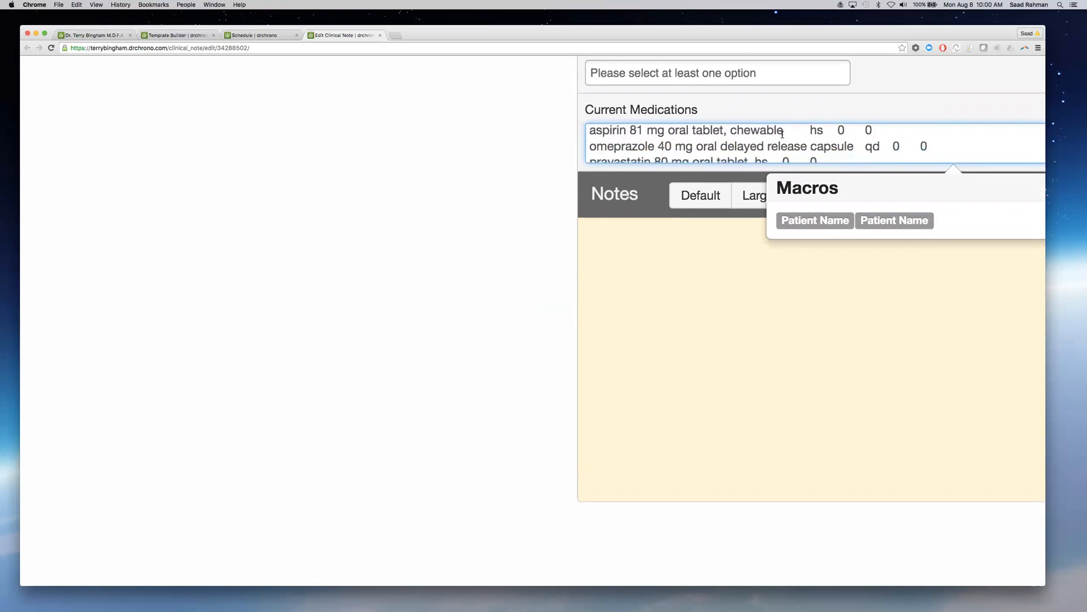
pyautogui.scroll(-4, 782, 134)
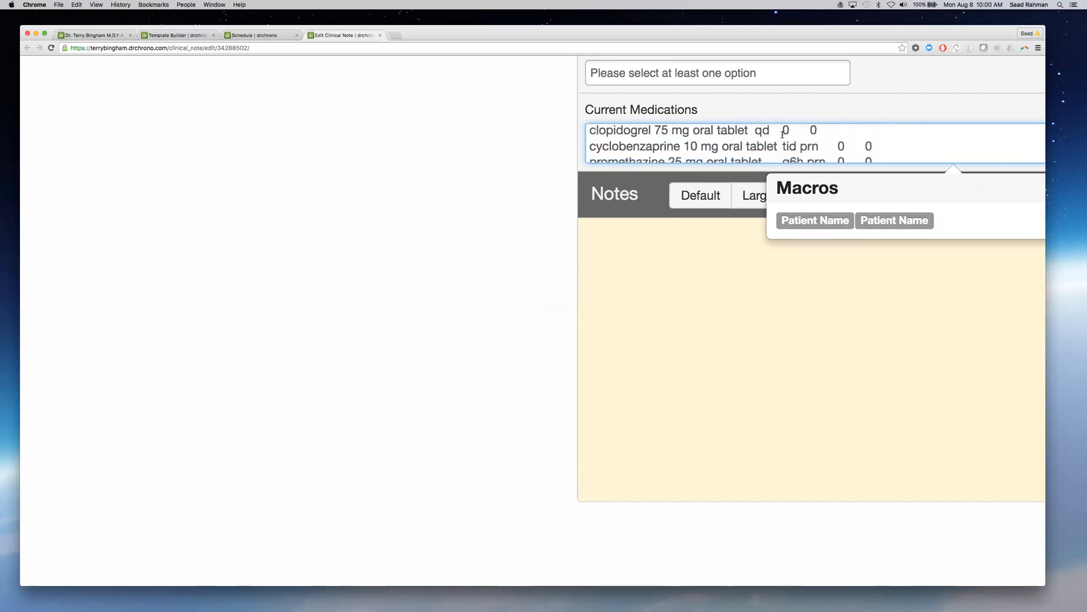
pyautogui.scroll(-2, 782, 134)
pyautogui.hscroll(5, 782, 135)
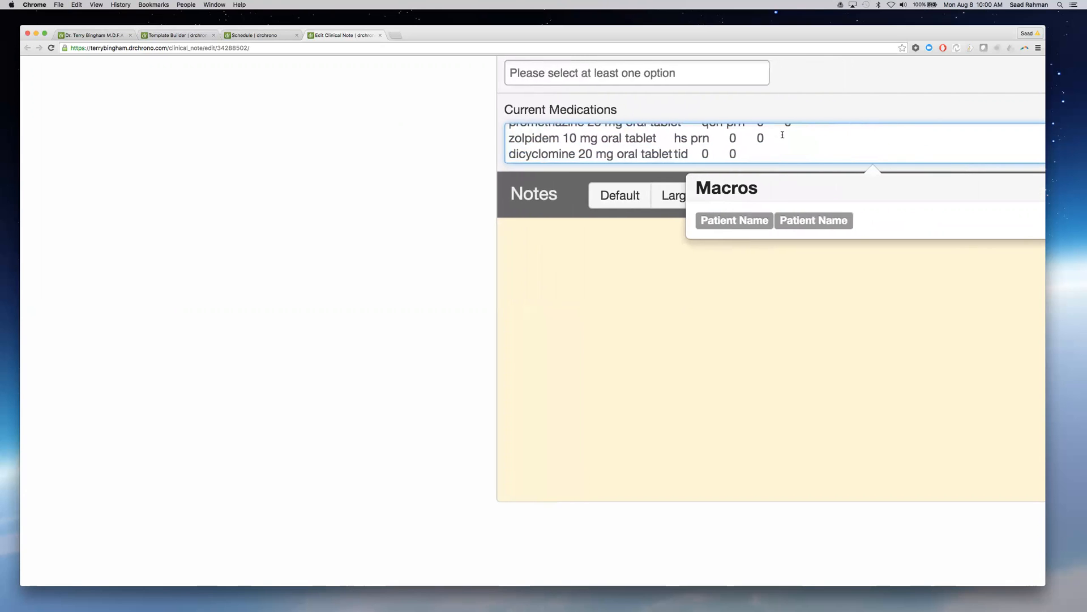
pyautogui.hscroll(5, 782, 134)
pyautogui.scroll(3, 782, 134)
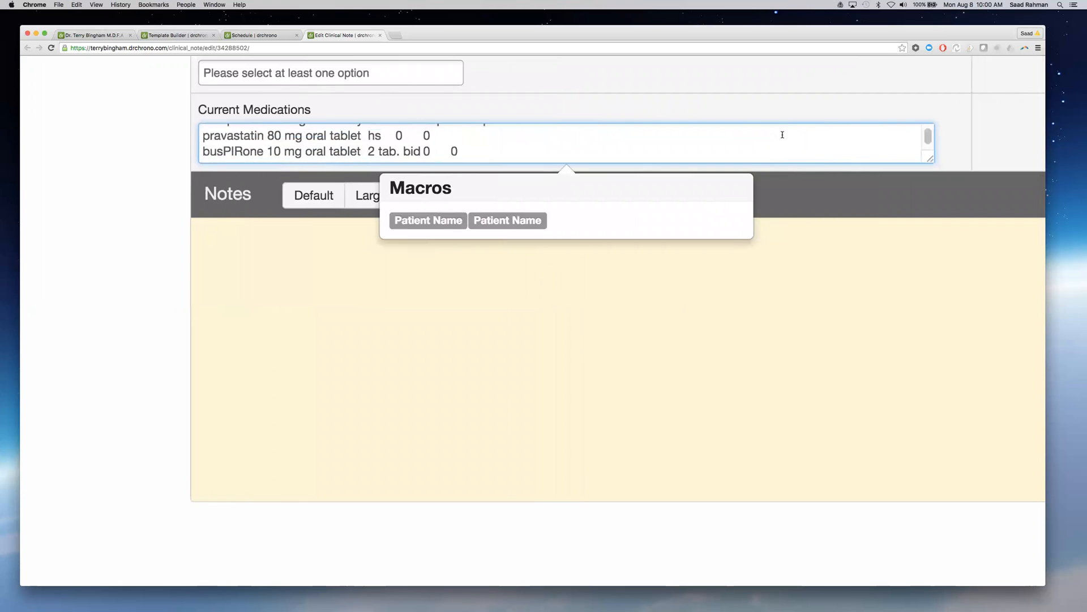
pyautogui.scroll(1, 782, 134)
pyautogui.scroll(5, 704, 79)
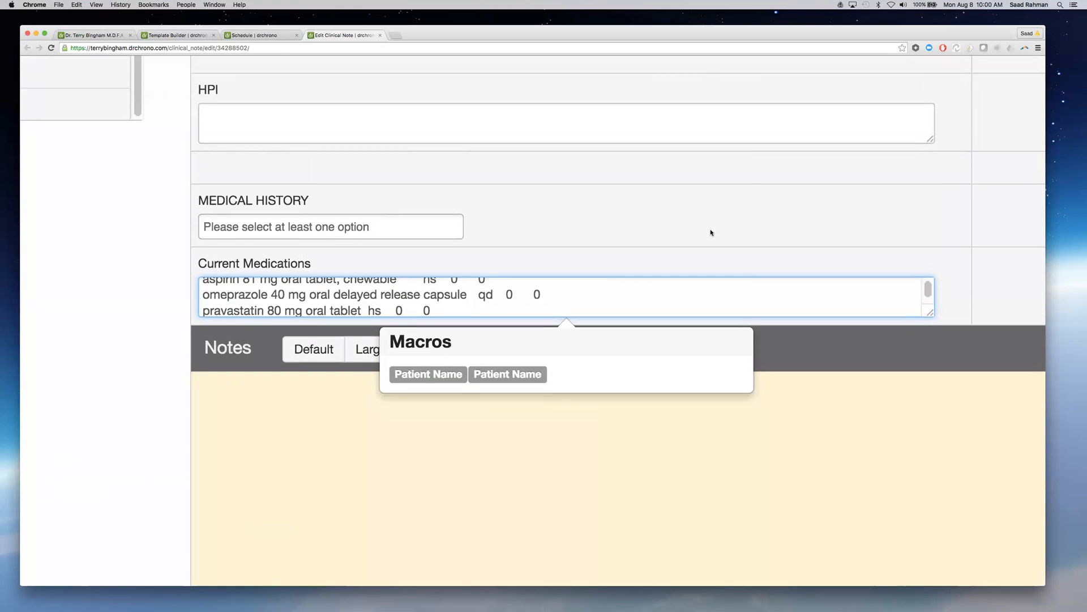
pyautogui.click(664, 240)
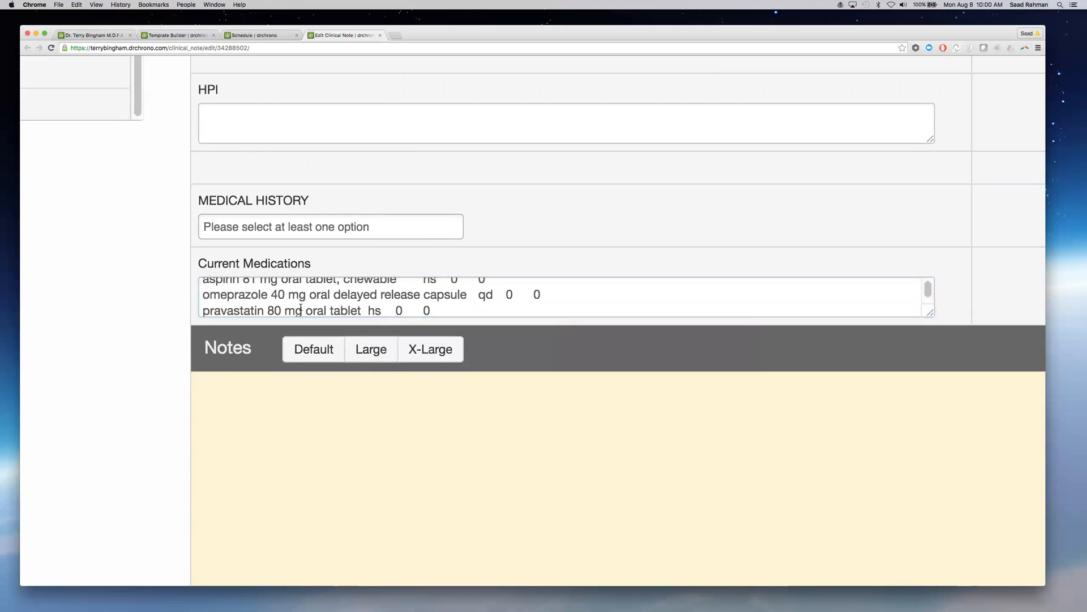
pyautogui.hscroll(2, 301, 308)
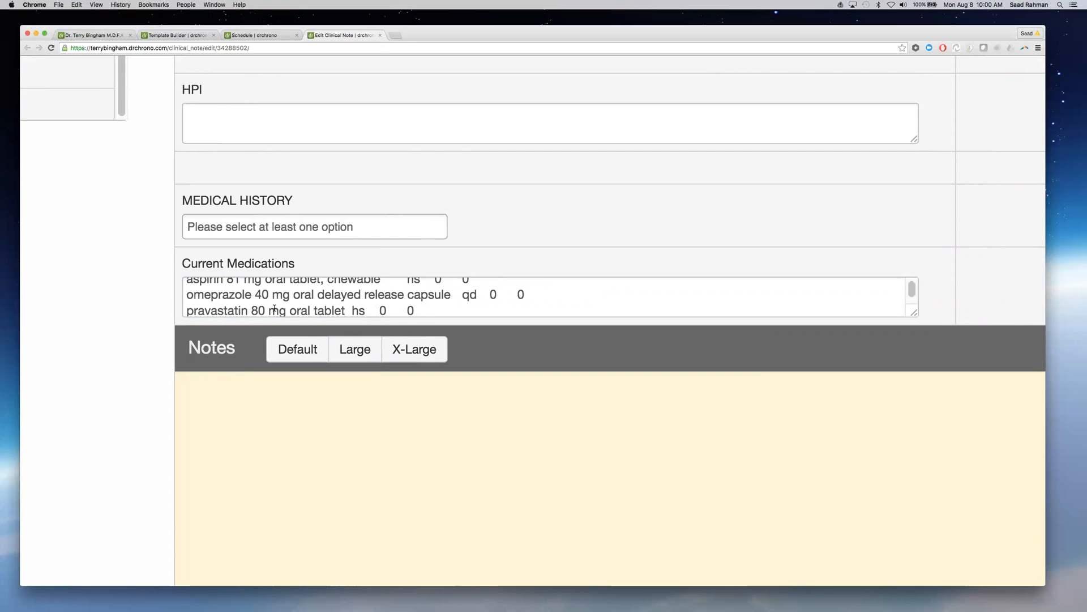
# Clear all text from the Current Medications field and return to the Roane Surgeons H&P template in the Template Builder
pyautogui.tripleClick(275, 310)
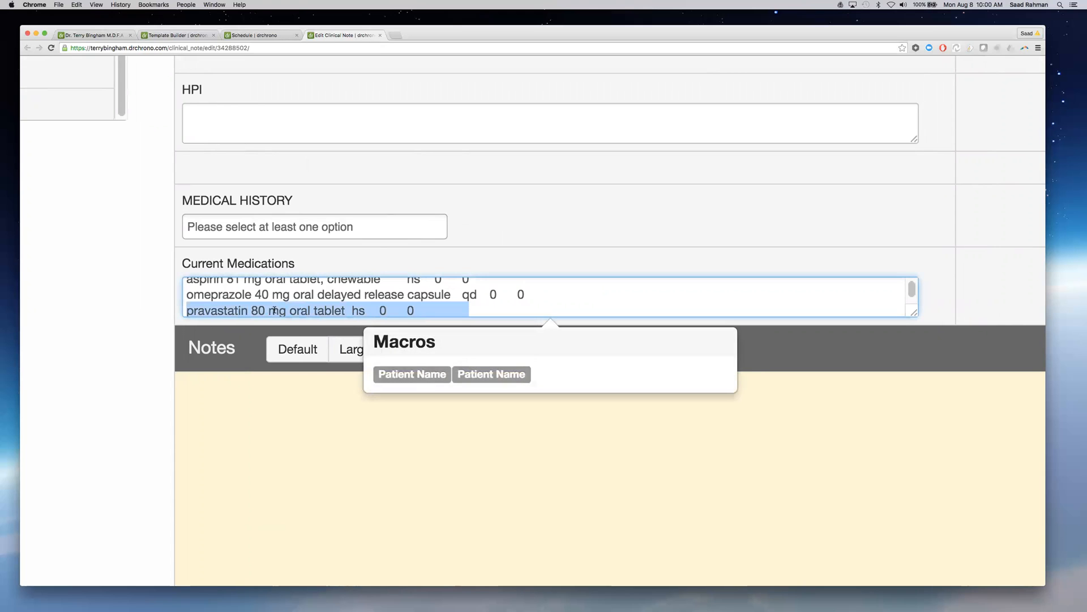
pyautogui.press('super+a')
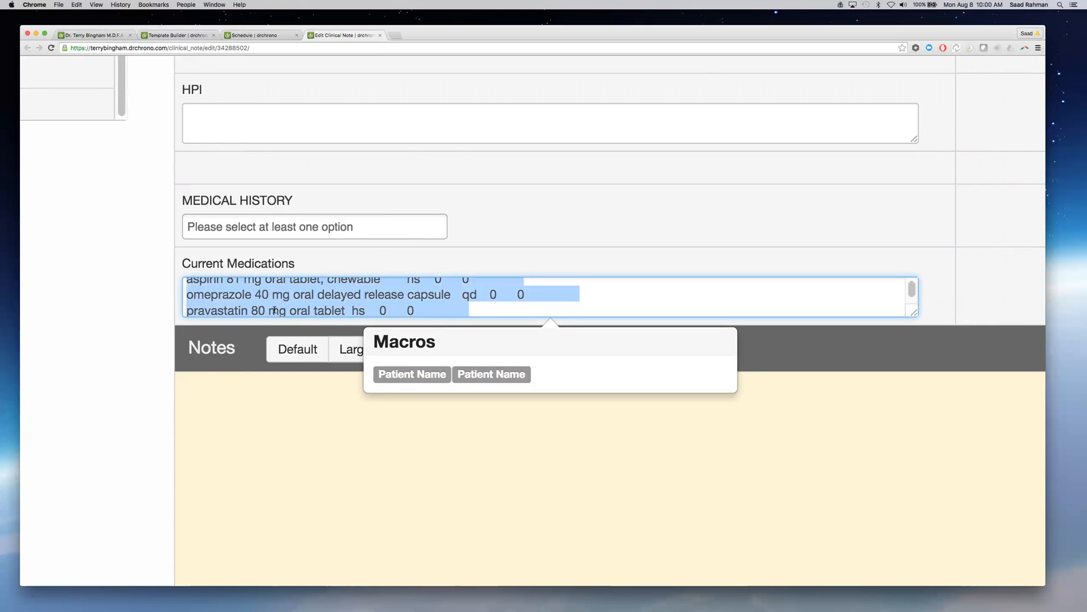
pyautogui.press('BackSpace')
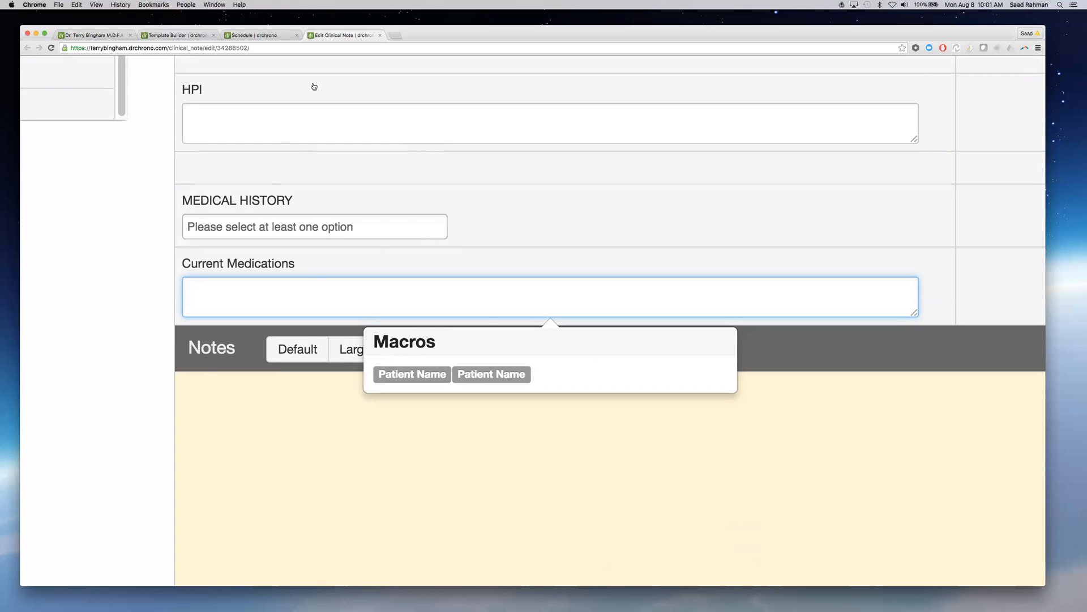
pyautogui.click(163, 35)
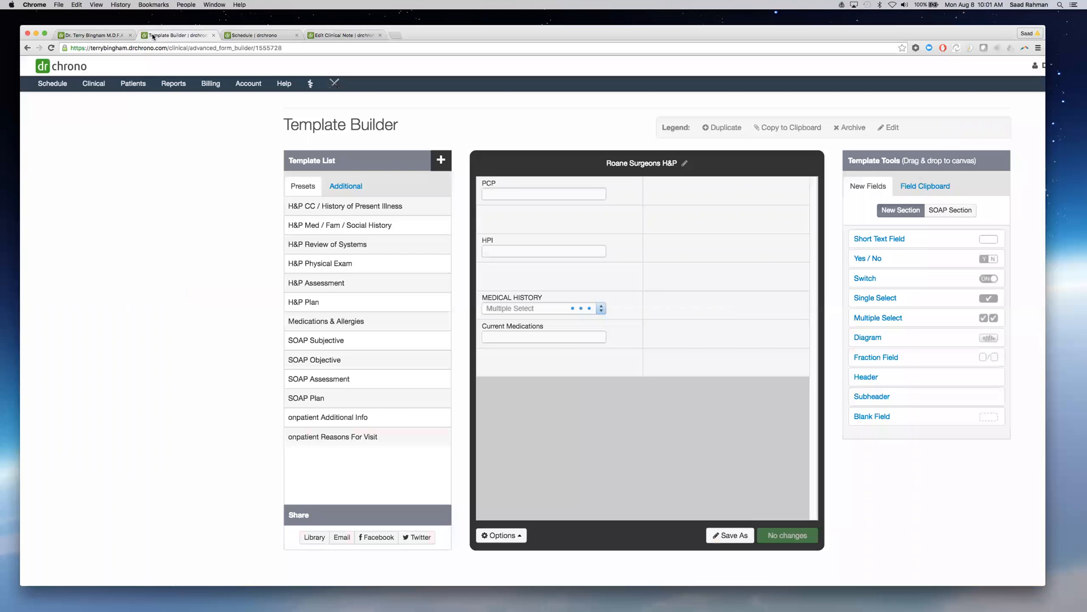
# Open the clinical note's H&P Medications & Allergies section and review the full medication list
pyautogui.click(259, 35)
pyautogui.click(317, 35)
pyautogui.hscroll(-10, 109, 289)
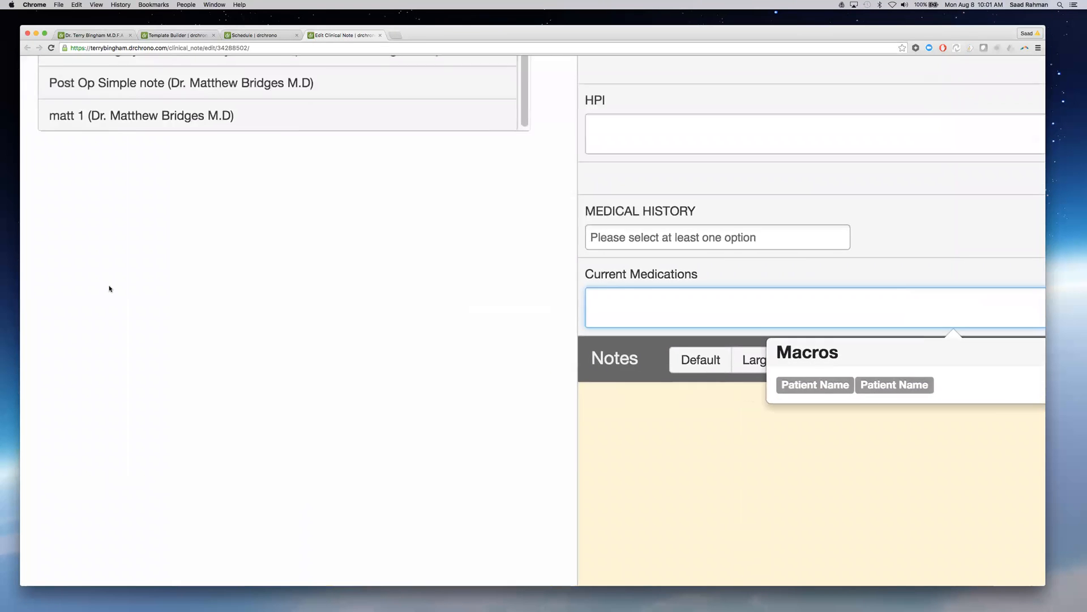
pyautogui.scroll(6, 109, 289)
pyautogui.click(207, 112)
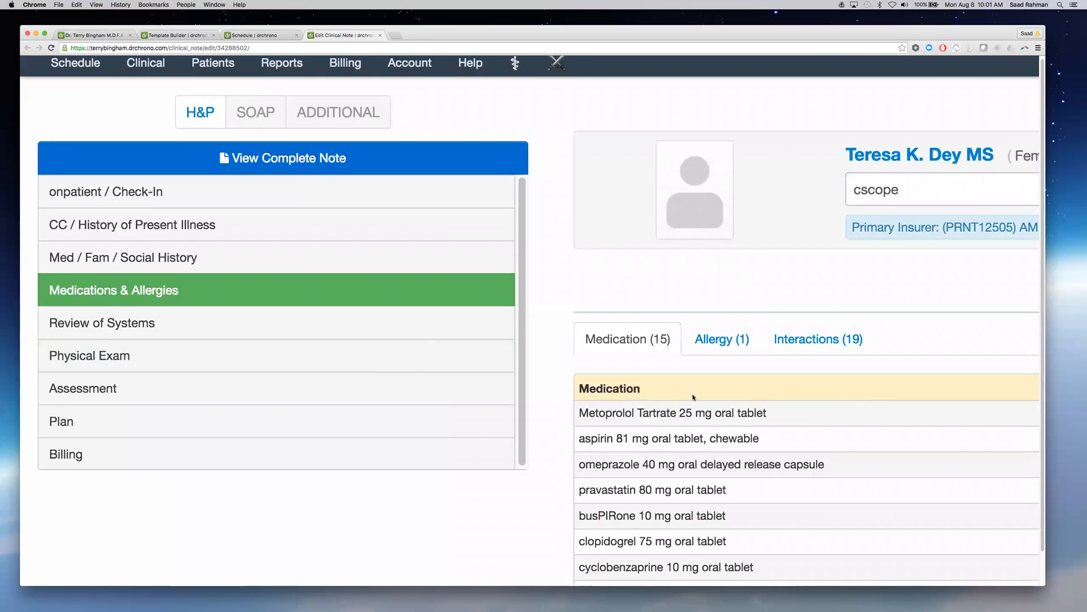
pyautogui.scroll(-4, 693, 397)
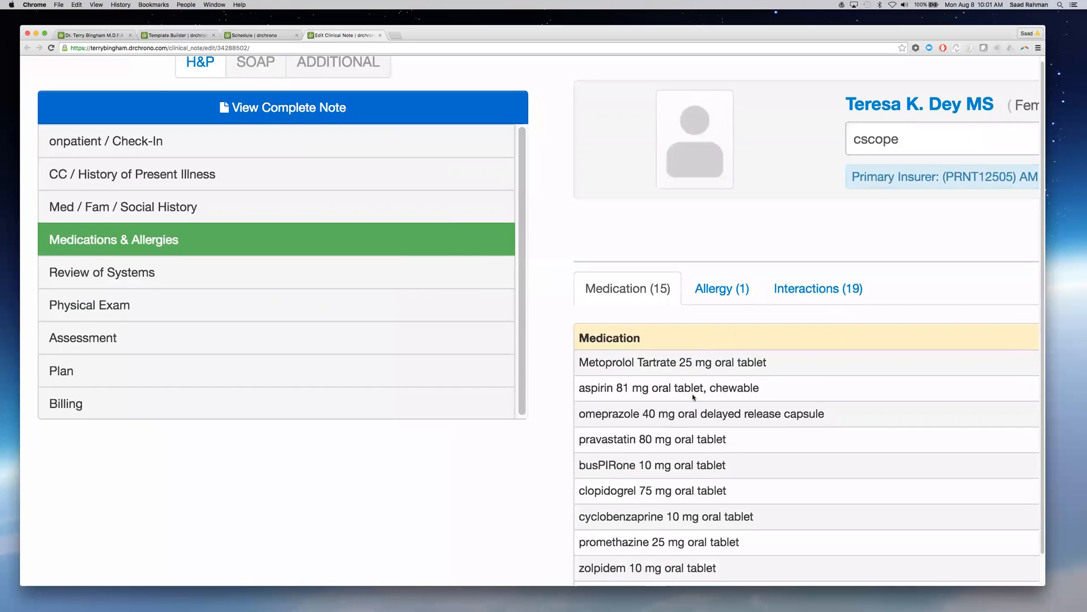
pyautogui.hscroll(5, 694, 397)
pyautogui.hscroll(5, 693, 397)
pyautogui.scroll(-3, 693, 397)
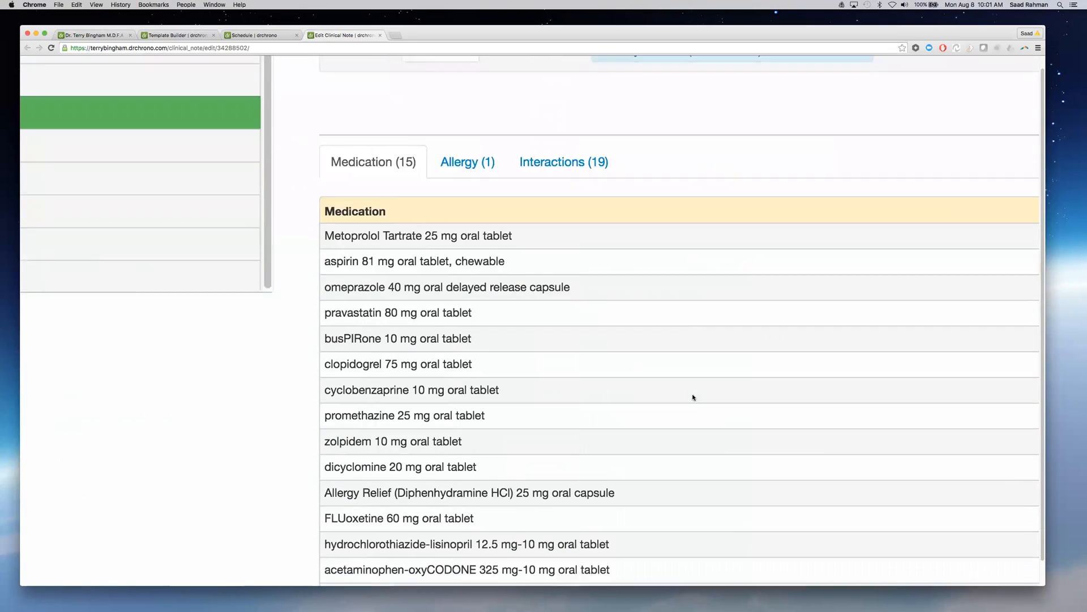
pyautogui.scroll(-2, 693, 397)
pyautogui.scroll(5, 693, 397)
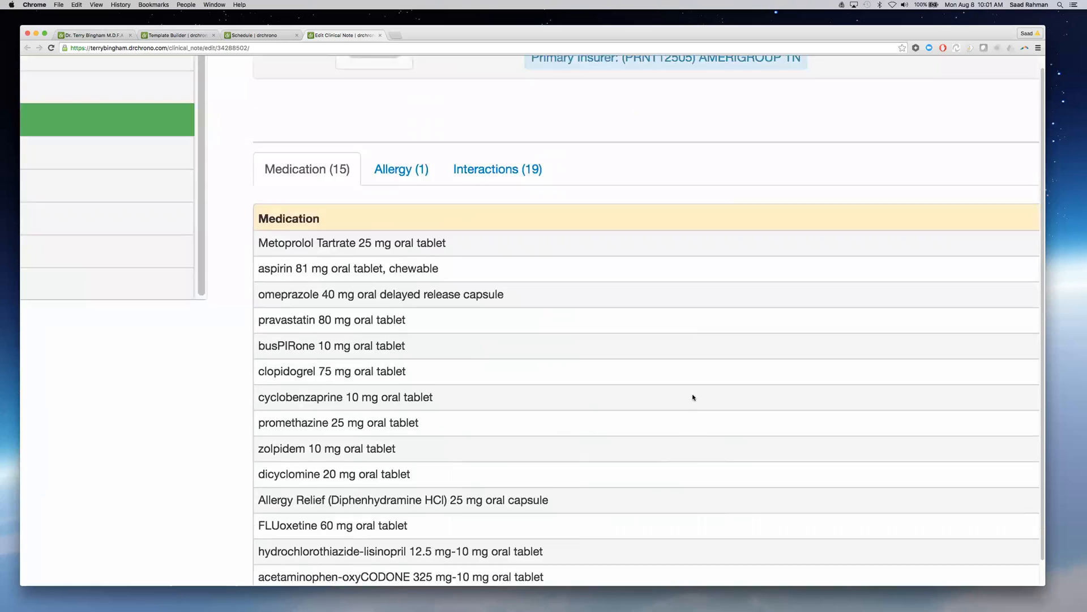
pyautogui.hscroll(-6, 690, 397)
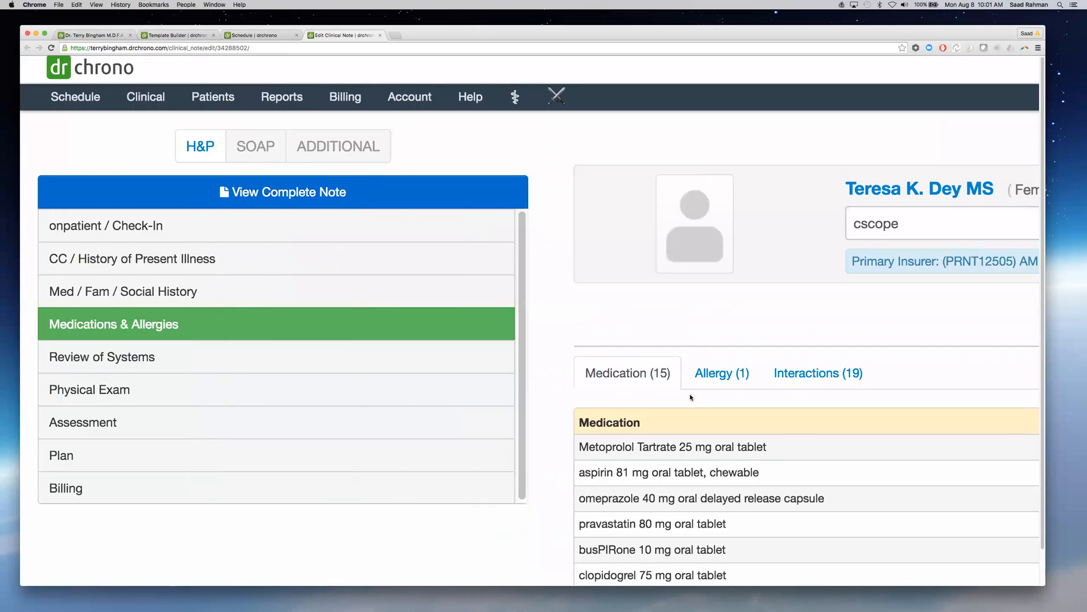
# Open the complete note and examine how the medication table presents dosage, SIG, PRN and indication
pyautogui.click(395, 199)
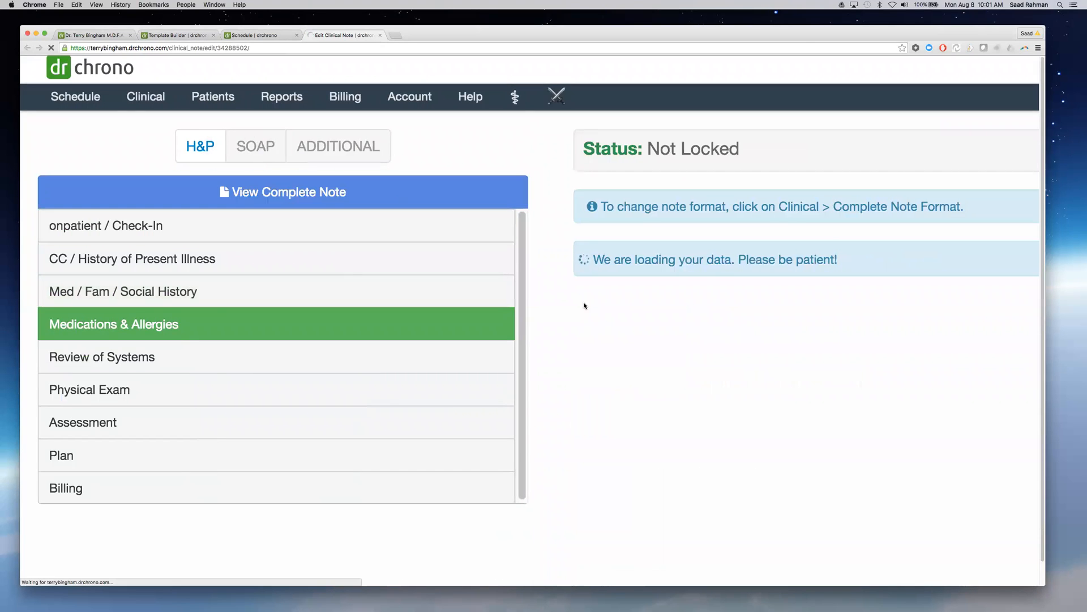
pyautogui.hscroll(10, 586, 306)
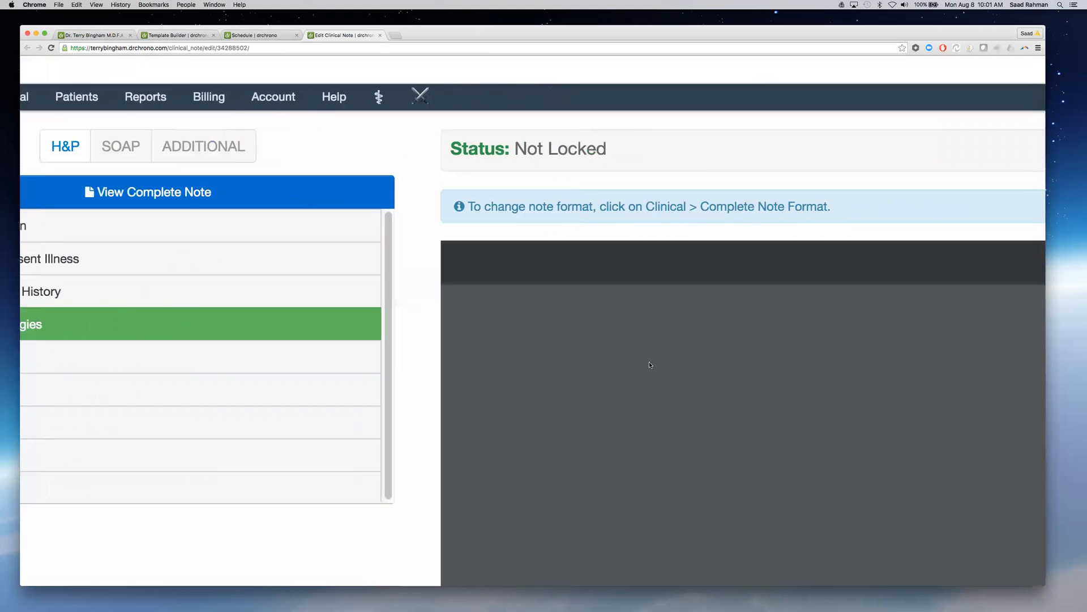
pyautogui.scroll(-3, 649, 365)
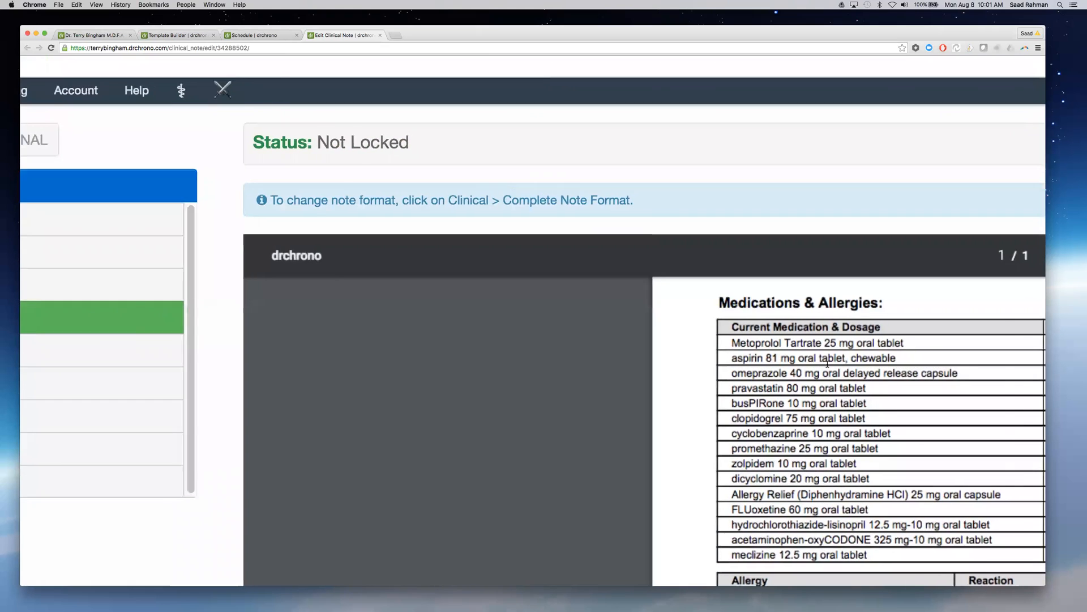
pyautogui.hscroll(8, 828, 364)
pyautogui.hscroll(4, 827, 364)
pyautogui.scroll(-2, 828, 364)
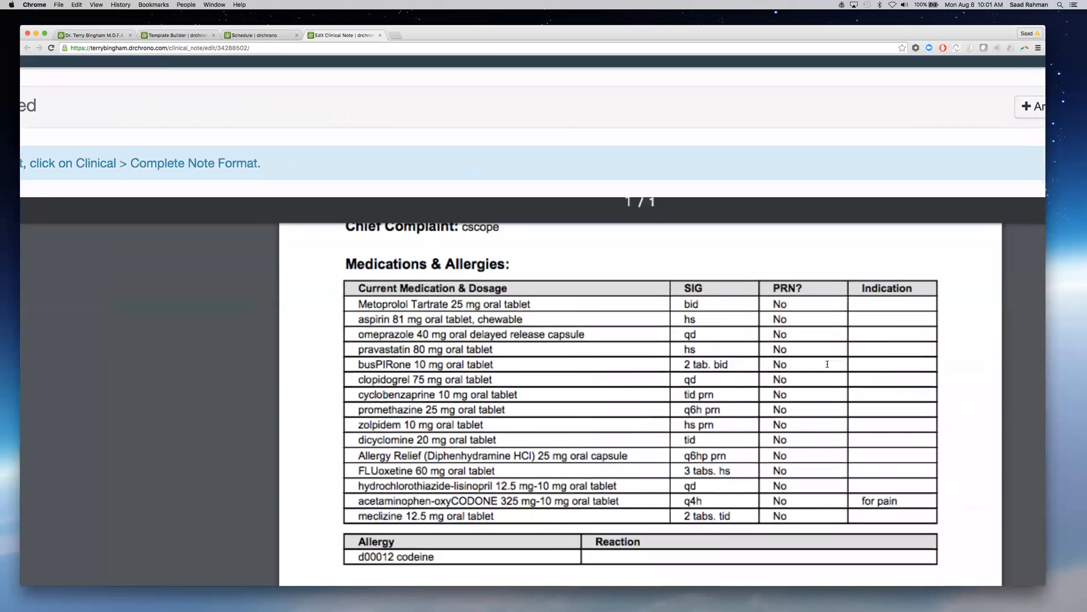
pyautogui.scroll(-1, 828, 364)
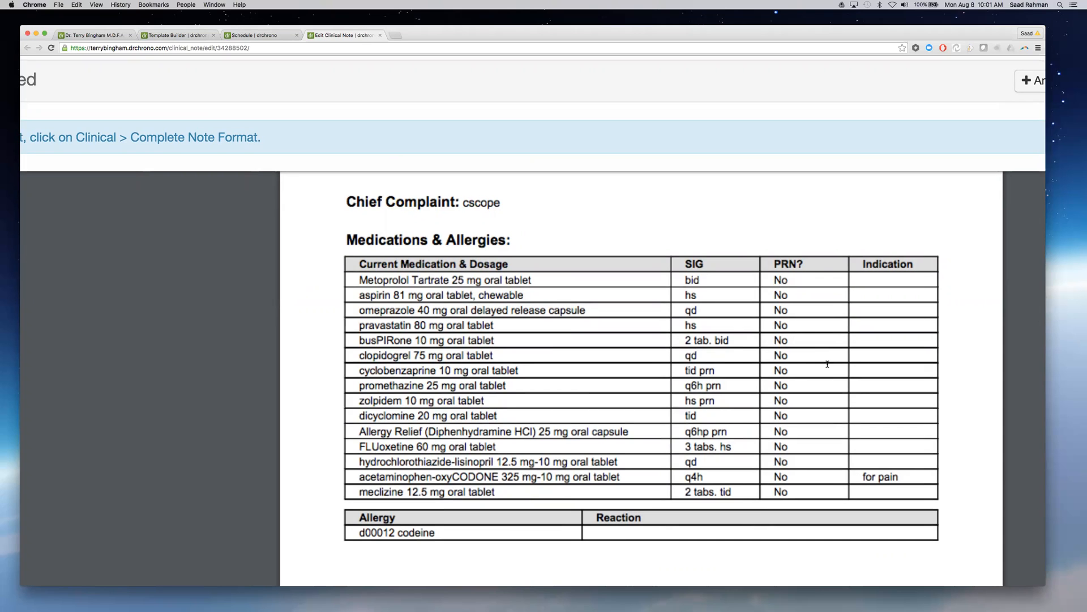
# Review the complete note's layout from the patient header and chief complaint down to the allergy table
pyautogui.scroll(-10, 828, 364)
pyautogui.scroll(10, 827, 373)
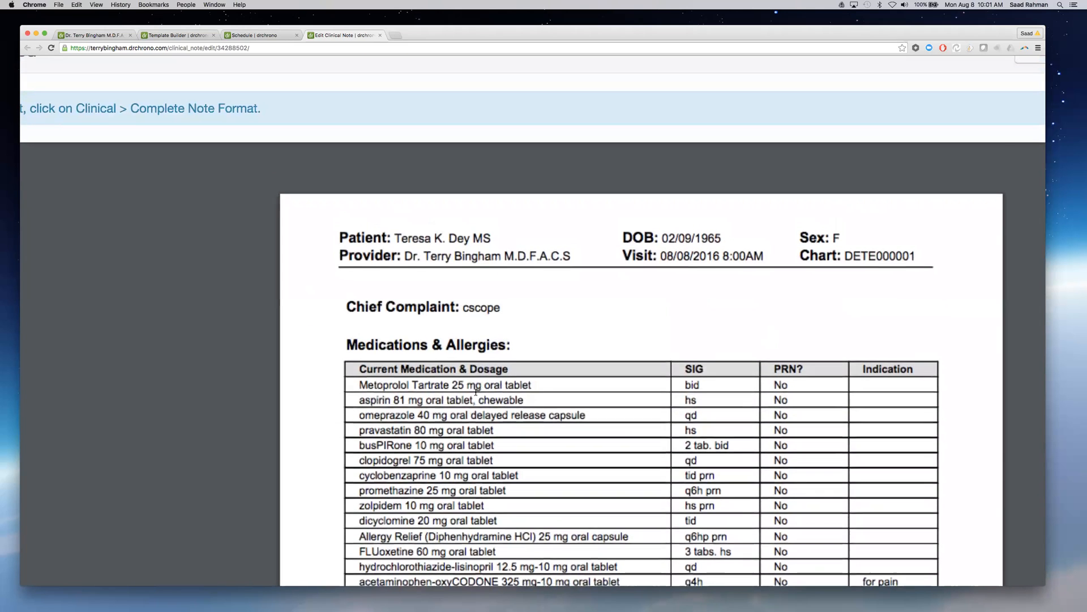
pyautogui.scroll(-3, 475, 391)
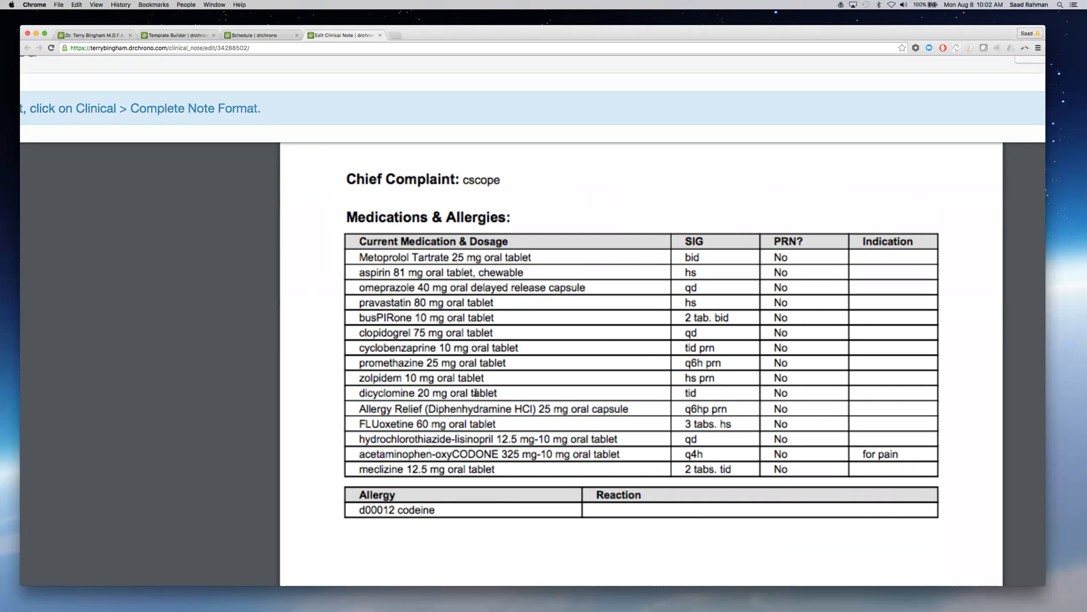
pyautogui.scroll(-5, 471, 260)
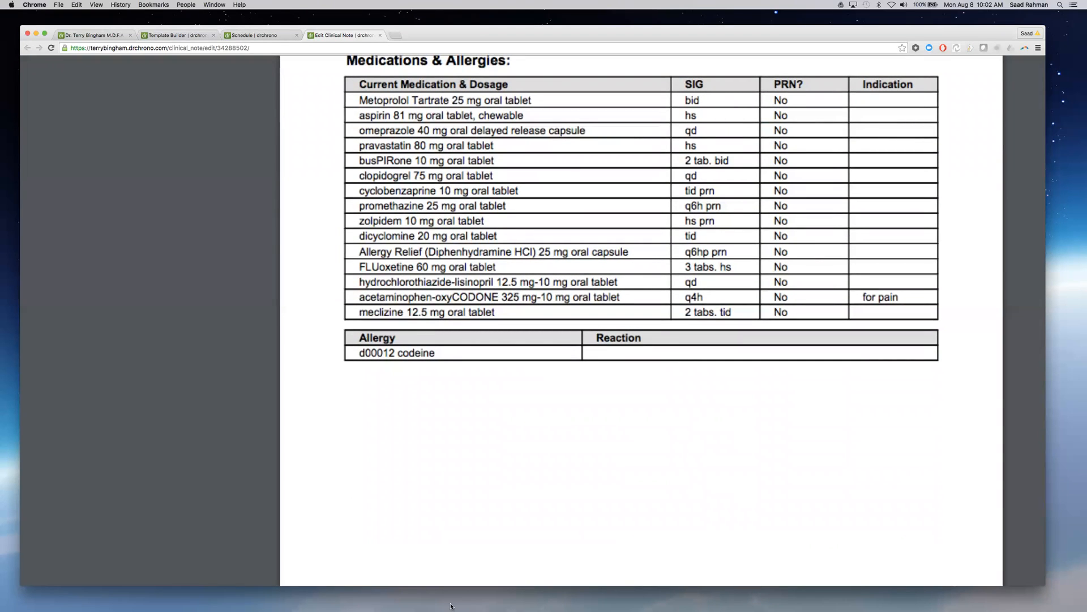
pyautogui.scroll(1, 476, 569)
pyautogui.scroll(5, 476, 568)
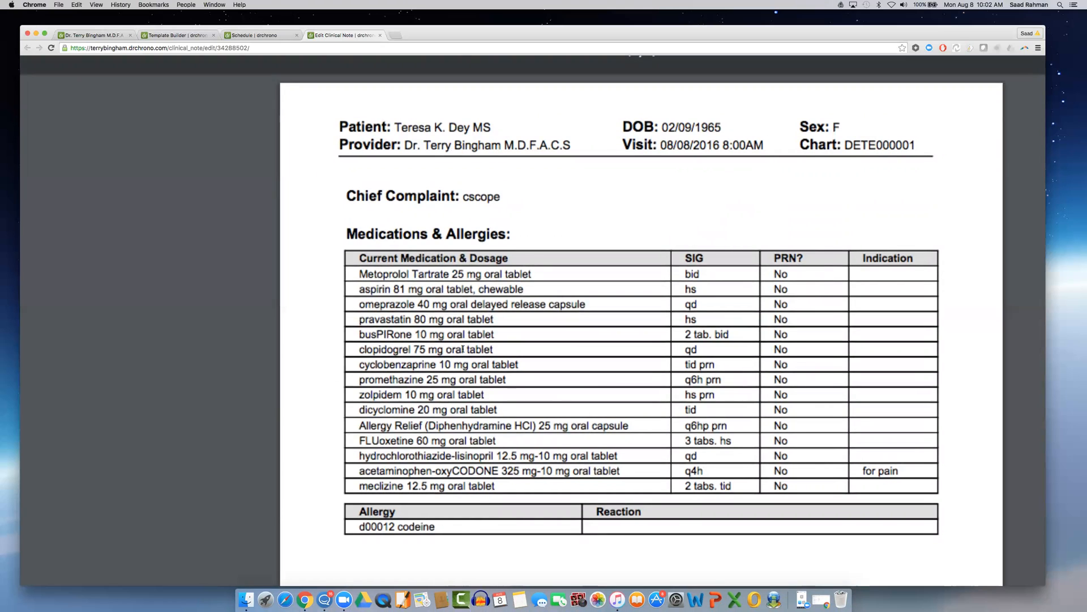
pyautogui.press('Escape')
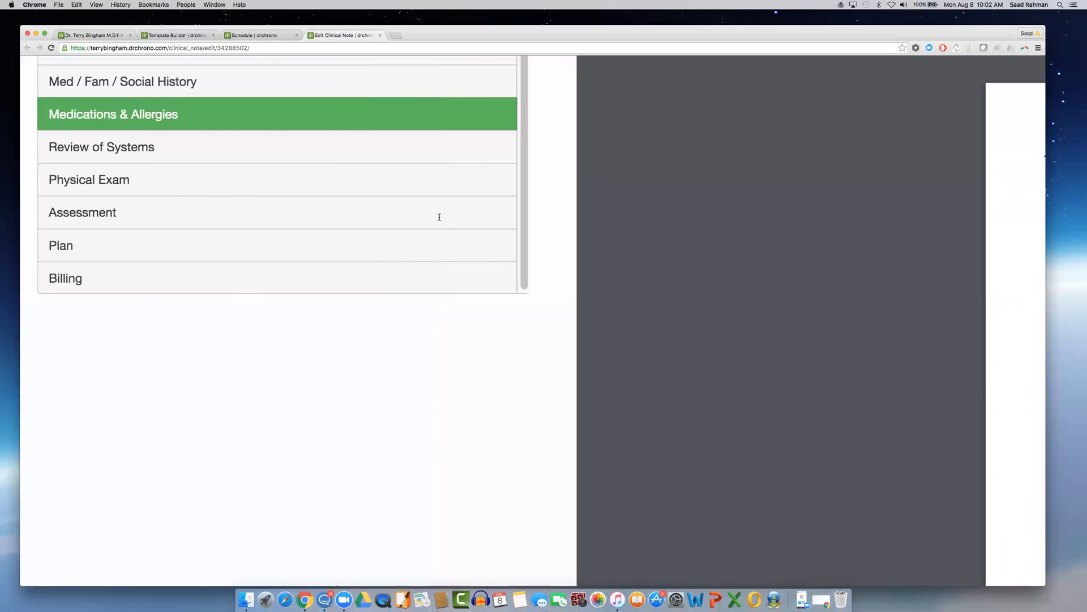
pyautogui.click(439, 217)
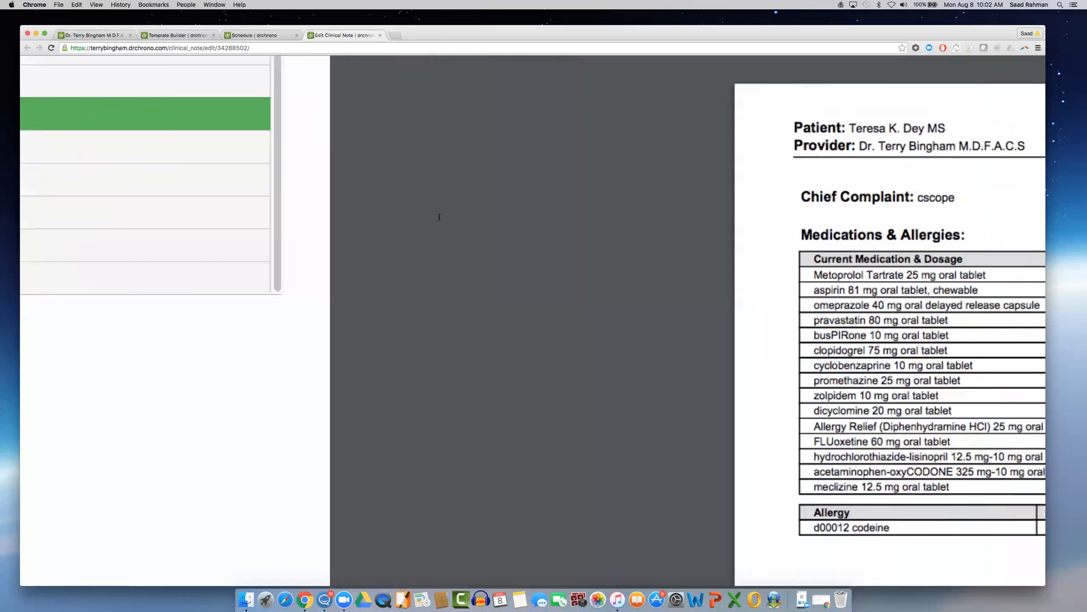
pyautogui.scroll(-2, 652, 348)
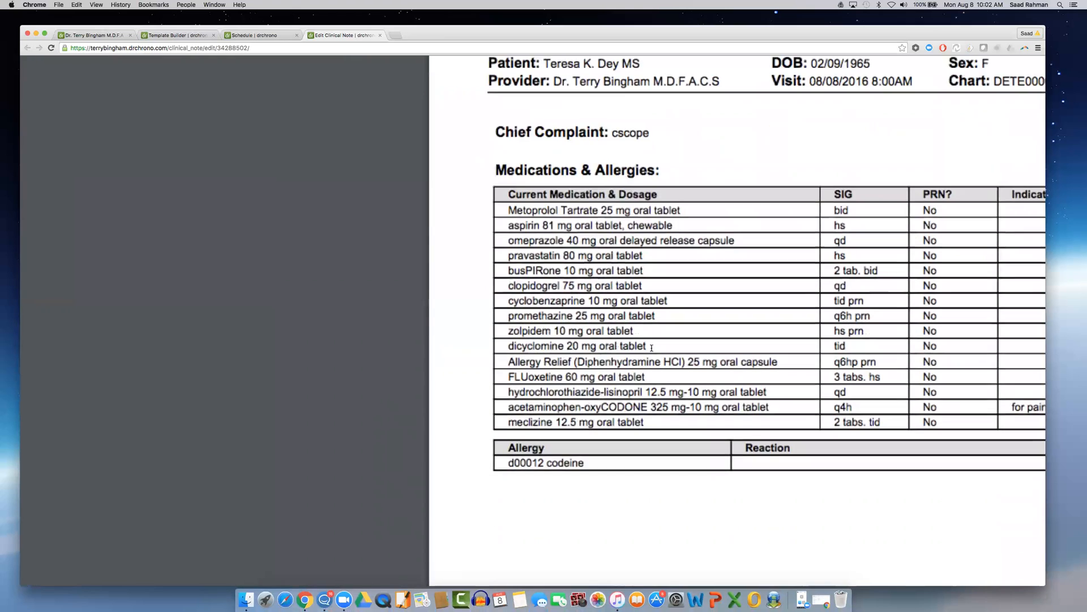
pyautogui.scroll(5, 624, 333)
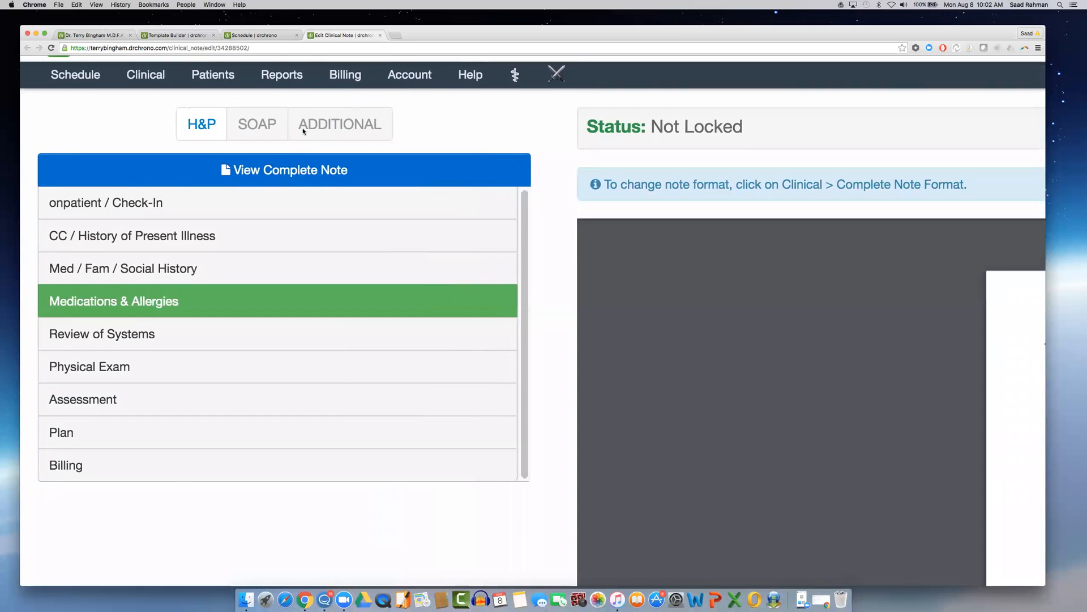
# Open the Complete Note Format page in a separate browser tab
pyautogui.moveTo(146, 77)
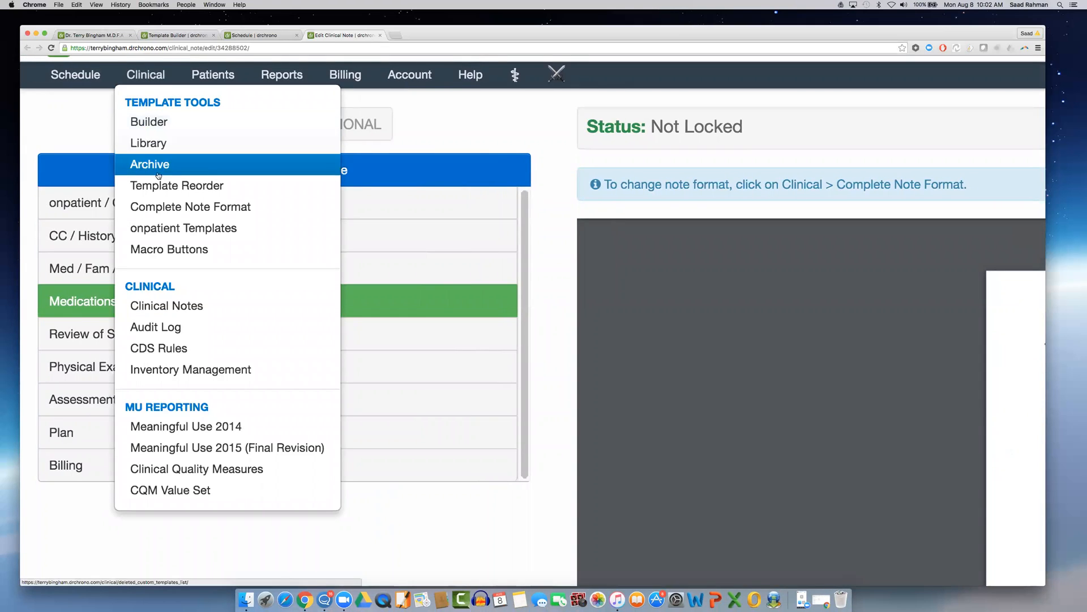
pyautogui.rightClick(160, 206)
pyautogui.click(201, 208)
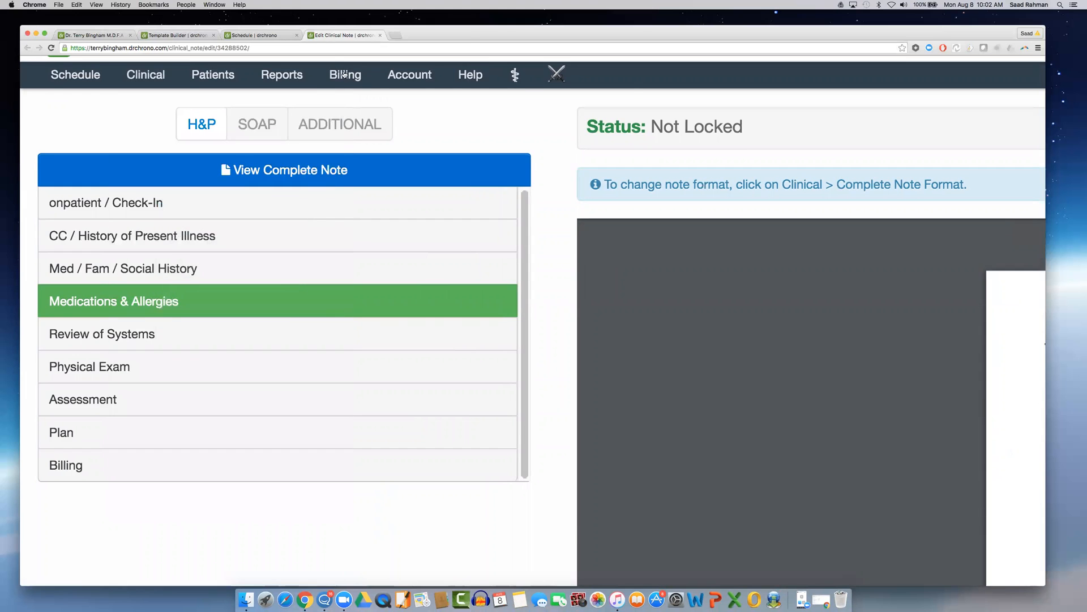
pyautogui.click(419, 35)
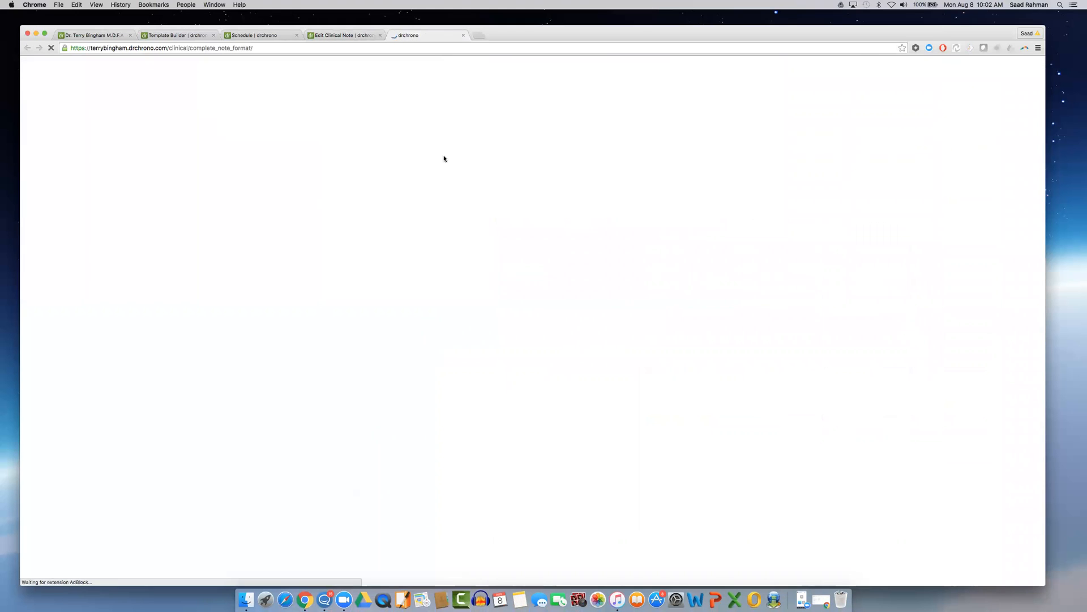
# Examine the template order in the complete note format, comparing where Medications & Allergies and Roane Surgeons H&P are placed
pyautogui.scroll(5, 243, 157)
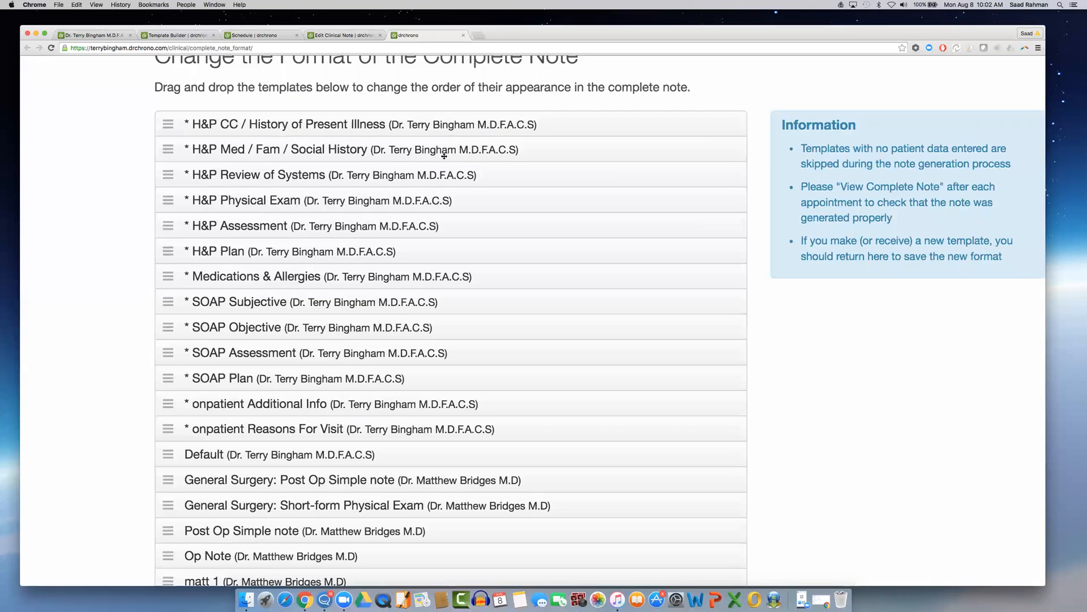
pyautogui.scroll(-3, 199, 160)
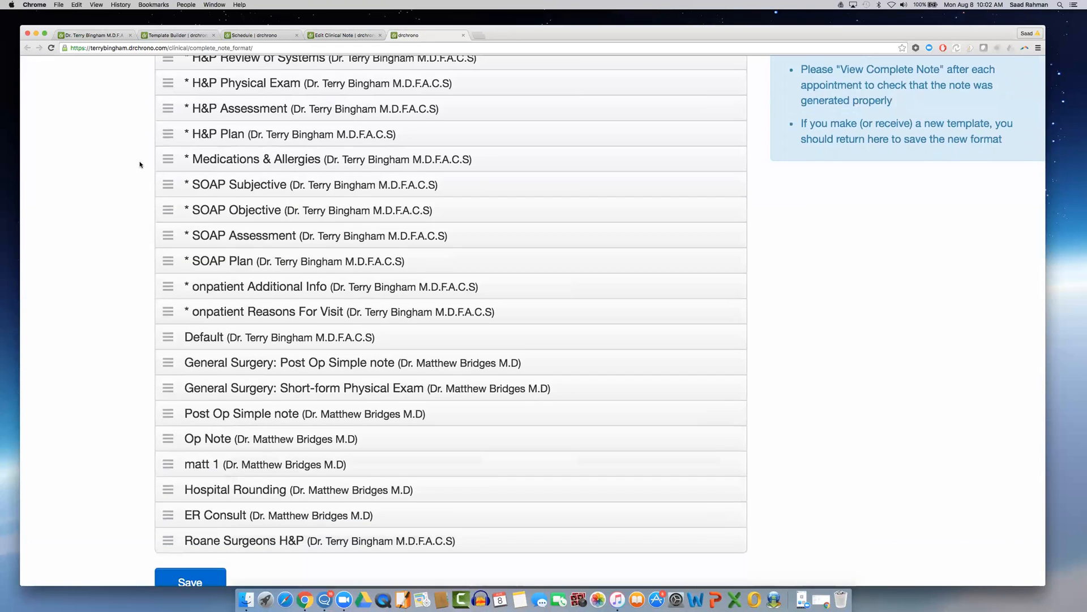
pyautogui.scroll(3, 147, 163)
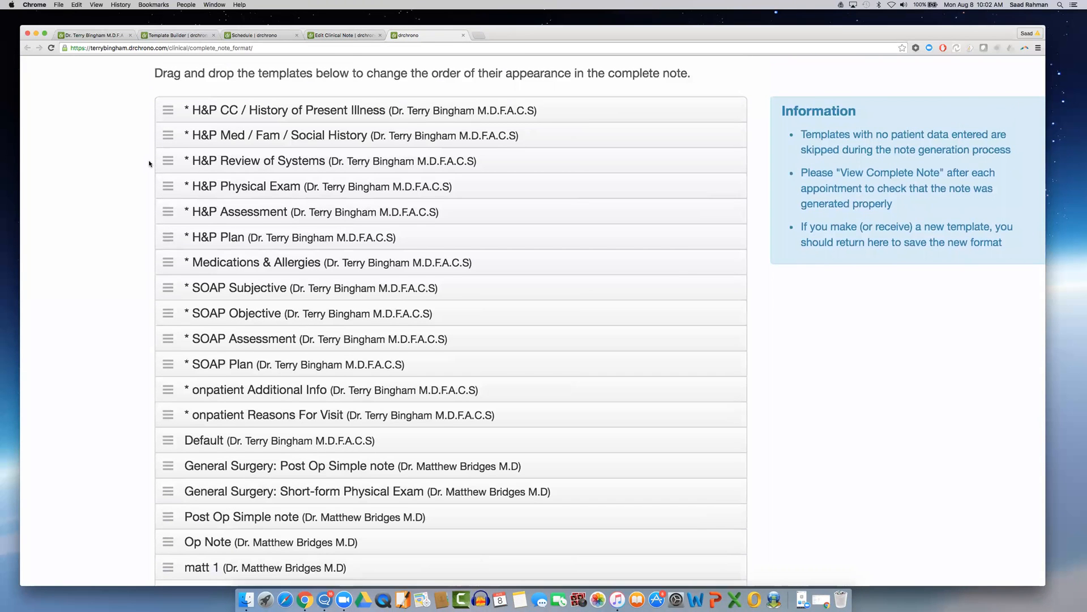
pyautogui.scroll(-5, 149, 164)
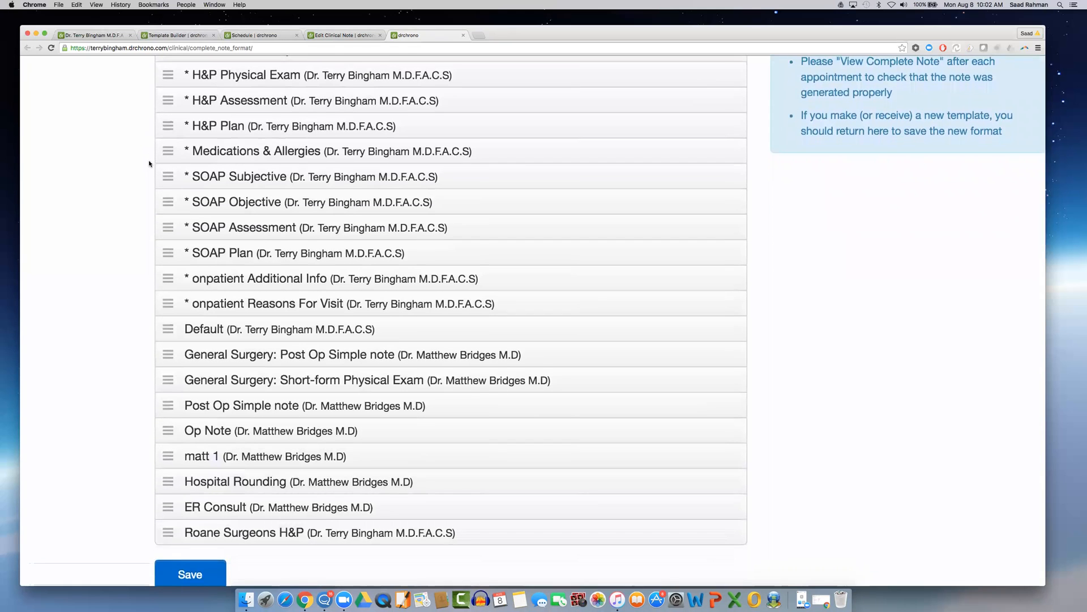
pyautogui.scroll(3, 149, 163)
pyautogui.scroll(3, 149, 163)
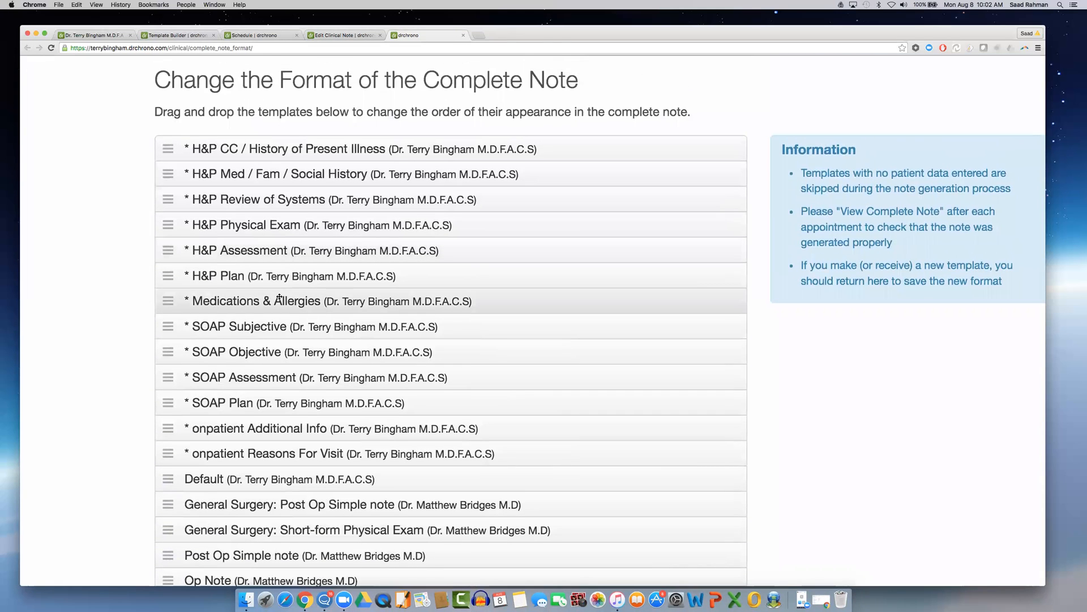
pyautogui.scroll(-10, 147, 294)
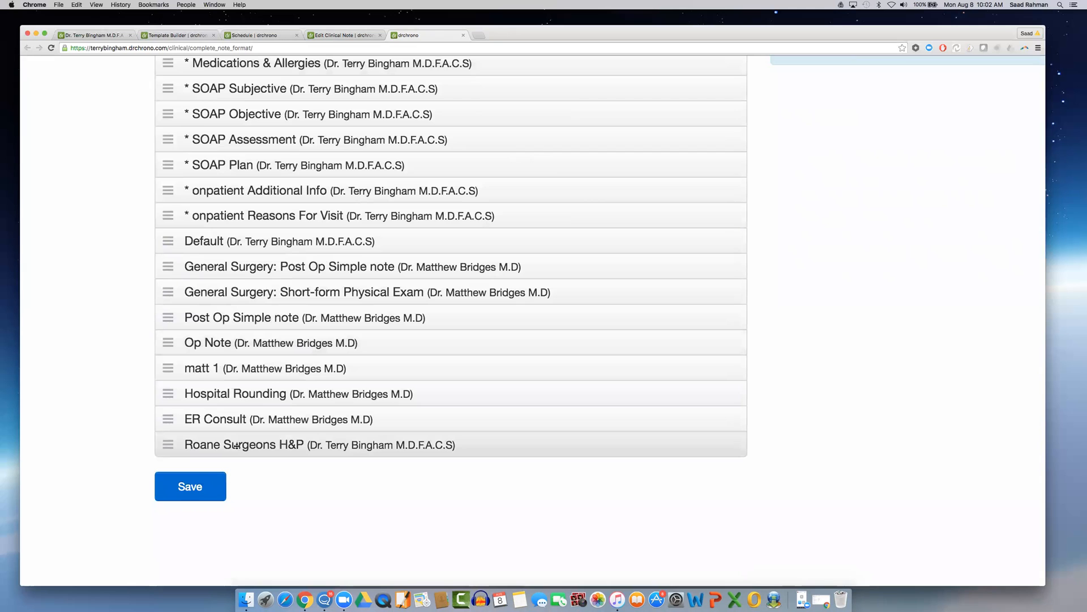
pyautogui.scroll(12, 237, 445)
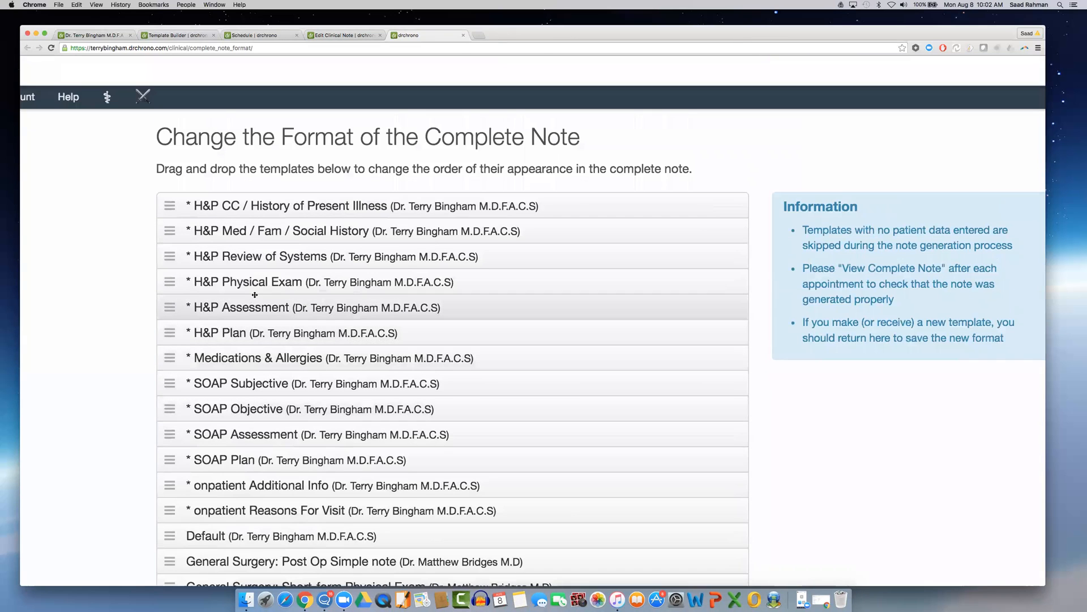
pyautogui.hscroll(-3, 141, 309)
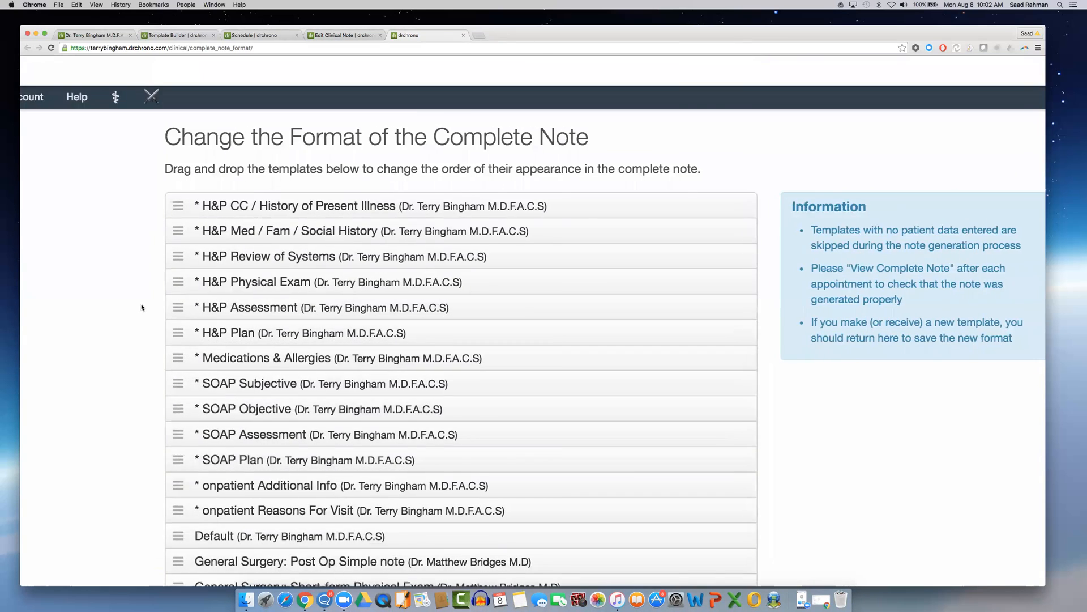
pyautogui.scroll(-6, 141, 308)
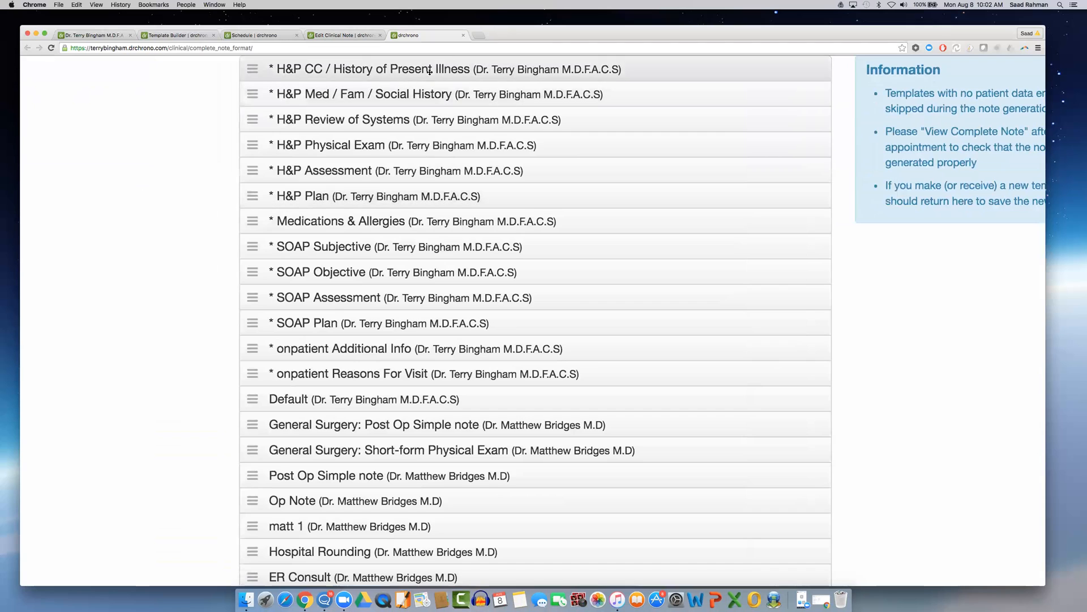
# Close the Complete Note Format page and go back via the Template Builder to the open appointment on the schedule
pyautogui.click(463, 35)
pyautogui.moveTo(420, 96)
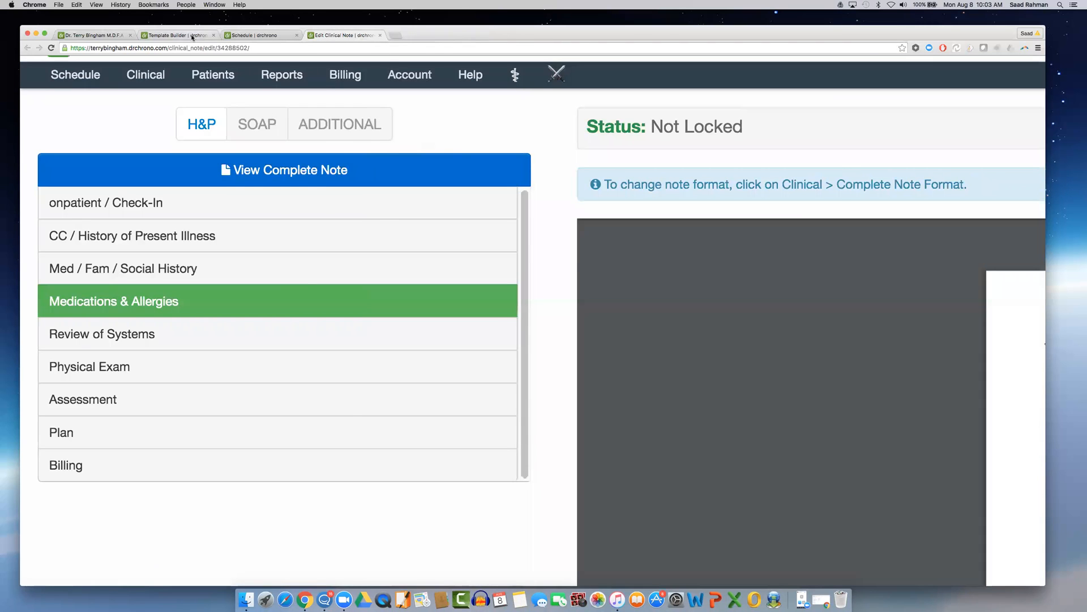
pyautogui.click(192, 37)
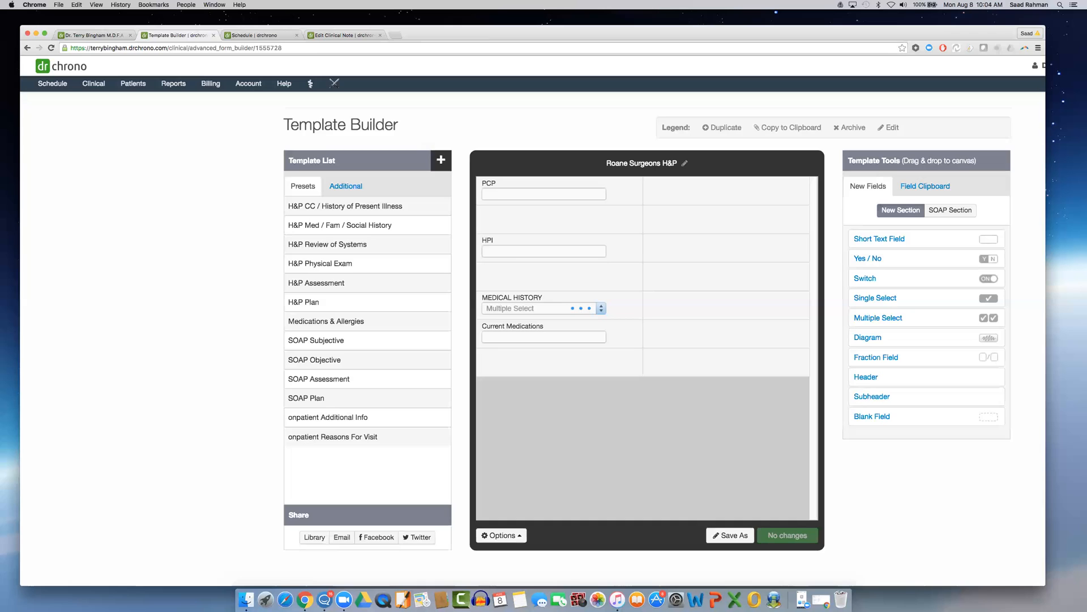
pyautogui.click(263, 35)
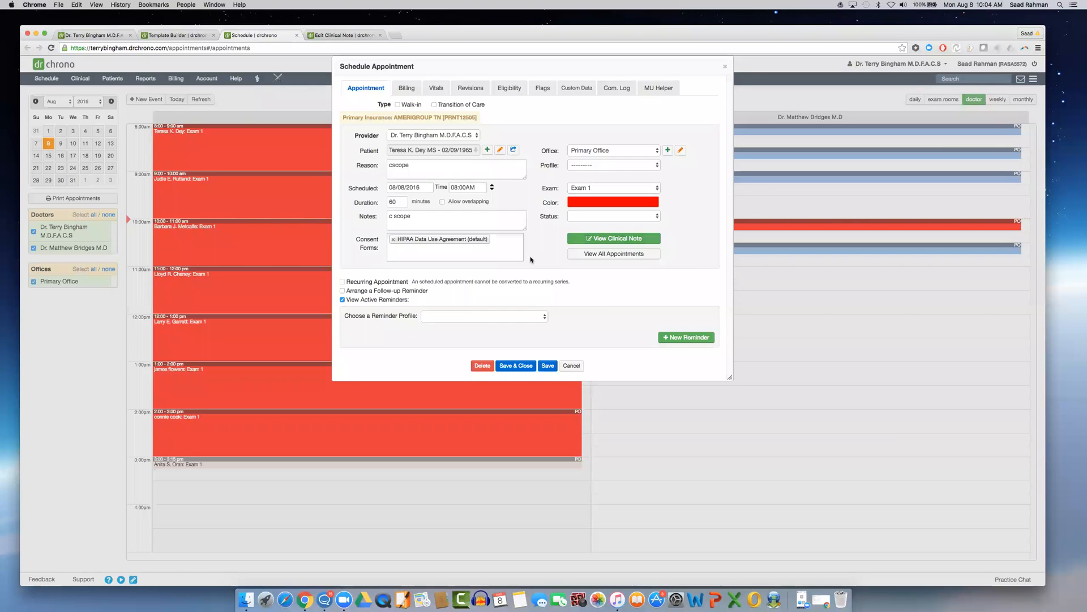
pyautogui.scroll(3, 578, 309)
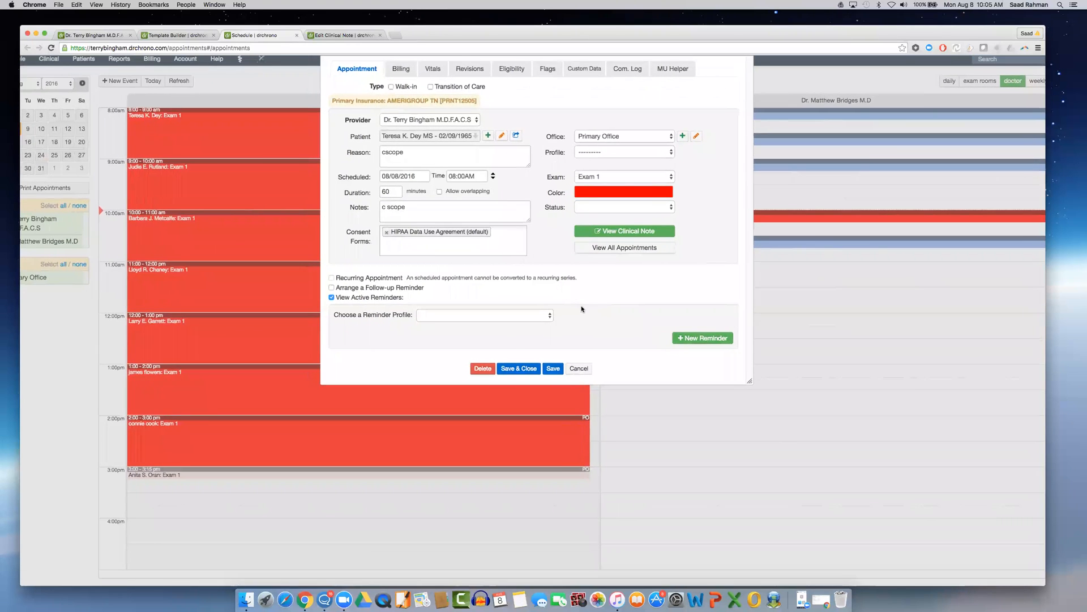
# Examine the billing status options of the open appointment, then close the appointment
pyautogui.scroll(1, 581, 309)
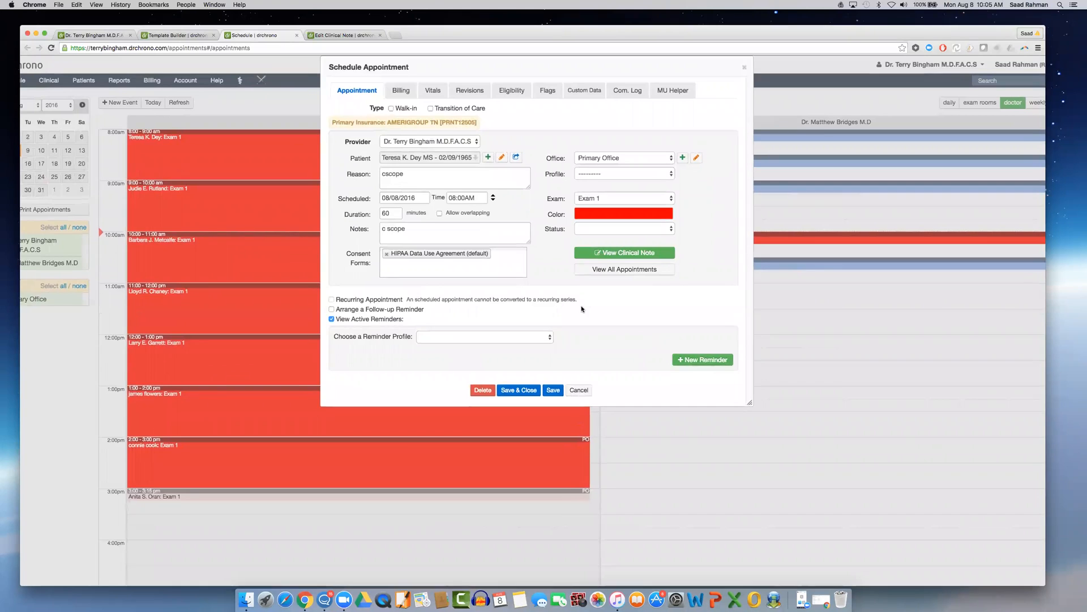
pyautogui.scroll(1, 582, 309)
pyautogui.scroll(1, 374, 344)
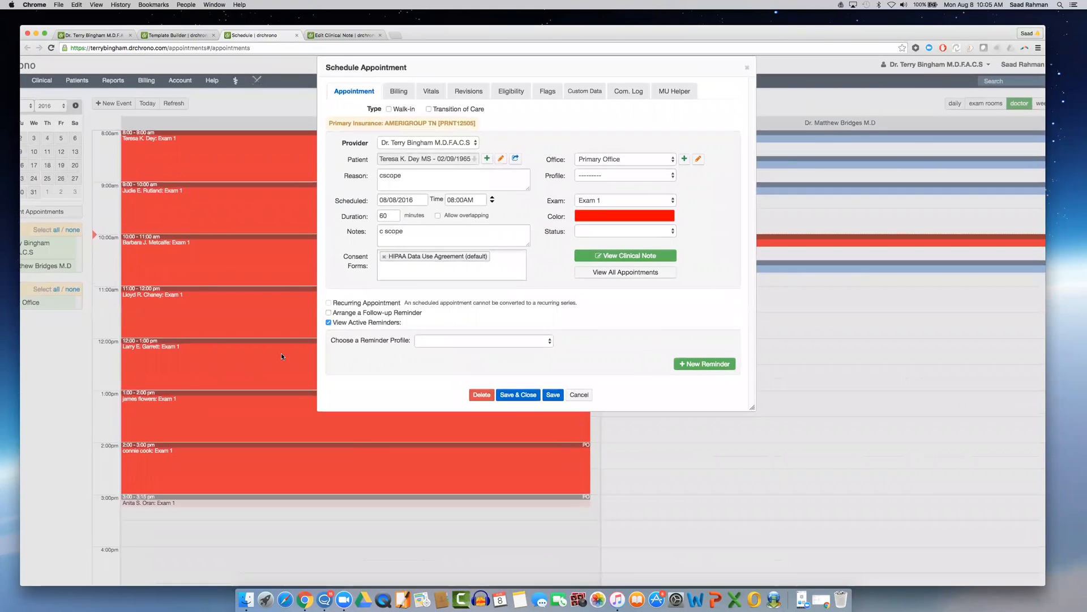
pyautogui.click(396, 97)
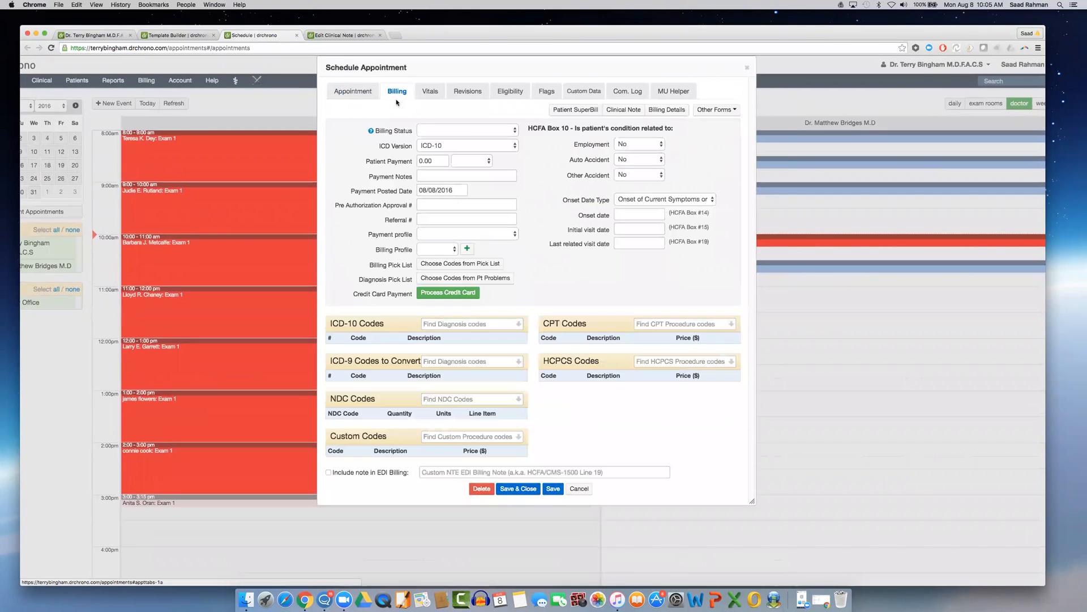
pyautogui.click(426, 131)
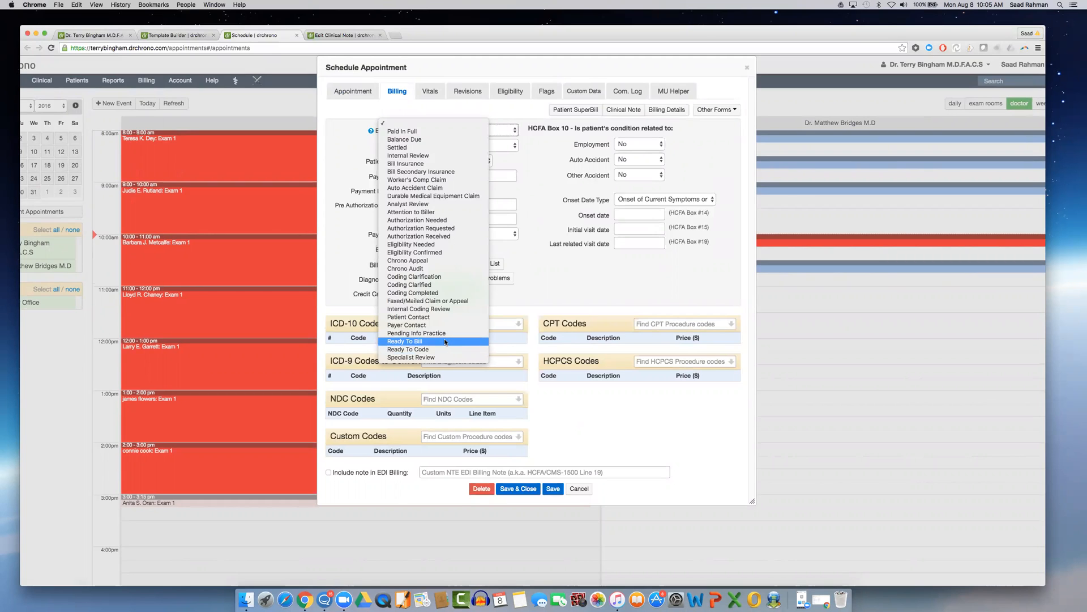
pyautogui.click(797, 357)
# Reopen the 8:00 AM appointment for the first provider and set its billing status to Ready To Code
pyautogui.press('super+equal')
pyautogui.press('super+equal')
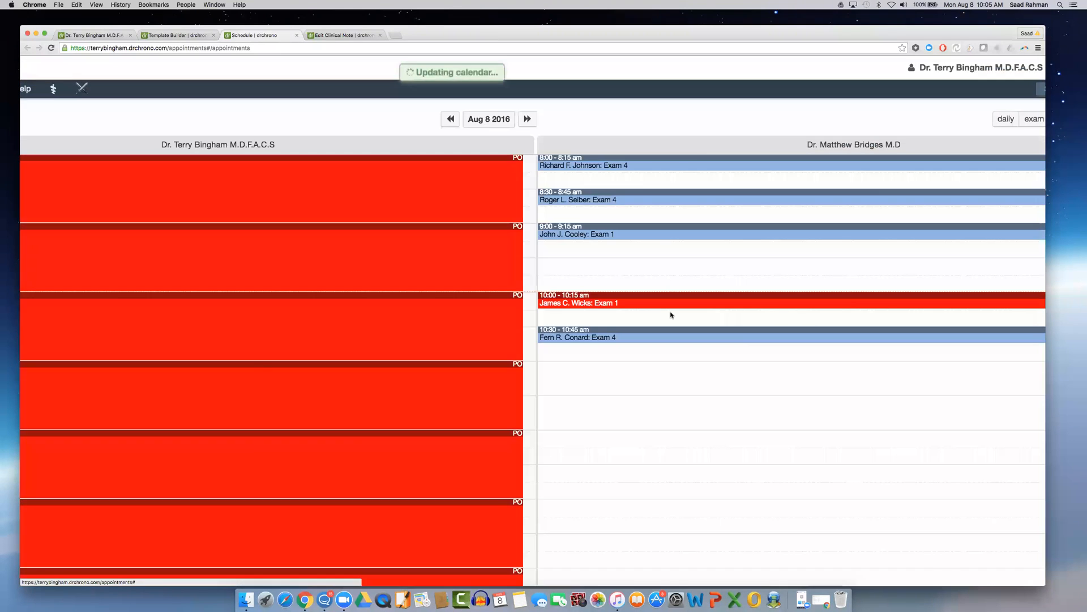
pyautogui.press('super+equal')
pyautogui.press('super+equal')
pyautogui.press('super+equal')
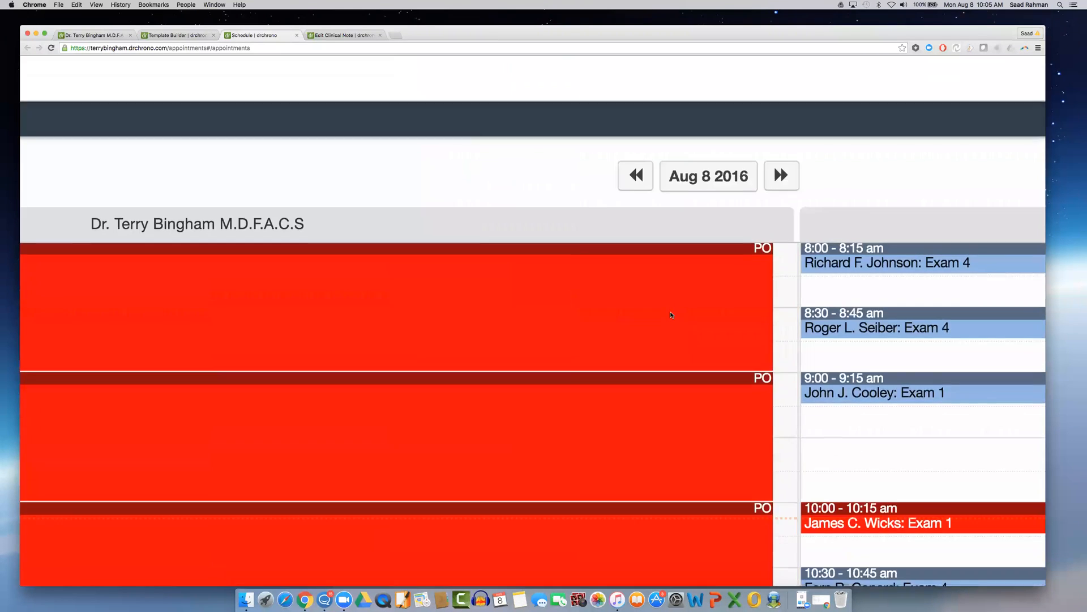
pyautogui.hscroll(-10, 671, 314)
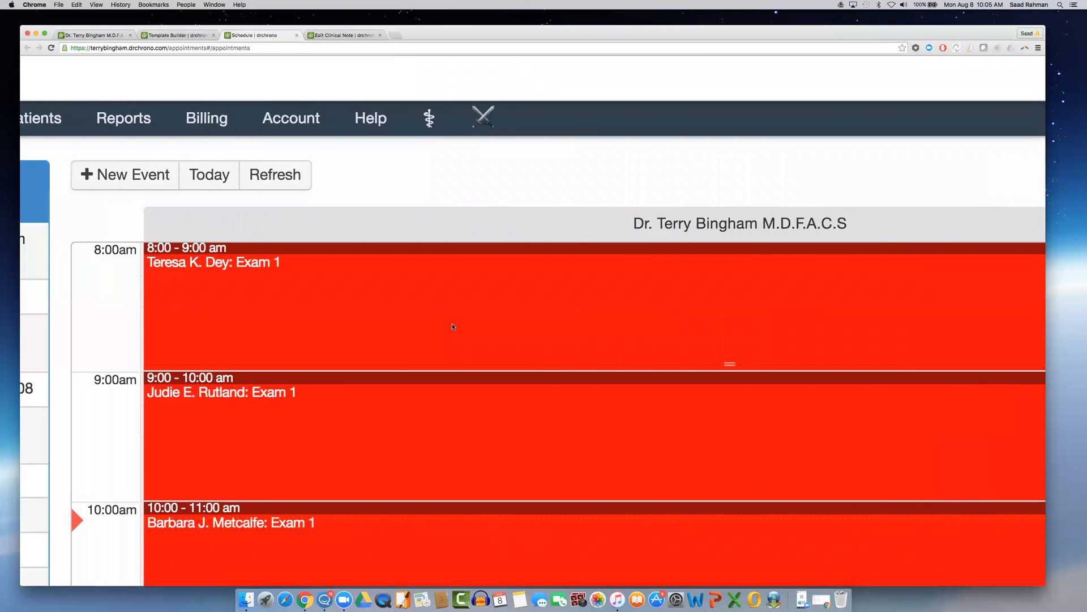
pyautogui.hscroll(-2, 453, 327)
pyautogui.click(701, 313)
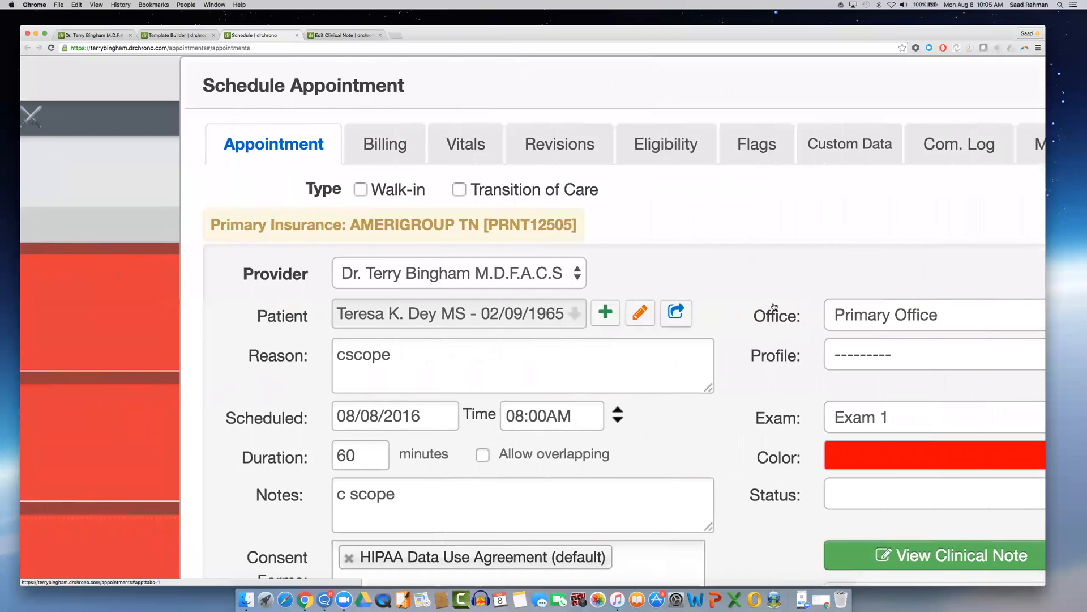
pyautogui.click(345, 150)
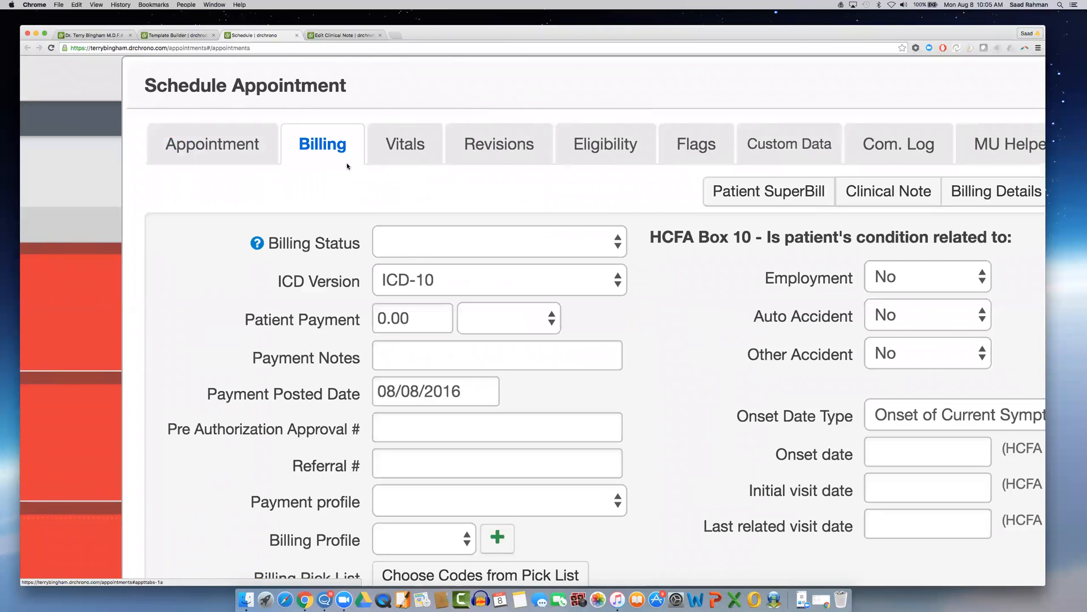
pyautogui.click(435, 250)
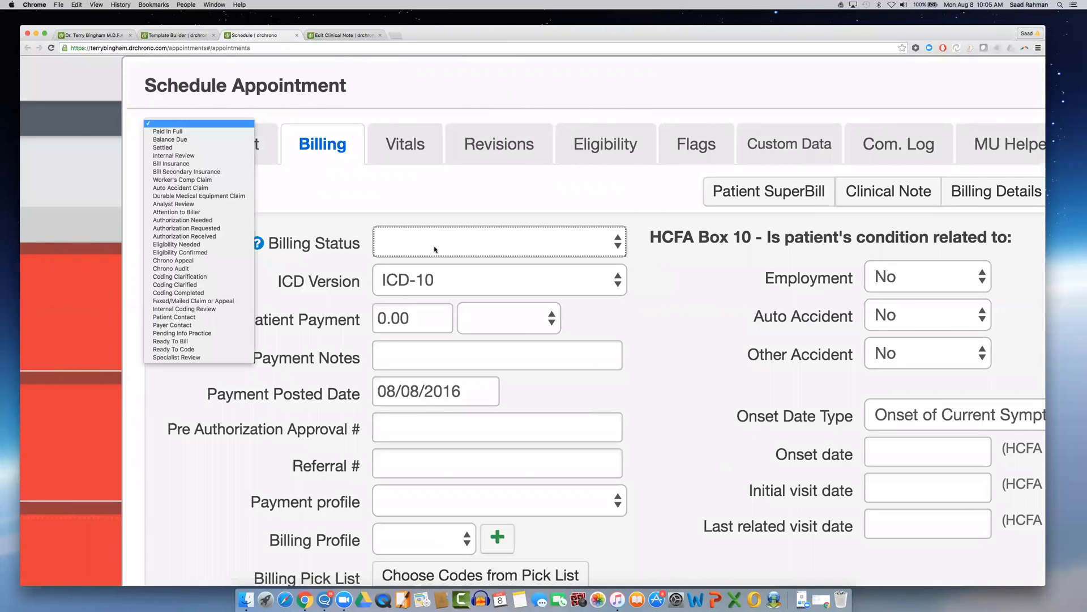
pyautogui.click(209, 349)
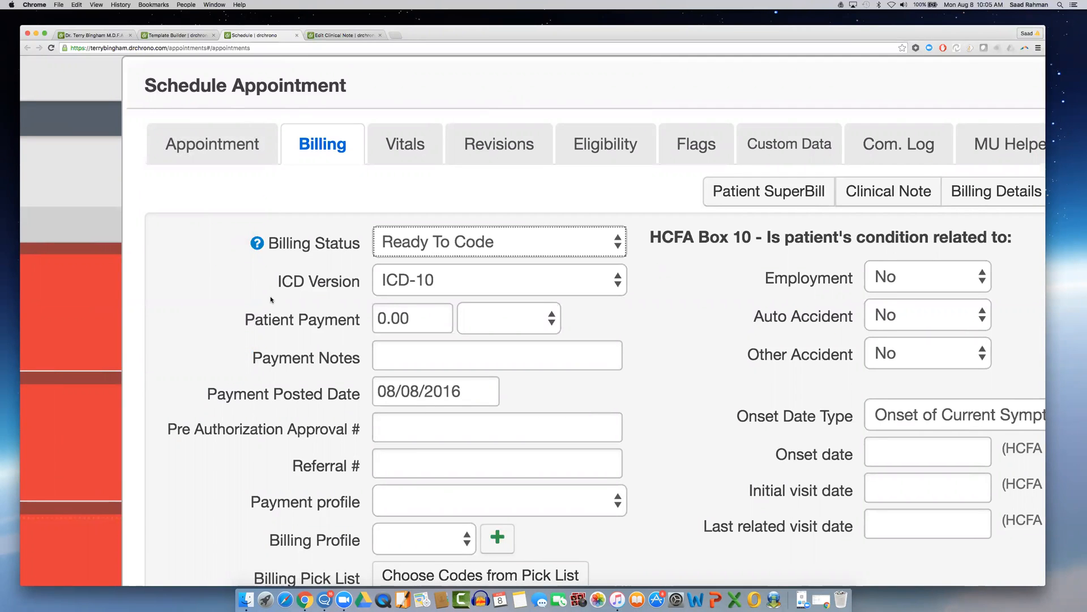
# Review the save options of the billing form and look through the billing status list again
pyautogui.scroll(-15, 272, 300)
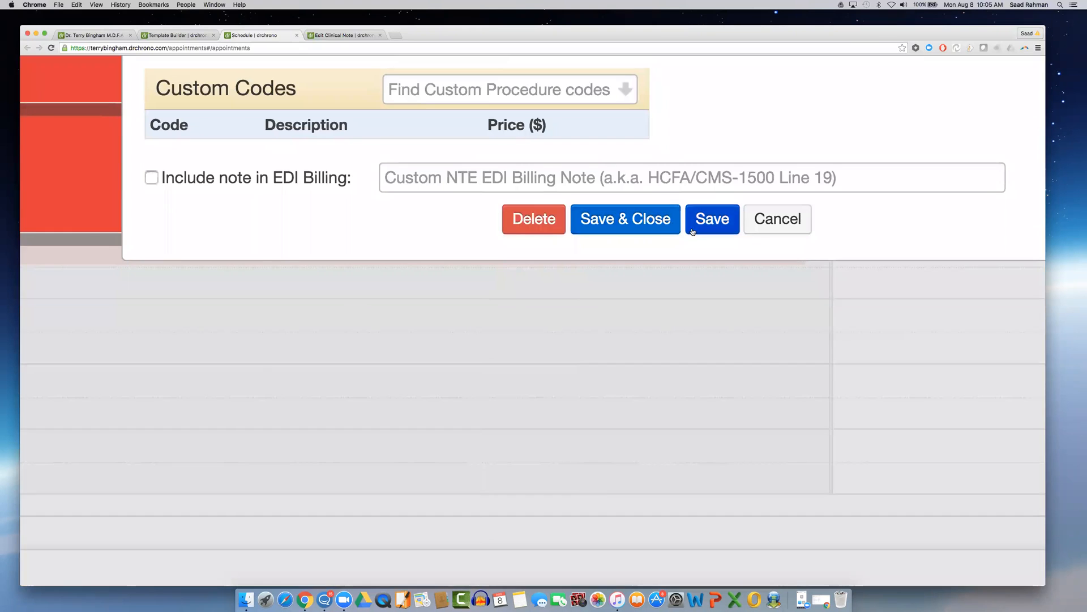
pyautogui.scroll(15, 464, 249)
pyautogui.click(504, 243)
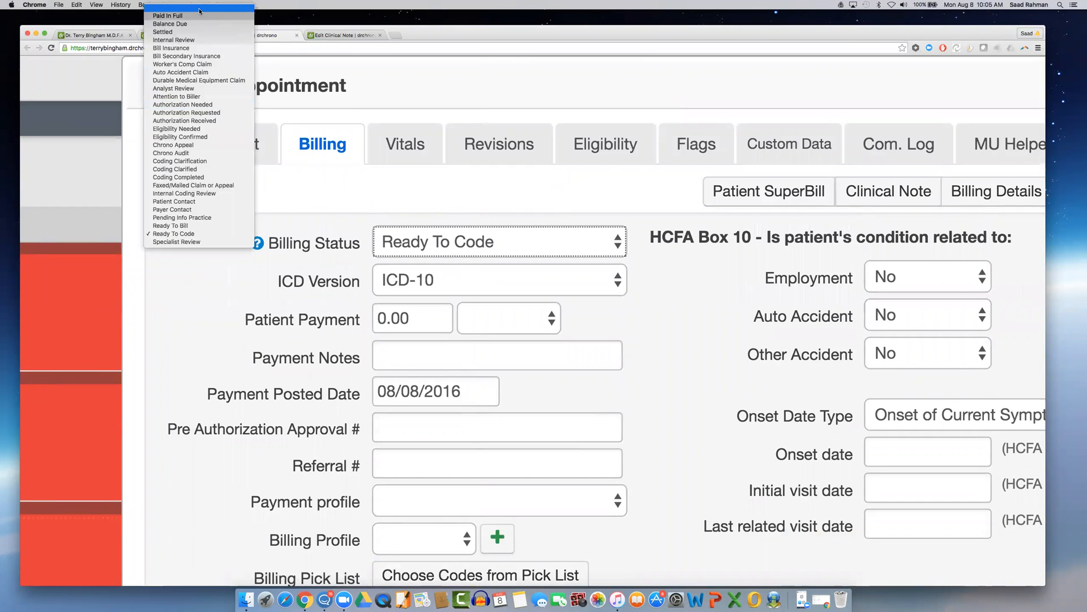
pyautogui.press('Escape')
# Review the appointment details and the primary insurance banner, then close the appointment without saving
pyautogui.click(248, 146)
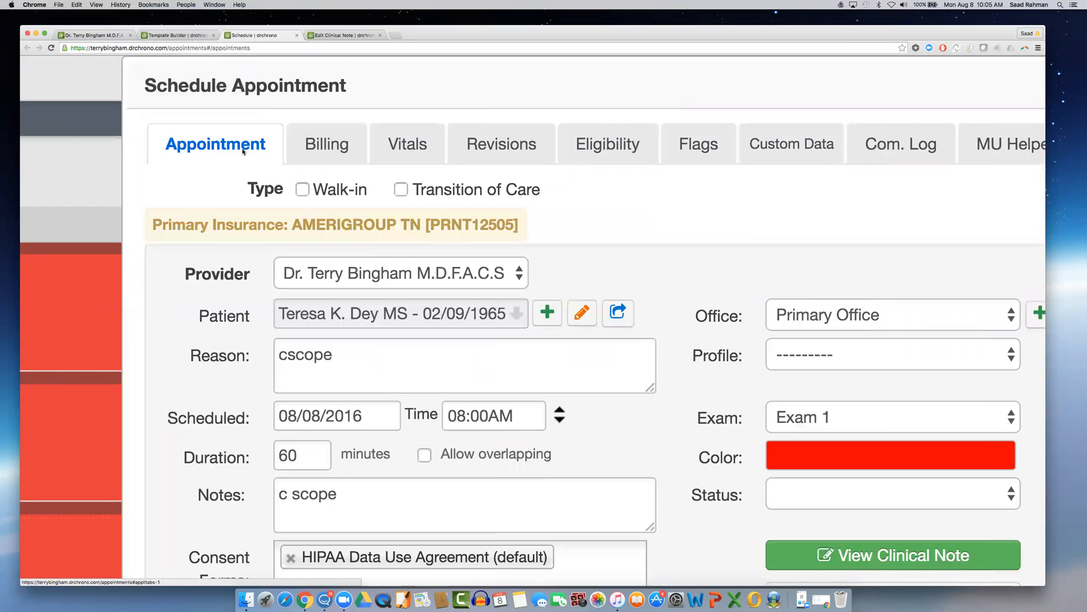
pyautogui.scroll(-3, 398, 225)
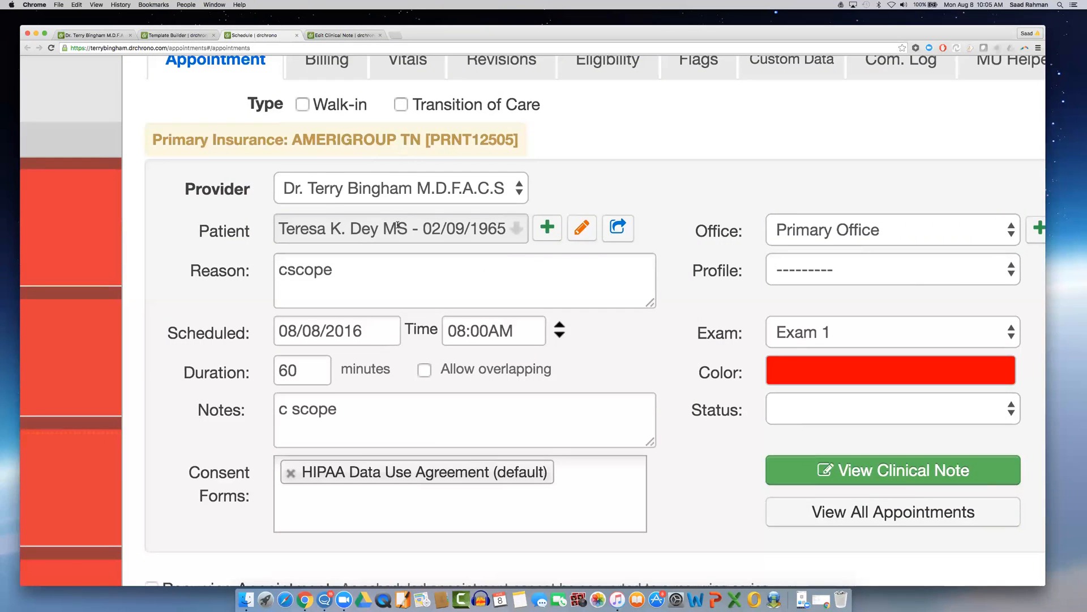
pyautogui.scroll(1, 398, 224)
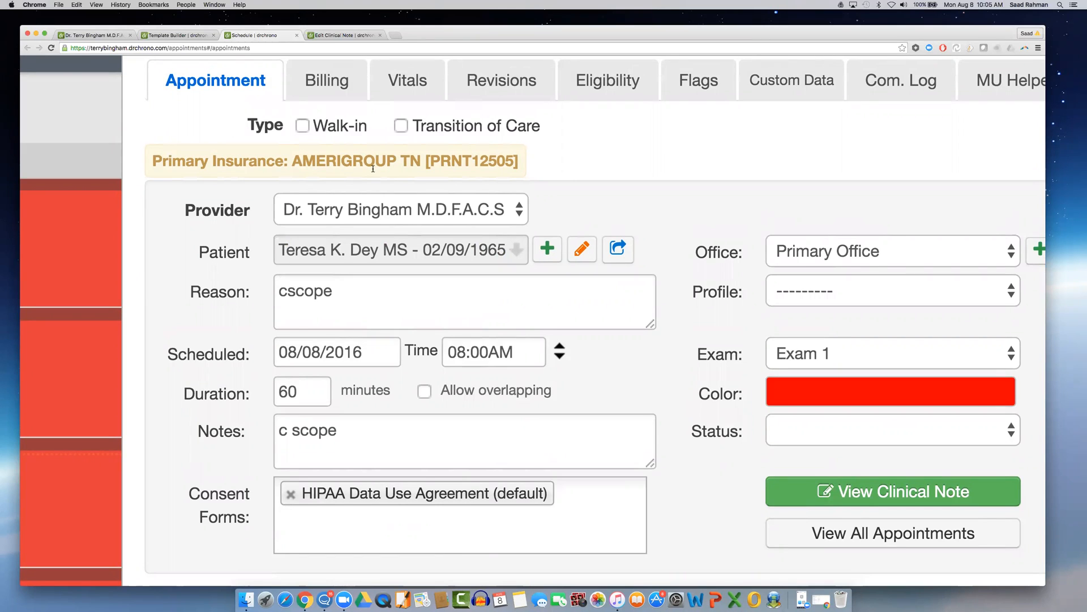
pyautogui.scroll(1, 363, 170)
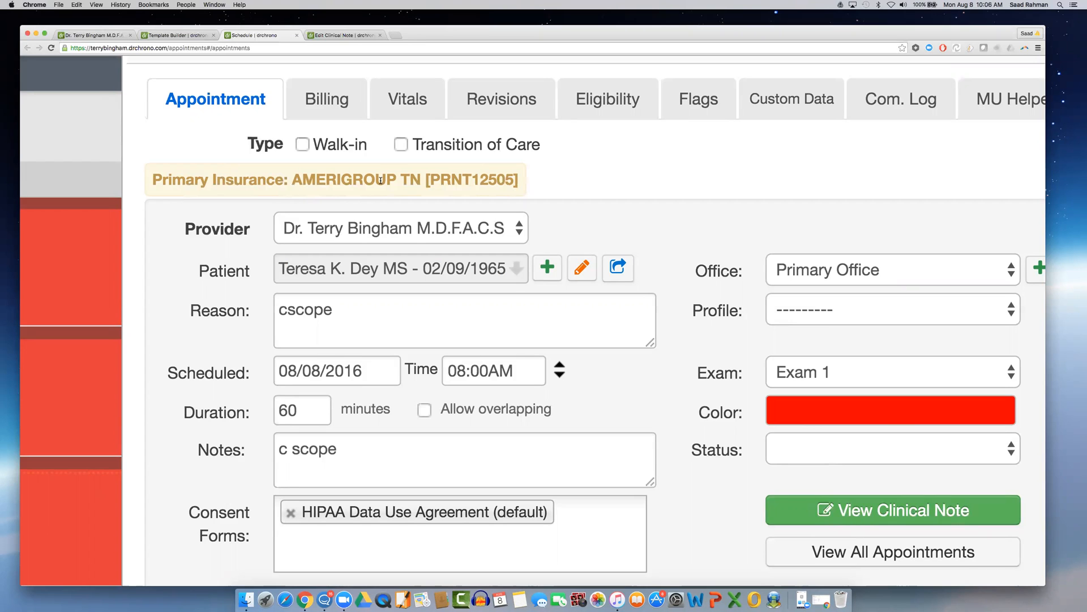
pyautogui.hscroll(10, 442, 153)
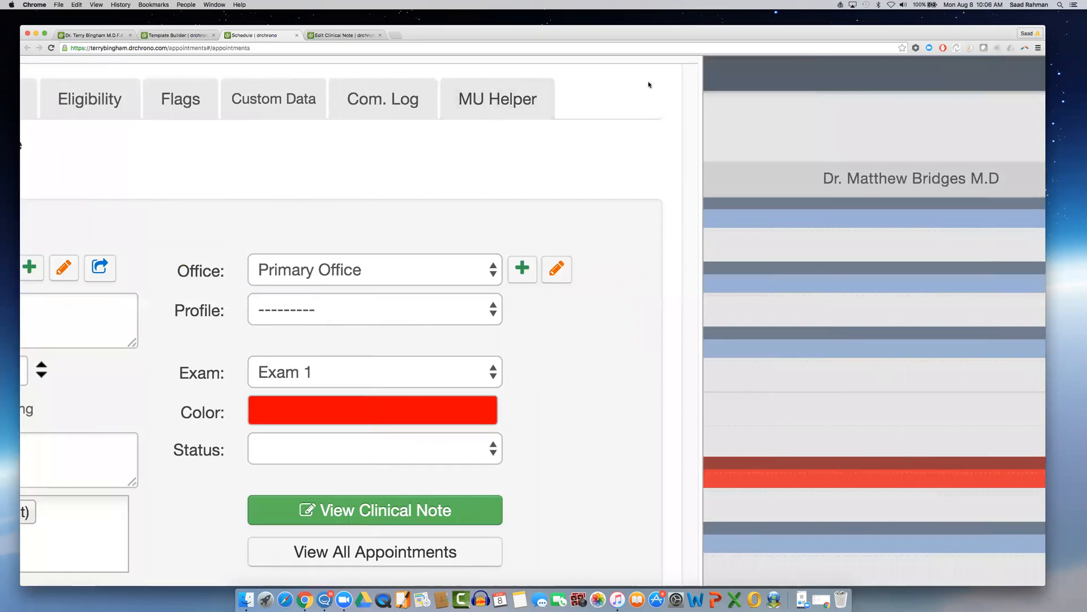
pyautogui.scroll(2, 651, 85)
pyautogui.click(679, 84)
pyautogui.hscroll(-10, 357, 168)
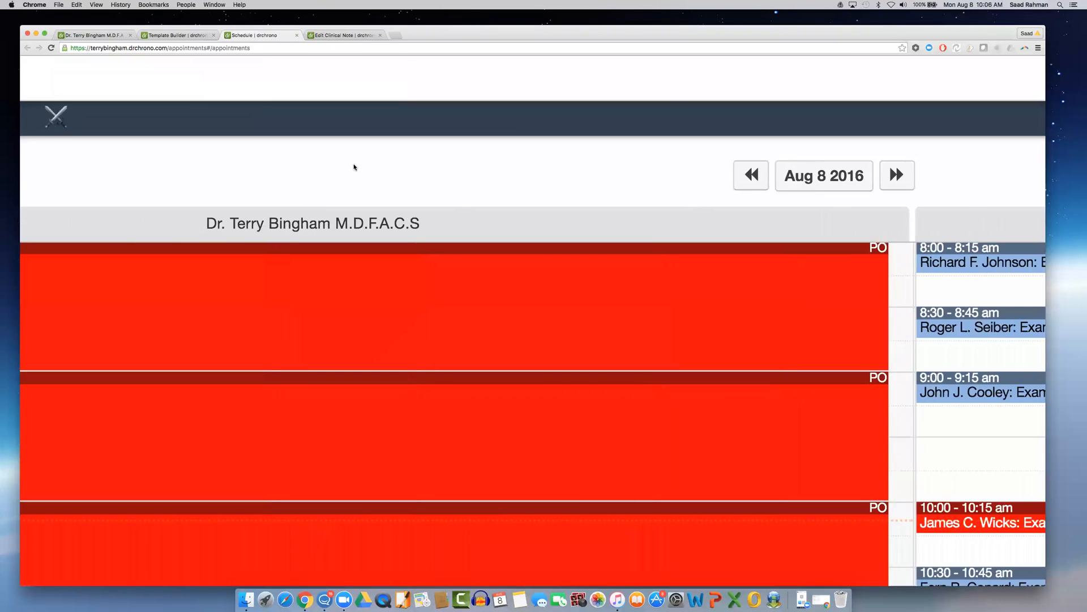
# In the general account settings, disable showing the patient's insurance payer in appointment pop-ups and update the profile
pyautogui.moveTo(311, 121)
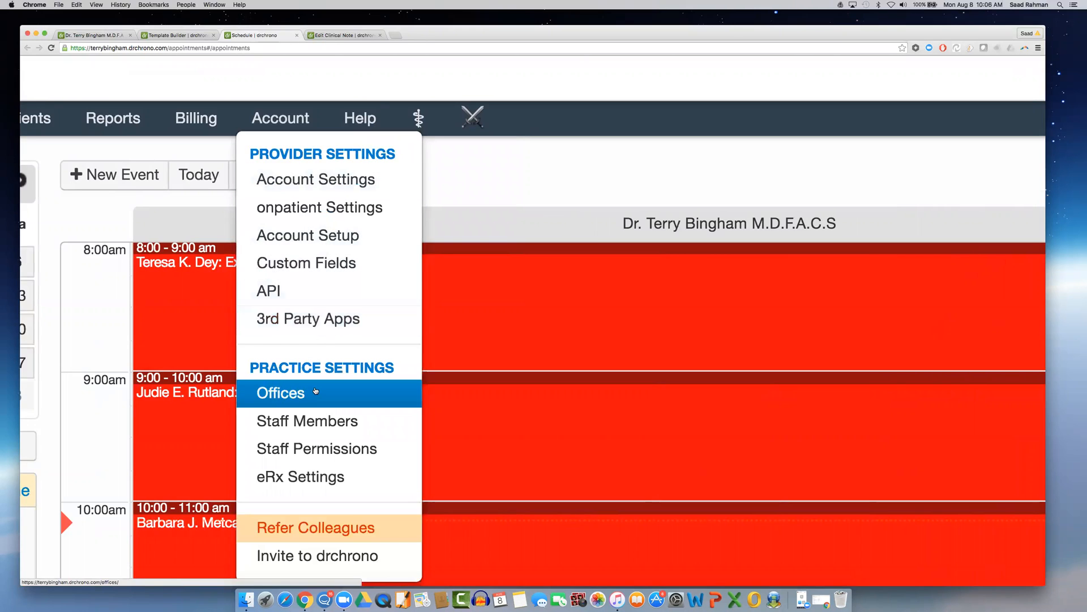
pyautogui.click(320, 189)
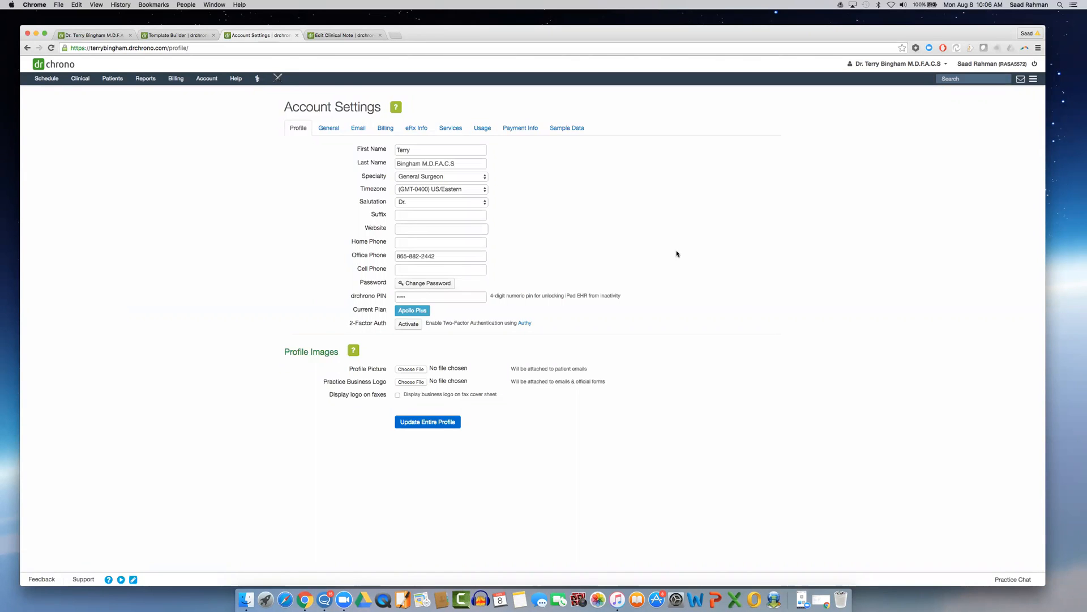
pyautogui.click(334, 133)
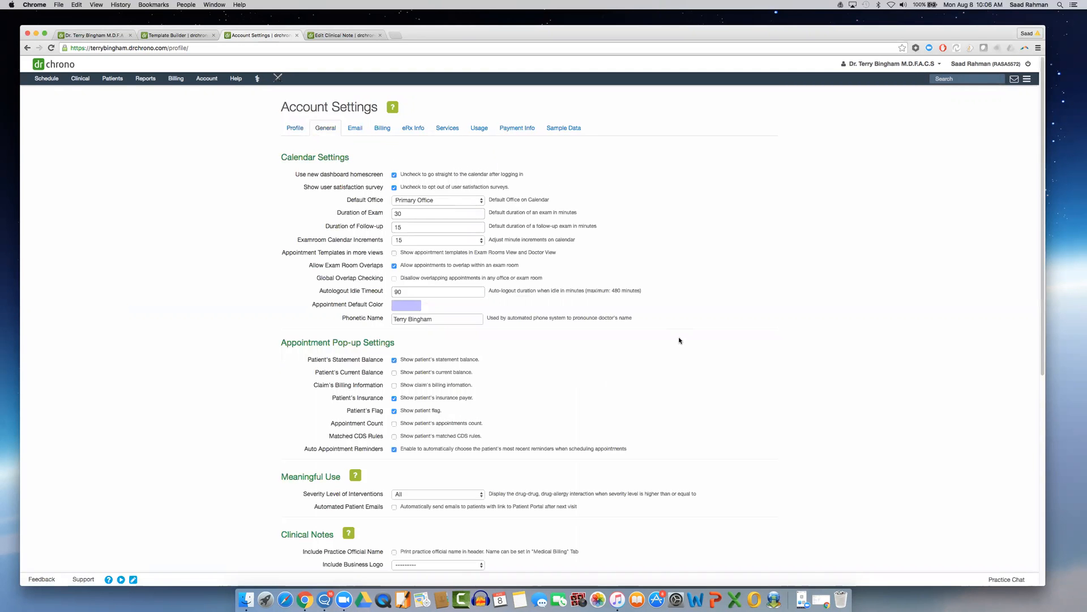
pyautogui.scroll(5, 679, 341)
pyautogui.hscroll(-3, 680, 340)
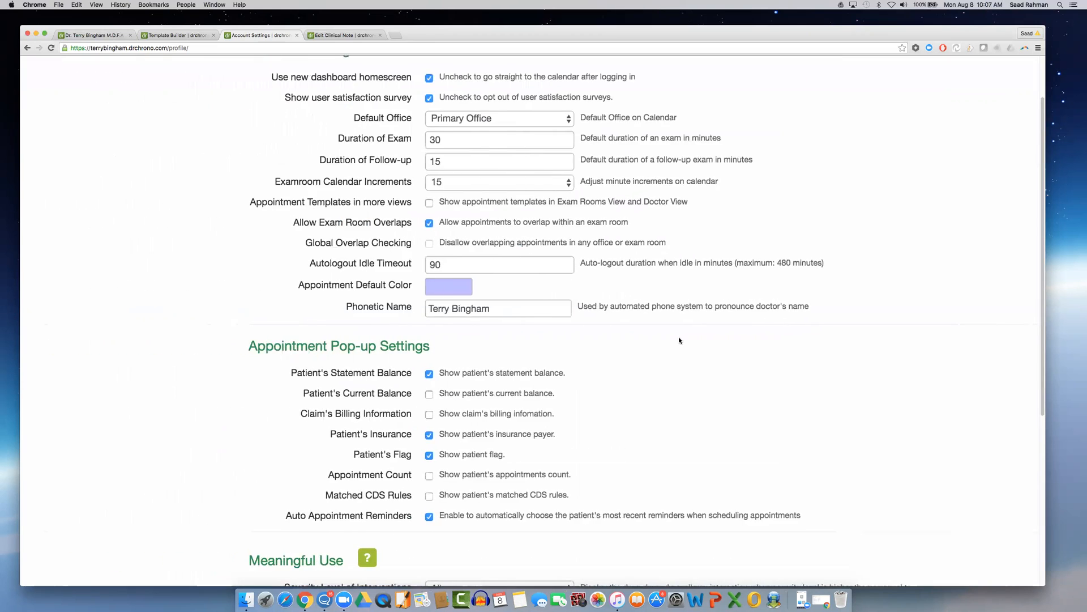
pyautogui.scroll(-1, 680, 341)
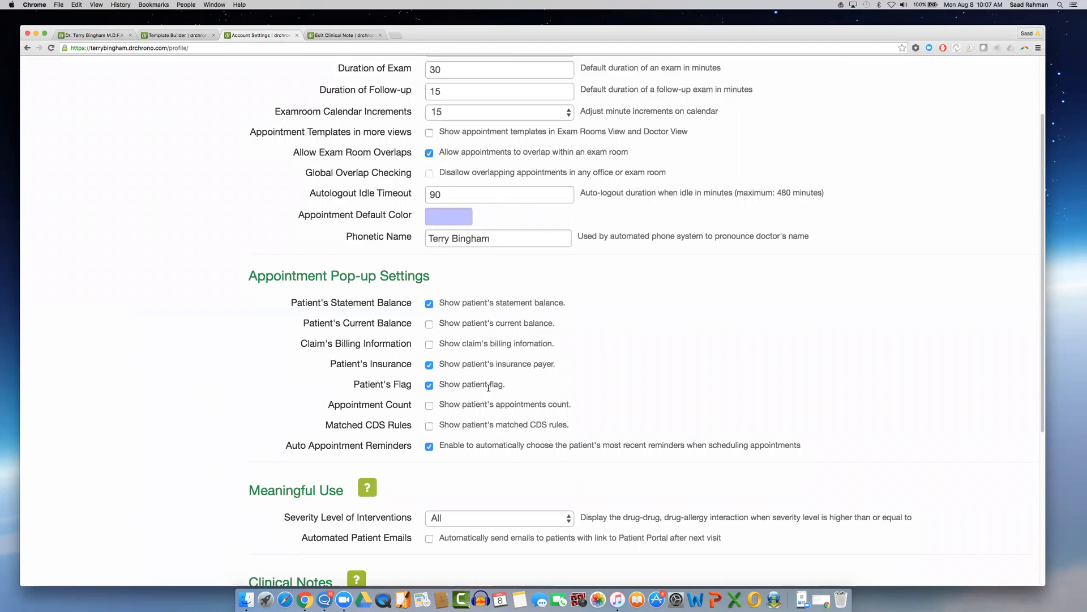
pyautogui.click(428, 365)
pyautogui.scroll(-10, 698, 381)
pyautogui.click(491, 468)
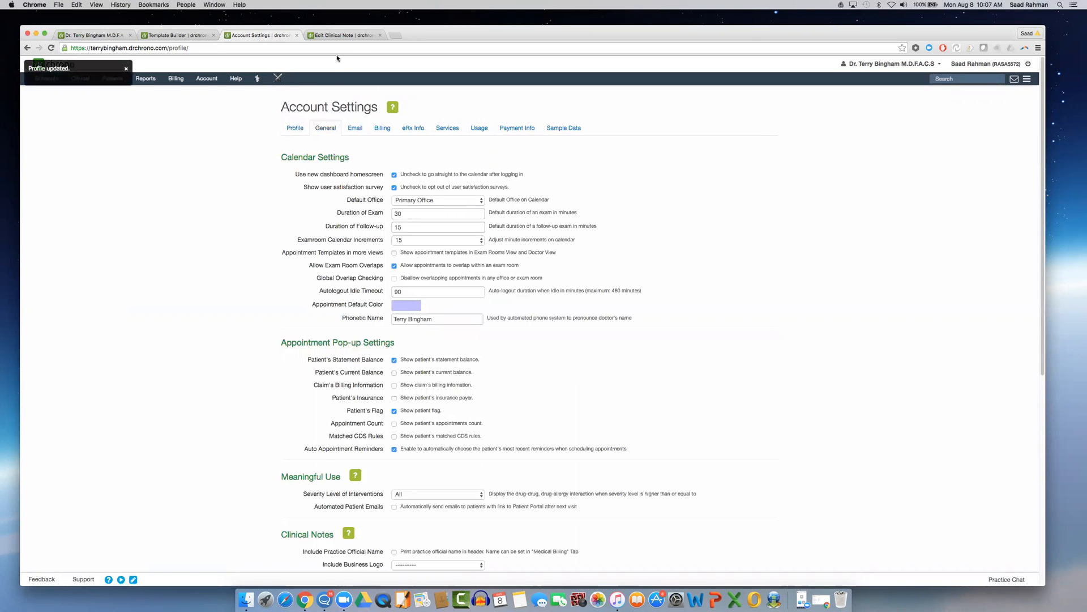
# Close the Edit Clinical Note and Account Settings browser tabs, returning to the Template Builder
pyautogui.click(378, 35)
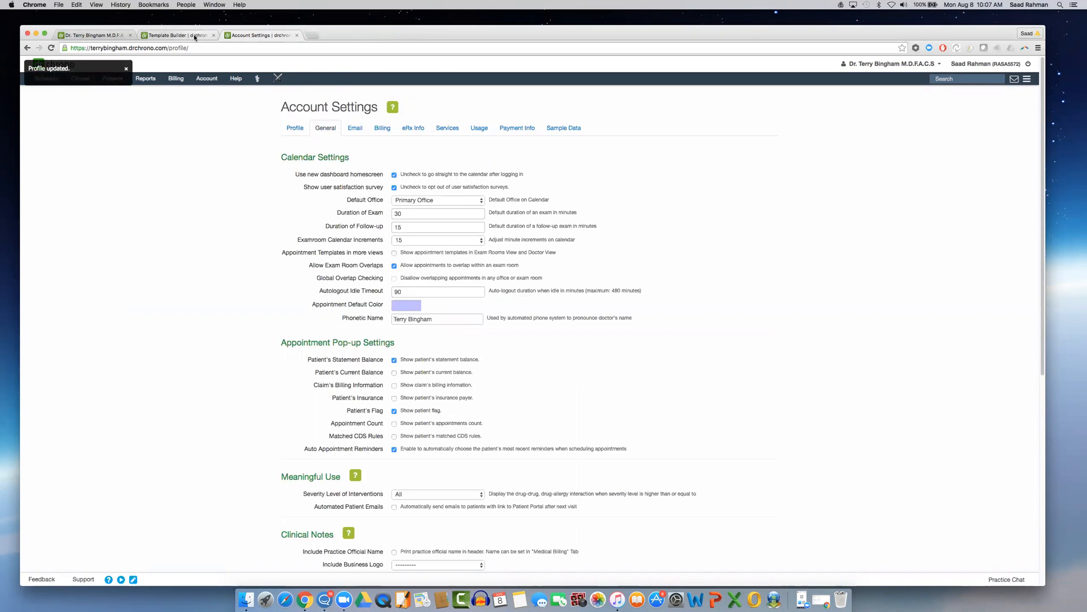
pyautogui.click(197, 38)
pyautogui.click(263, 34)
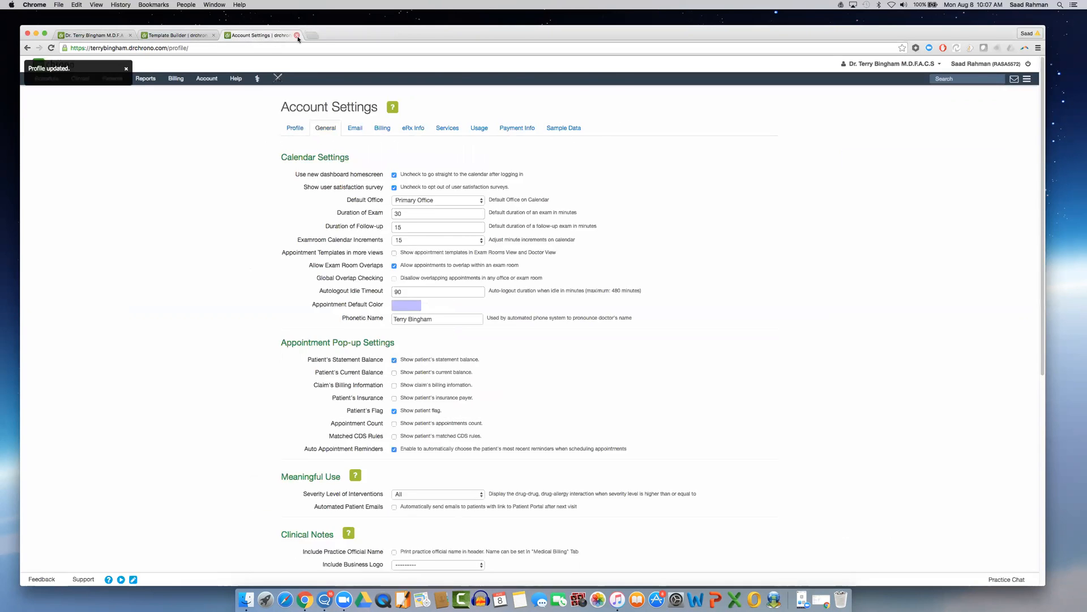
pyautogui.click(296, 35)
# Open the 8:00 AM appointment from the calendar and check whether the primary insurance banner is shown in its pop-up
pyautogui.moveTo(54, 85)
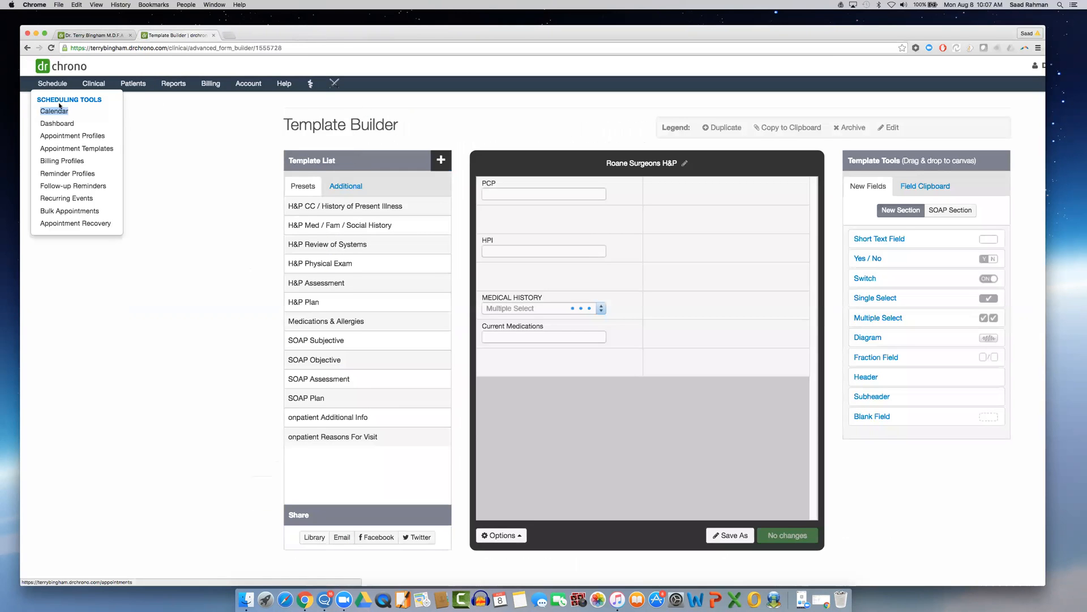
pyautogui.click(59, 110)
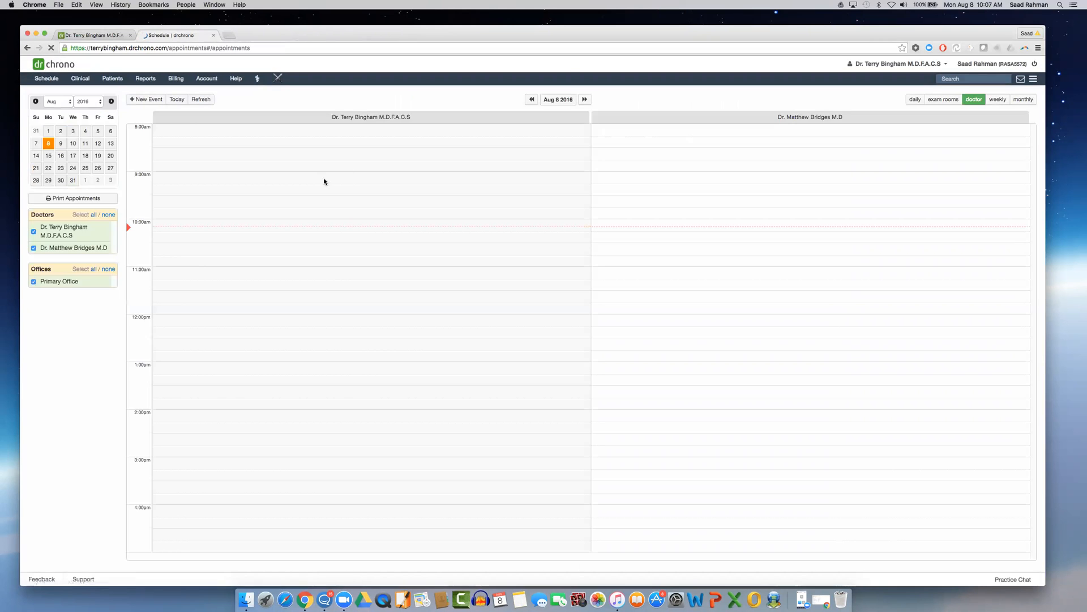
pyautogui.click(301, 141)
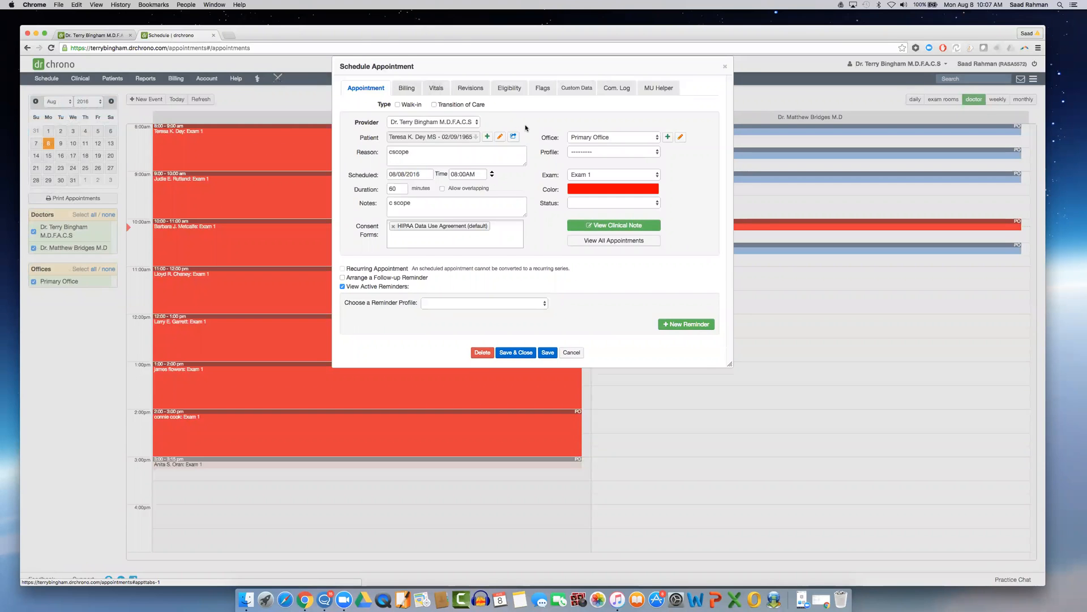
pyautogui.press('super+equal')
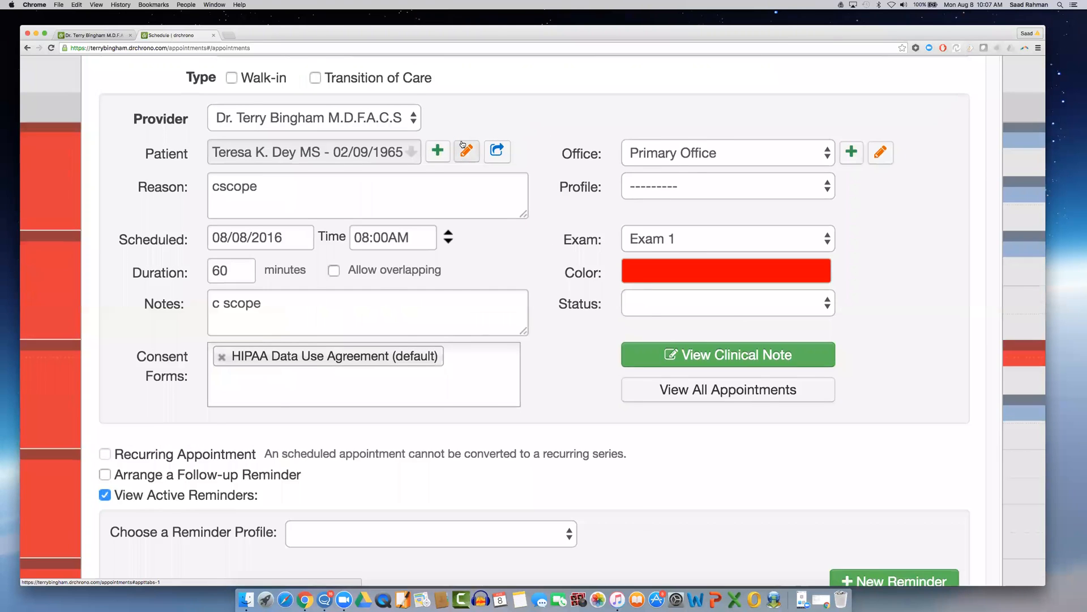
pyautogui.press('super+equal')
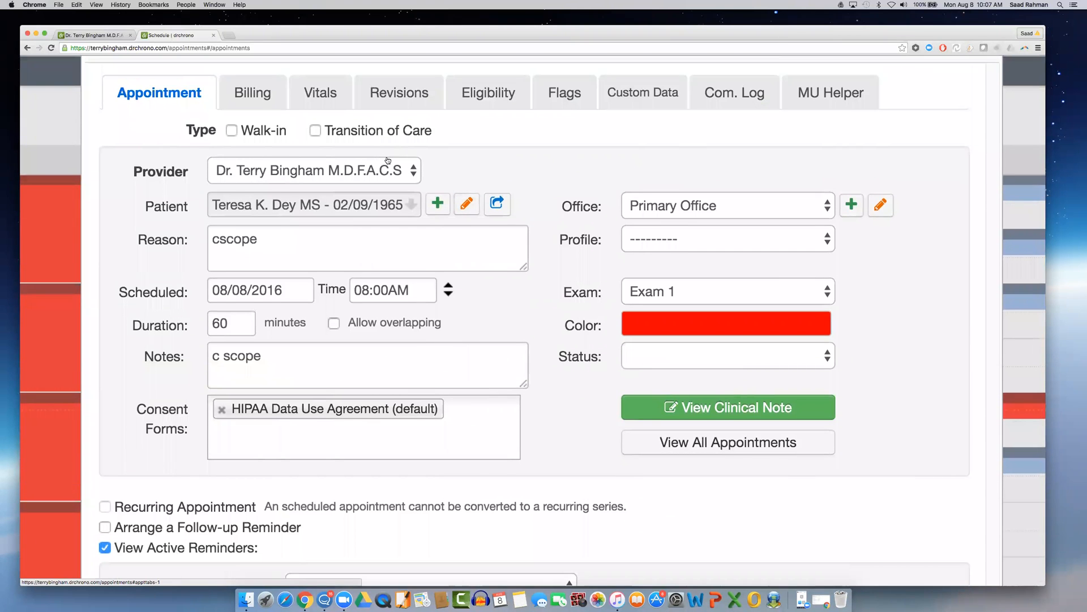
pyautogui.scroll(2, 388, 160)
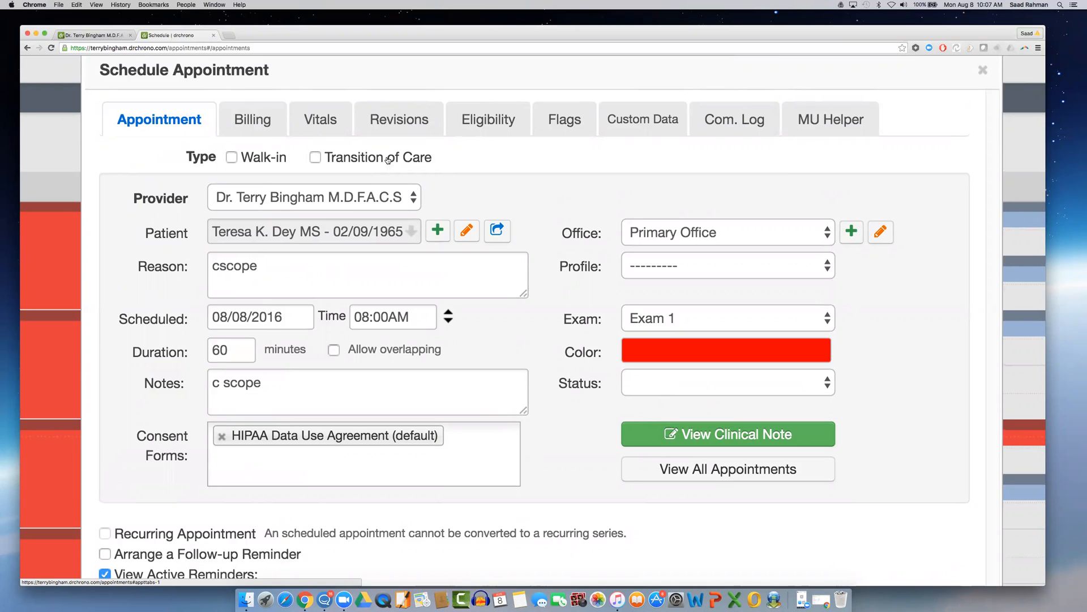
pyautogui.scroll(1, 388, 160)
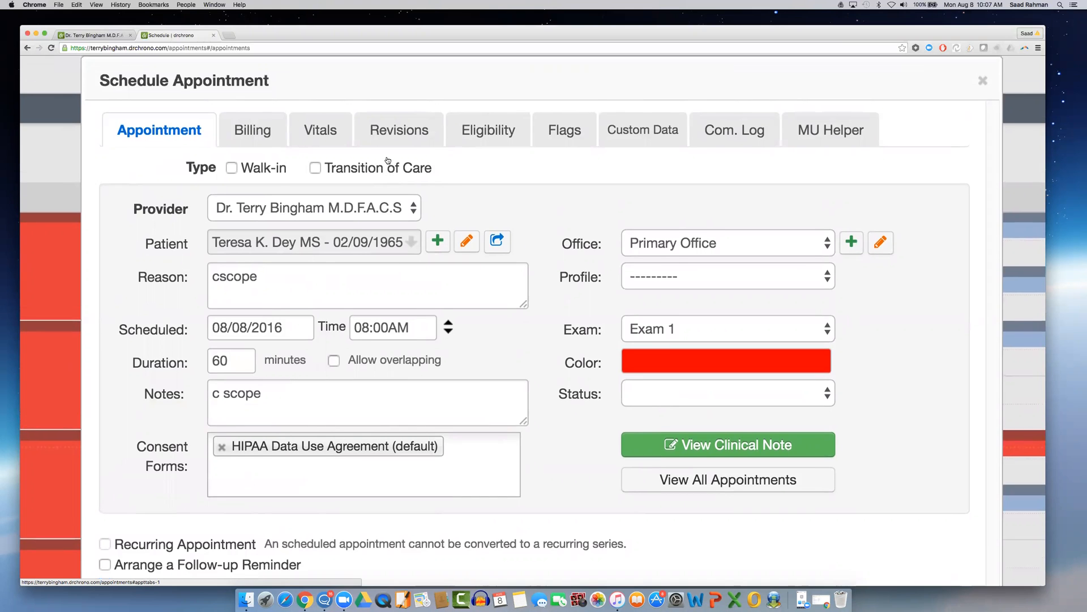
pyautogui.scroll(-2, 388, 160)
pyautogui.scroll(1, 388, 161)
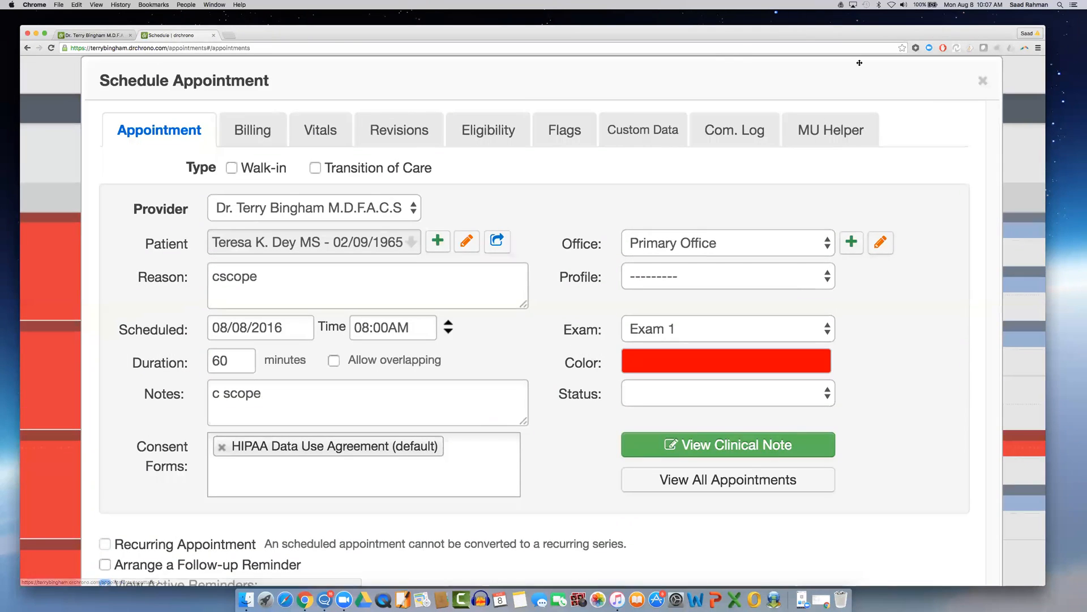
# Close the open appointment, compare the calendar's exam rooms view with its doctor view, and return to the doctor view
pyautogui.click(984, 80)
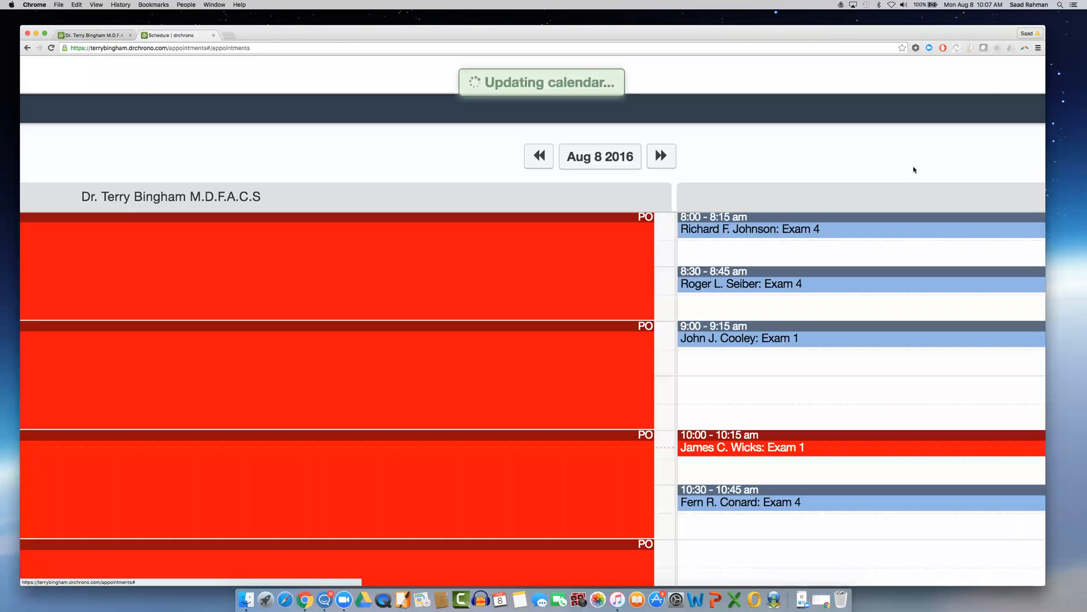
pyautogui.scroll(-1, 891, 212)
pyautogui.scroll(-3, 890, 212)
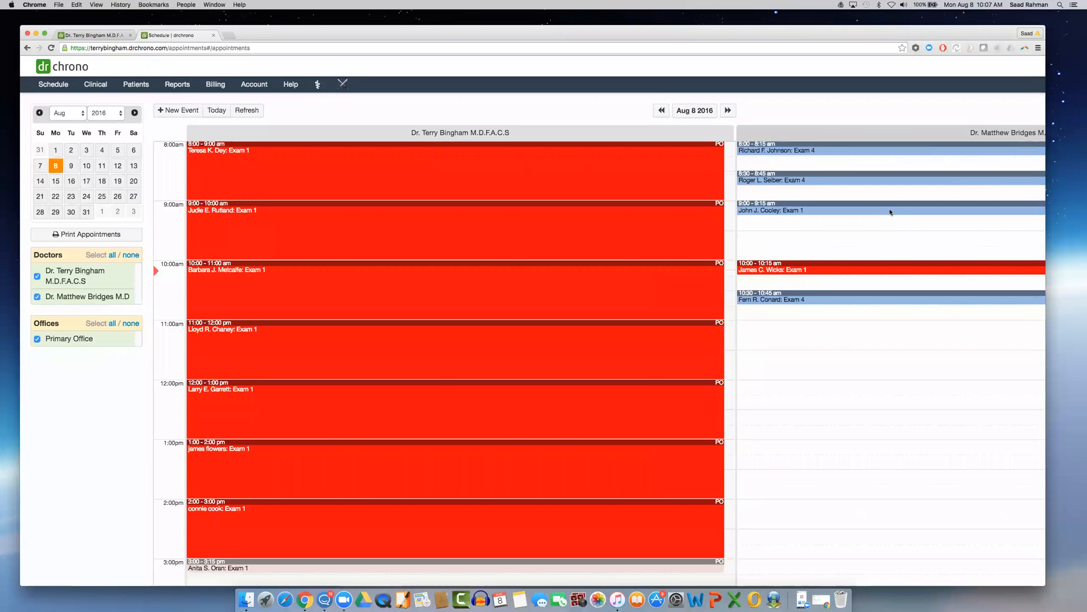
pyautogui.hscroll(5, 890, 212)
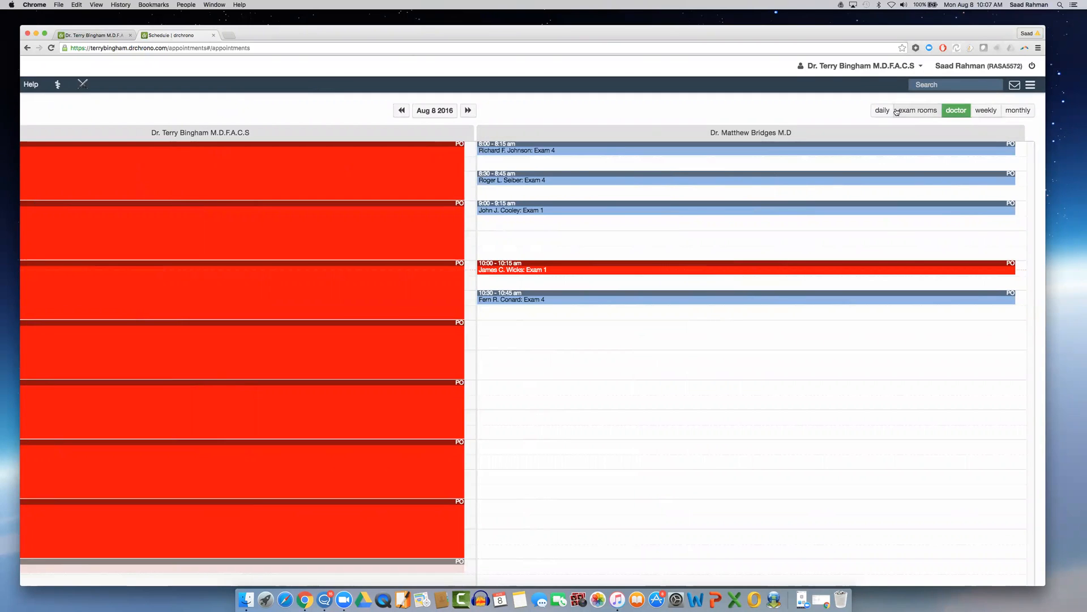
pyautogui.click(927, 112)
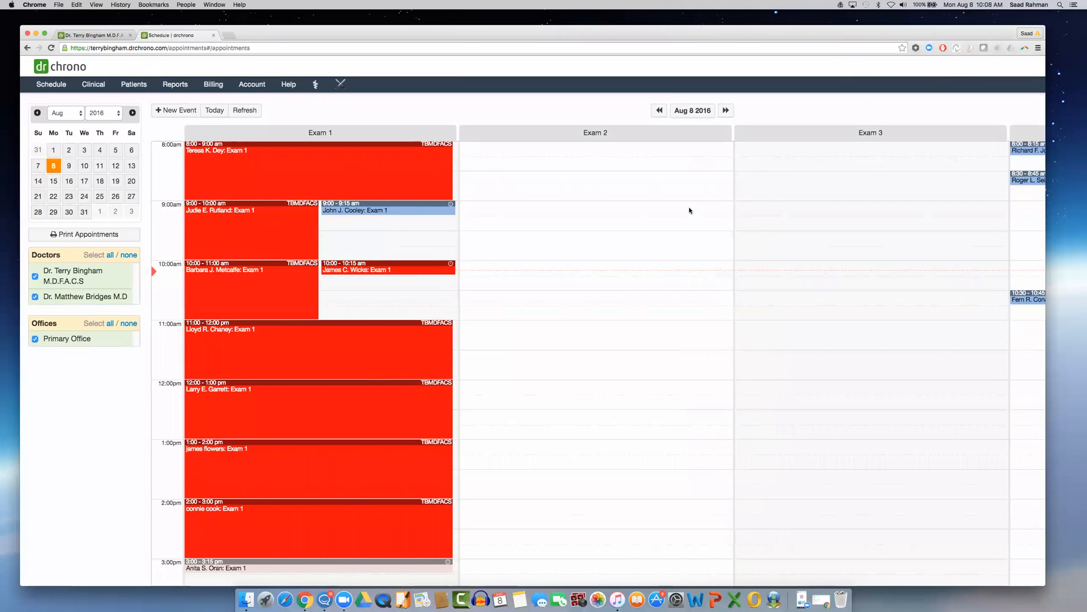
pyautogui.hscroll(5, 690, 210)
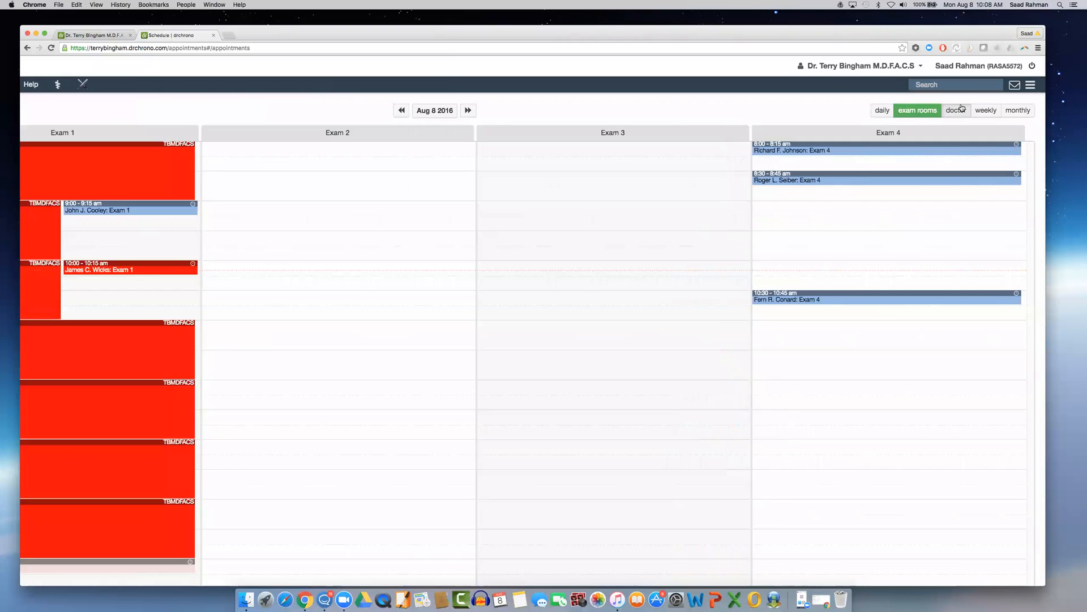
pyautogui.click(957, 109)
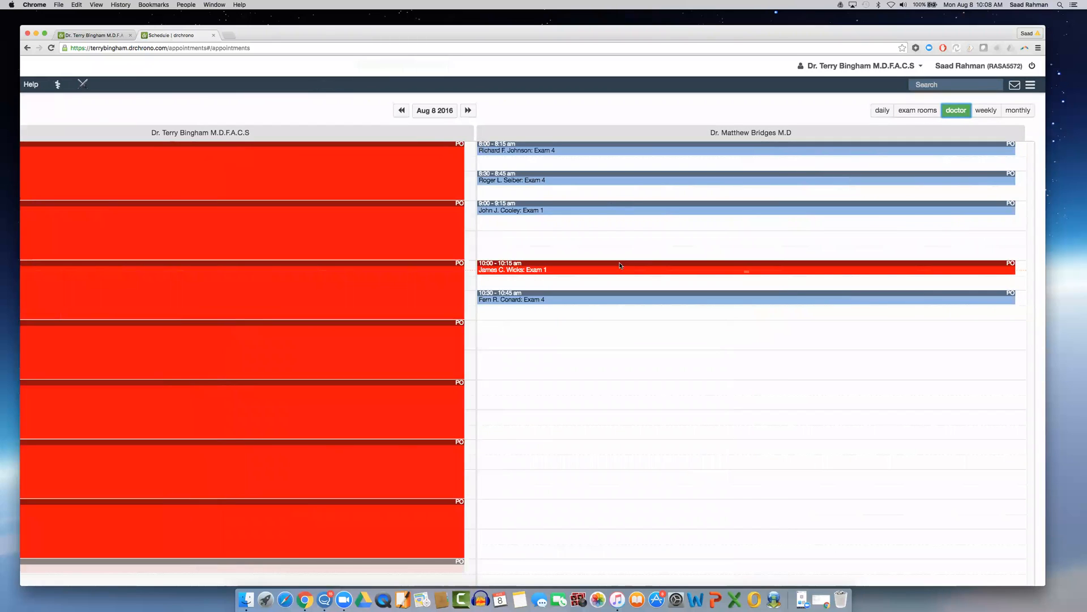
pyautogui.hscroll(-5, 563, 219)
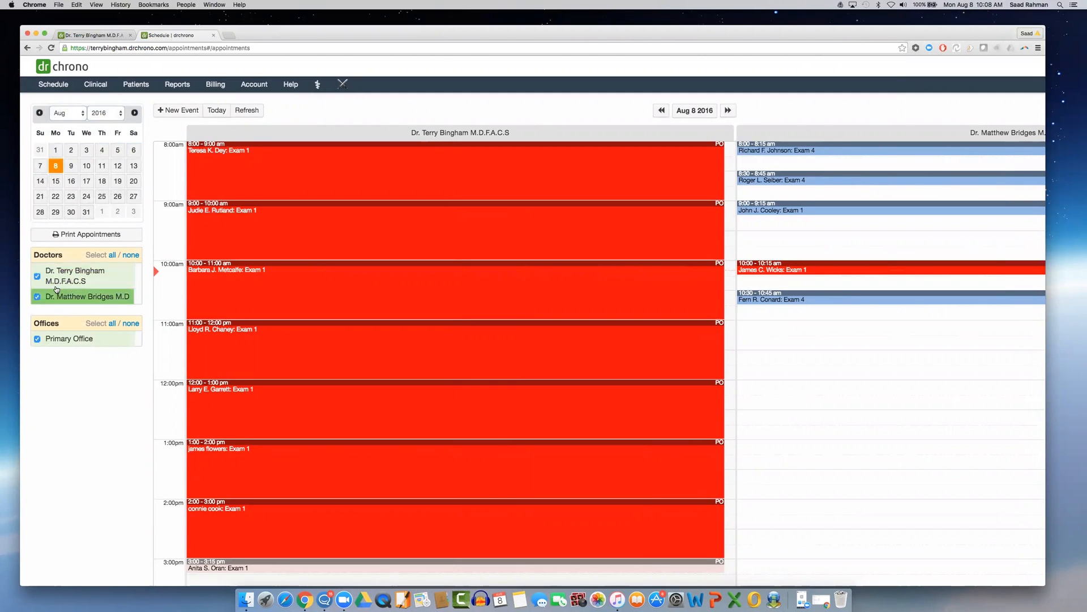
# Filter the calendar to show only the second listed doctor's appointments
pyautogui.click(129, 255)
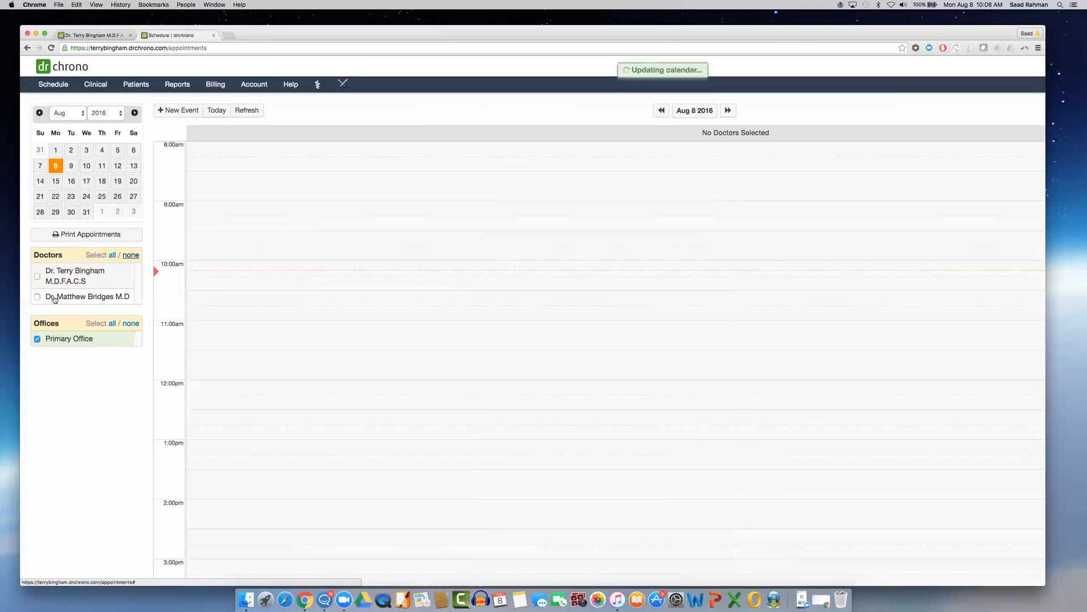
pyautogui.click(55, 297)
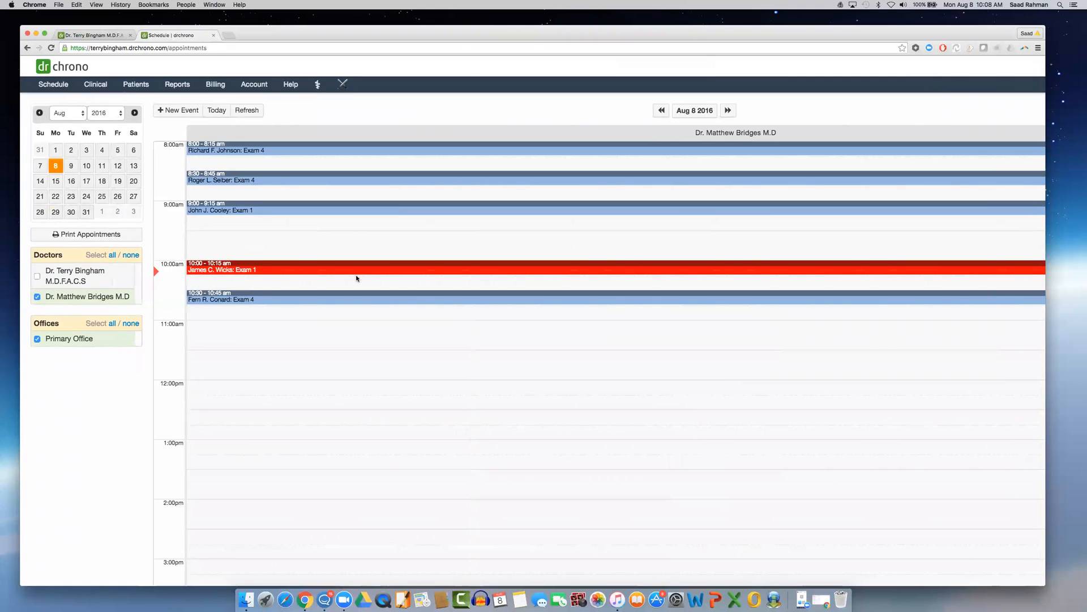
pyautogui.moveTo(245, 294)
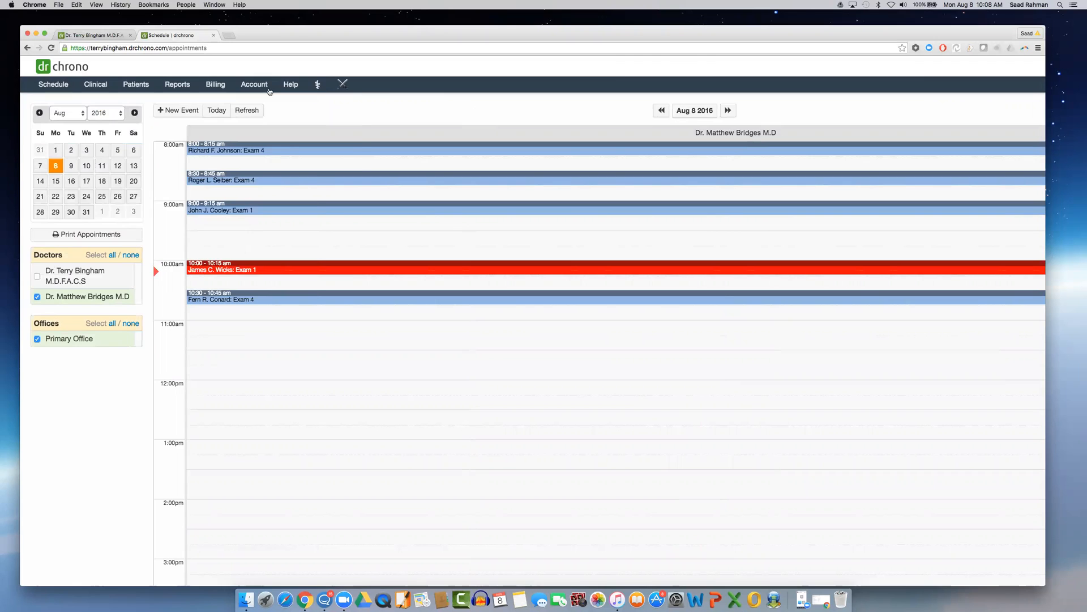
# Open the general account settings and review the calendar and appointment pop-up options, including exam room overlaps
pyautogui.moveTo(265, 90)
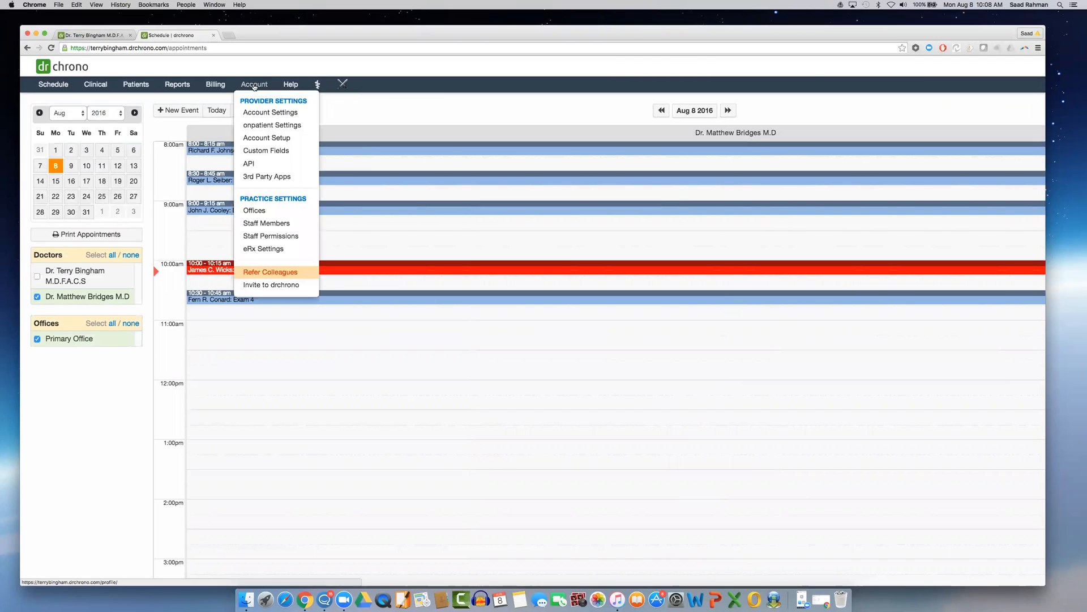
pyautogui.click(260, 112)
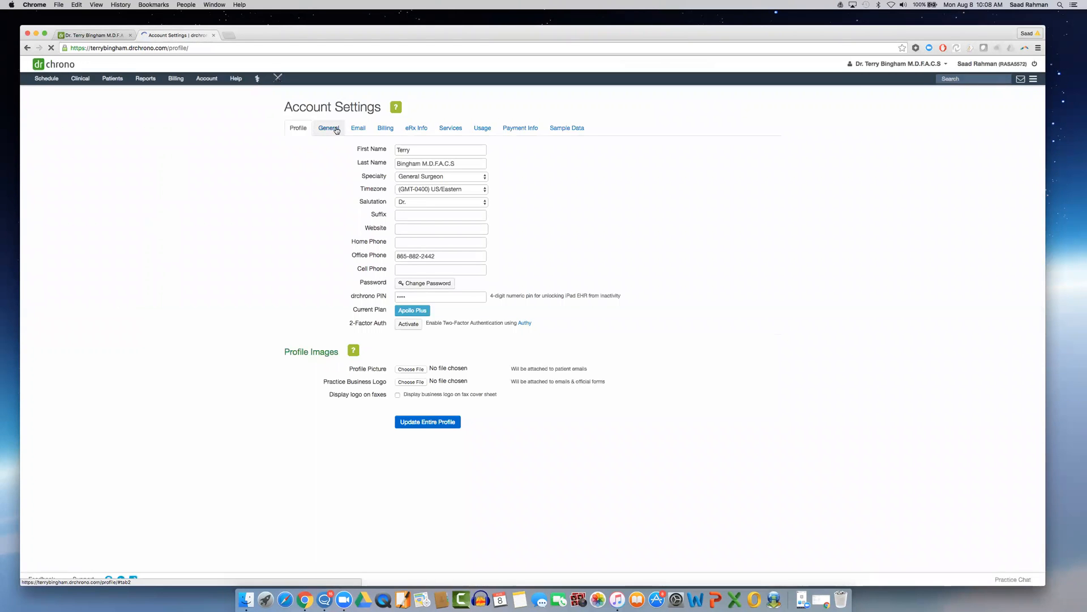
pyautogui.click(336, 127)
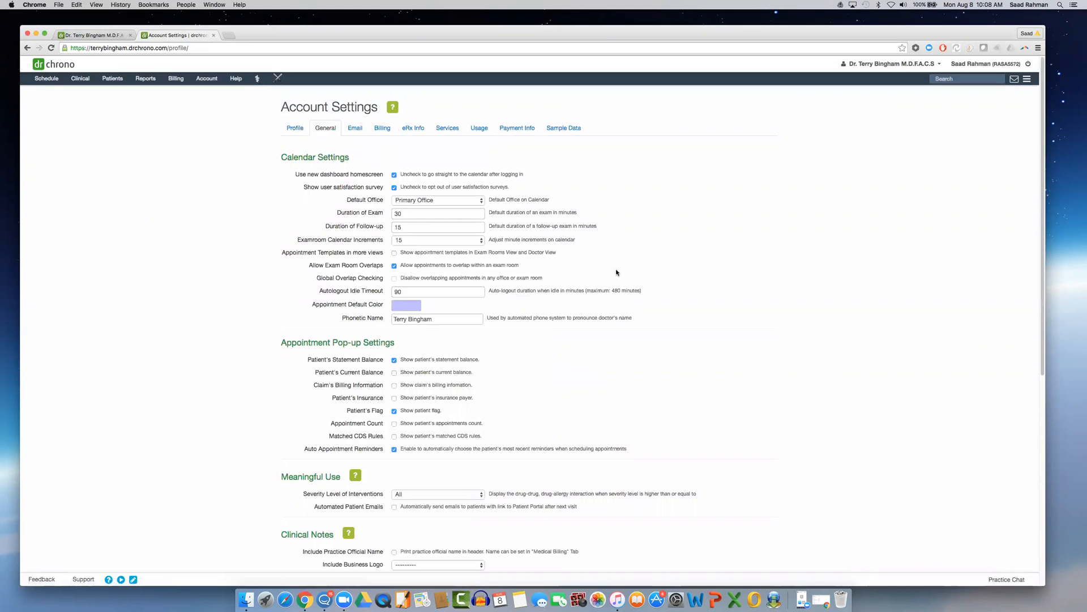
pyautogui.scroll(3, 617, 272)
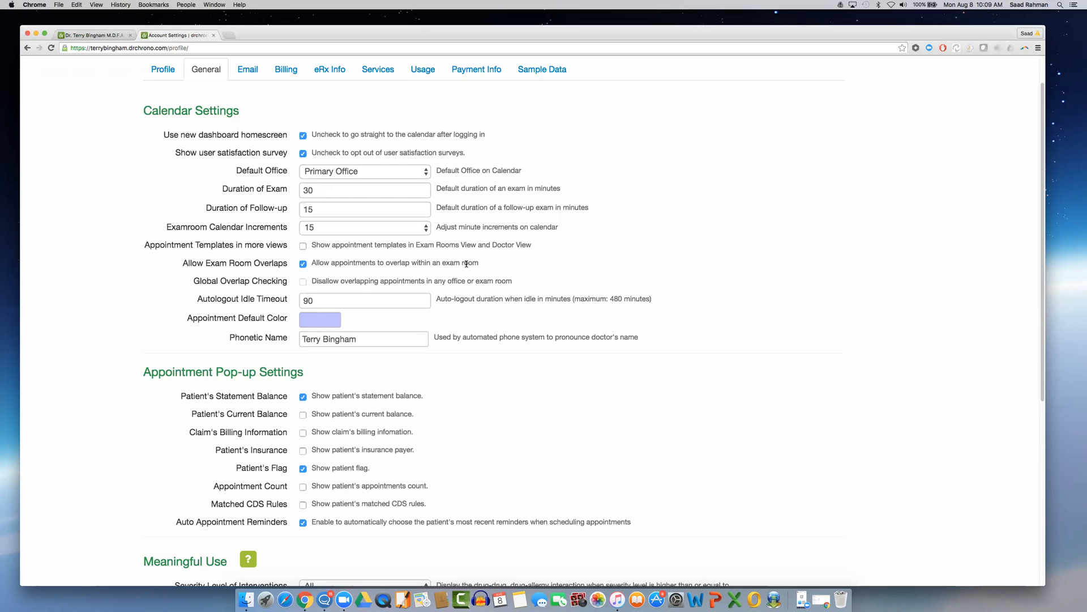
pyautogui.scroll(1, 87, 119)
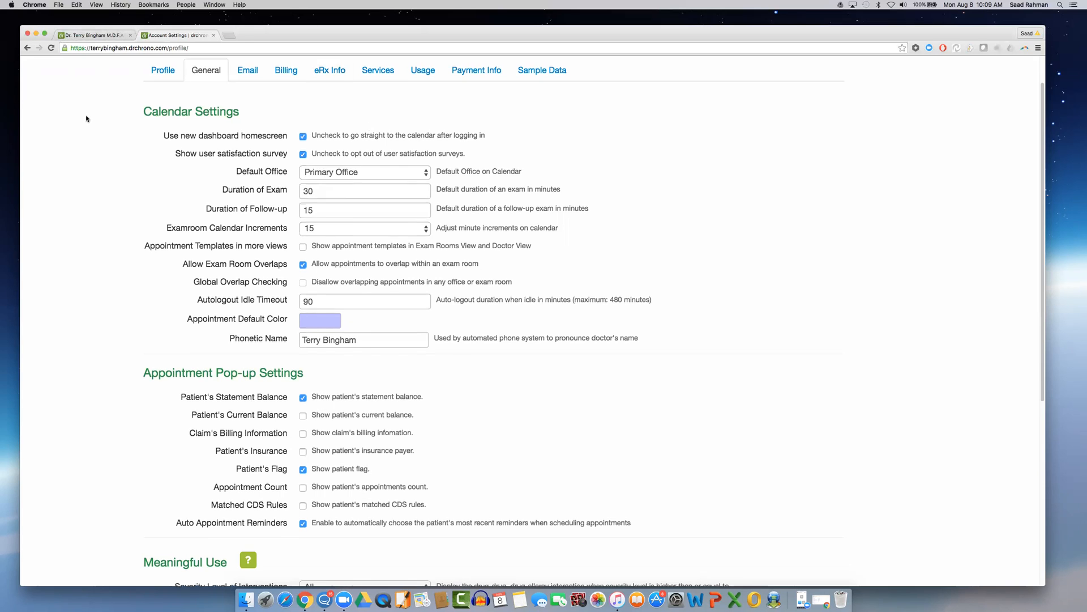
# Return to the appointment calendar and show the first doctor's schedule alongside the second doctor's
pyautogui.click(57, 87)
pyautogui.click(62, 123)
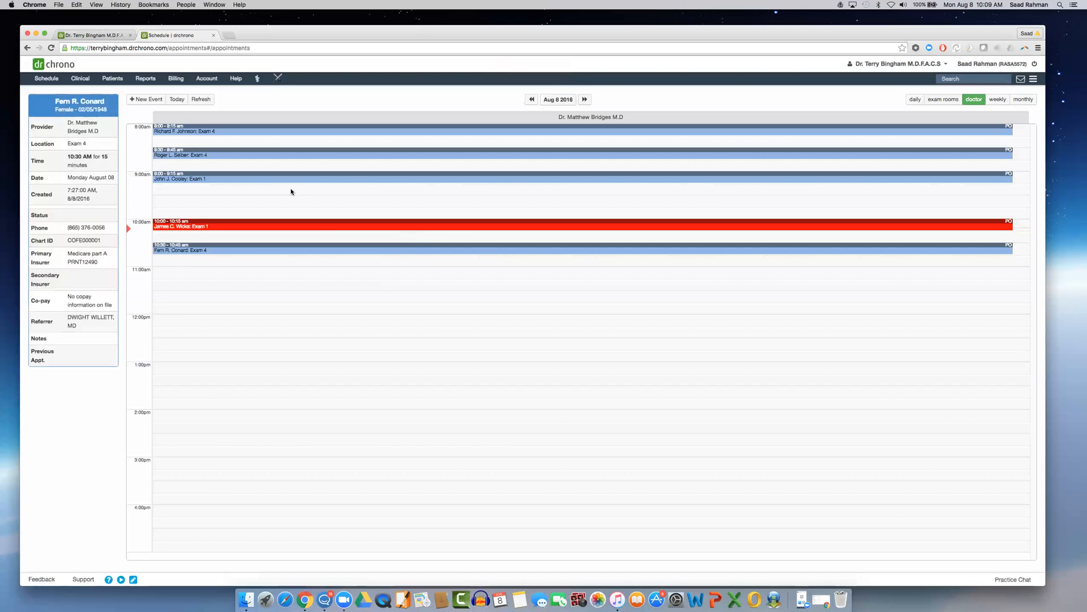
pyautogui.moveTo(539, 129)
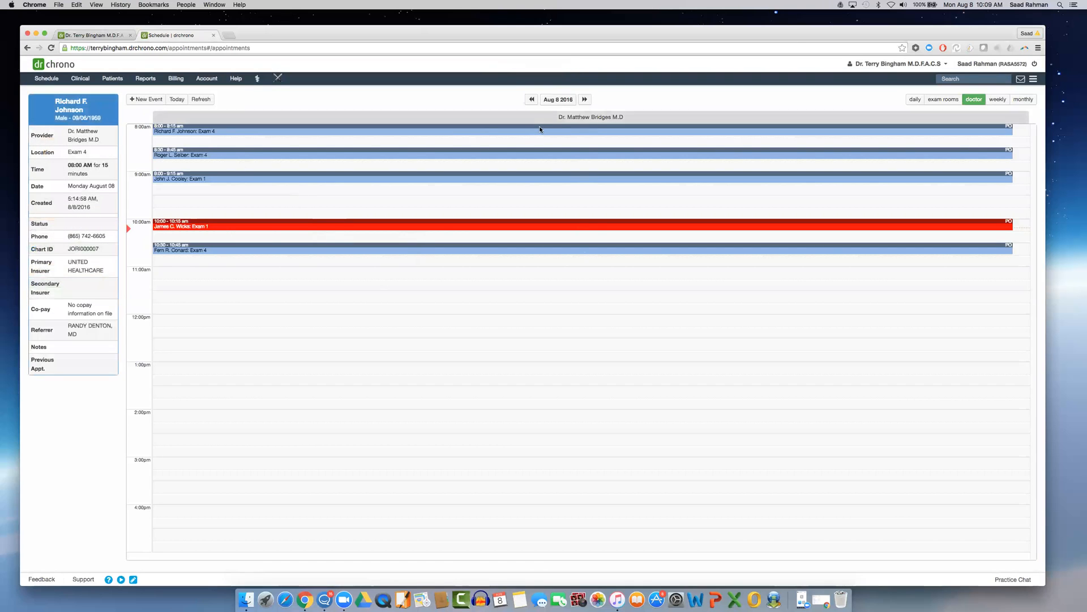
pyautogui.click(35, 232)
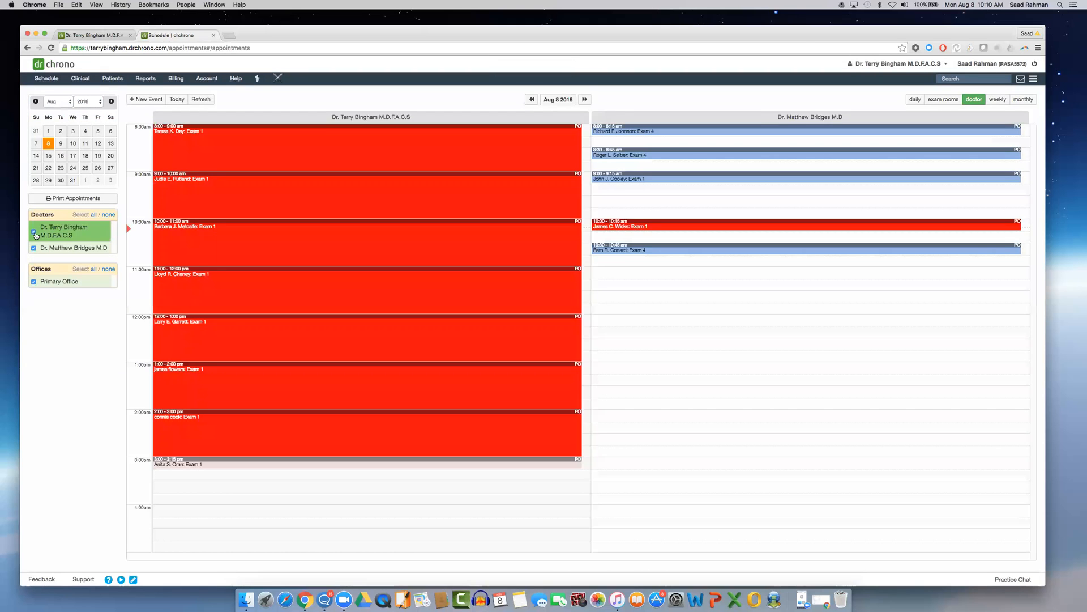
# Start a new 11:00 AM appointment for 08/08/2016, allow overlapping, and select the test patient by searching the patient's name
pyautogui.click(606, 272)
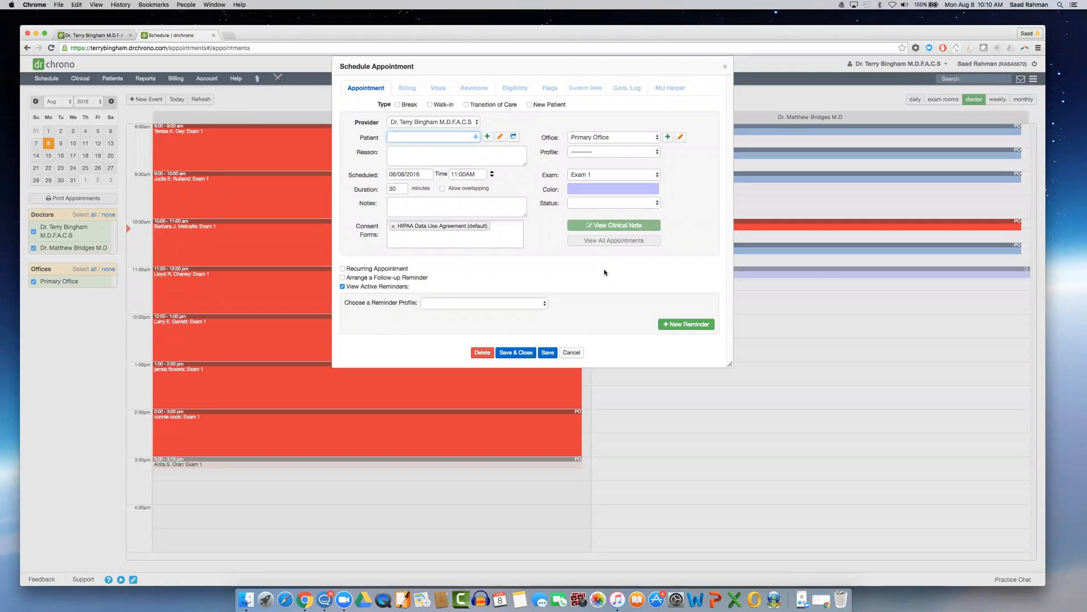
pyautogui.click(442, 191)
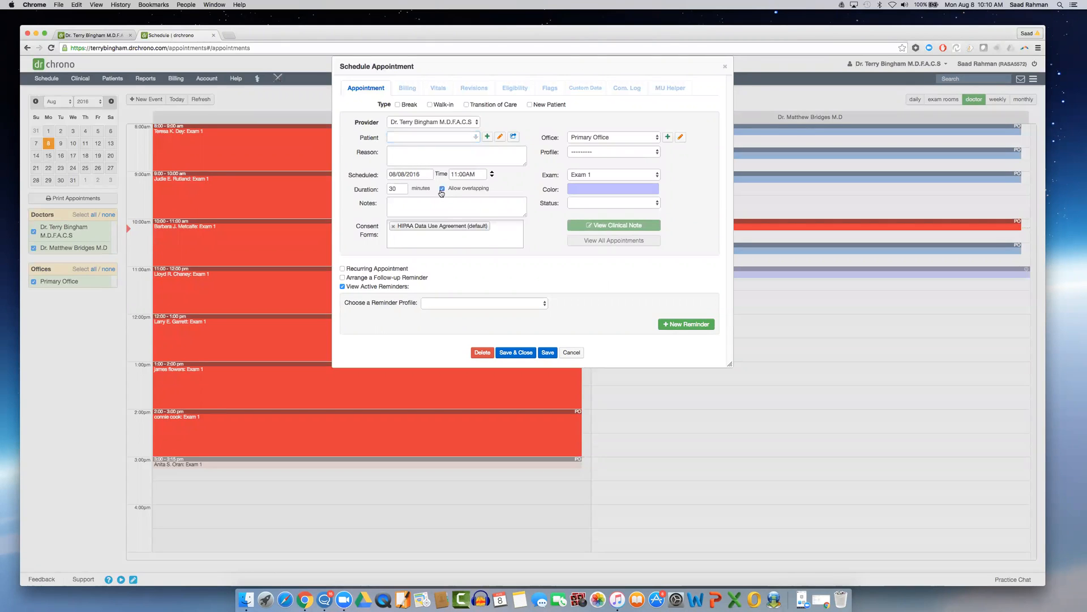
pyautogui.click(401, 136)
pyautogui.write('wend')
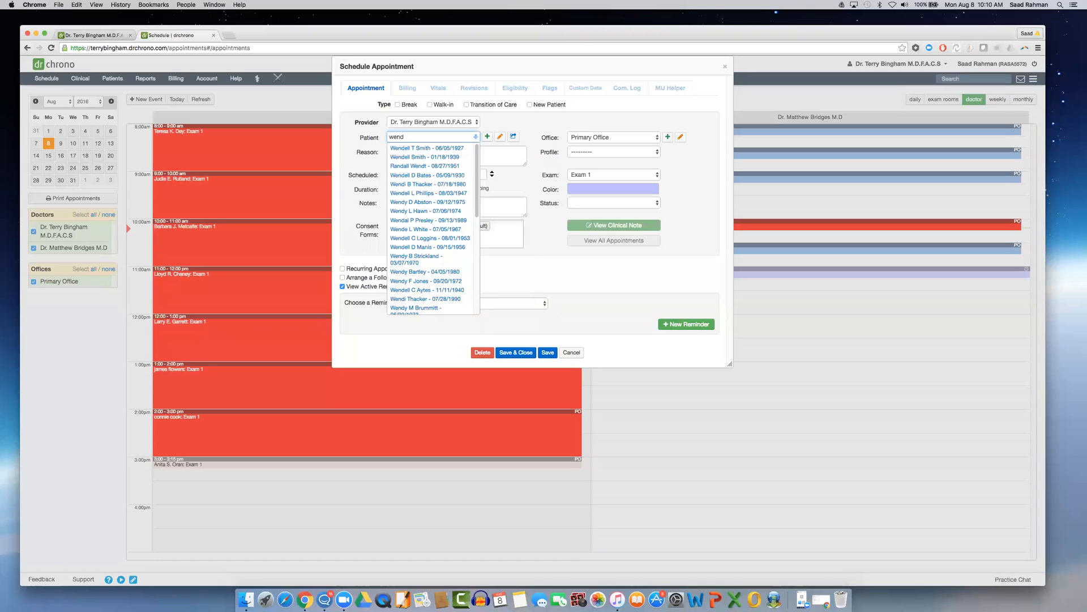
pyautogui.write('i tha')
pyautogui.press('Down')
pyautogui.press('Down')
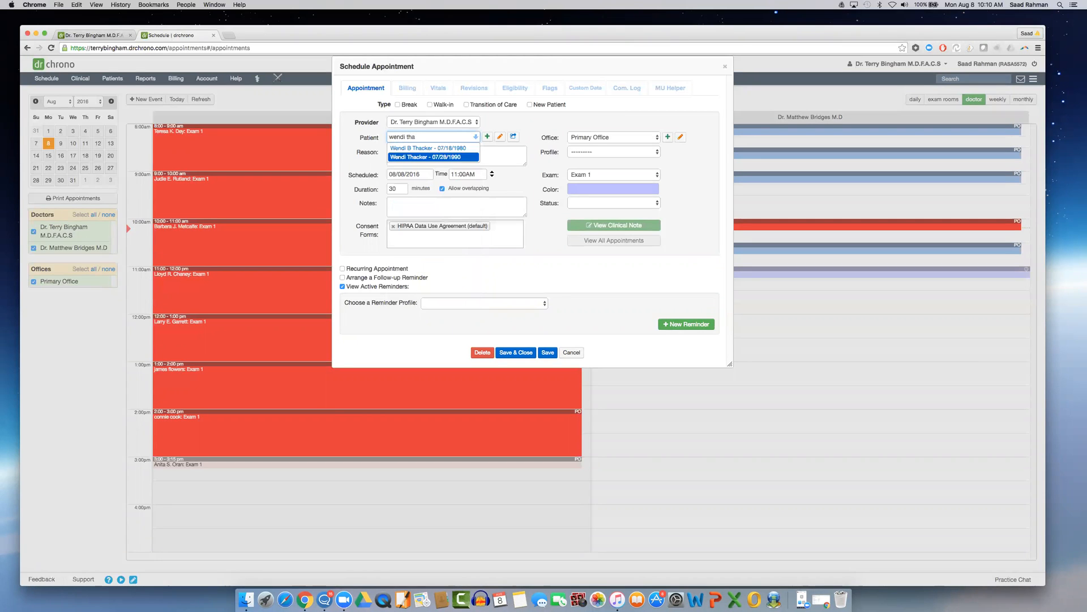
pyautogui.press('Return')
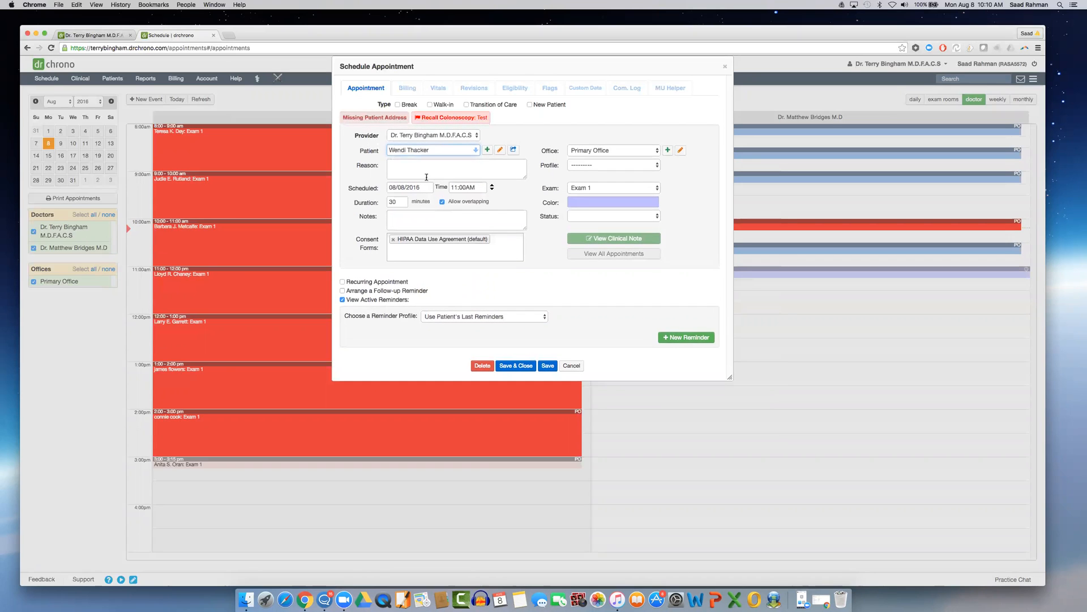
# Disable overlapping for the new 11:00 AM appointment, save it, and close the appointment window
pyautogui.click(442, 202)
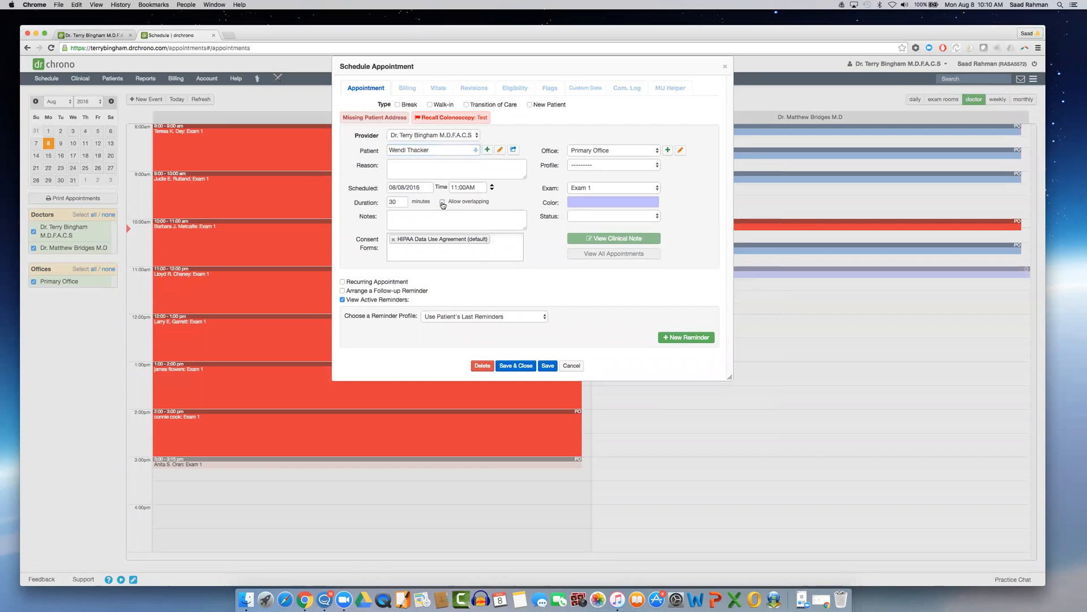
pyautogui.click(544, 367)
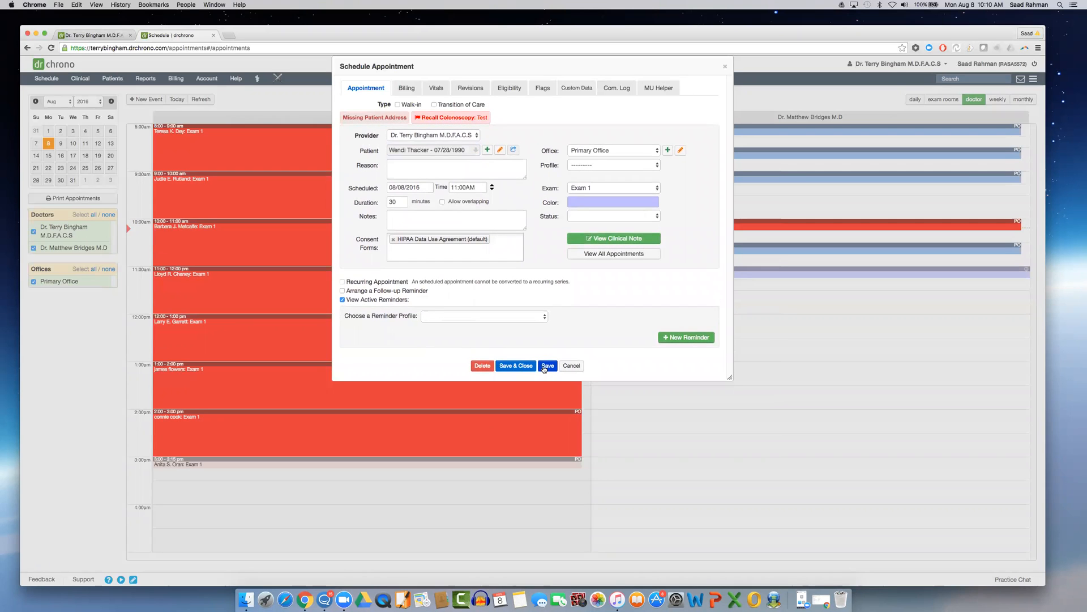
pyautogui.click(579, 367)
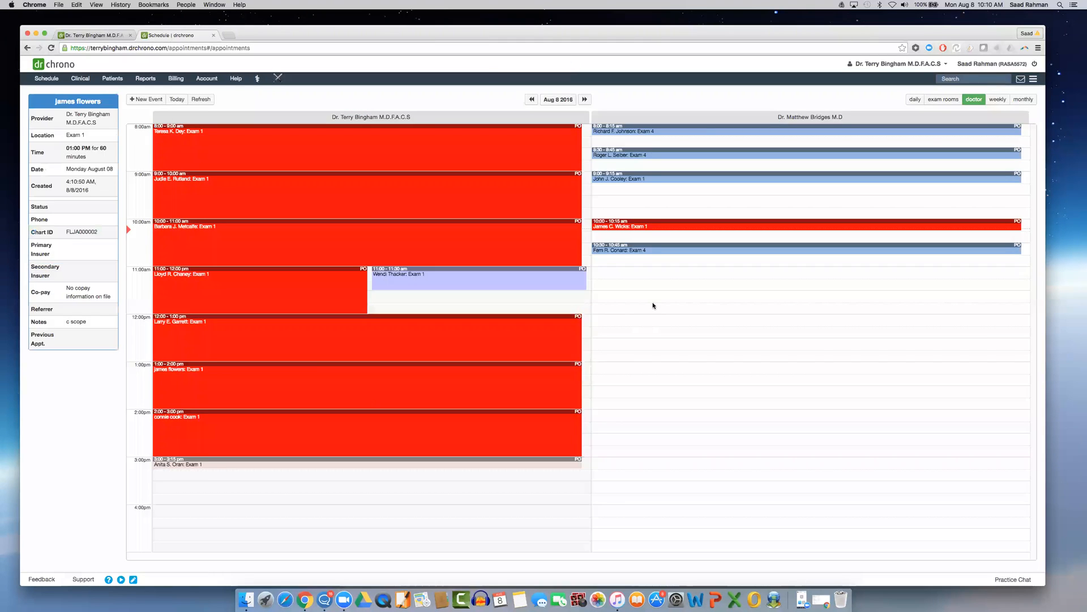
# Try to move the new 11:00 AM appointment directly on the calendar into the second doctor's column
pyautogui.moveTo(554, 277)
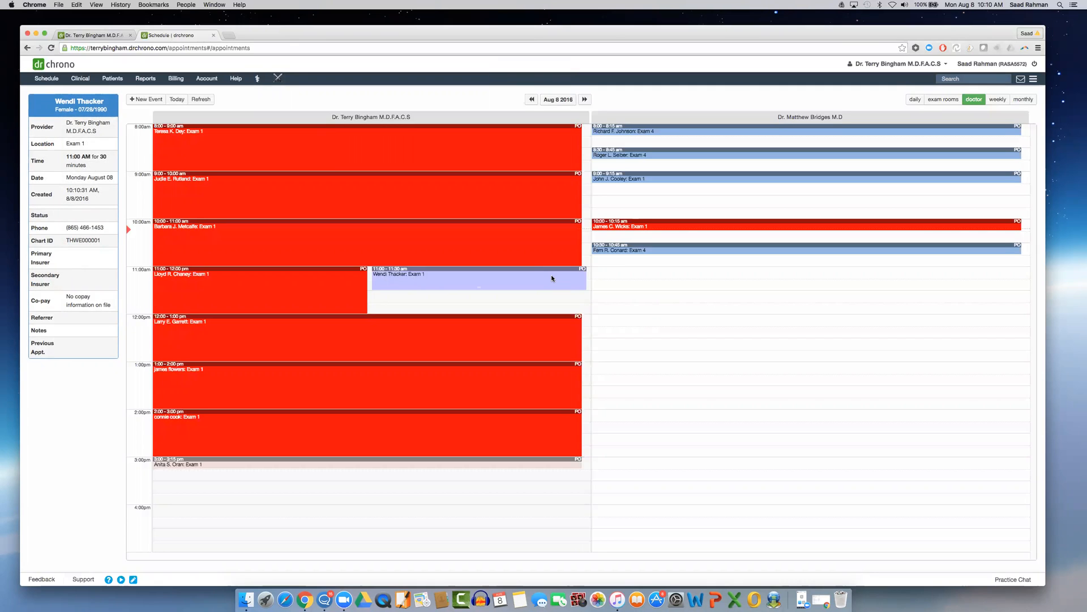
pyautogui.moveTo(552, 278); pyautogui.dragTo(655, 297)
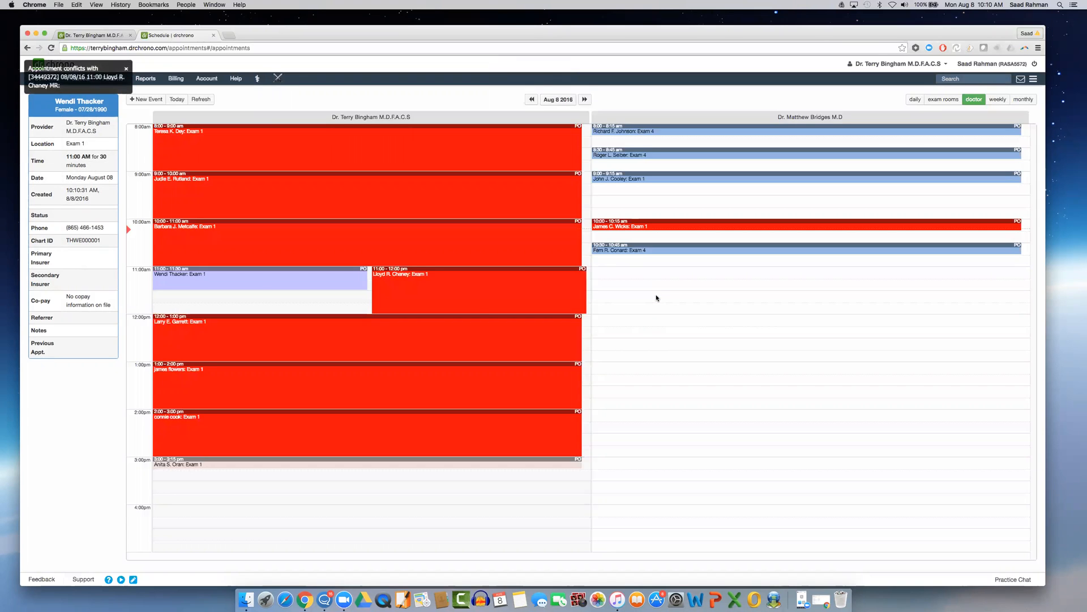
pyautogui.moveTo(296, 277); pyautogui.dragTo(690, 289)
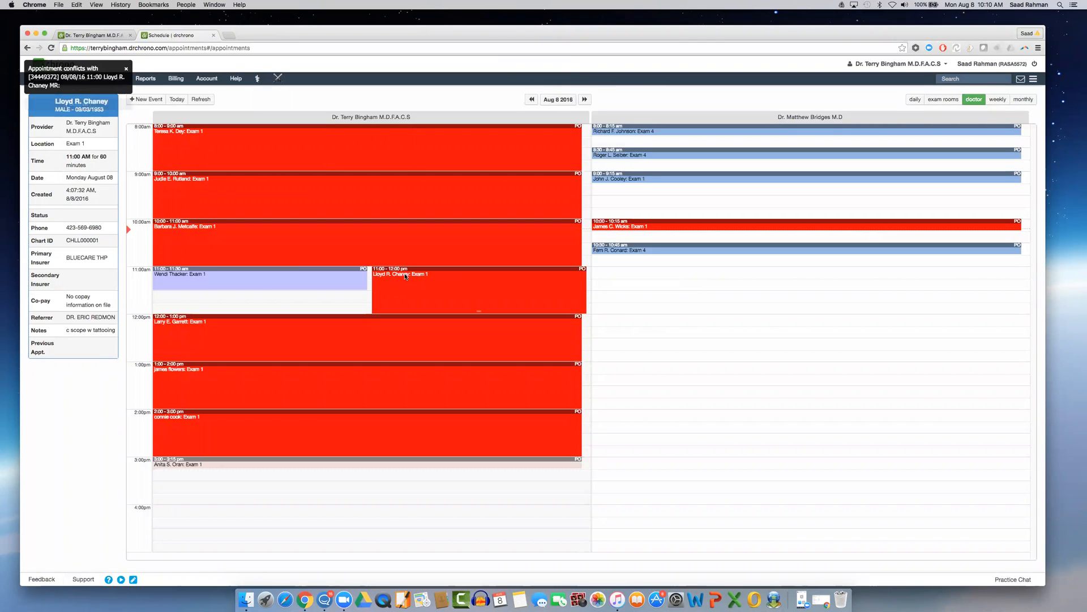
# Open the new 11:00 AM appointment, change its provider to the second doctor, and try to save it
pyautogui.click(327, 280)
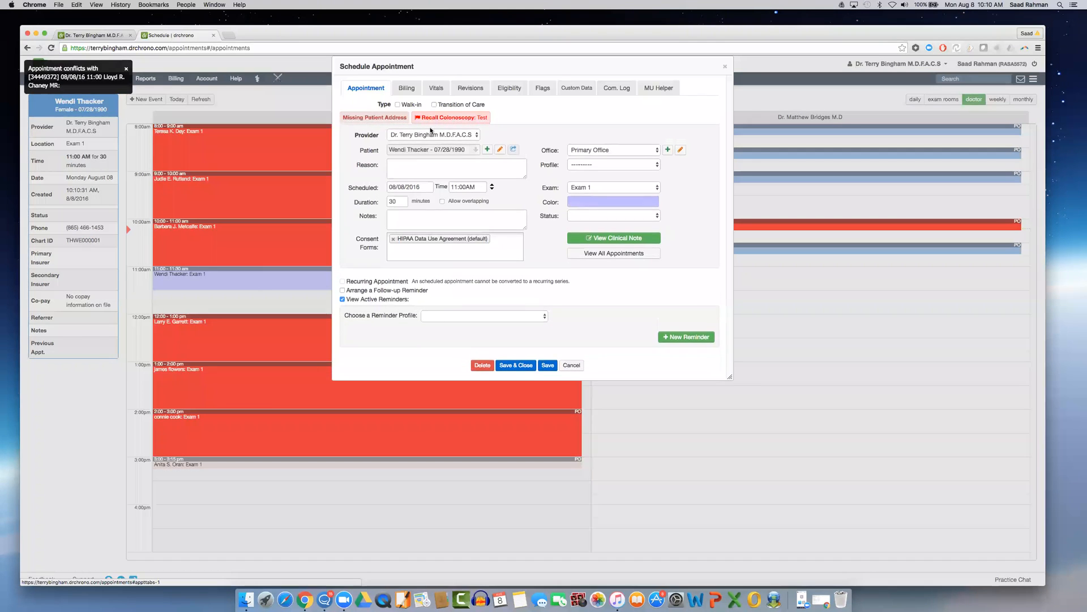
pyautogui.click(430, 132)
pyautogui.click(429, 143)
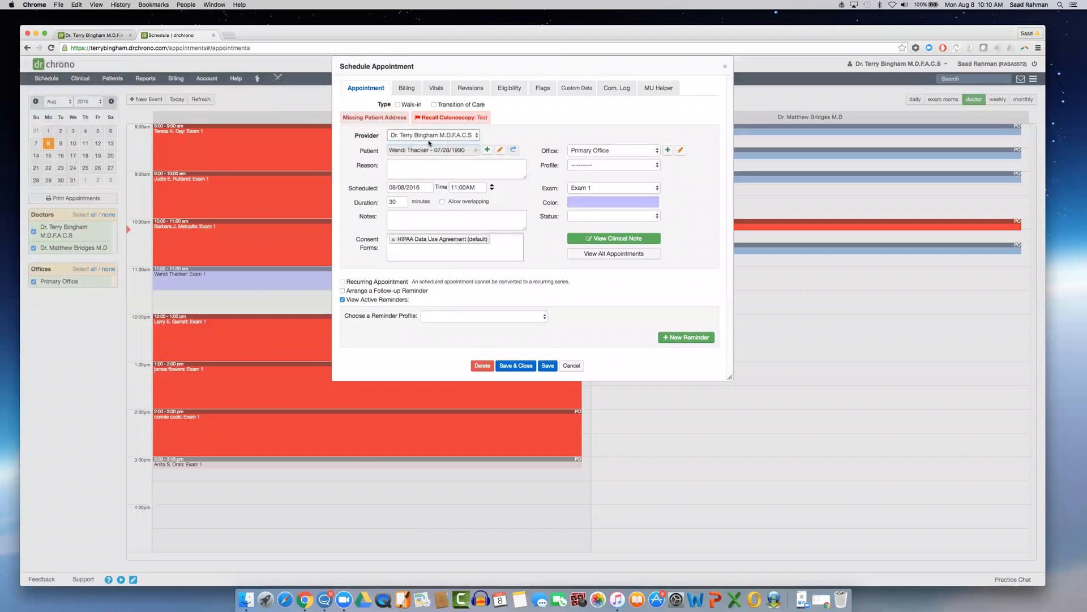
pyautogui.click(547, 366)
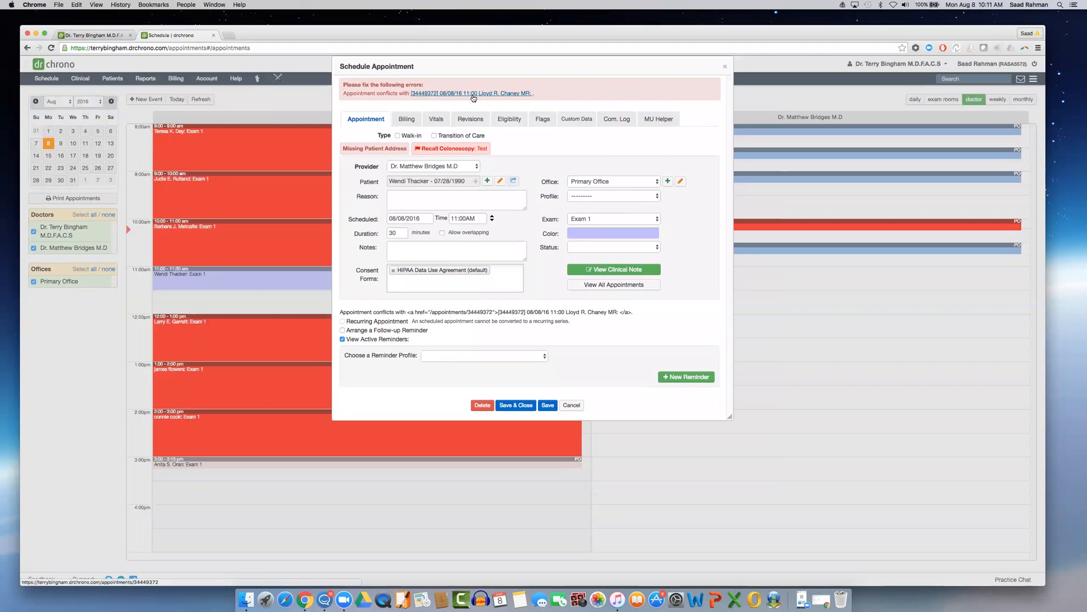
# Allow overlapping for the 11:00 AM appointment, save it, and close the appointment window
pyautogui.click(447, 168)
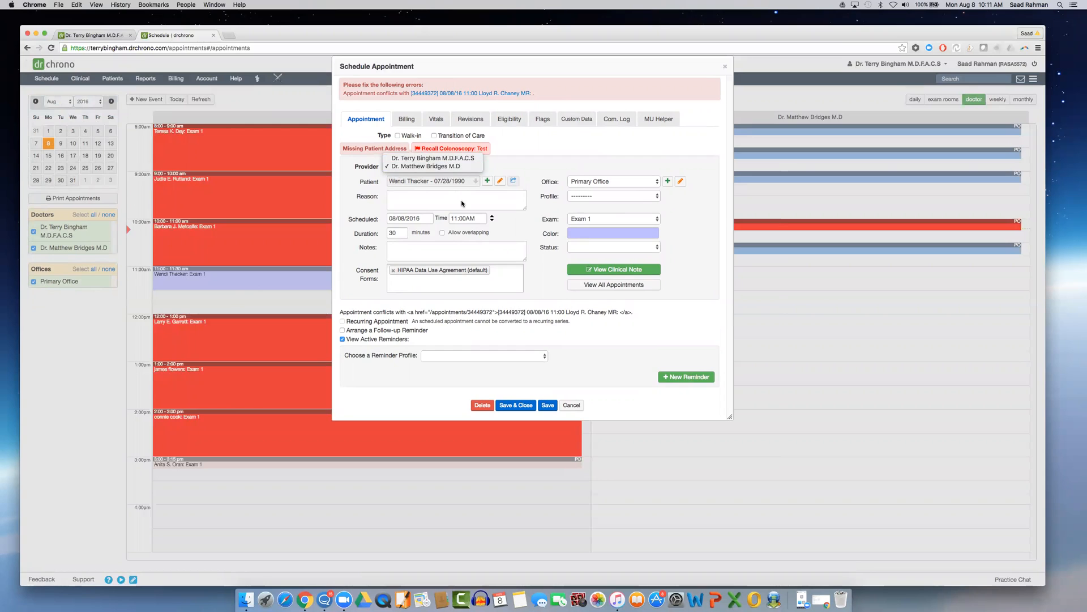
pyautogui.click(448, 235)
pyautogui.click(442, 233)
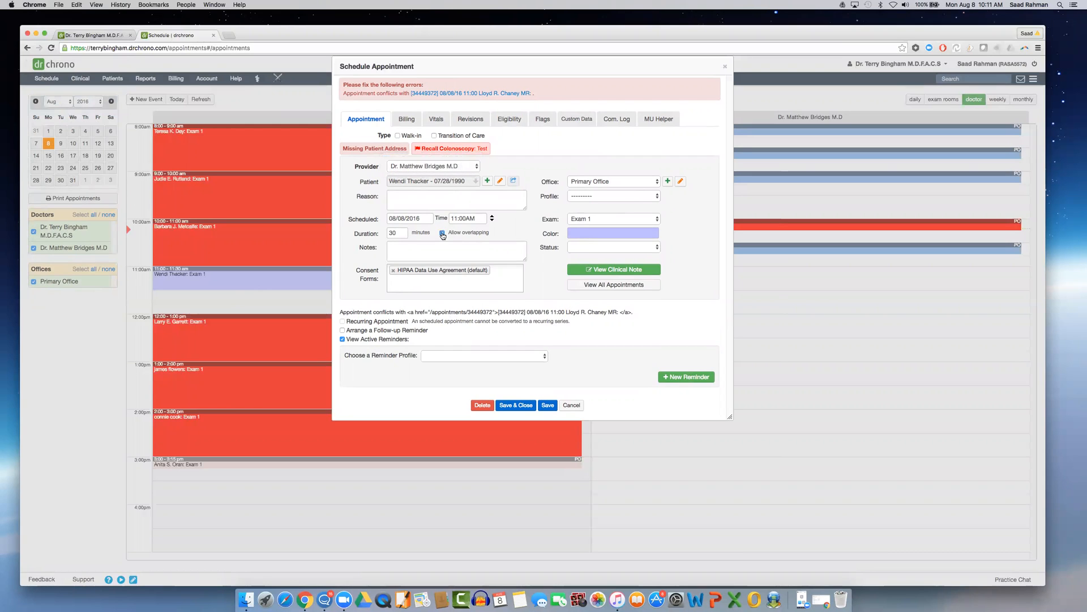
pyautogui.click(544, 405)
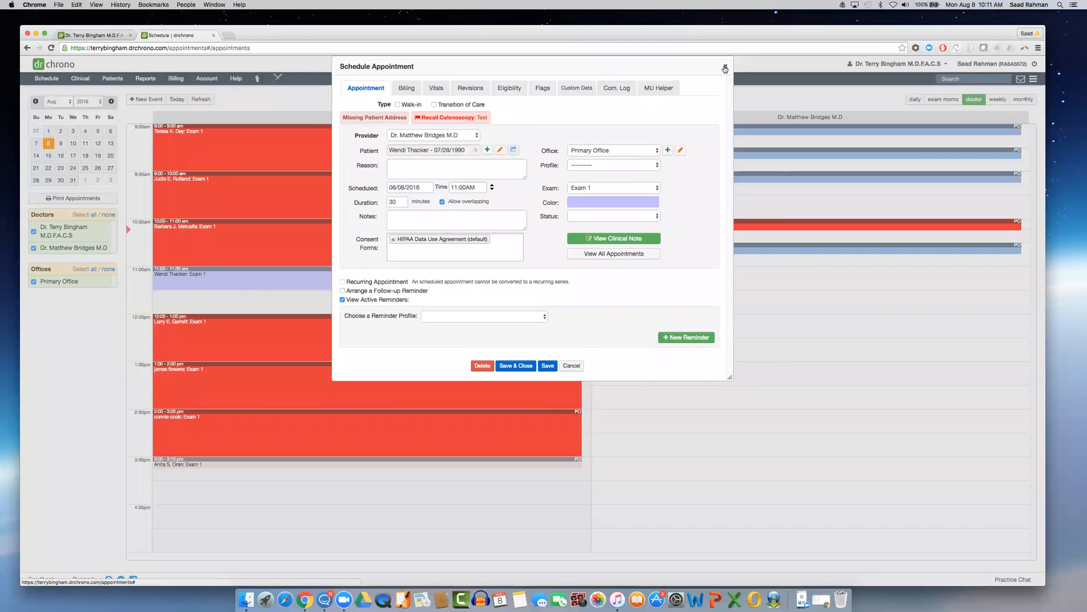
pyautogui.click(725, 67)
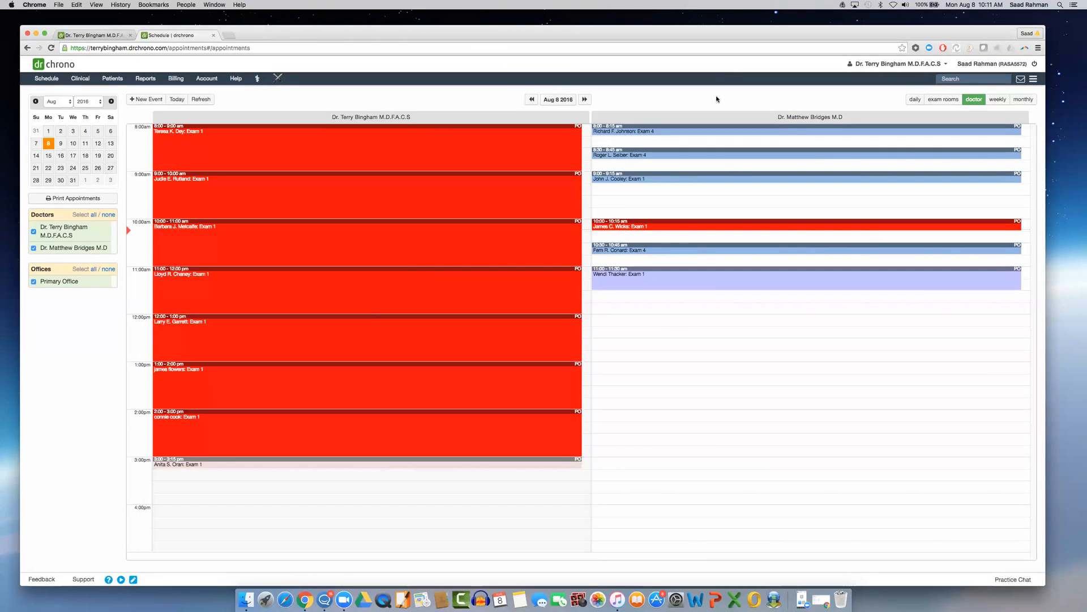
# Open the reassigned 11:00 AM appointment to review its details, then close it without saving
pyautogui.click(682, 282)
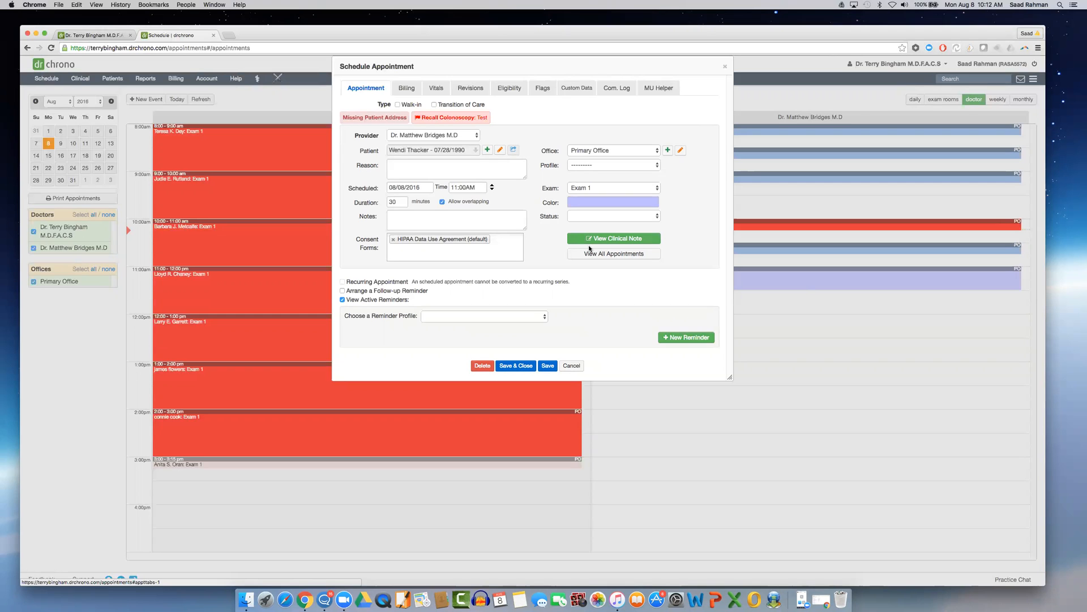
pyautogui.click(572, 365)
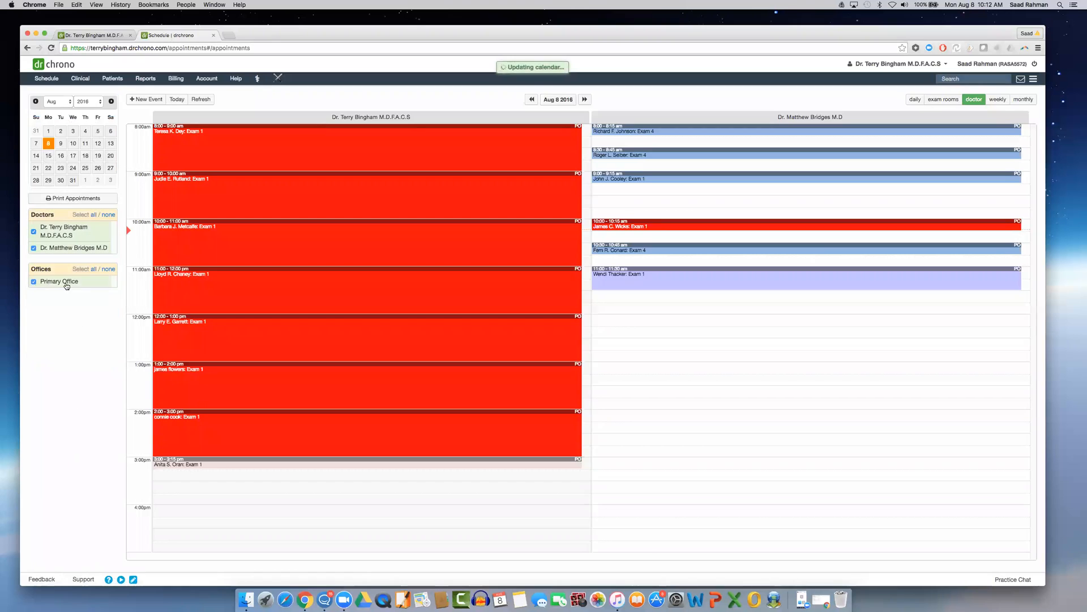
pyautogui.moveTo(445, 255)
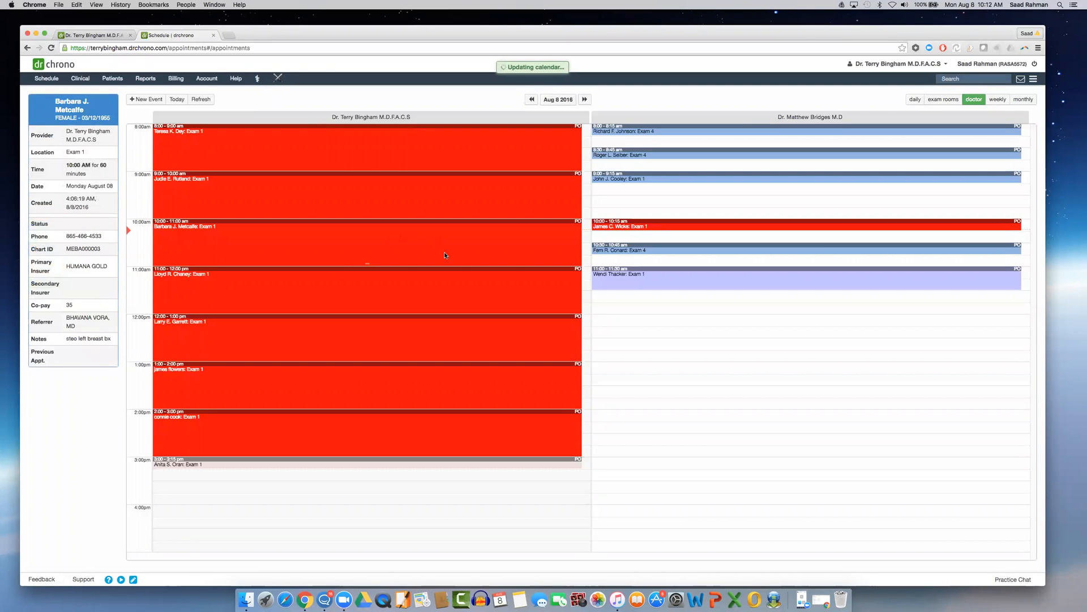